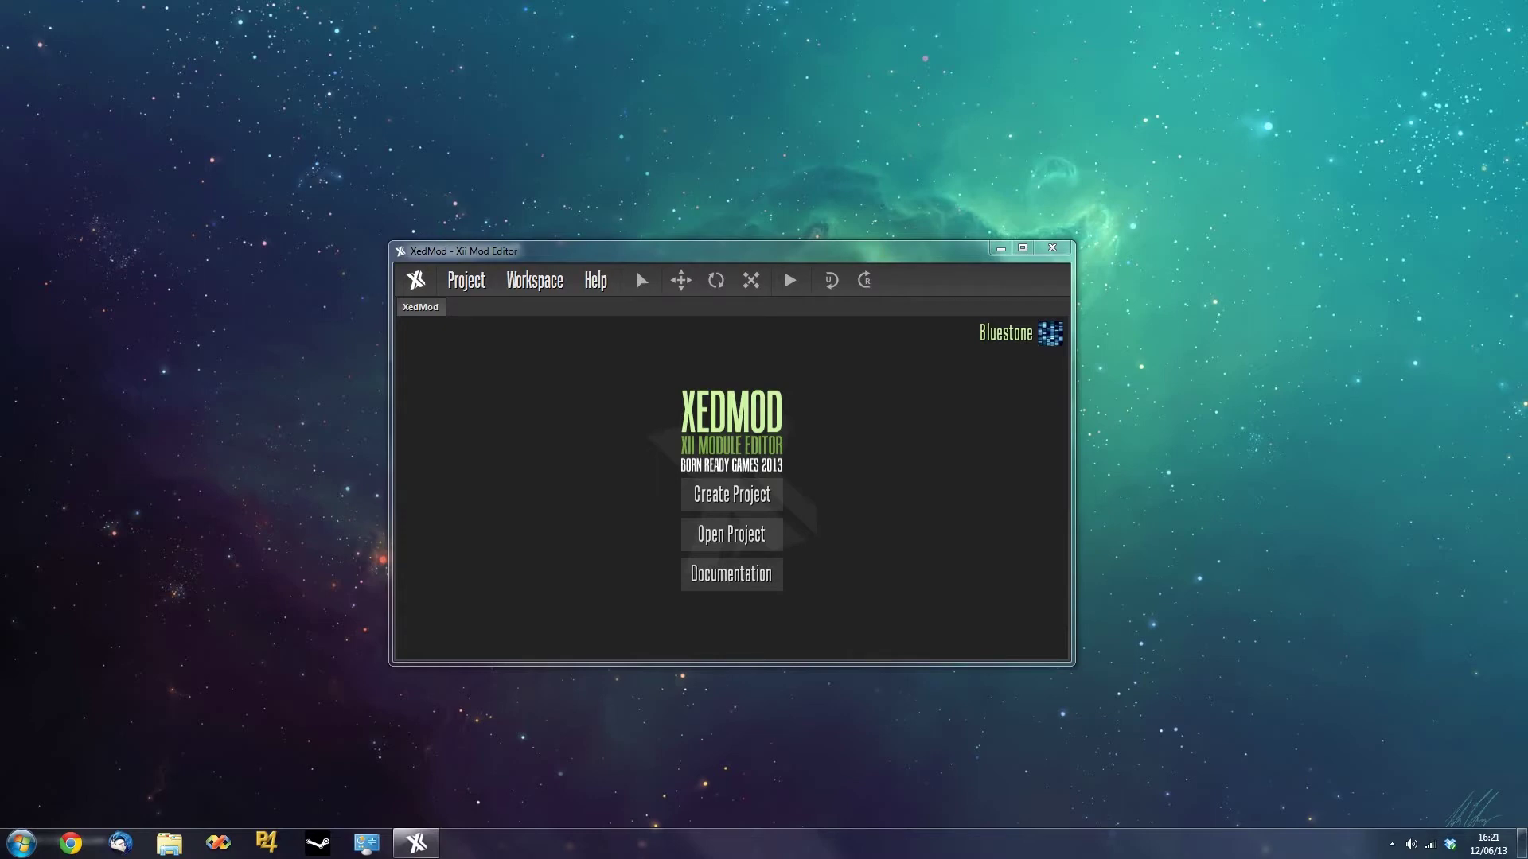
Create a new XedMod project and save it under the name 'Test'.
click(737, 510)
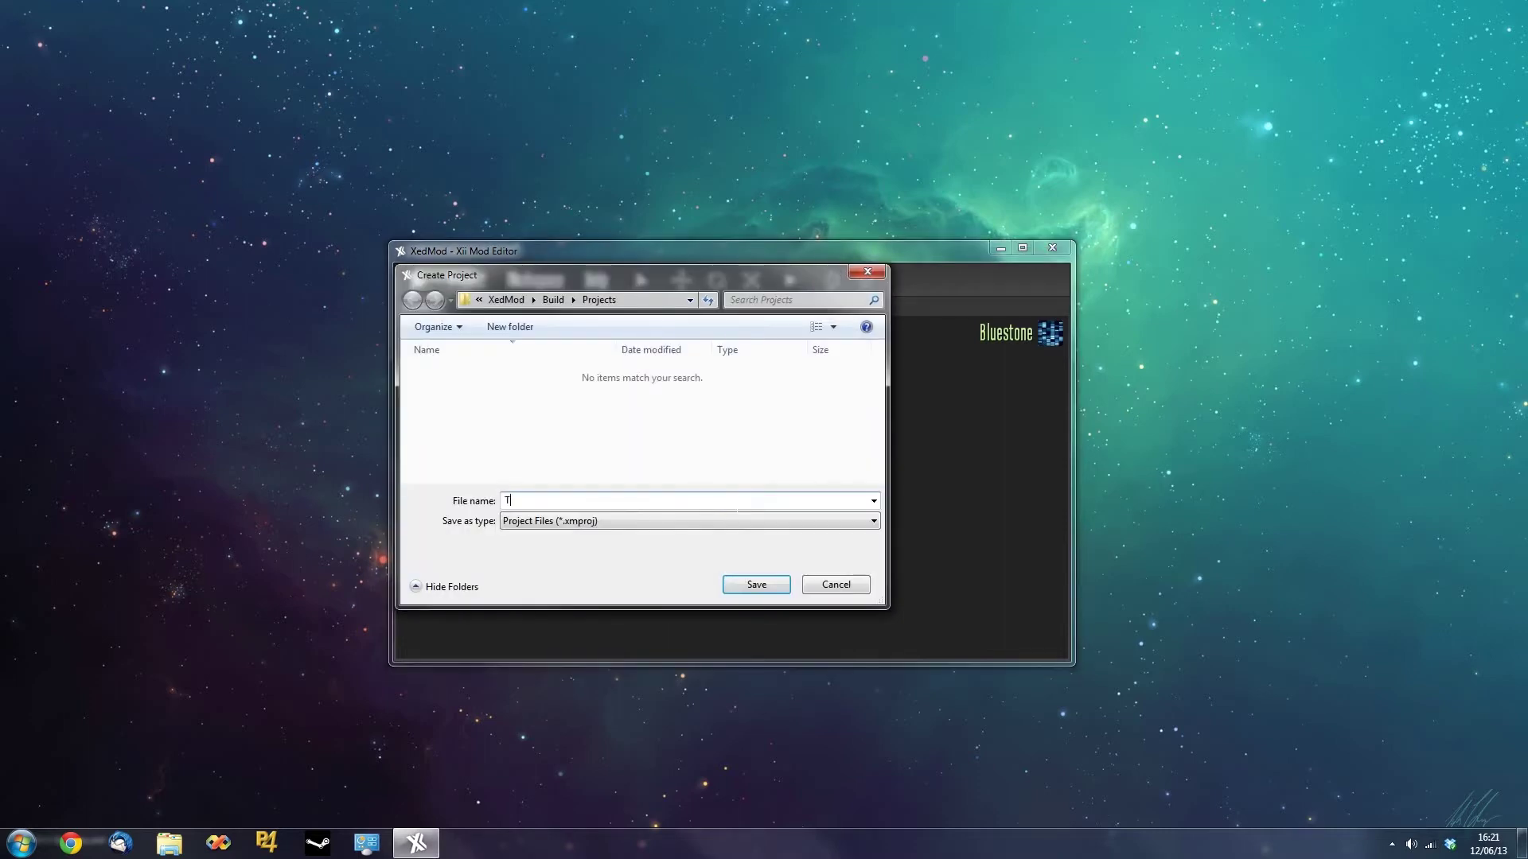
text(Test)
key(Return)
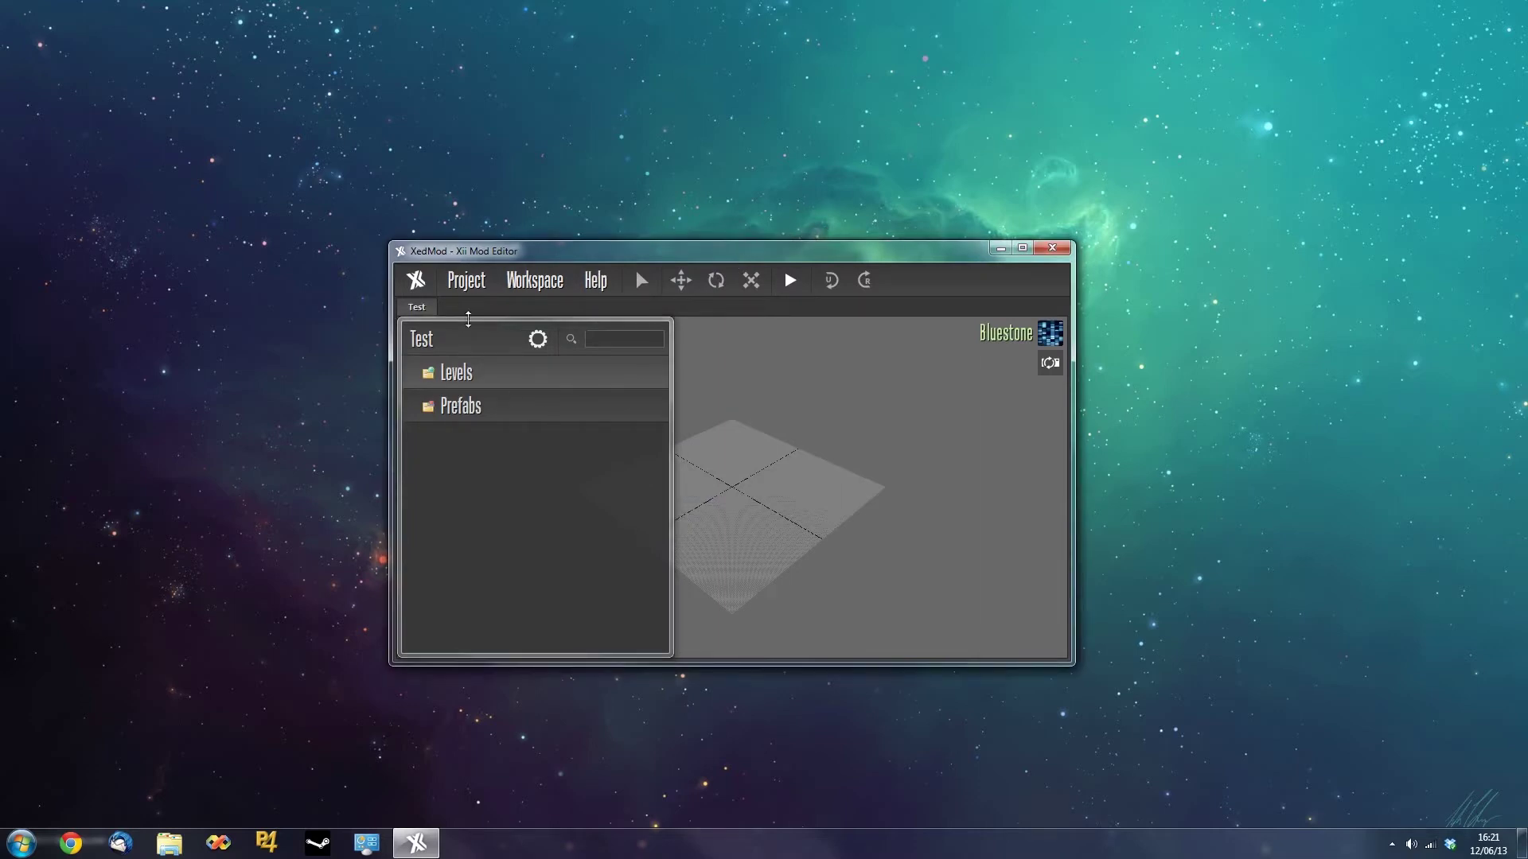
Look through the content-creation and level/prefab right-click options without choosing anything.
click(468, 282)
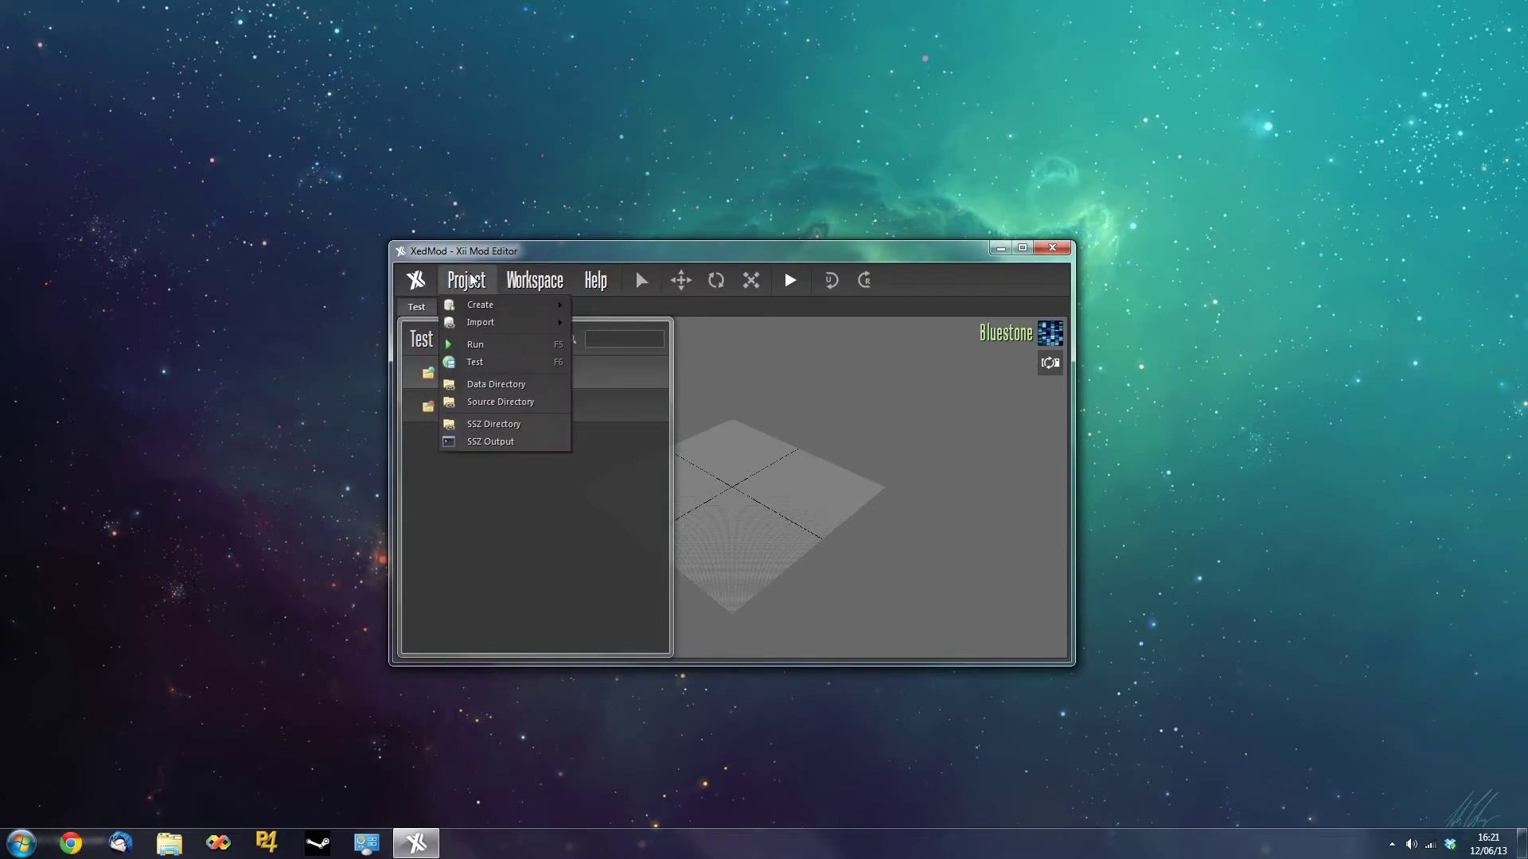
mouse_move(475, 310)
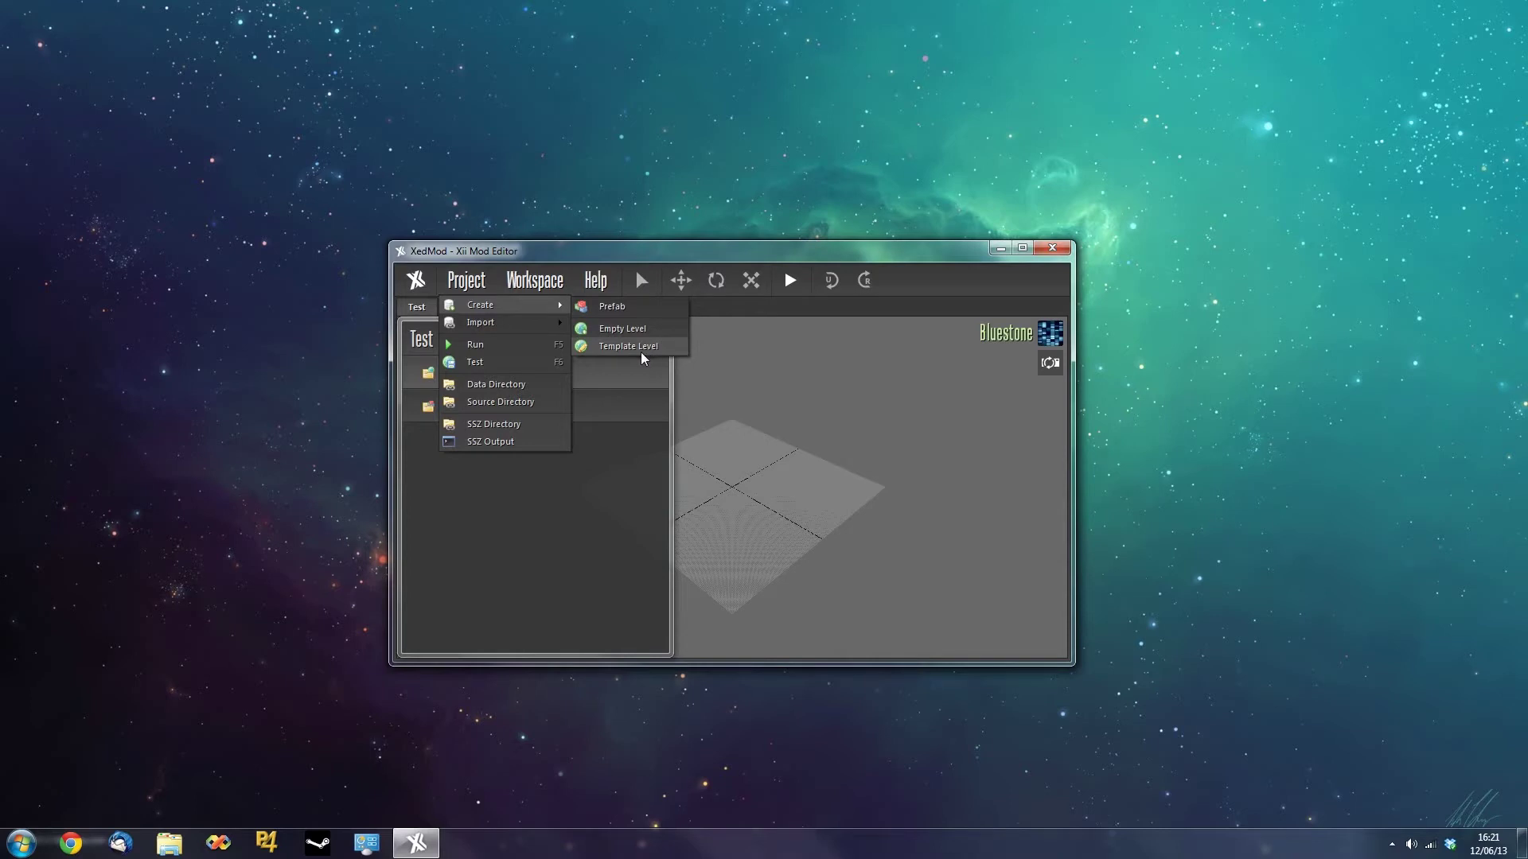
click(605, 413)
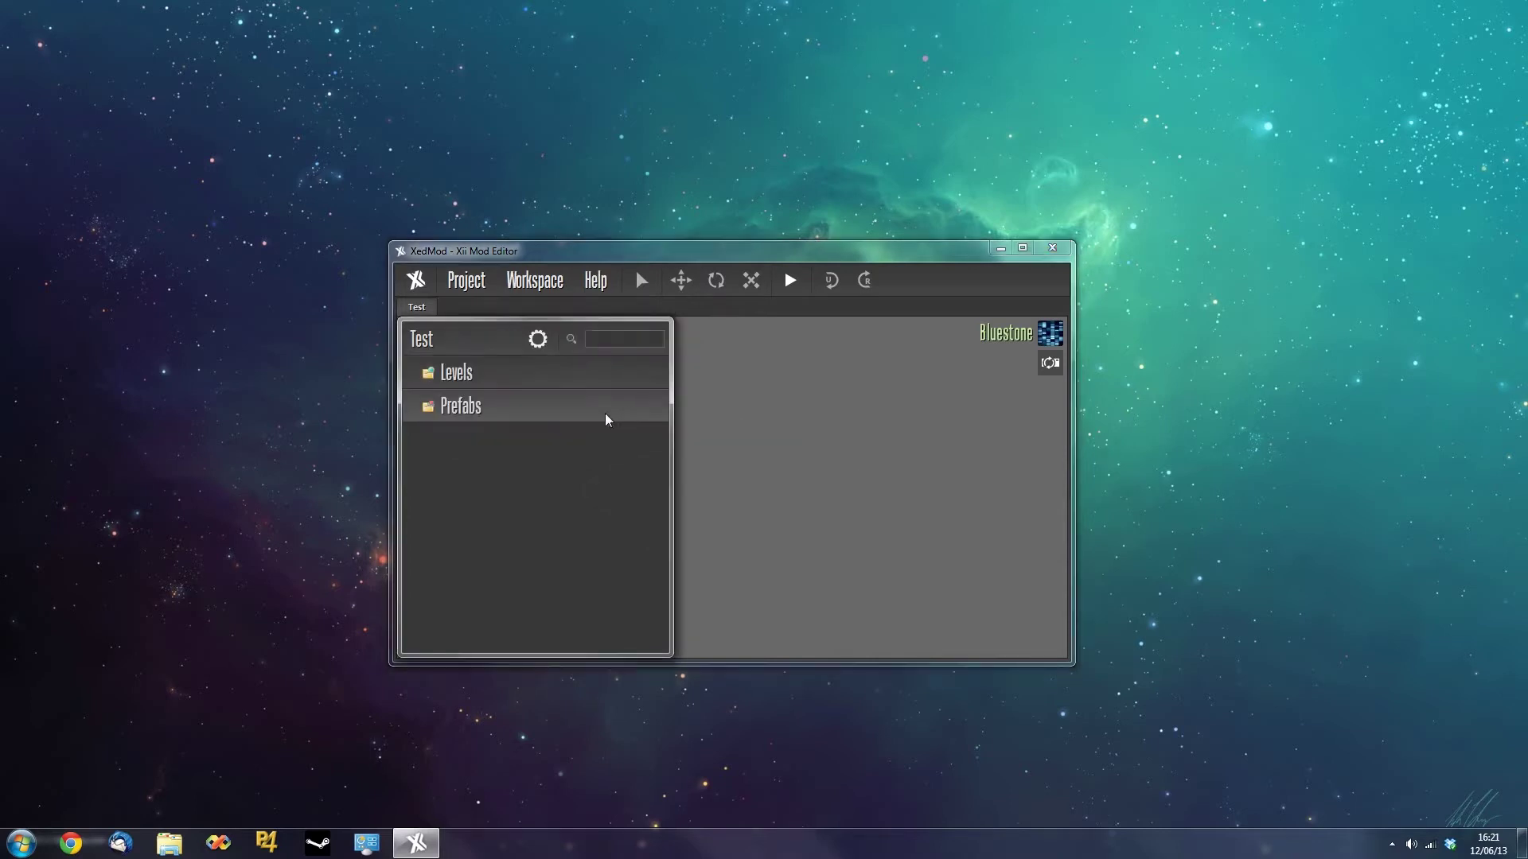
right_click(479, 374)
right_click(456, 409)
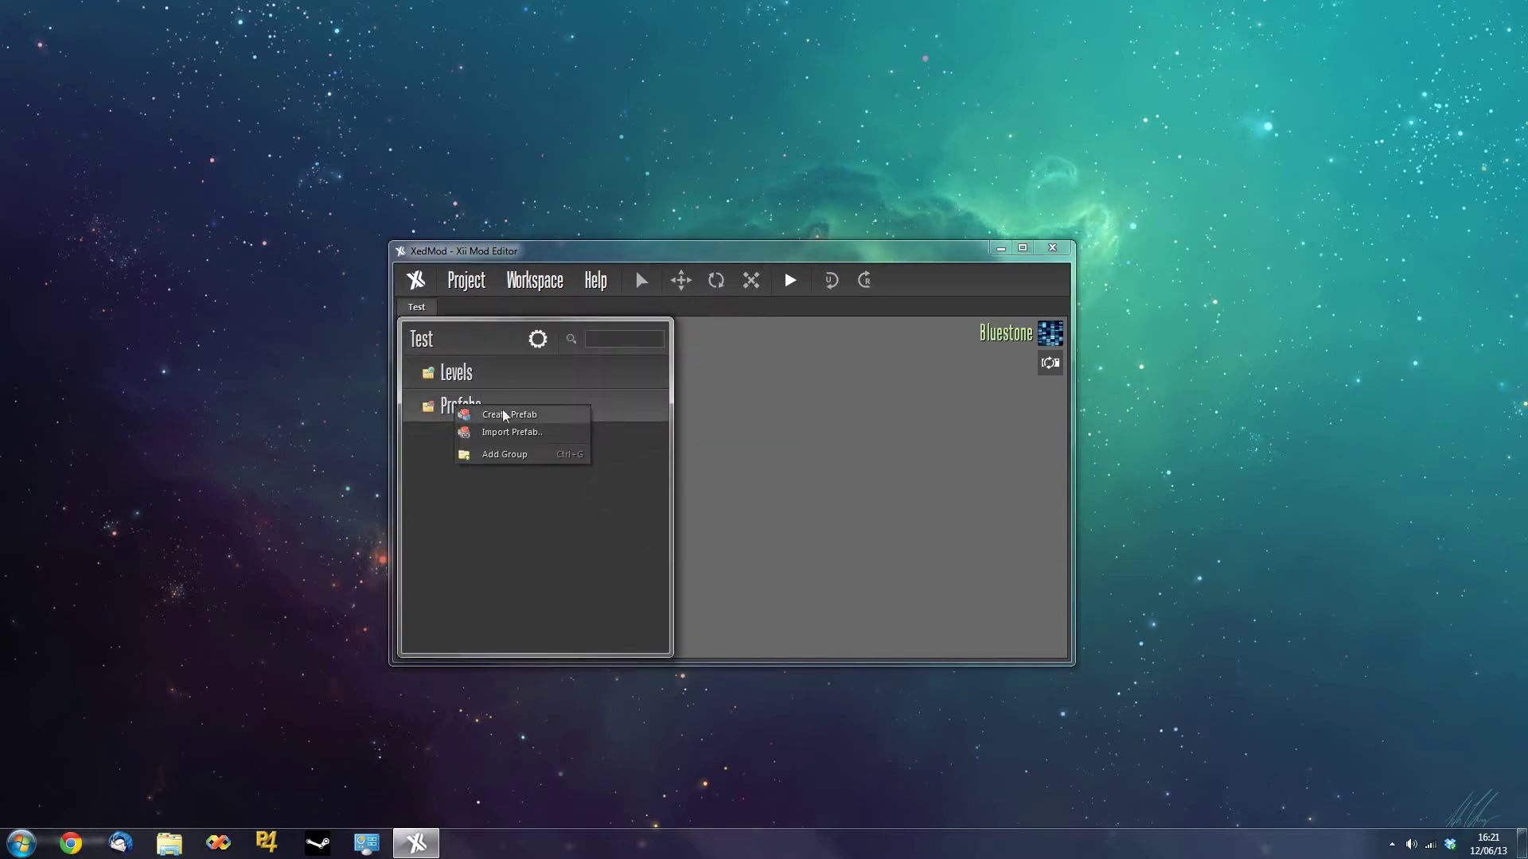
click(501, 376)
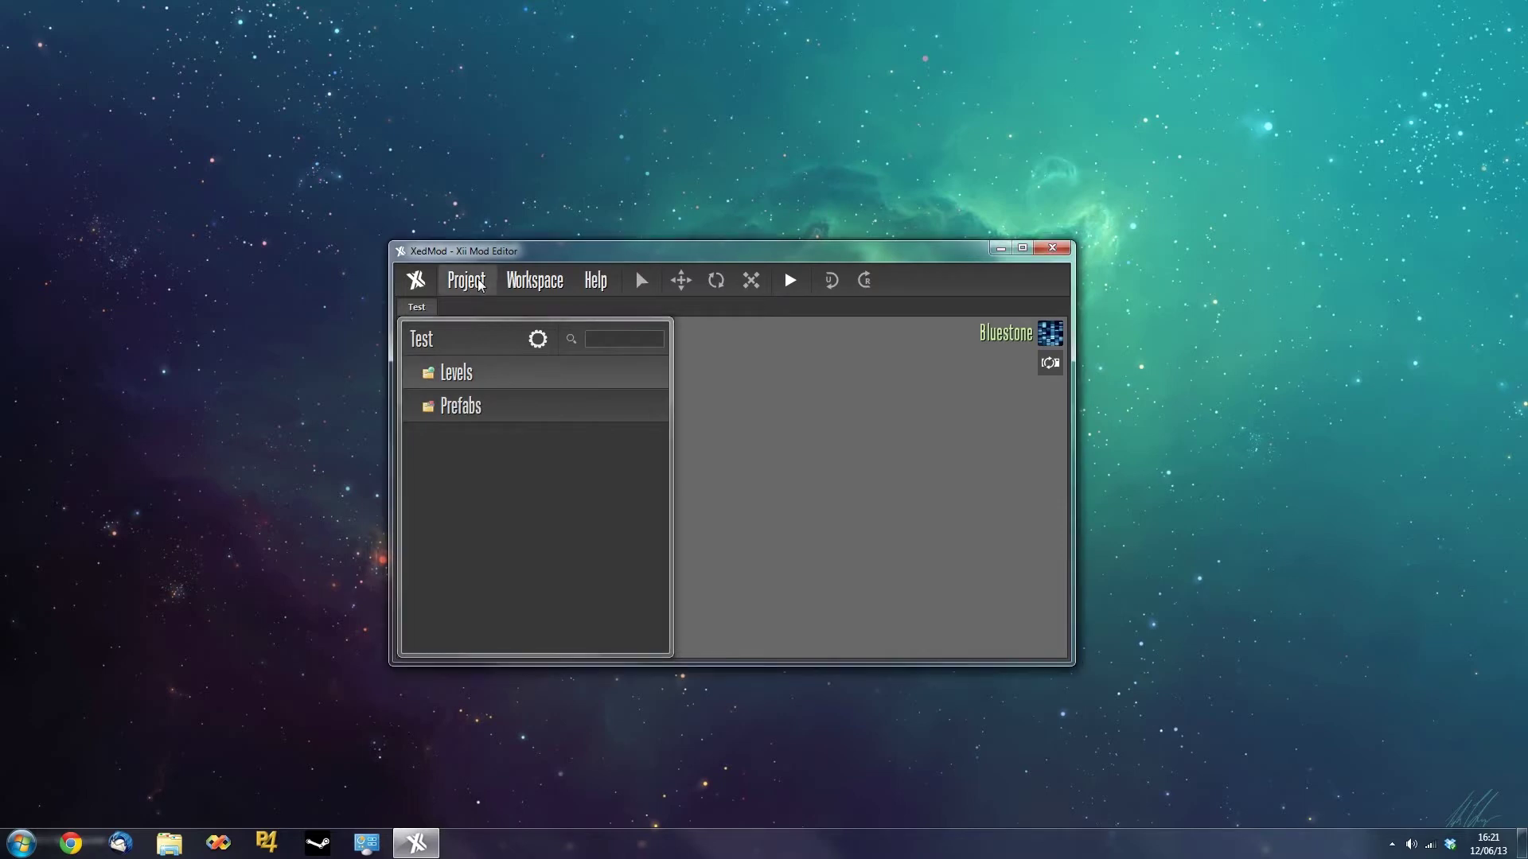
Create a new level from the template and name it 'MyLevel'.
click(466, 281)
mouse_move(510, 304)
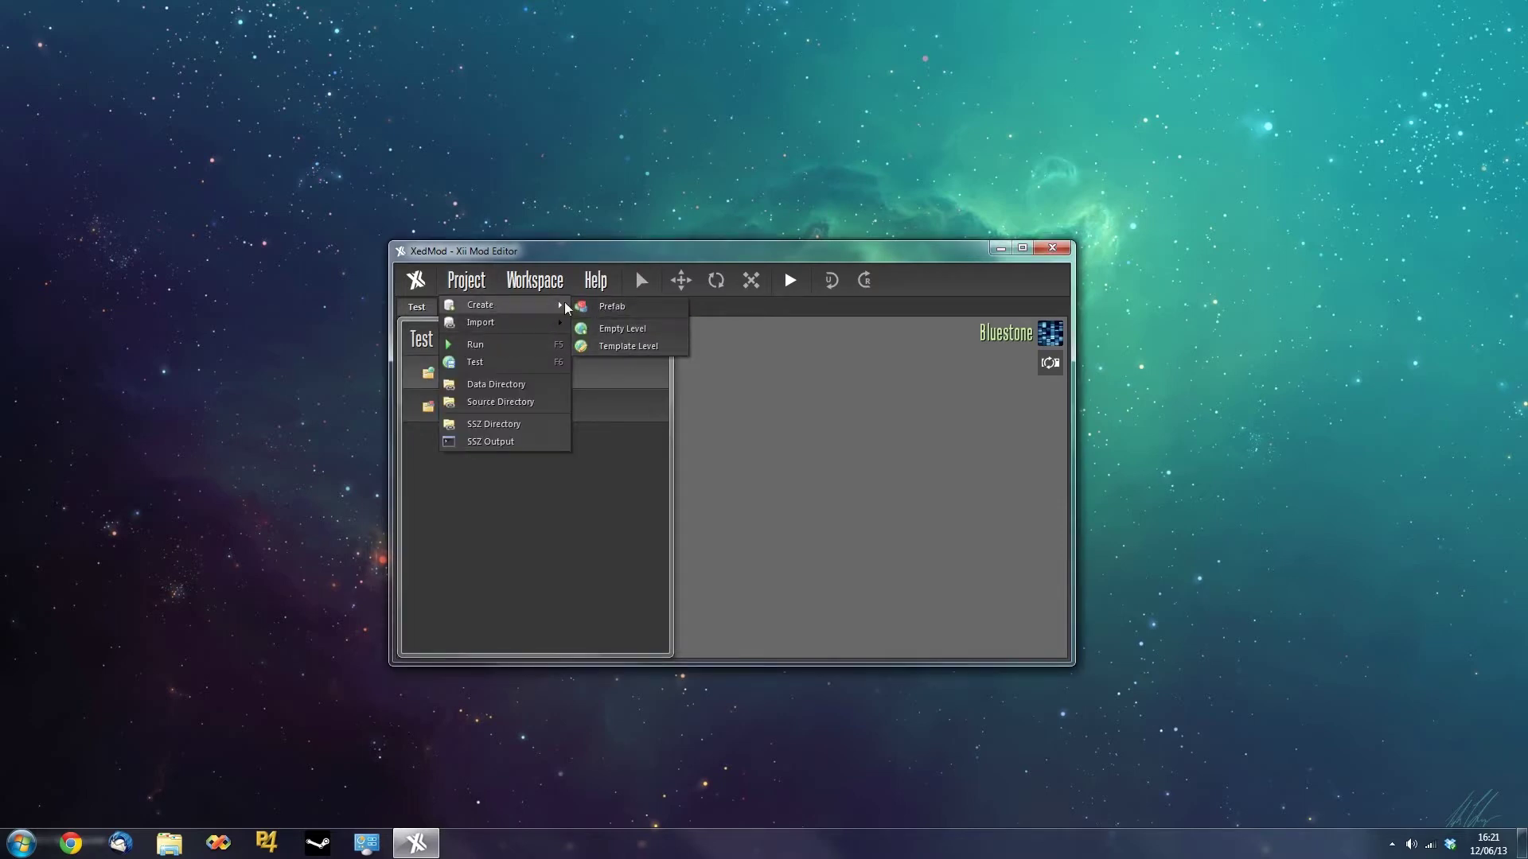
click(637, 347)
text(MyLevel)
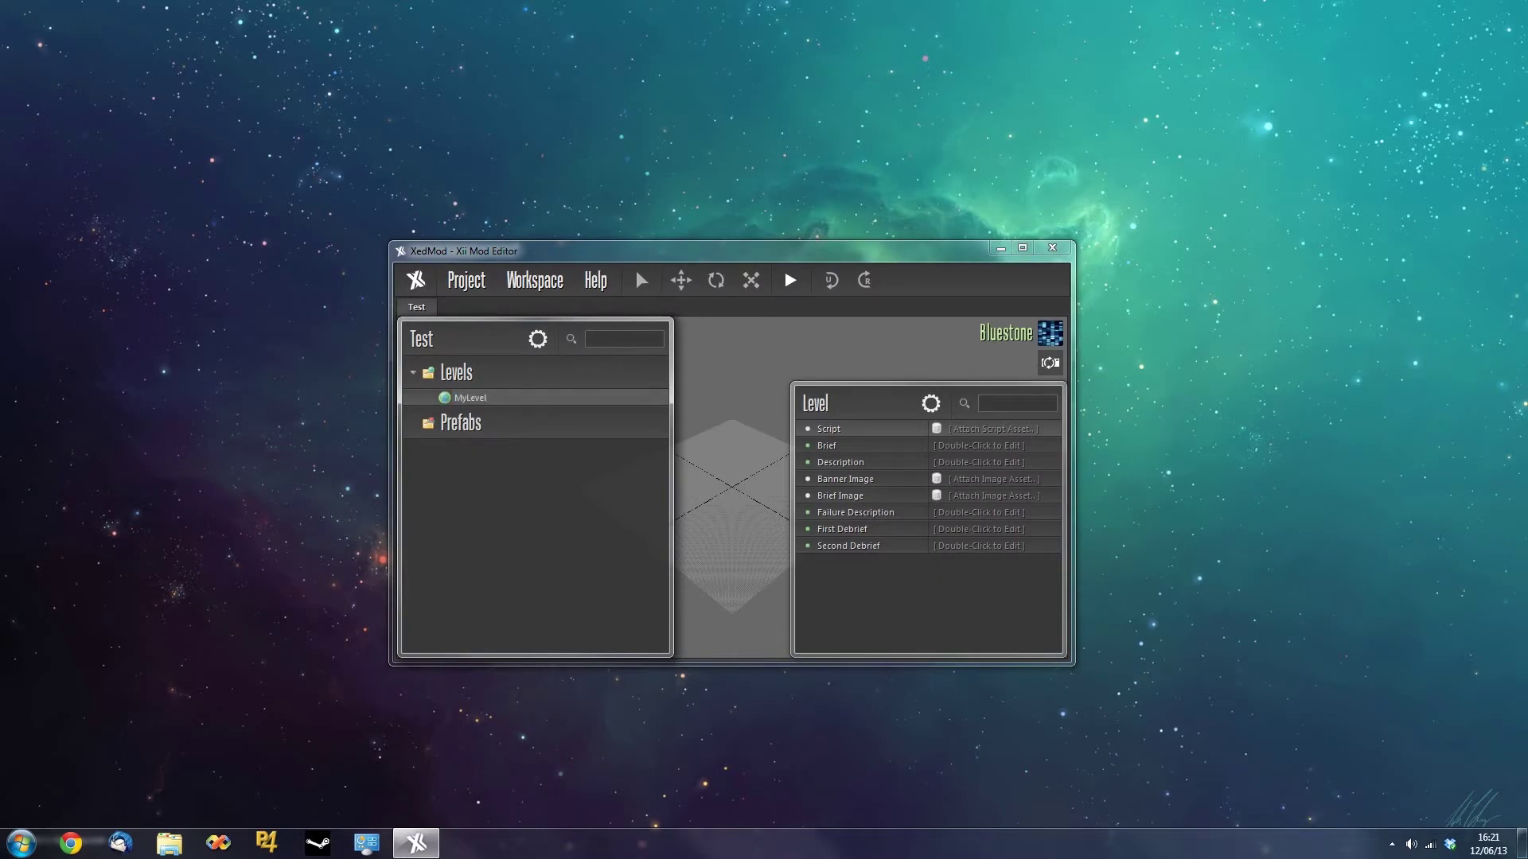
key(Return)
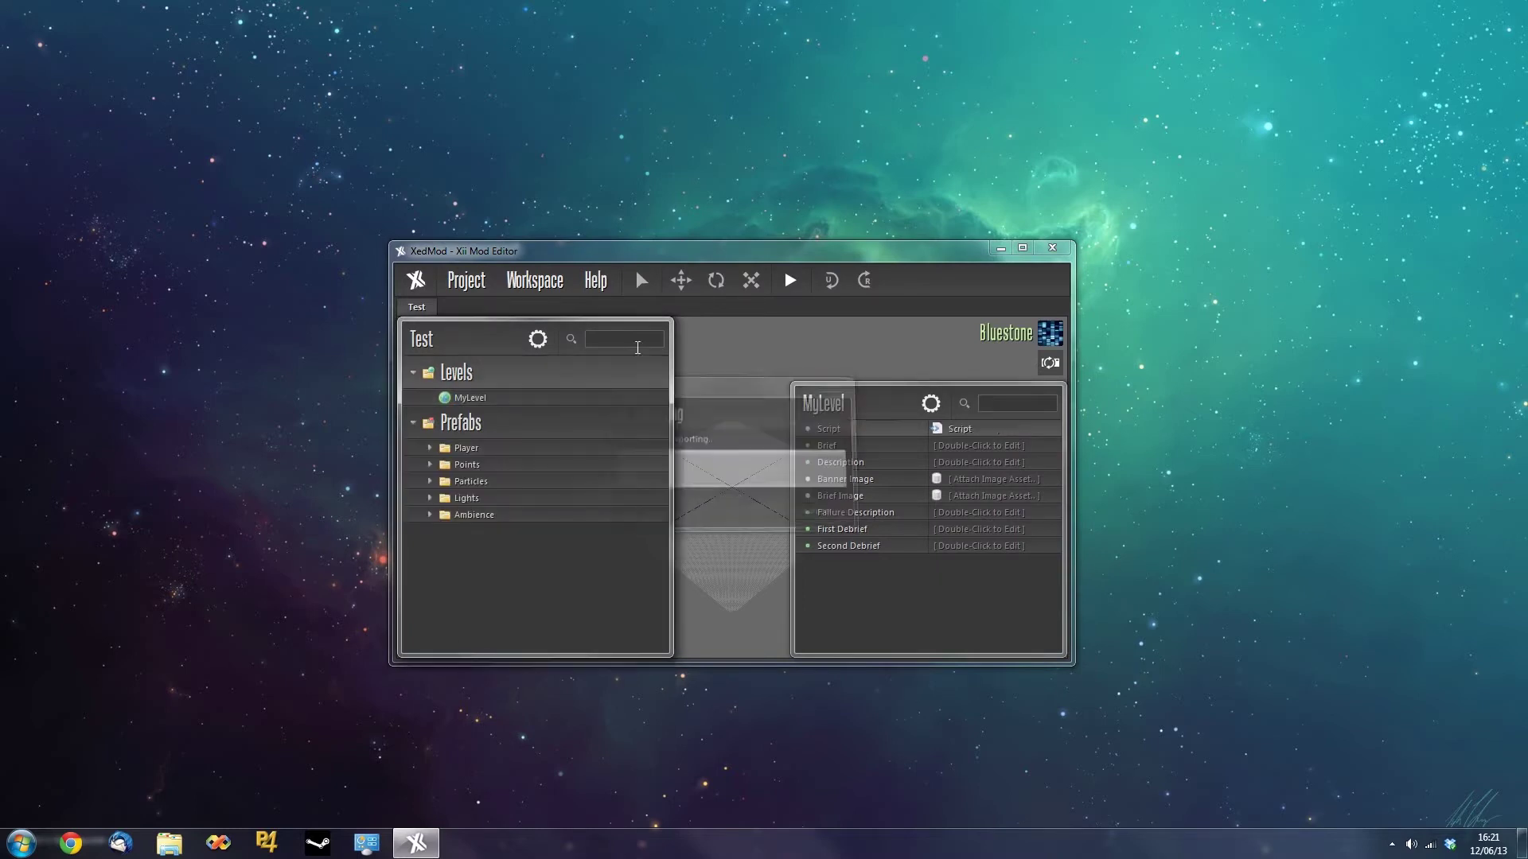
Enlarge the editor window and expand the Ambience, Lights, Particles, Points and Player prefab folders.
drag(584, 254, 470, 86)
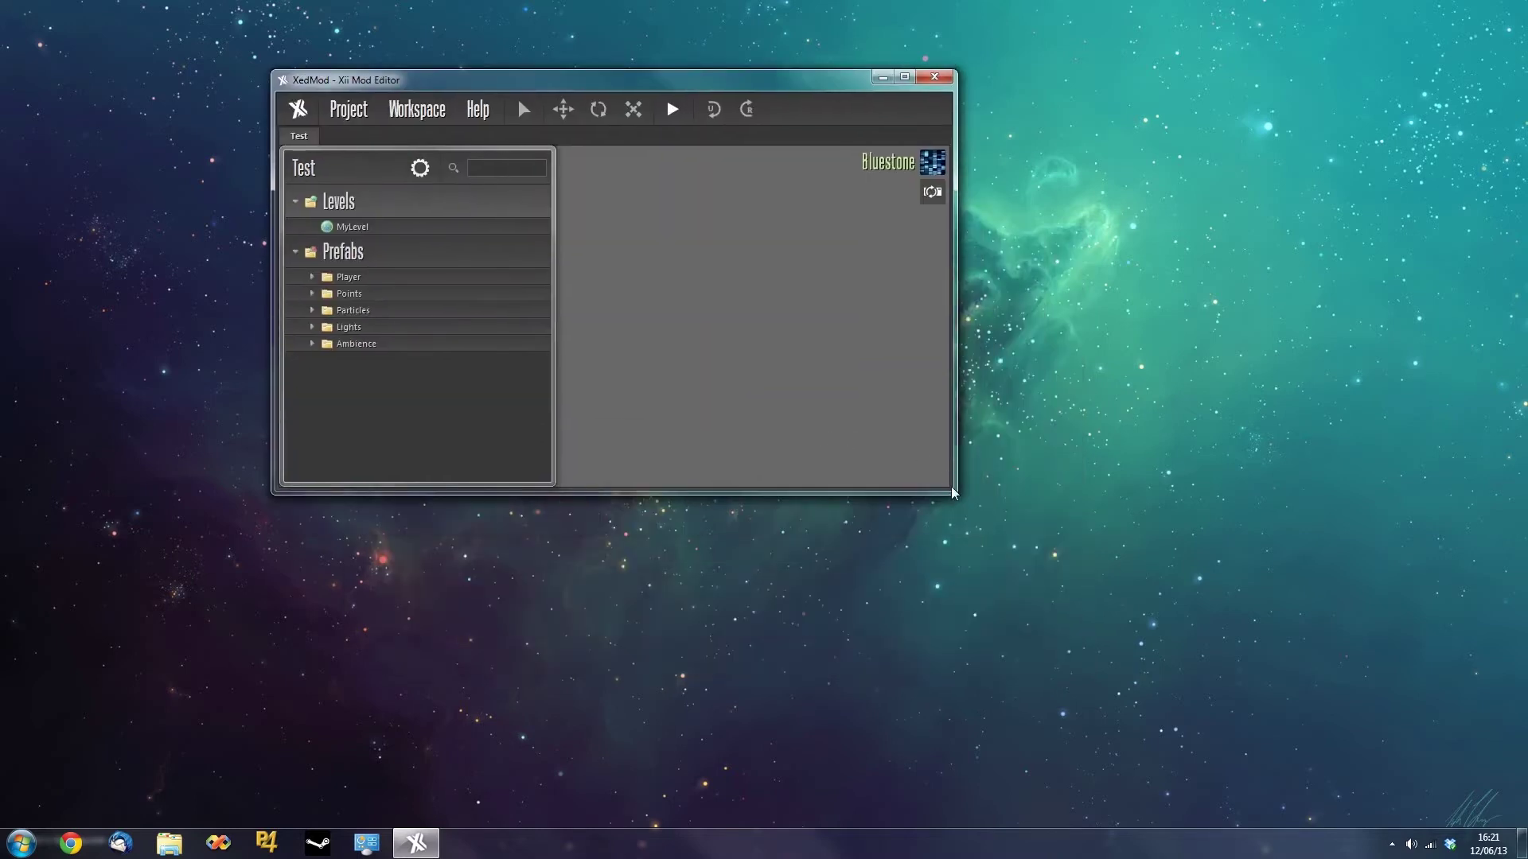
drag(952, 491, 1212, 723)
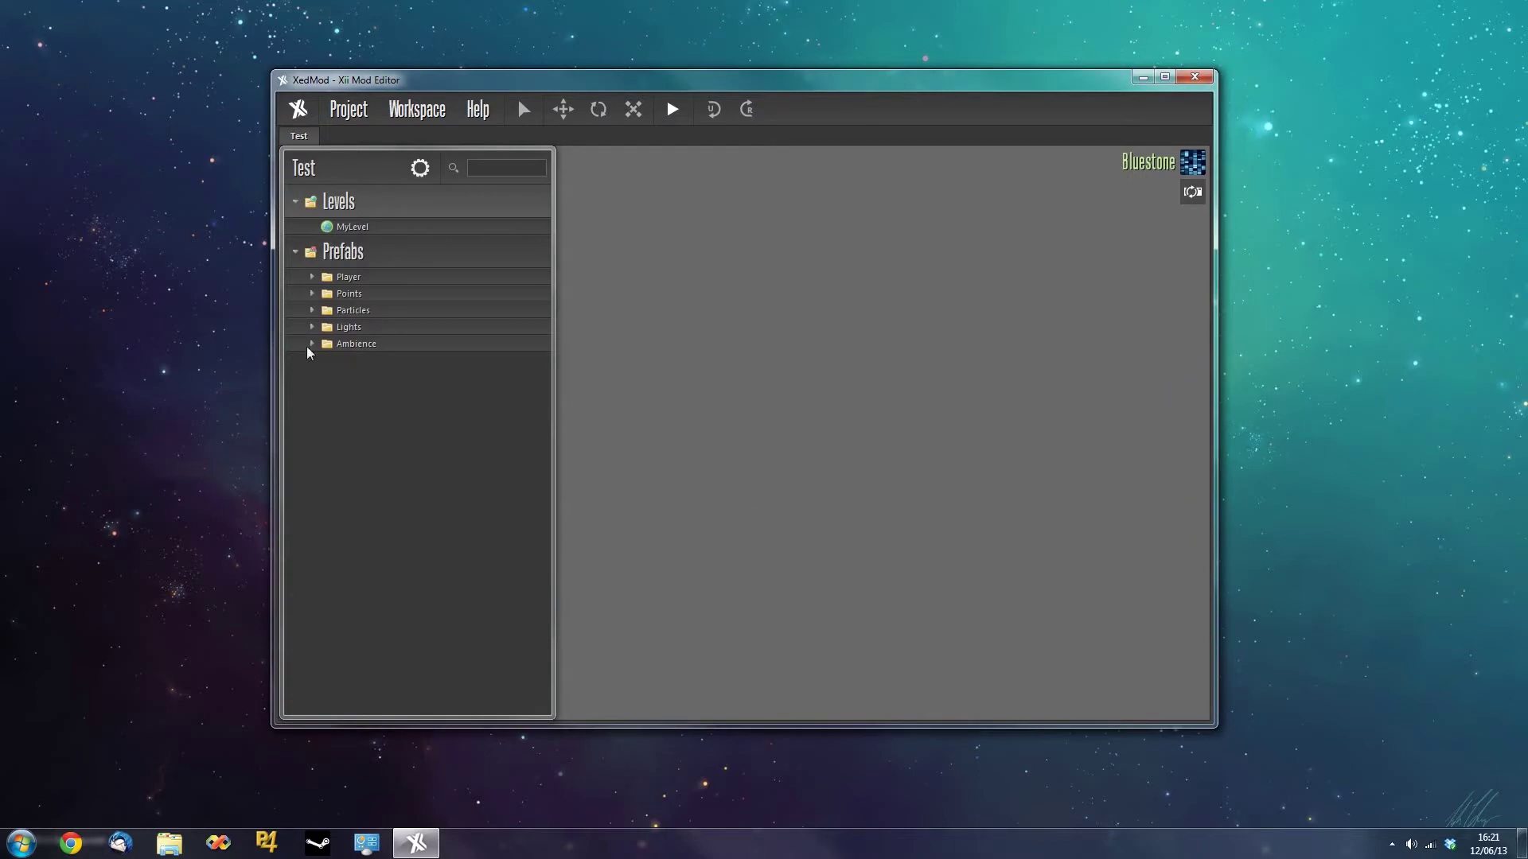
click(311, 344)
click(312, 327)
click(312, 311)
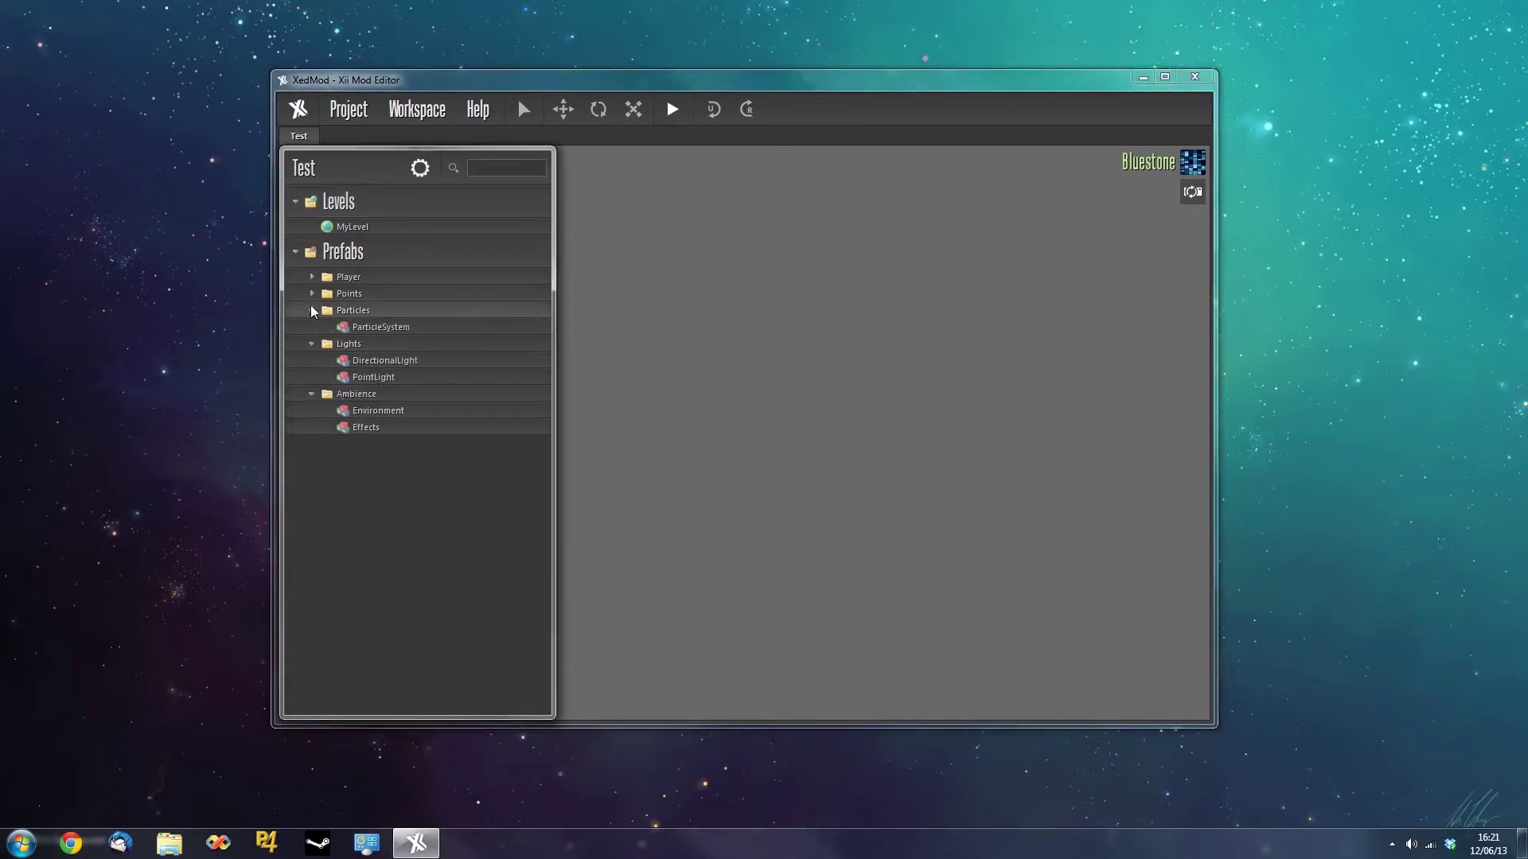
click(311, 293)
click(311, 277)
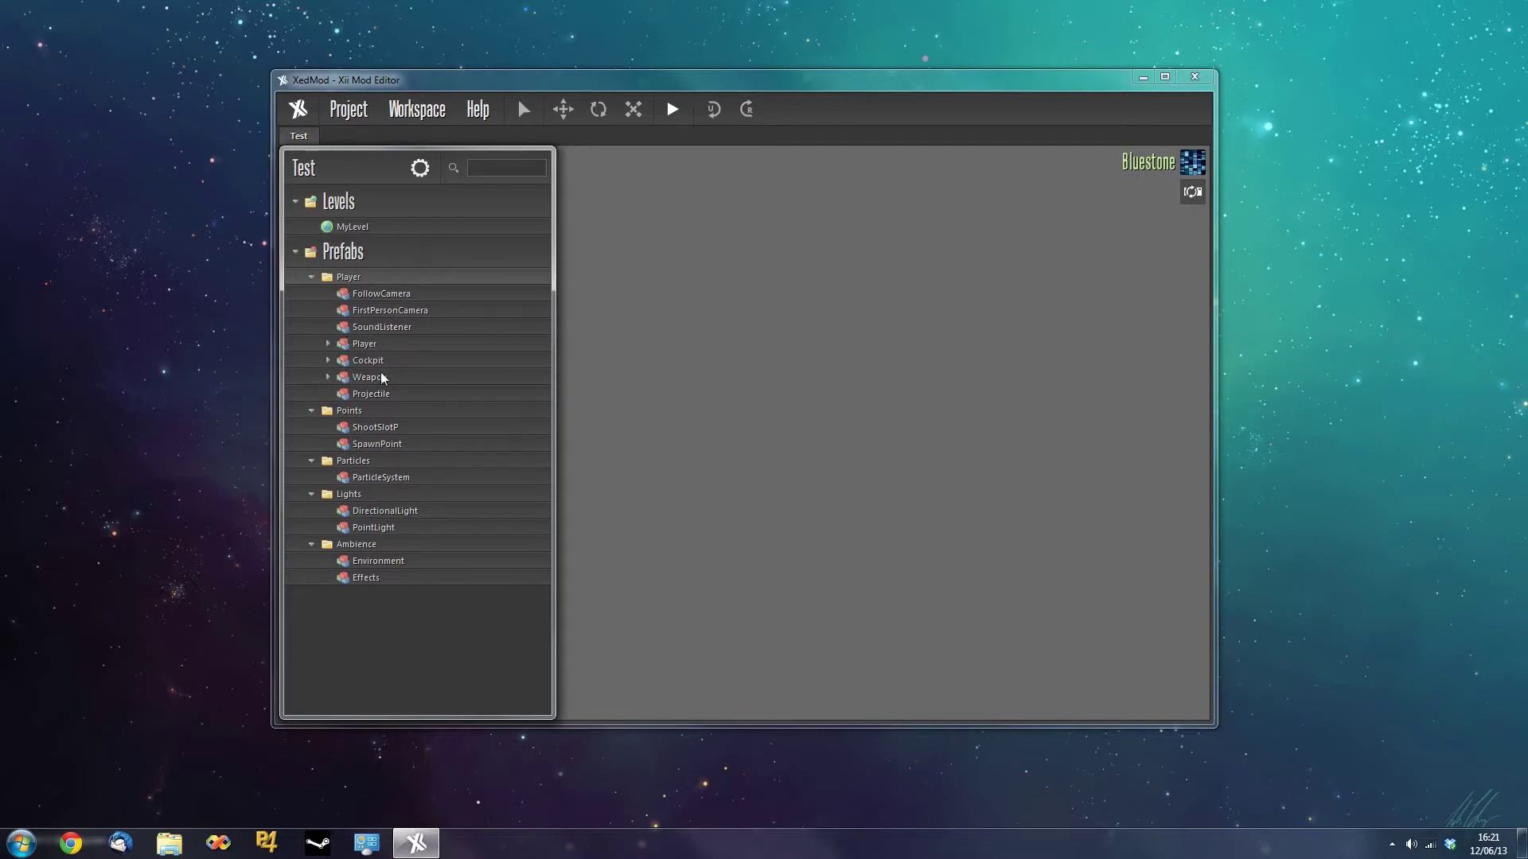
Open the Player prefab to view its ship model, then open the DirectionalLight prefab.
double_click(365, 344)
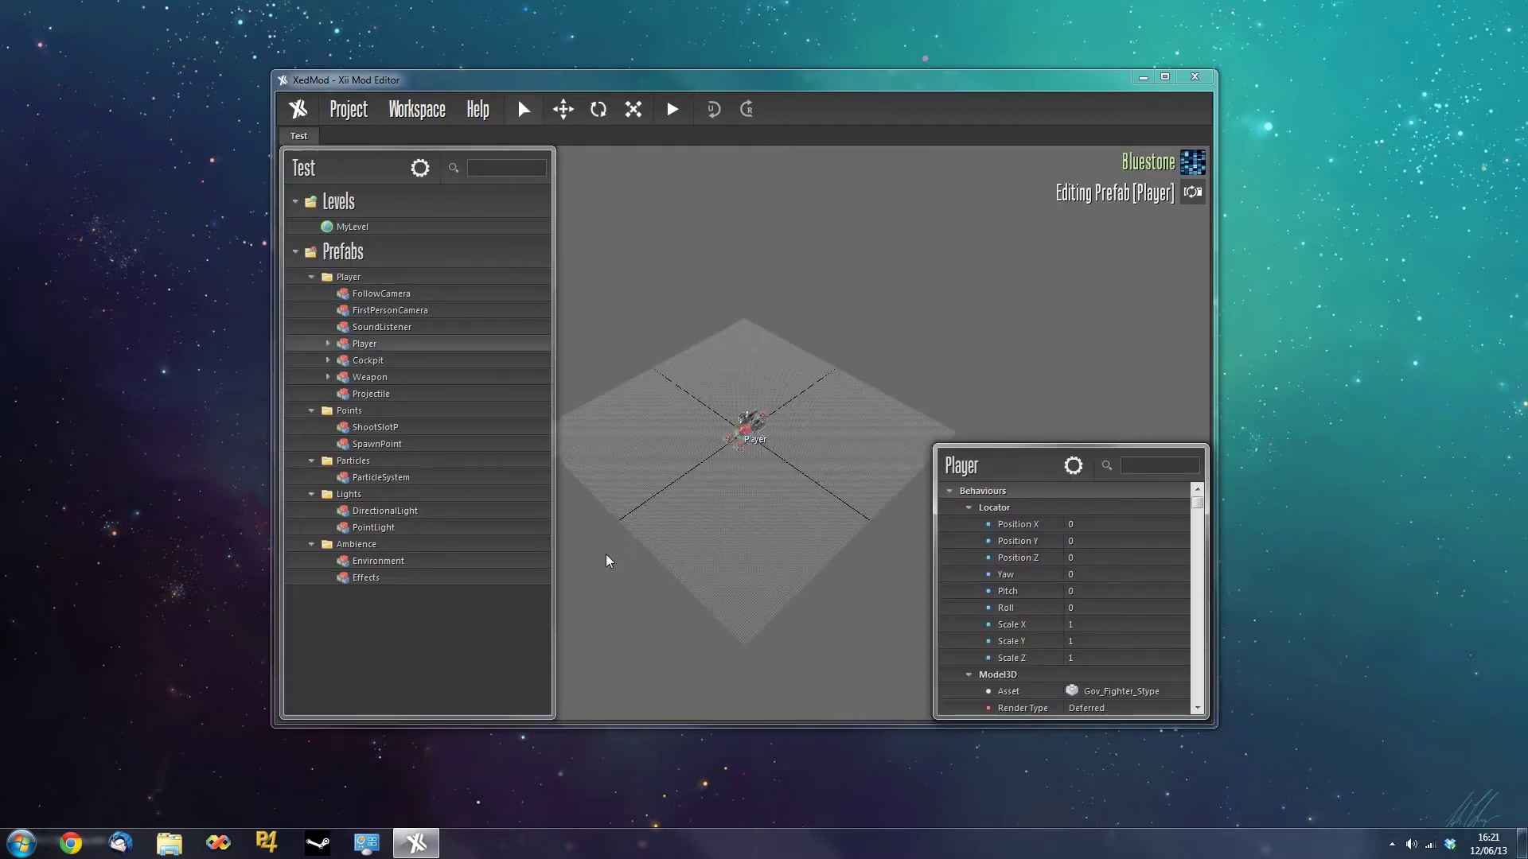
middle_drag(606, 555, 786, 557)
scroll(731, 531, up, 5)
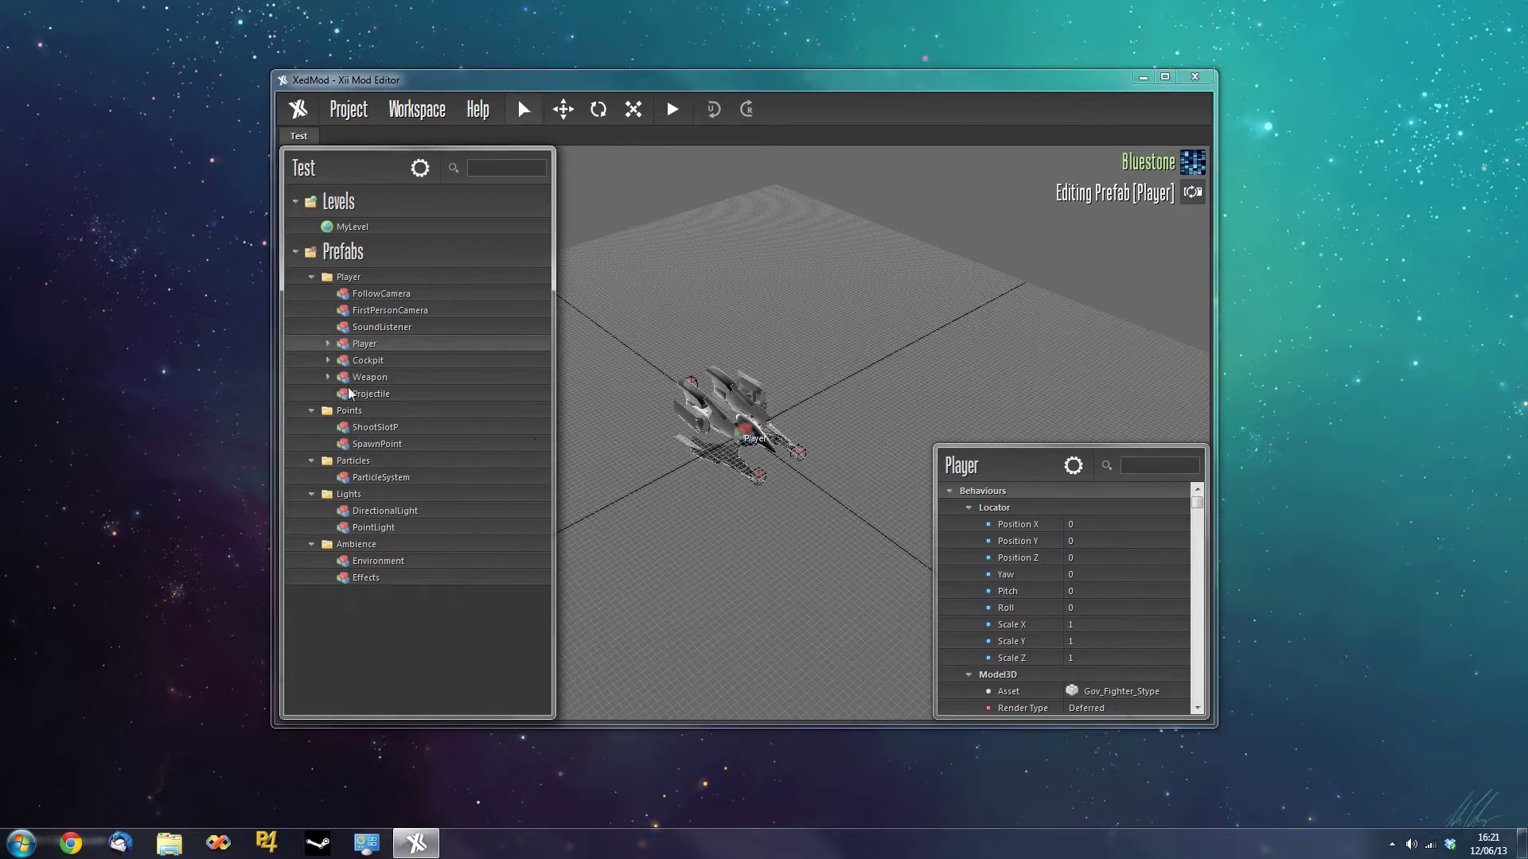
double_click(372, 512)
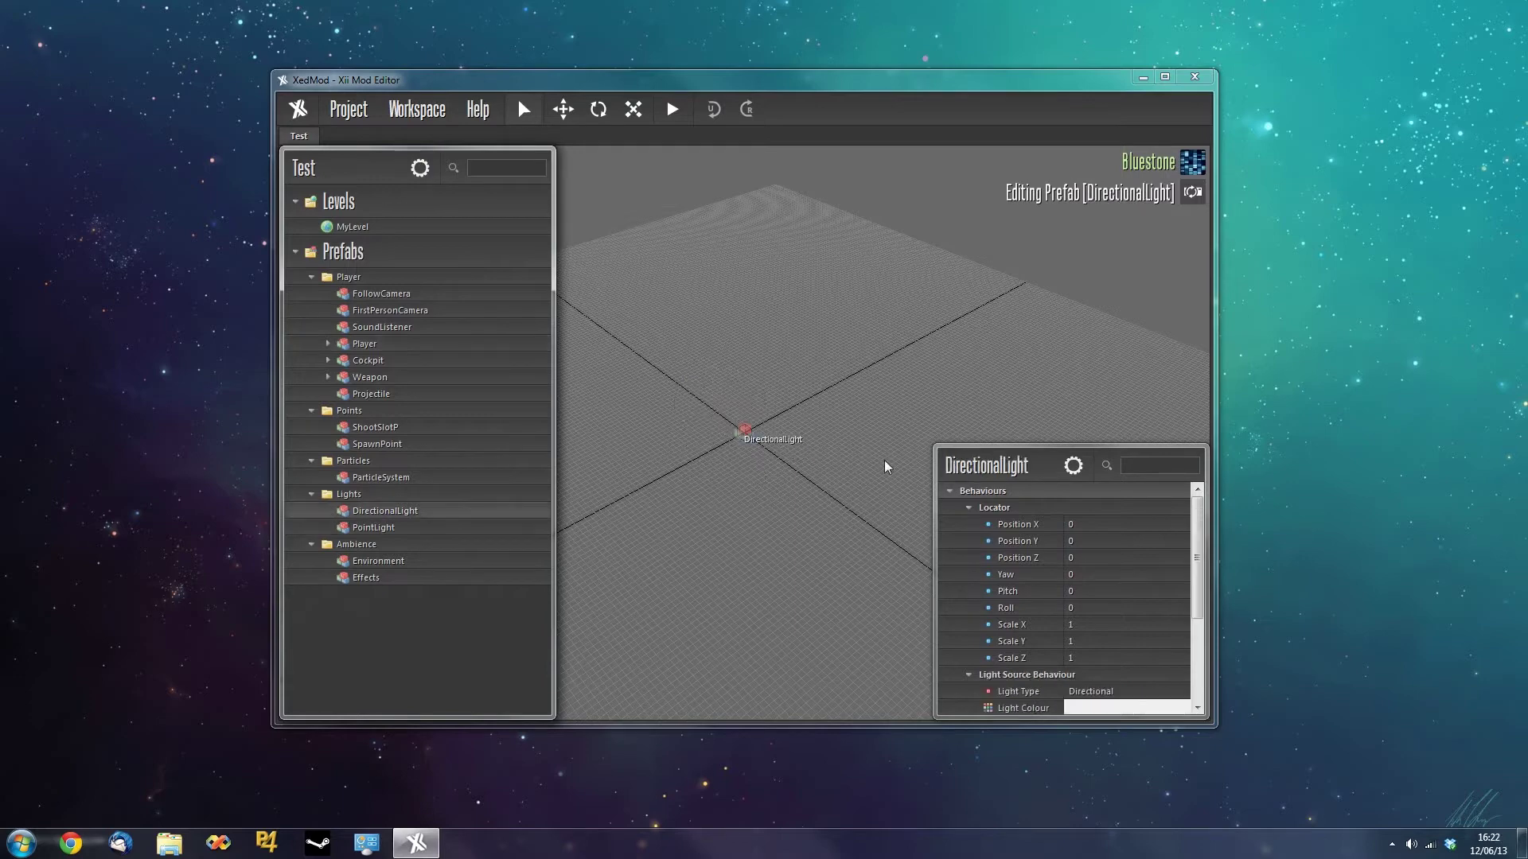
Enlarge the properties panel and widen the window, then check other prefabs before reselecting DirectionalLight.
drag(935, 447, 857, 191)
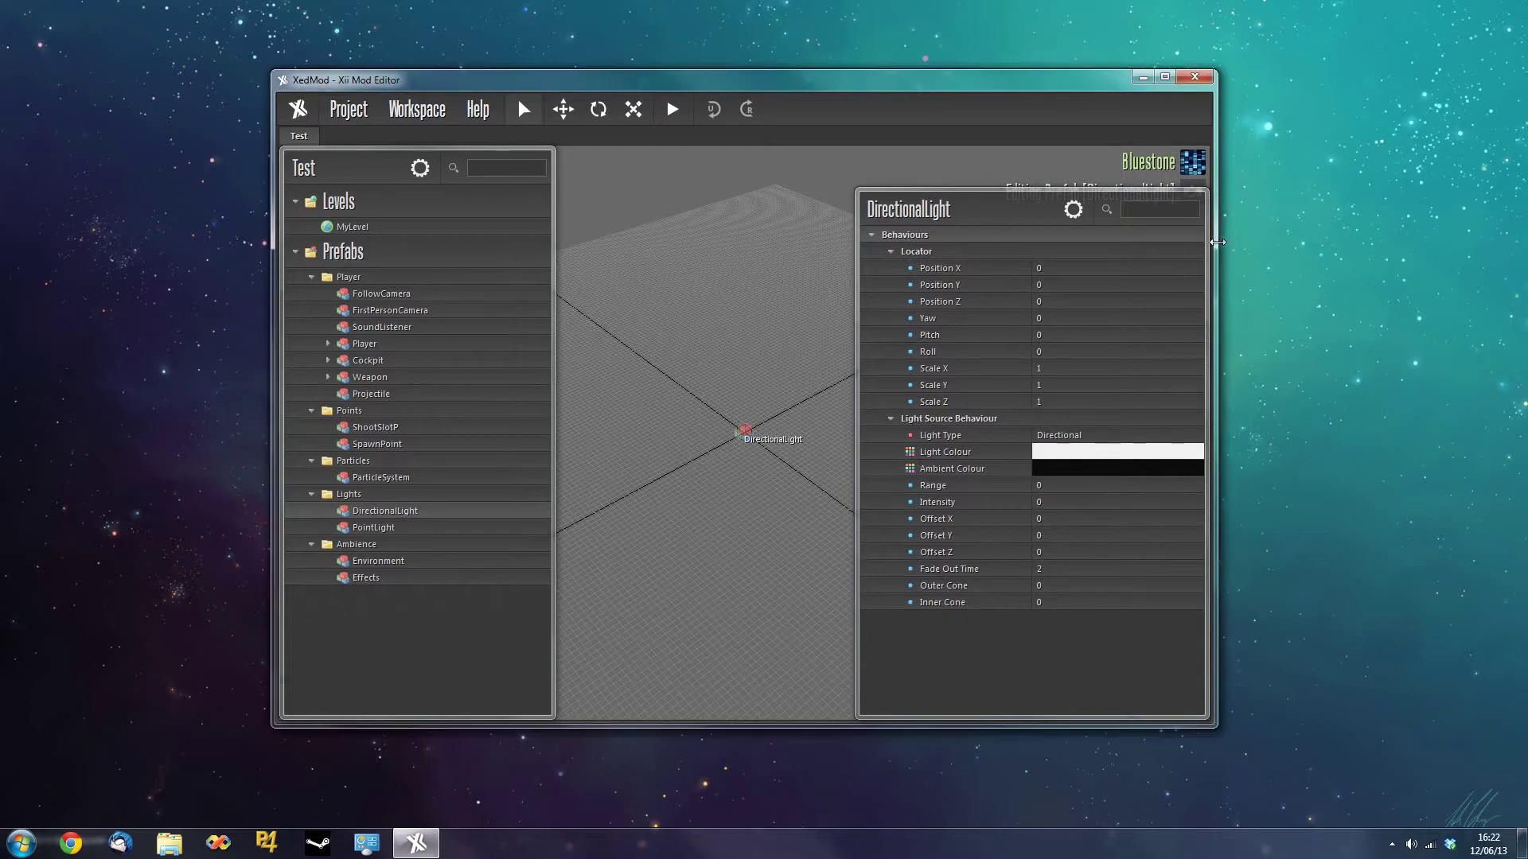
drag(1219, 241, 1344, 246)
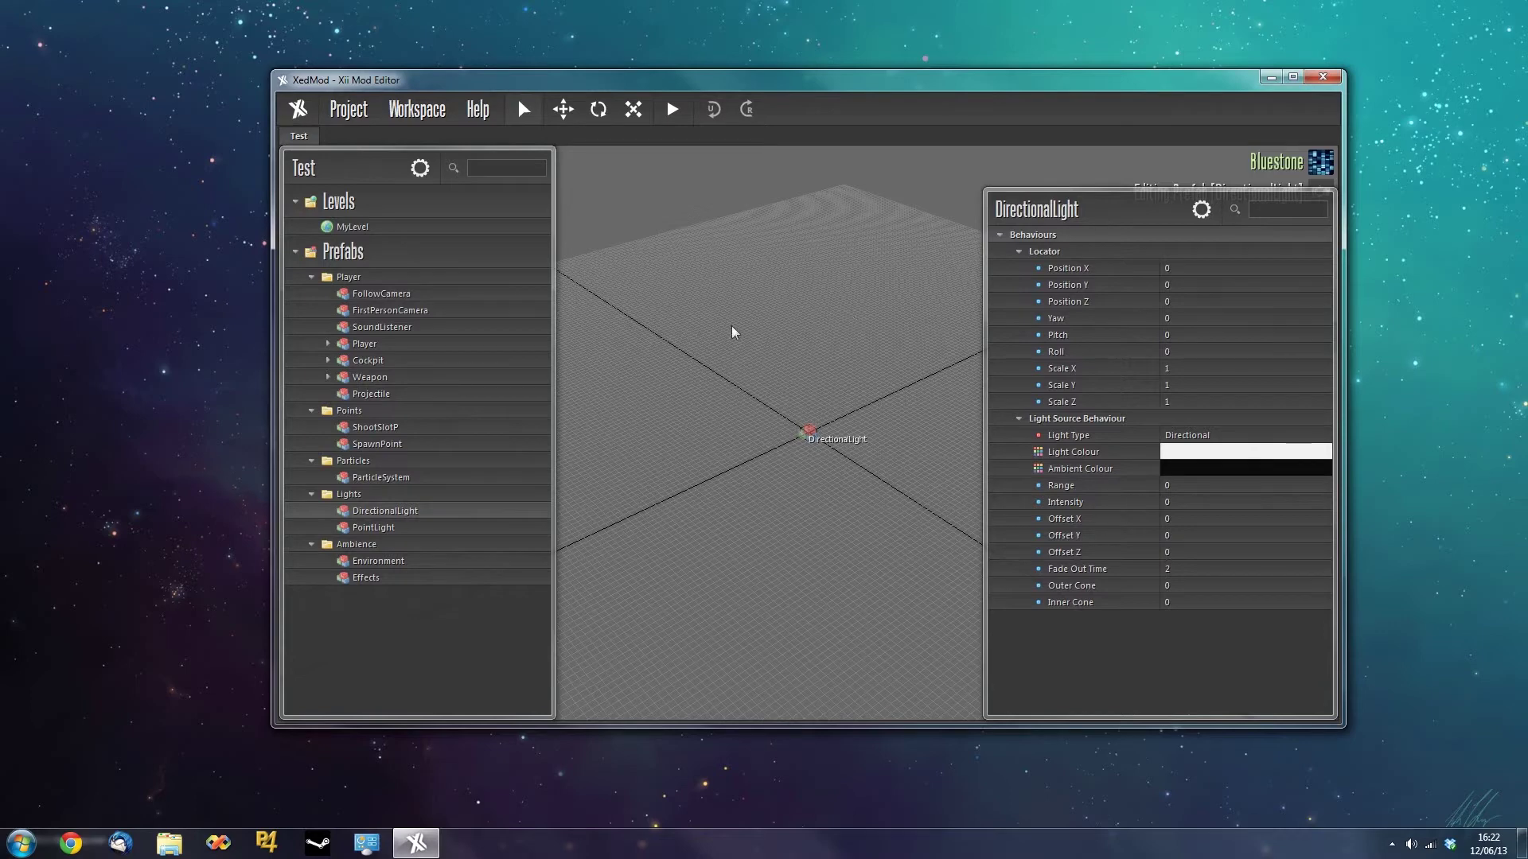
click(420, 480)
click(387, 445)
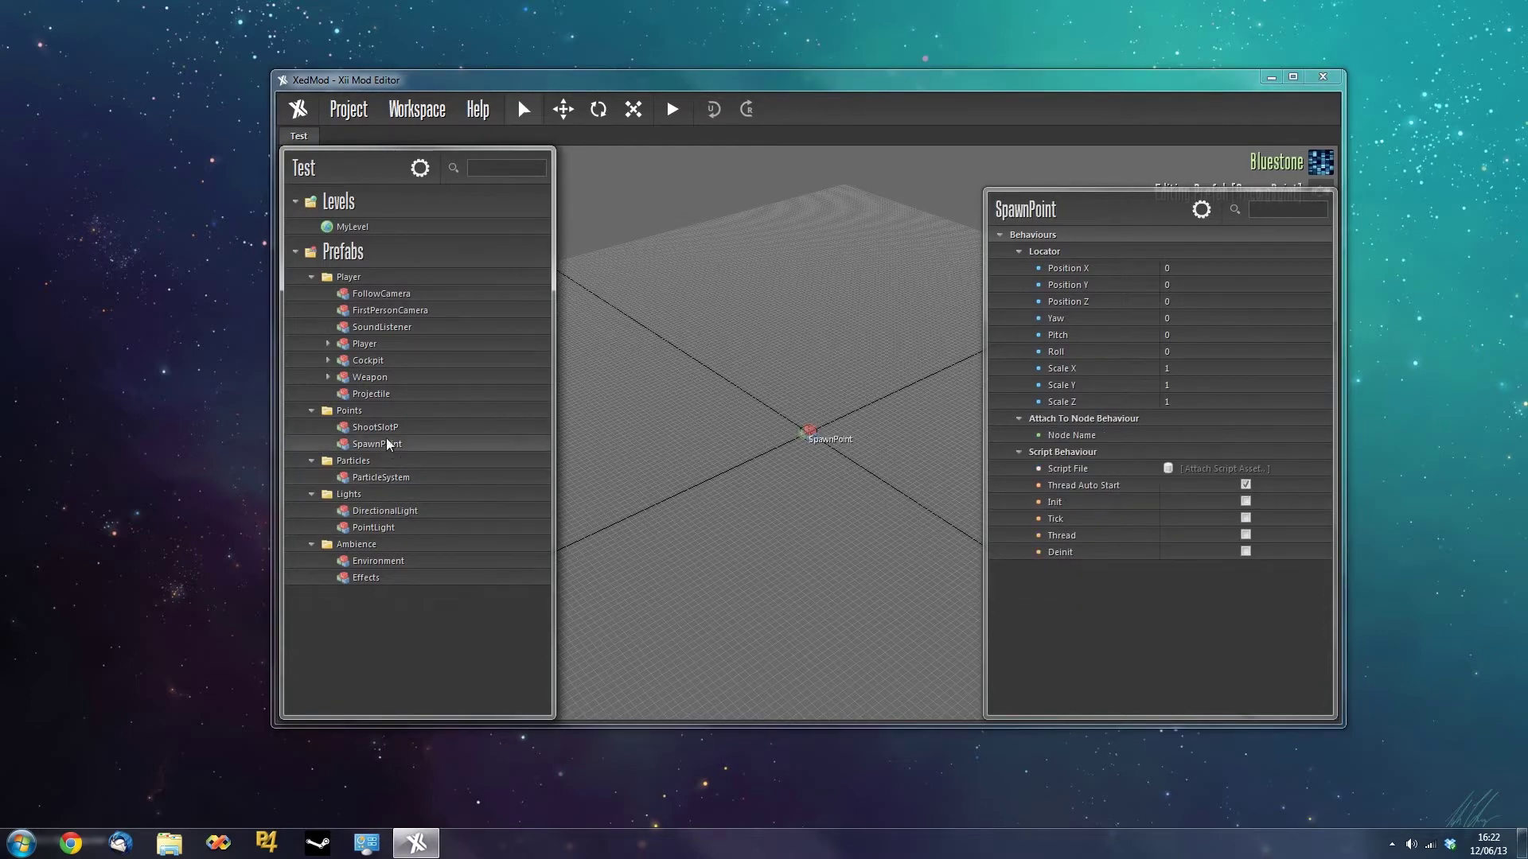
click(402, 514)
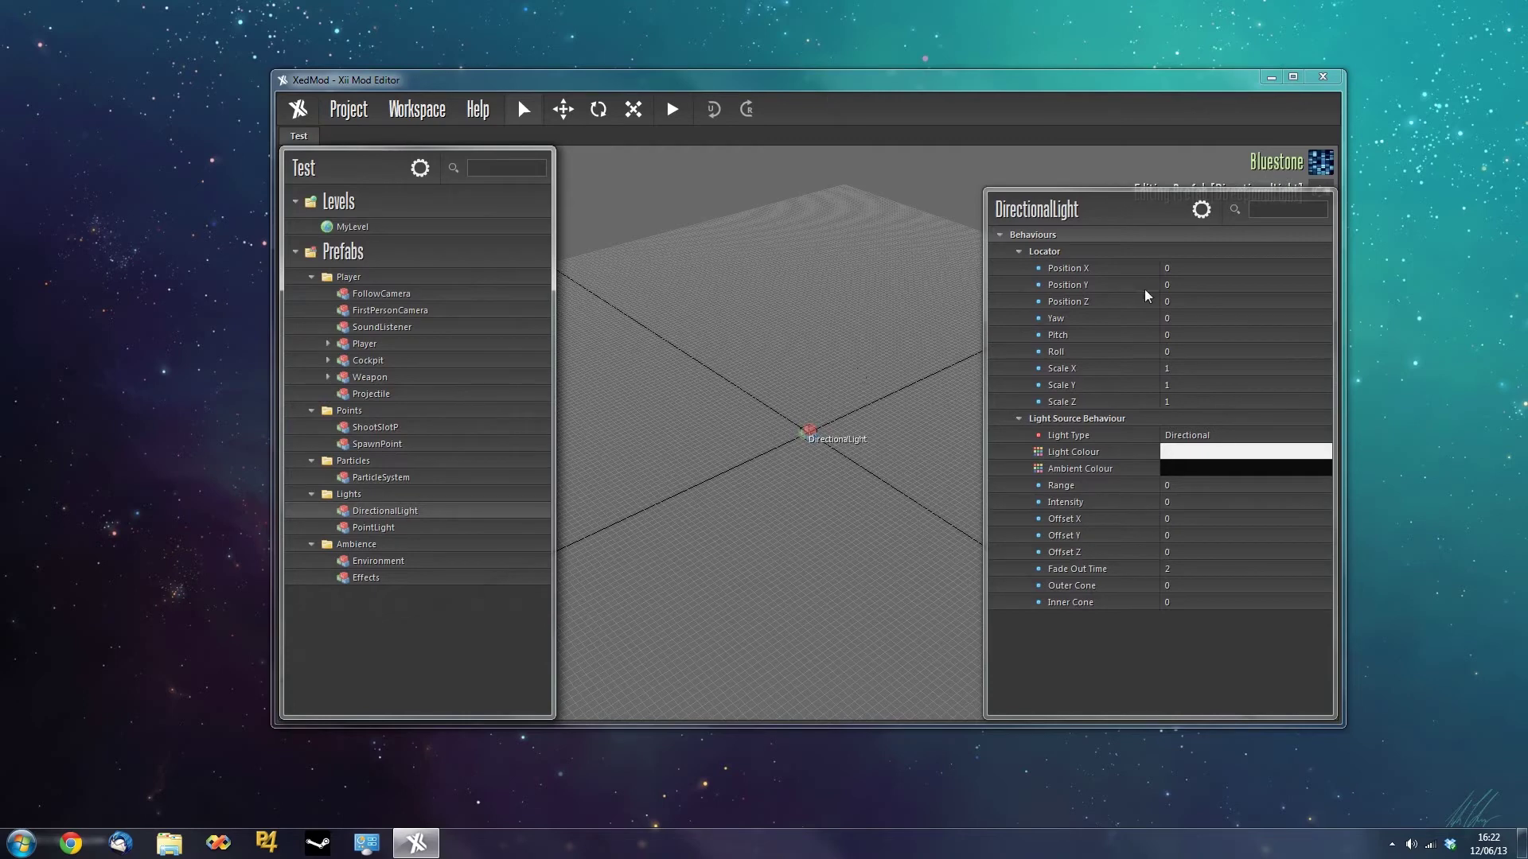
Cycle the light's gizmo through move, rotate and scale modes, ending in move mode.
click(563, 109)
click(598, 111)
click(634, 109)
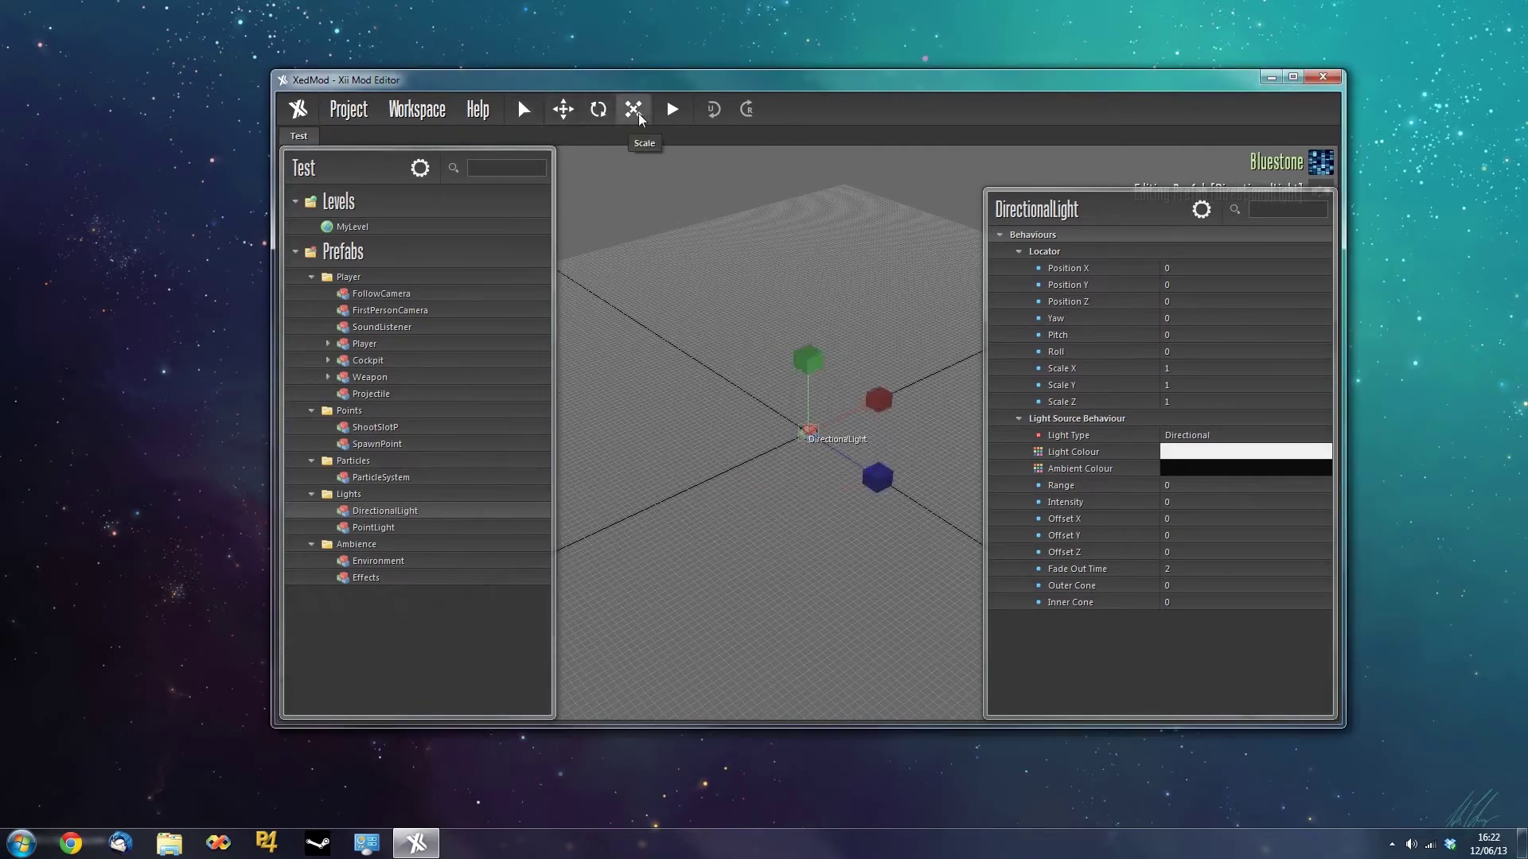
click(563, 109)
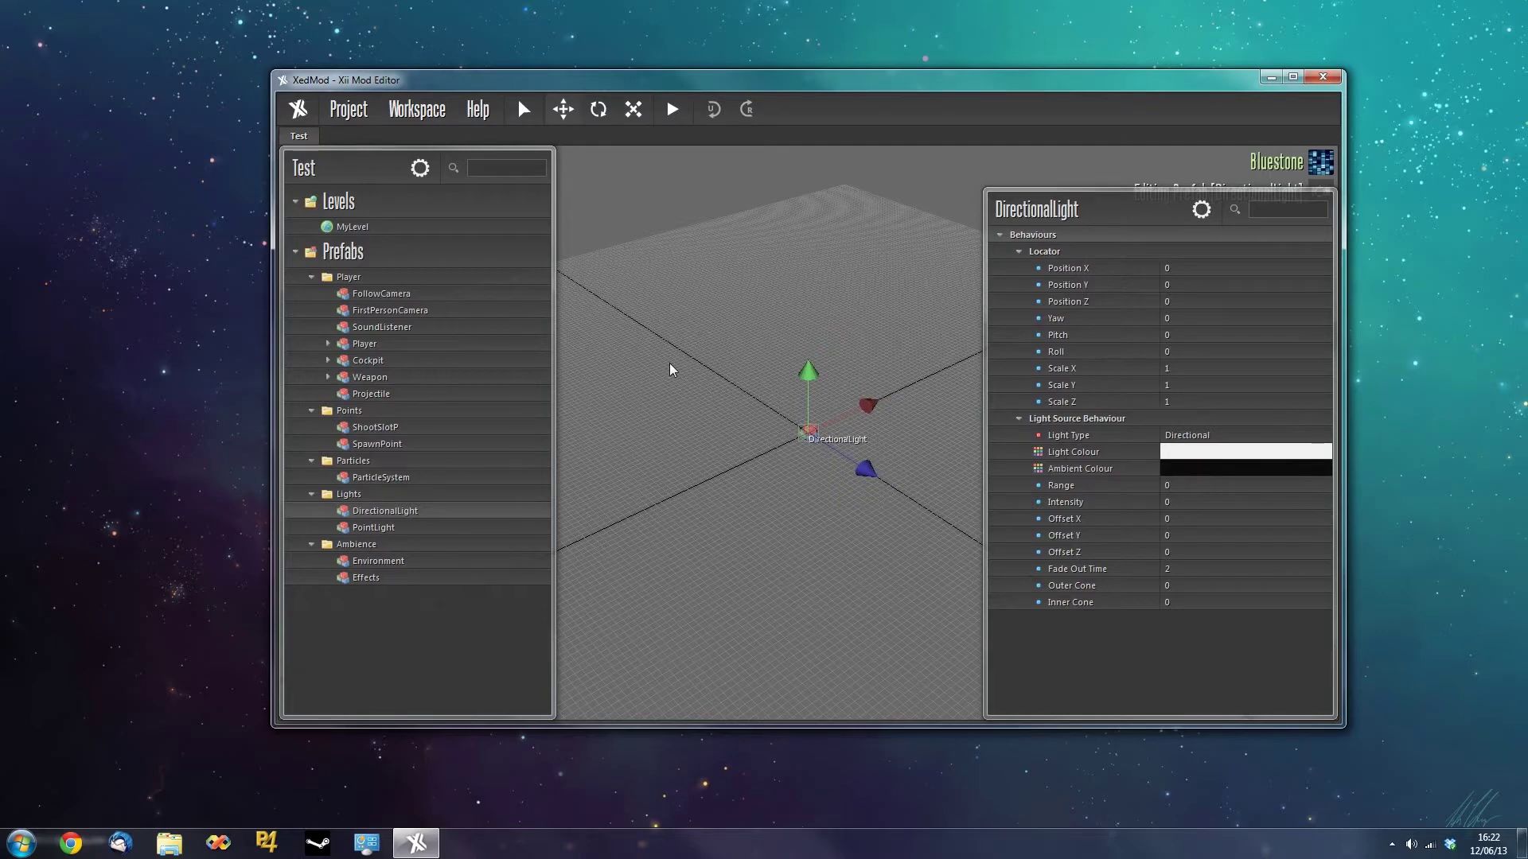
key(e)
key(r)
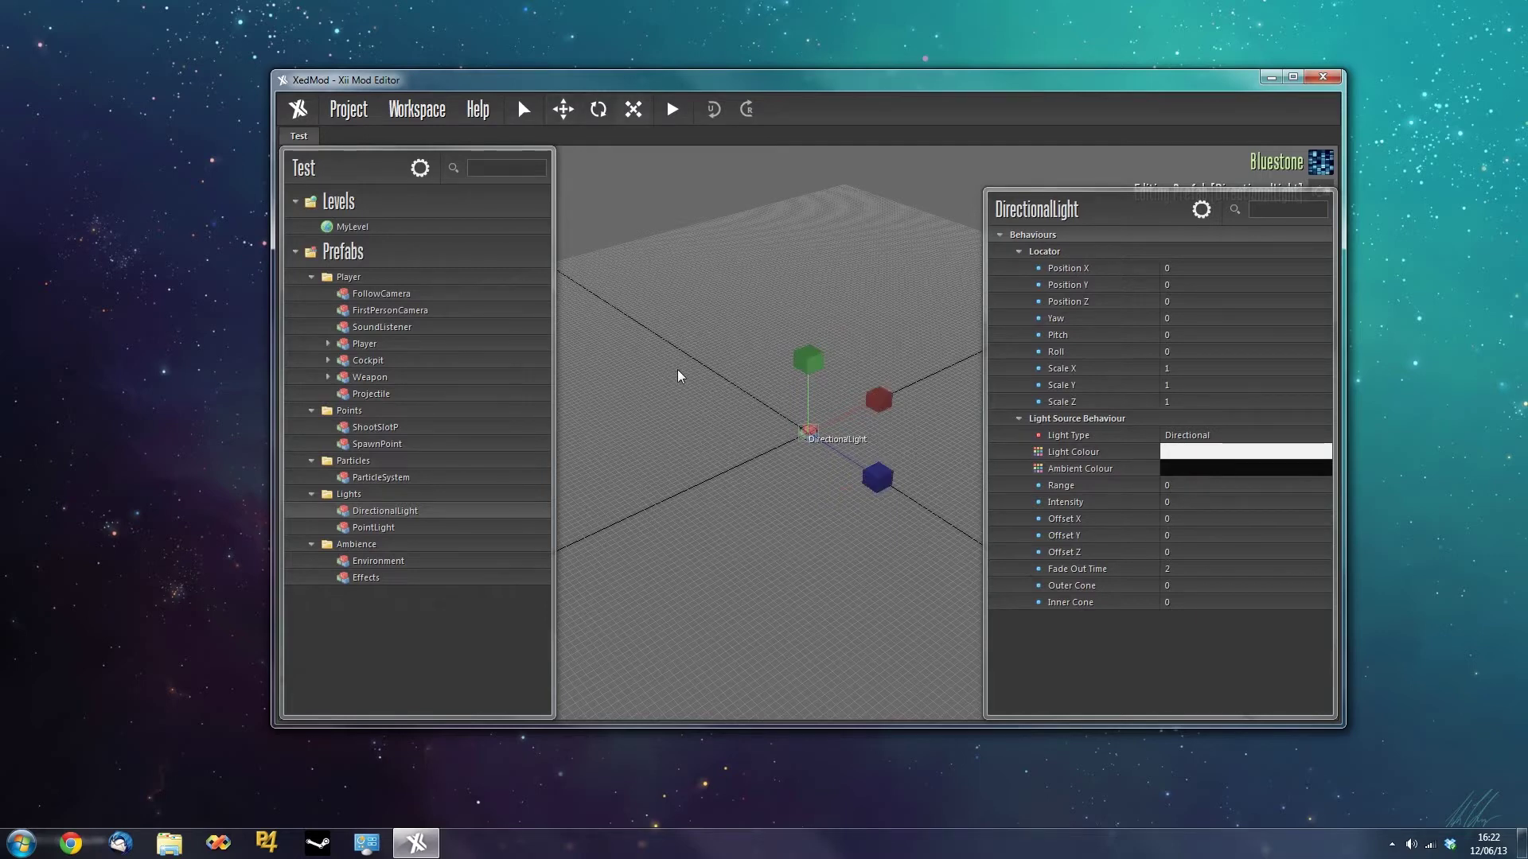
key(e)
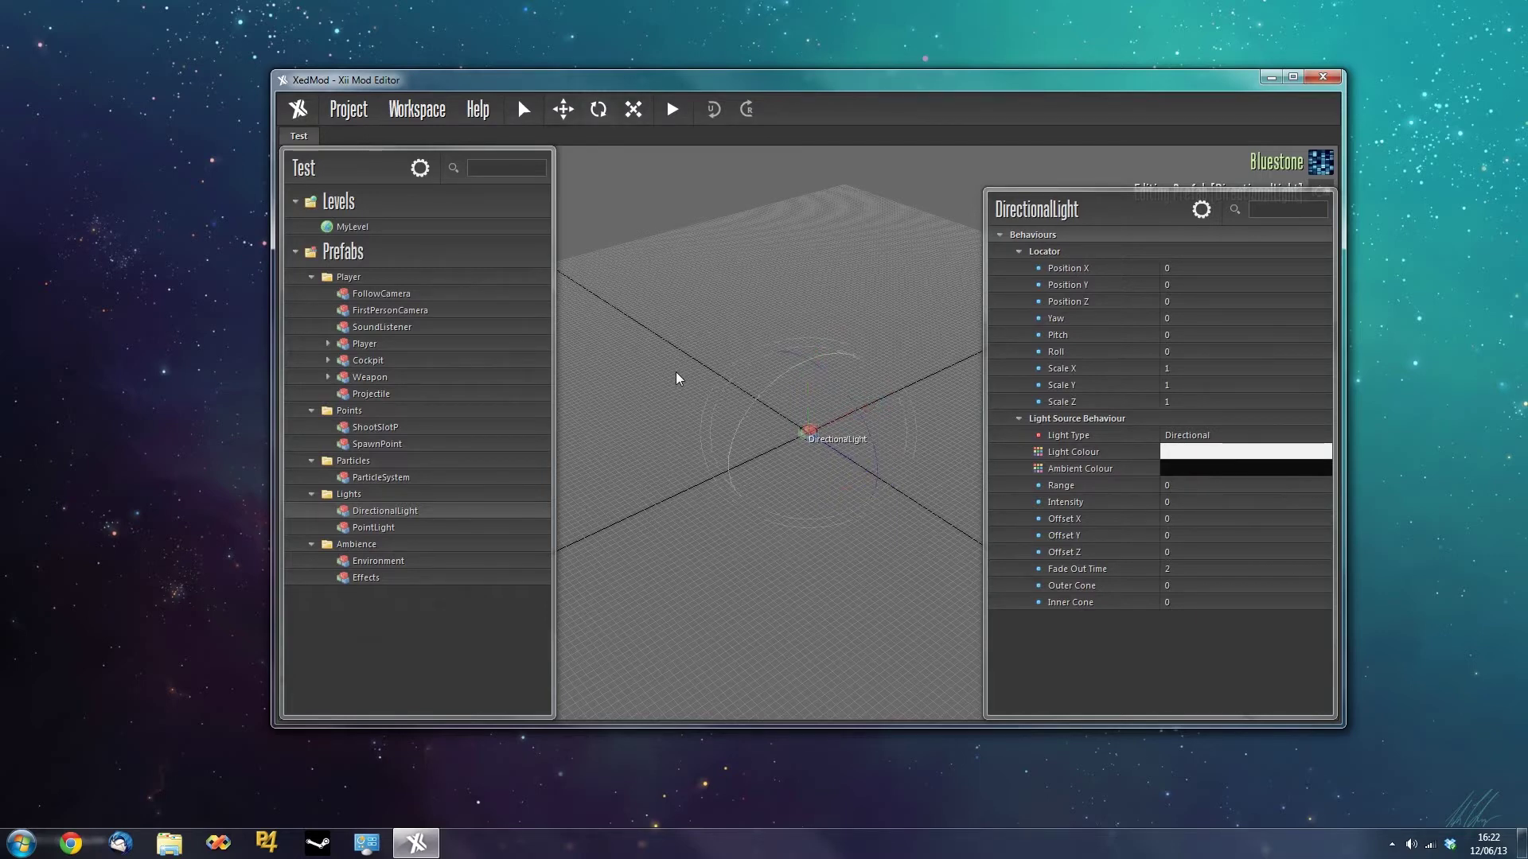
key(r)
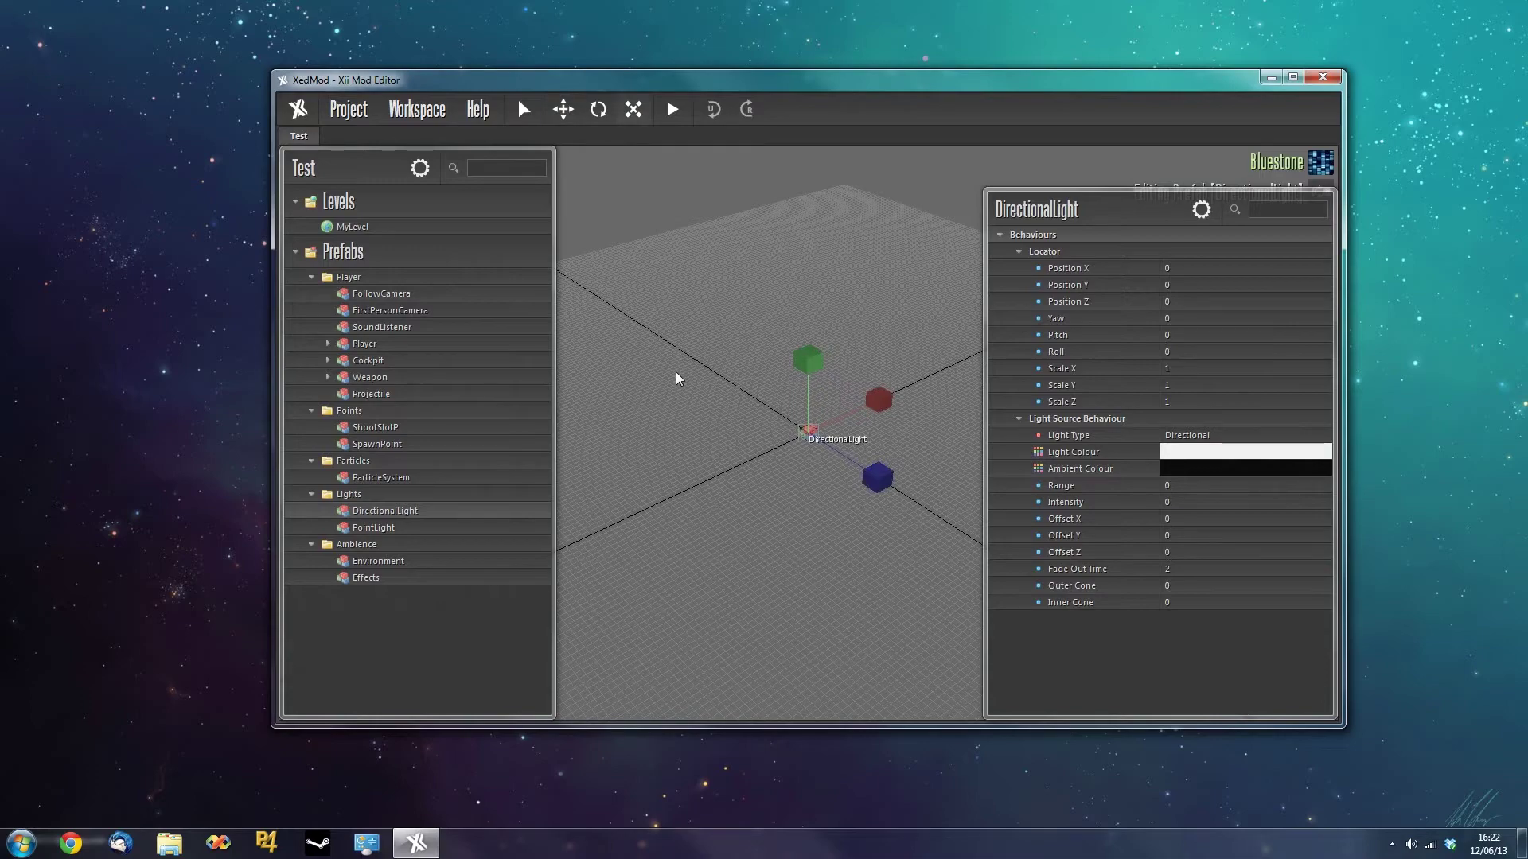
key(w)
Drag the DirectionalLight around the scene along its X and Z axes.
middle_drag(864, 570, 812, 435)
scroll(784, 471, down, 3)
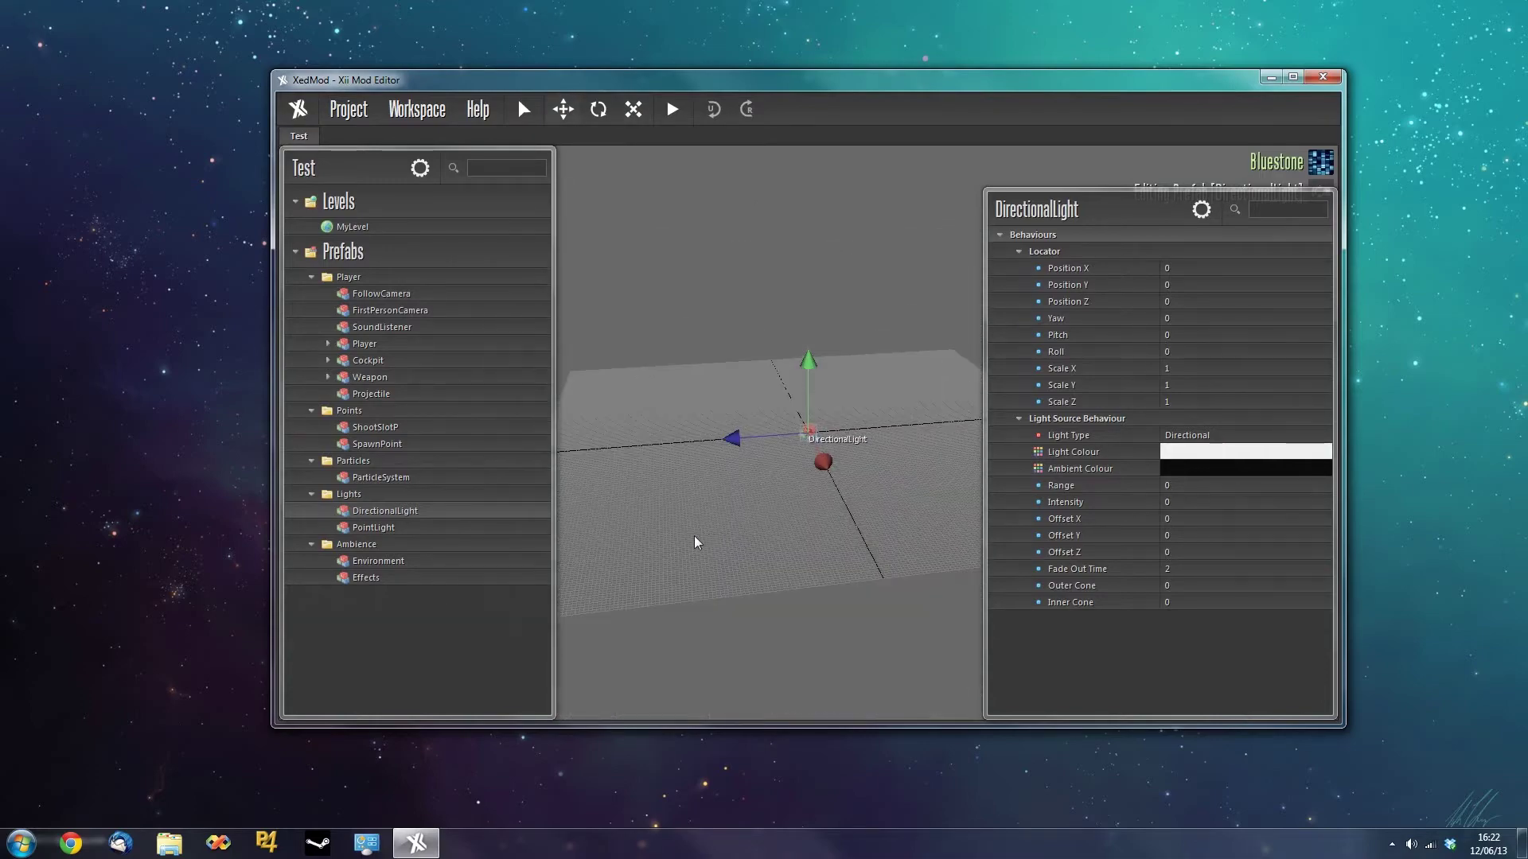
middle_drag(695, 539, 805, 470)
drag(808, 433, 728, 320)
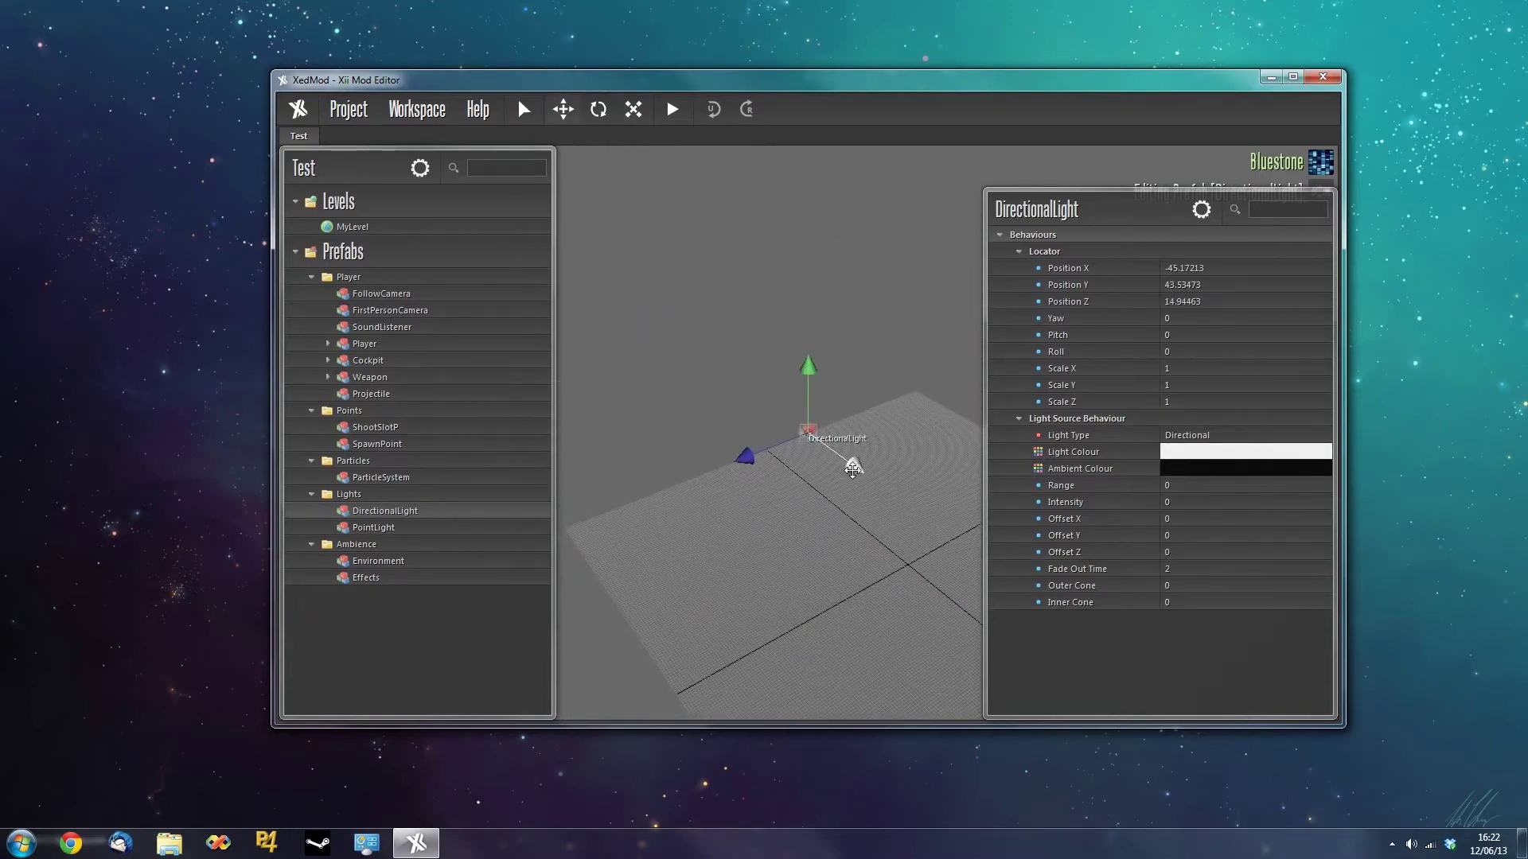
drag(850, 464, 1022, 595)
drag(763, 460, 689, 477)
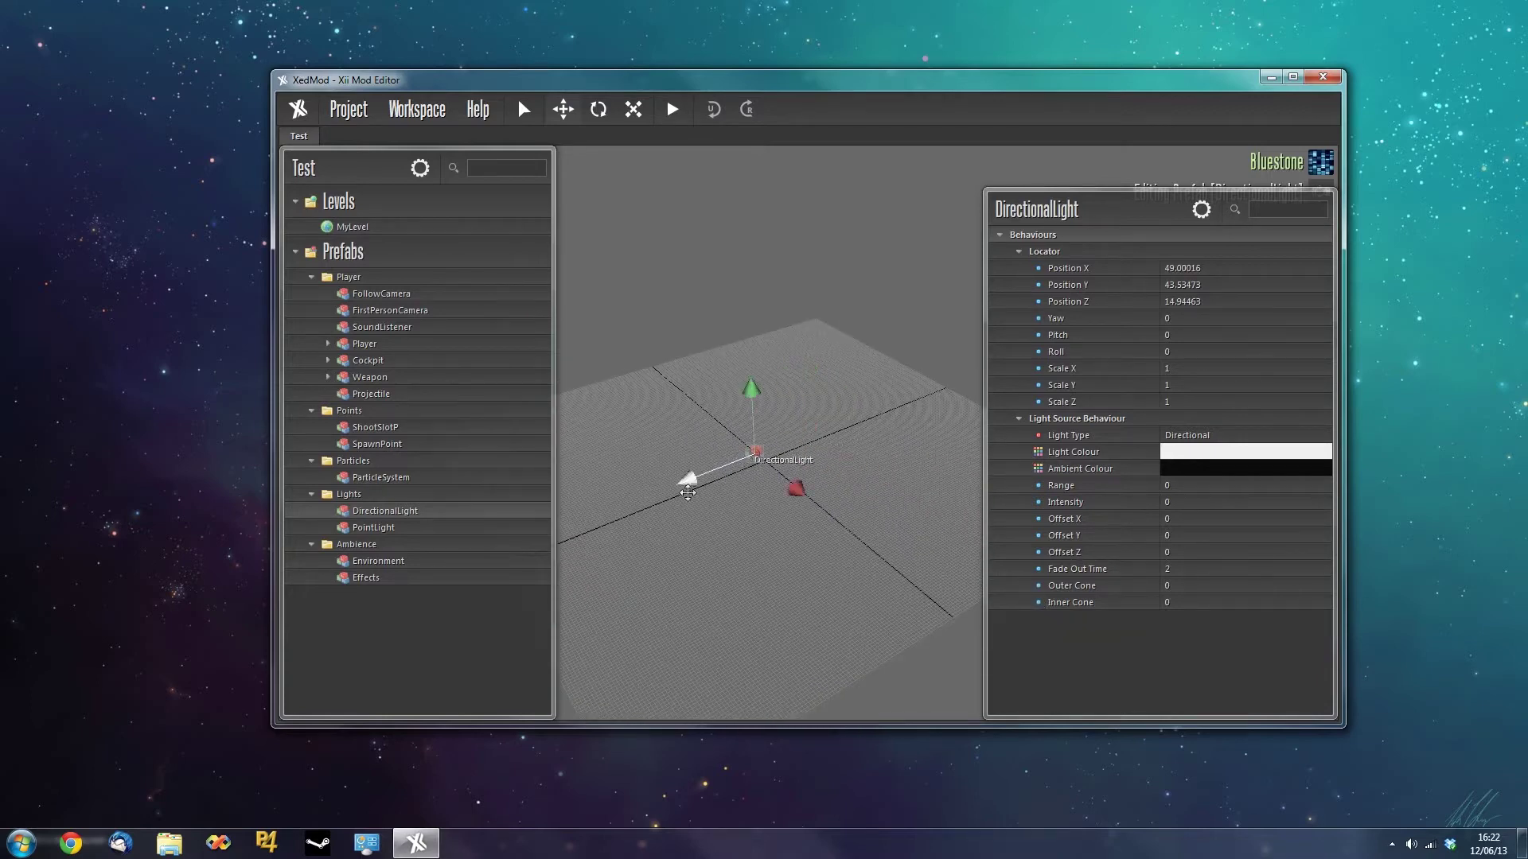
middle_drag(689, 478, 893, 623)
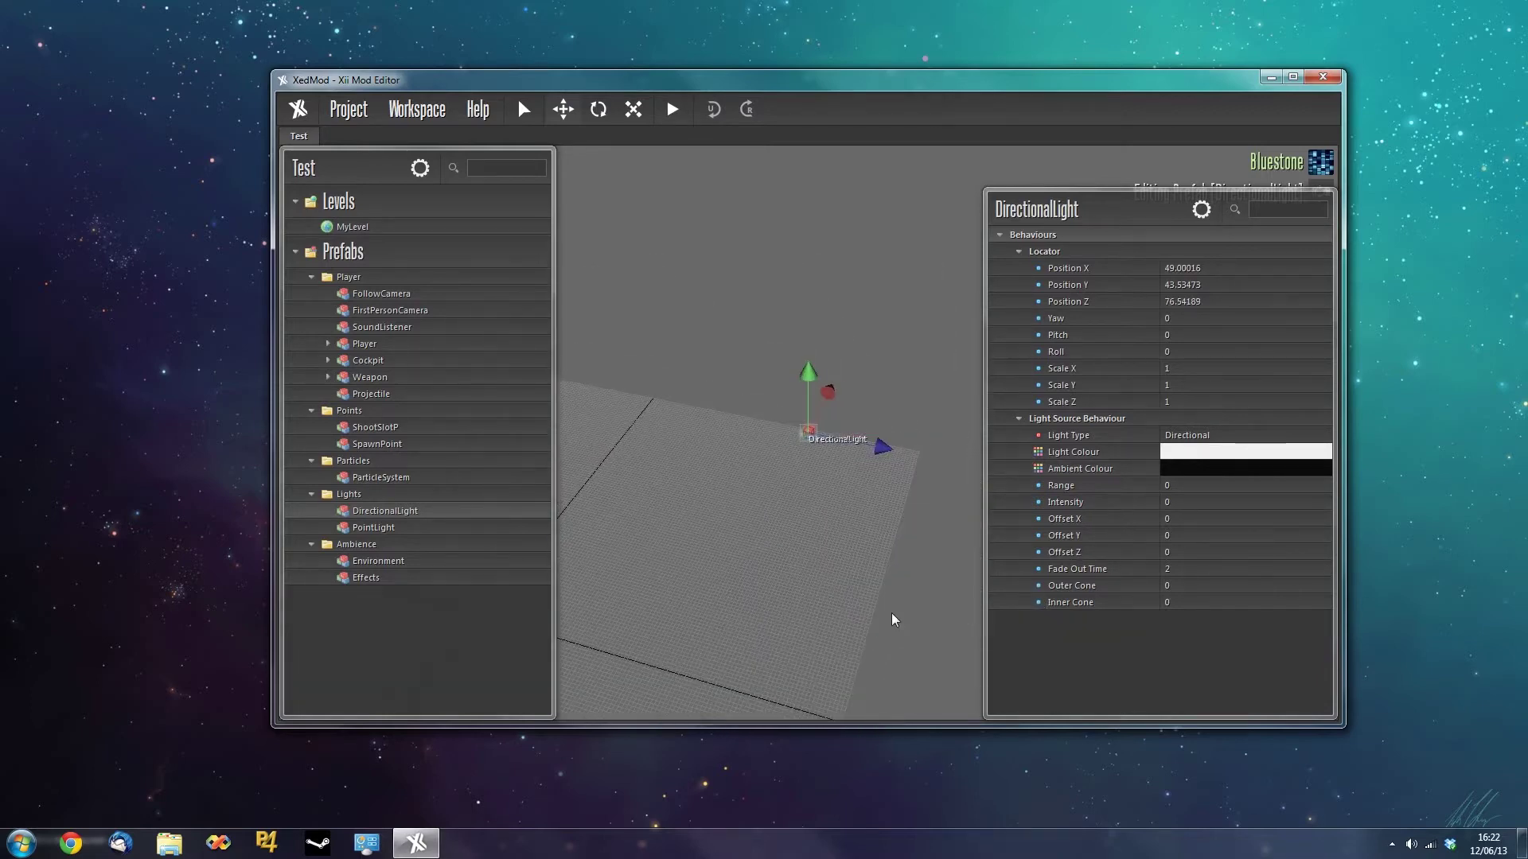
Set the DirectionalLight's Position X, Y and Z to 0.
click(1191, 268)
text(0)
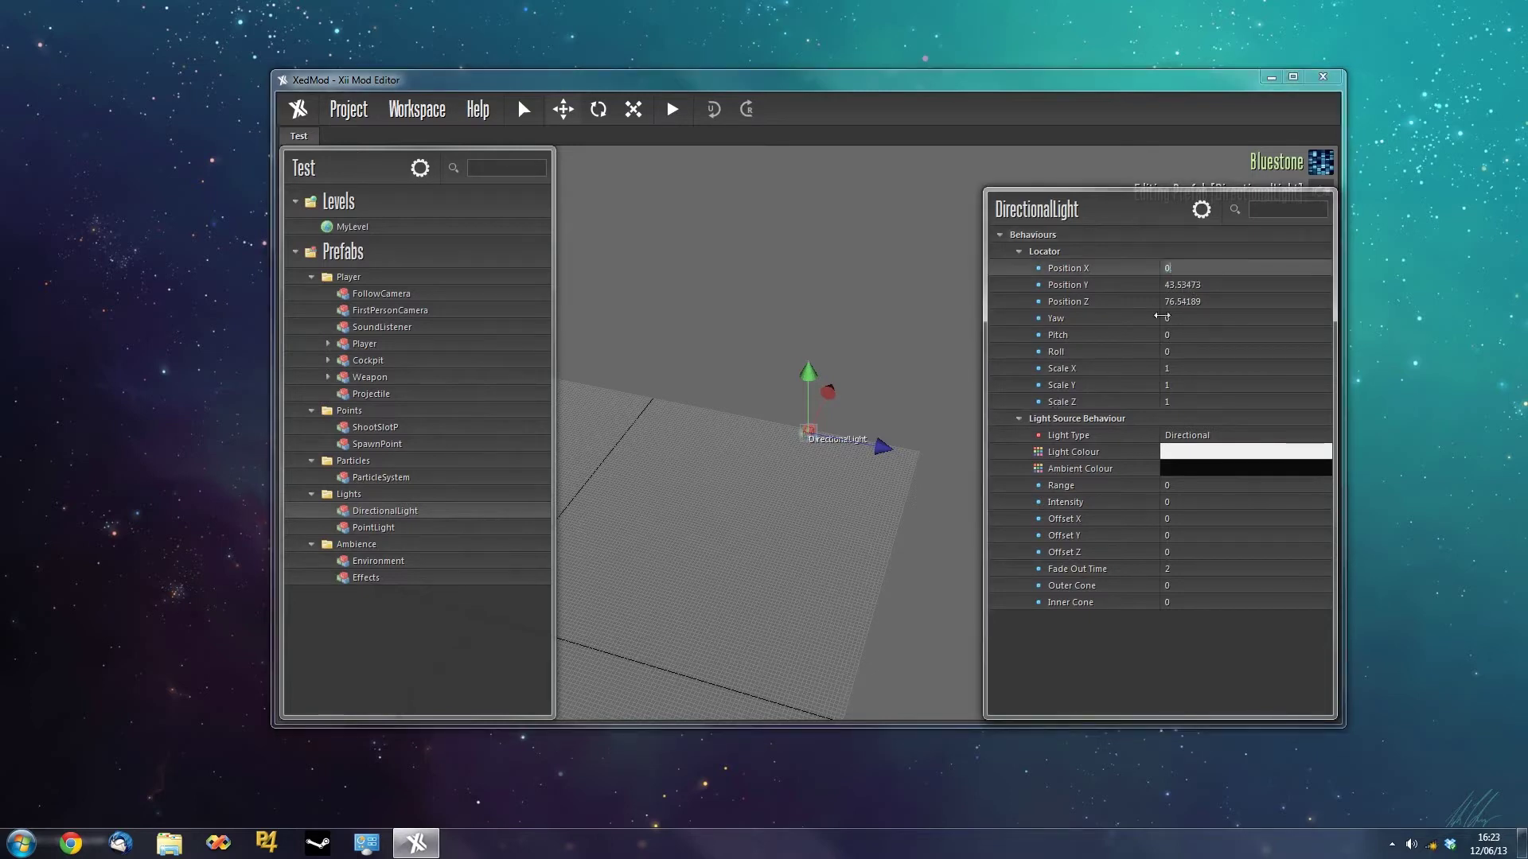
click(1193, 285)
text(0)
click(1188, 301)
text(0)
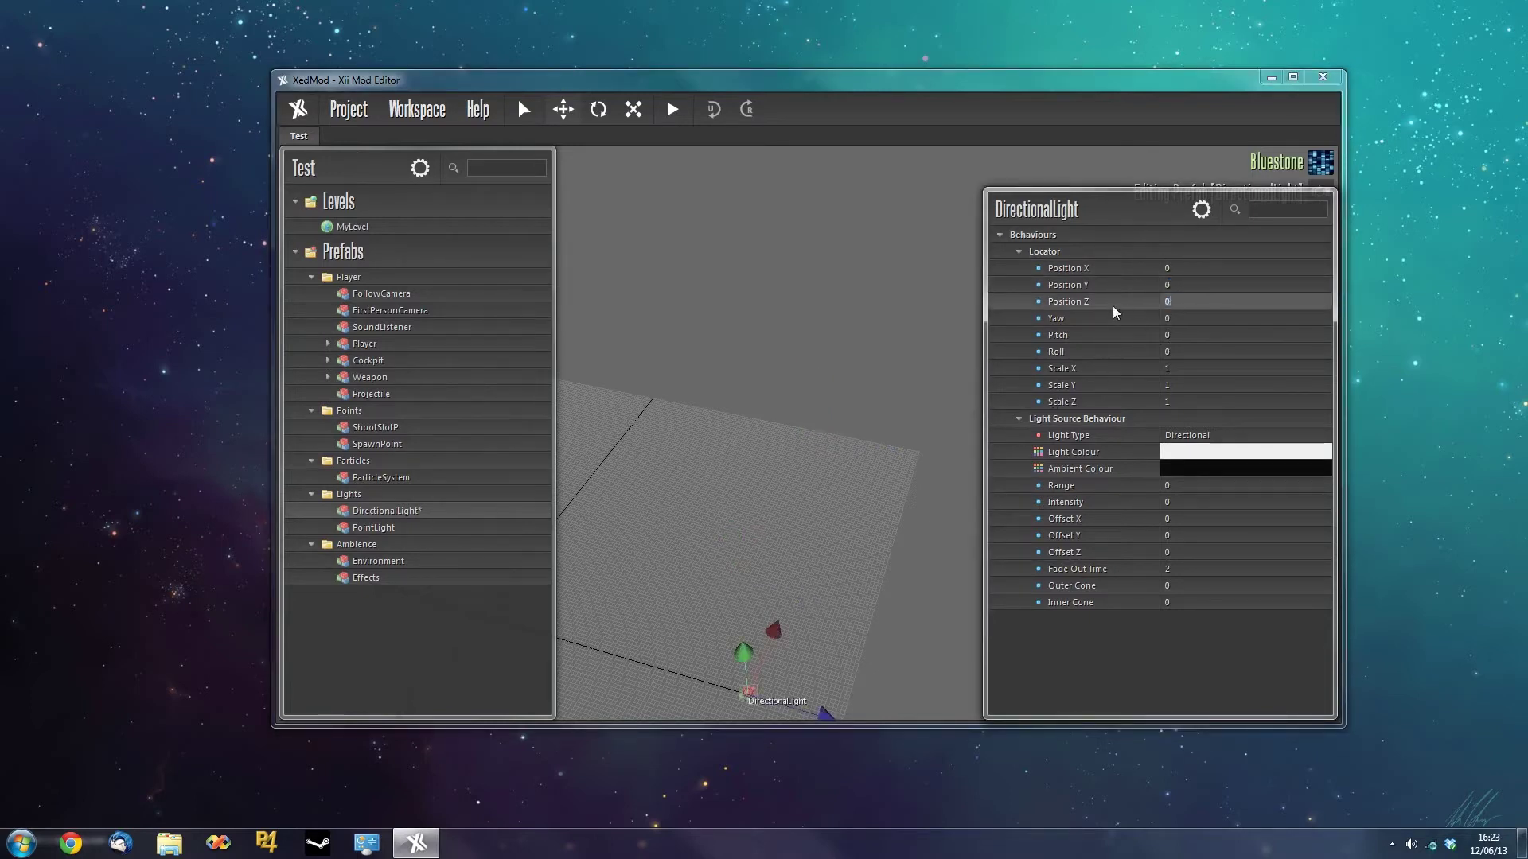
click(1114, 308)
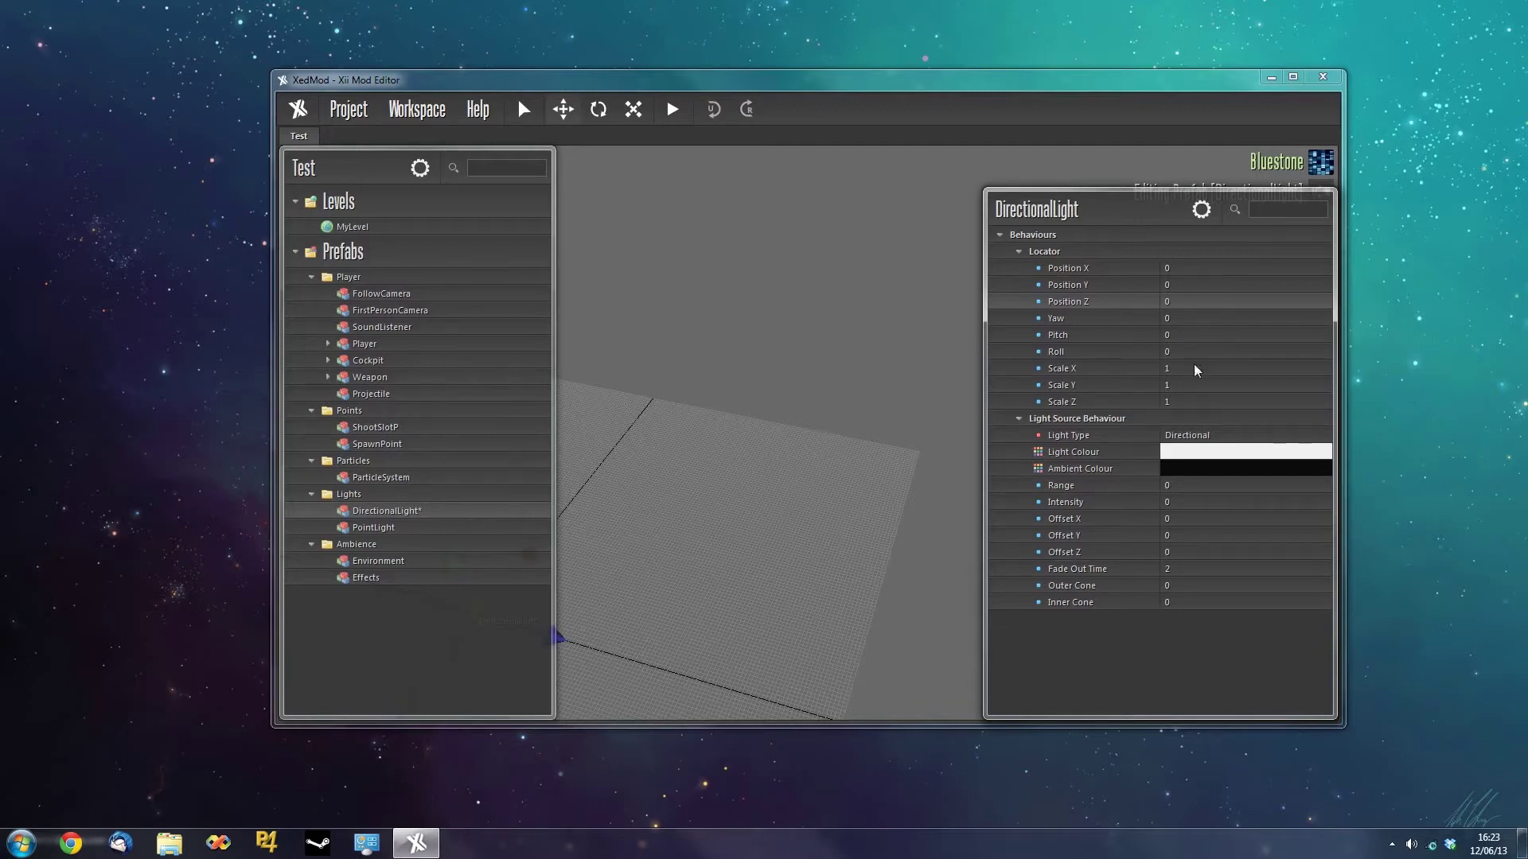
Frame the light in the 3-D view and widen its properties panel.
click(727, 533)
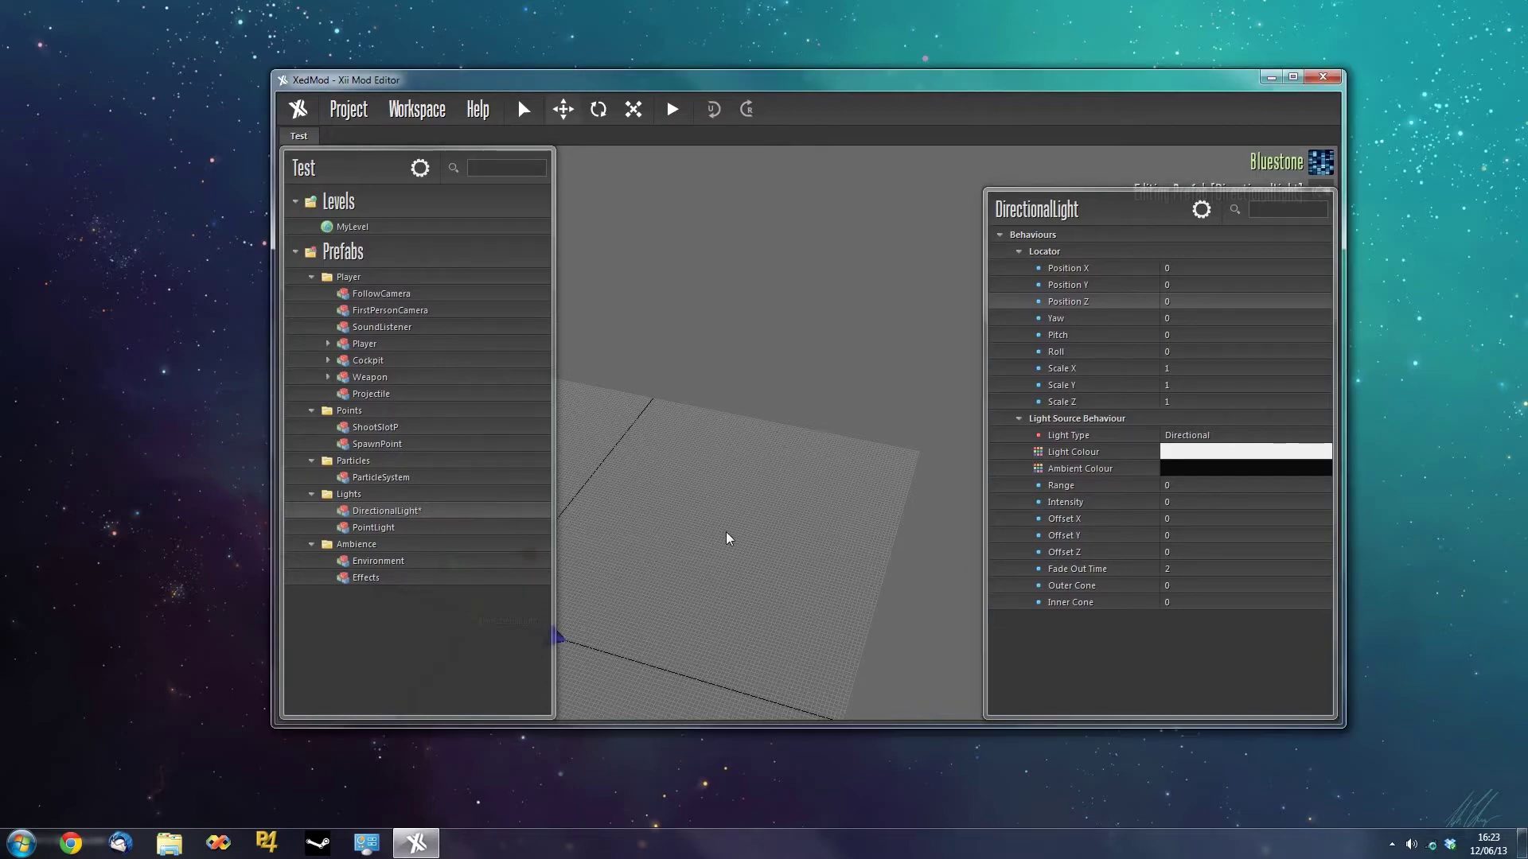
key(f)
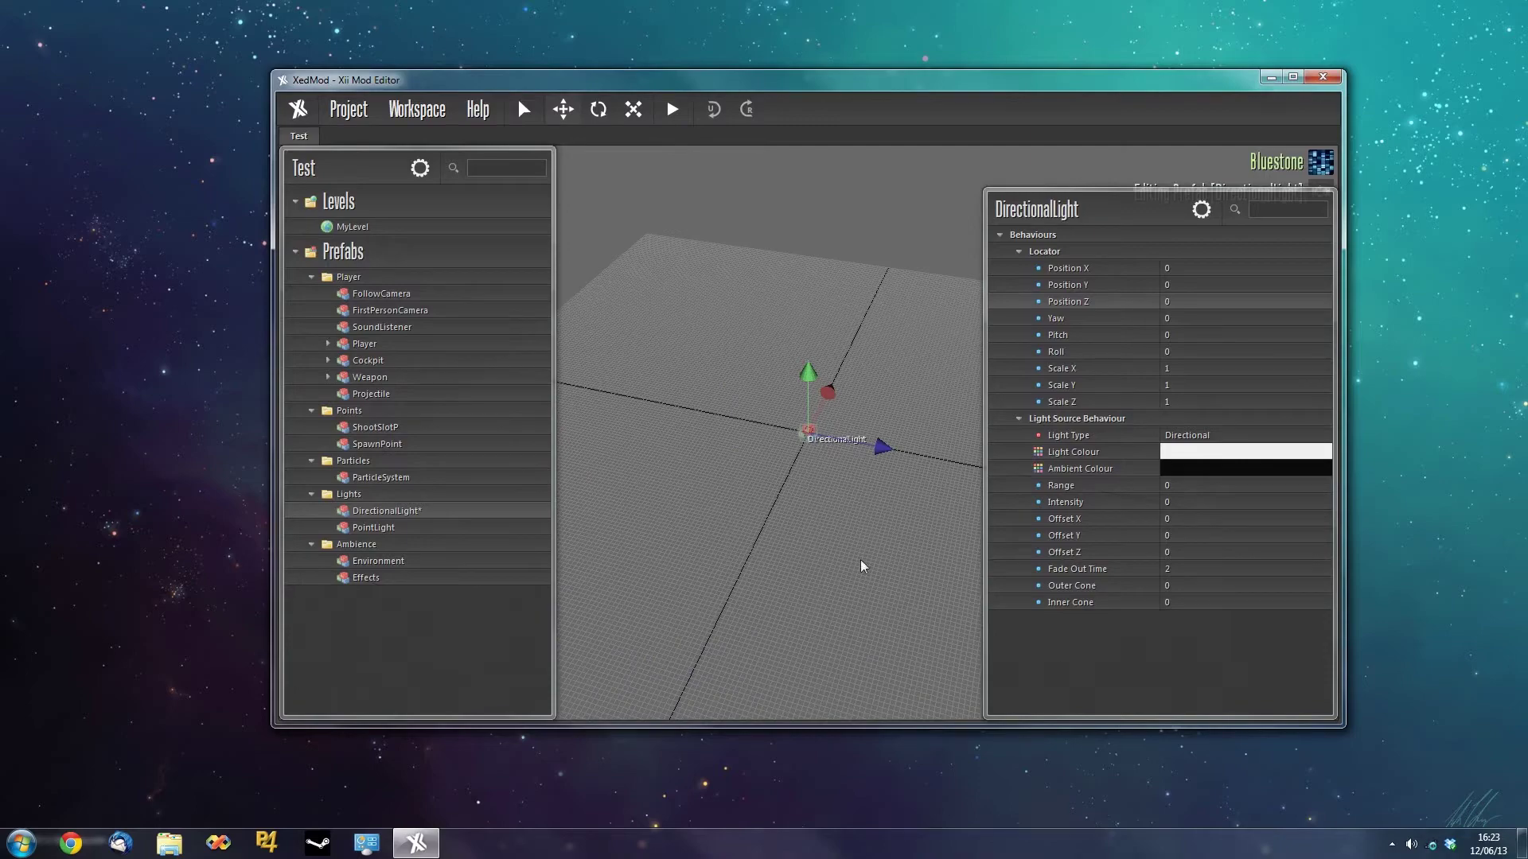
middle_drag(860, 559, 775, 543)
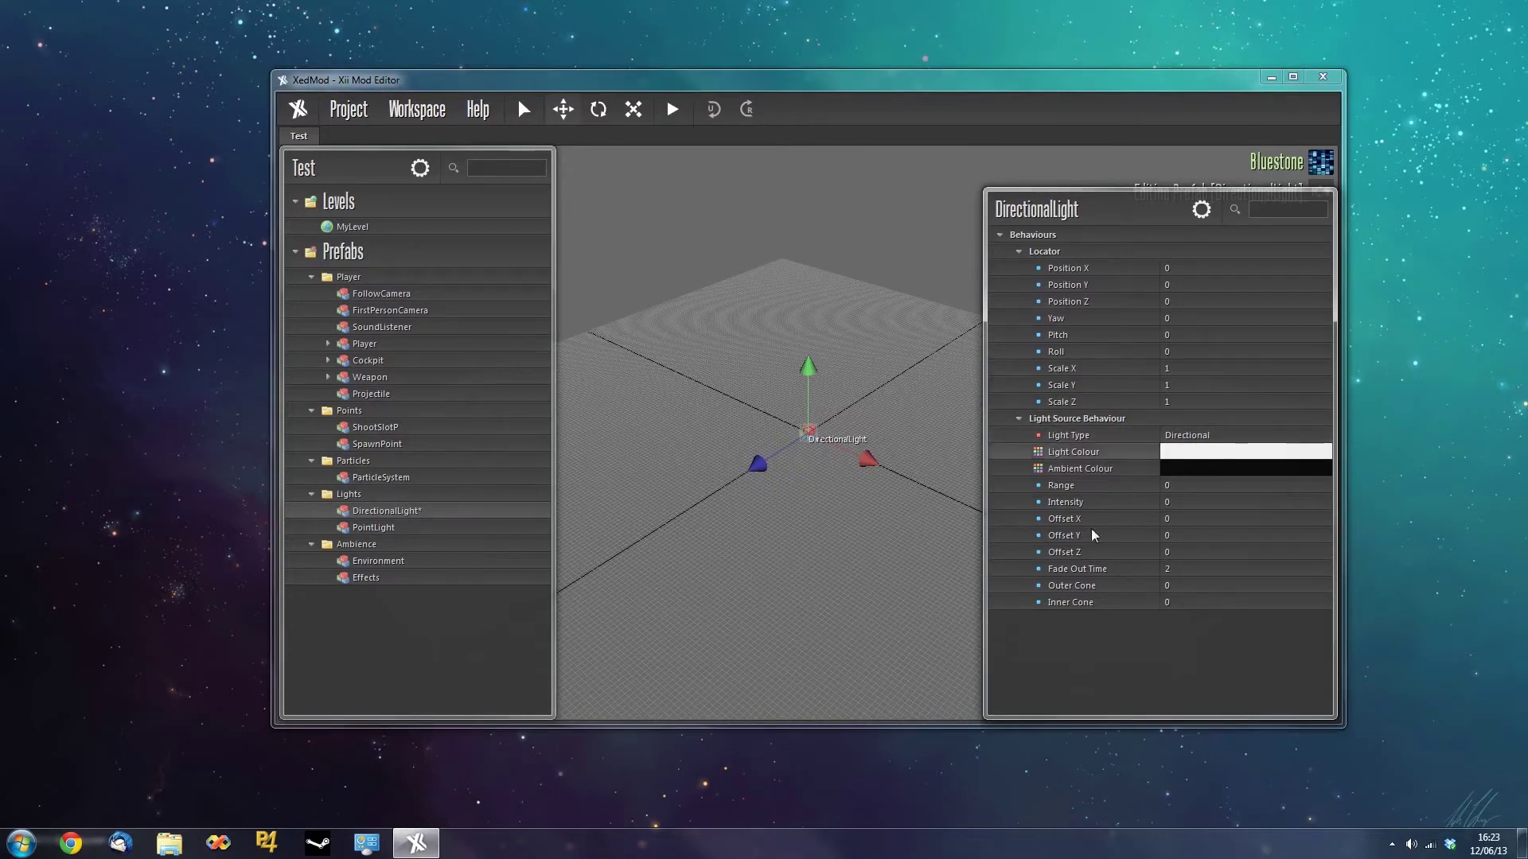
drag(985, 460, 923, 477)
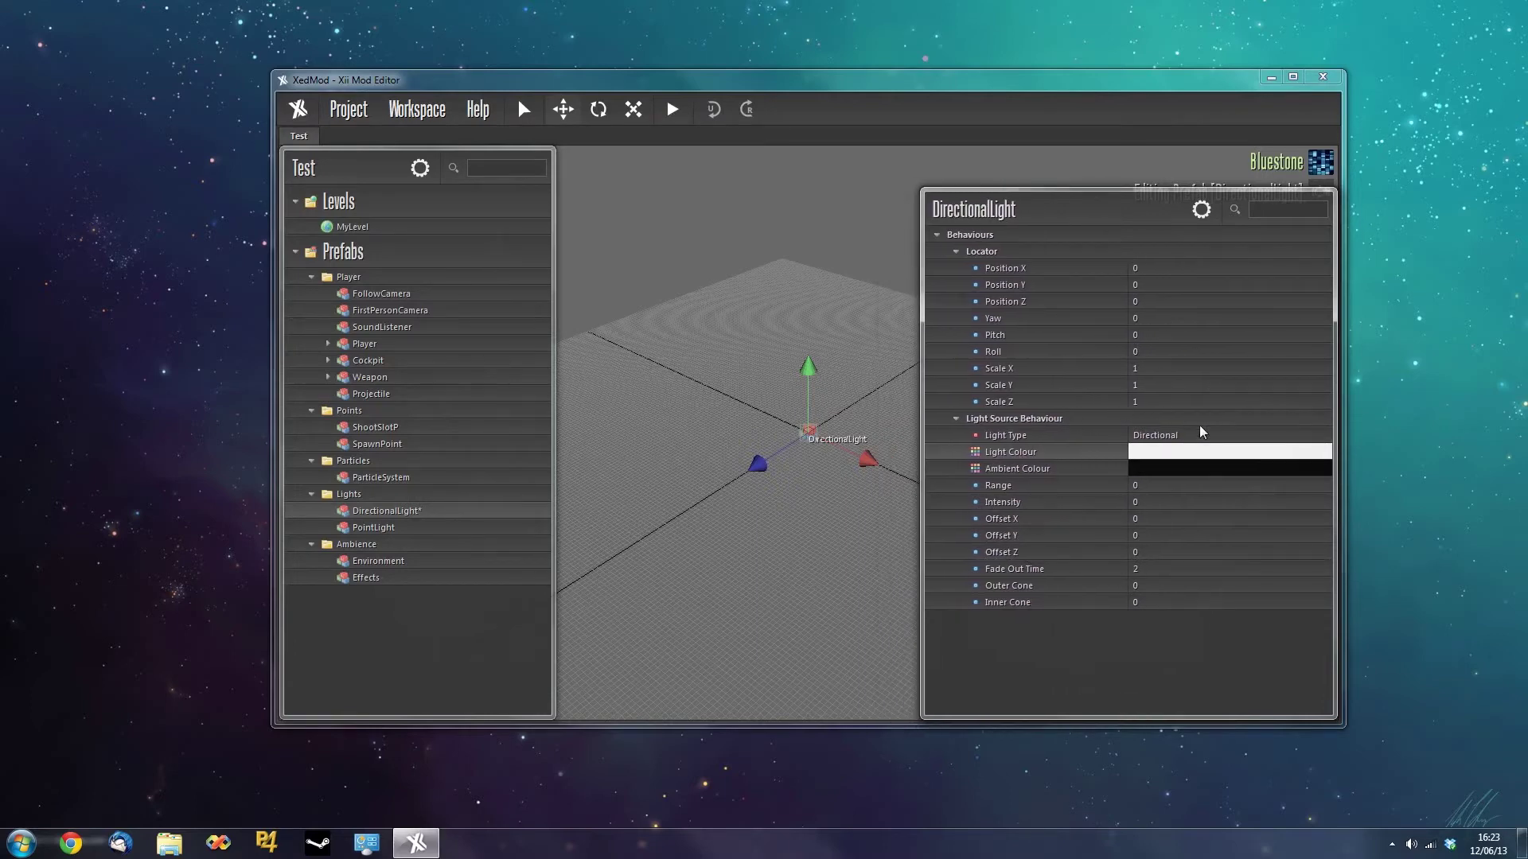
Change the DirectionalLight's Light Colour from white to bright green (00FF00).
click(1193, 455)
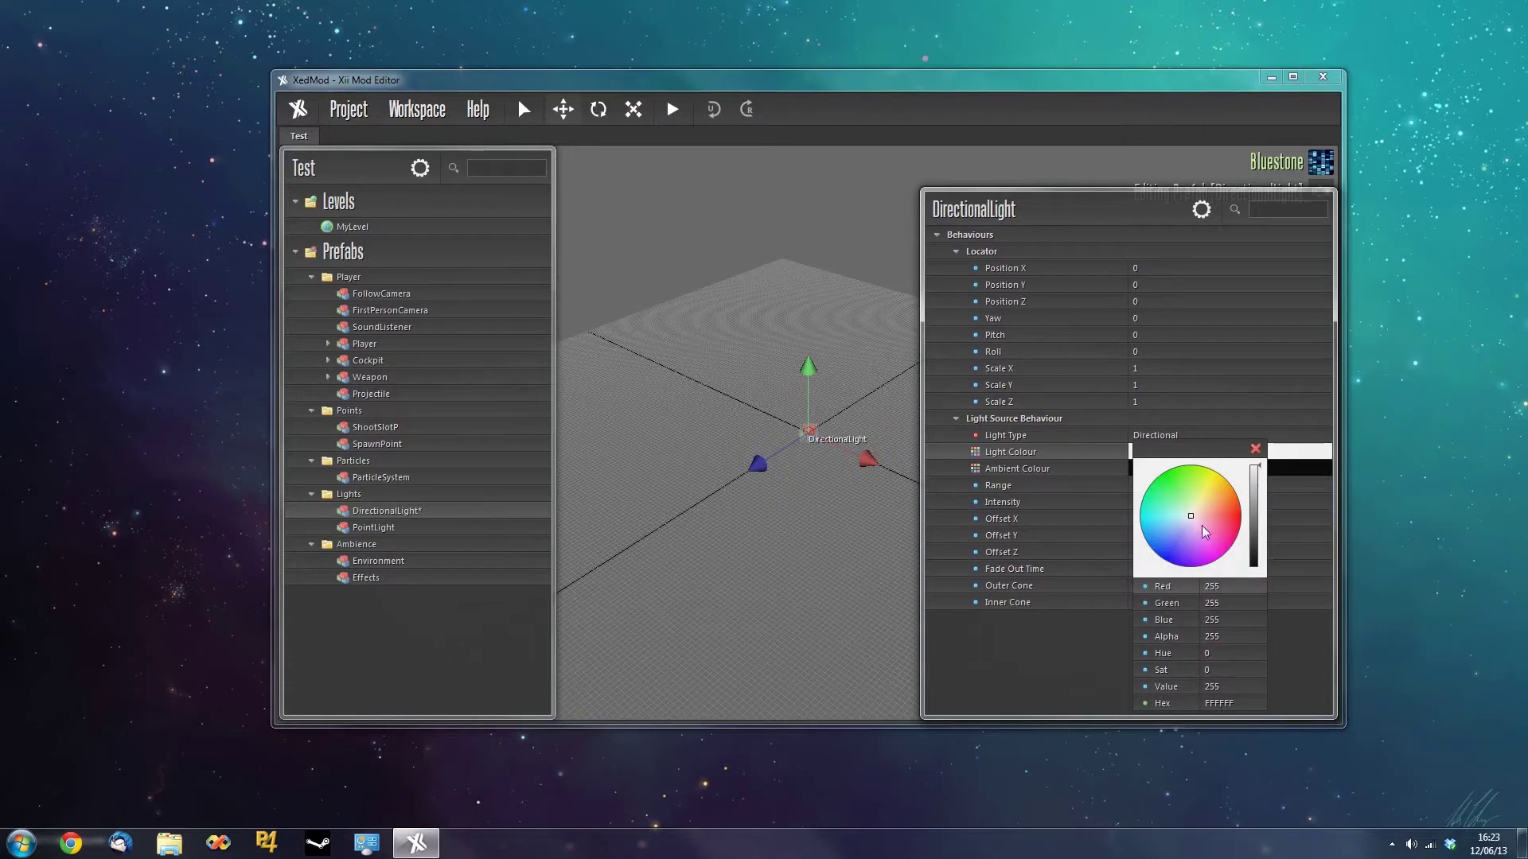
click(1169, 554)
mouse_move(1173, 561)
mouse_down()
mouse_move(1207, 514)
mouse_move(1172, 503)
mouse_move(1165, 472)
mouse_up()
click(1064, 452)
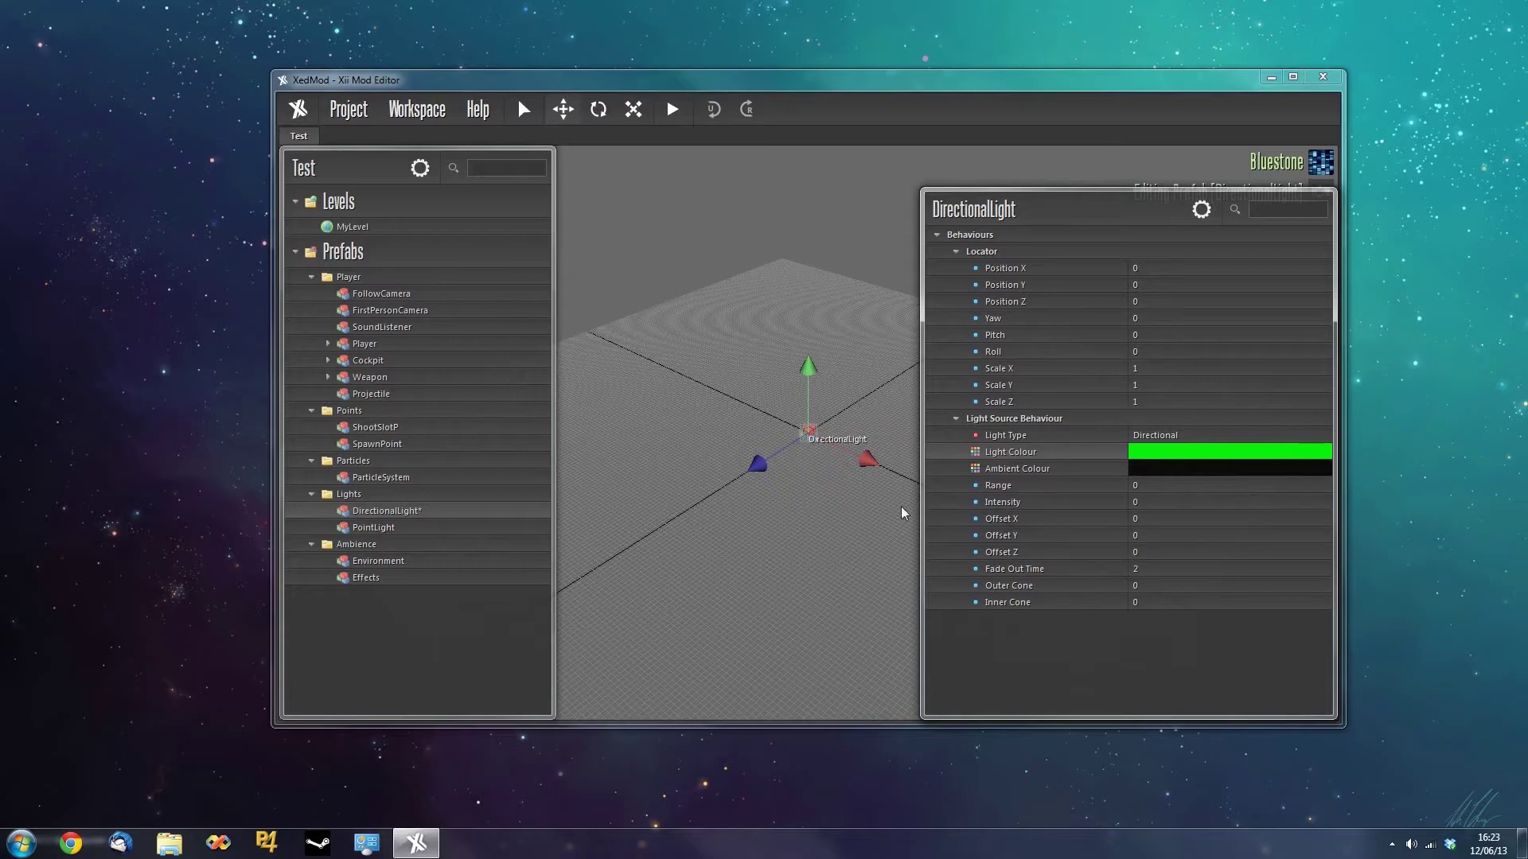
mouse_move(763, 570)
middle_down()
mouse_move(845, 569)
mouse_move(743, 563)
mouse_move(757, 556)
mouse_move(780, 611)
mouse_move(764, 589)
middle_up()
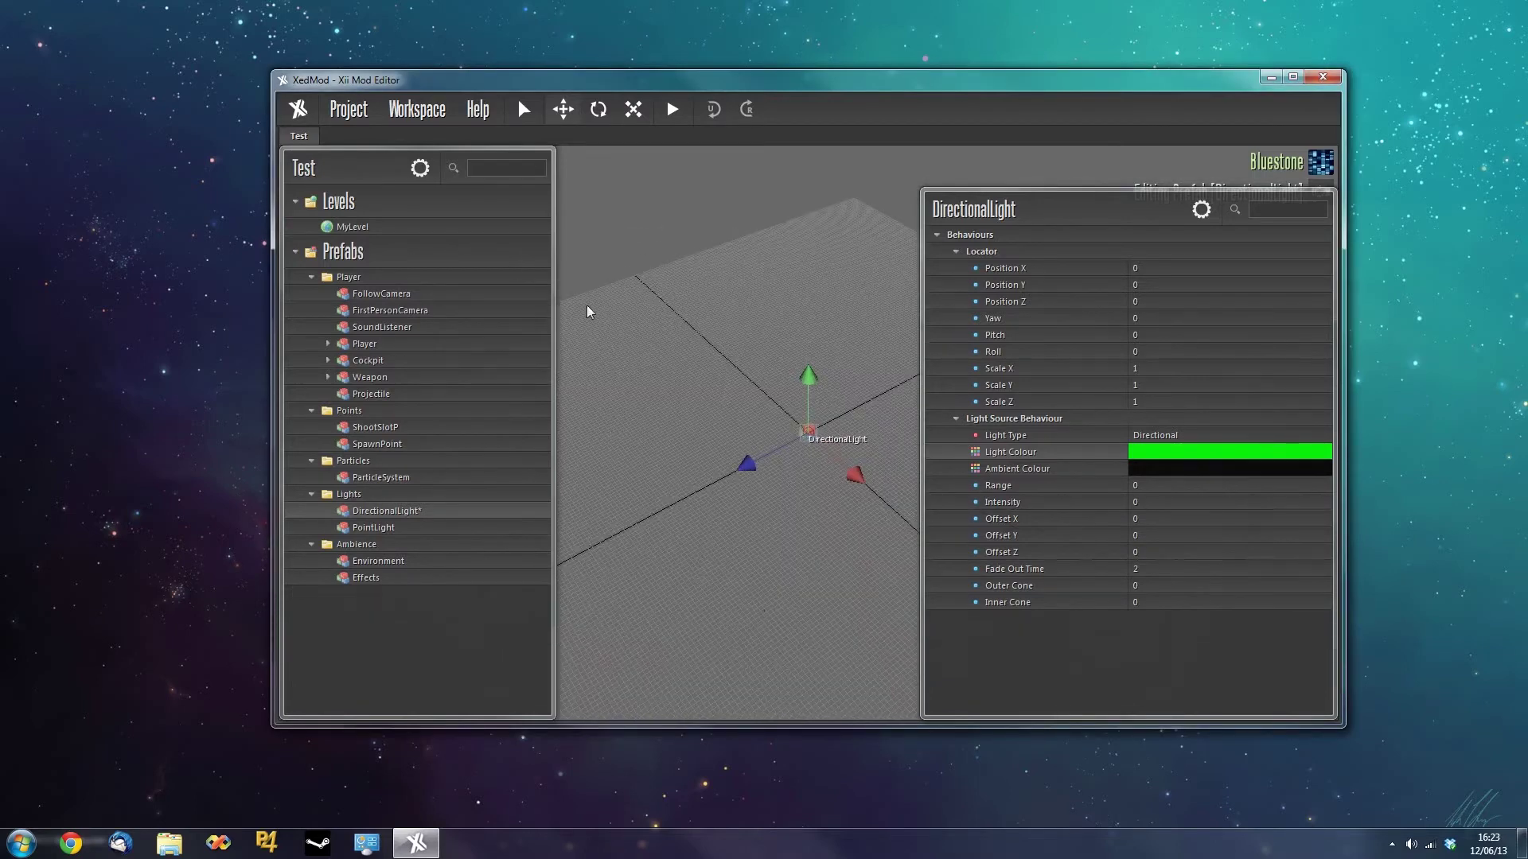
drag(921, 291, 955, 290)
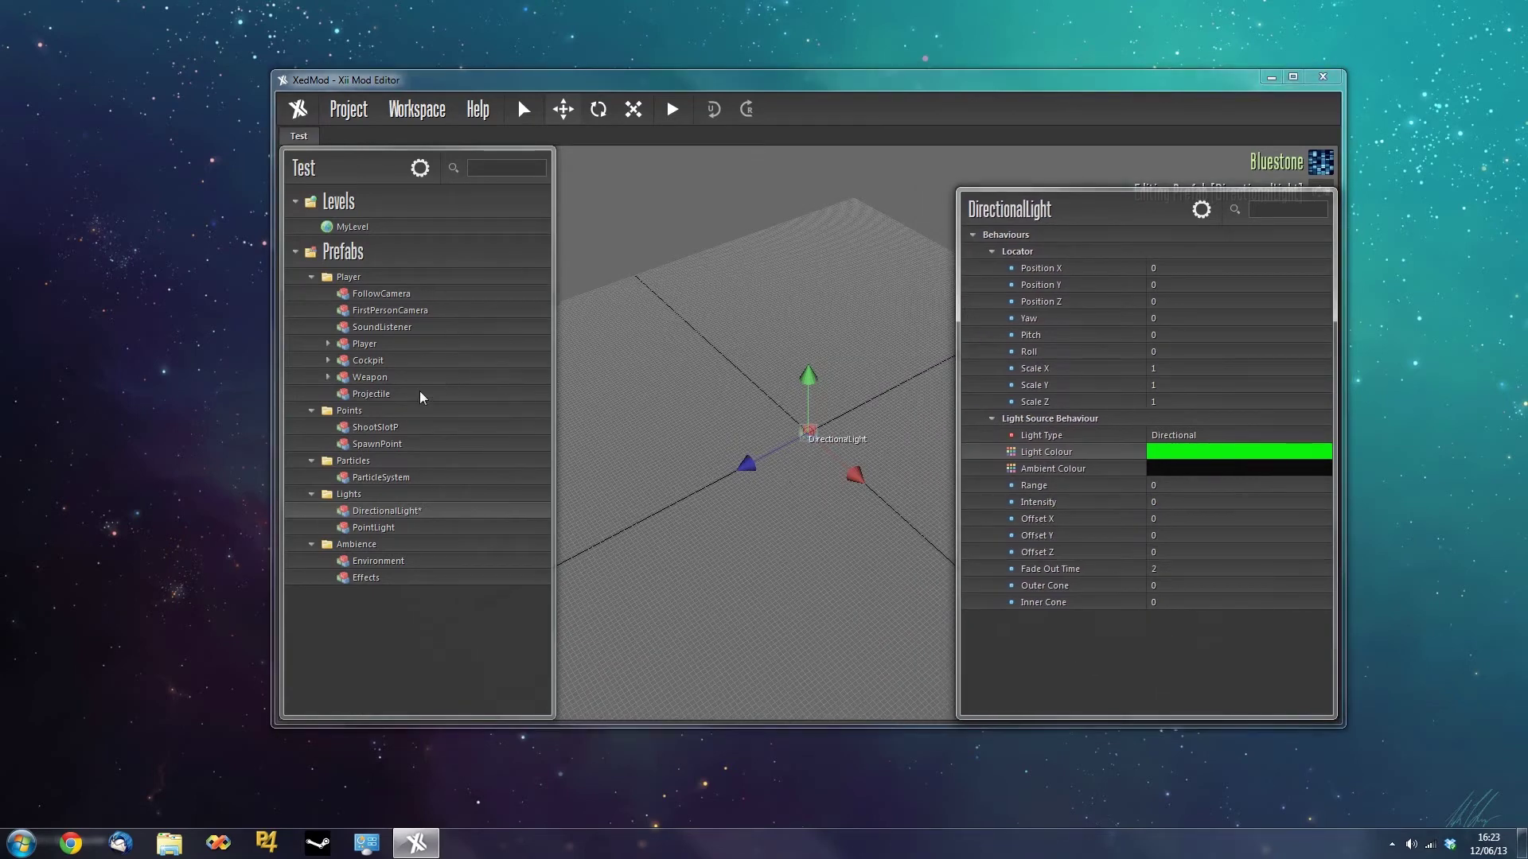
Open MyLevel in its own tab using its Open.. option, then return to the Test tab.
click(343, 232)
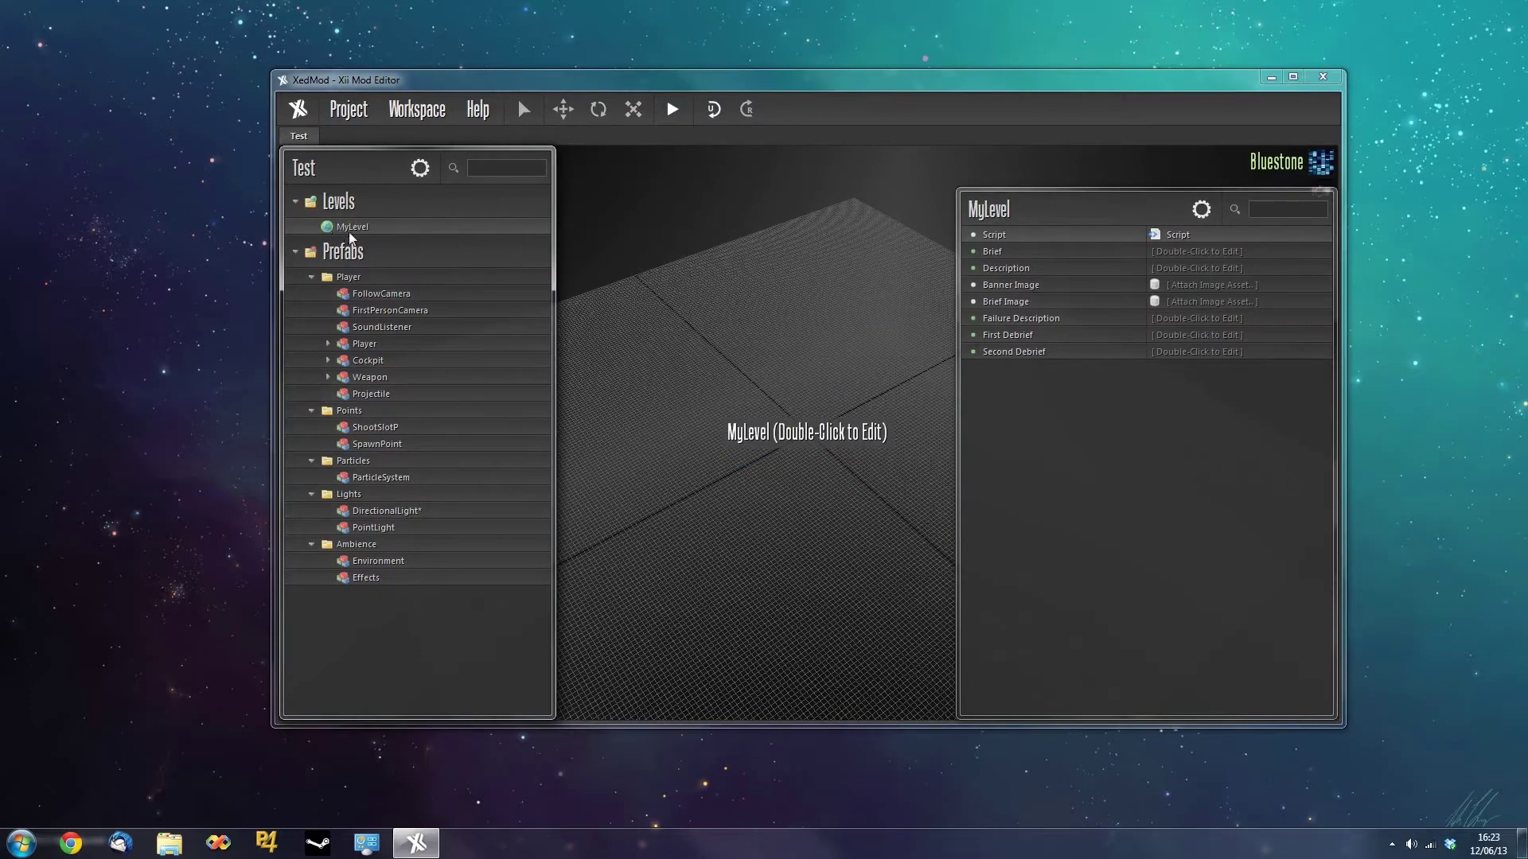
right_click(343, 230)
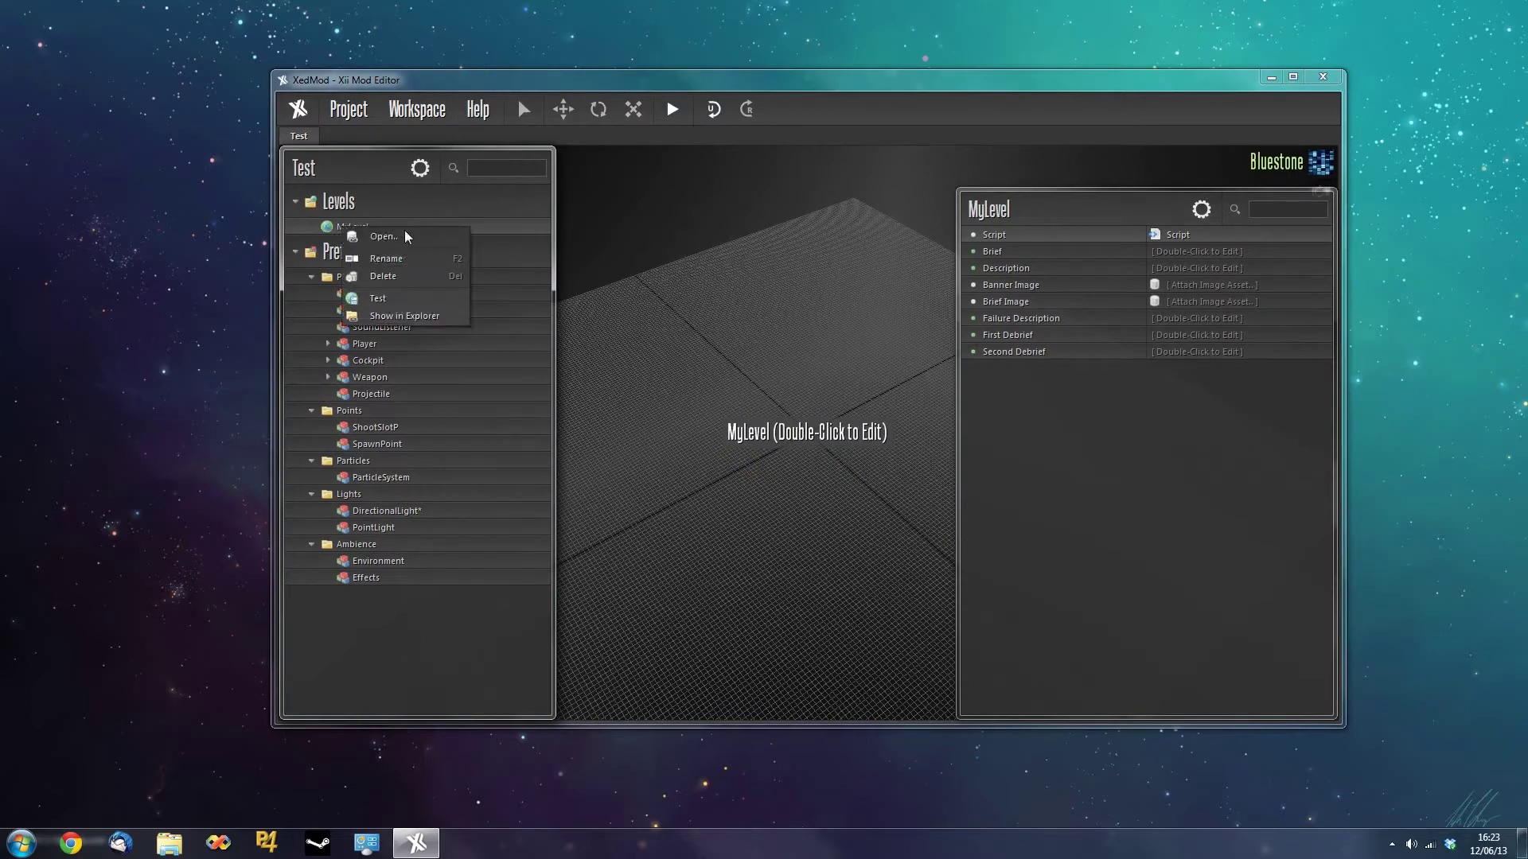
click(384, 238)
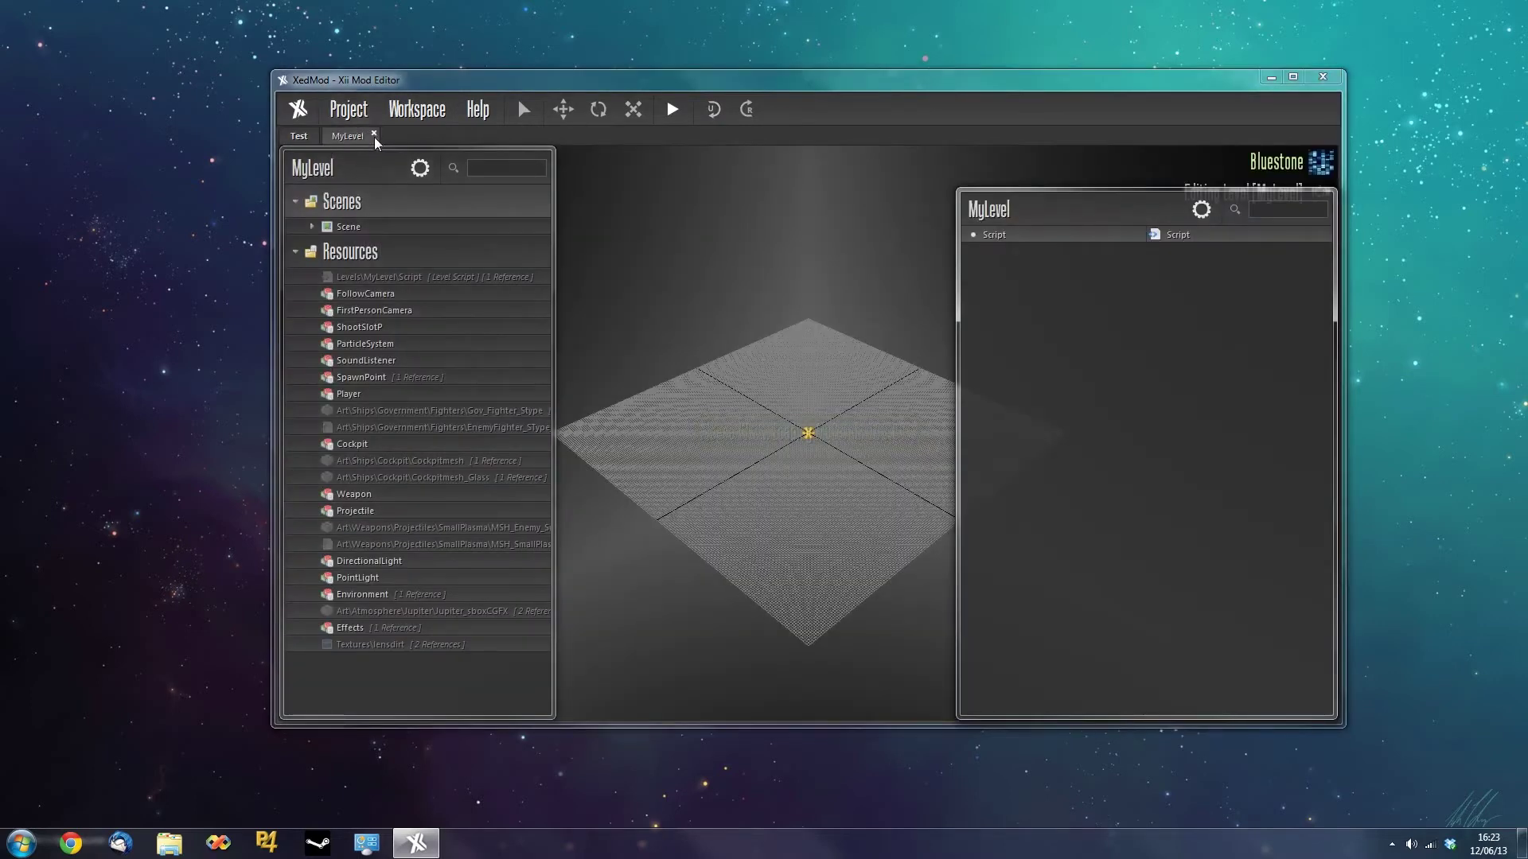
click(296, 141)
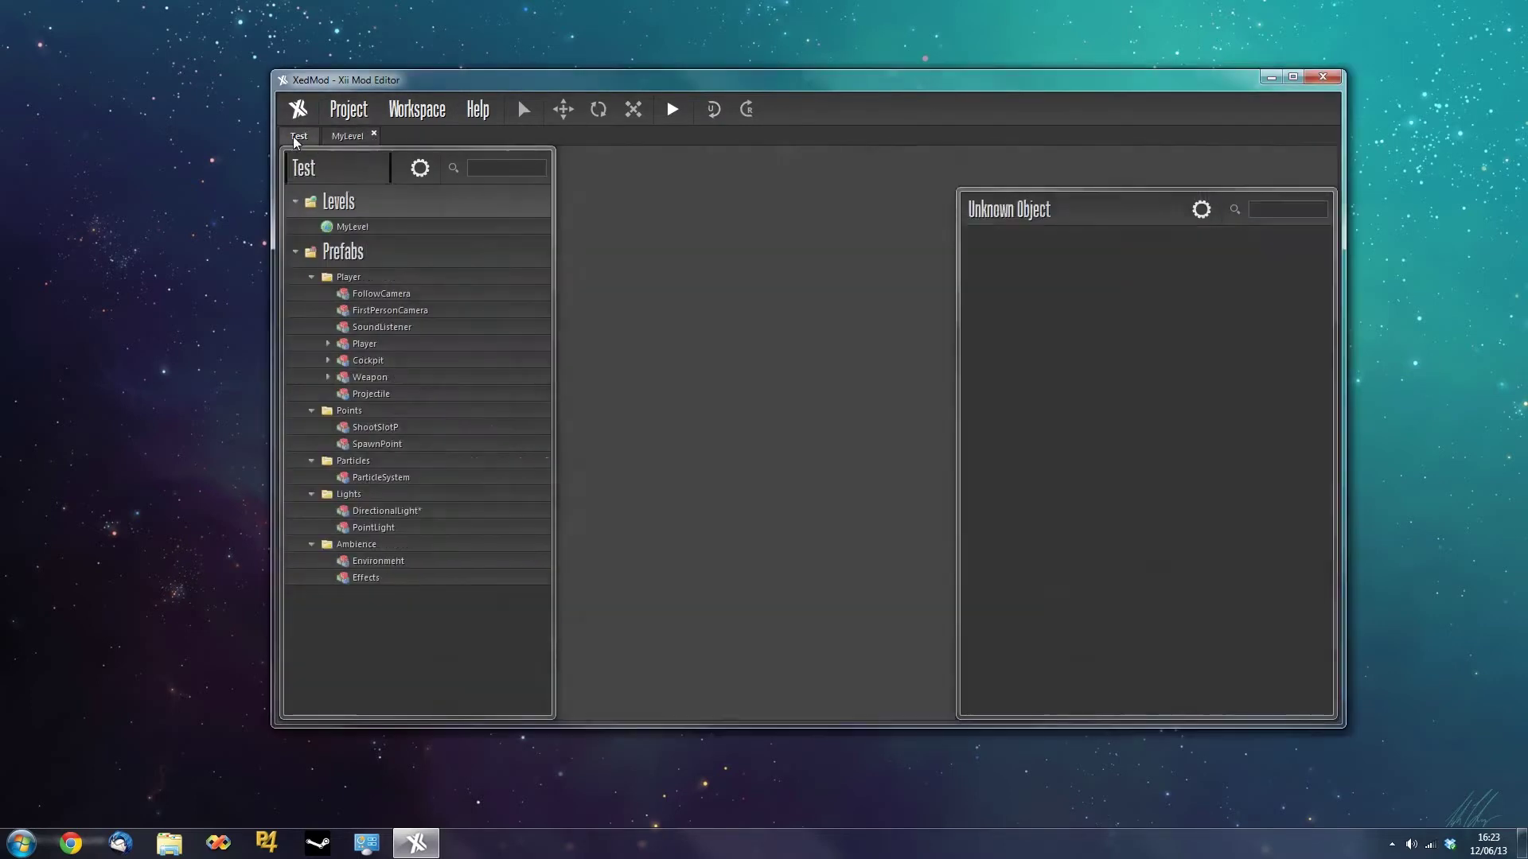
Reopen MyLevel in a fresh tab and expand its Scene node to list Spawn, DirectionalLight, Environment, Effects.
click(336, 139)
click(301, 140)
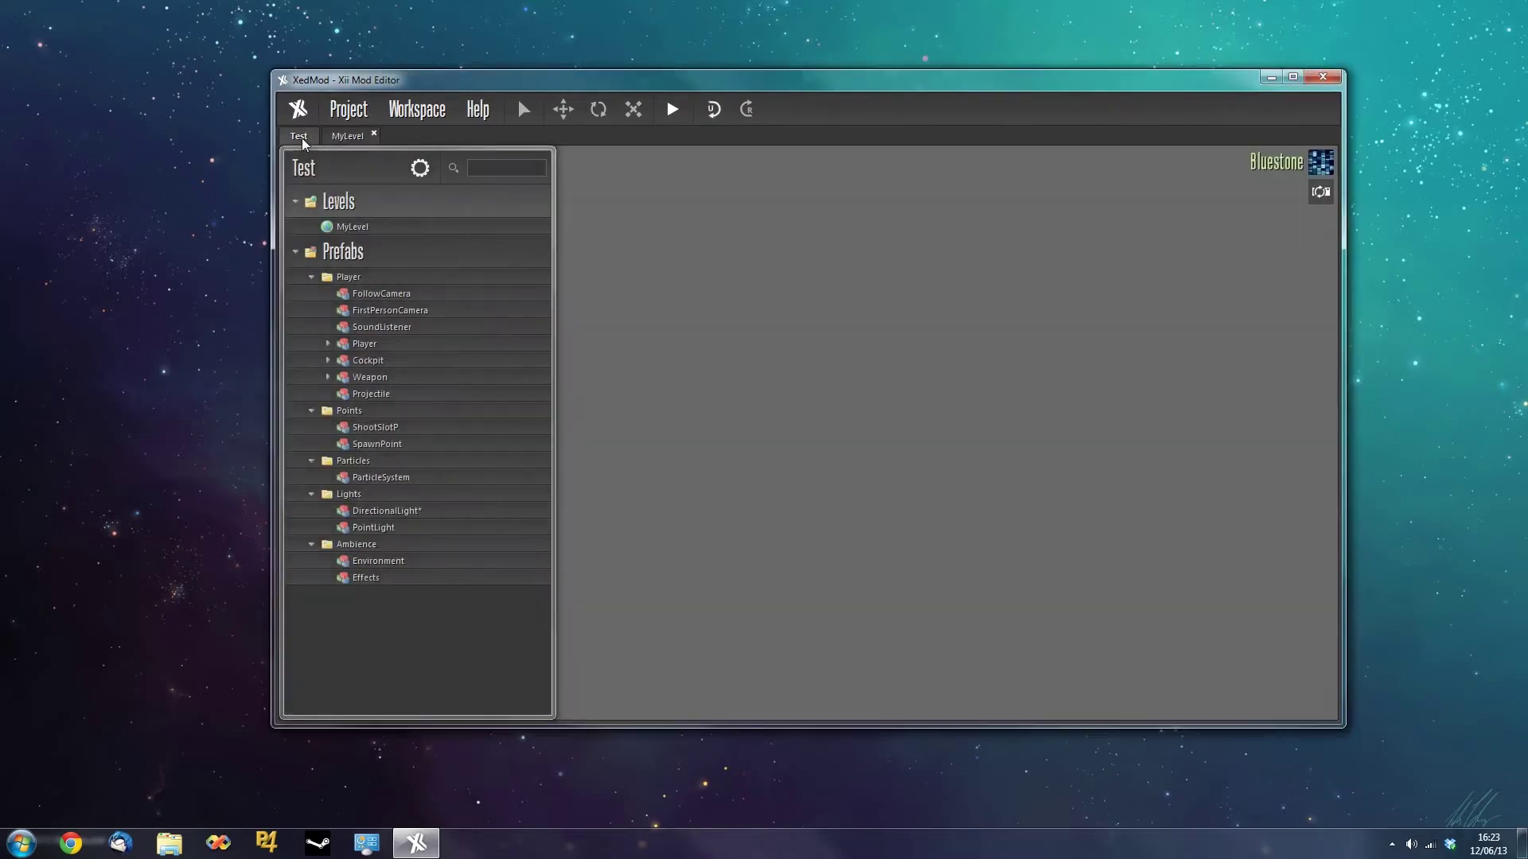
click(375, 139)
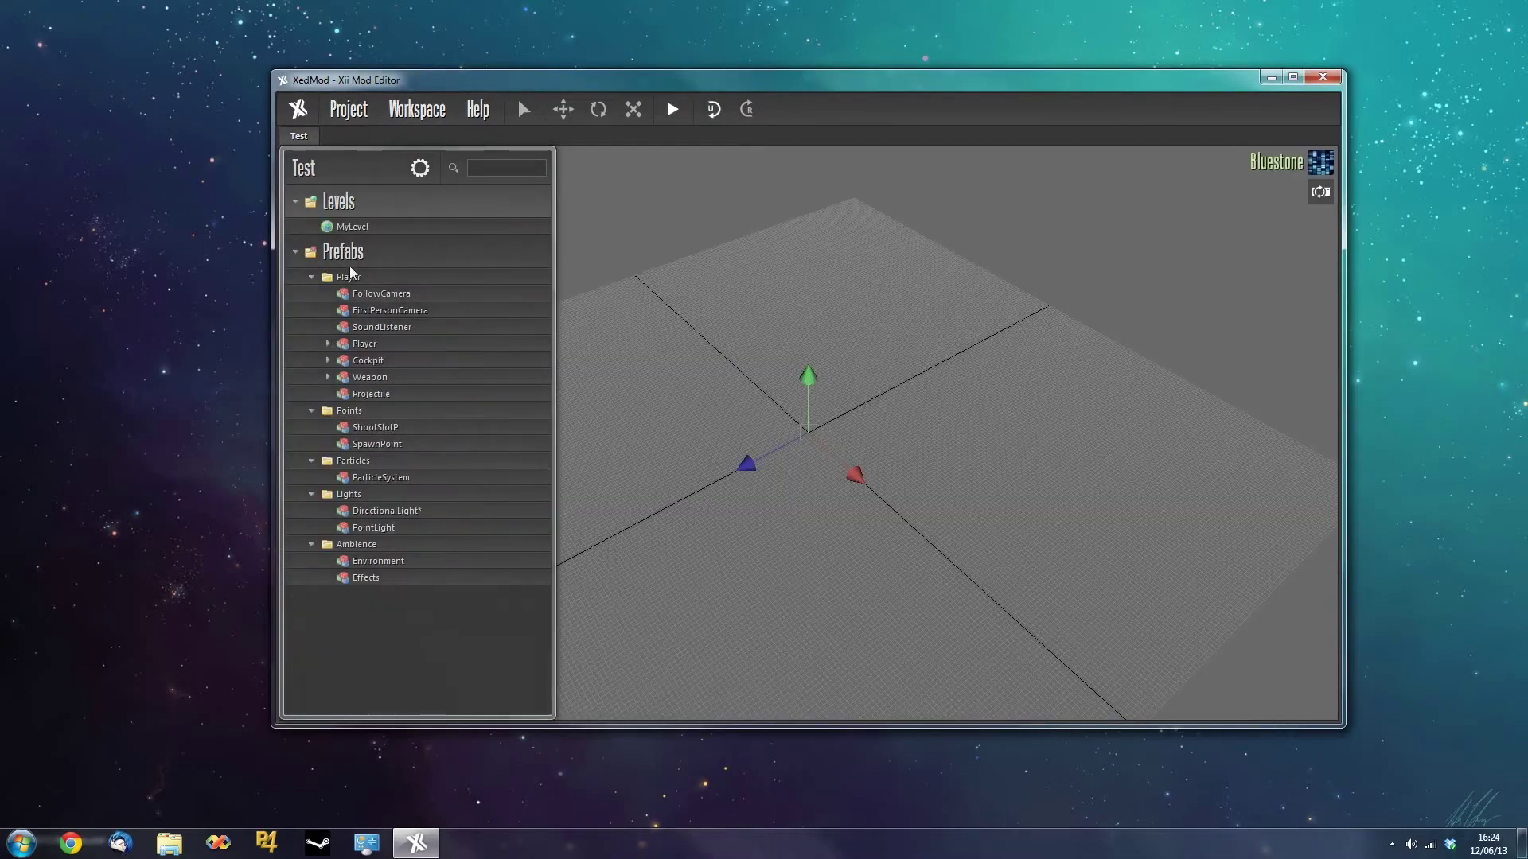
double_click(356, 231)
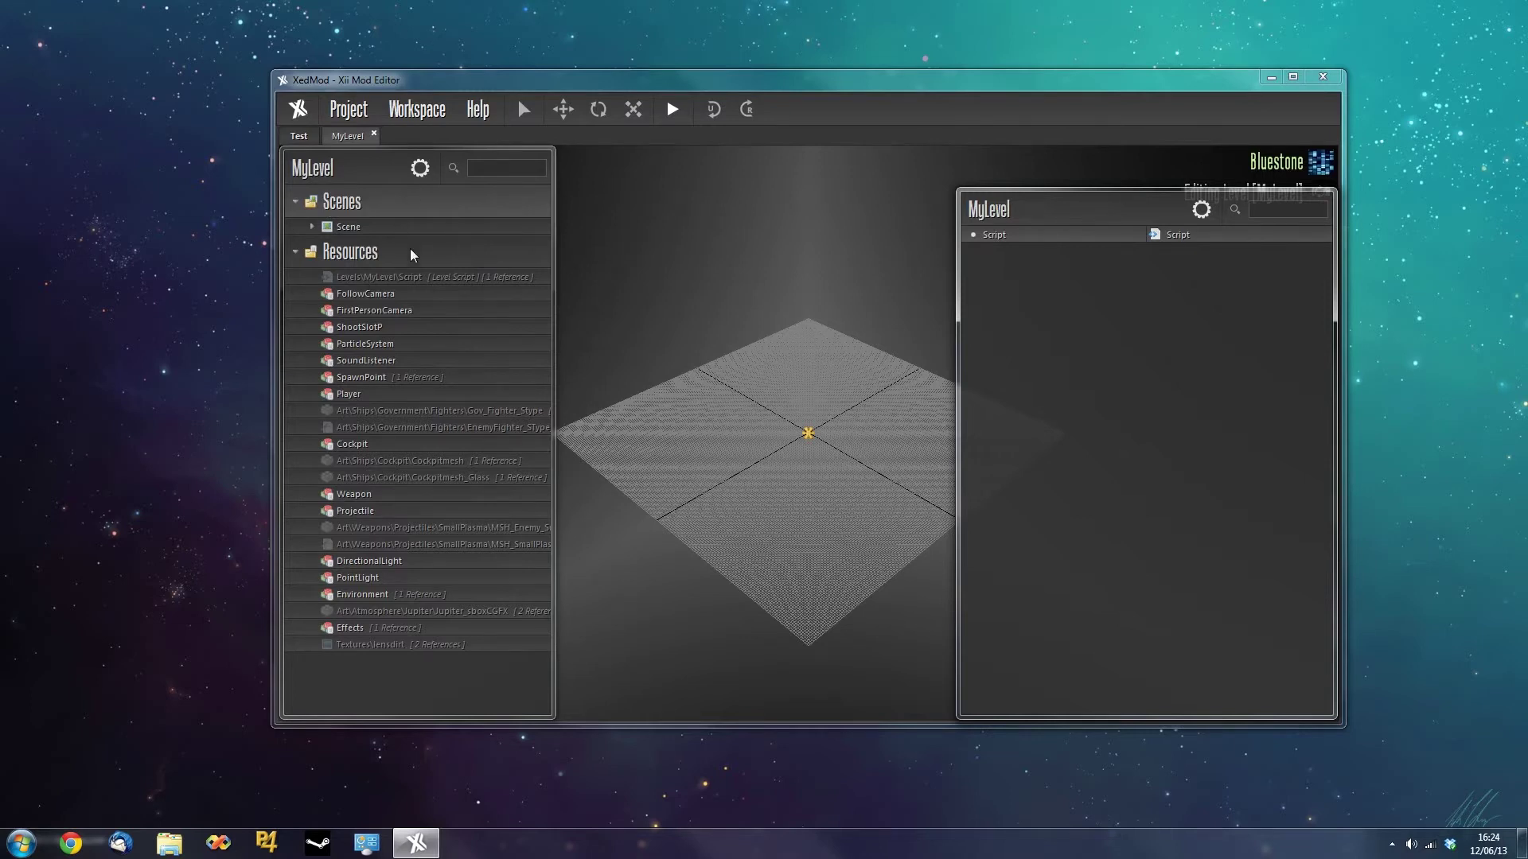
click(311, 227)
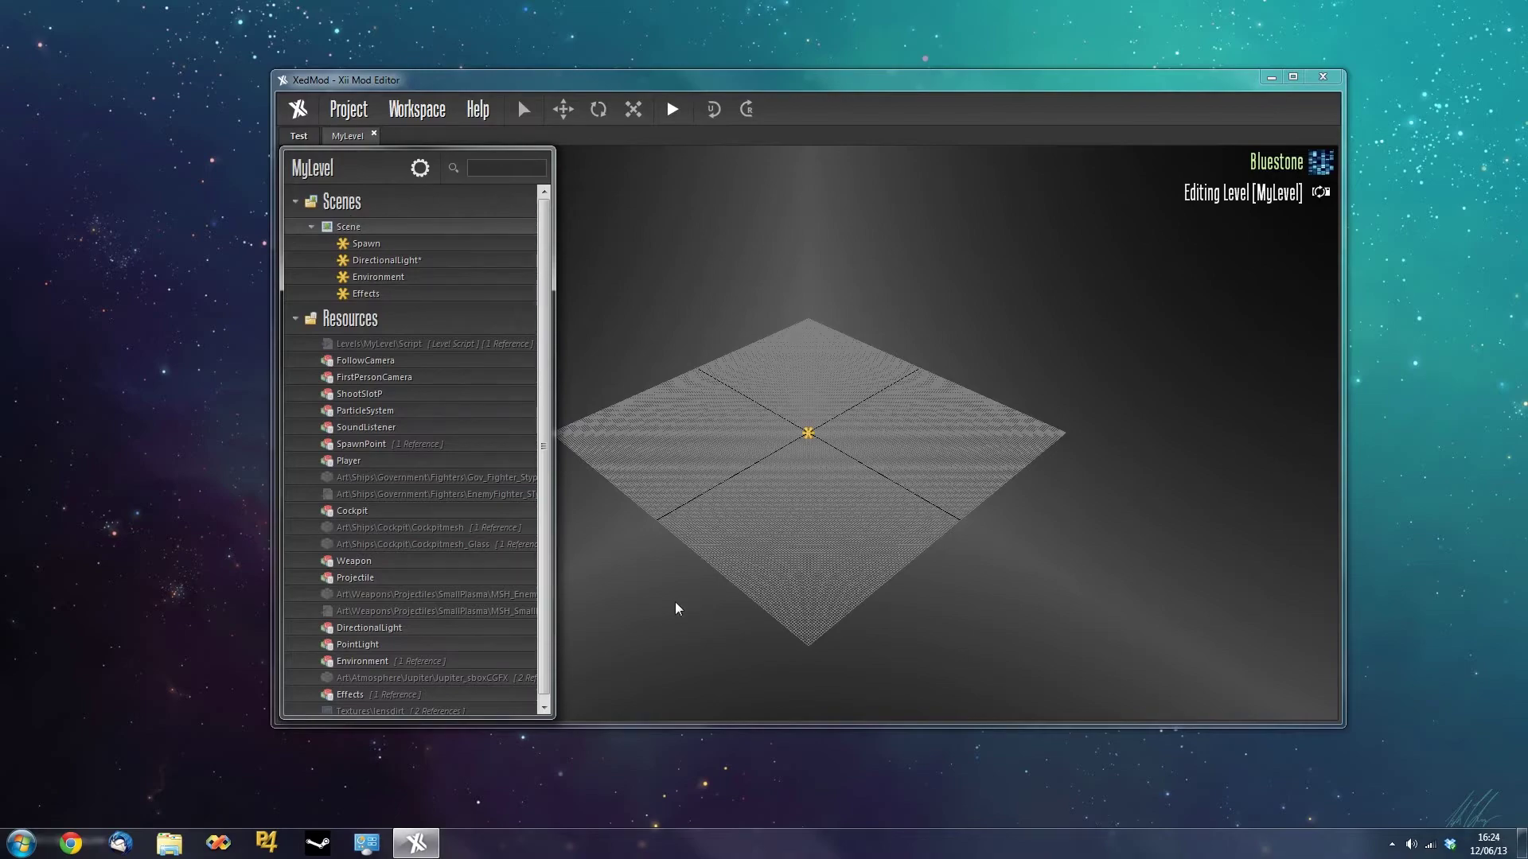
Select the Spawn point, then the DirectionalLight, in the MyLevel scene.
scroll(675, 608, up, 3)
click(360, 243)
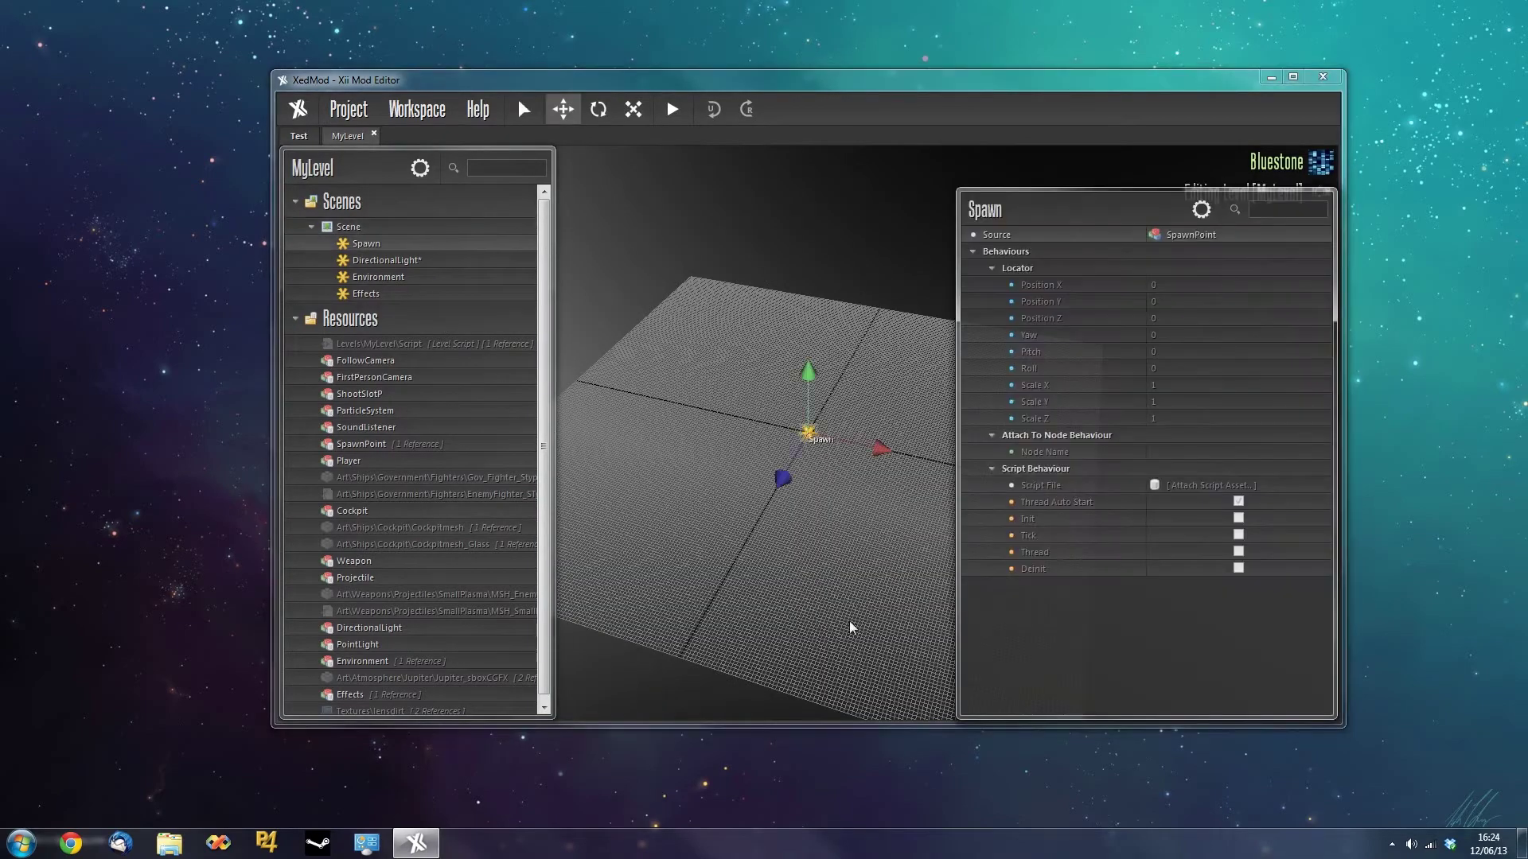
middle_drag(850, 627, 703, 566)
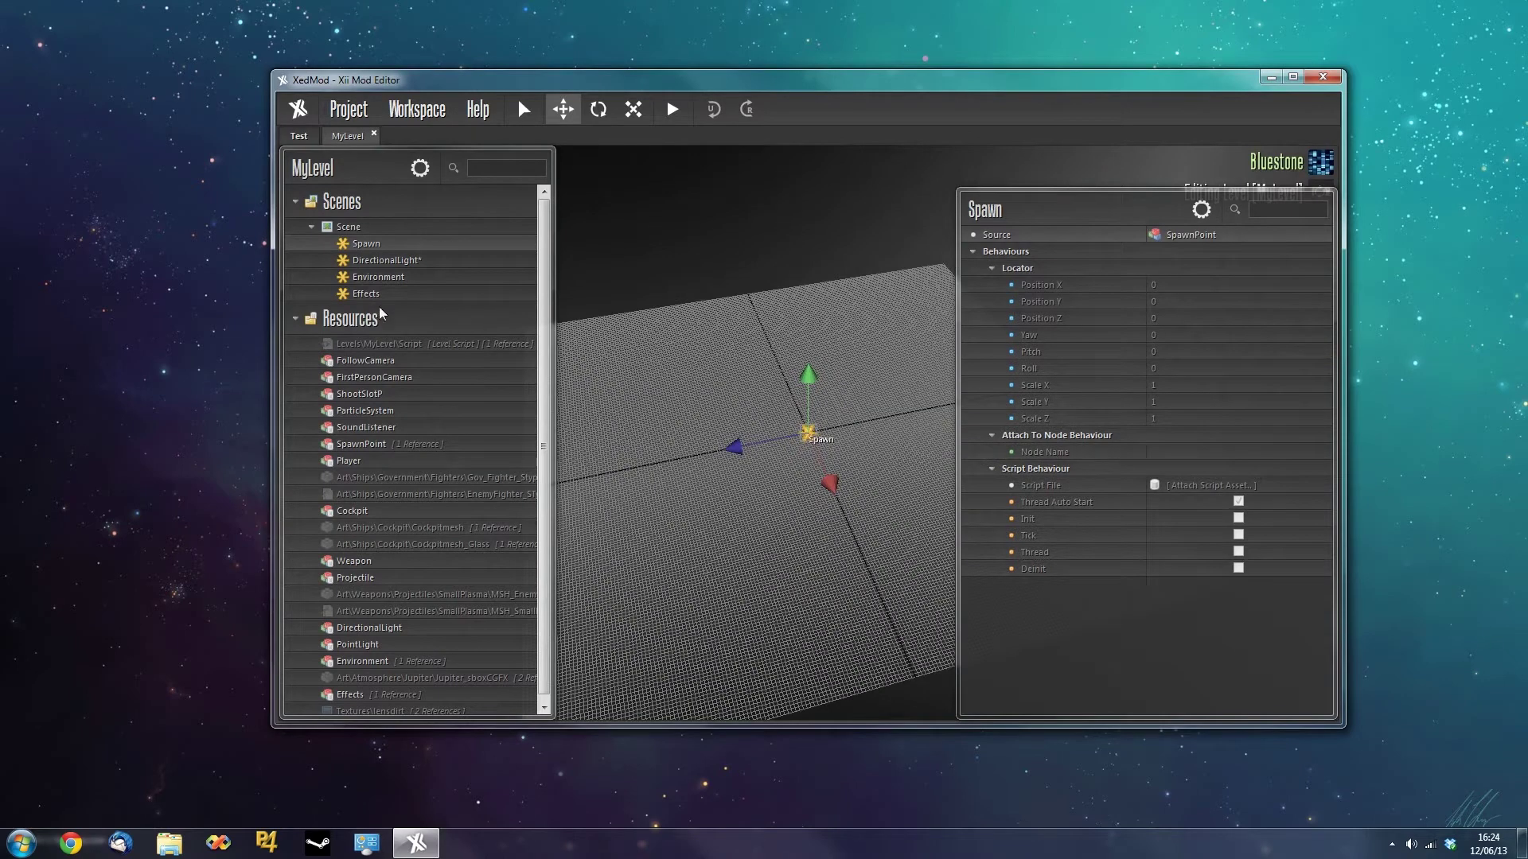
click(395, 261)
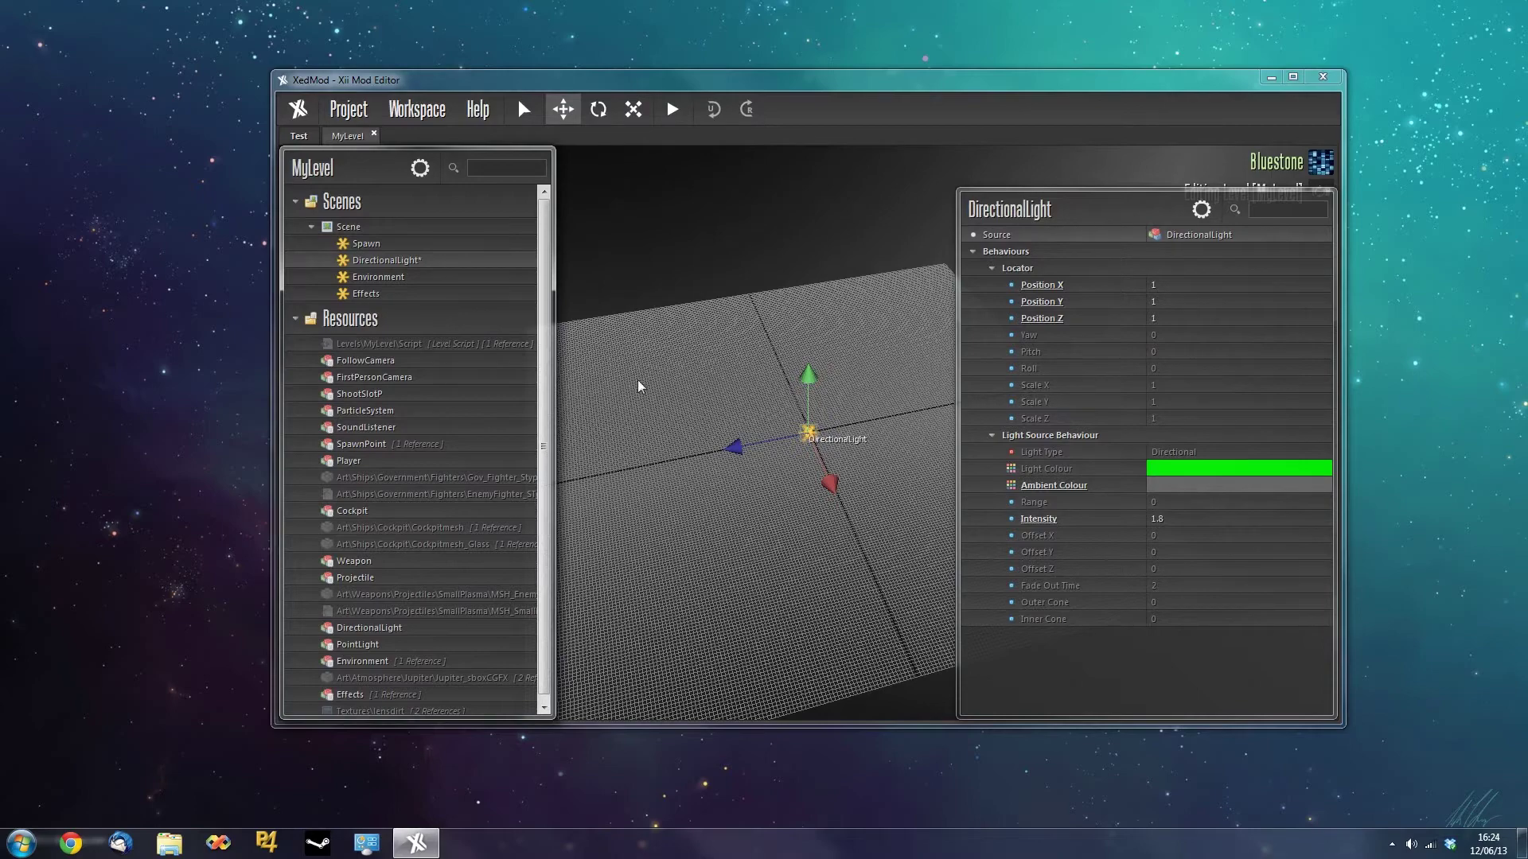
Select the Environment object and inspect its skybox cube in the viewport.
click(374, 278)
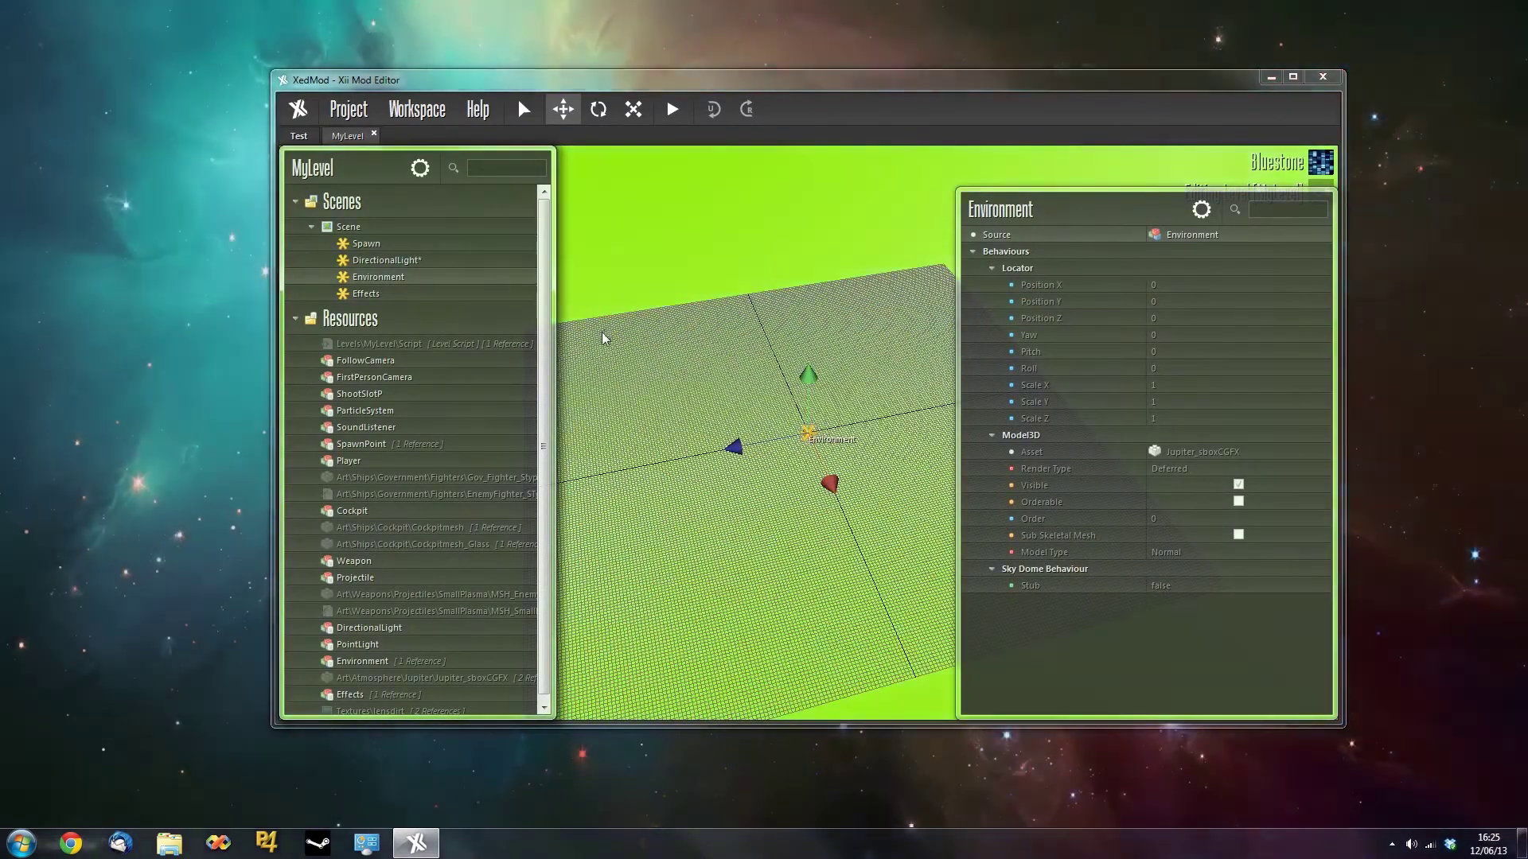
middle_drag(651, 624, 758, 611)
scroll(701, 512, down, 10)
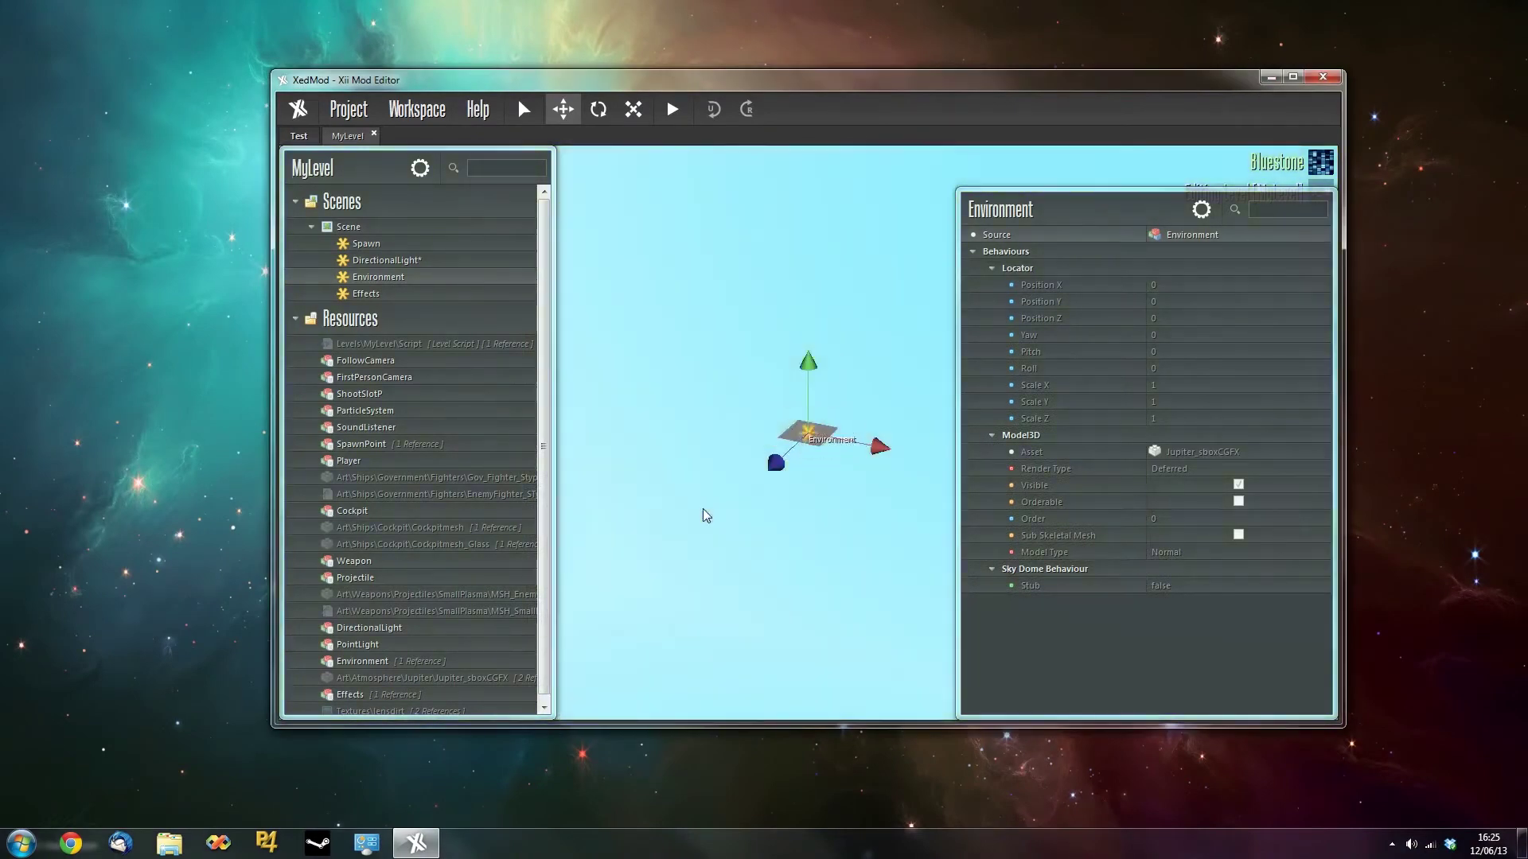
scroll(703, 513, down, 5)
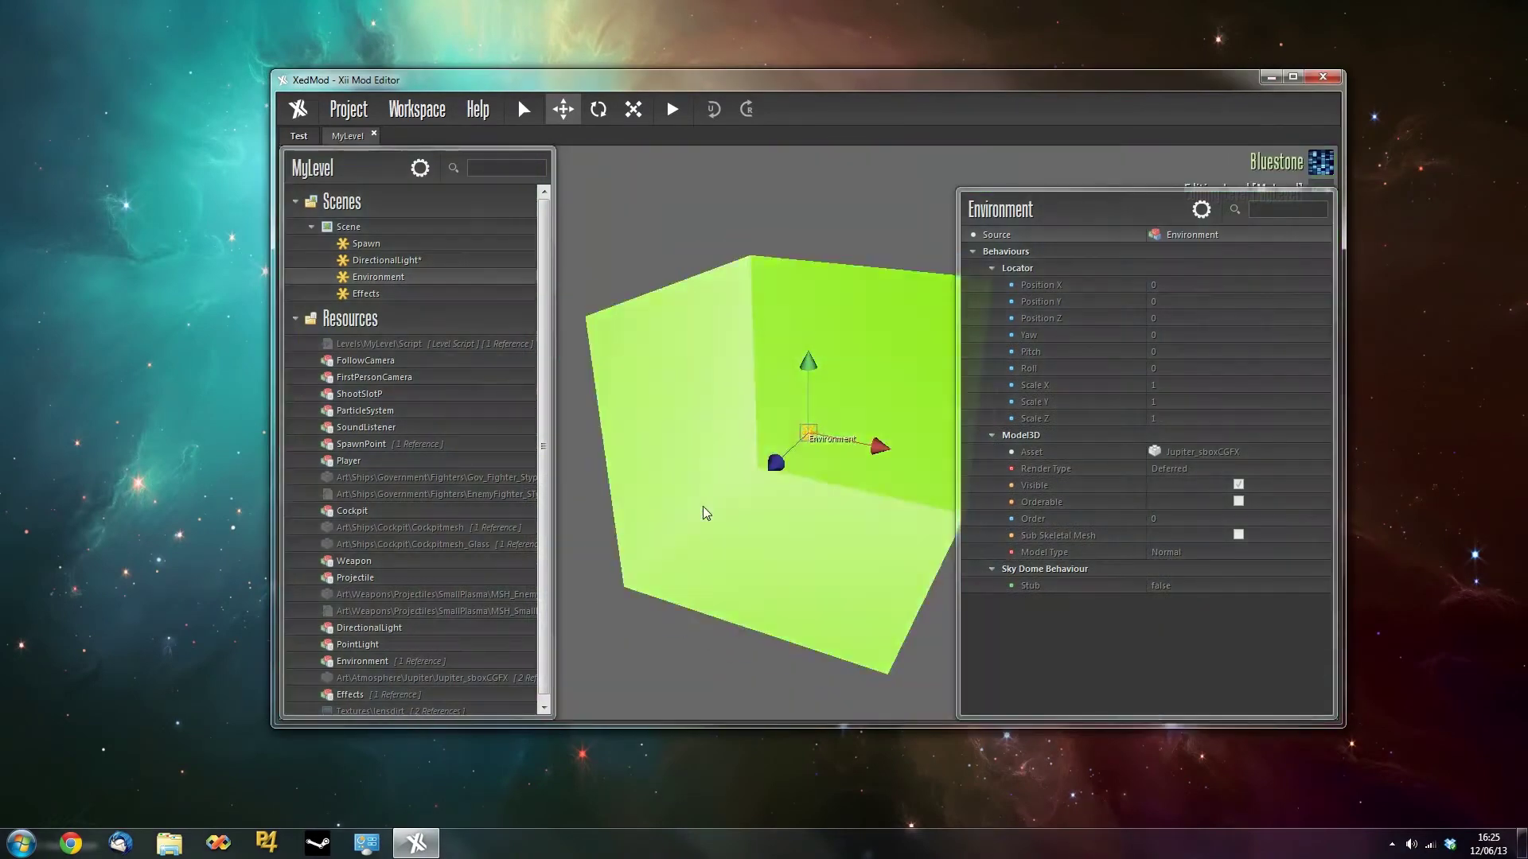
middle_drag(705, 514, 743, 562)
scroll(762, 519, up, 10)
scroll(743, 562, up, 5)
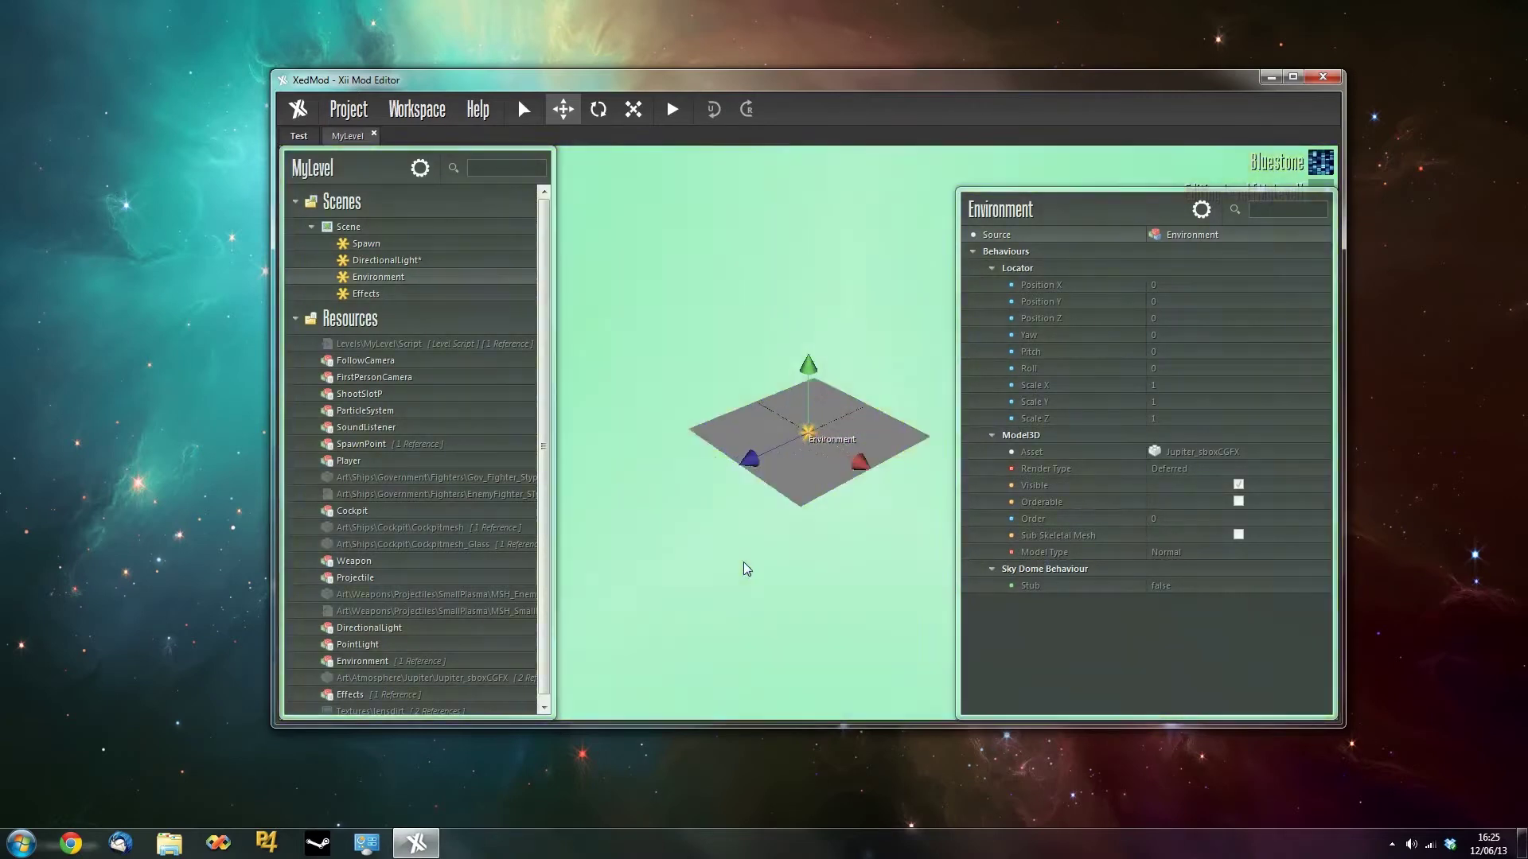
Select the Effects object, then bring up the level DirectionalLight's properties.
click(368, 295)
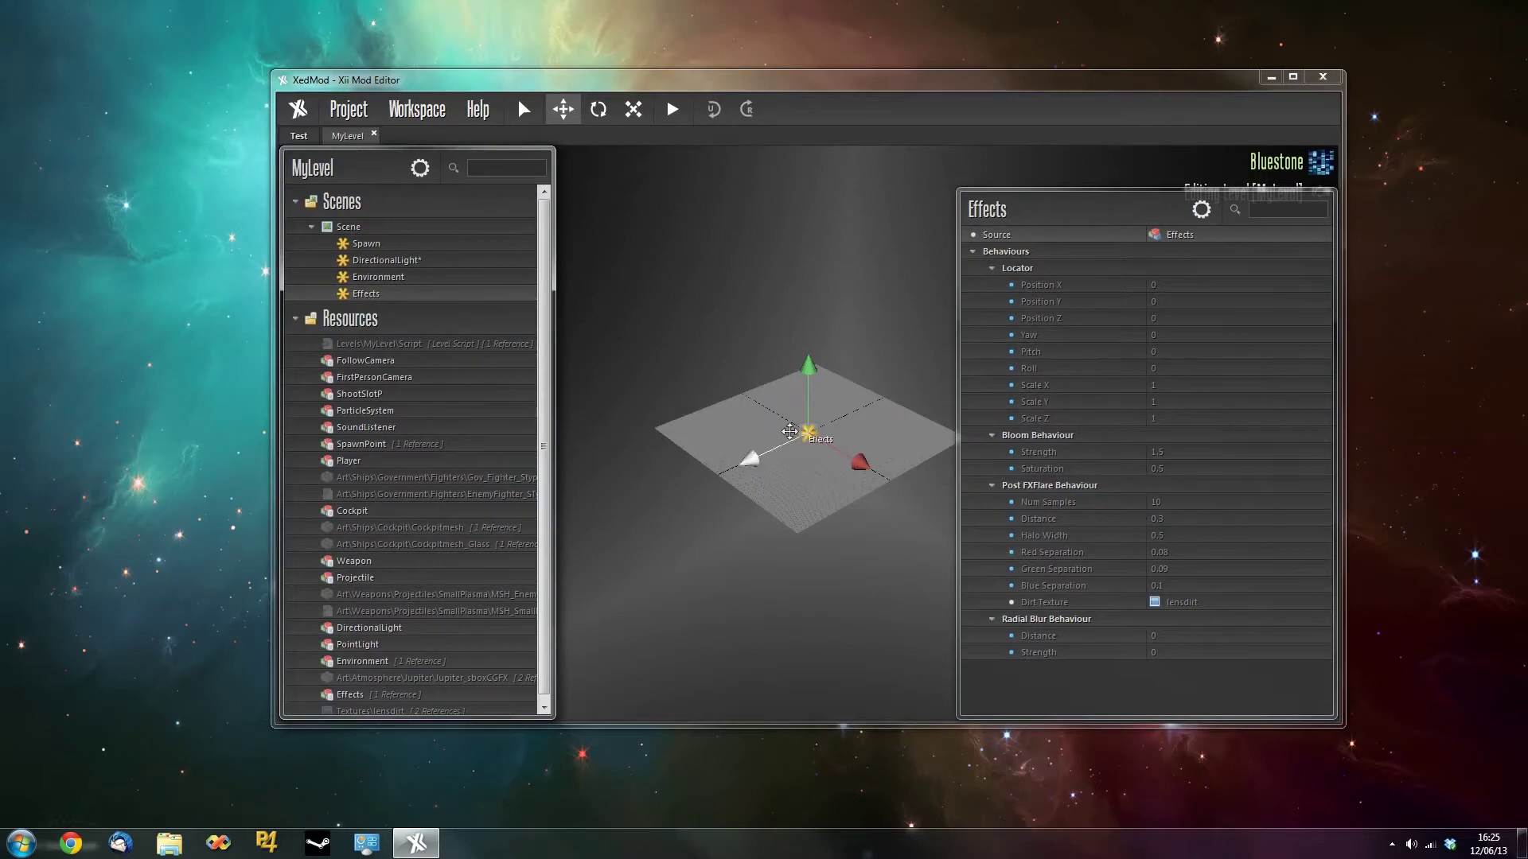
middle_drag(834, 485, 532, 370)
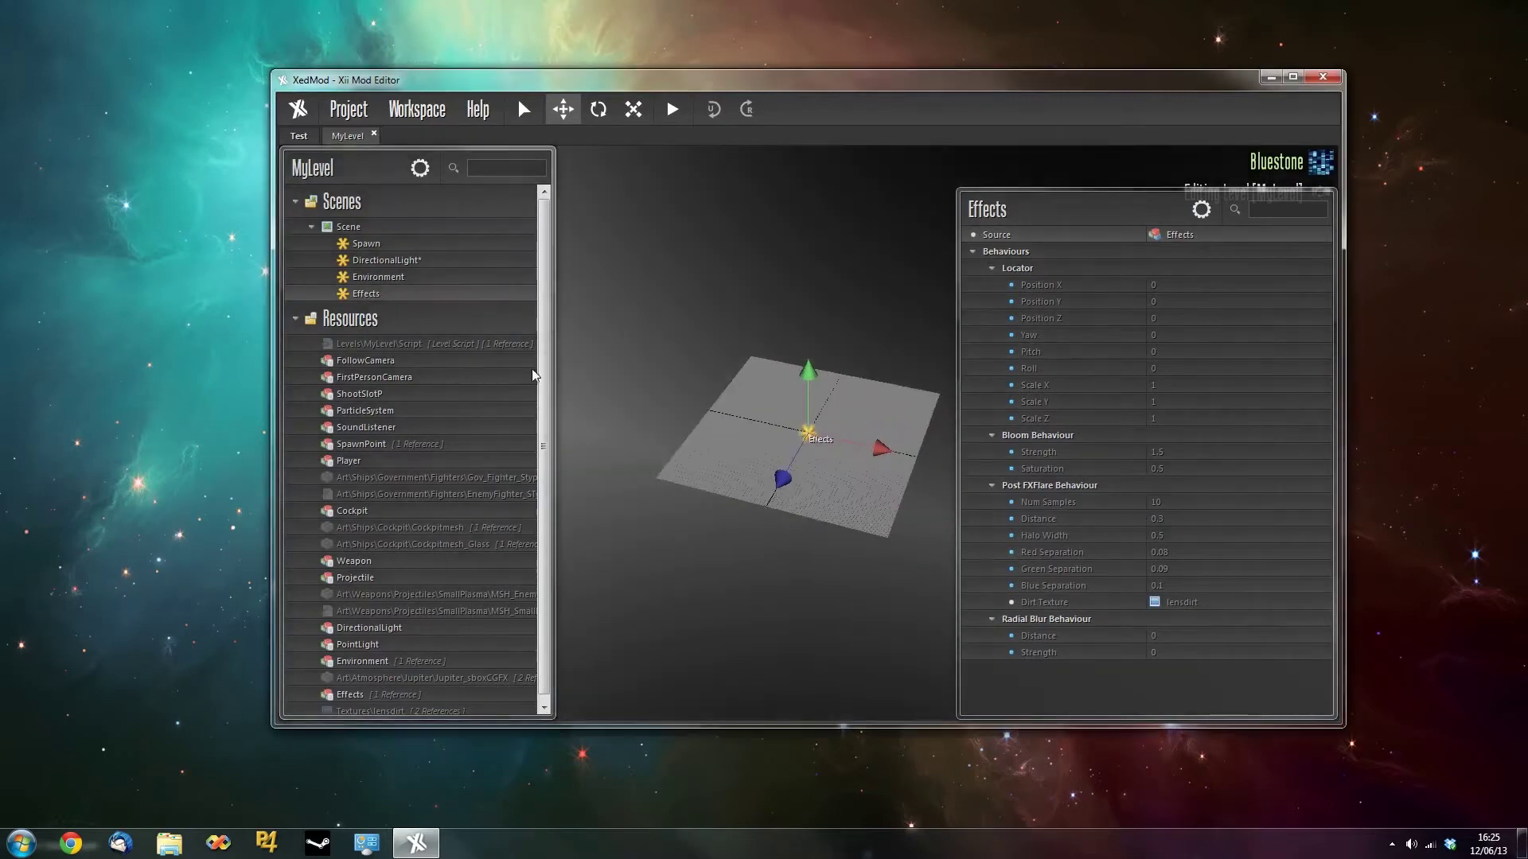
click(363, 261)
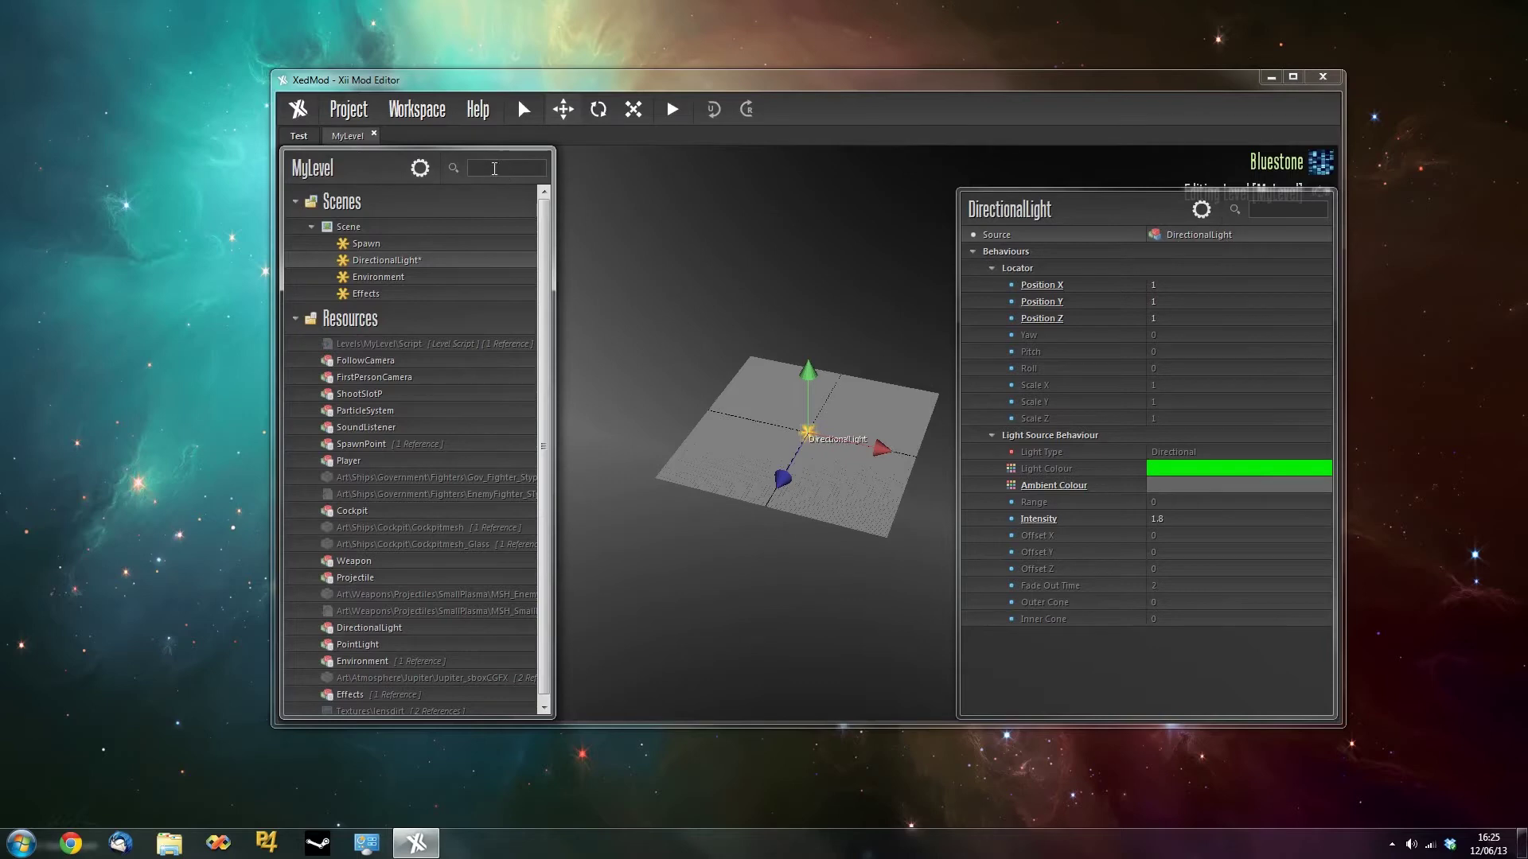
Jump to the light's source DirectionalLight prefab via Source > Select, then return to MyLevel's light.
right_click(1210, 234)
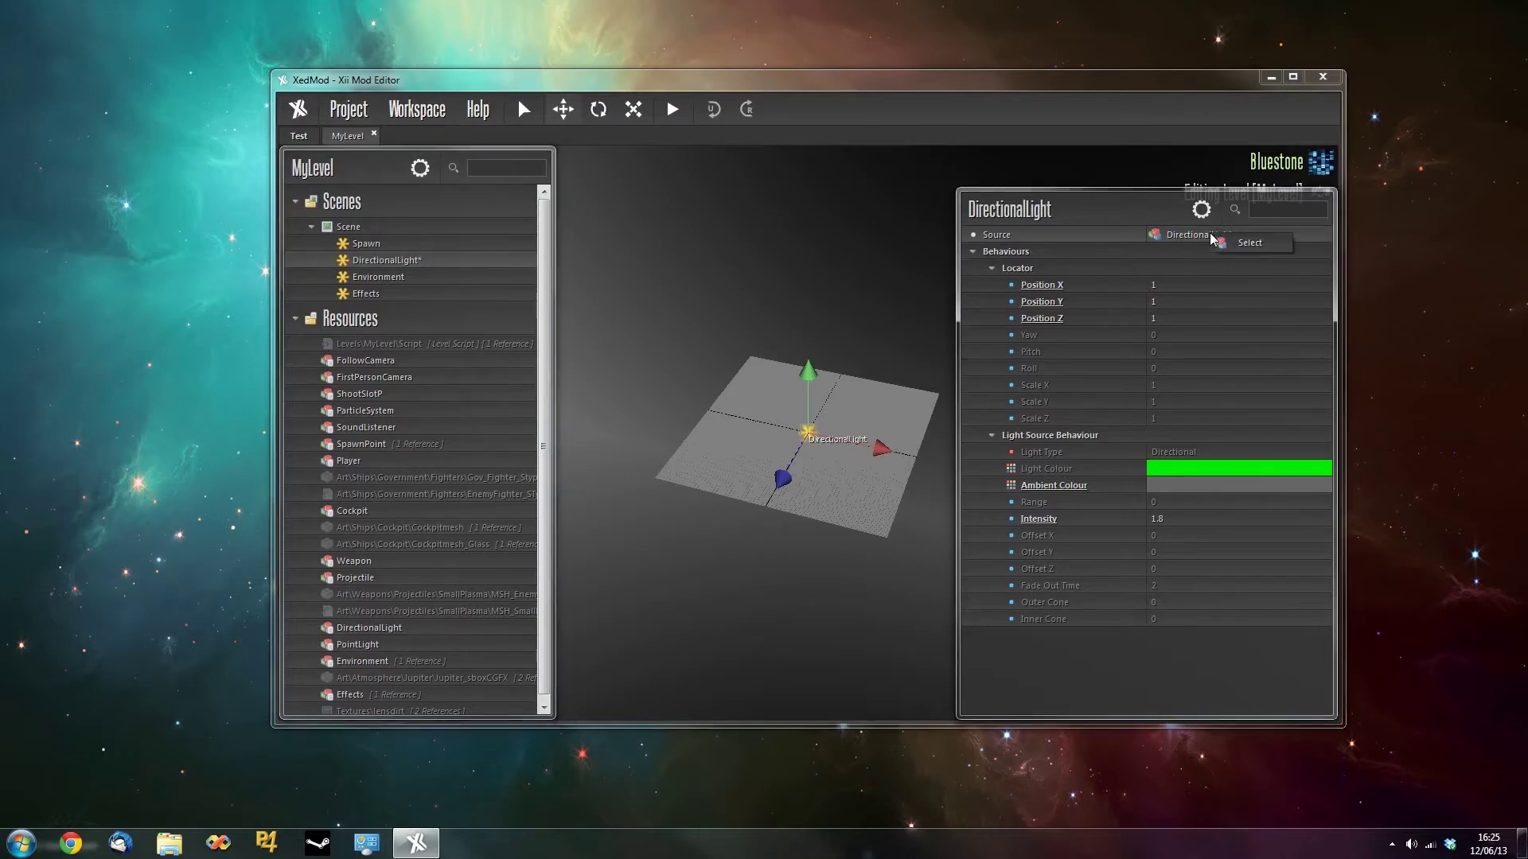
click(1248, 245)
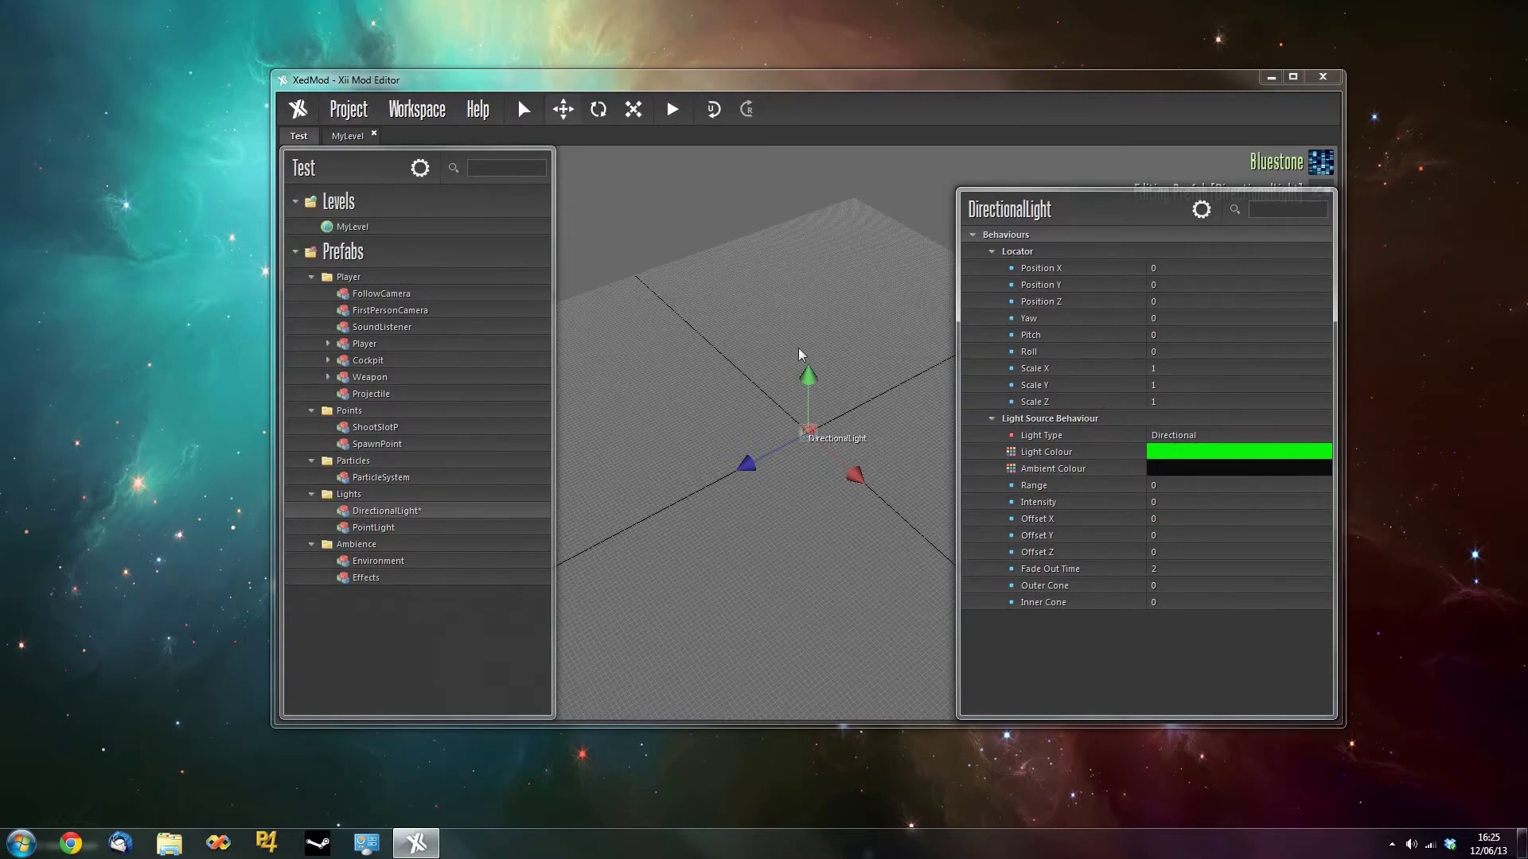
click(345, 135)
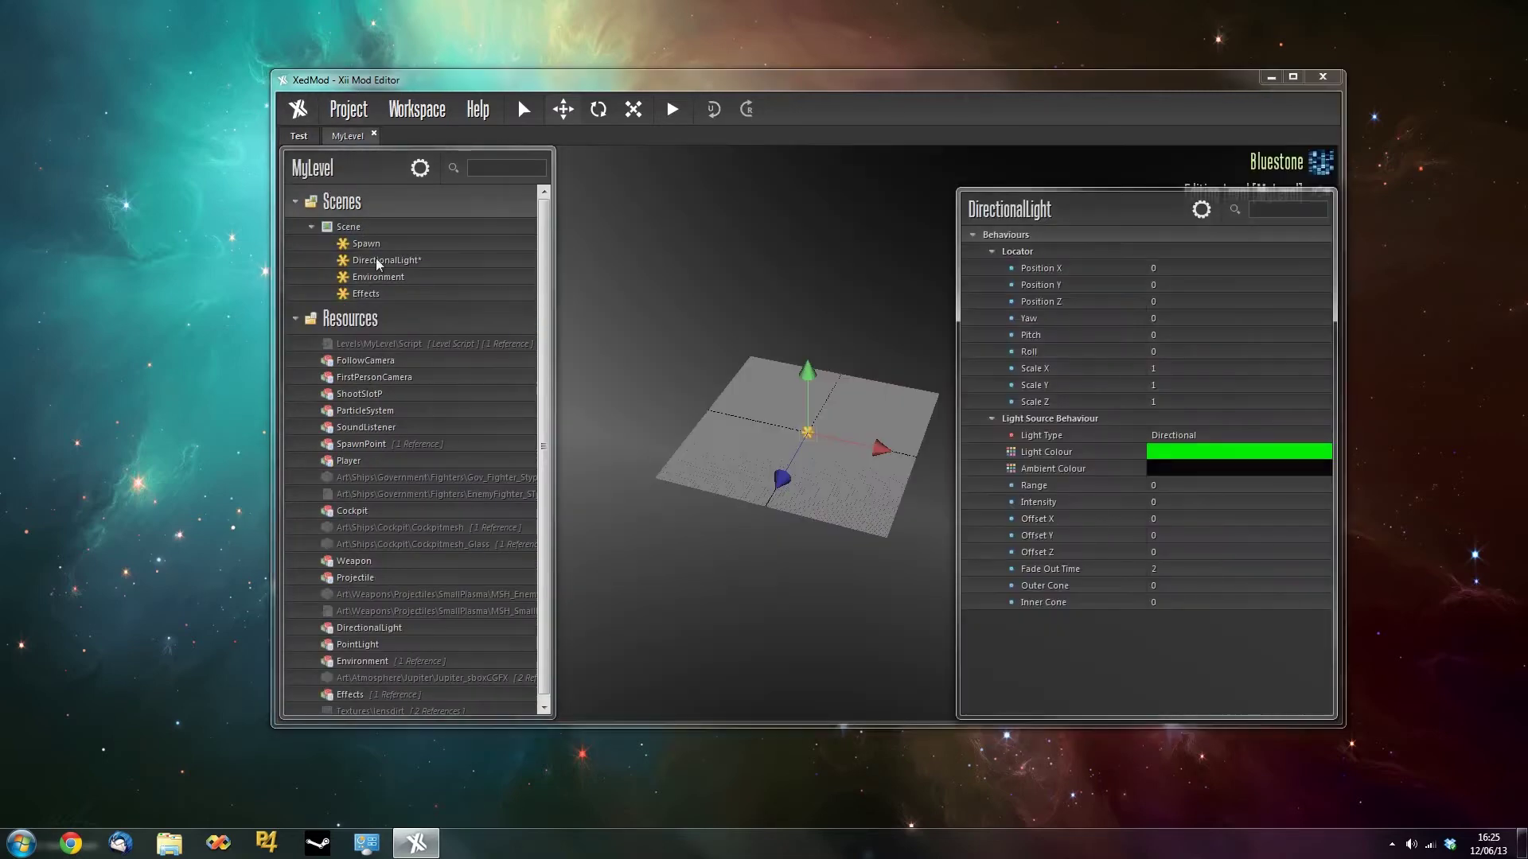
click(377, 261)
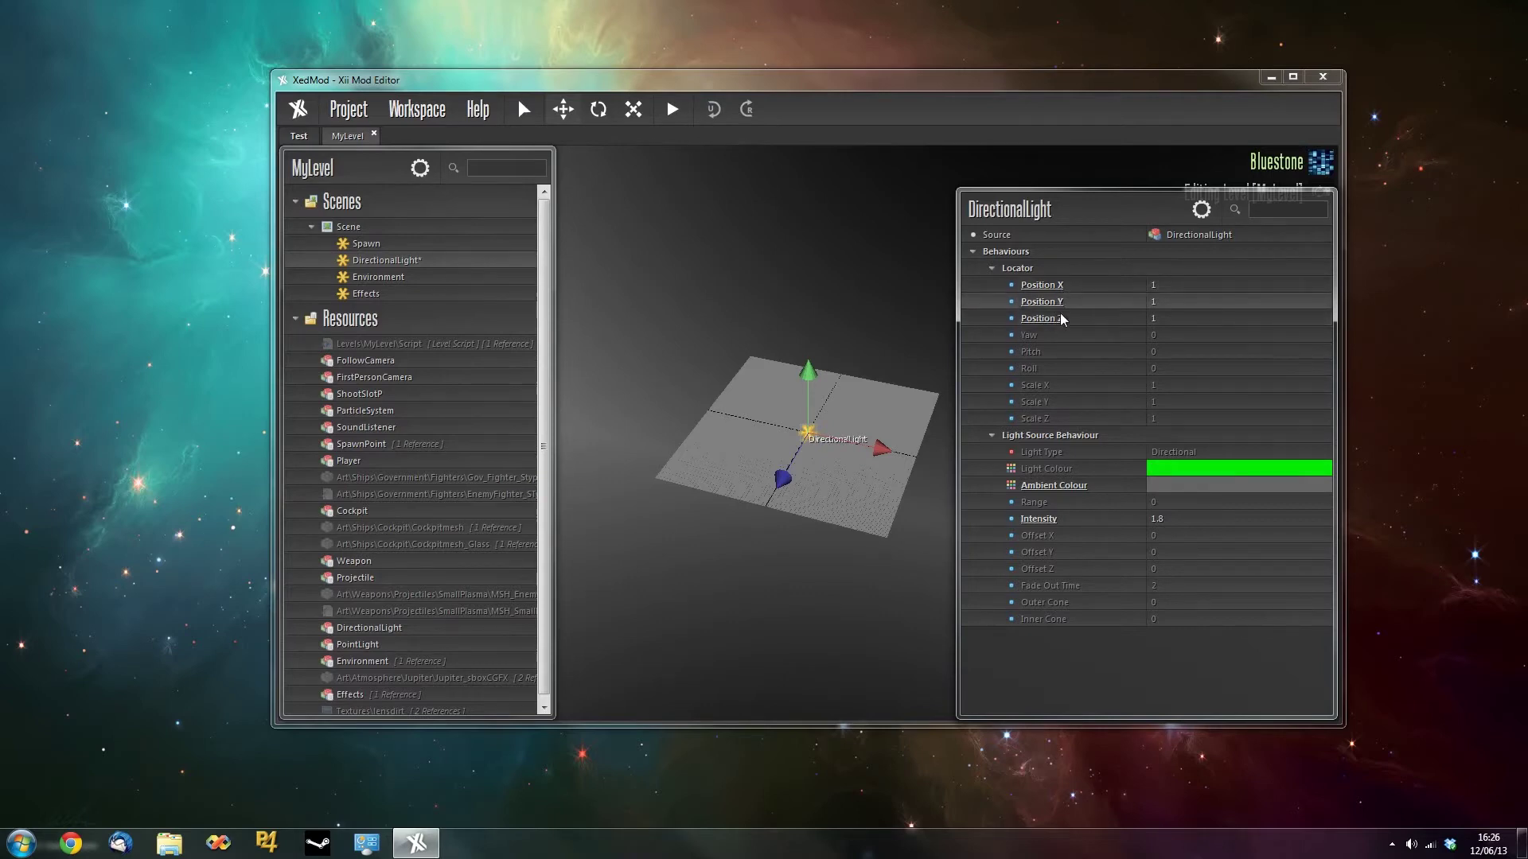
Set the DirectionalLight source prefab's Roll to 90 and check the light in MyLevel.
click(1201, 235)
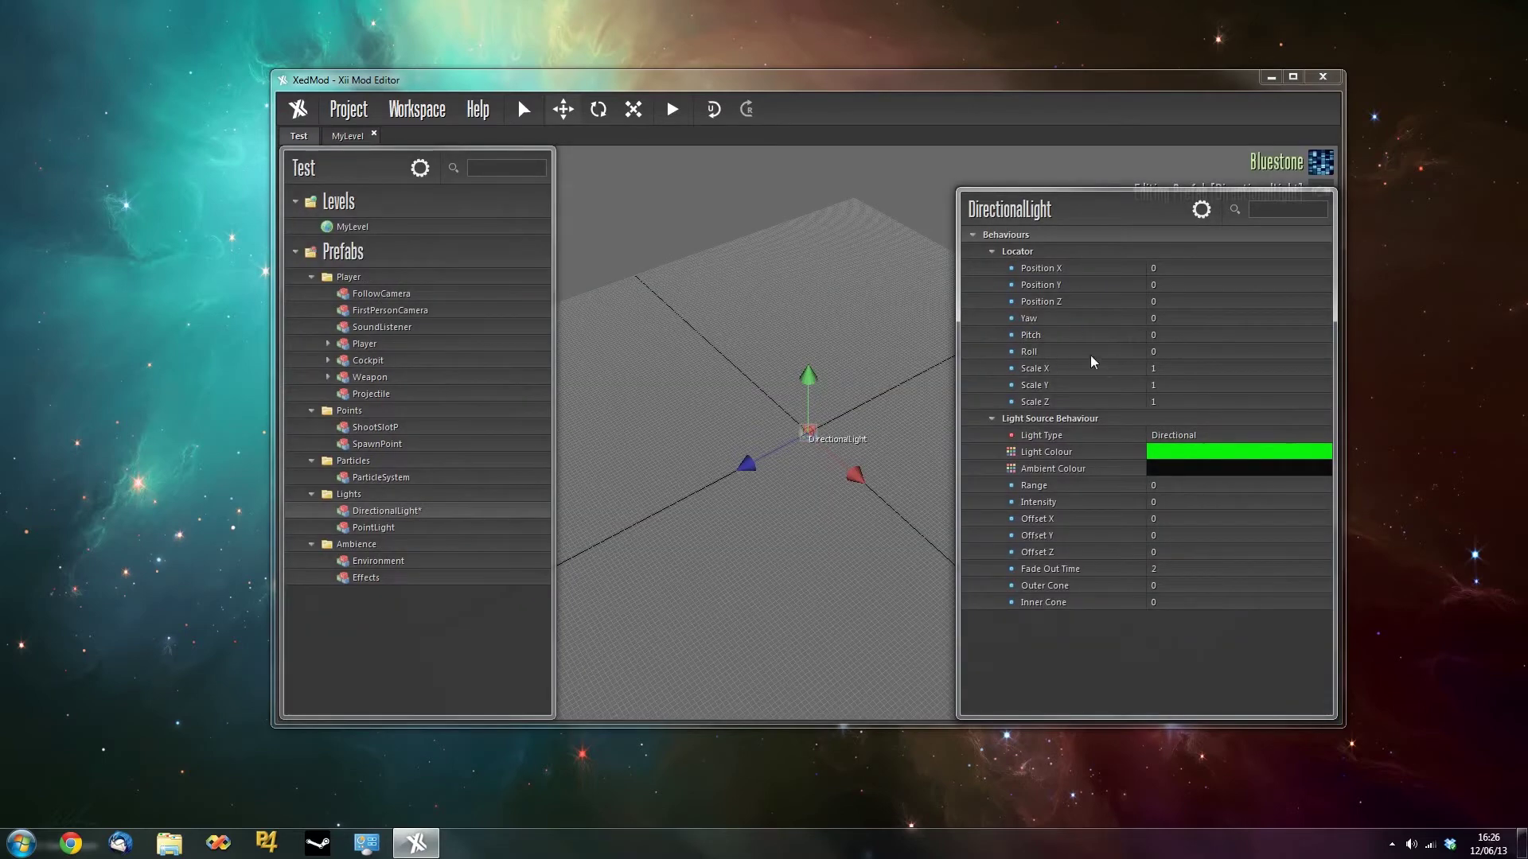
click(1201, 352)
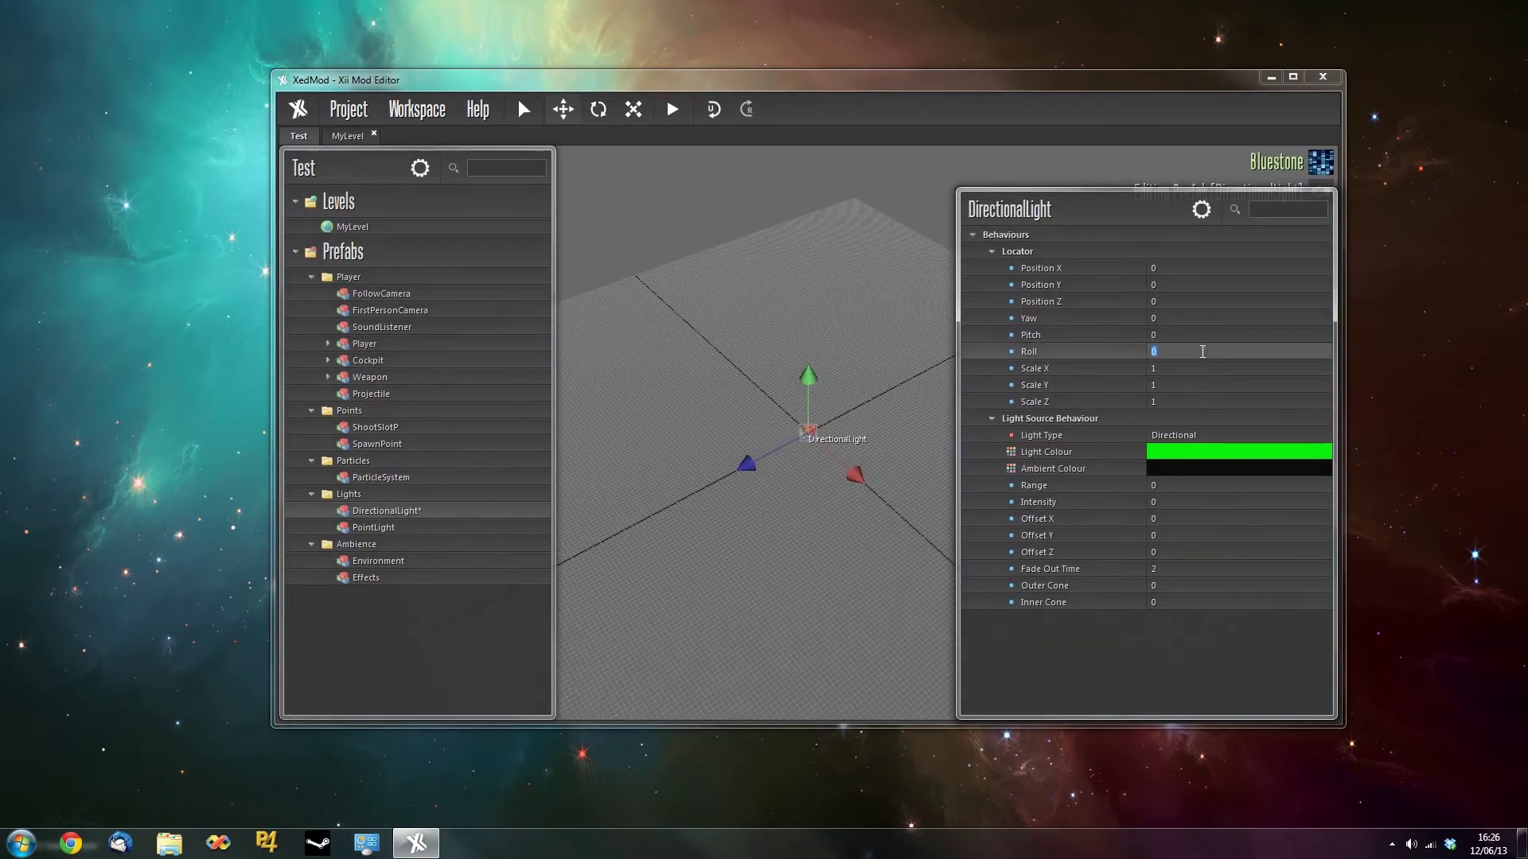
text(90)
key(Return)
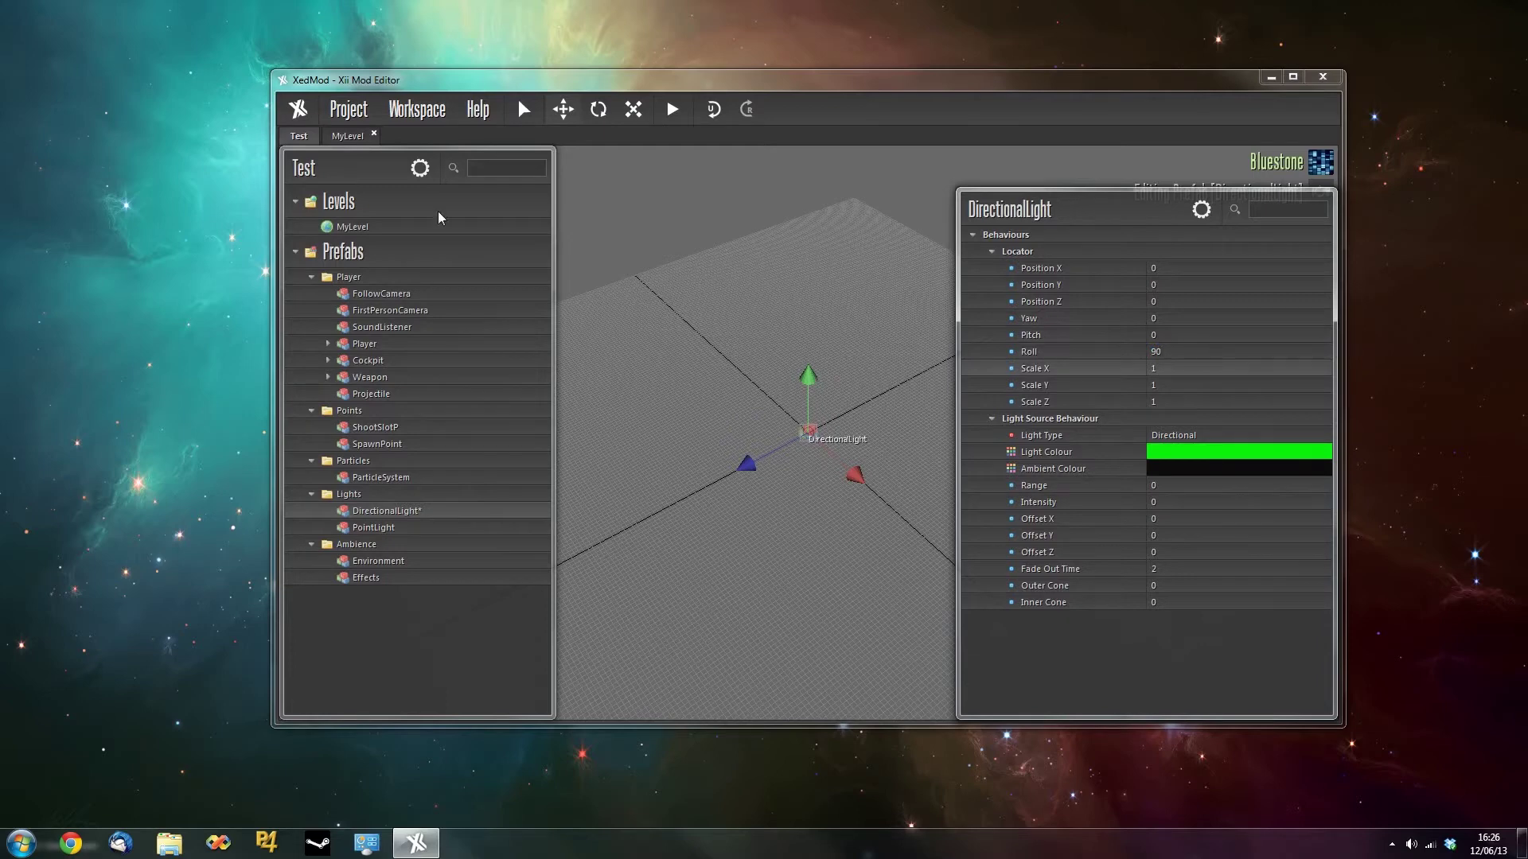
click(344, 137)
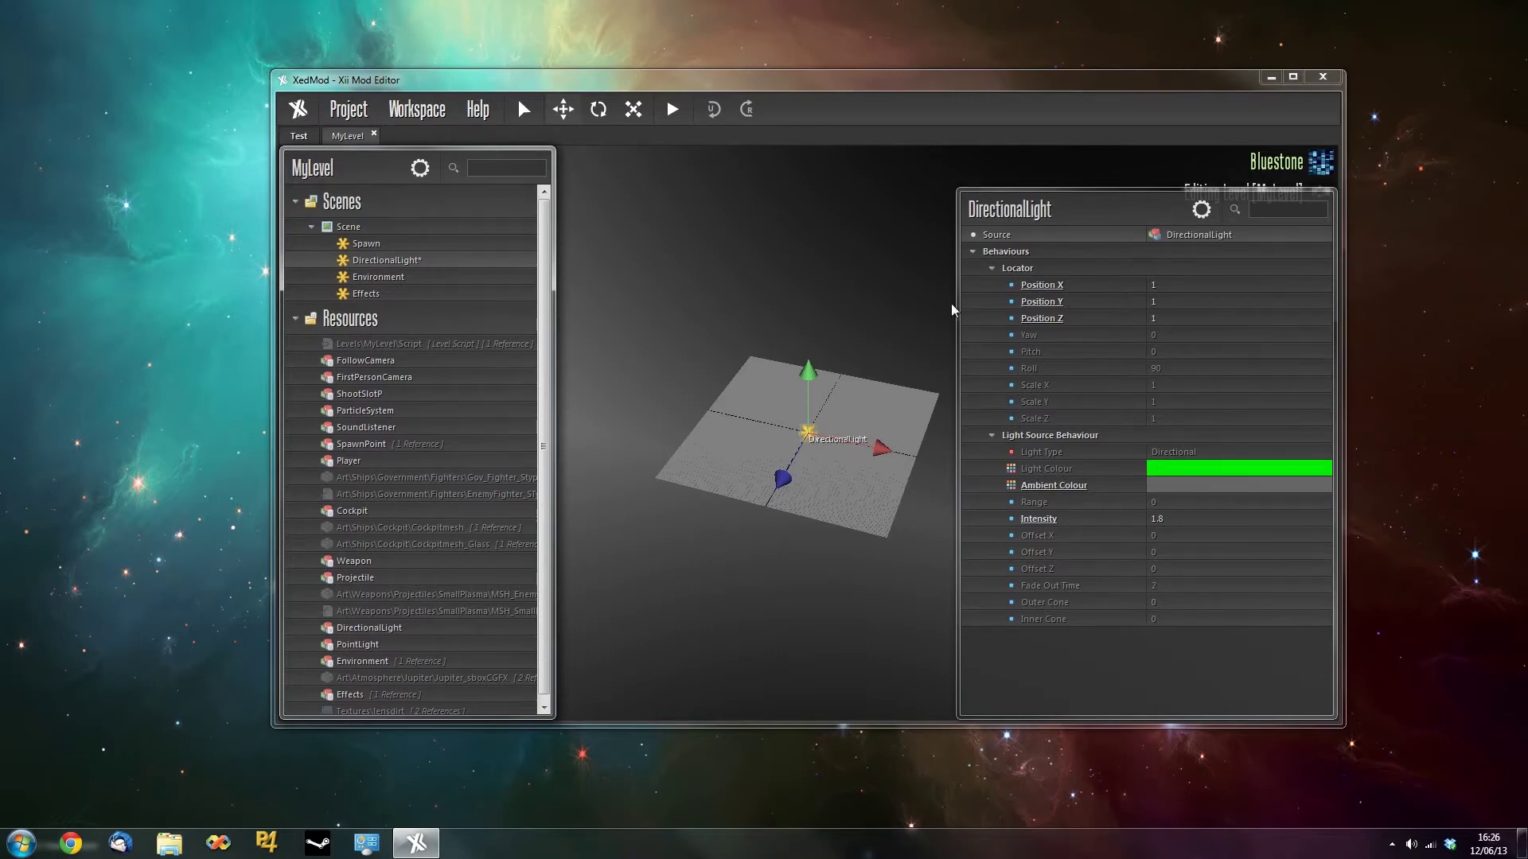
Reset the prefab's Roll to 0 and set its Position X to 1.
click(299, 136)
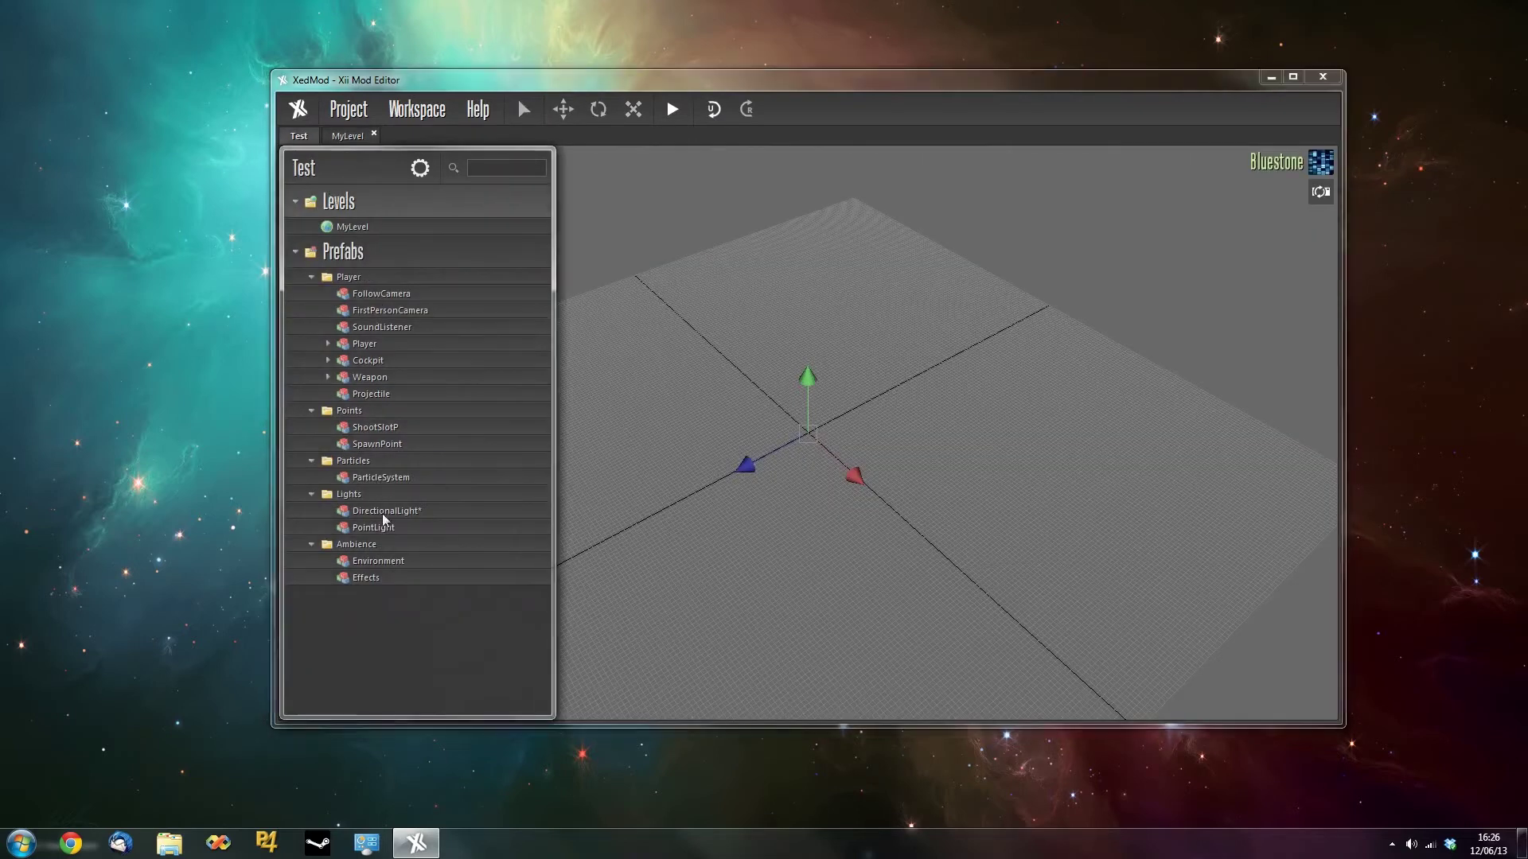
click(382, 512)
click(1159, 340)
click(1168, 348)
text(0)
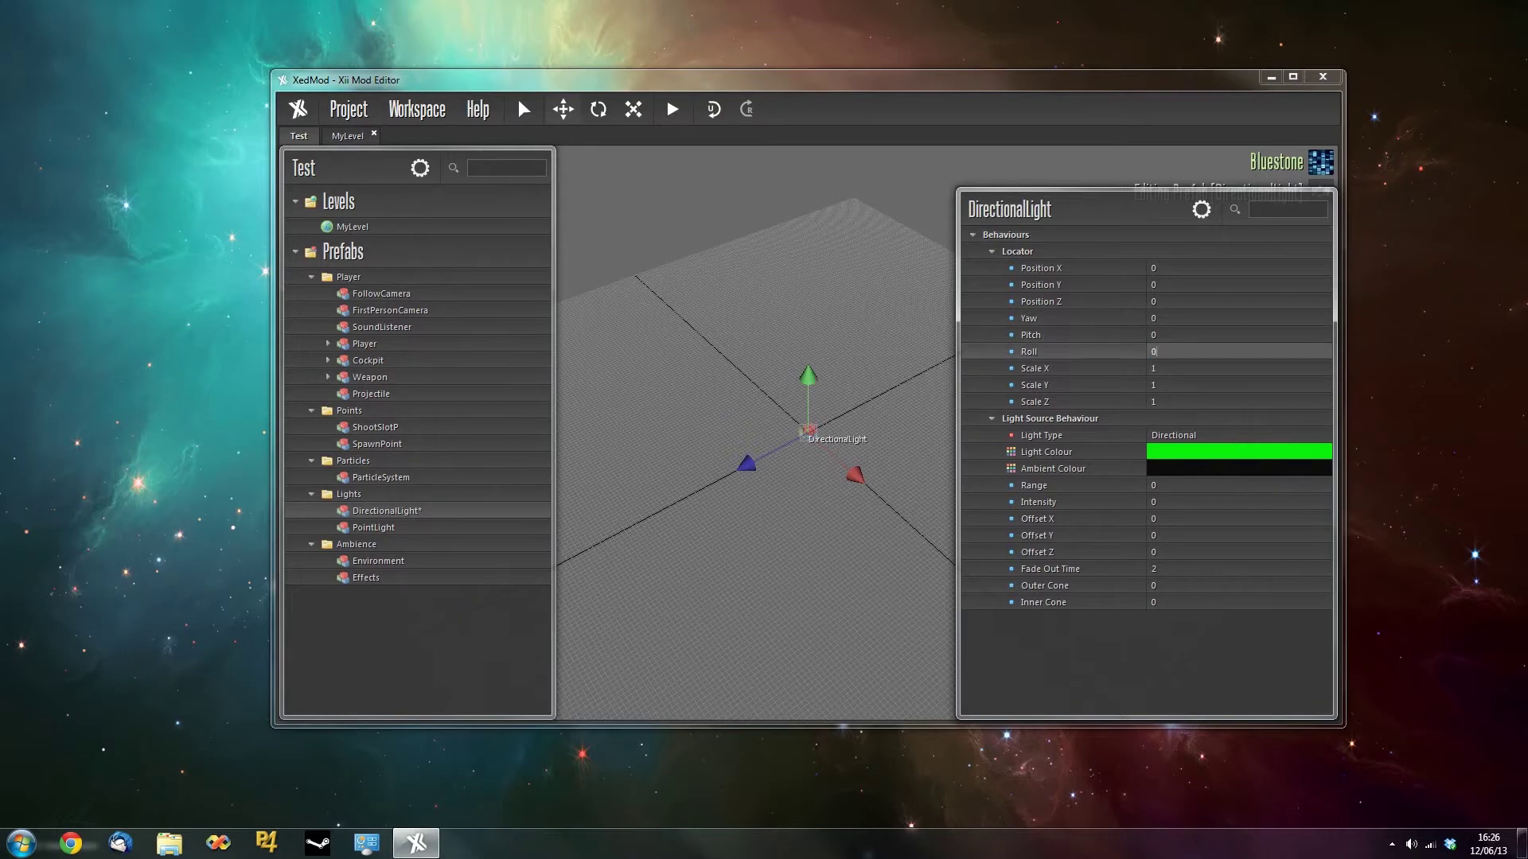
key(Return)
click(1162, 268)
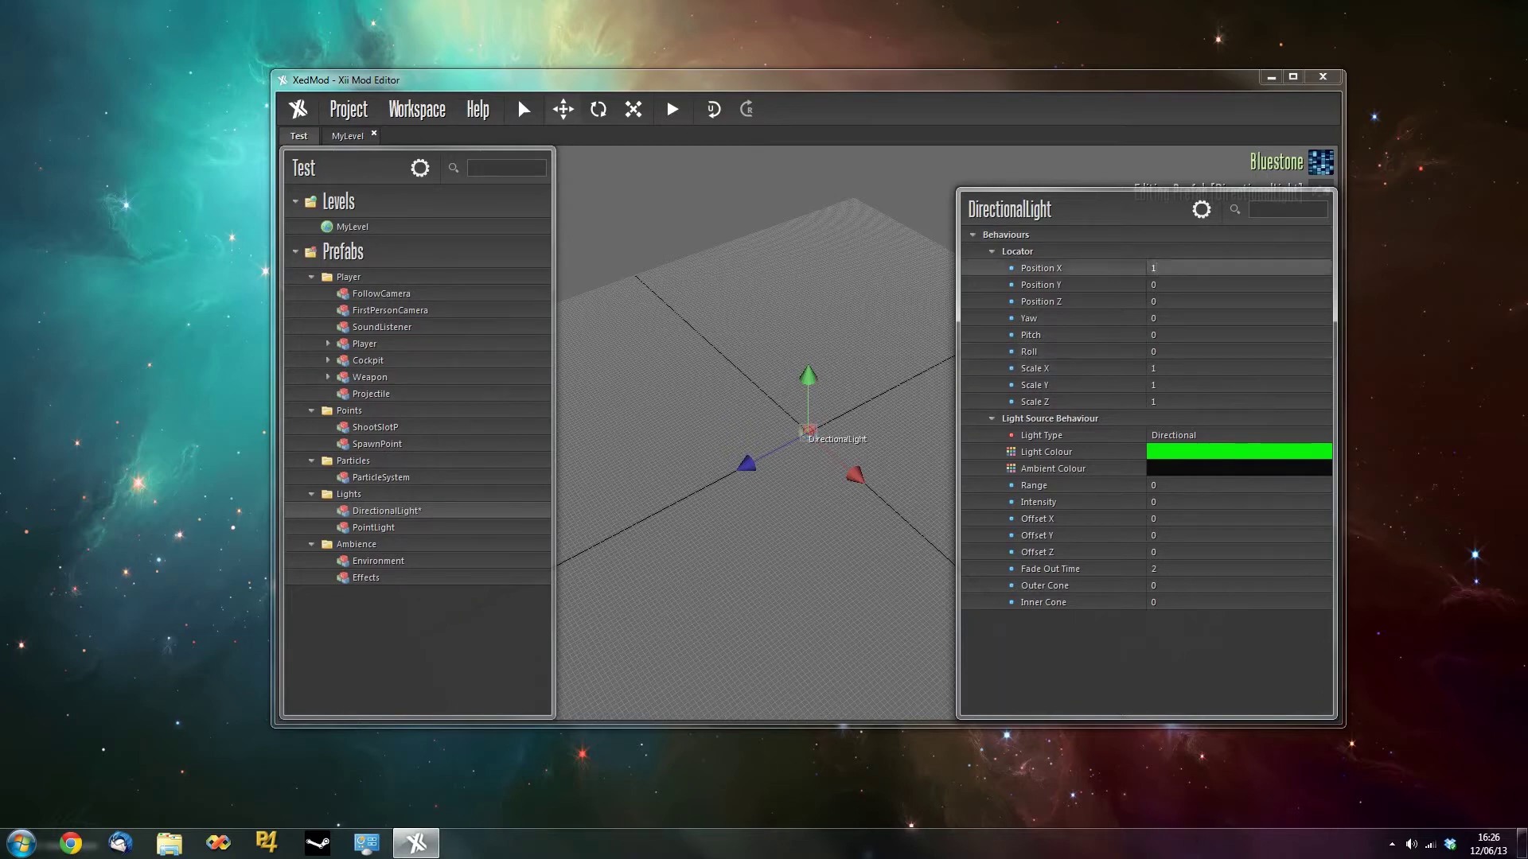
key(Return)
Compare the MyLevel DirectionalLight's properties with the prefab's Position X value.
click(347, 136)
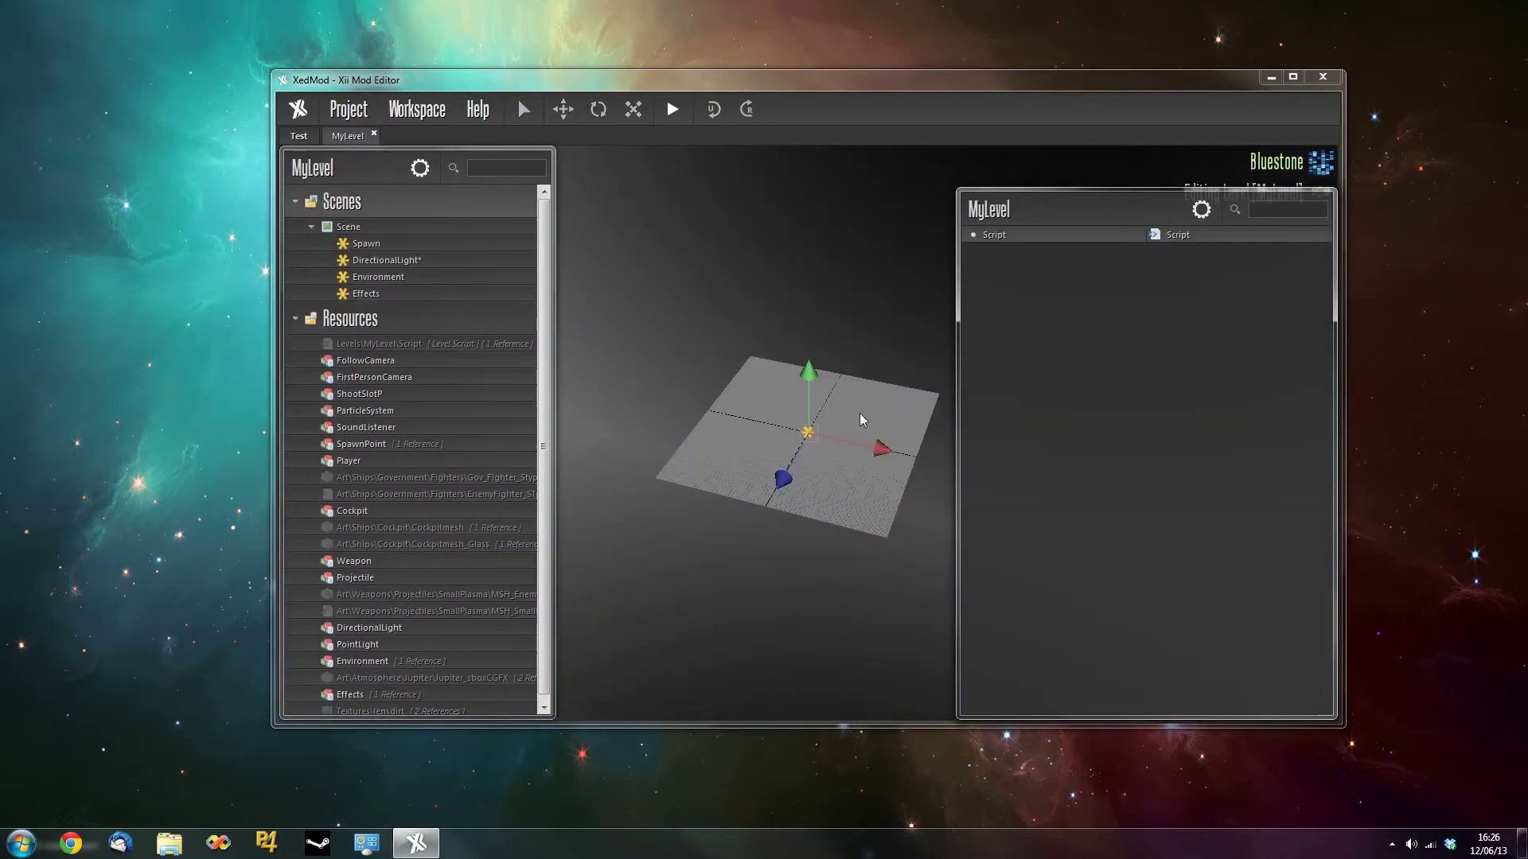
click(383, 260)
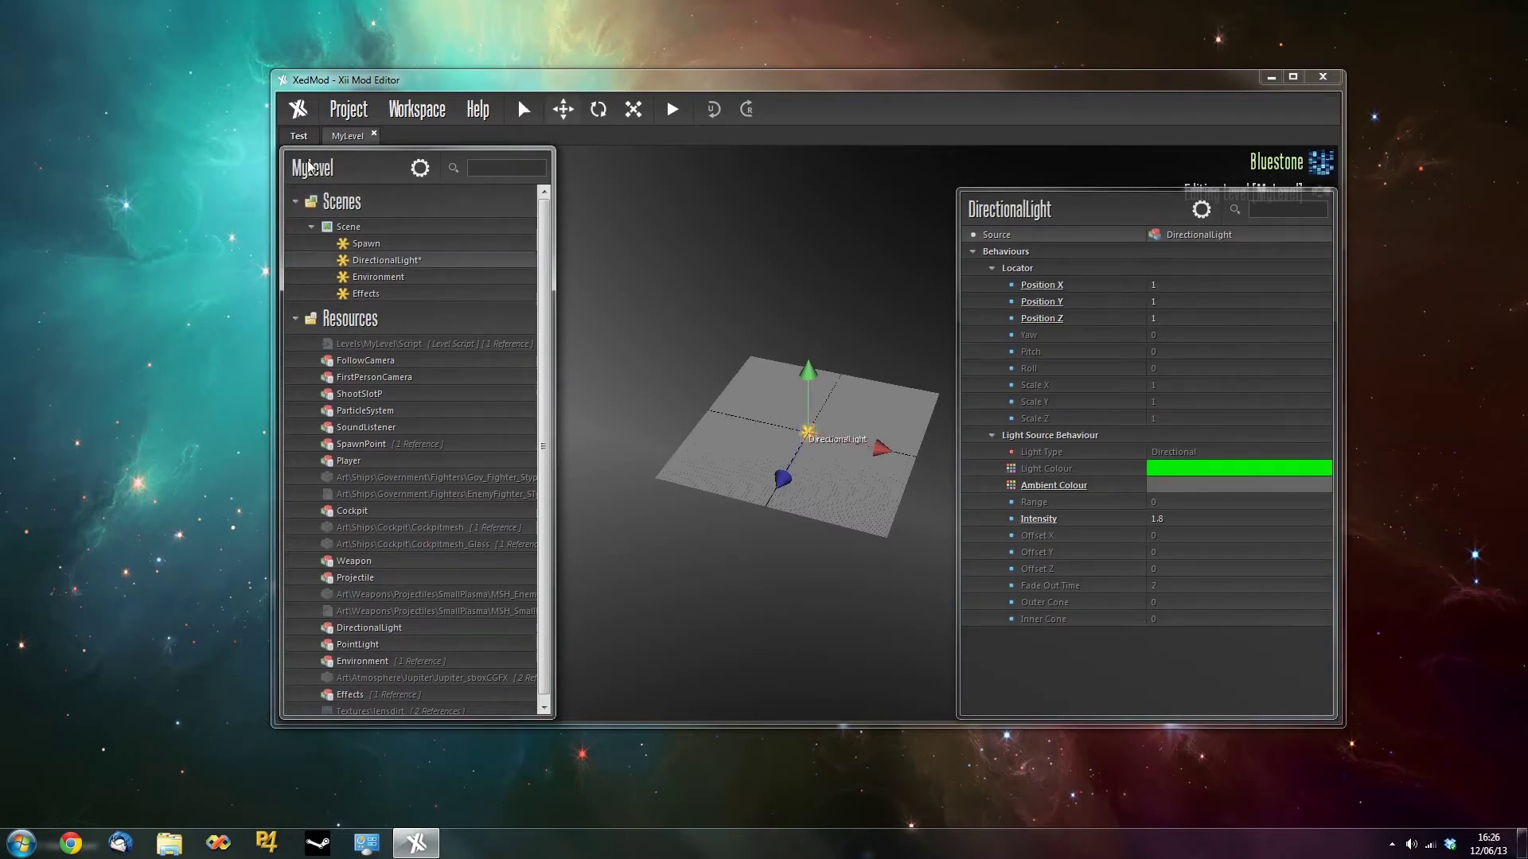
click(298, 136)
click(432, 511)
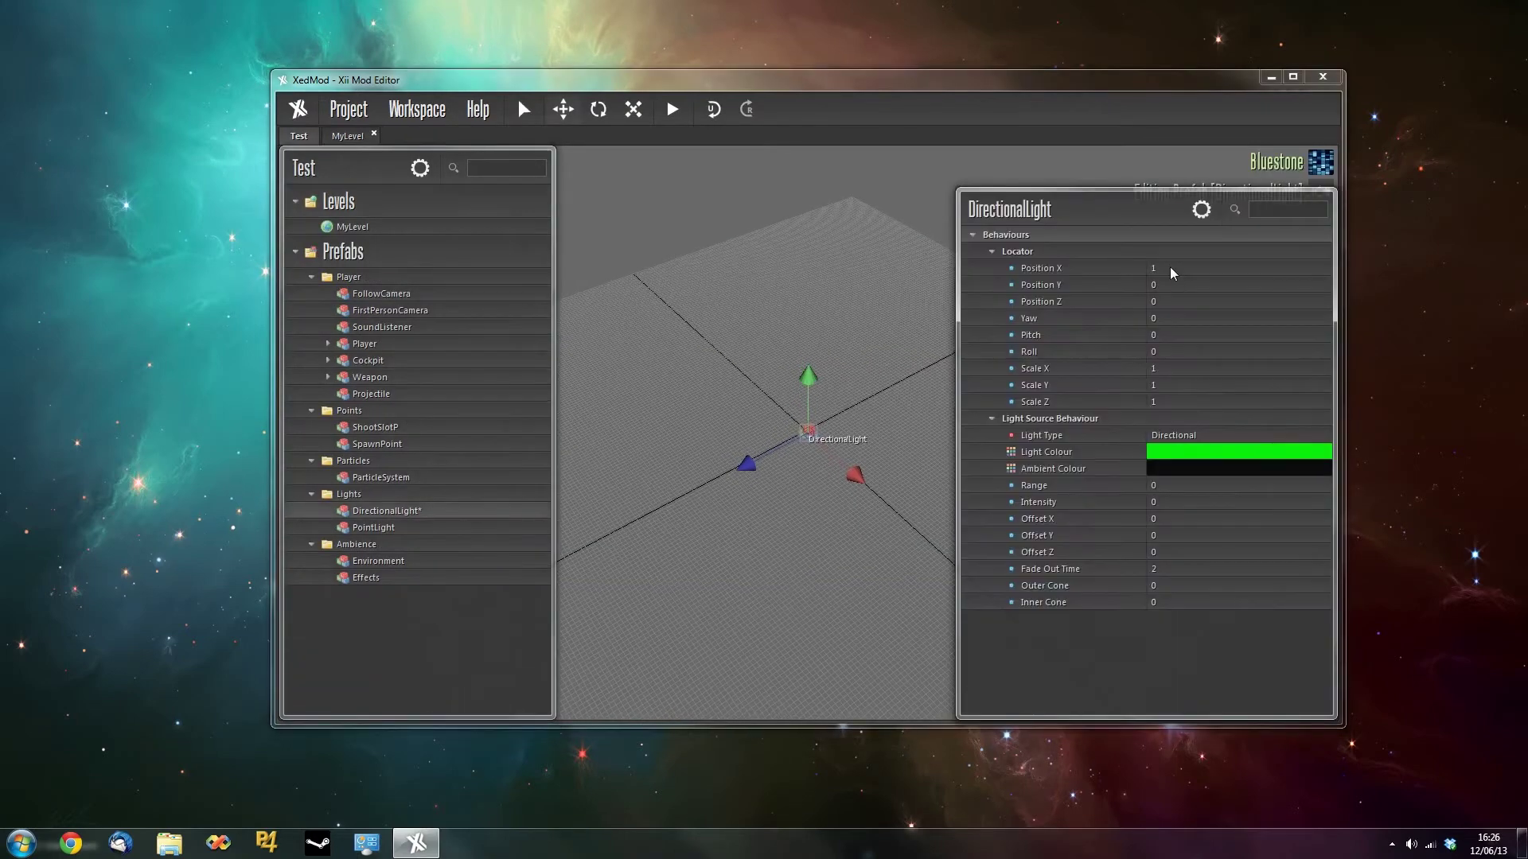
click(1170, 267)
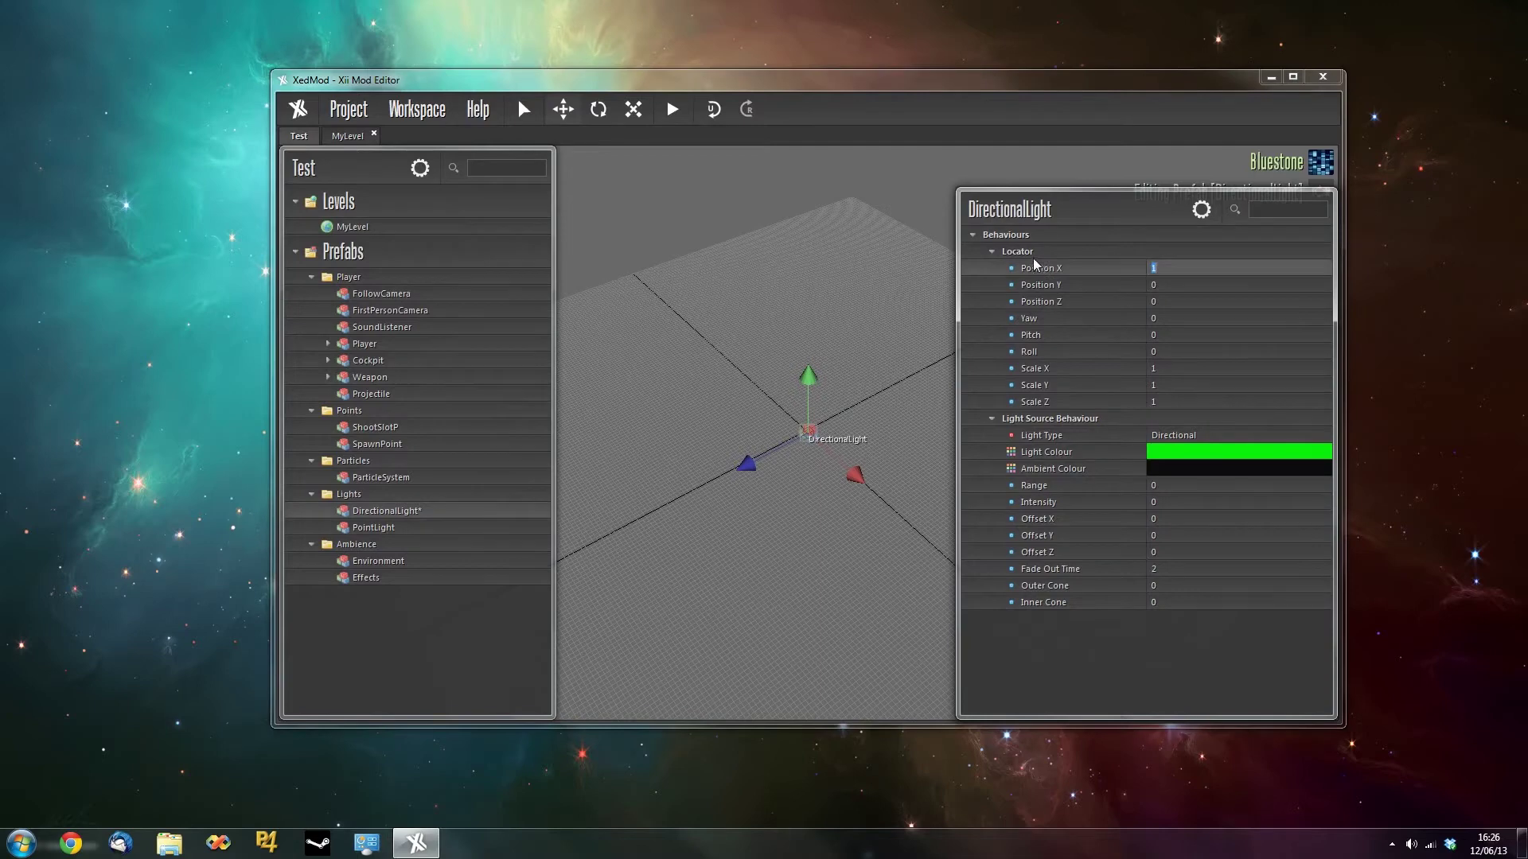
Remove the Scale X override on MyLevel's DirectionalLight.
click(347, 136)
click(370, 261)
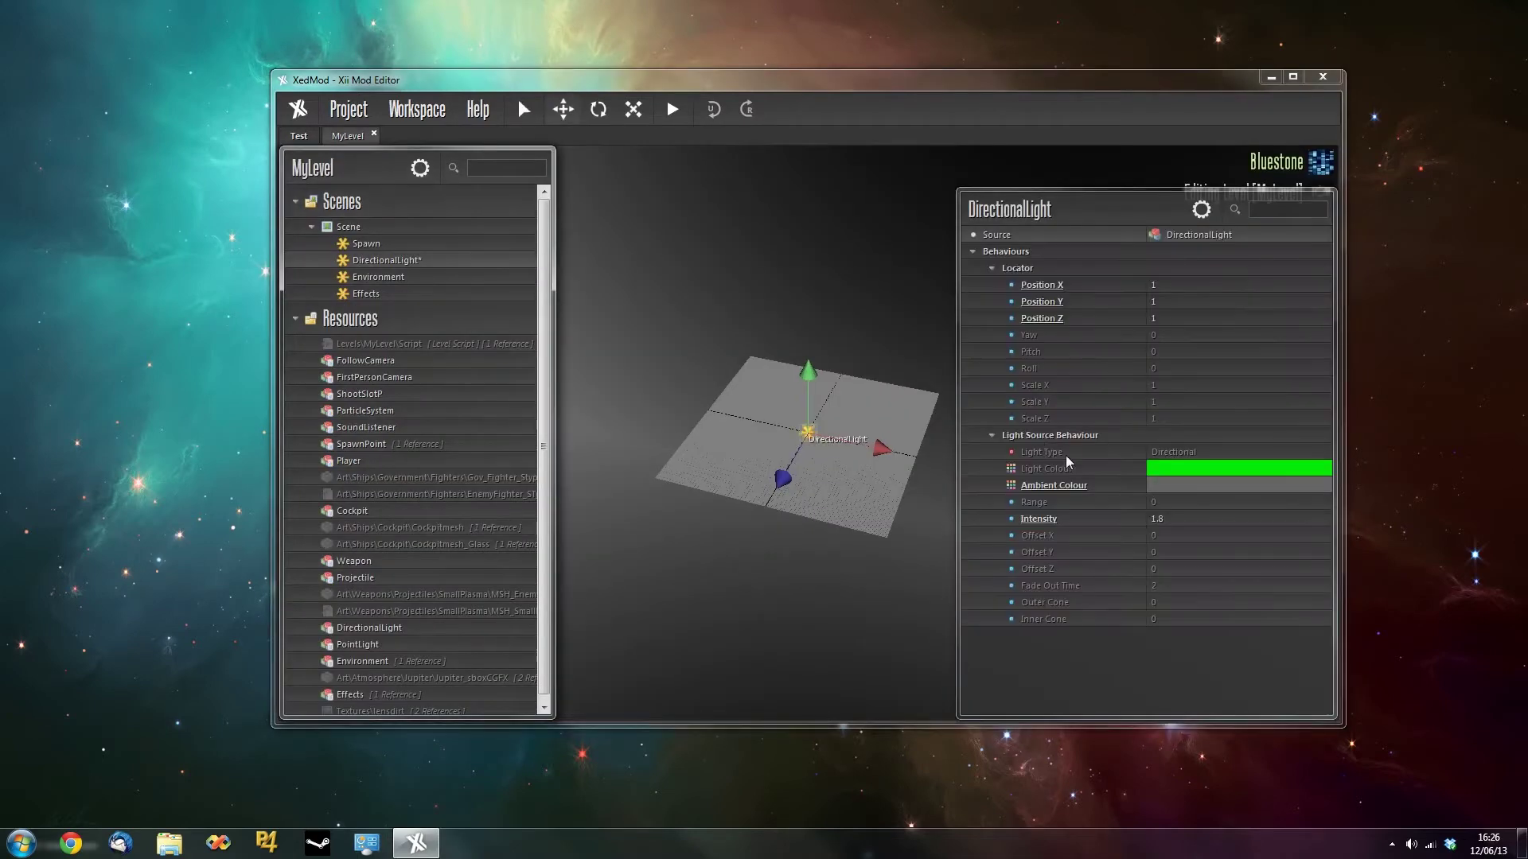
right_click(1067, 386)
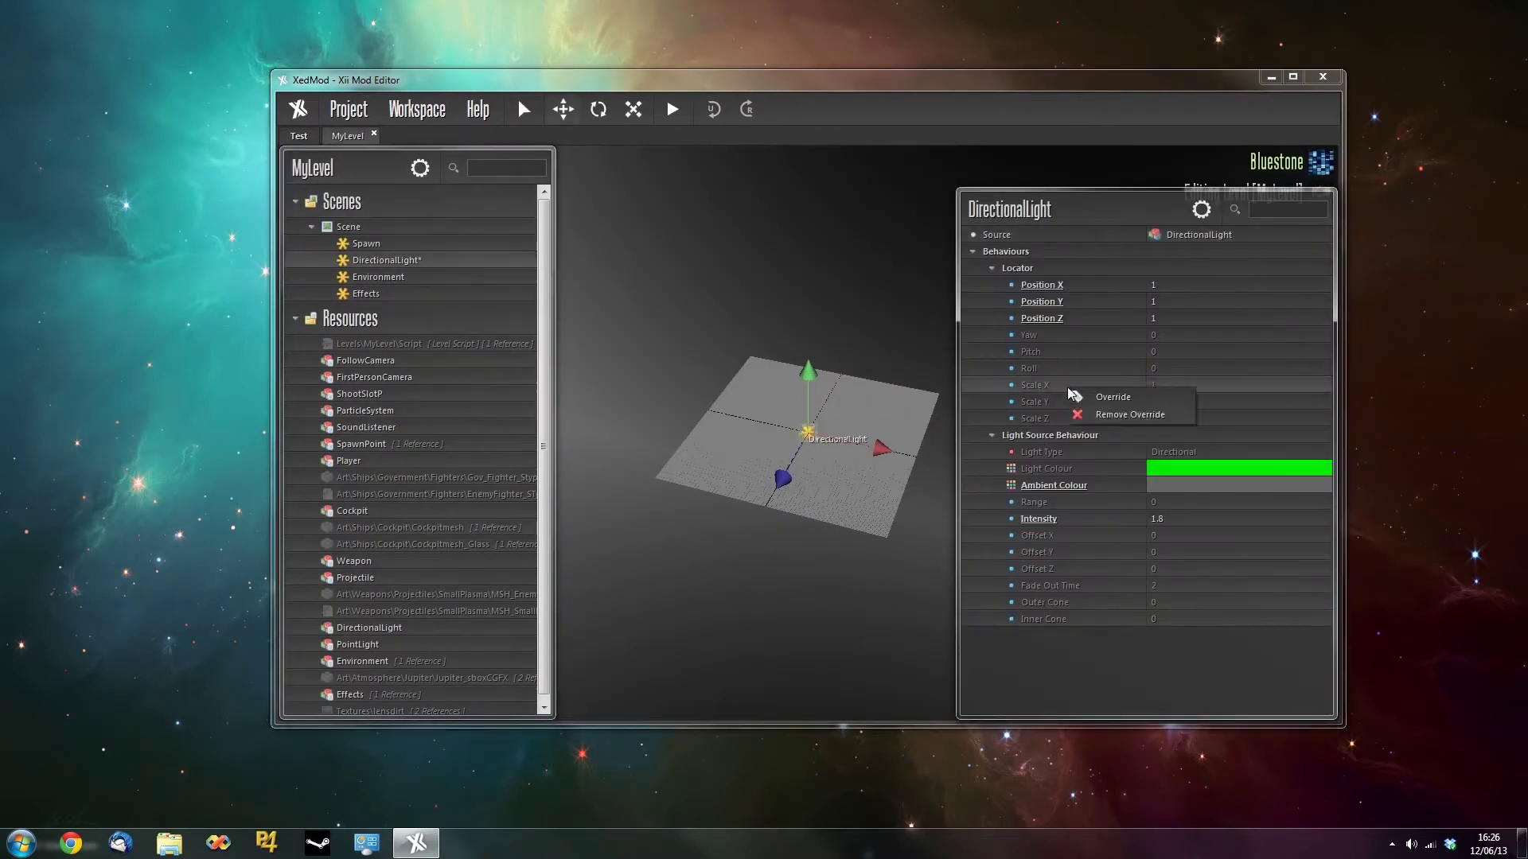
click(1110, 414)
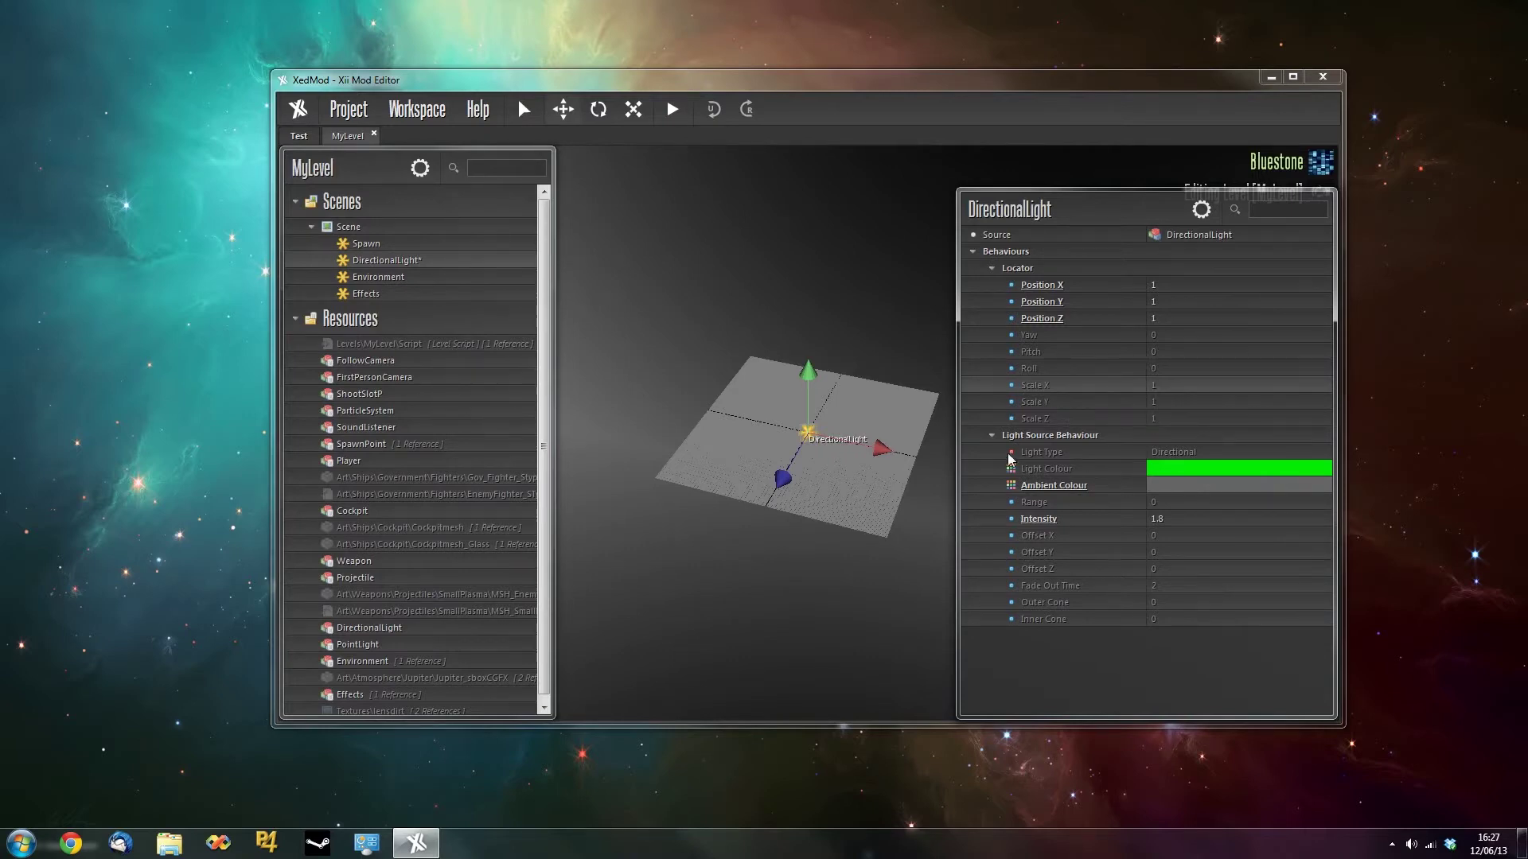
mouse_move(542, 279)
mouse_down()
mouse_move(533, 322)
mouse_move(539, 261)
mouse_up()
click(653, 317)
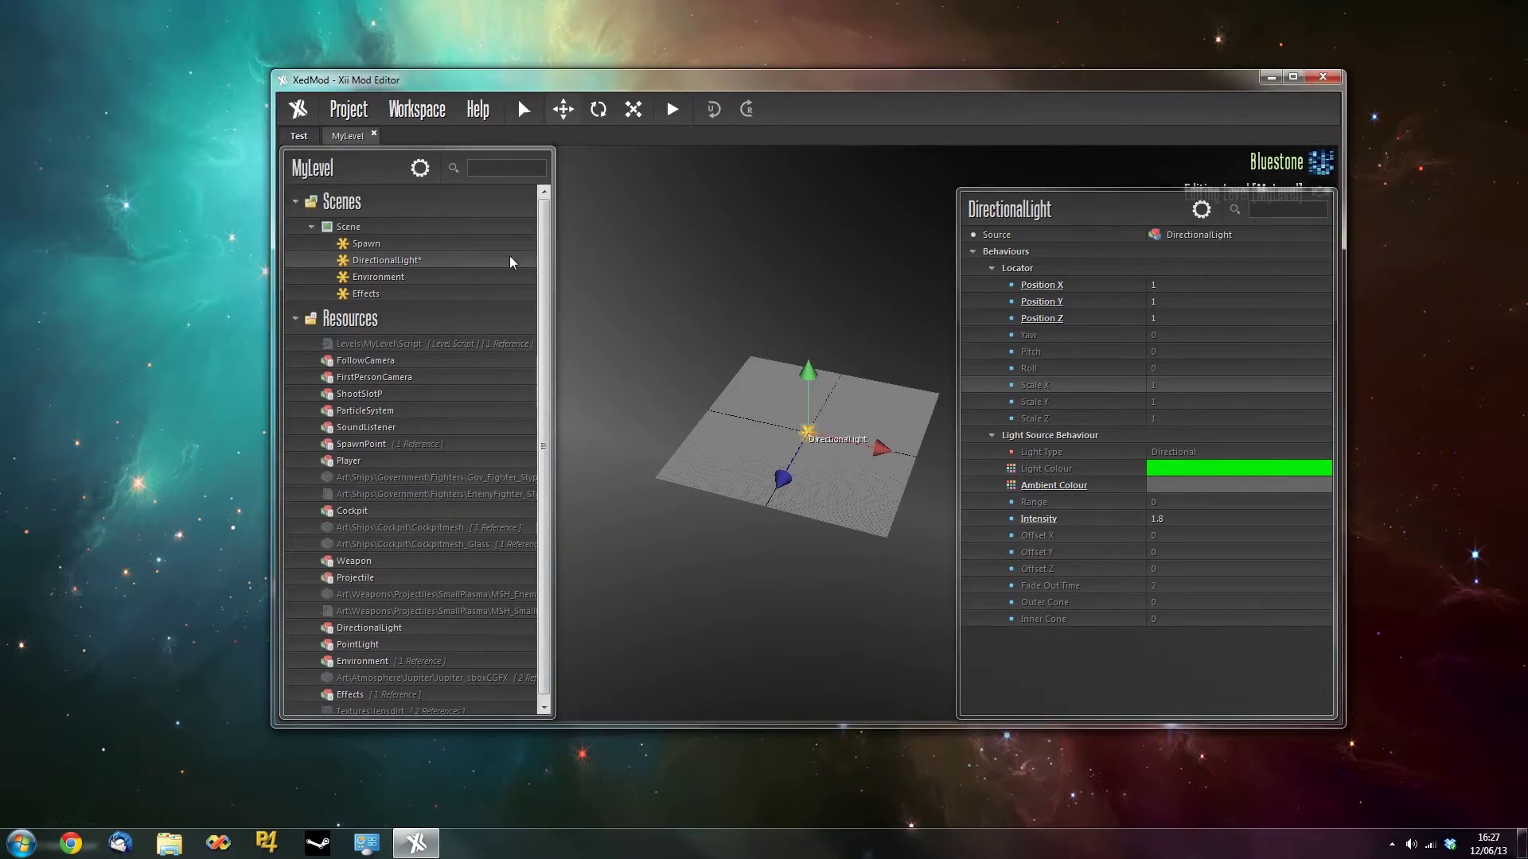
click(348, 110)
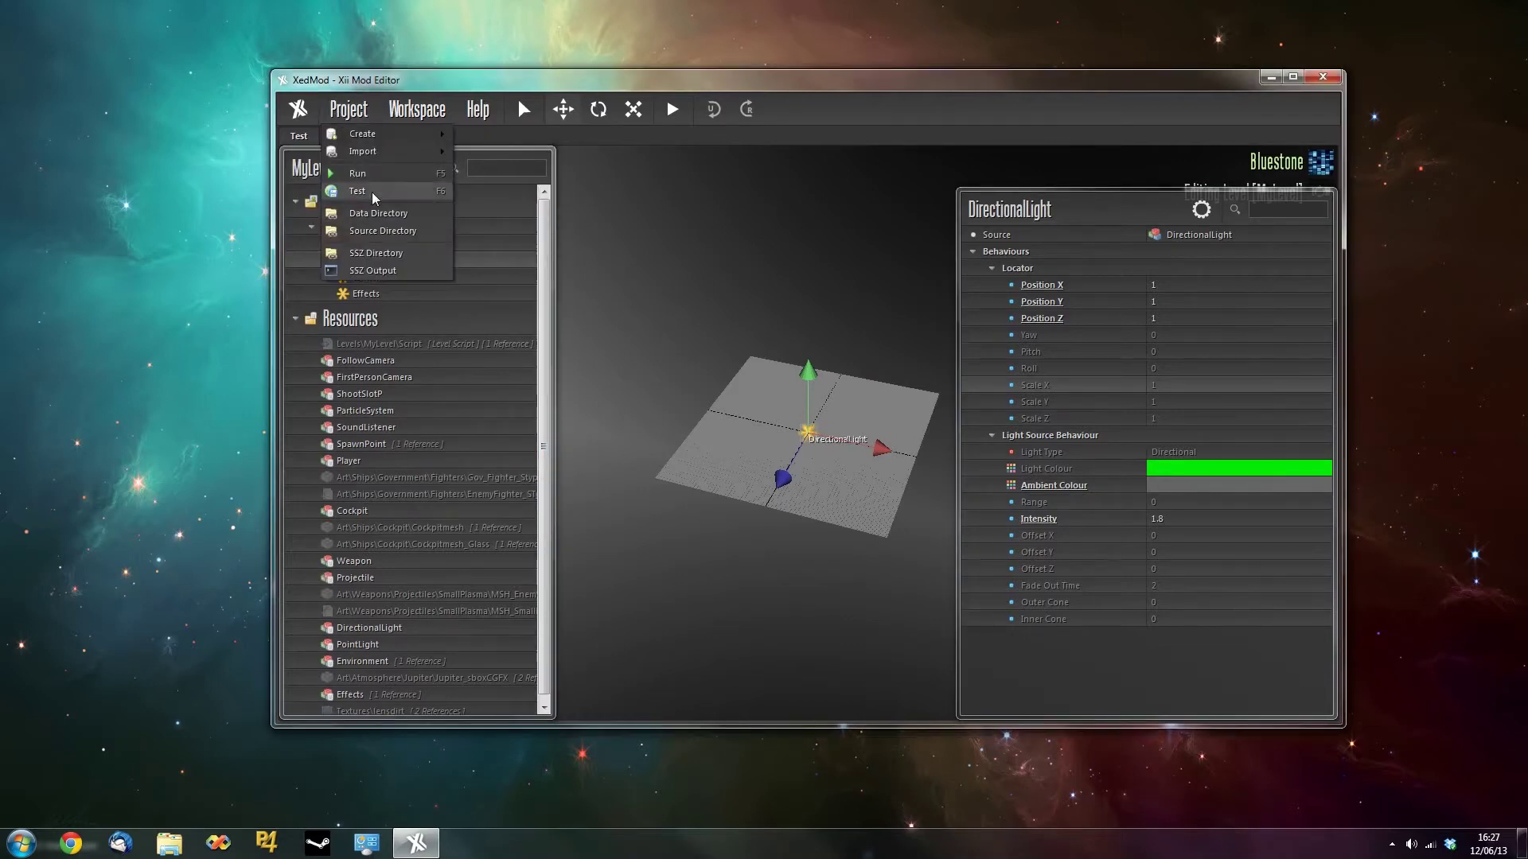
Run Project > Test to launch MyLevel in Strike Suit Zero.
click(372, 191)
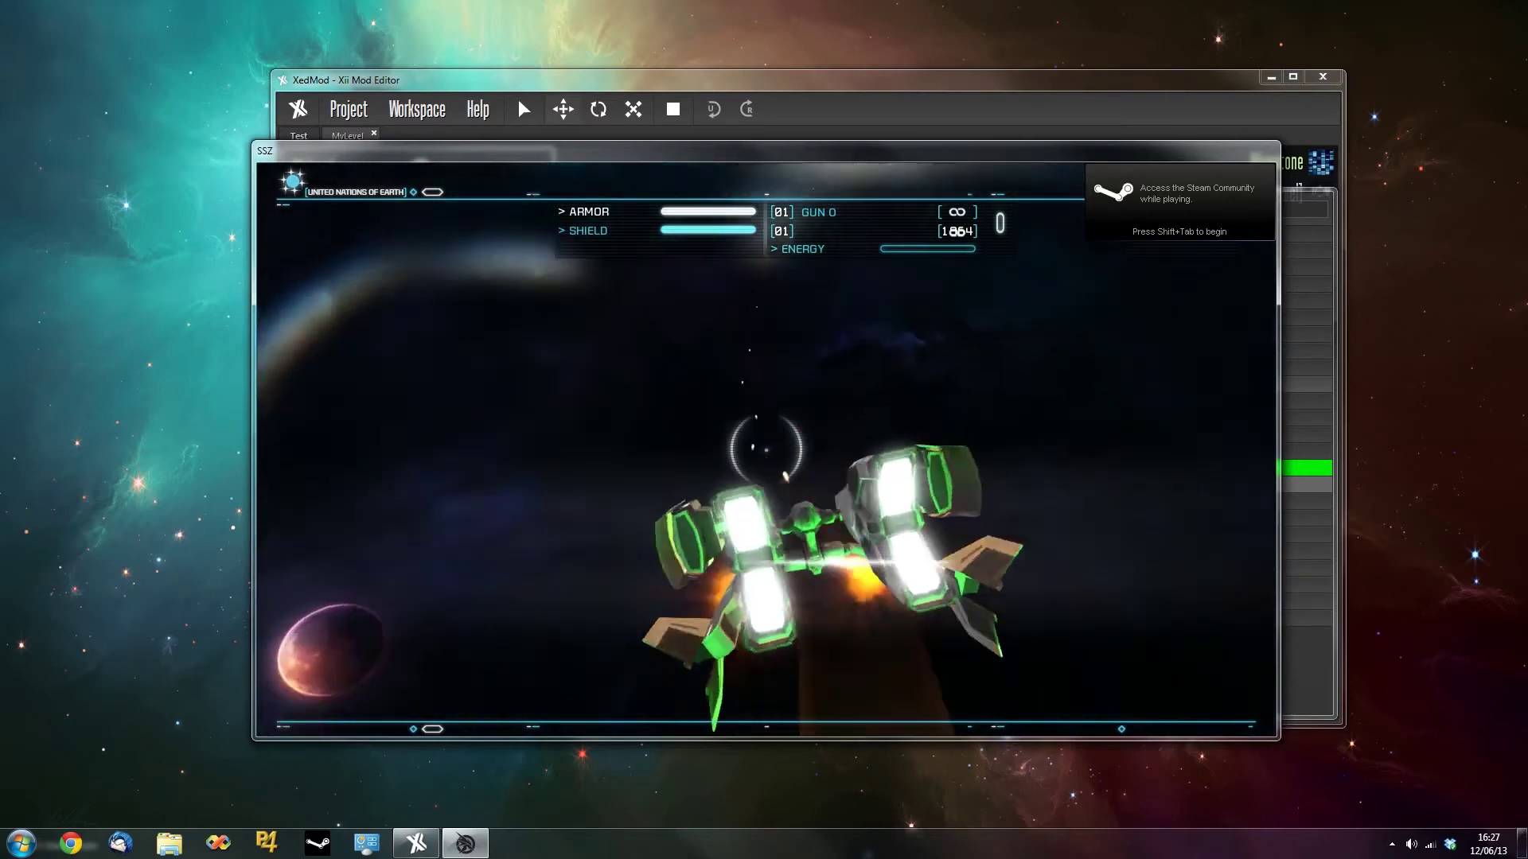
Bring XedMod back over the game and stop the running test.
click(775, 83)
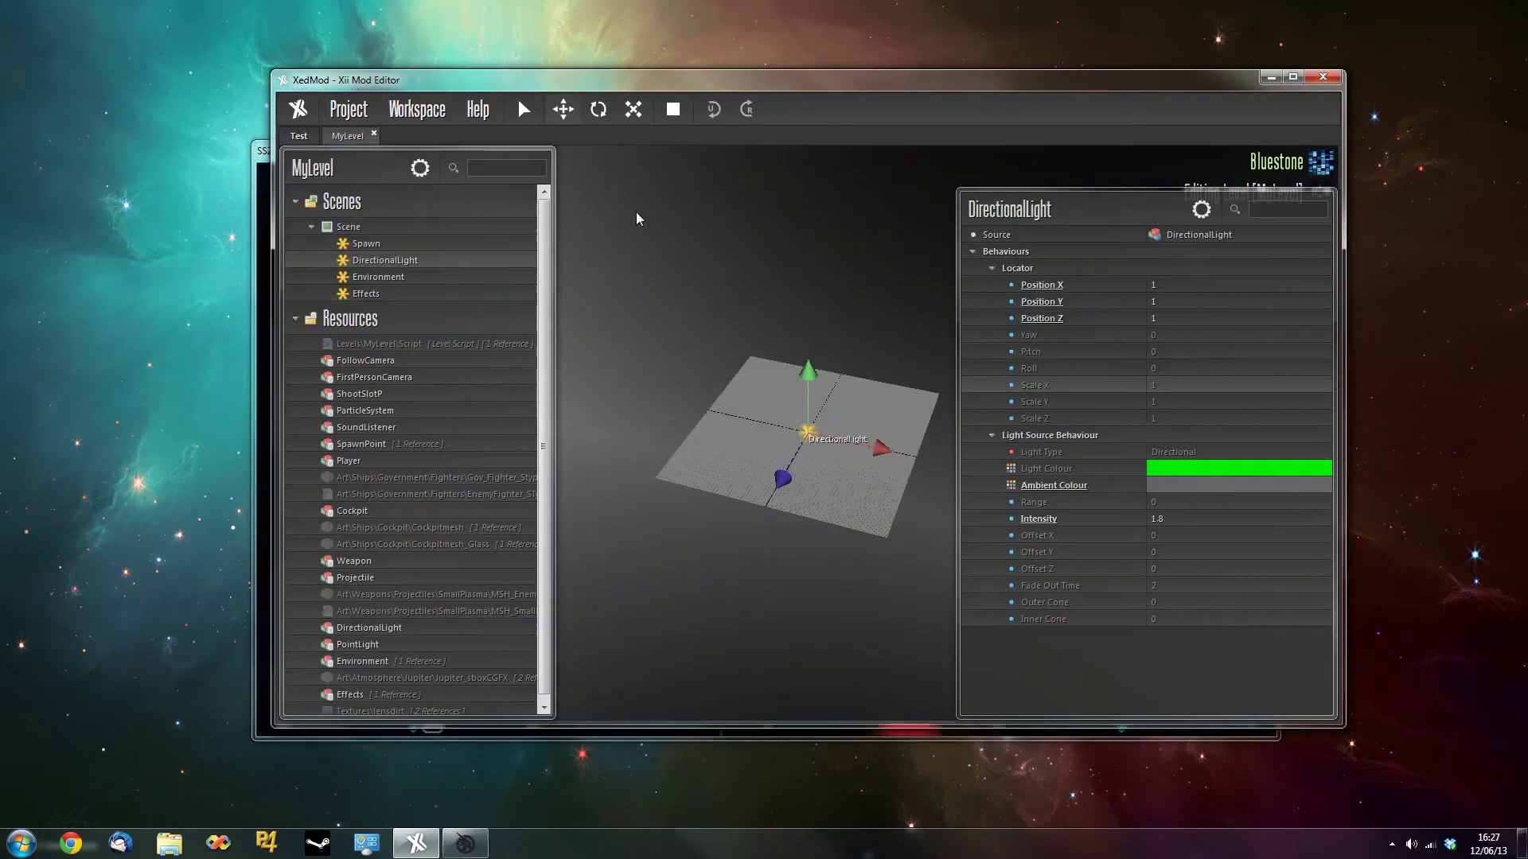
click(672, 109)
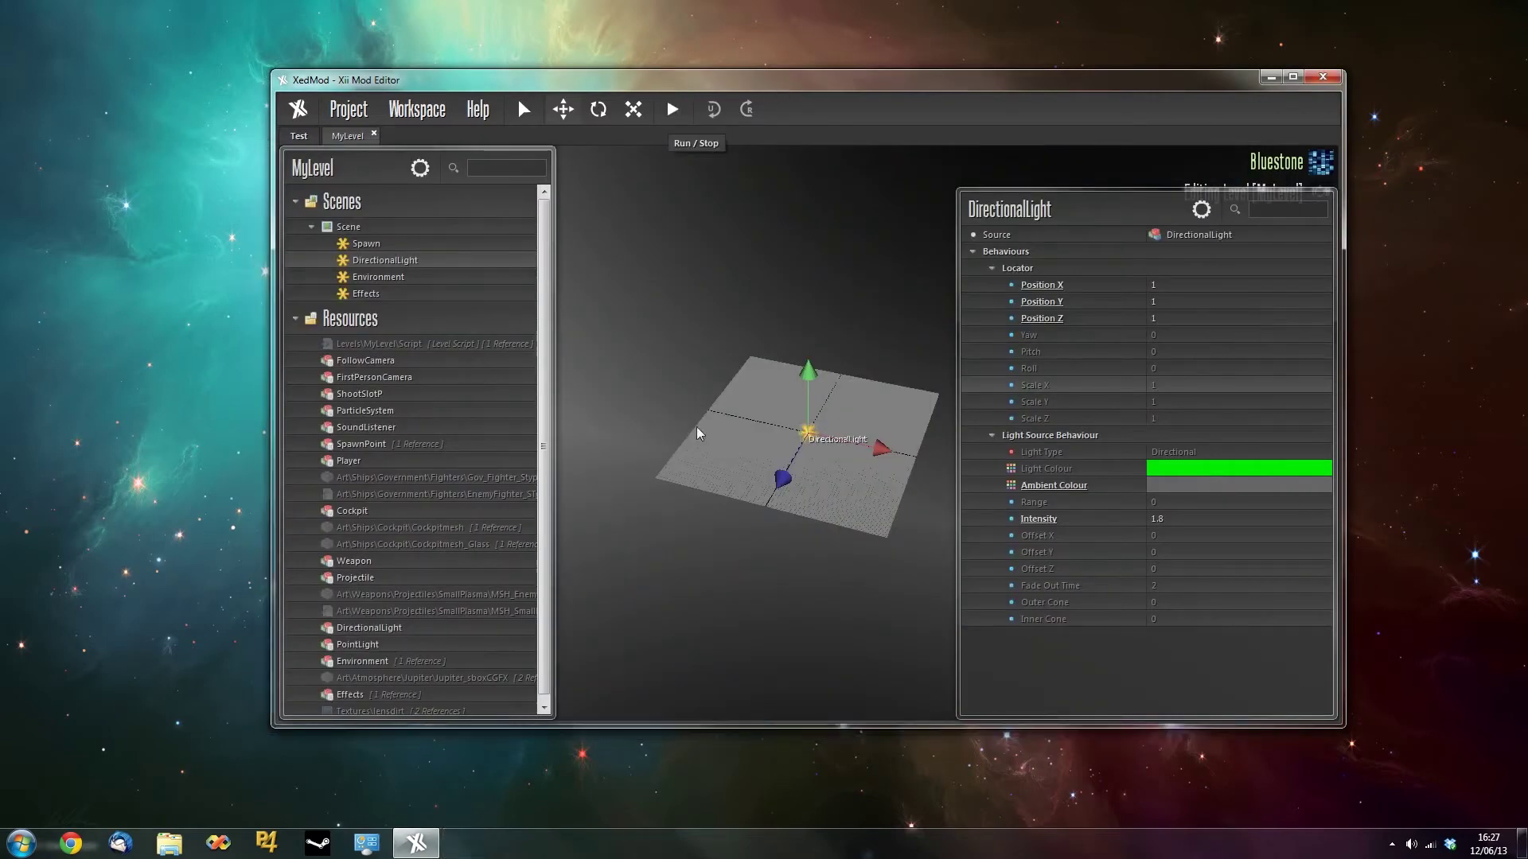
mouse_move(712, 644)
middle_down()
mouse_move(770, 641)
mouse_move(688, 634)
middle_up()
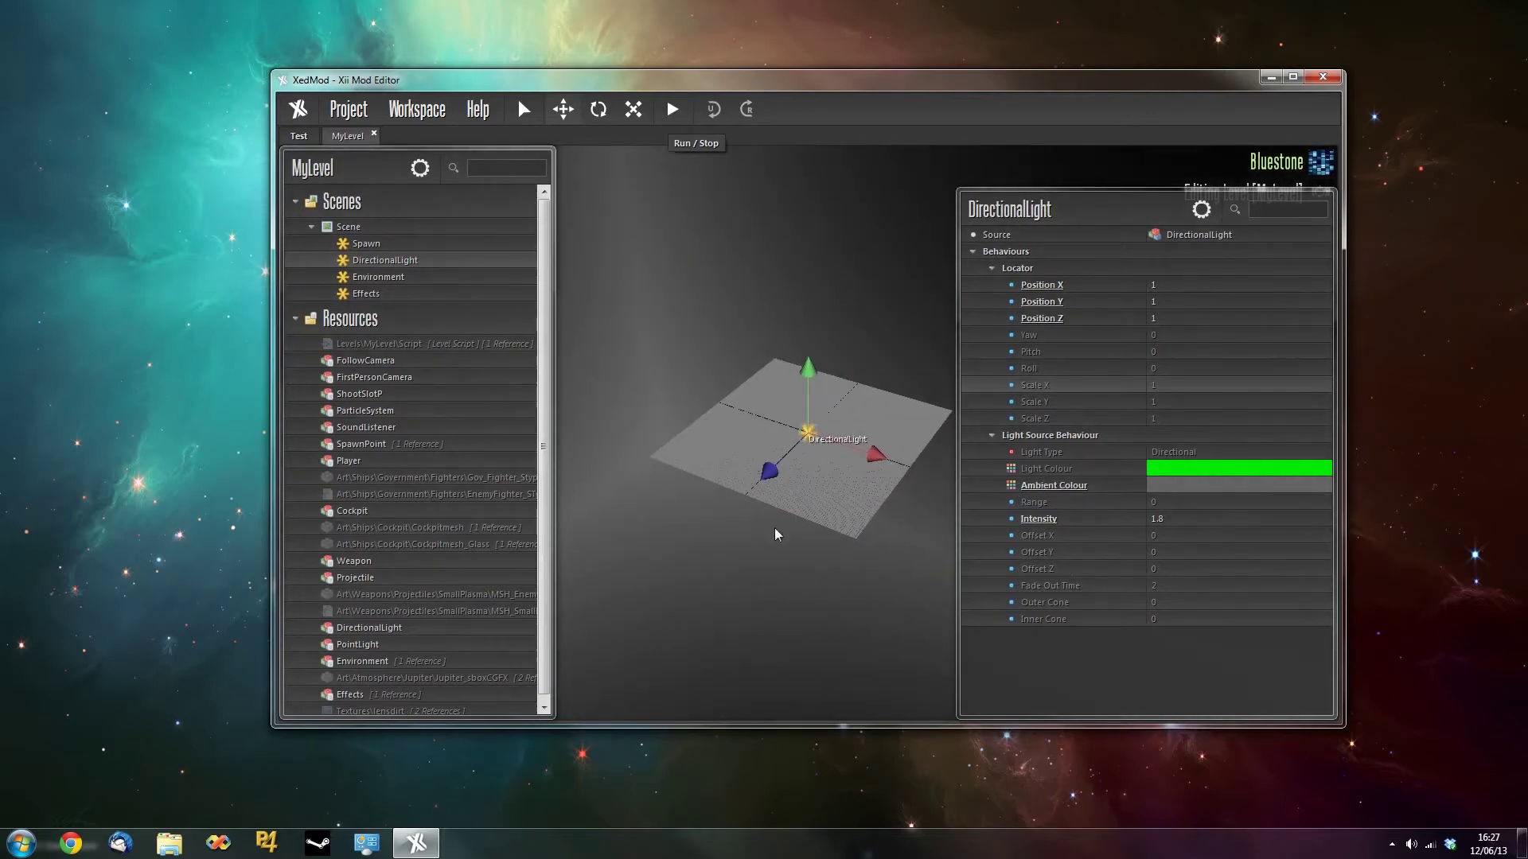
Override the level light's Light Colour and set it to magenta (EA00FF).
right_click(1061, 472)
click(1114, 491)
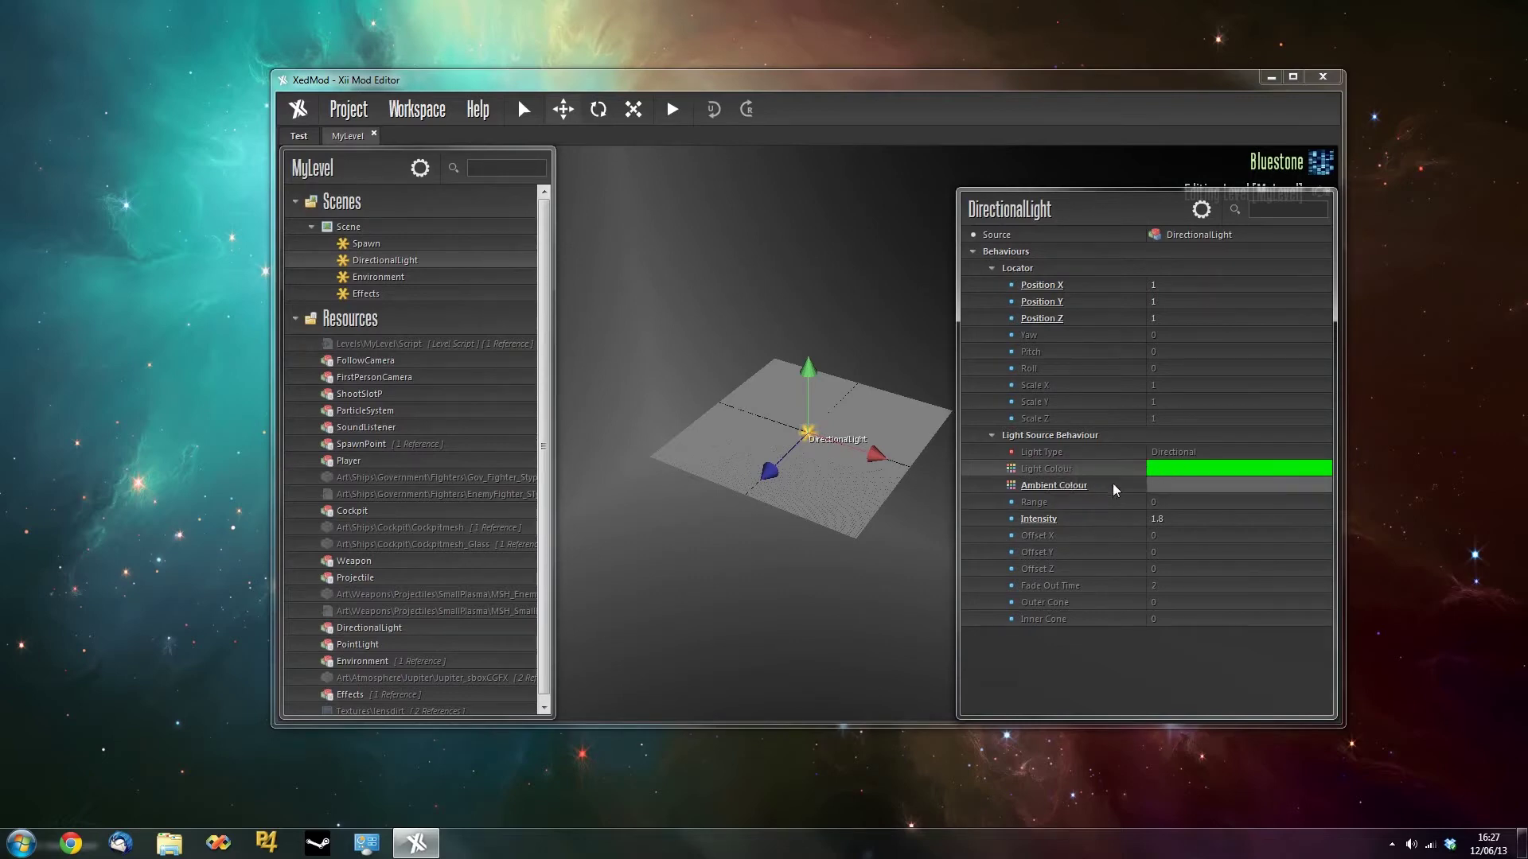
click(1217, 469)
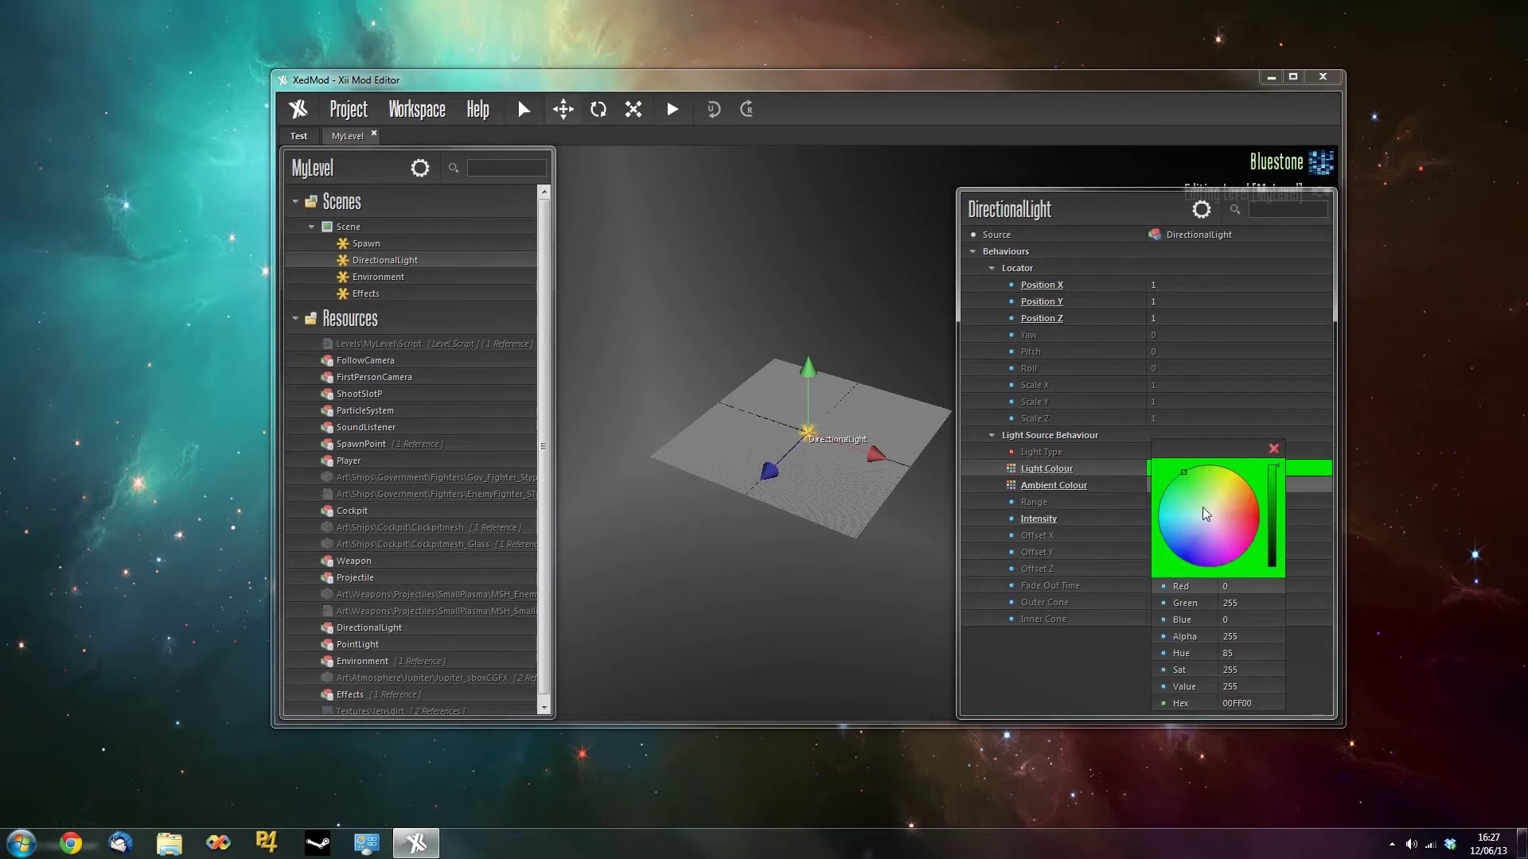
click(1222, 556)
mouse_move(1227, 558)
mouse_down()
mouse_move(1247, 511)
mouse_move(1212, 533)
mouse_move(1236, 574)
mouse_move(1272, 582)
mouse_move(1268, 606)
mouse_up()
click(1074, 470)
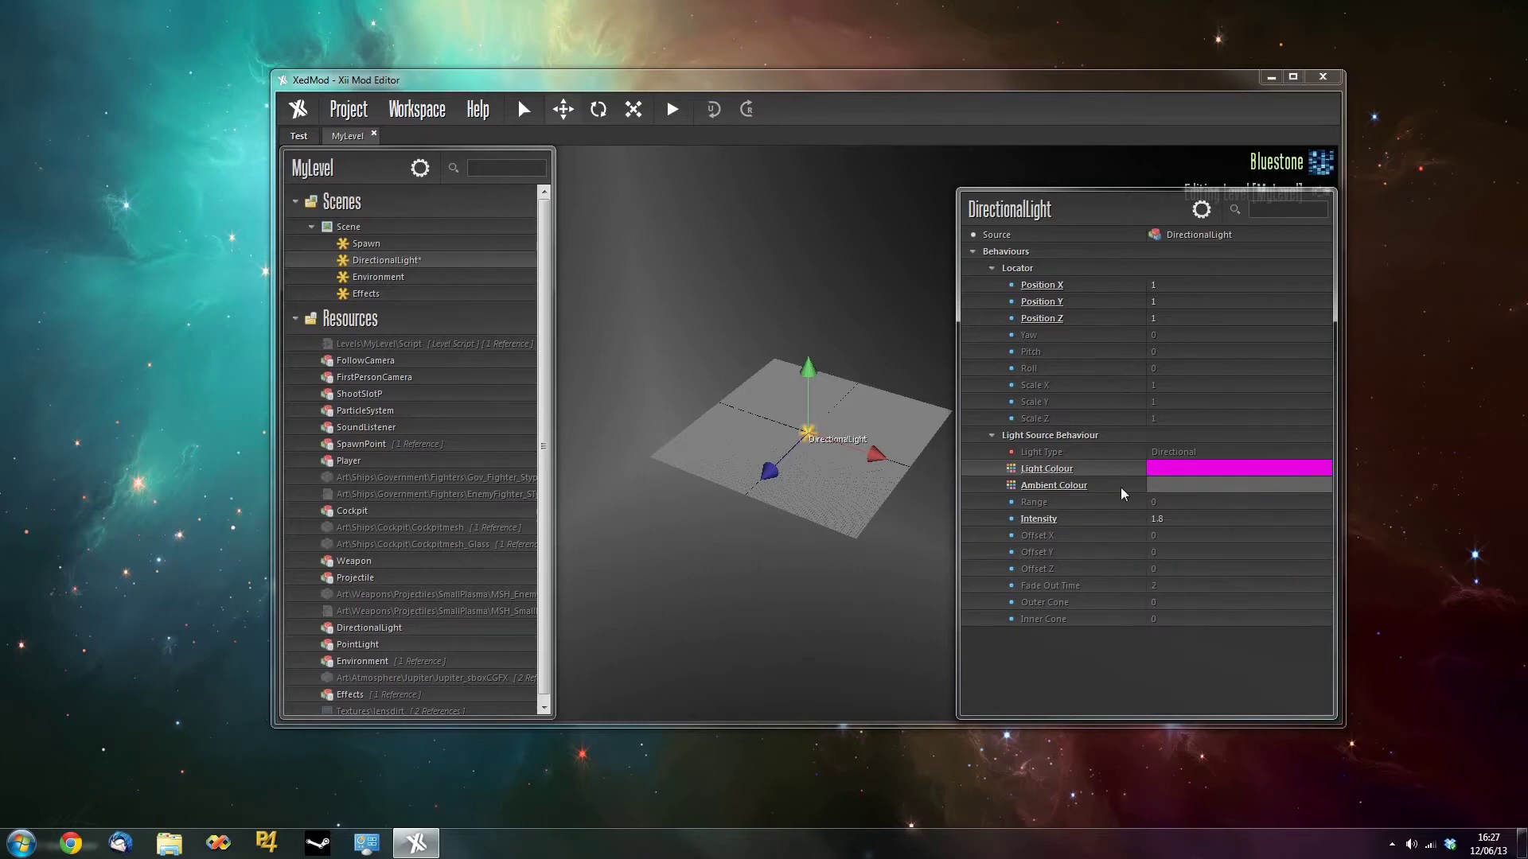
middle_drag(630, 565, 774, 569)
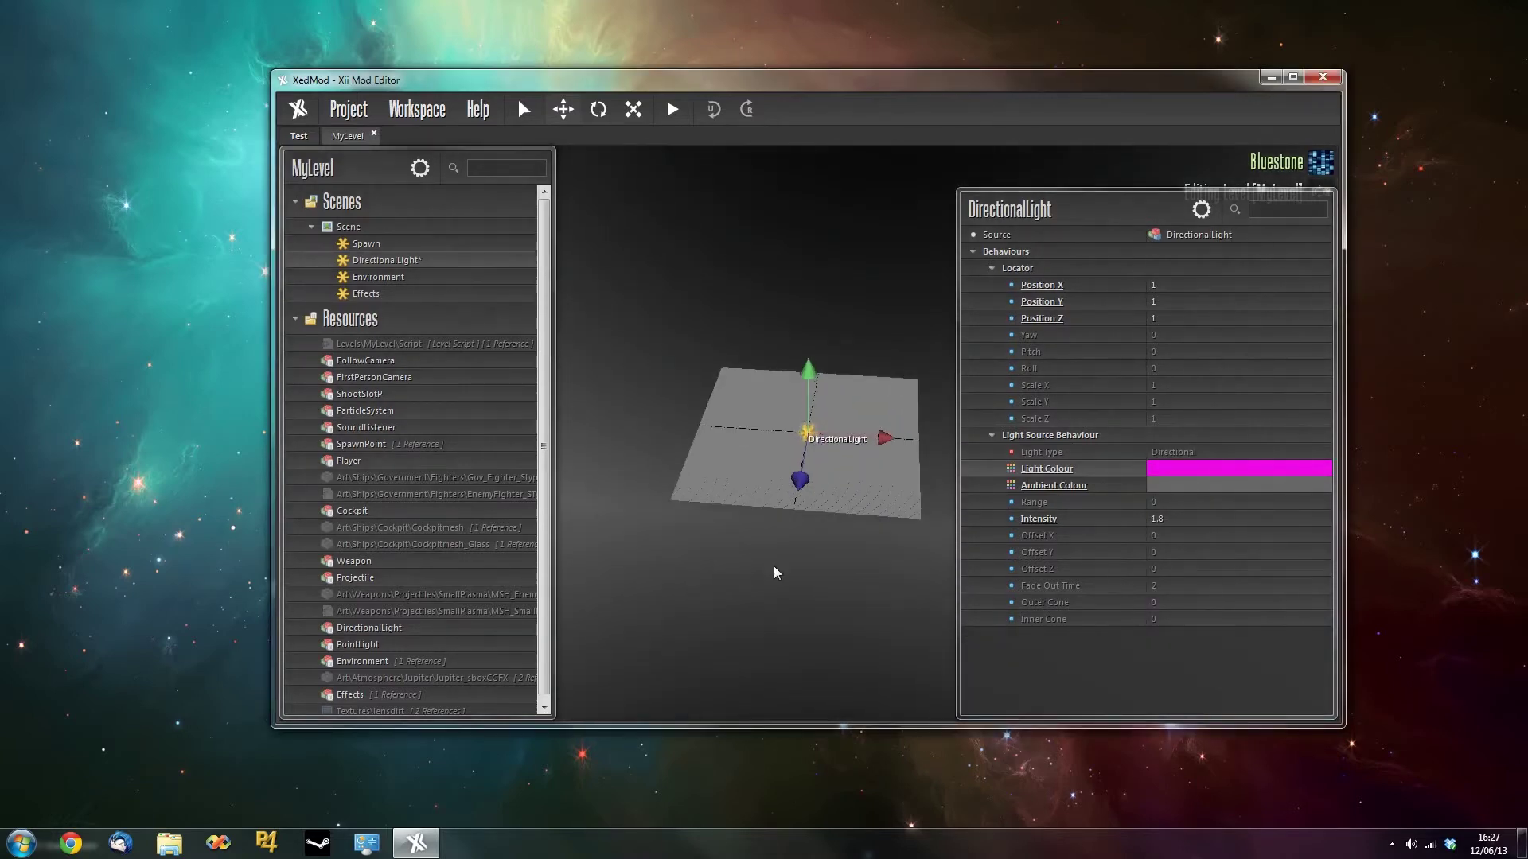
scroll(840, 592, up, 5)
scroll(841, 592, up, 3)
middle_drag(845, 606, 806, 623)
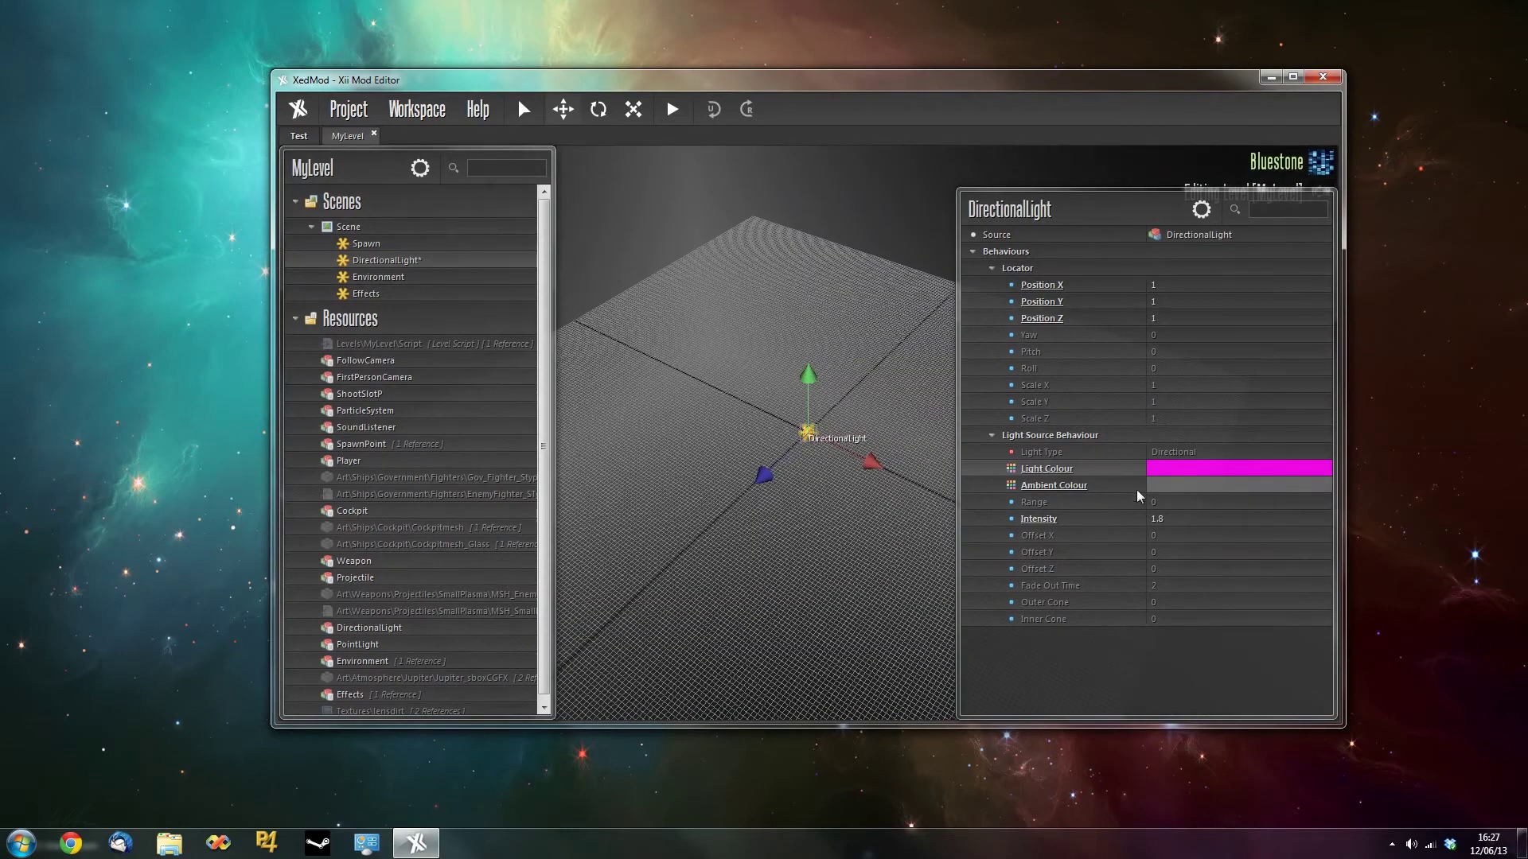
Compare against the green source prefab, then reselect DirectionalLight in MyLevel.
double_click(1190, 236)
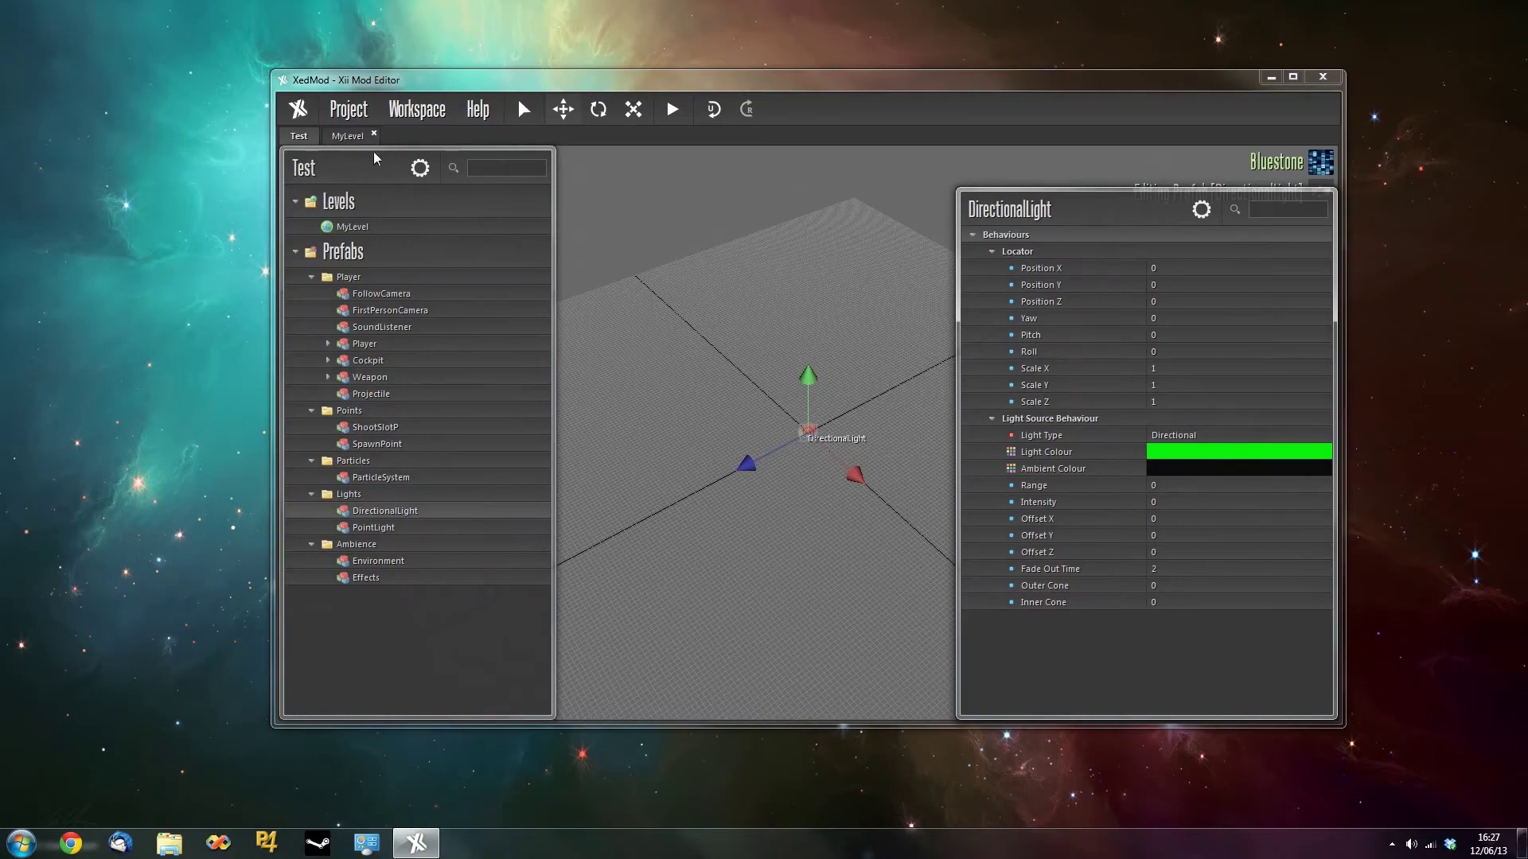
click(348, 139)
click(396, 261)
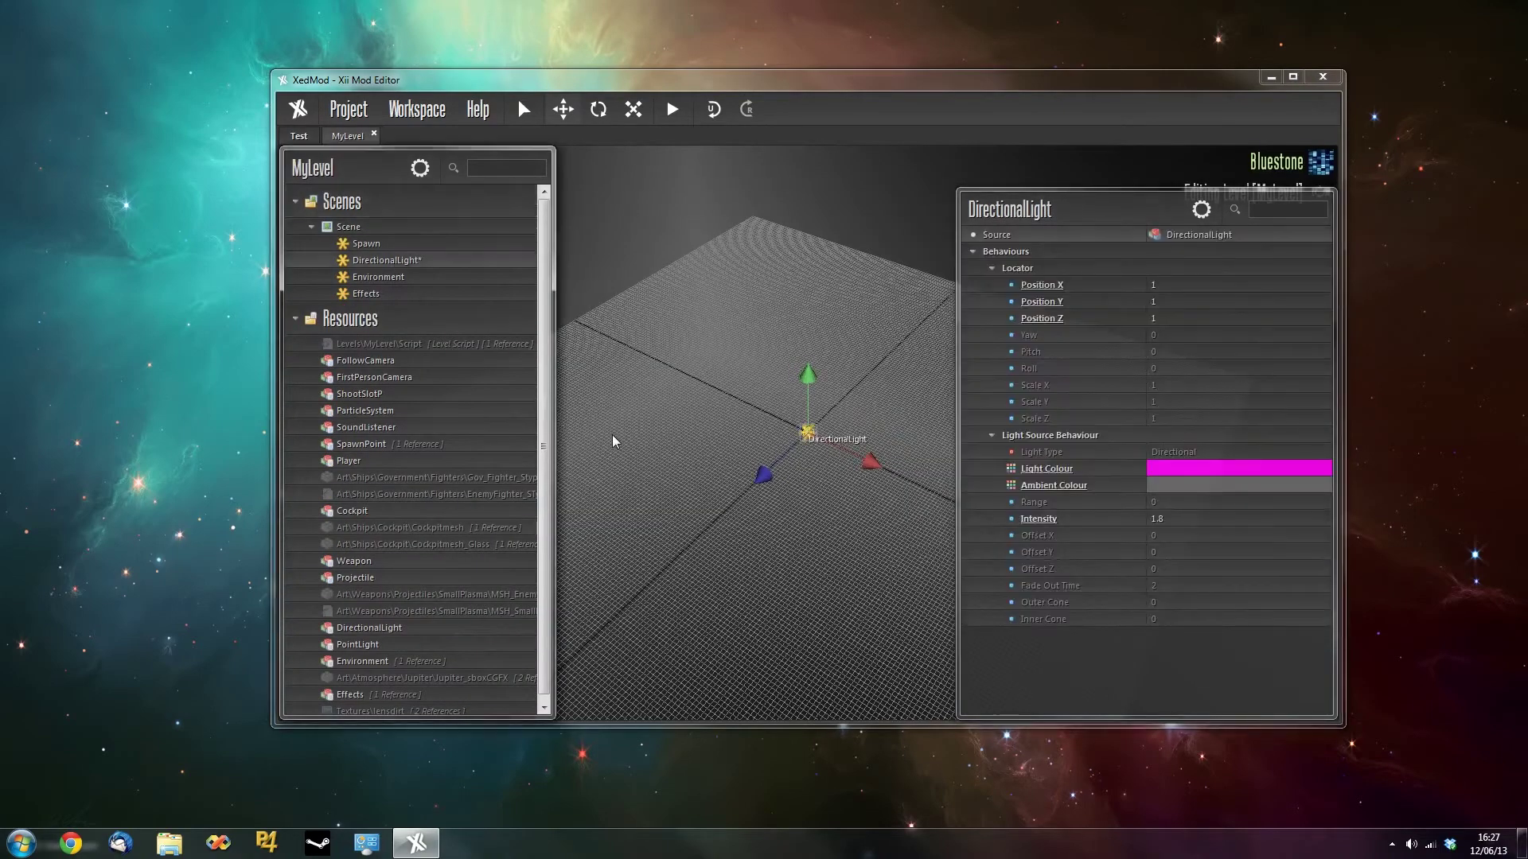
key(F5)
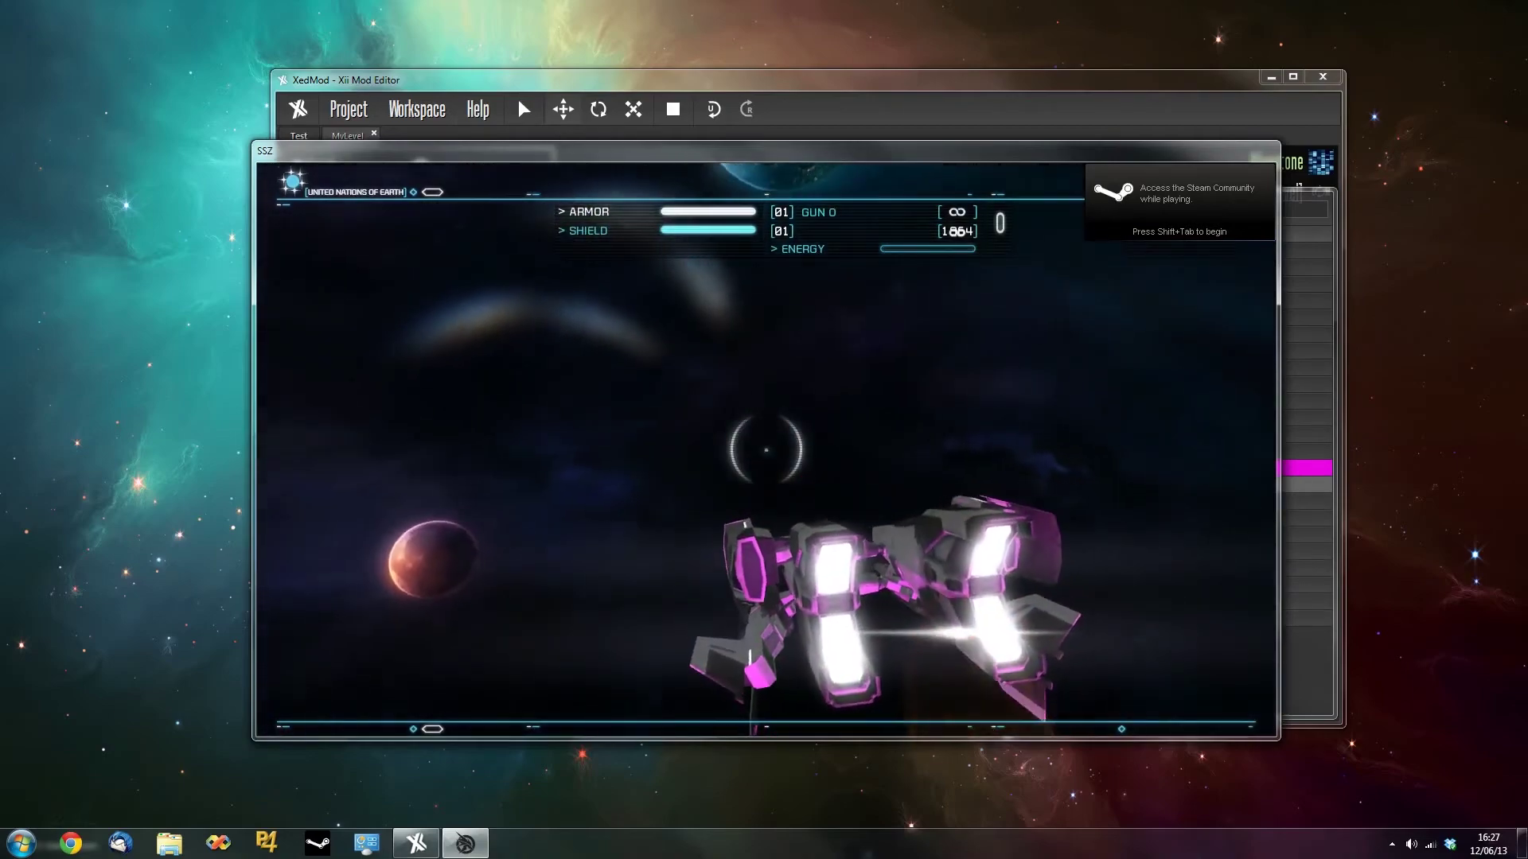
click(673, 110)
middle_drag(688, 591, 802, 595)
scroll(747, 587, up, 5)
scroll(747, 587, up, 5)
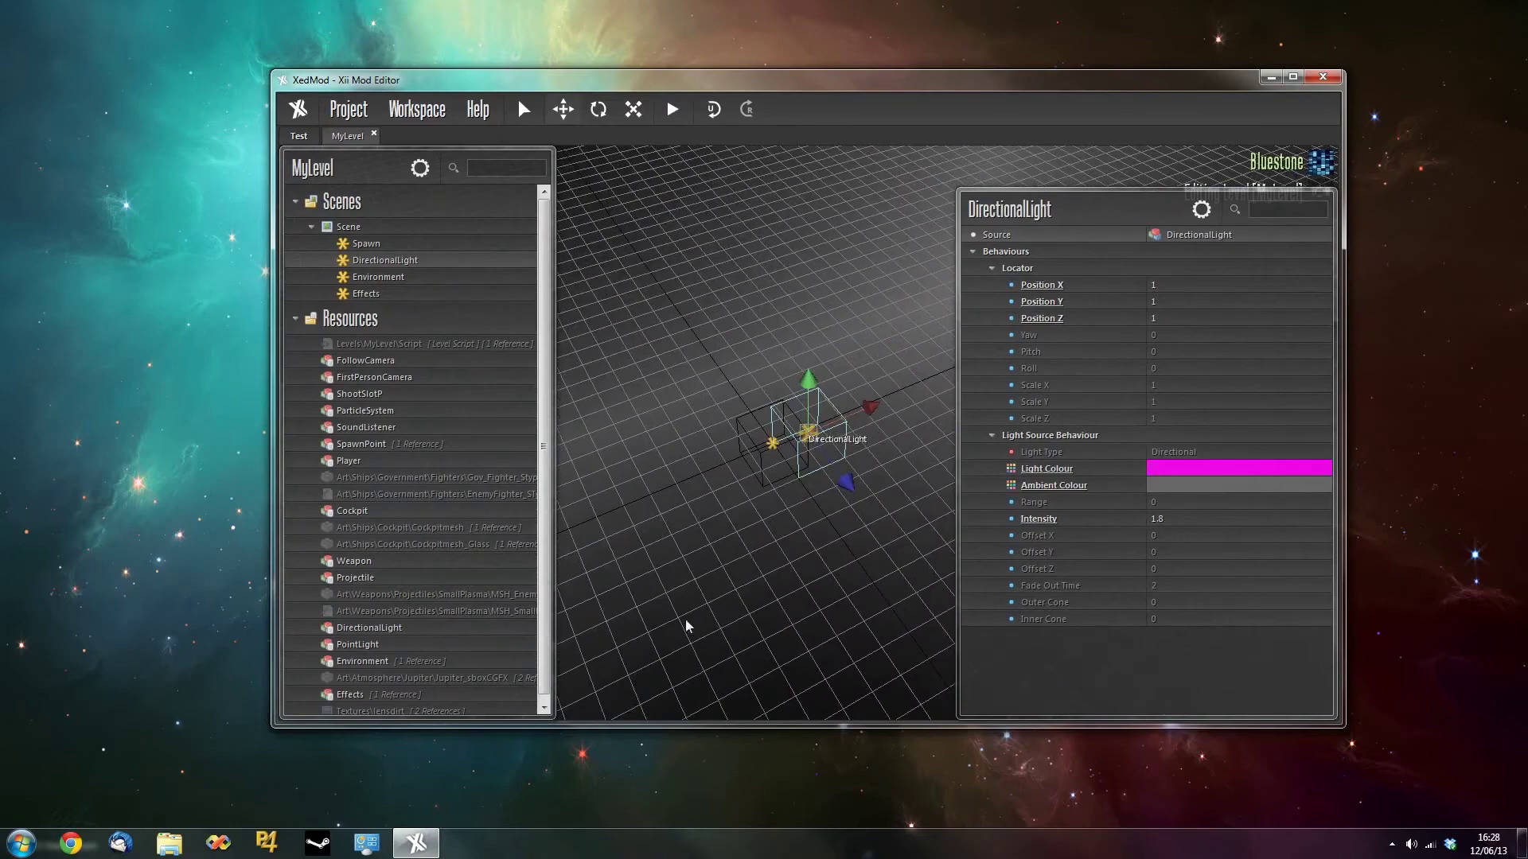
middle_drag(685, 620, 762, 615)
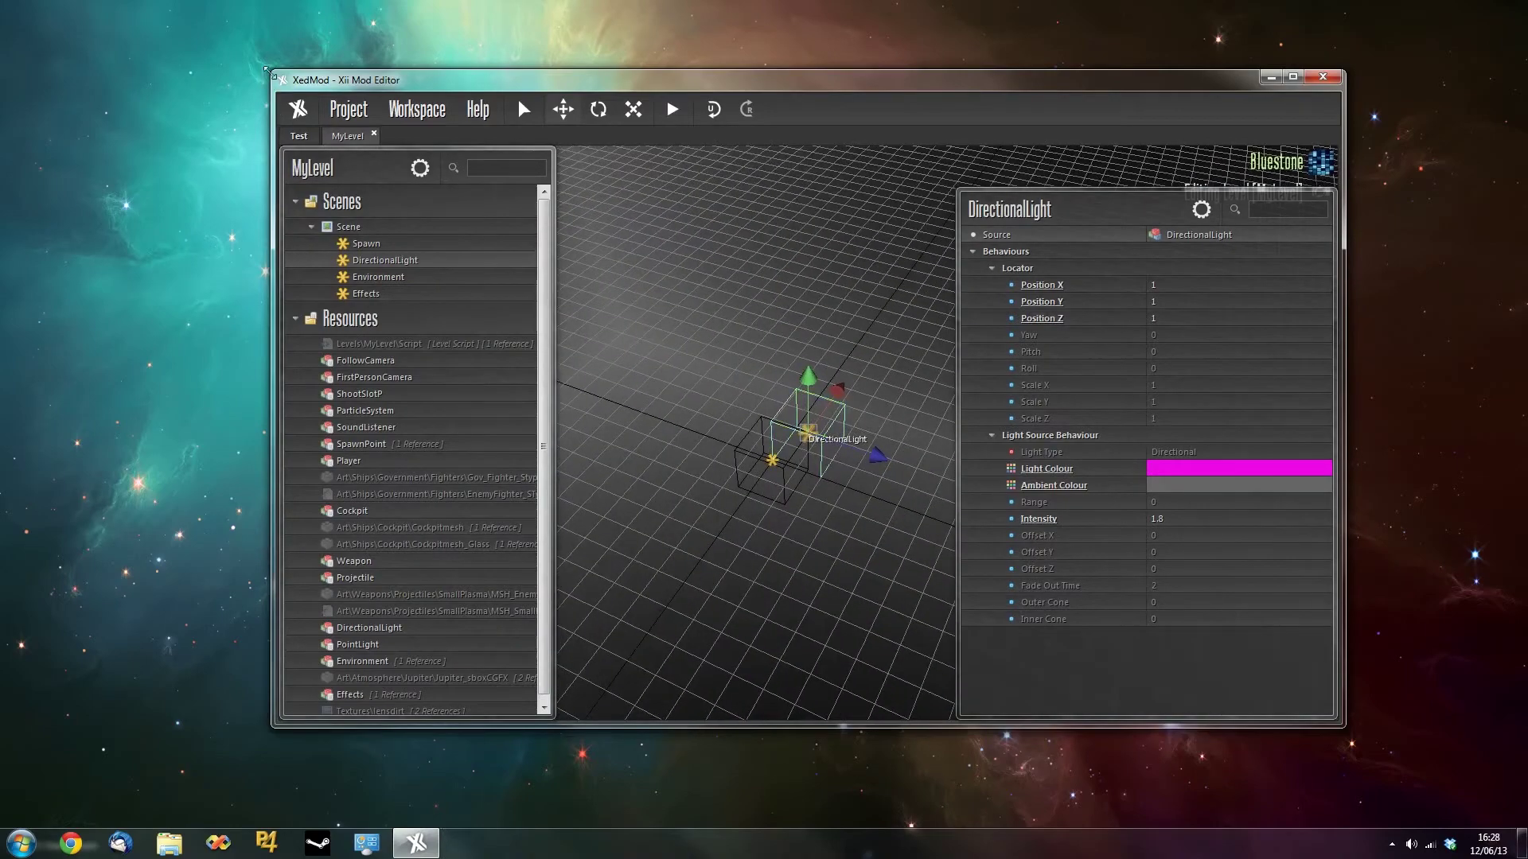
Drag the window's top-left corner outward and orbit the view around the DirectionalLight gizmo.
drag(271, 71, 162, 49)
middle_drag(811, 614, 756, 586)
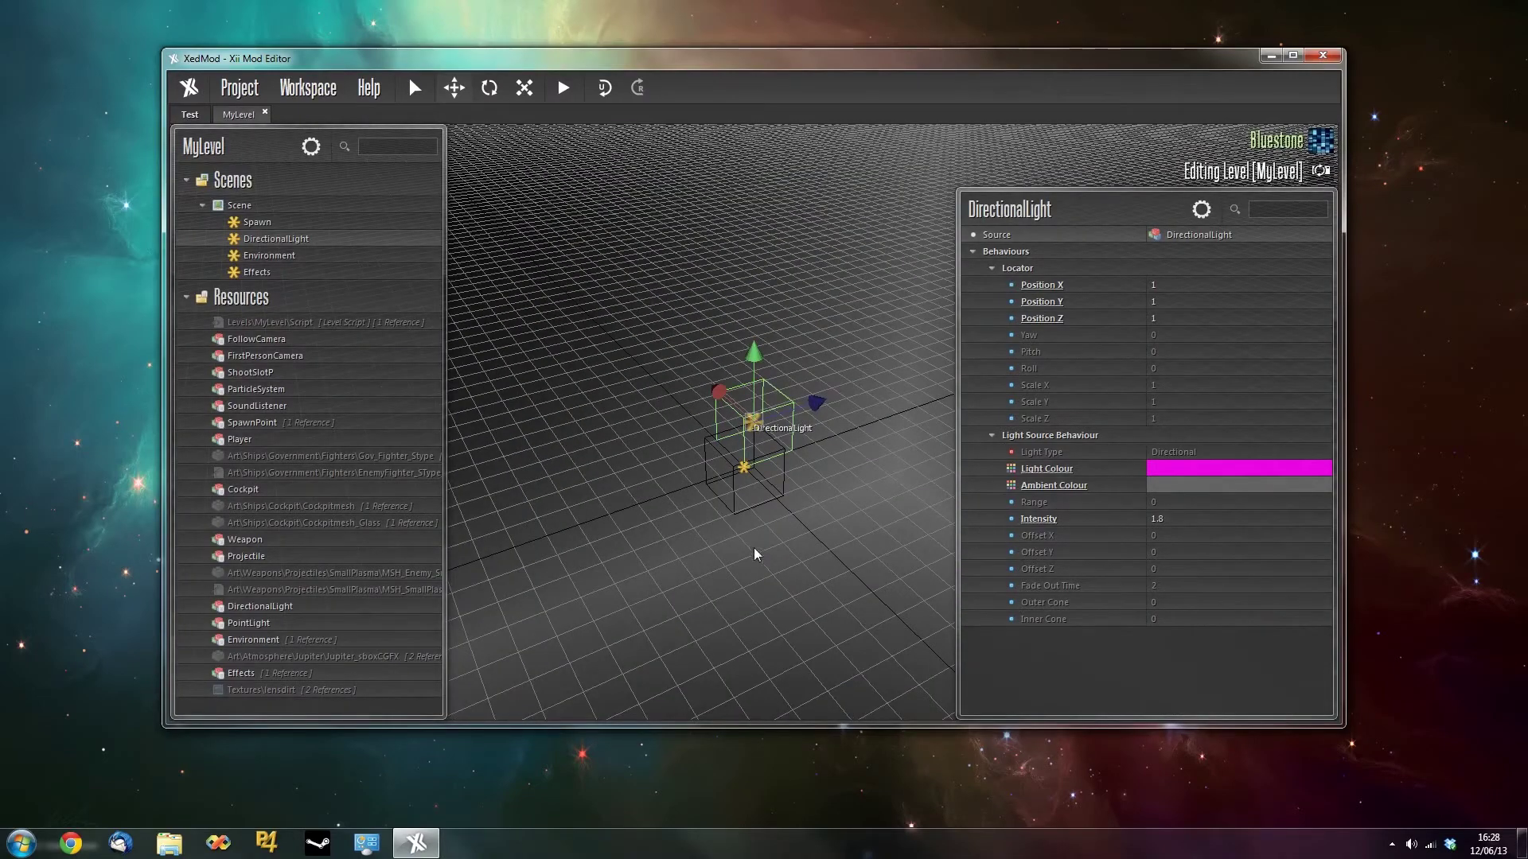
middle_drag(791, 604, 727, 593)
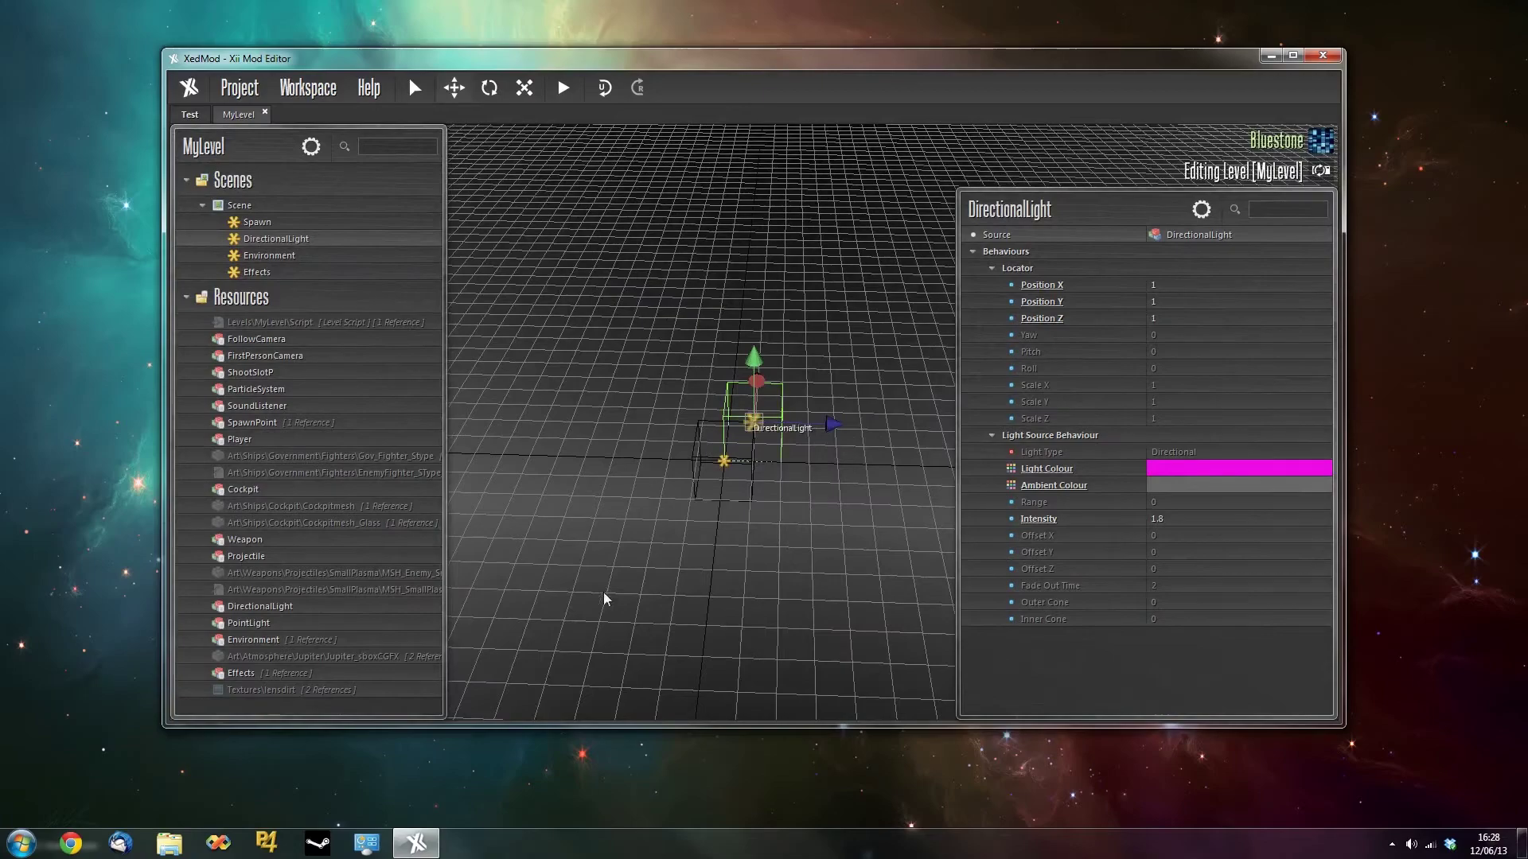
mouse_move(604, 598)
middle_down()
mouse_move(747, 535)
mouse_move(757, 502)
mouse_move(695, 525)
mouse_move(651, 616)
mouse_move(629, 616)
middle_up()
middle_drag(792, 579, 628, 583)
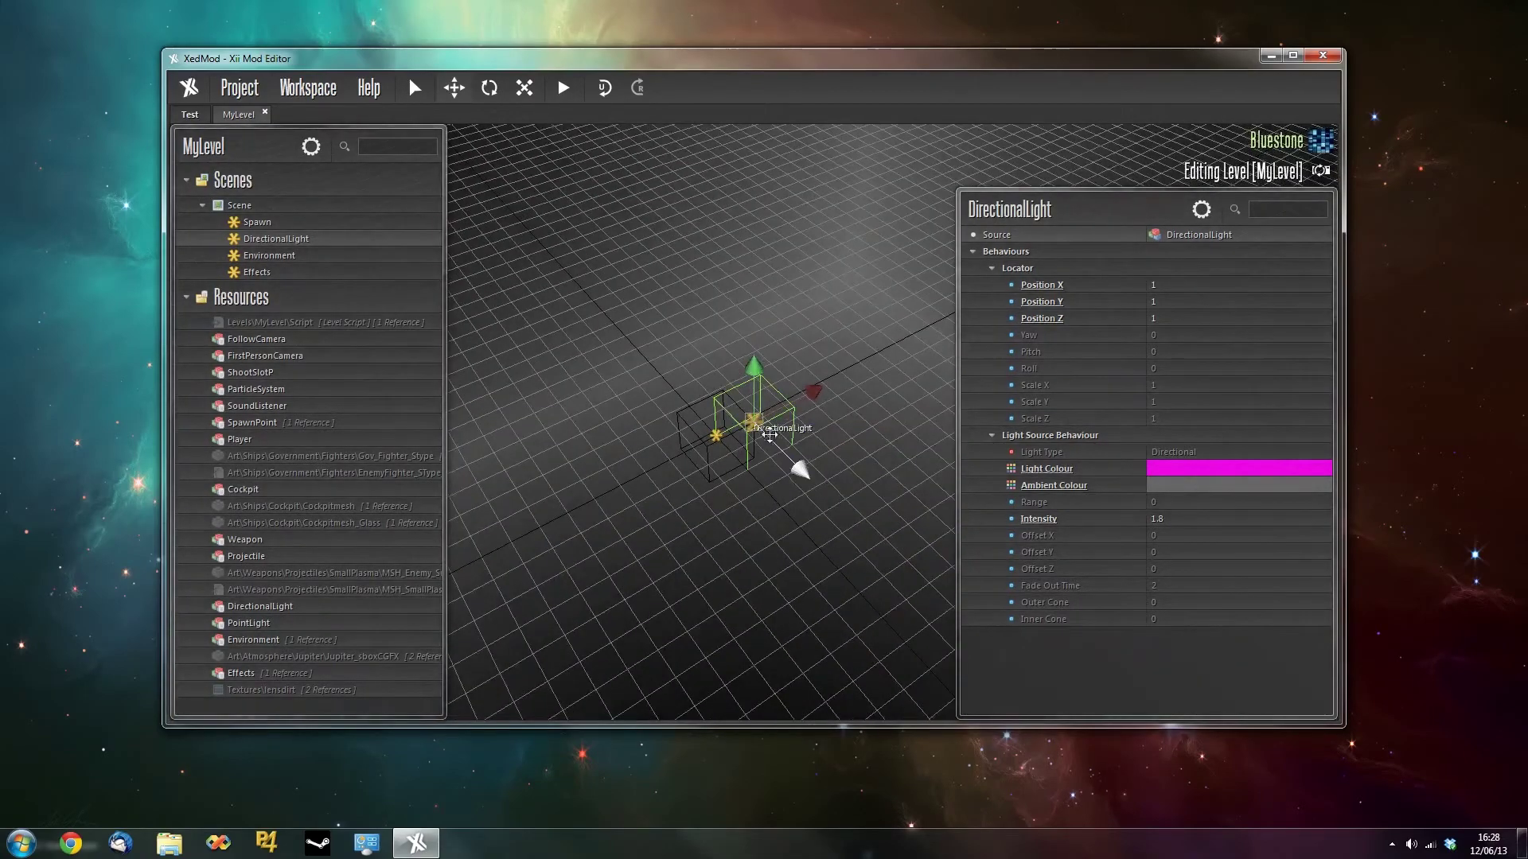
Set the directional light's Position X and Y to 0, leaving Z at 1.
click(1163, 289)
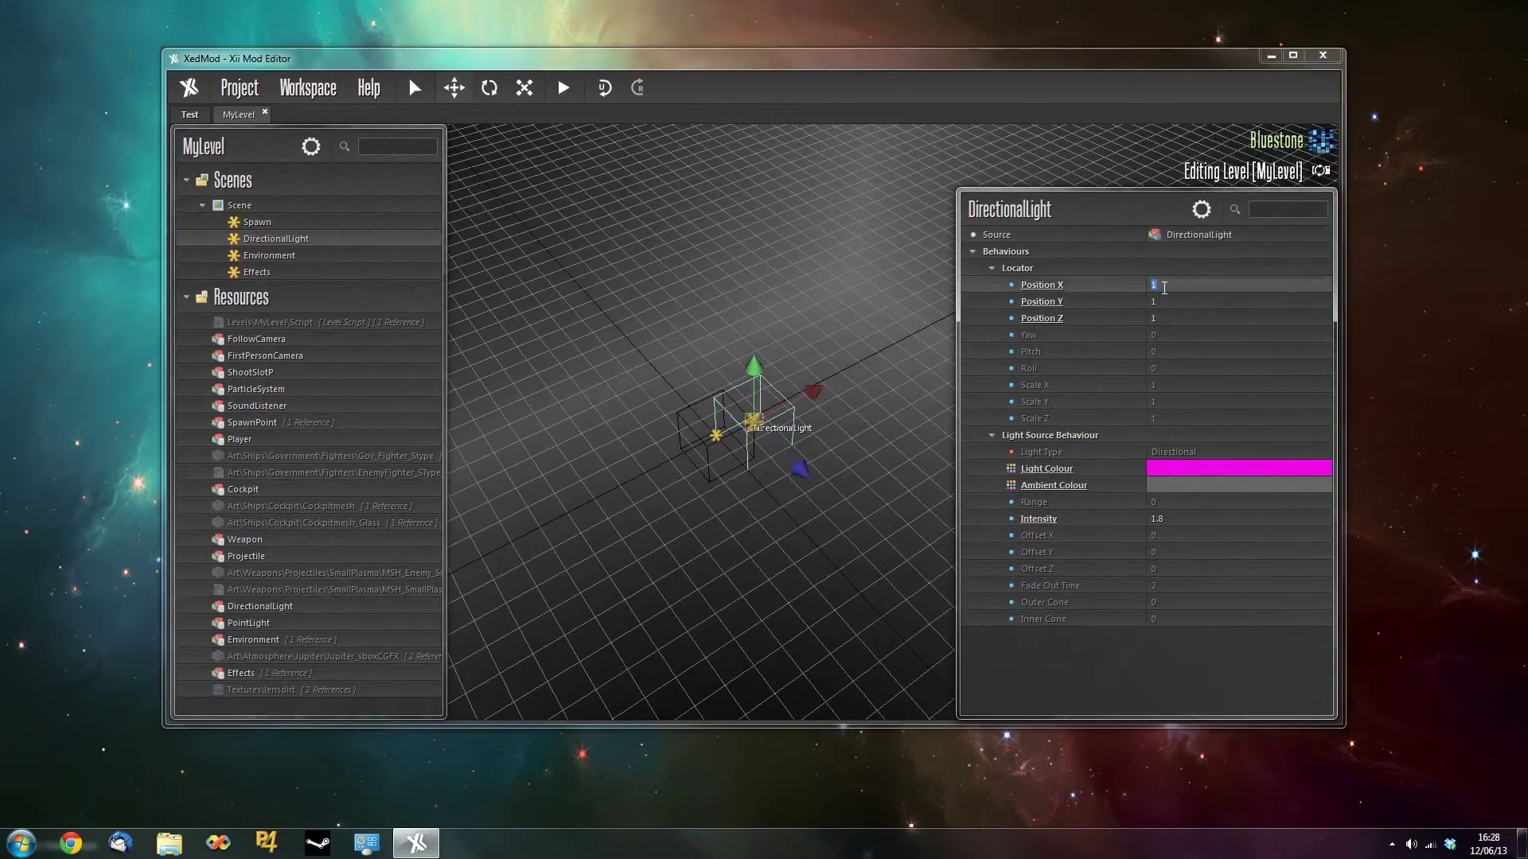
text(0)
key(Tab)
click(1159, 302)
text(0)
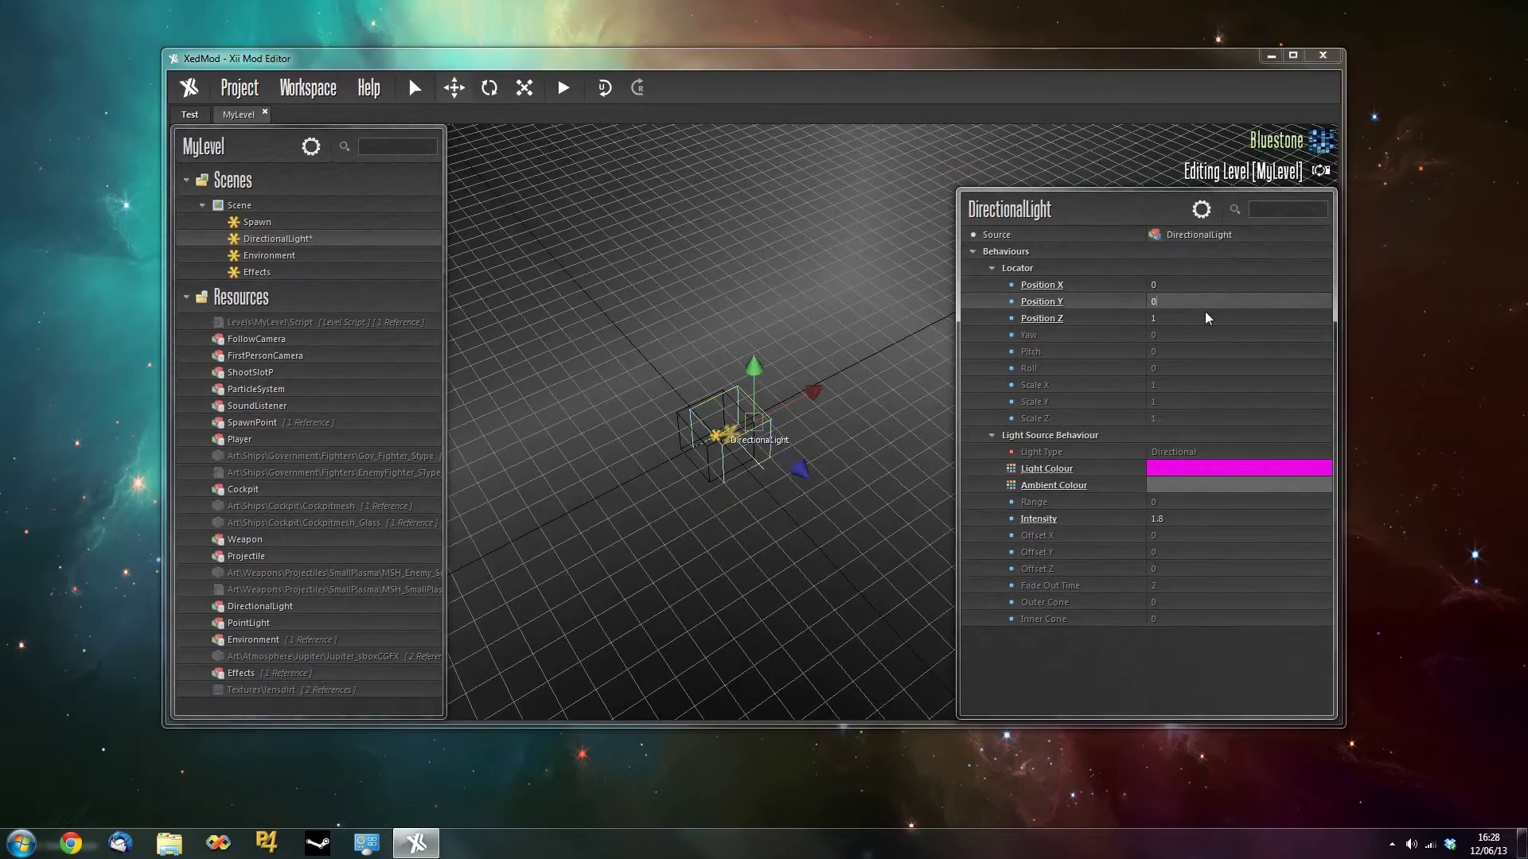
click(1205, 313)
middle_drag(849, 548, 637, 540)
mouse_move(867, 556)
middle_down()
mouse_move(709, 583)
mouse_move(858, 567)
middle_up()
Compare the moved light with the Spawn point, then launch another test run with F5.
click(320, 255)
click(320, 241)
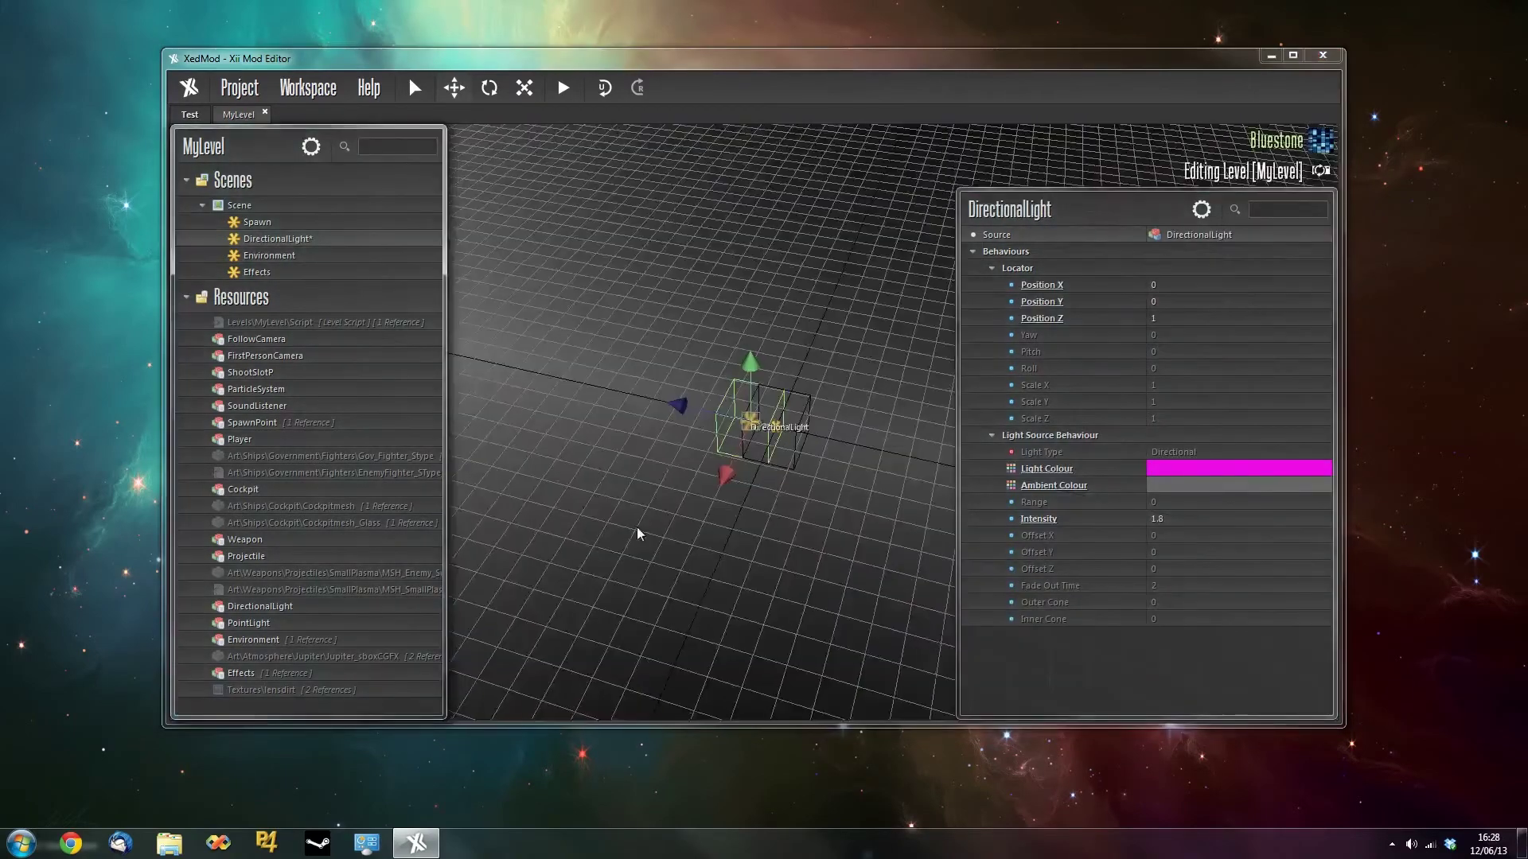
middle_drag(637, 531, 724, 596)
scroll(725, 597, up, 4)
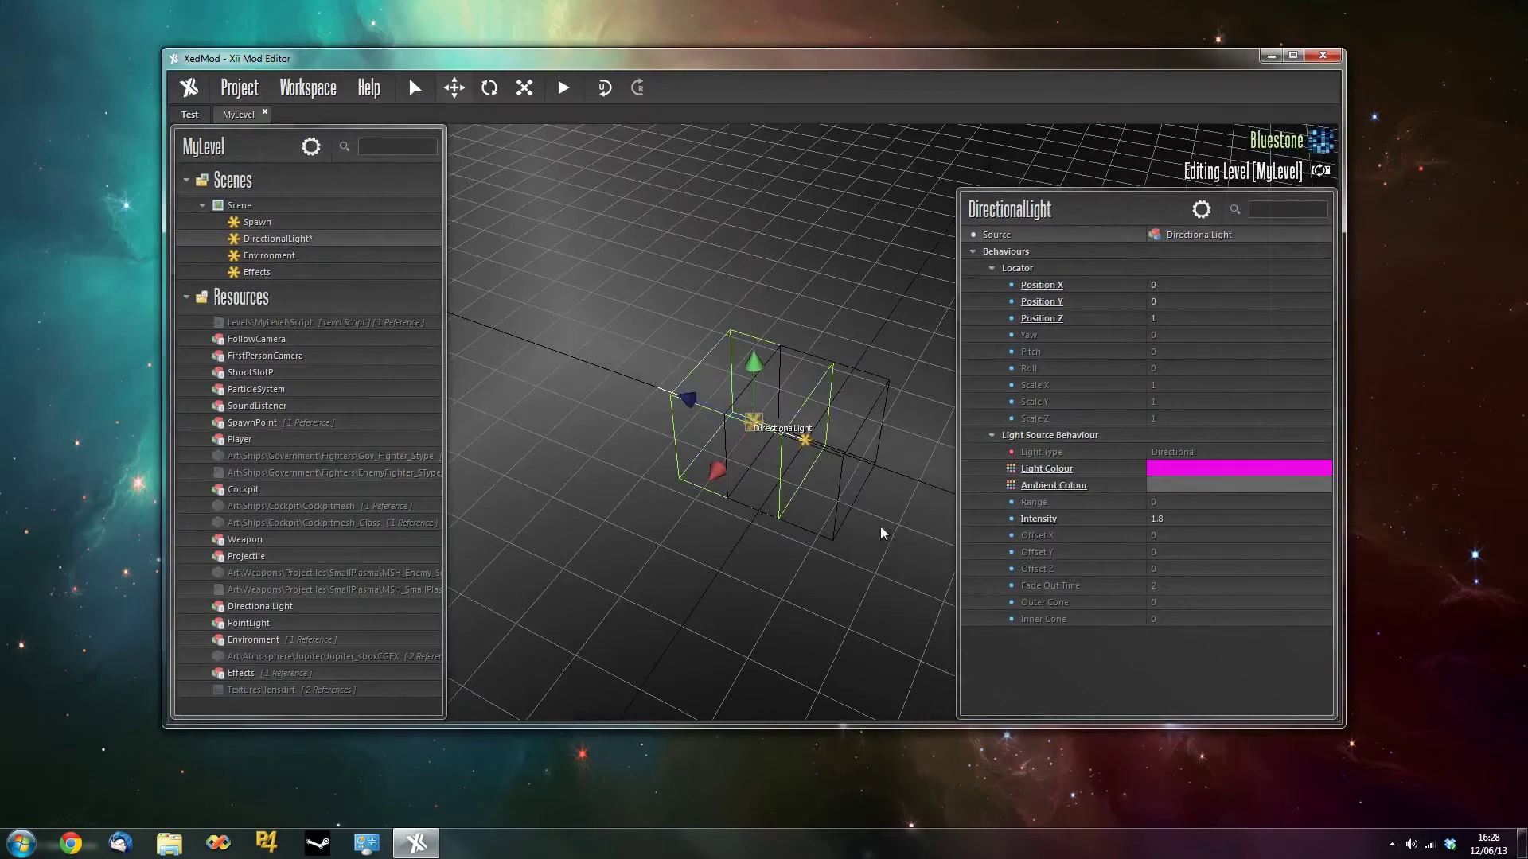
middle_drag(825, 618, 724, 606)
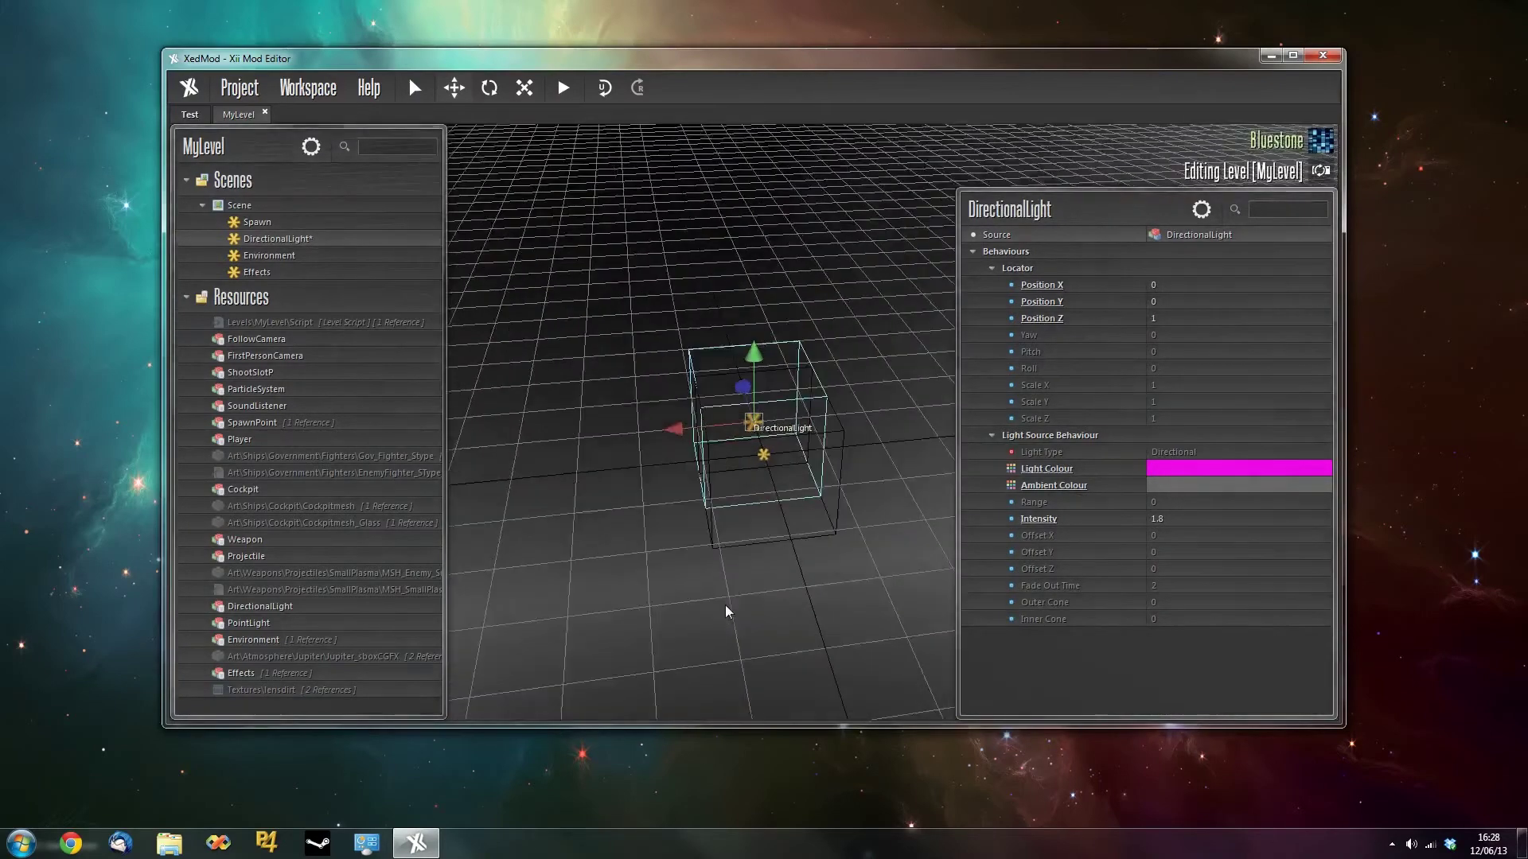
scroll(726, 606, down, 5)
middle_drag(864, 622, 826, 629)
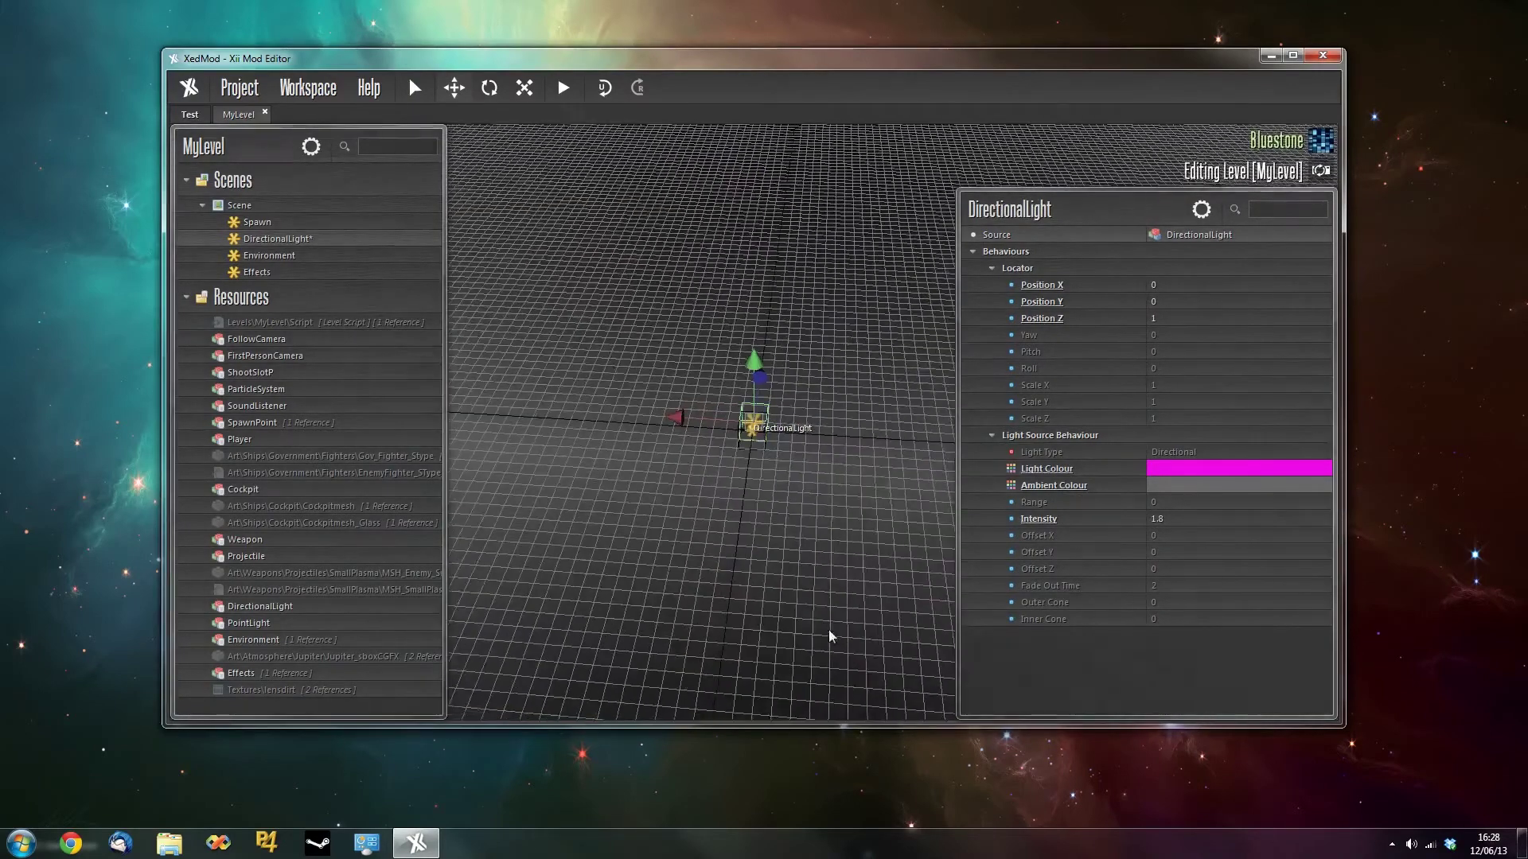
click(258, 223)
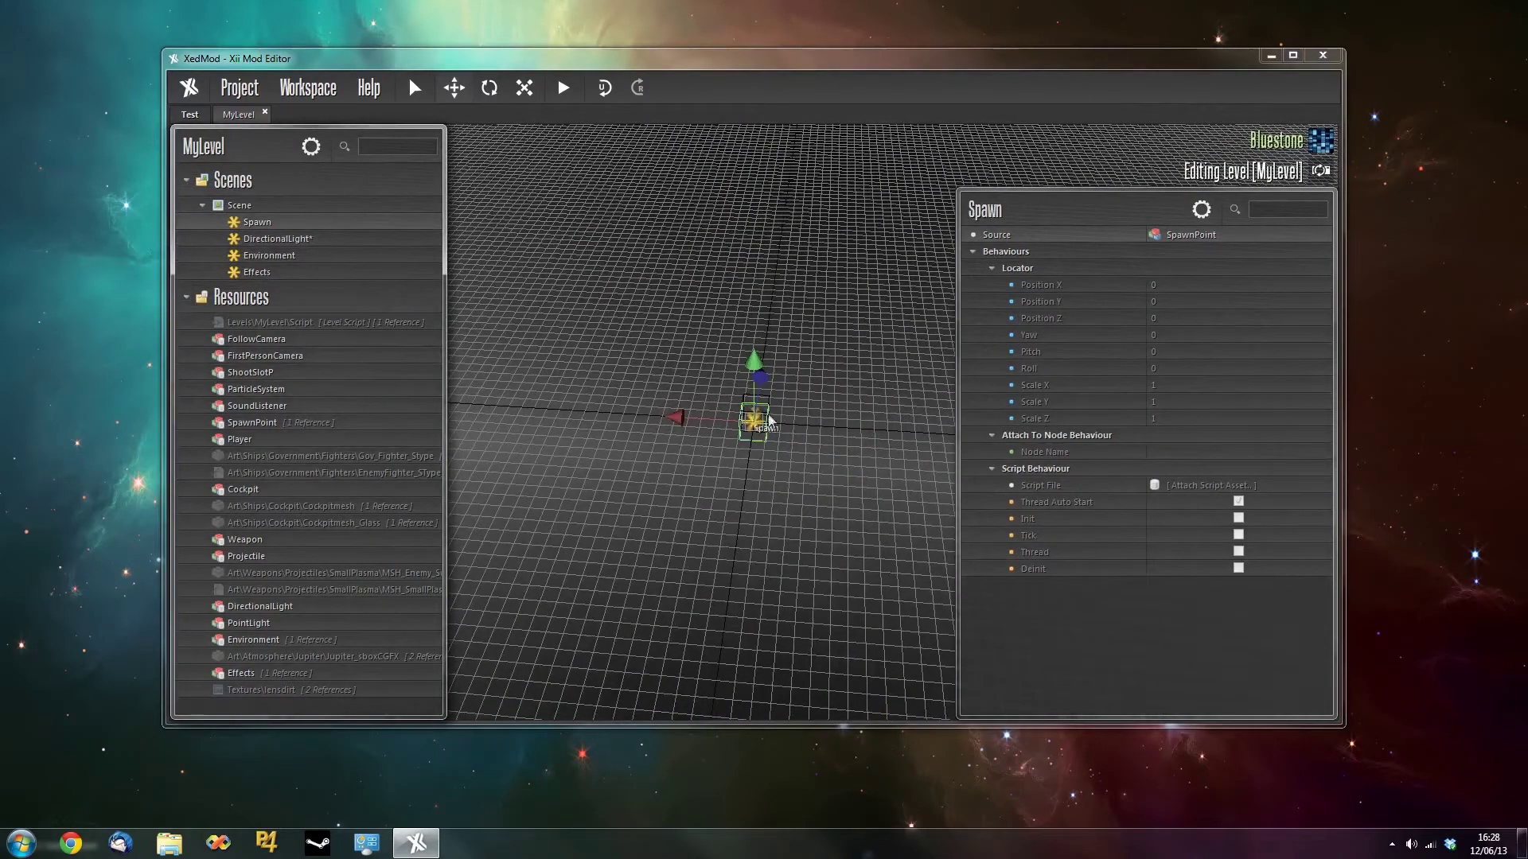
click(322, 241)
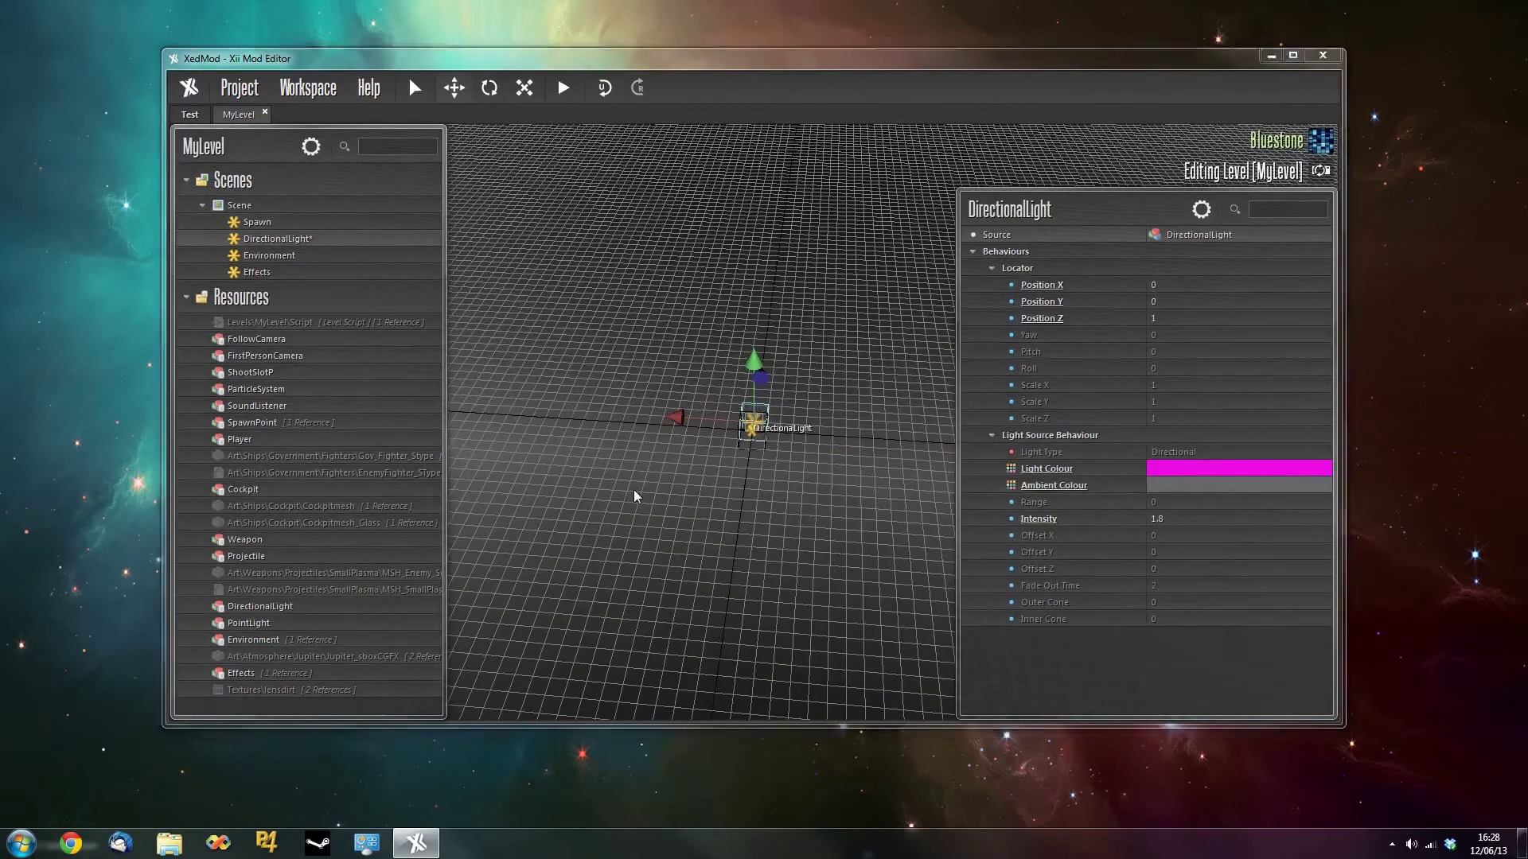
key(F5)
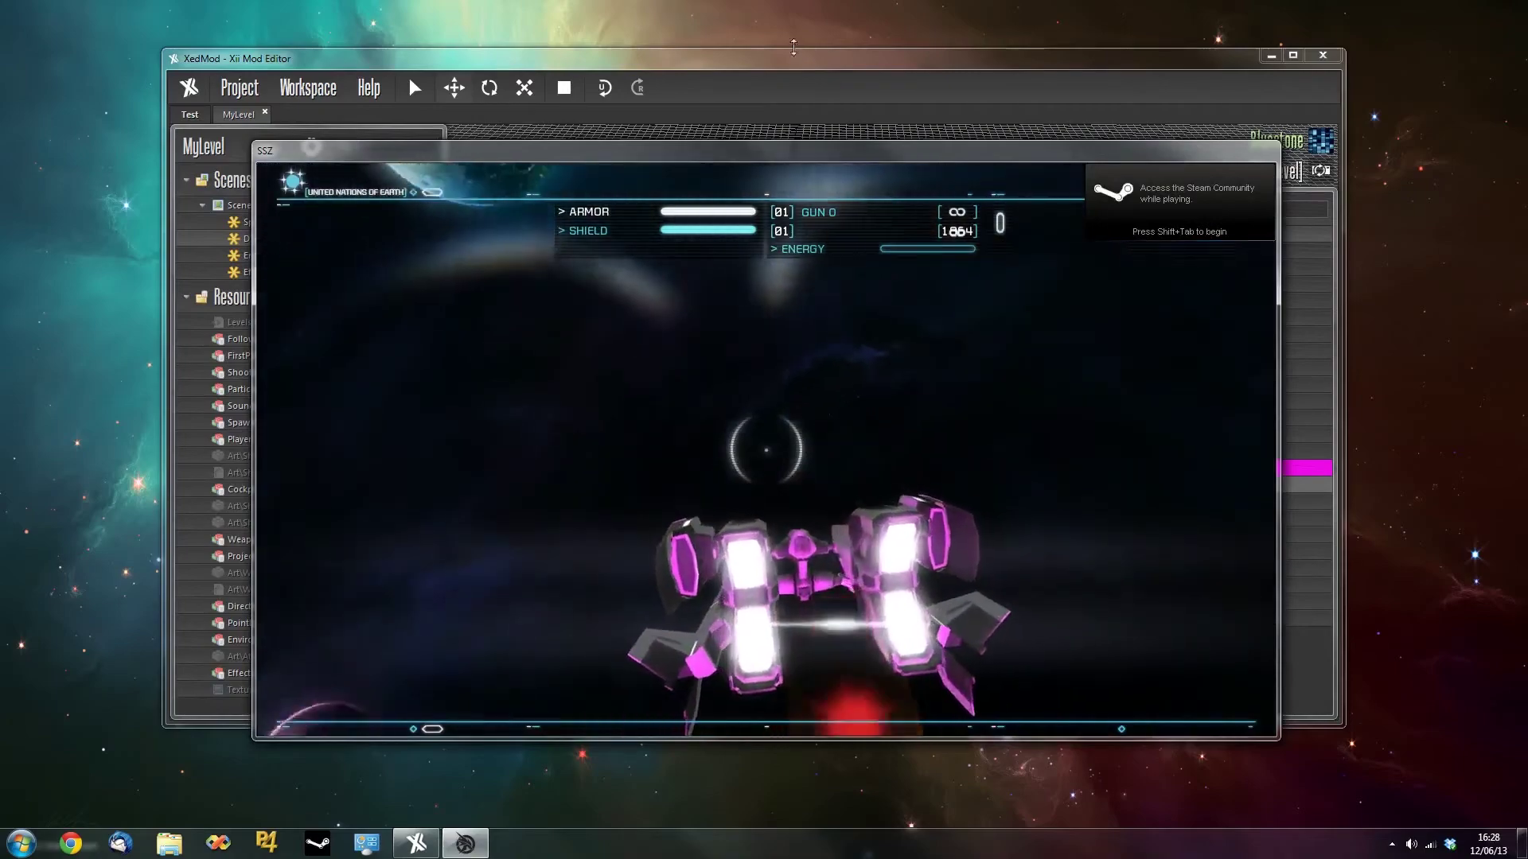
click(565, 92)
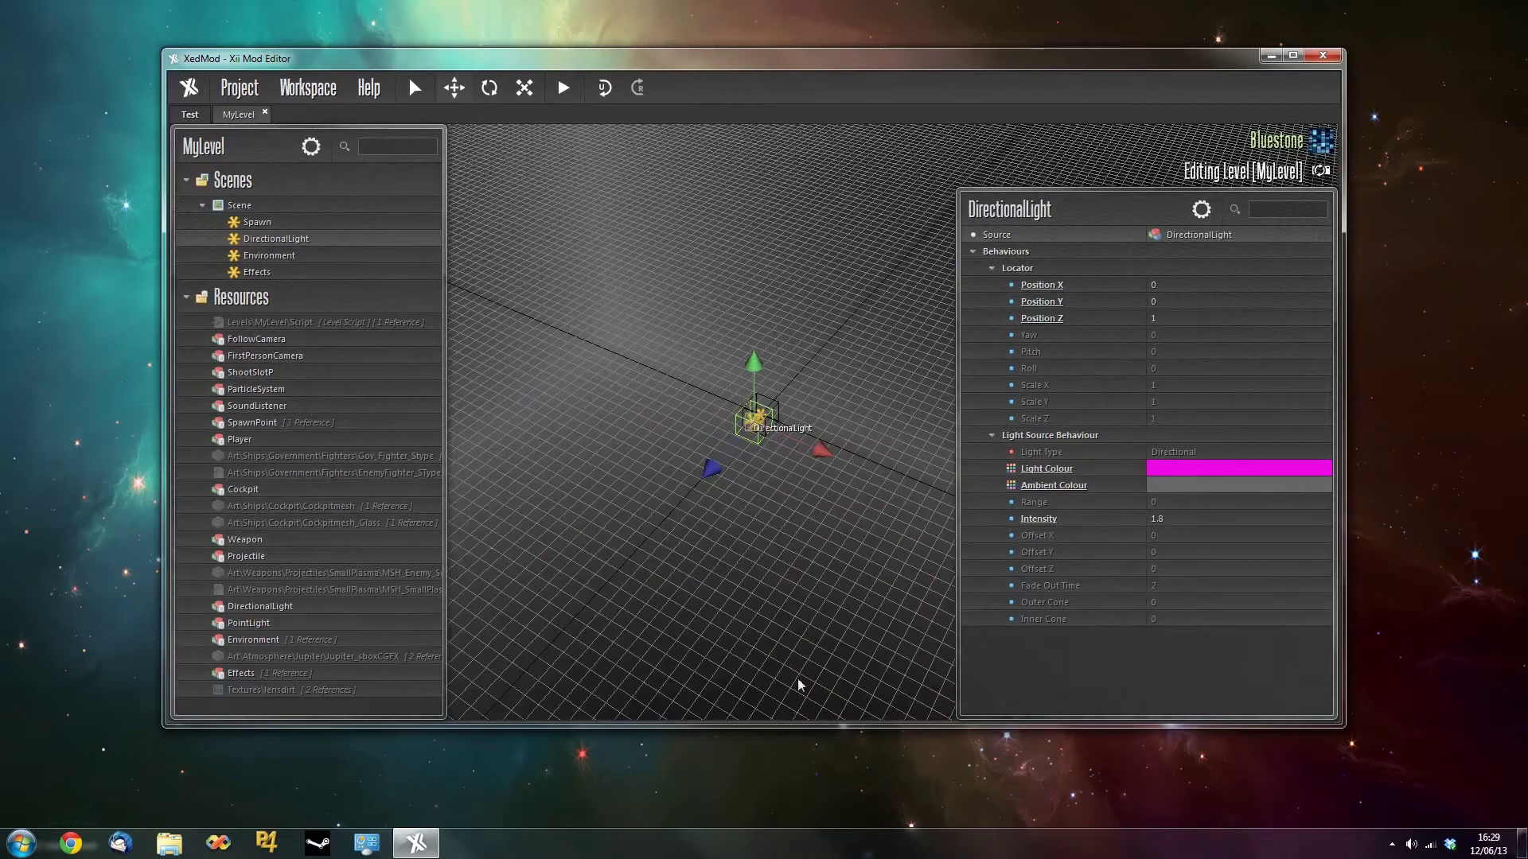
Enlarge the window and MyLevel panel, then preview FirstPersonCamera, ParticleSystem, script and Gov_Fighter_Stype resources.
drag(805, 725, 805, 753)
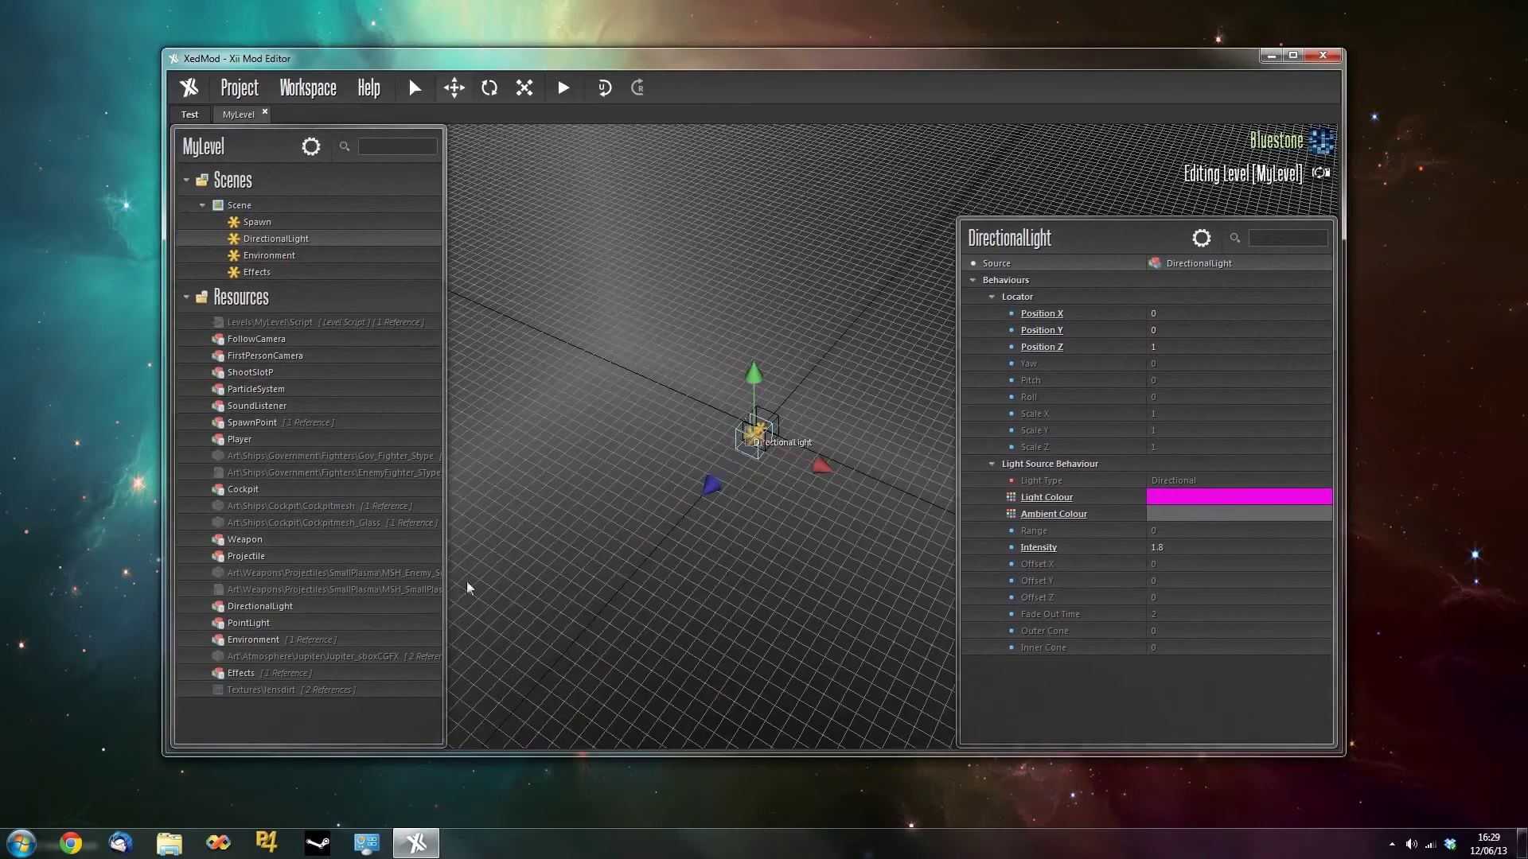
drag(444, 575, 611, 601)
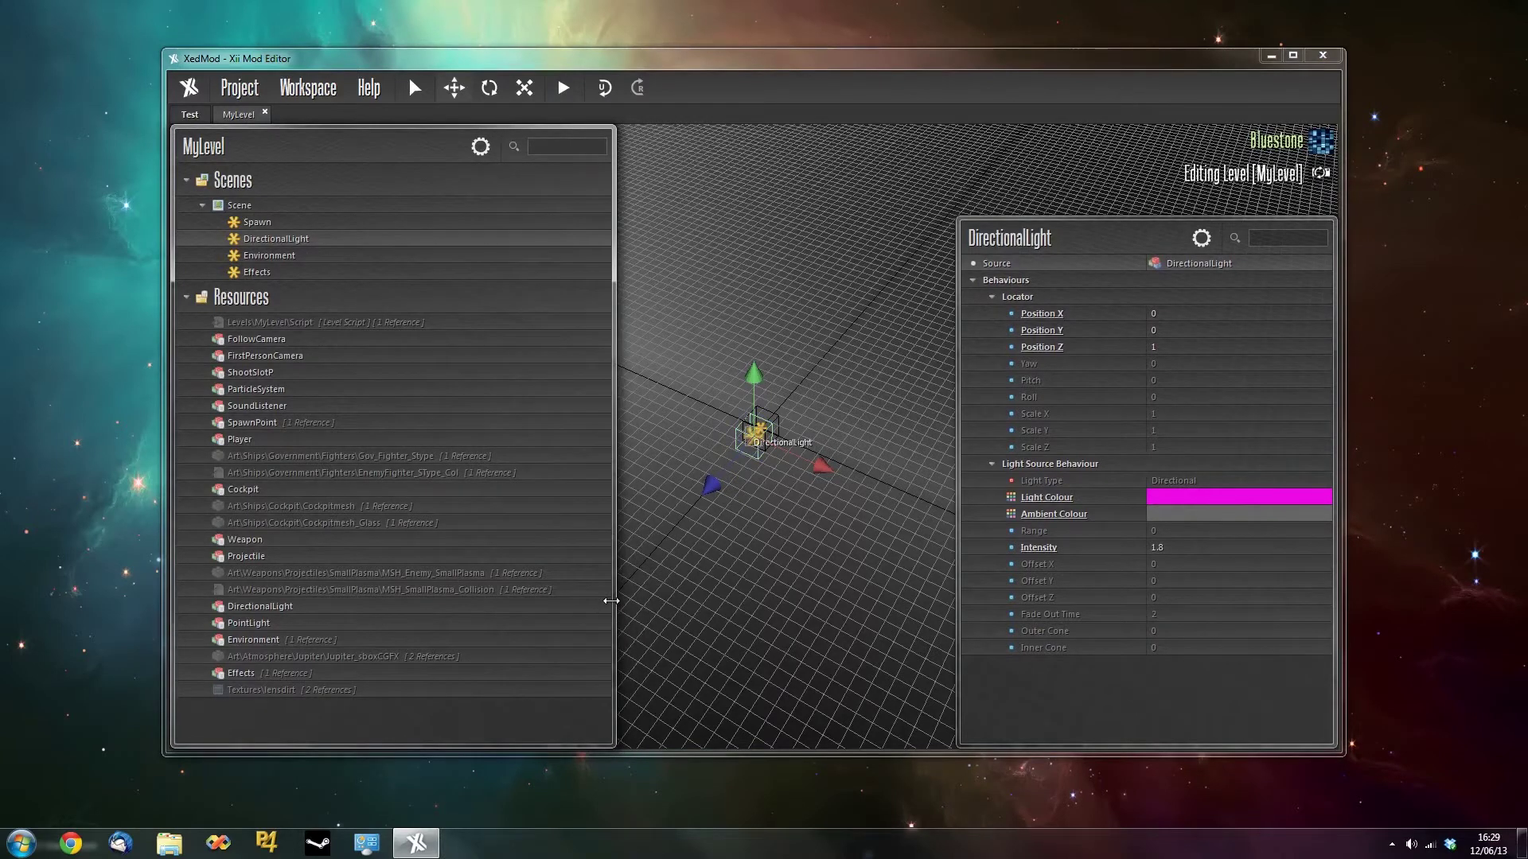
click(265, 358)
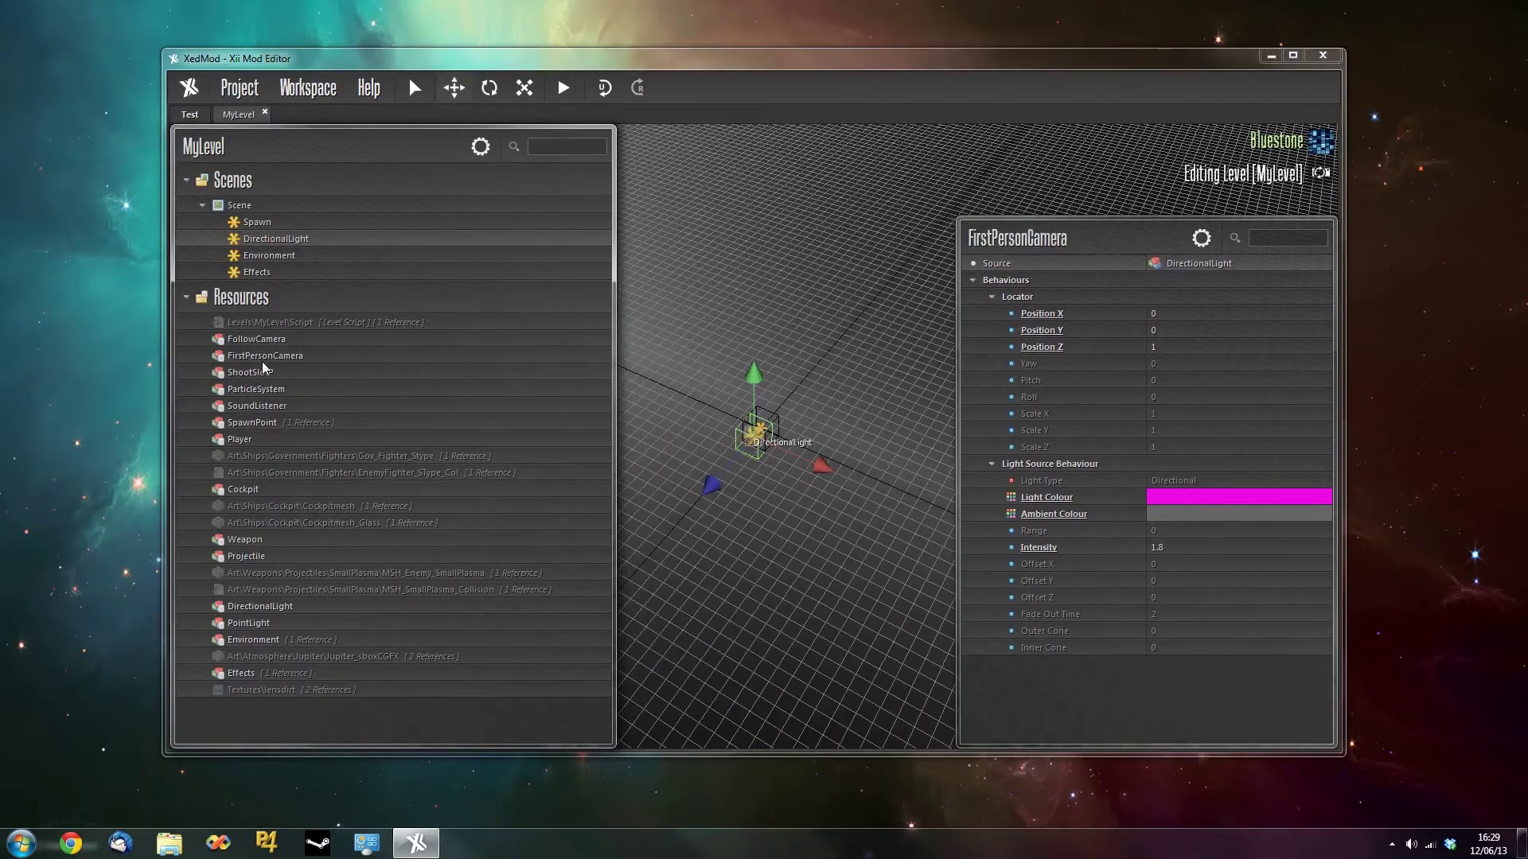
click(268, 389)
click(265, 322)
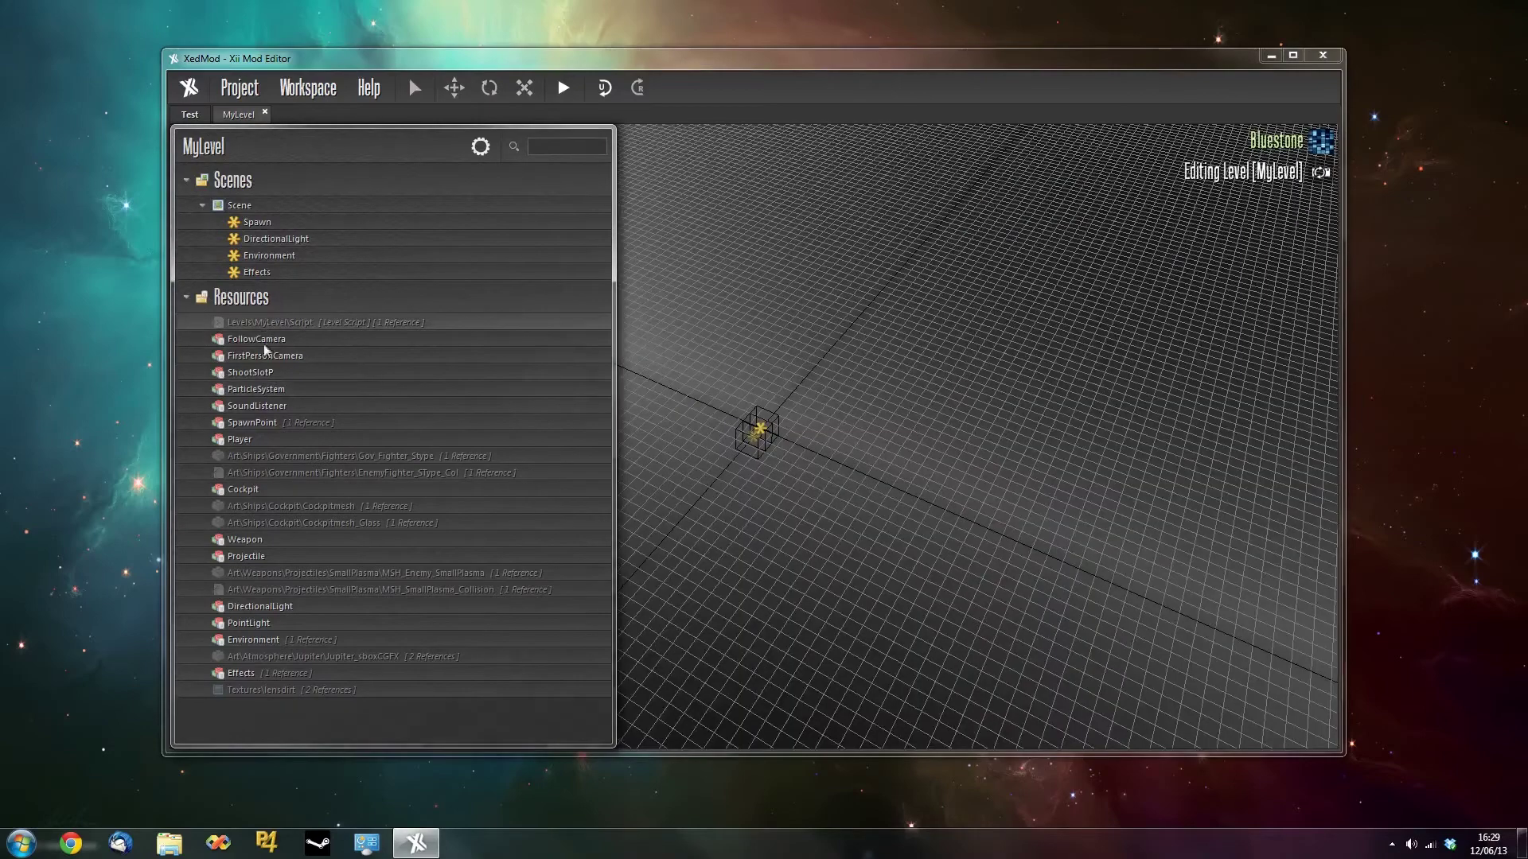
click(307, 457)
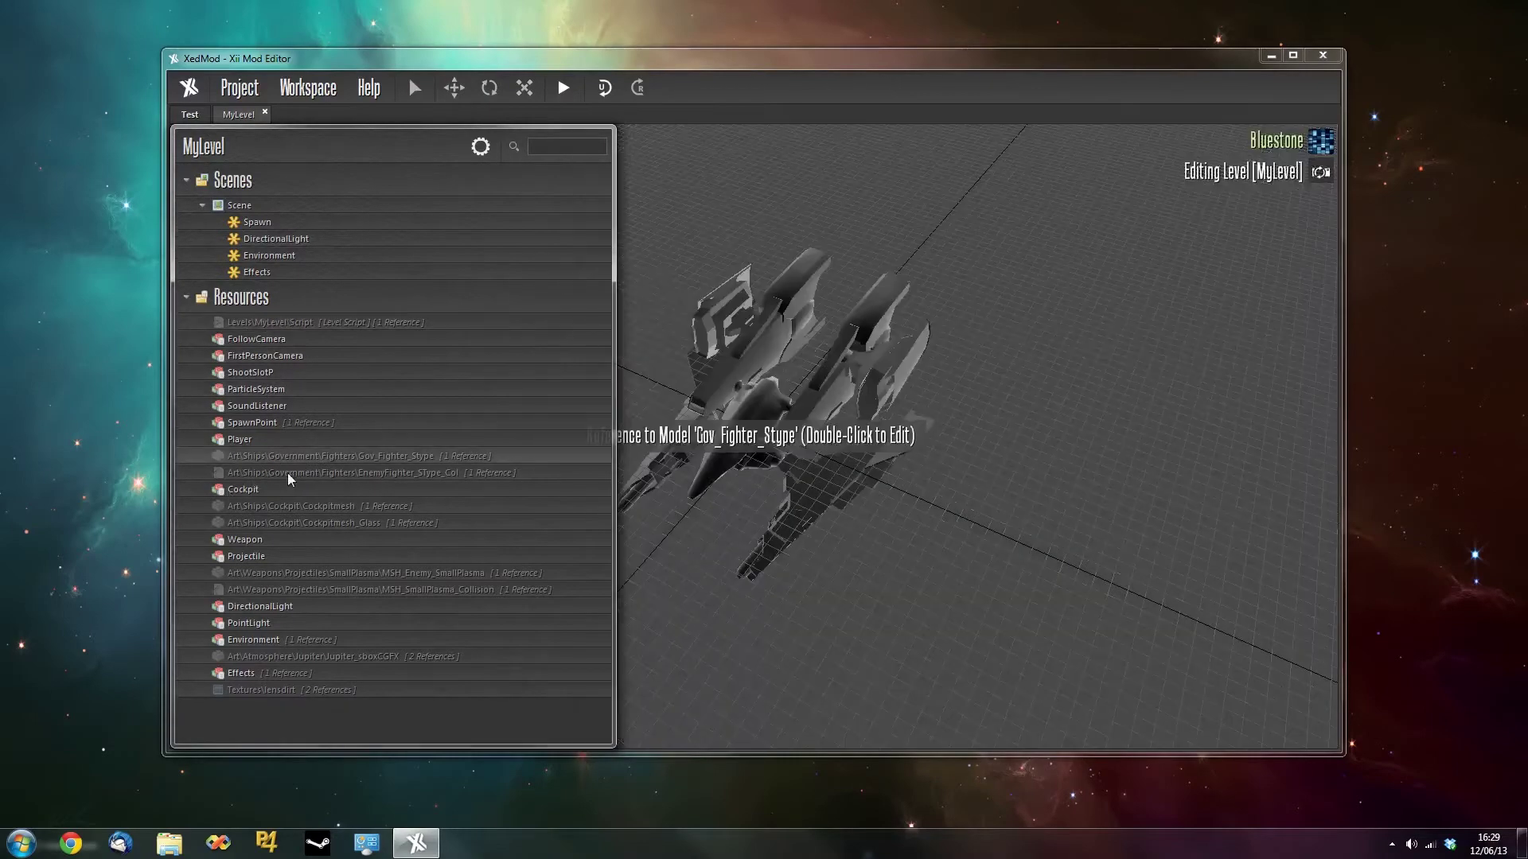
click(311, 474)
right_click(265, 456)
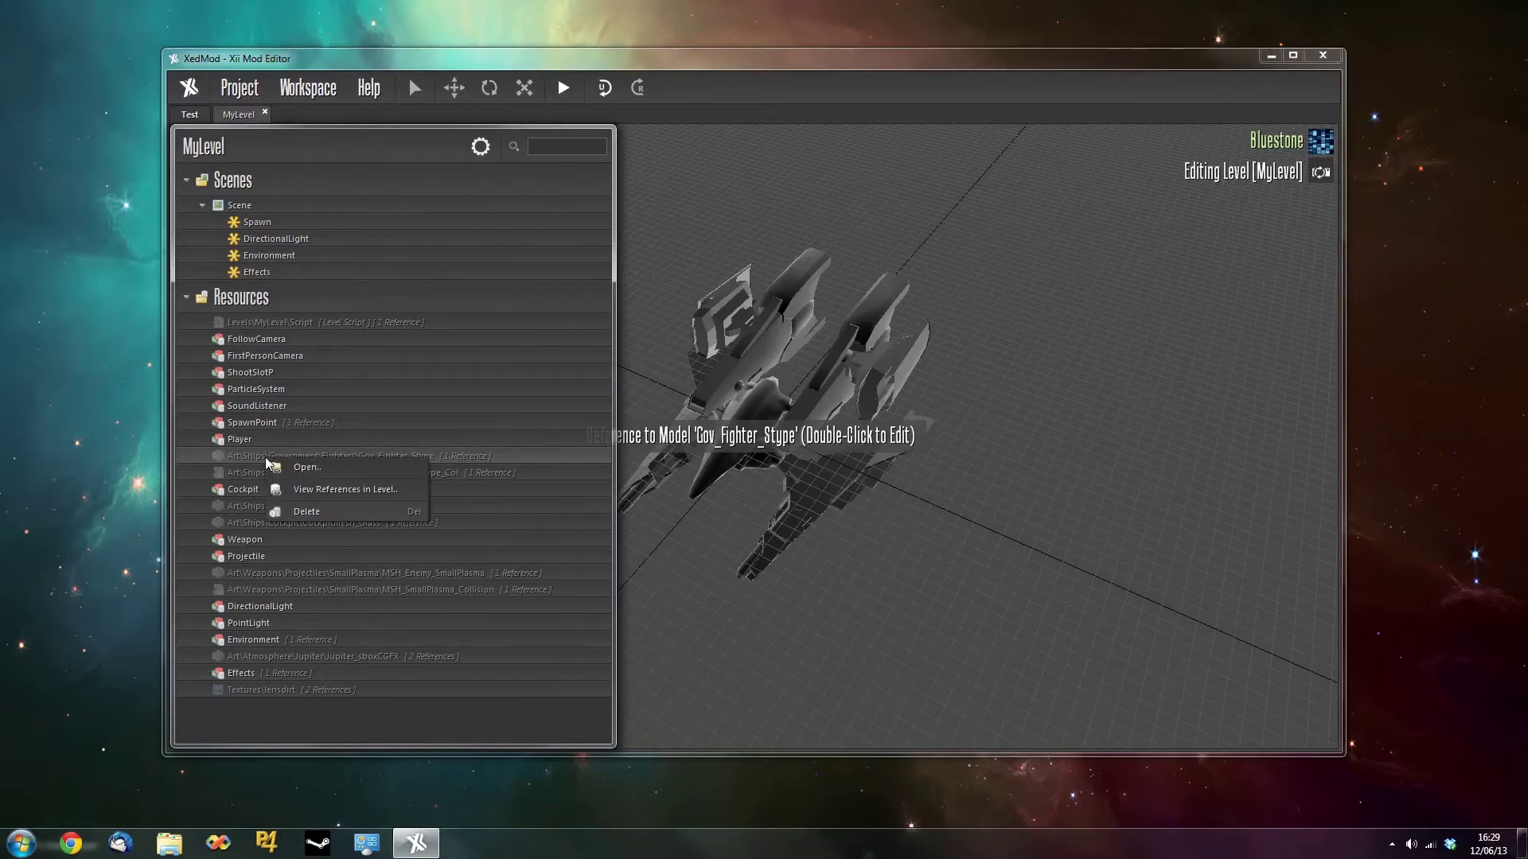
List Gov_Fighter_Stype's references in the level and jump to the Player prefab using it.
click(321, 491)
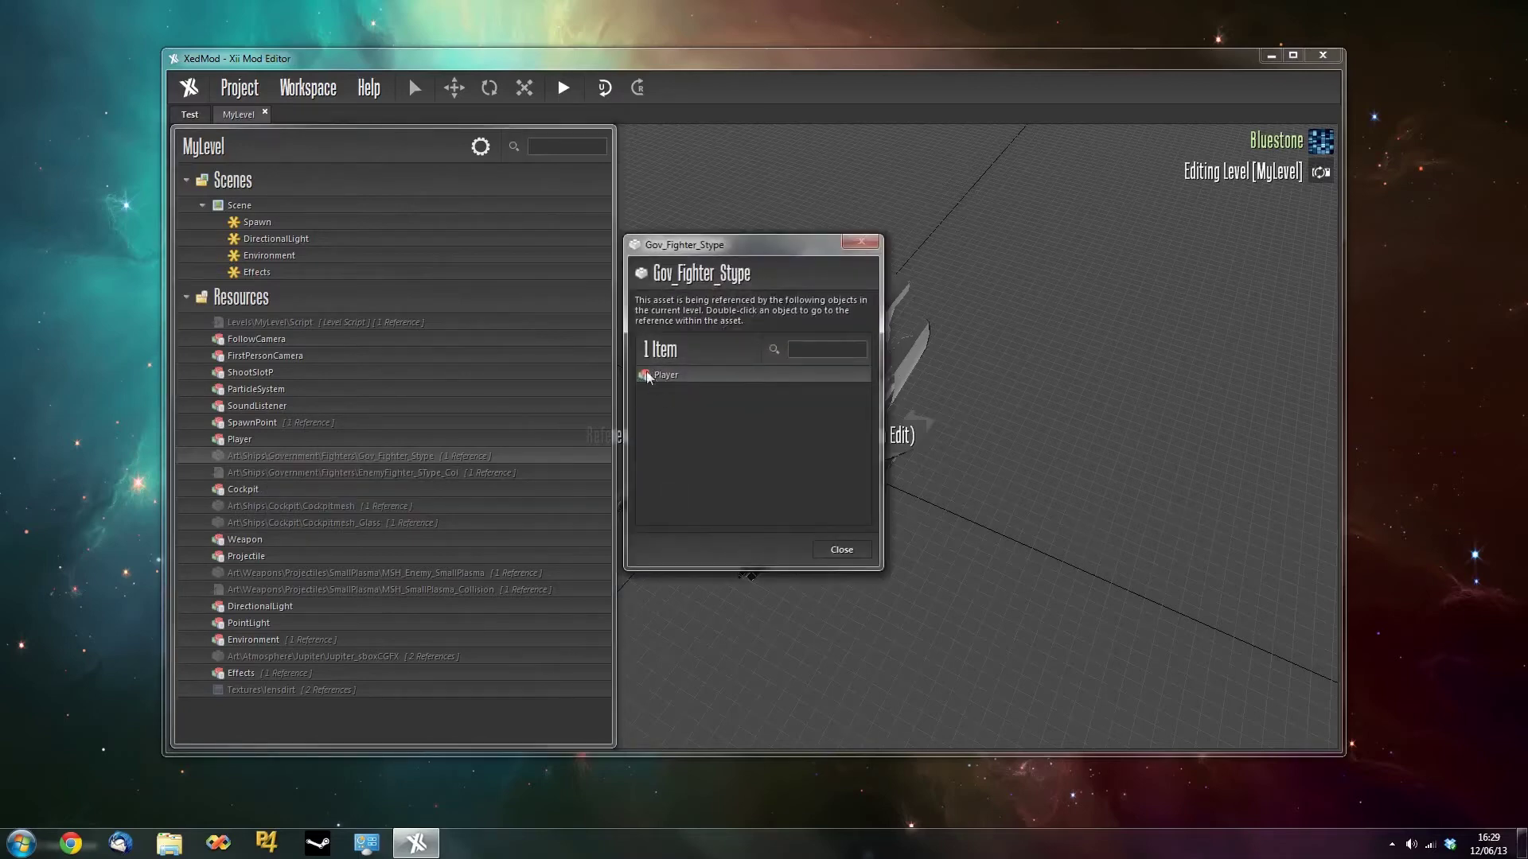
double_click(671, 376)
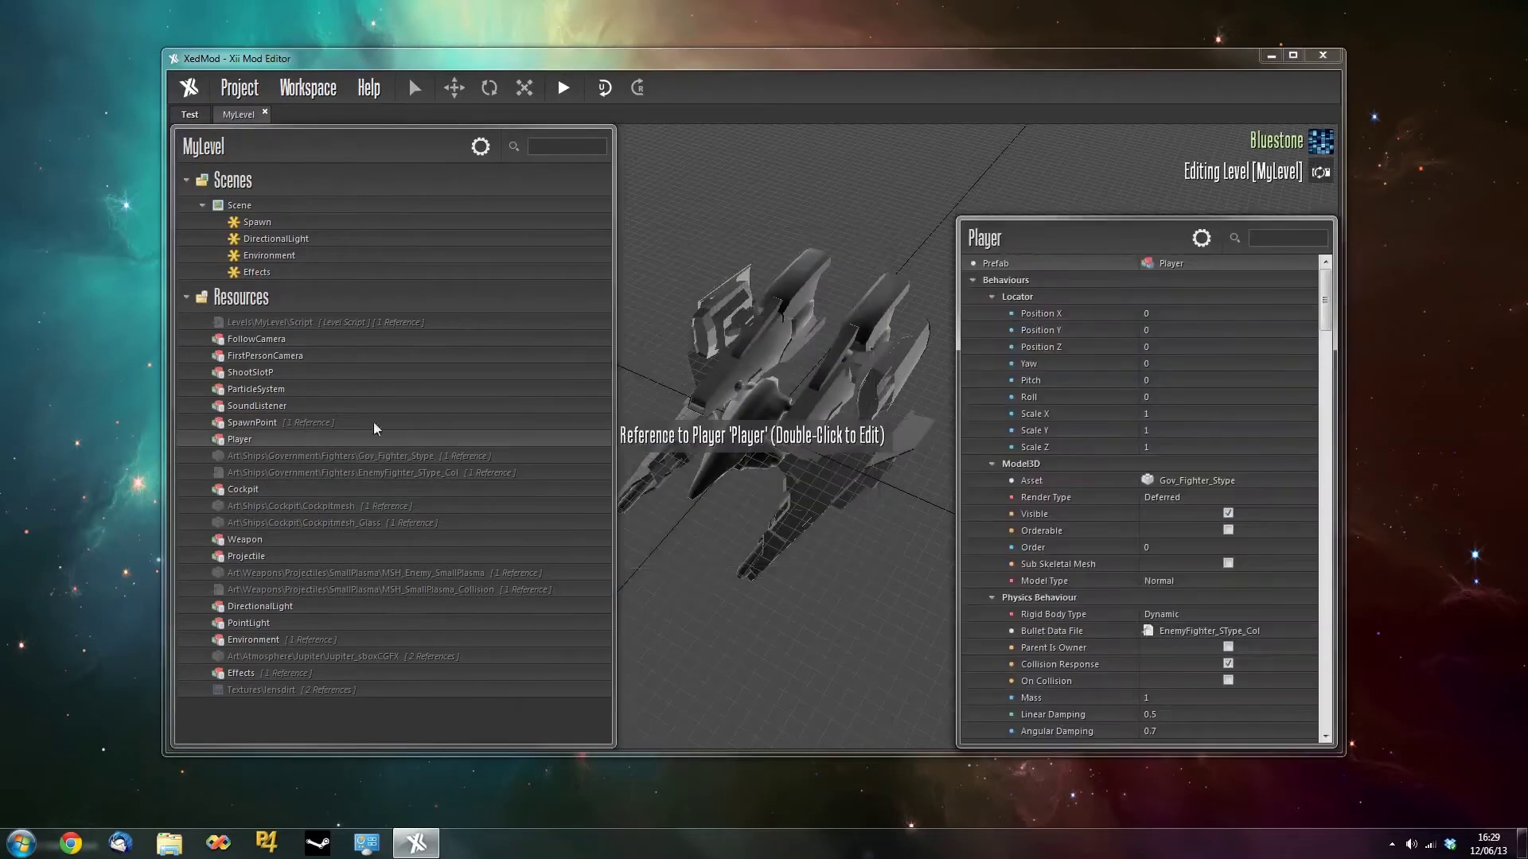
middle_drag(757, 624, 623, 575)
Narrow the MyLevel panel and select the Effects and level script resources.
drag(615, 574, 494, 585)
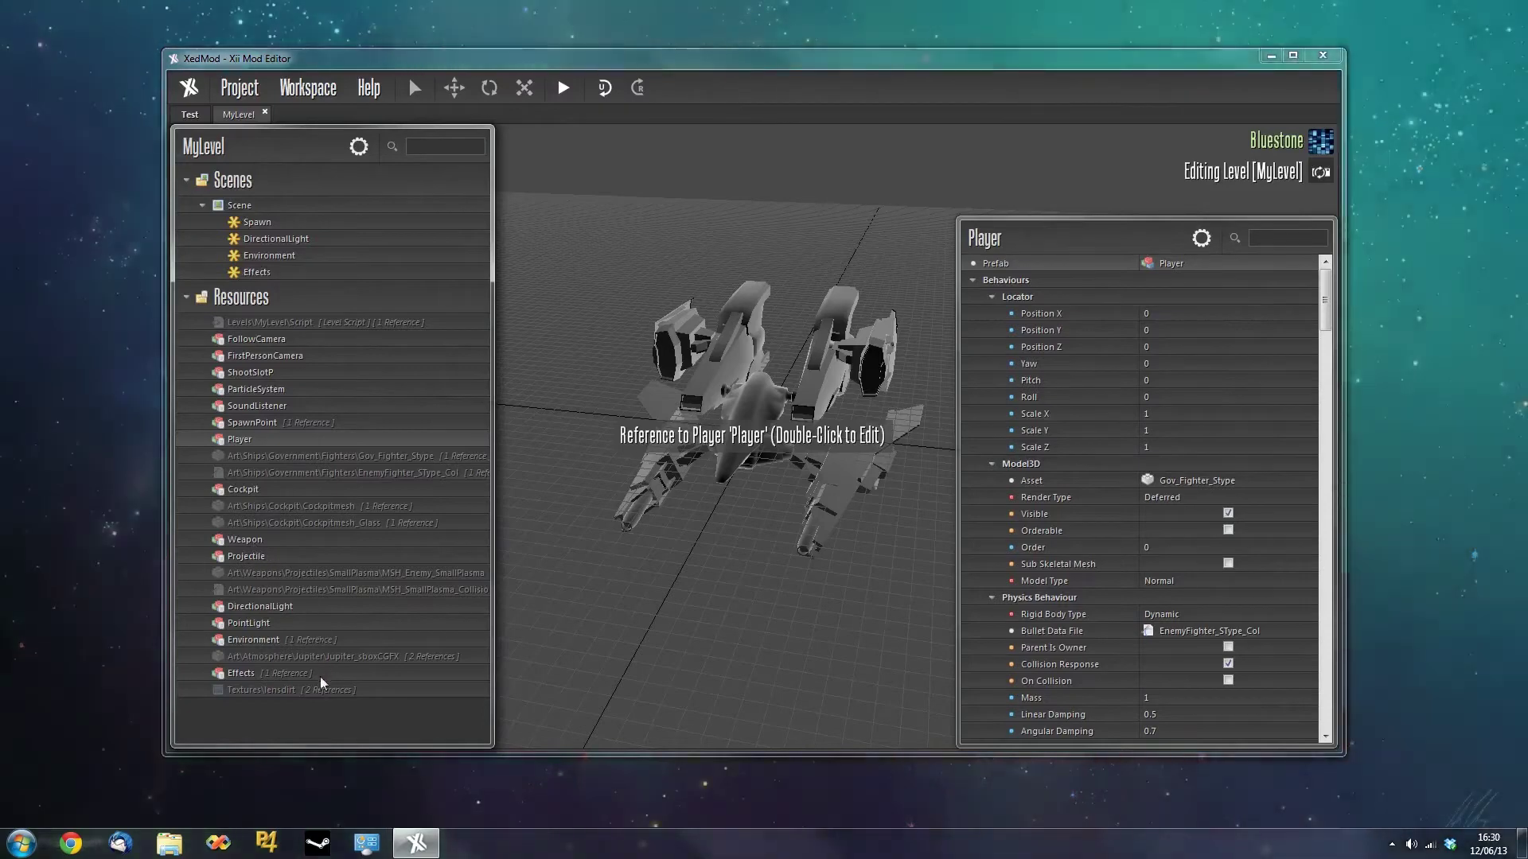
click(240, 673)
click(319, 325)
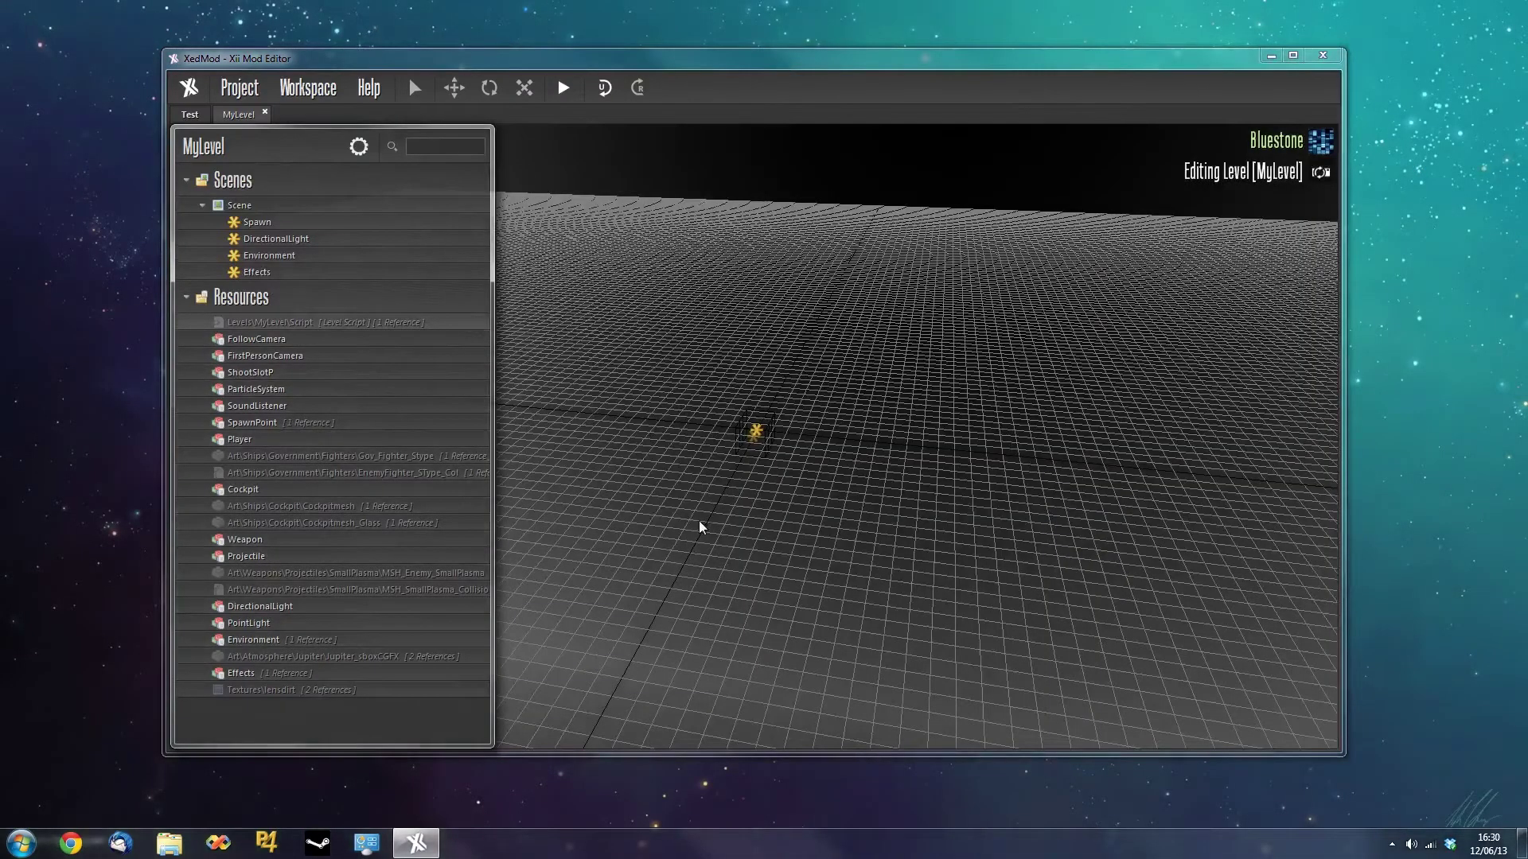
Preview the Player prefab, then switch back to the Test project's Levels and Prefabs tree.
click(698, 521)
click(254, 439)
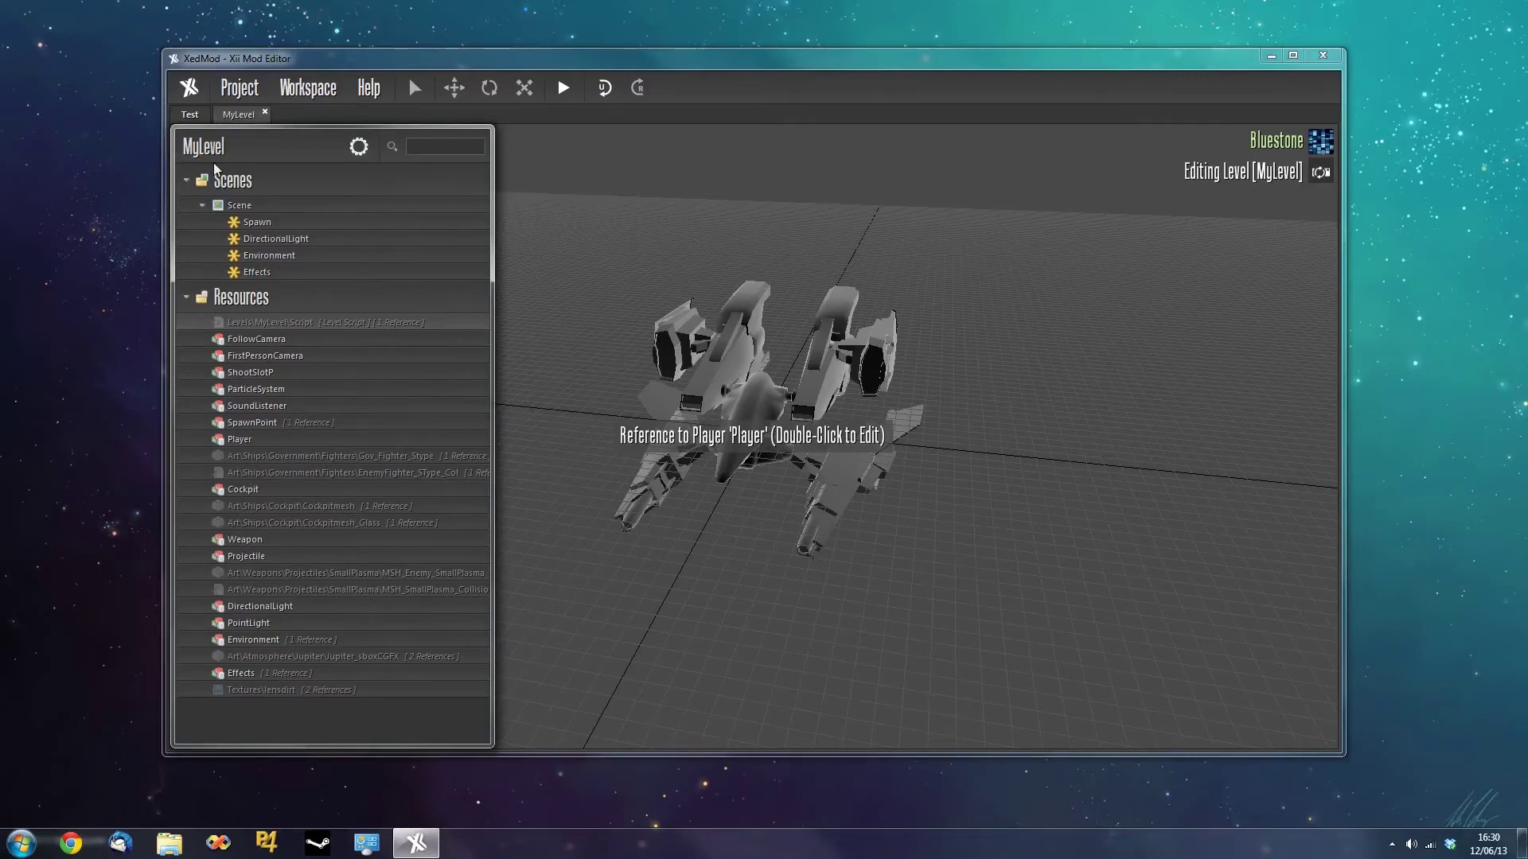
click(191, 117)
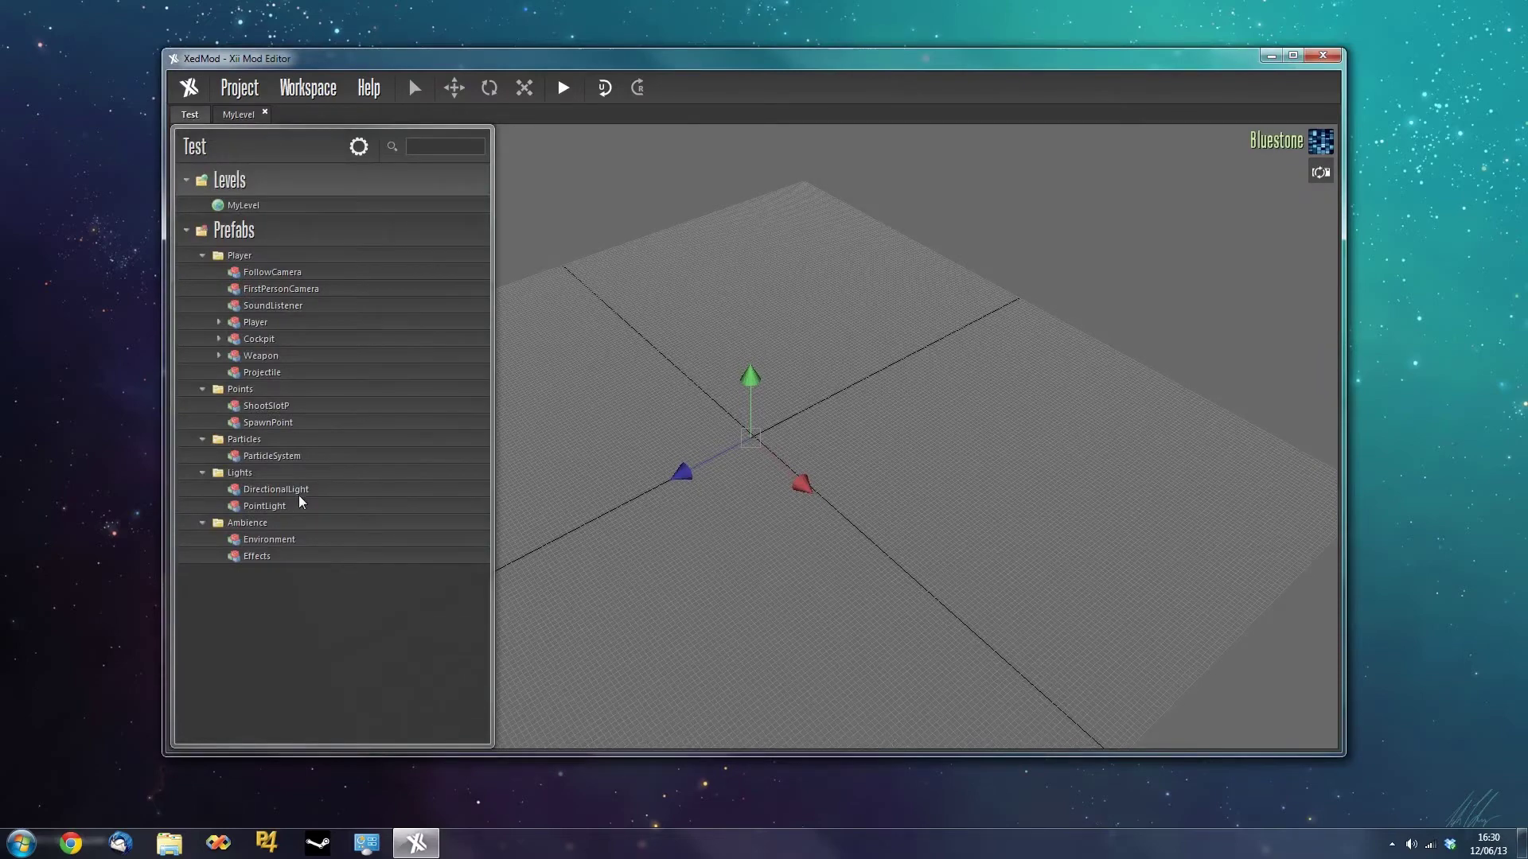
Create an instance of the PointLight prefab in MyLevel's Scene.
double_click(265, 507)
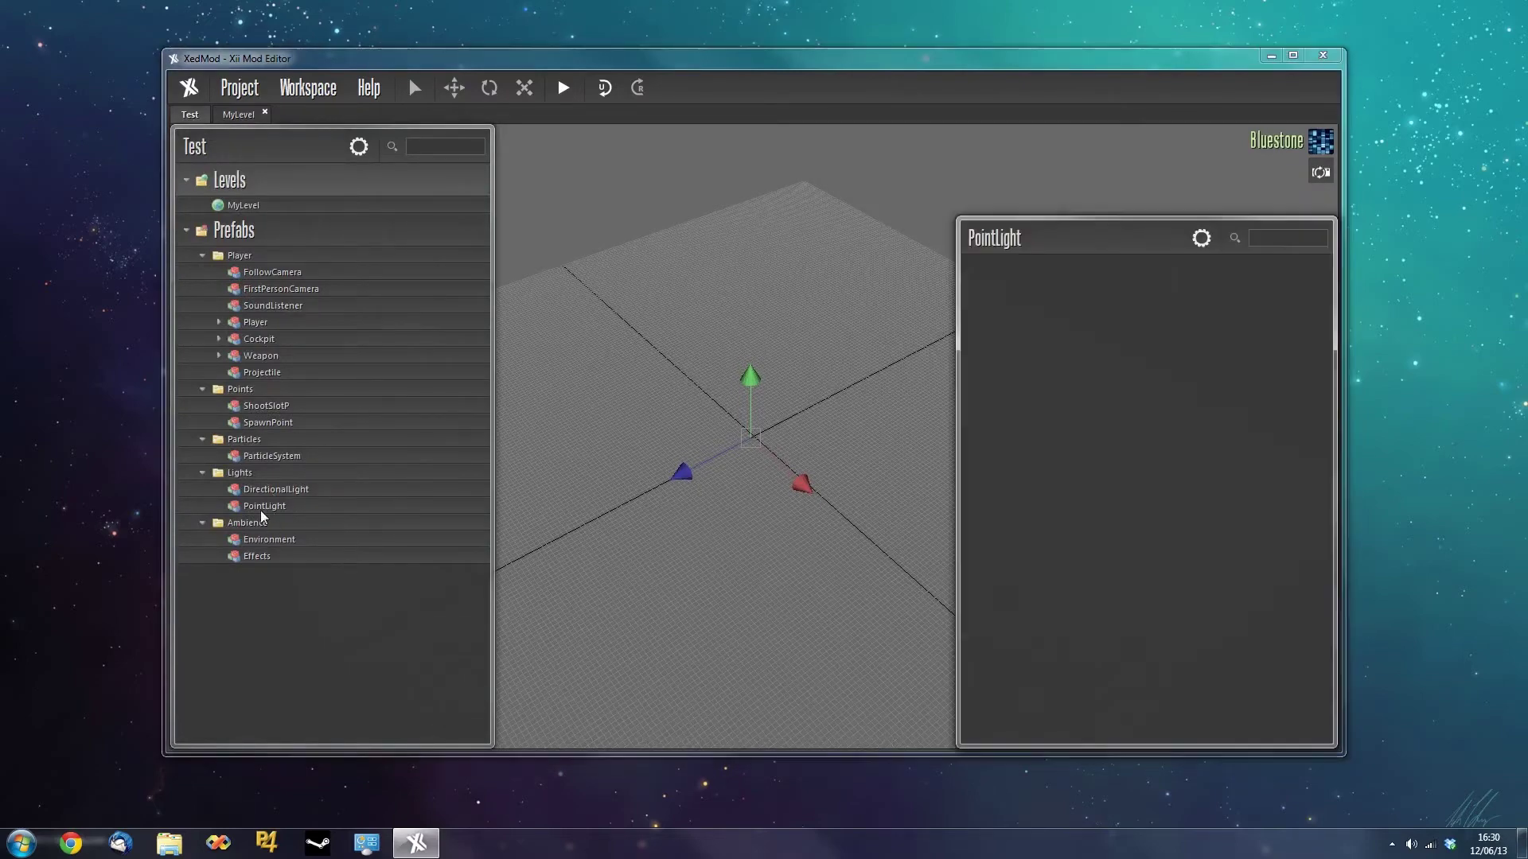
middle_drag(542, 656, 657, 645)
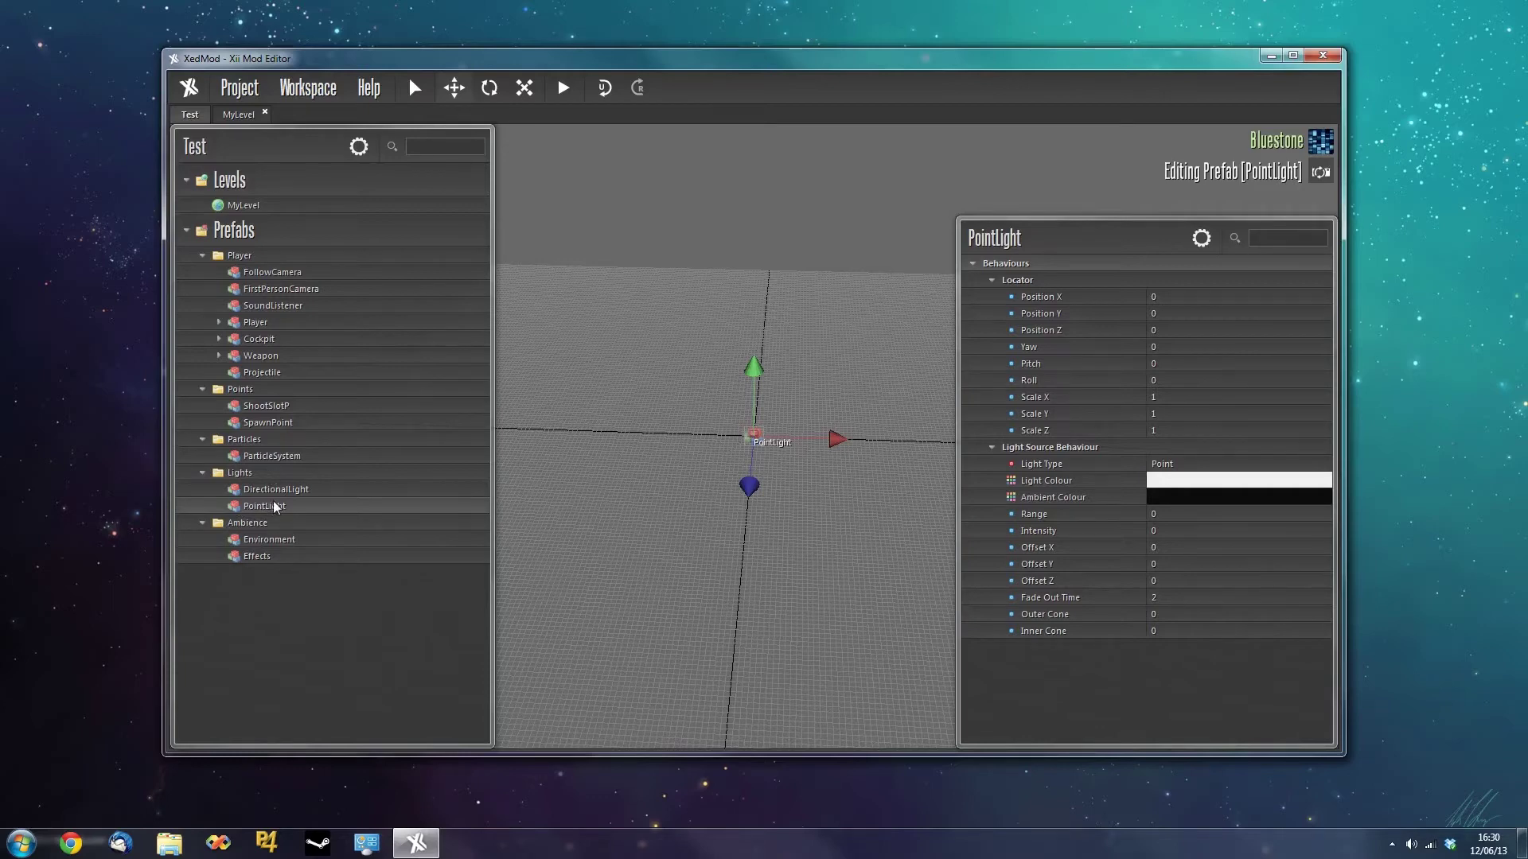
right_click(253, 506)
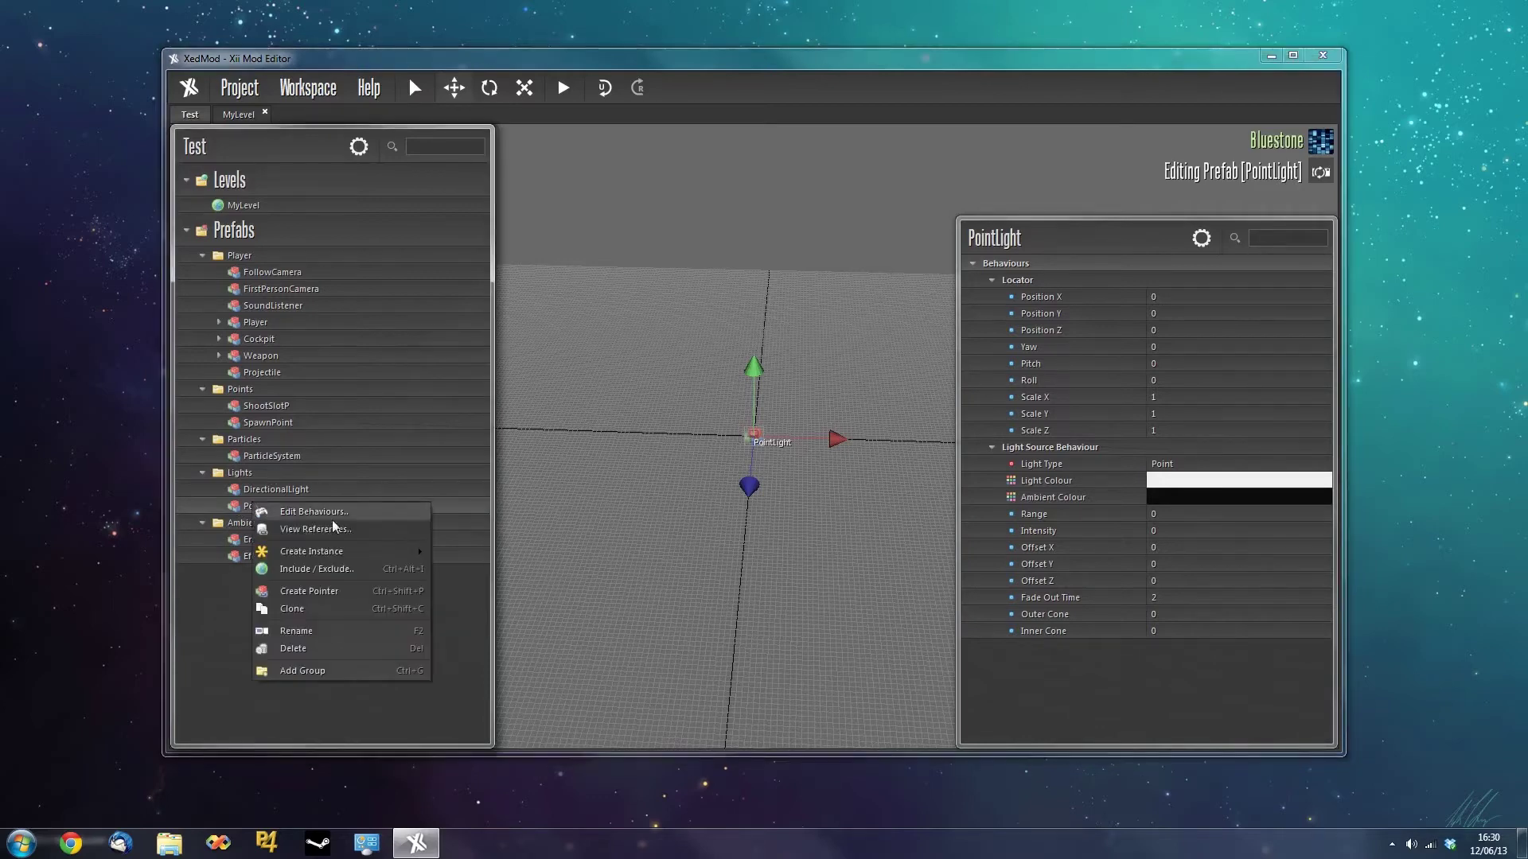
mouse_move(329, 554)
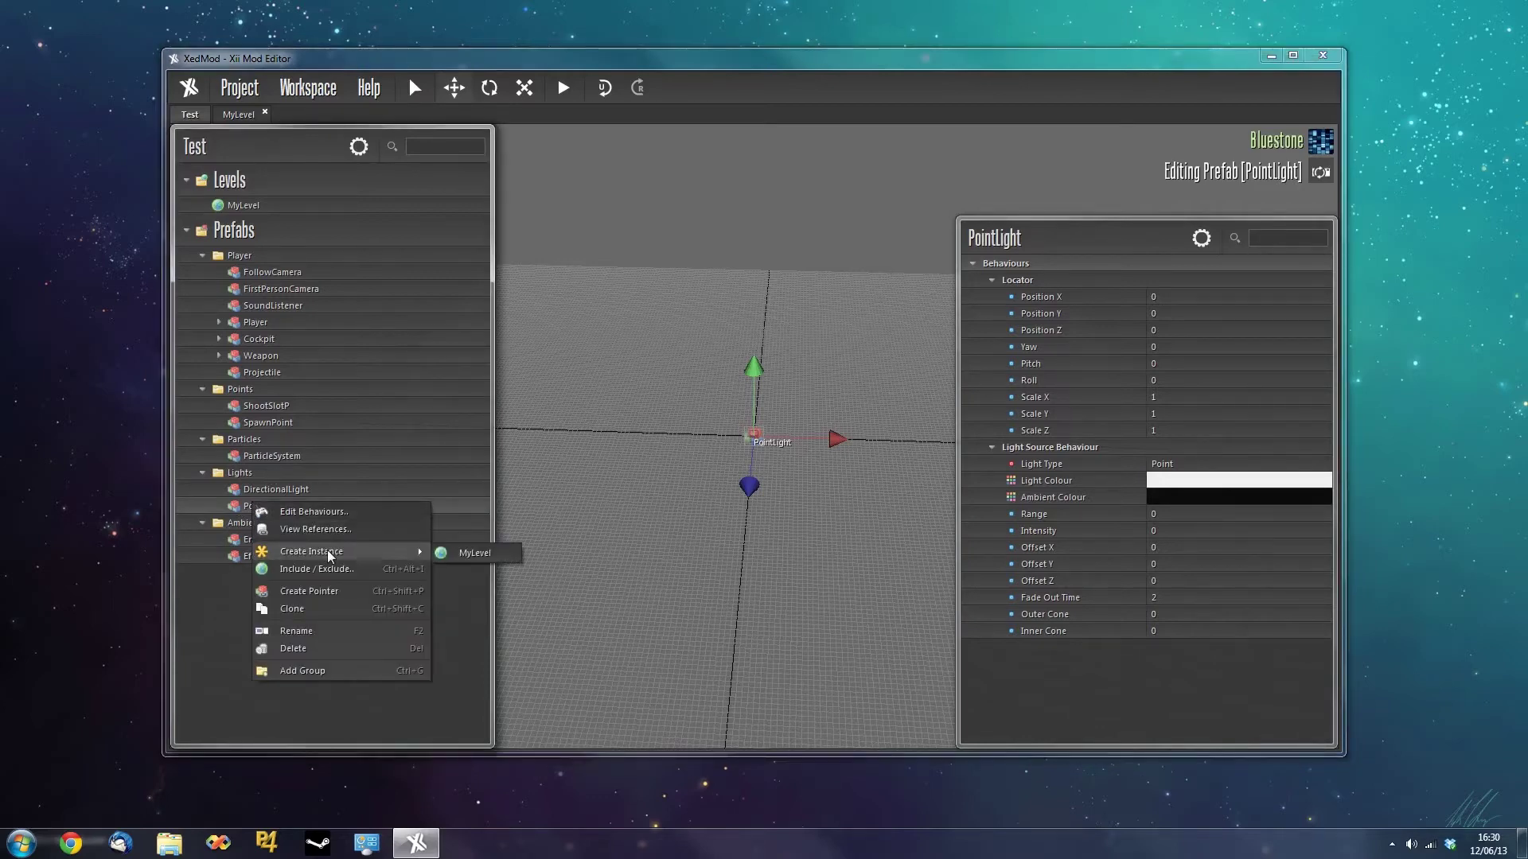
click(467, 557)
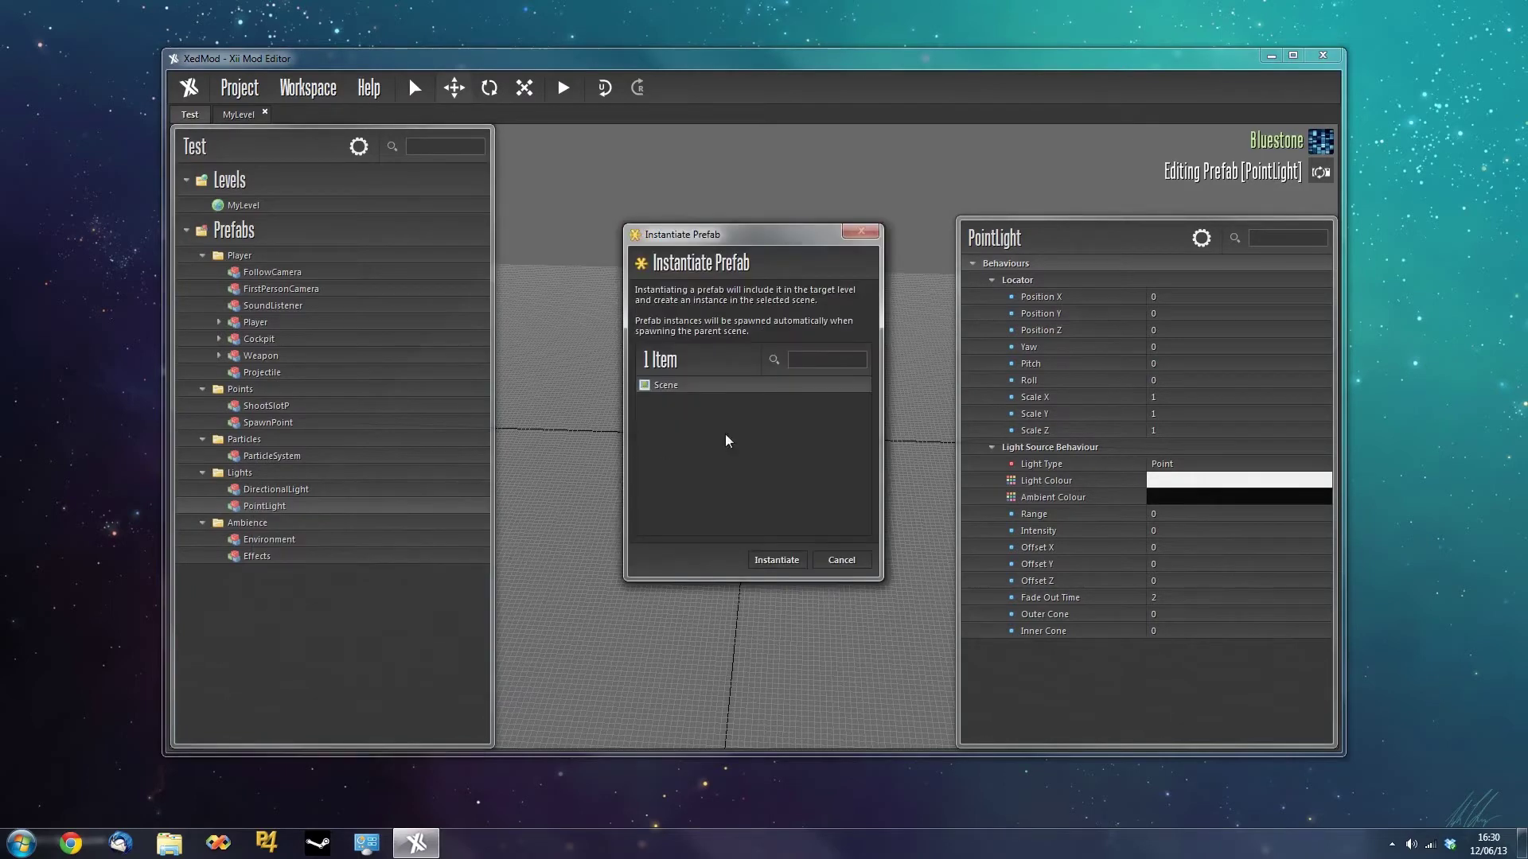
double_click(668, 386)
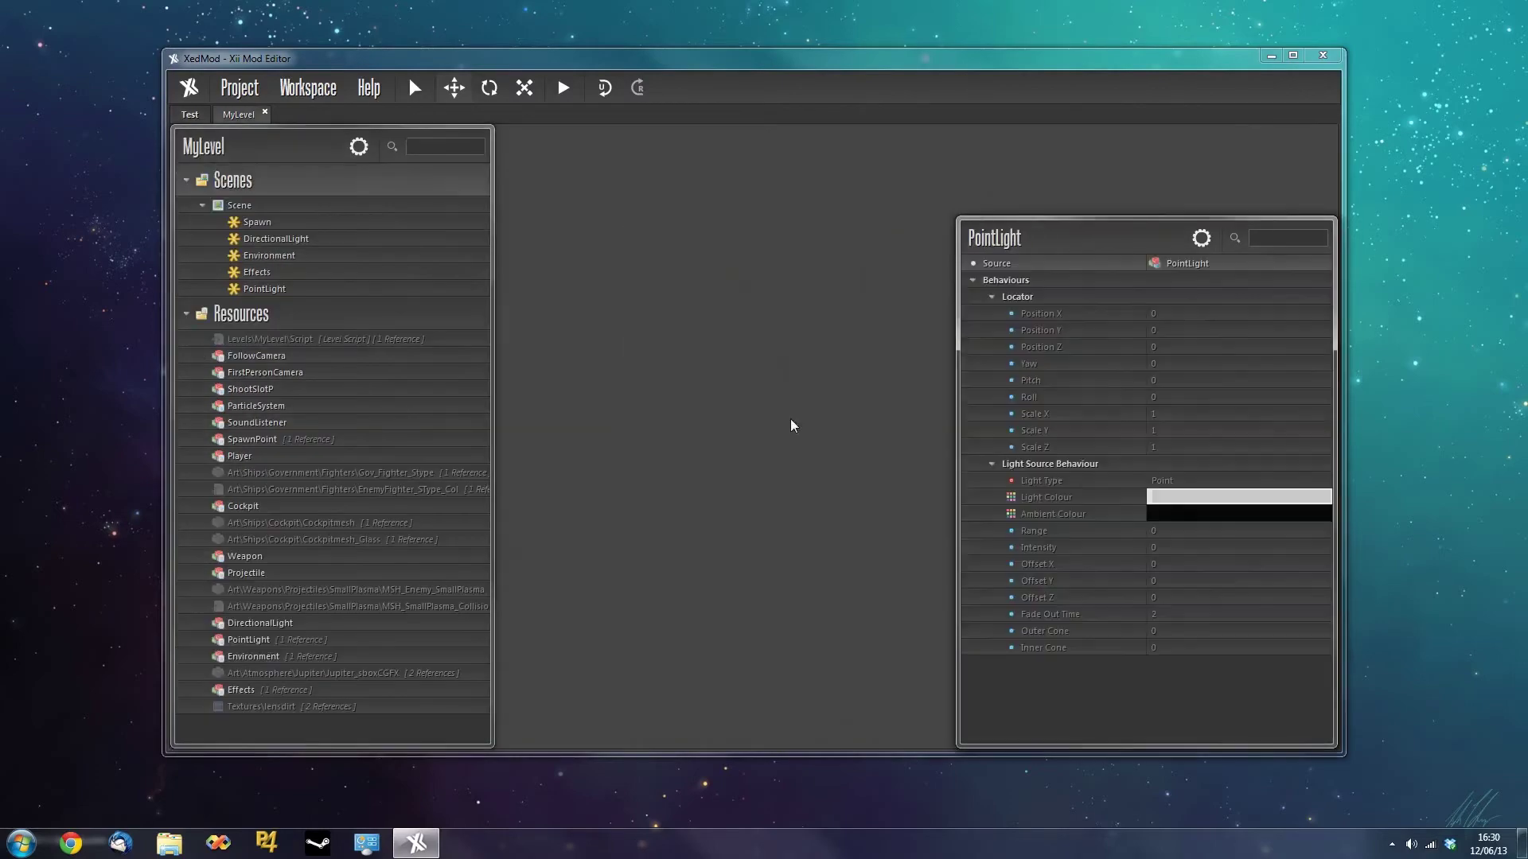
Check the new PointLight instance in MyLevel, then return to the Test project.
middle_drag(707, 616, 631, 634)
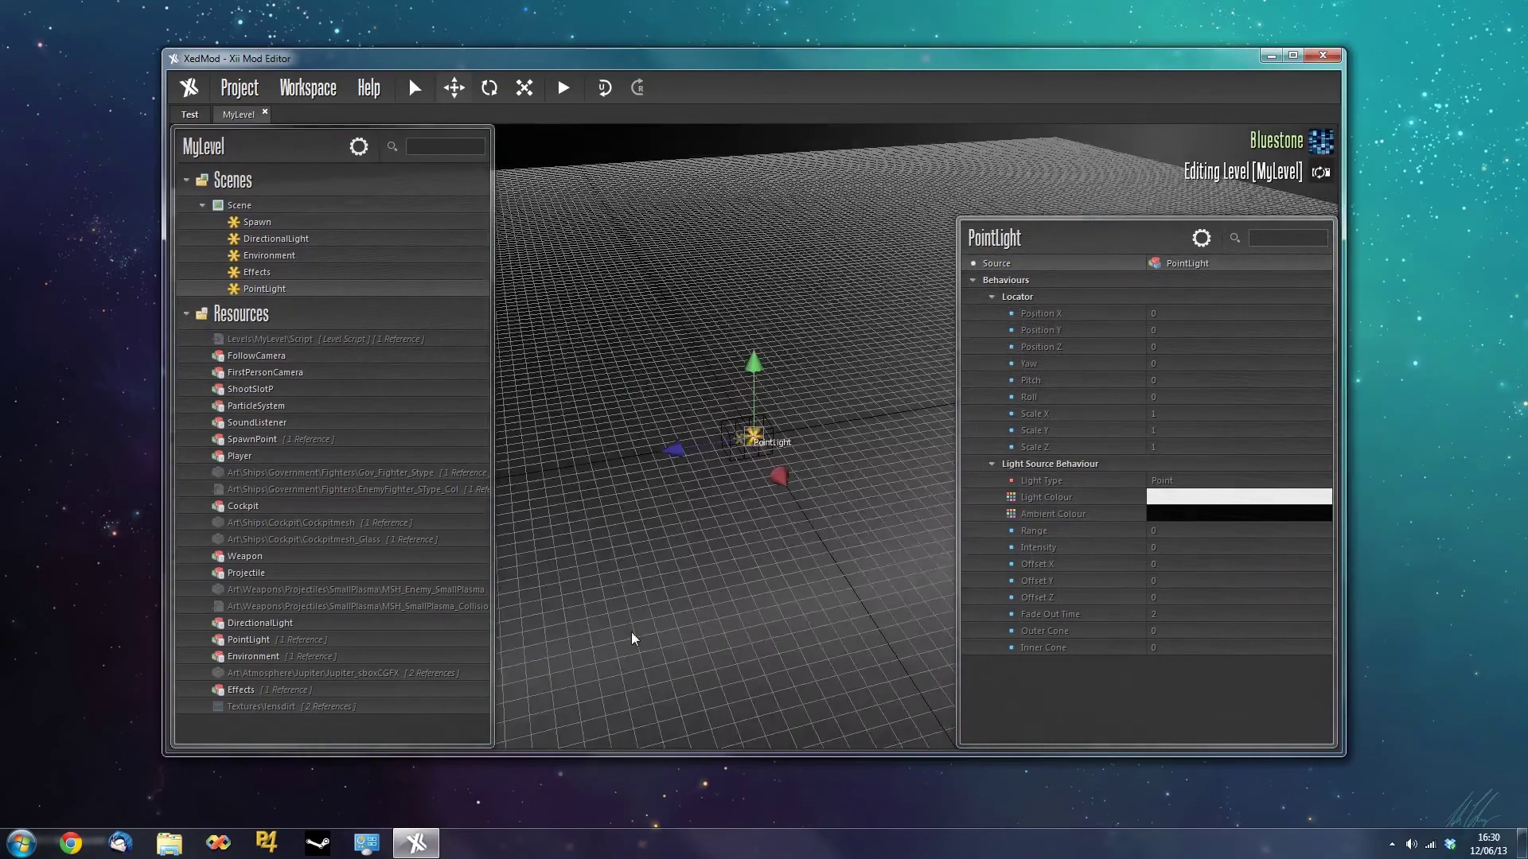
scroll(620, 529, down, 5)
middle_drag(622, 529, 621, 533)
middle_drag(618, 599, 677, 602)
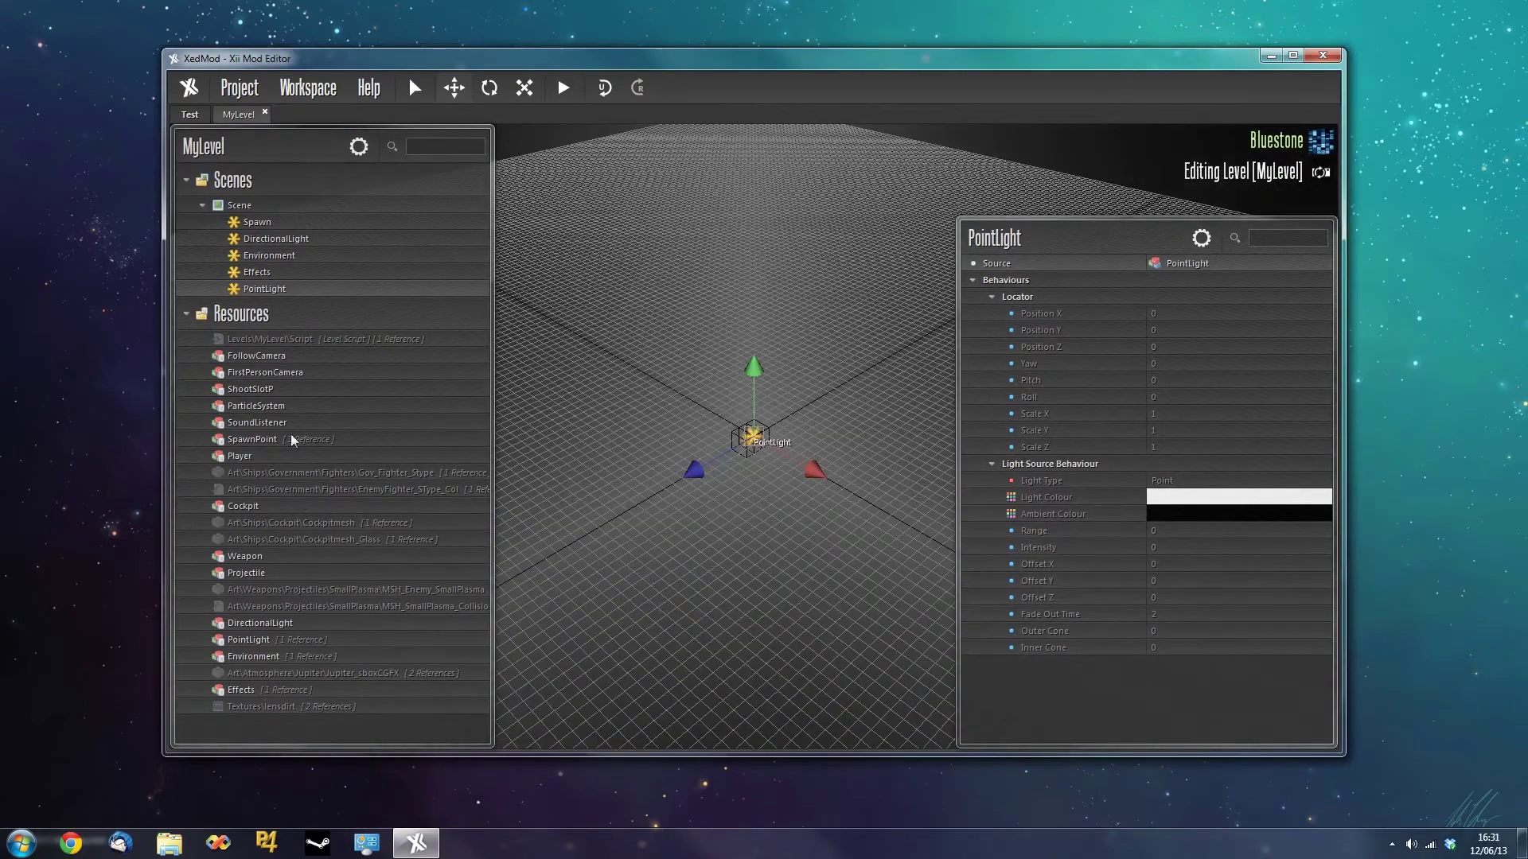
click(291, 641)
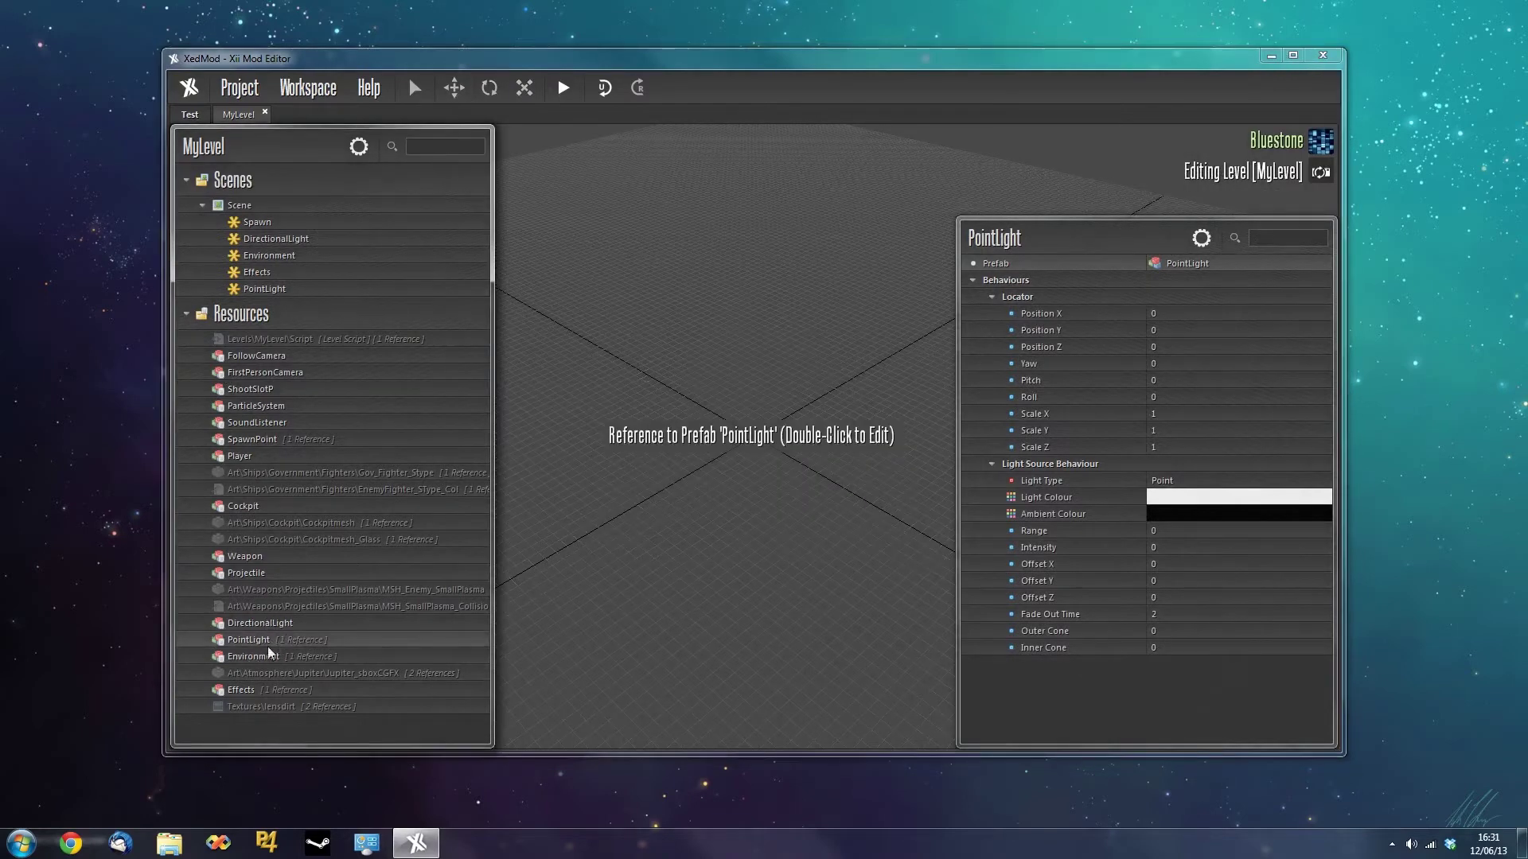
click(188, 119)
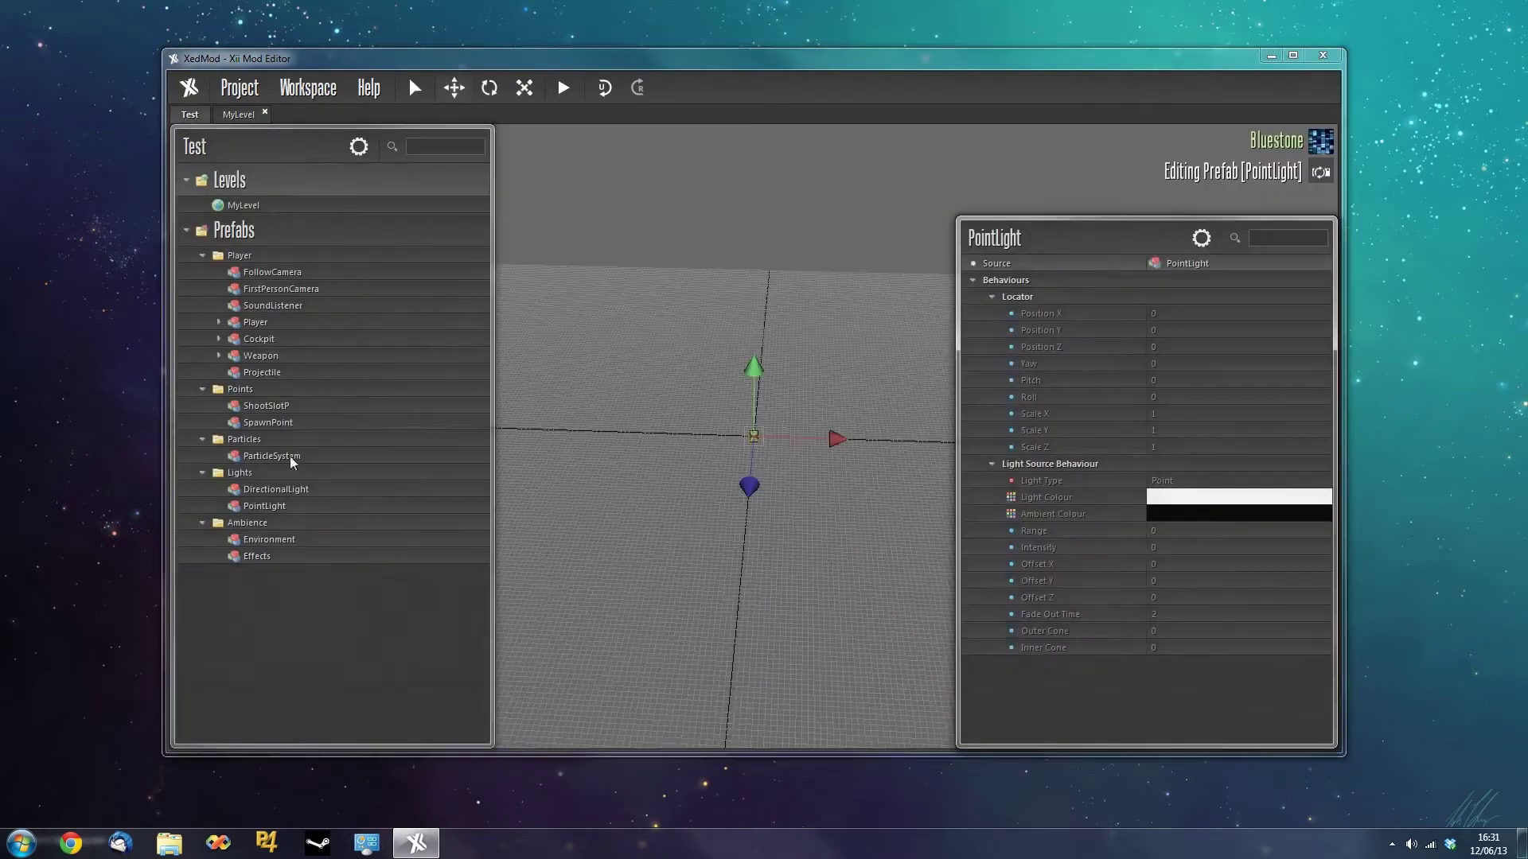
Inspect the ParticleSystem, PointLight and Projectile prefabs.
click(290, 460)
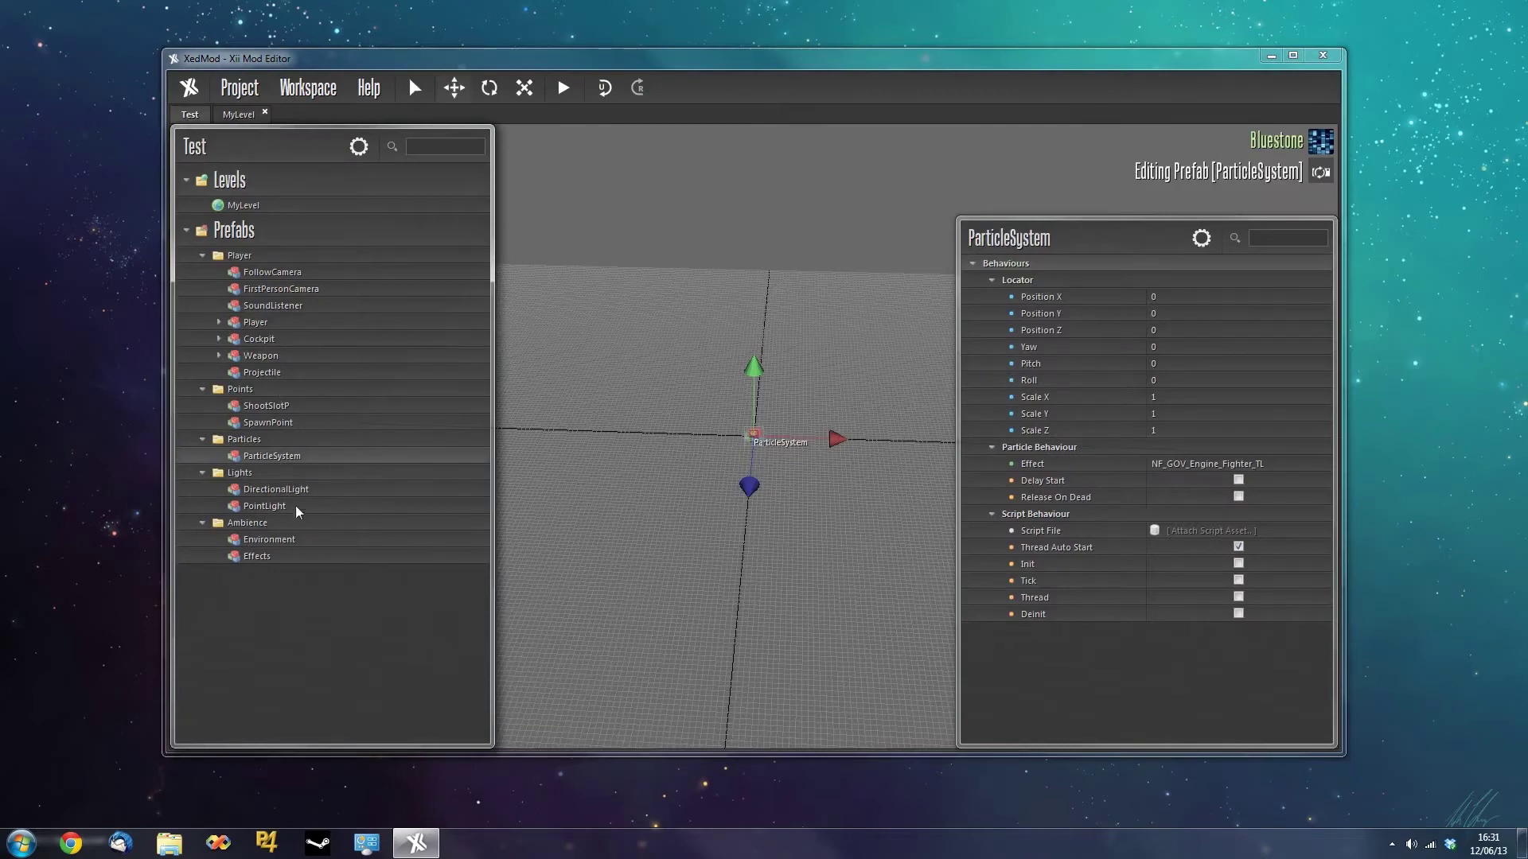
click(271, 511)
right_click(274, 511)
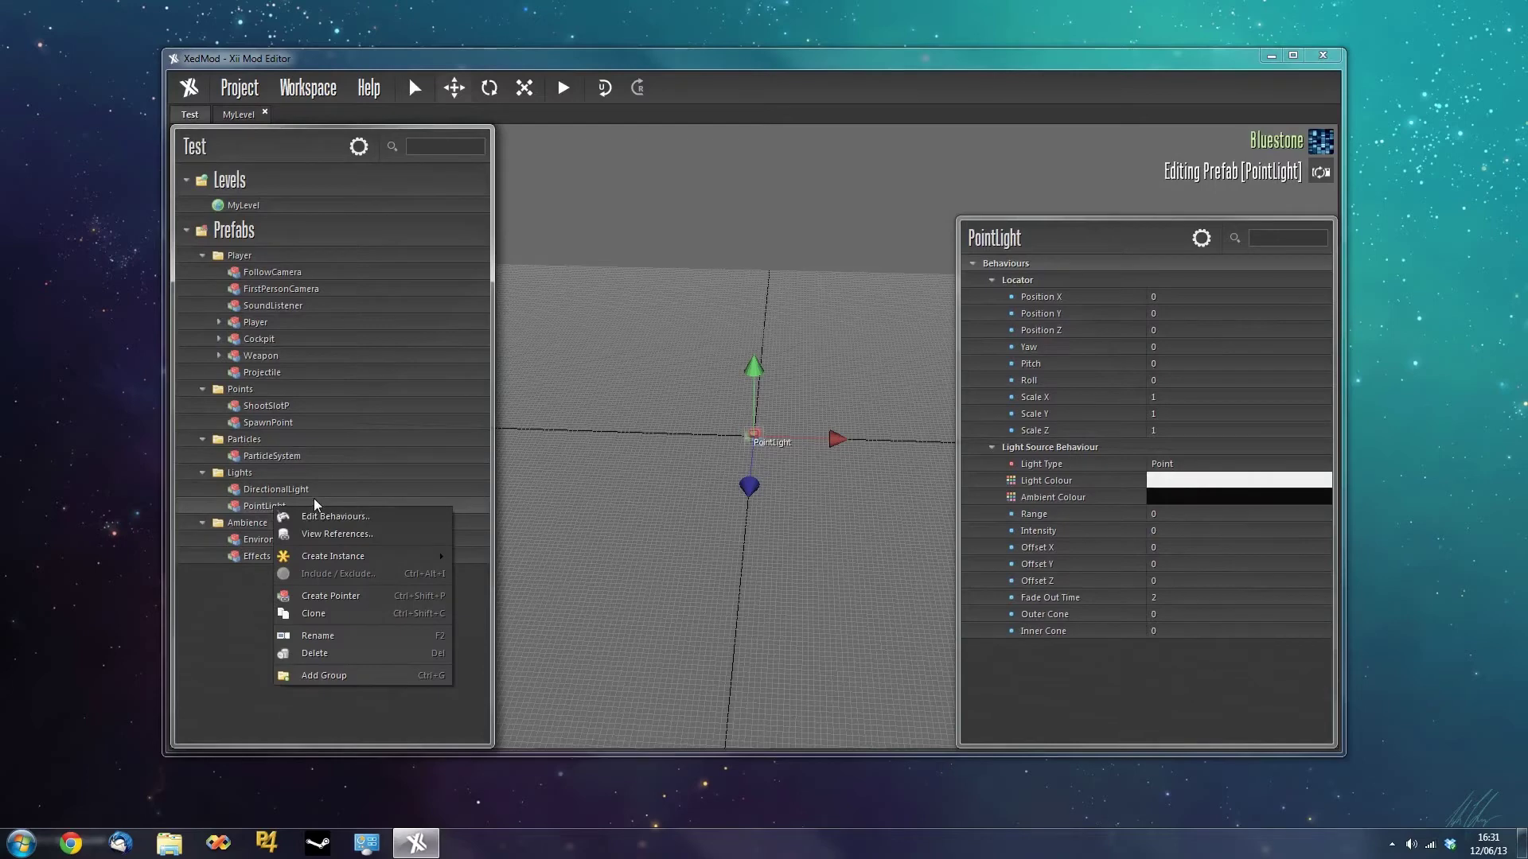
click(249, 373)
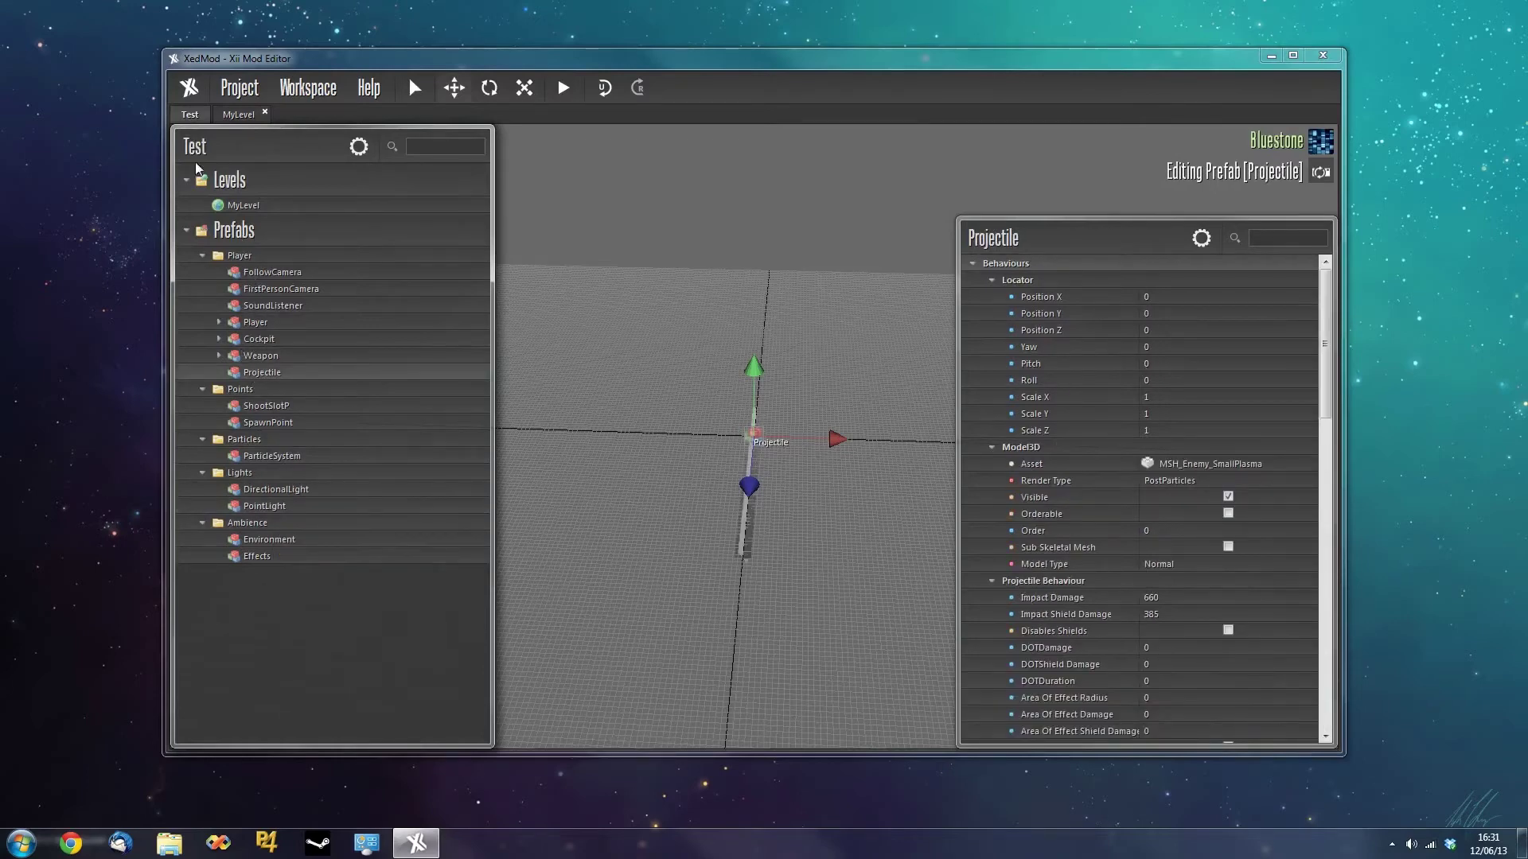
Collapse and re-expand the Player group, then open the Player ship prefab.
click(213, 256)
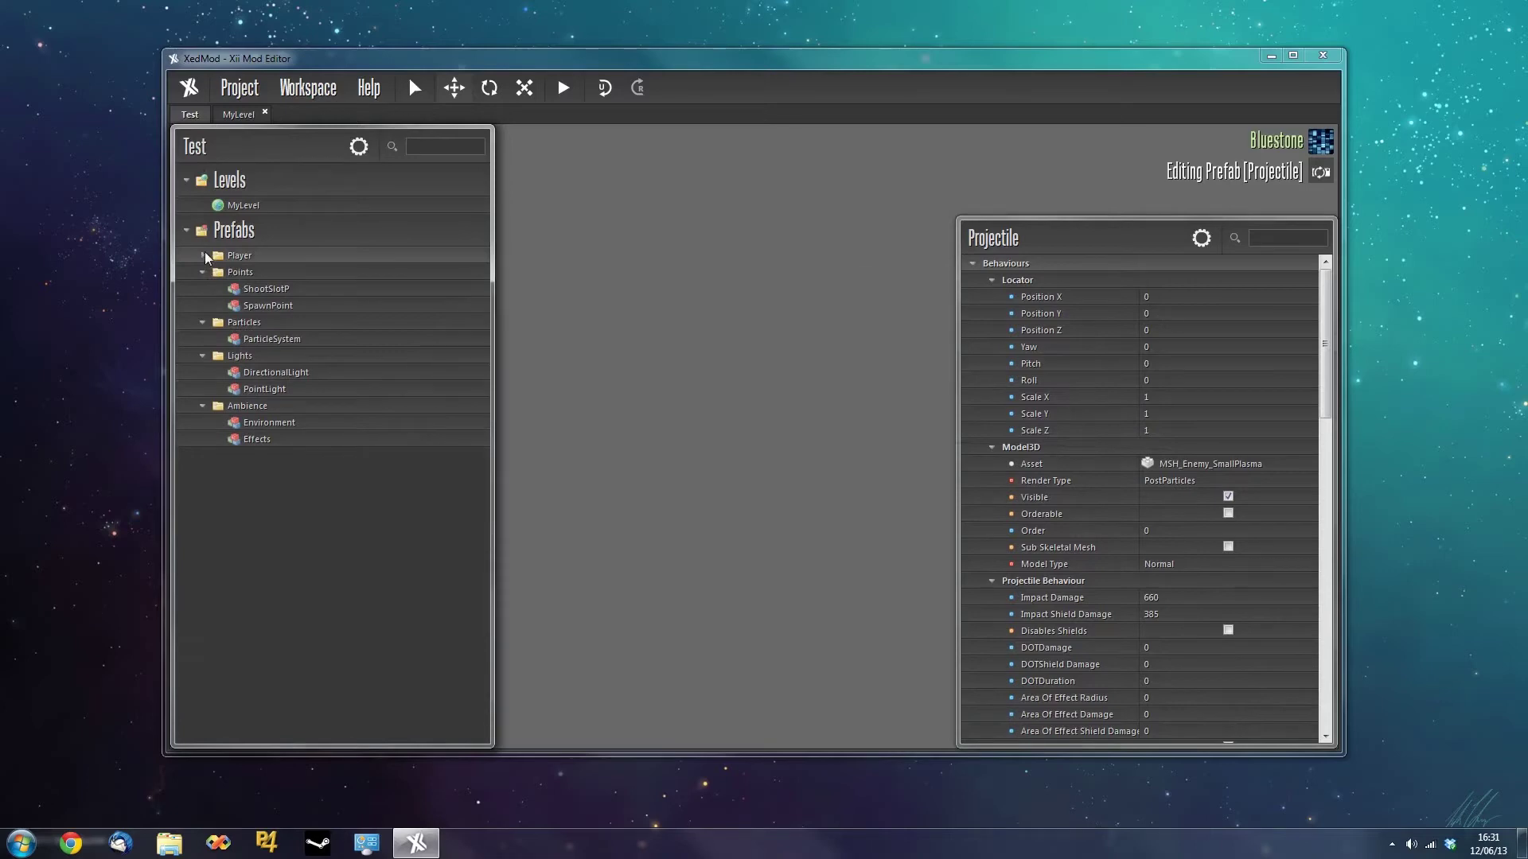
click(236, 231)
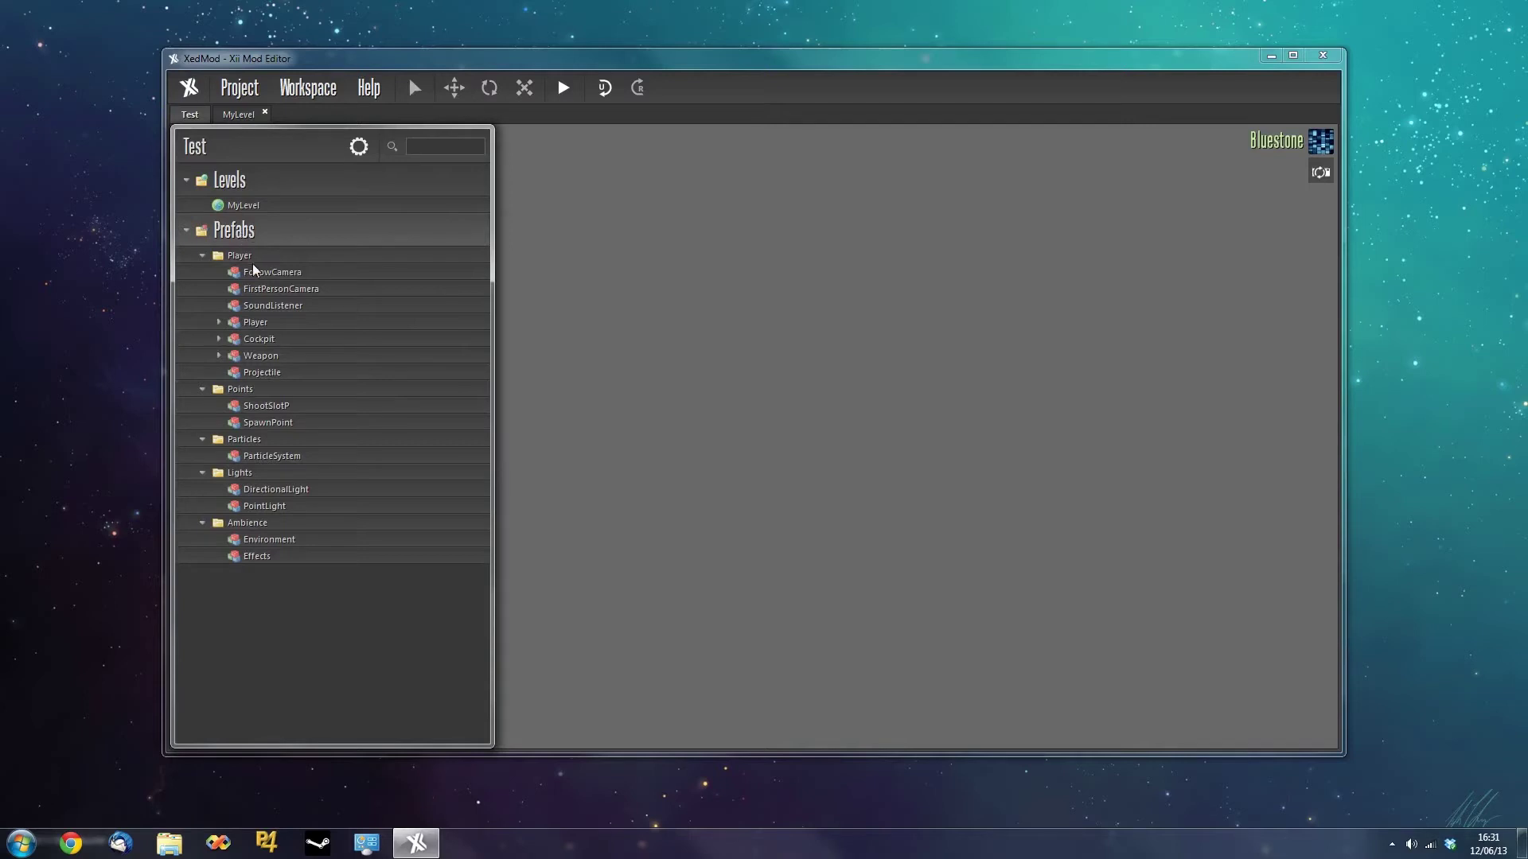
click(245, 254)
click(269, 322)
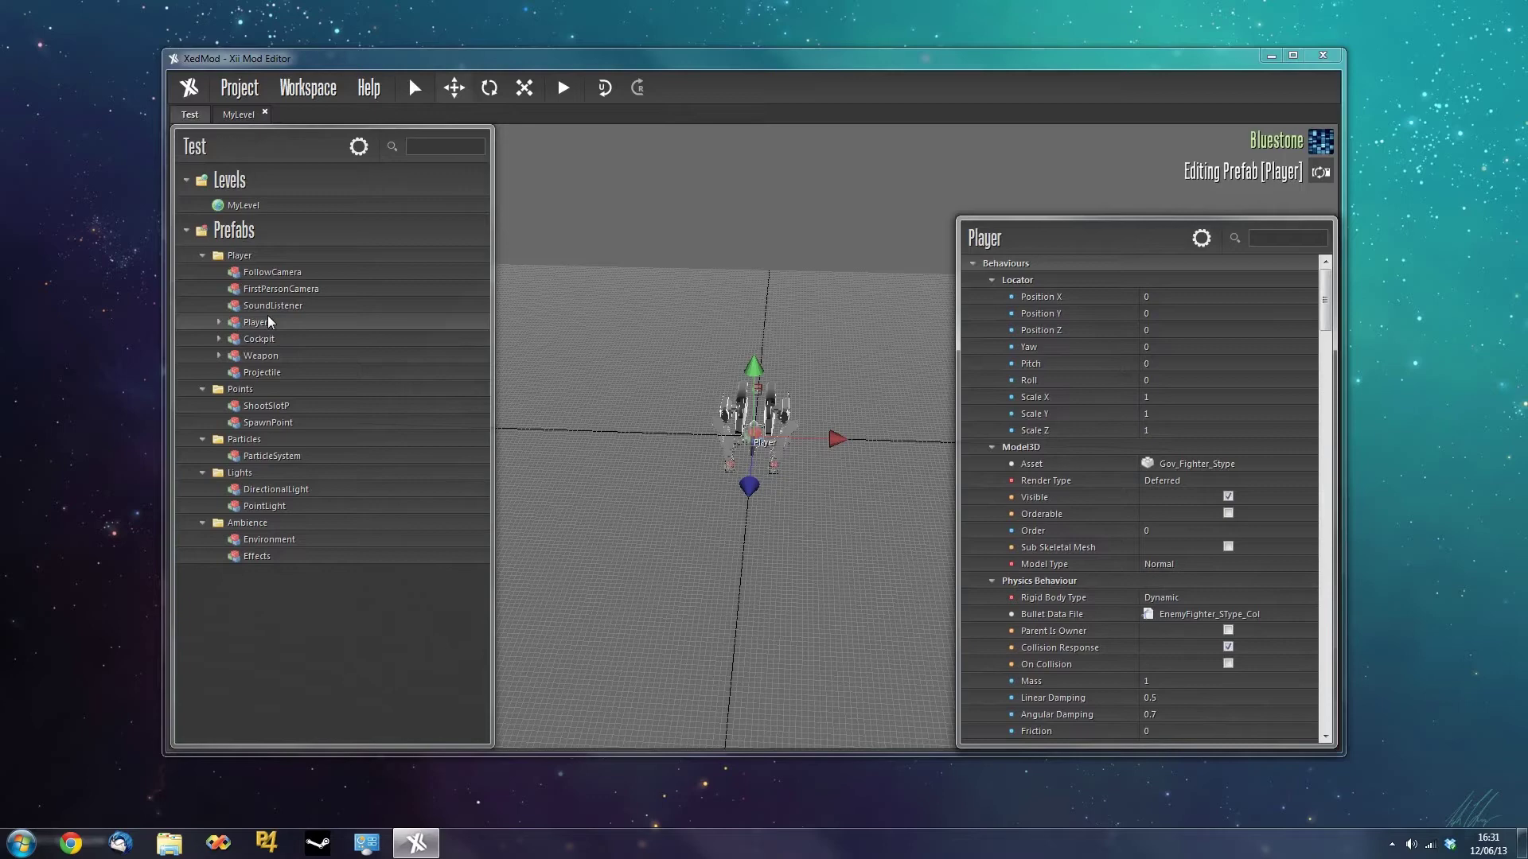
Open the Prefabs Directory of importable system prefabs and reposition its window.
right_click(239, 237)
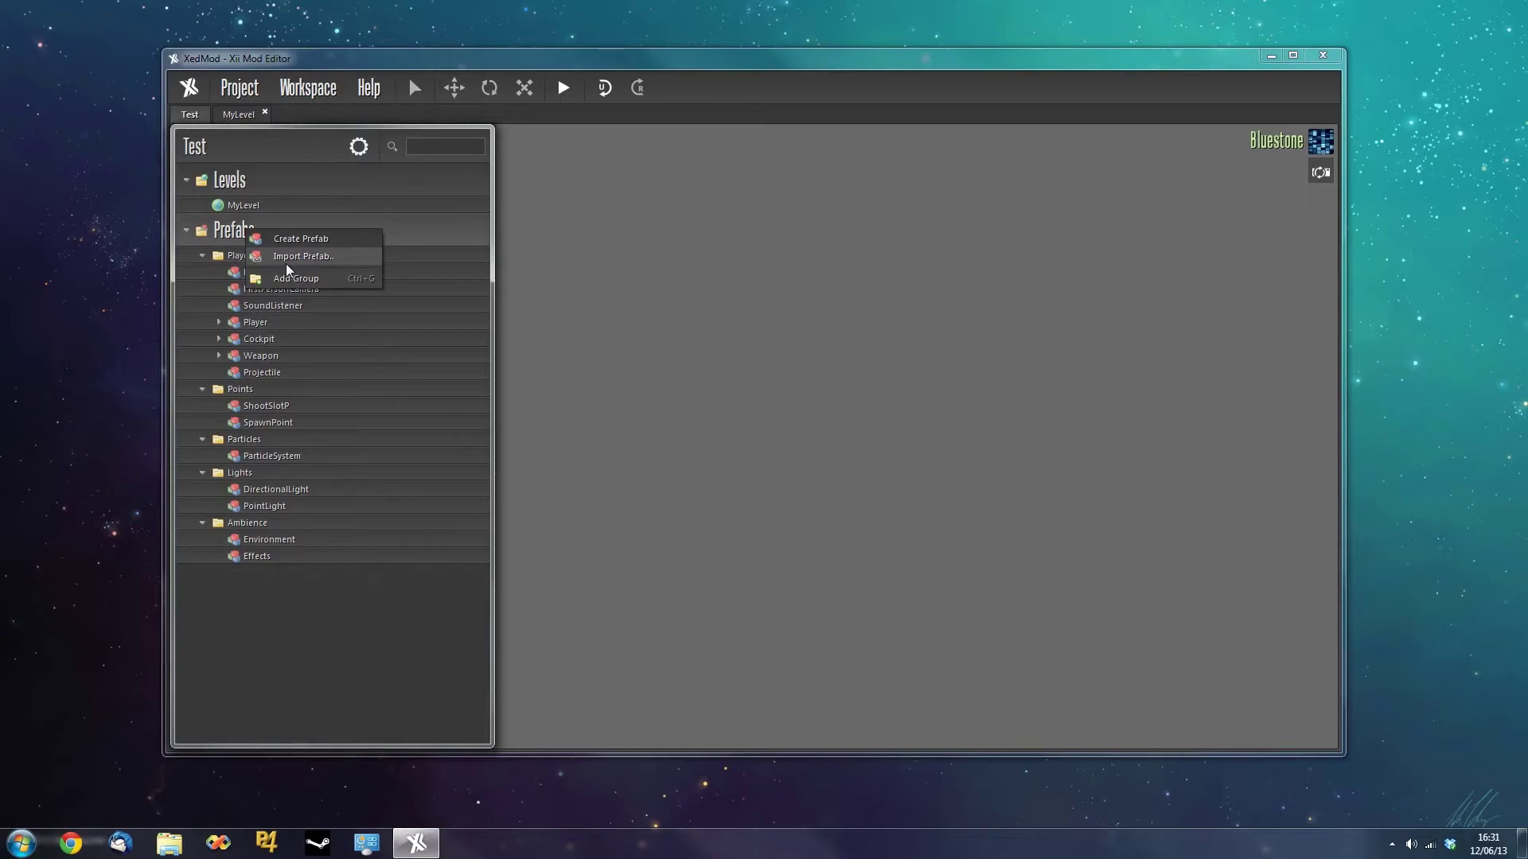
click(255, 92)
click(255, 92)
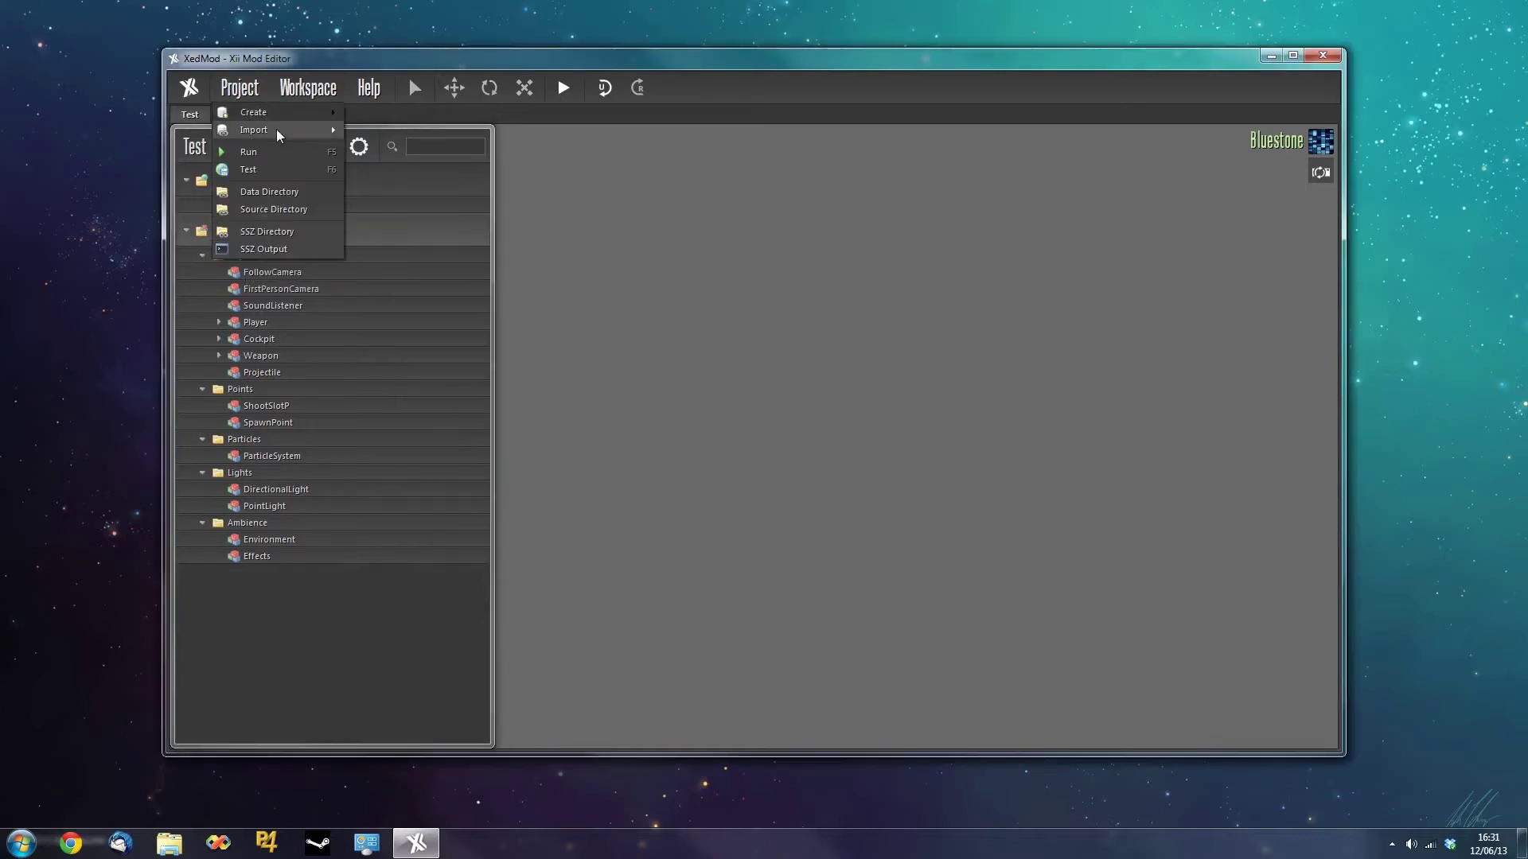
mouse_move(319, 125)
click(409, 141)
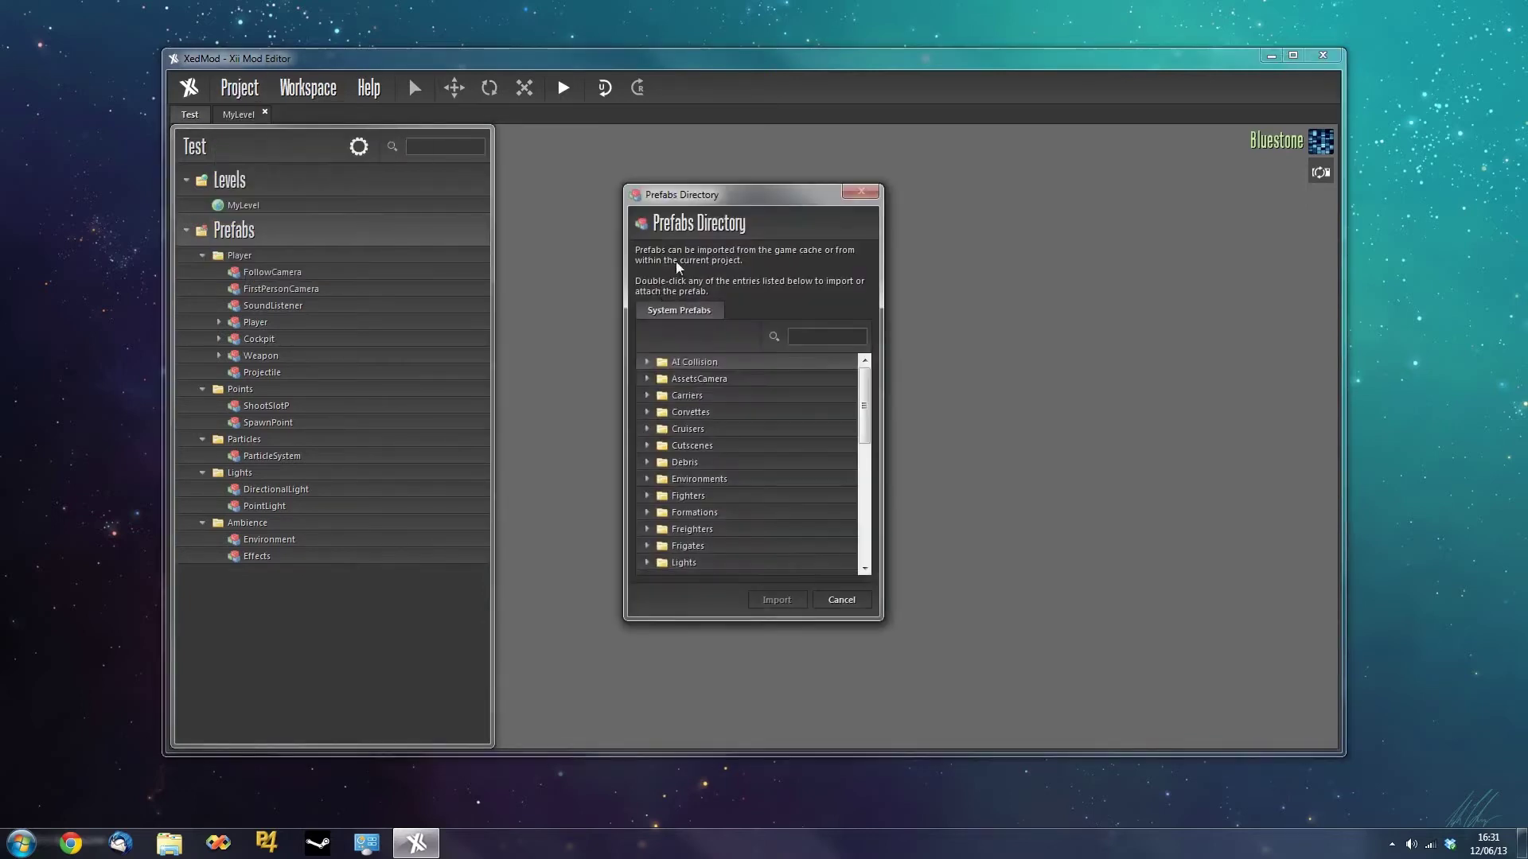
drag(728, 209, 636, 81)
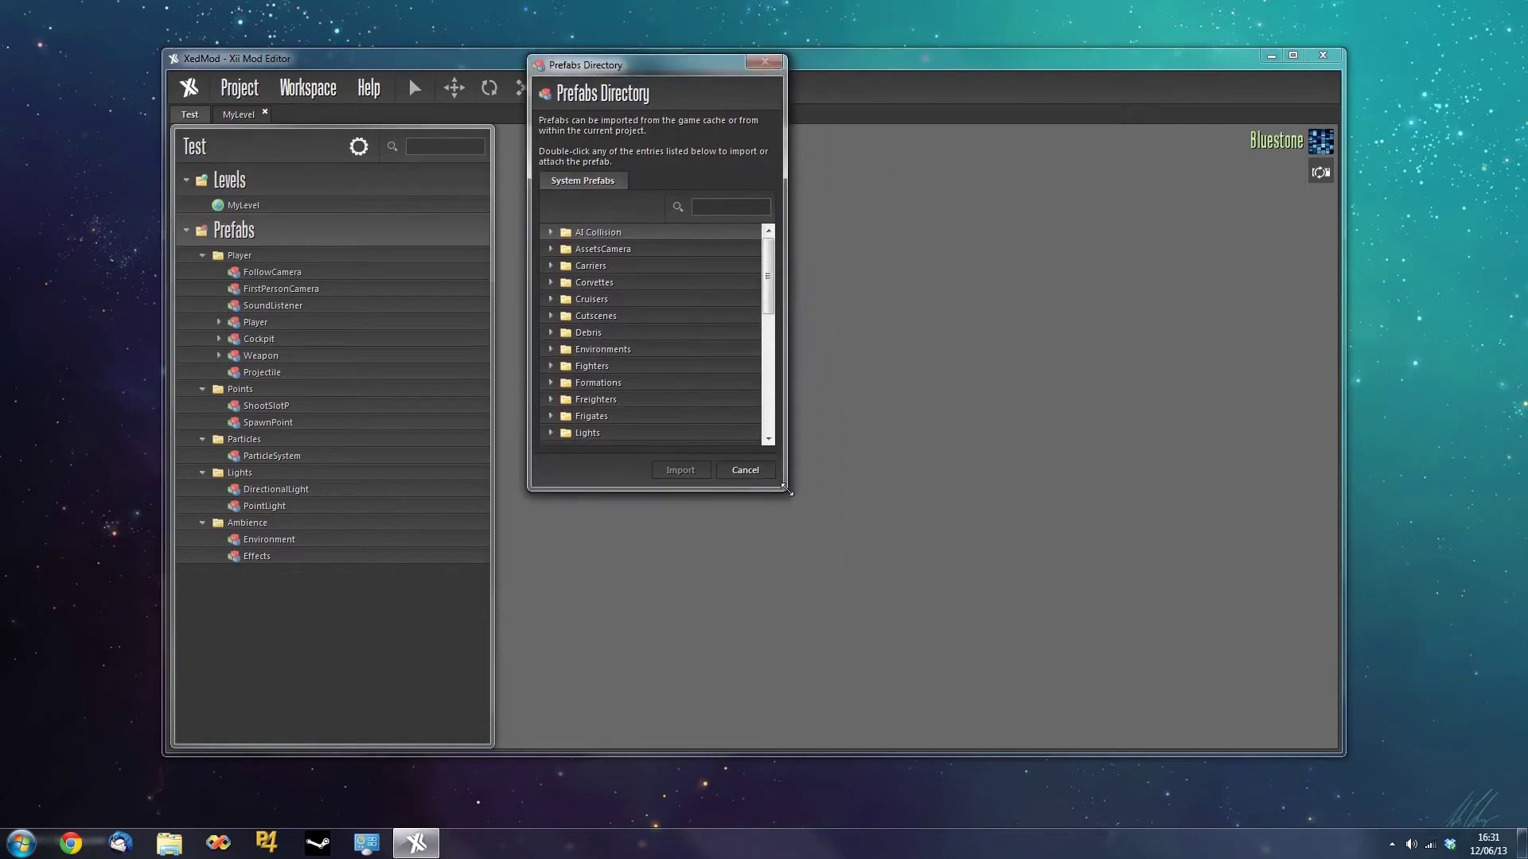
drag(786, 491, 957, 753)
Browse the Fighters, Carriers and Stations system prefab folders.
scroll(940, 409, down, 1)
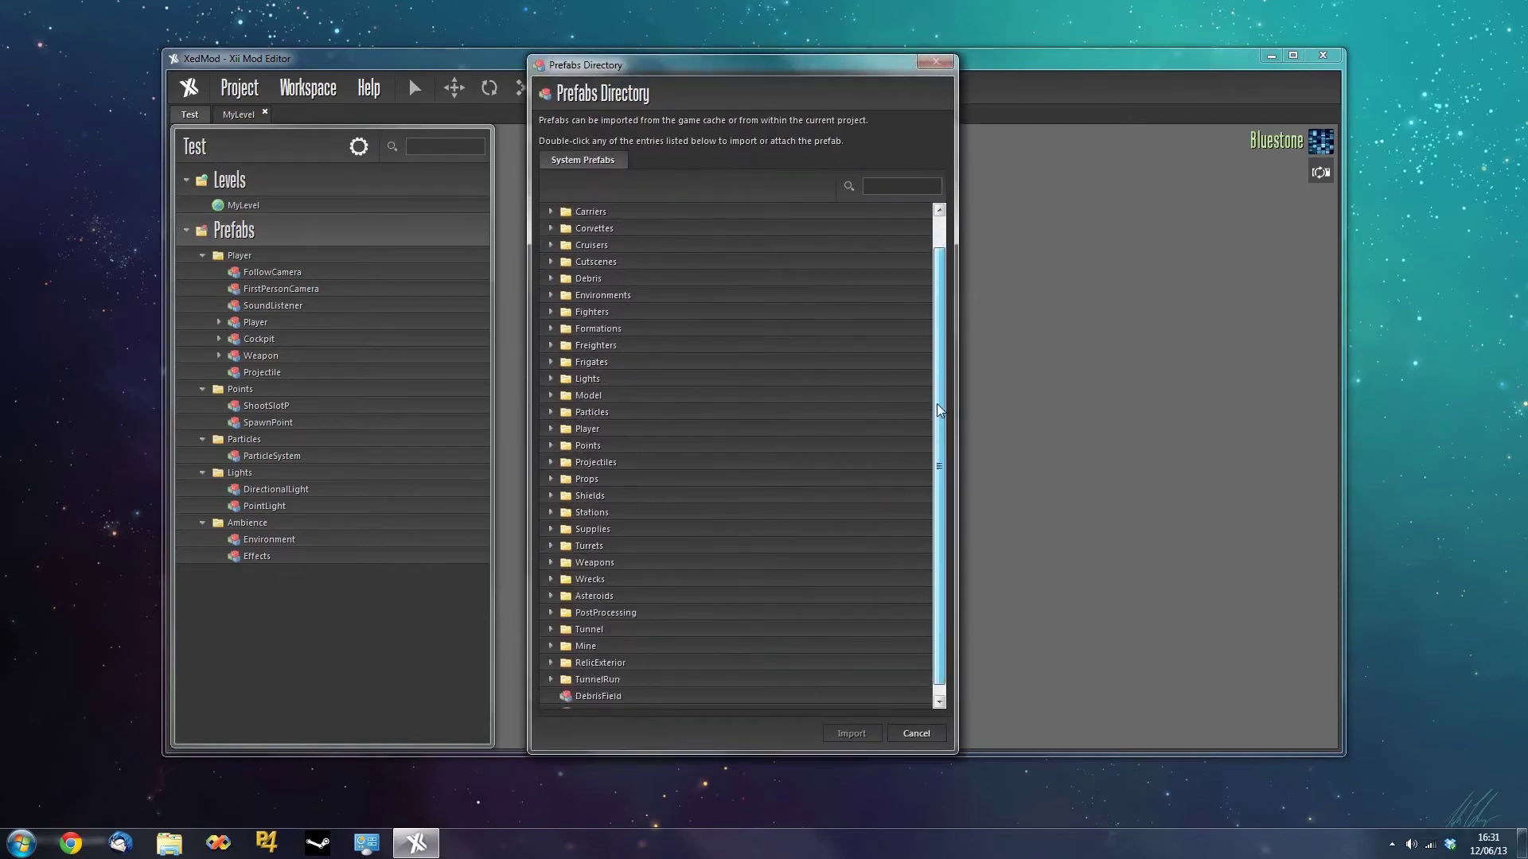
scroll(788, 613, up, 1)
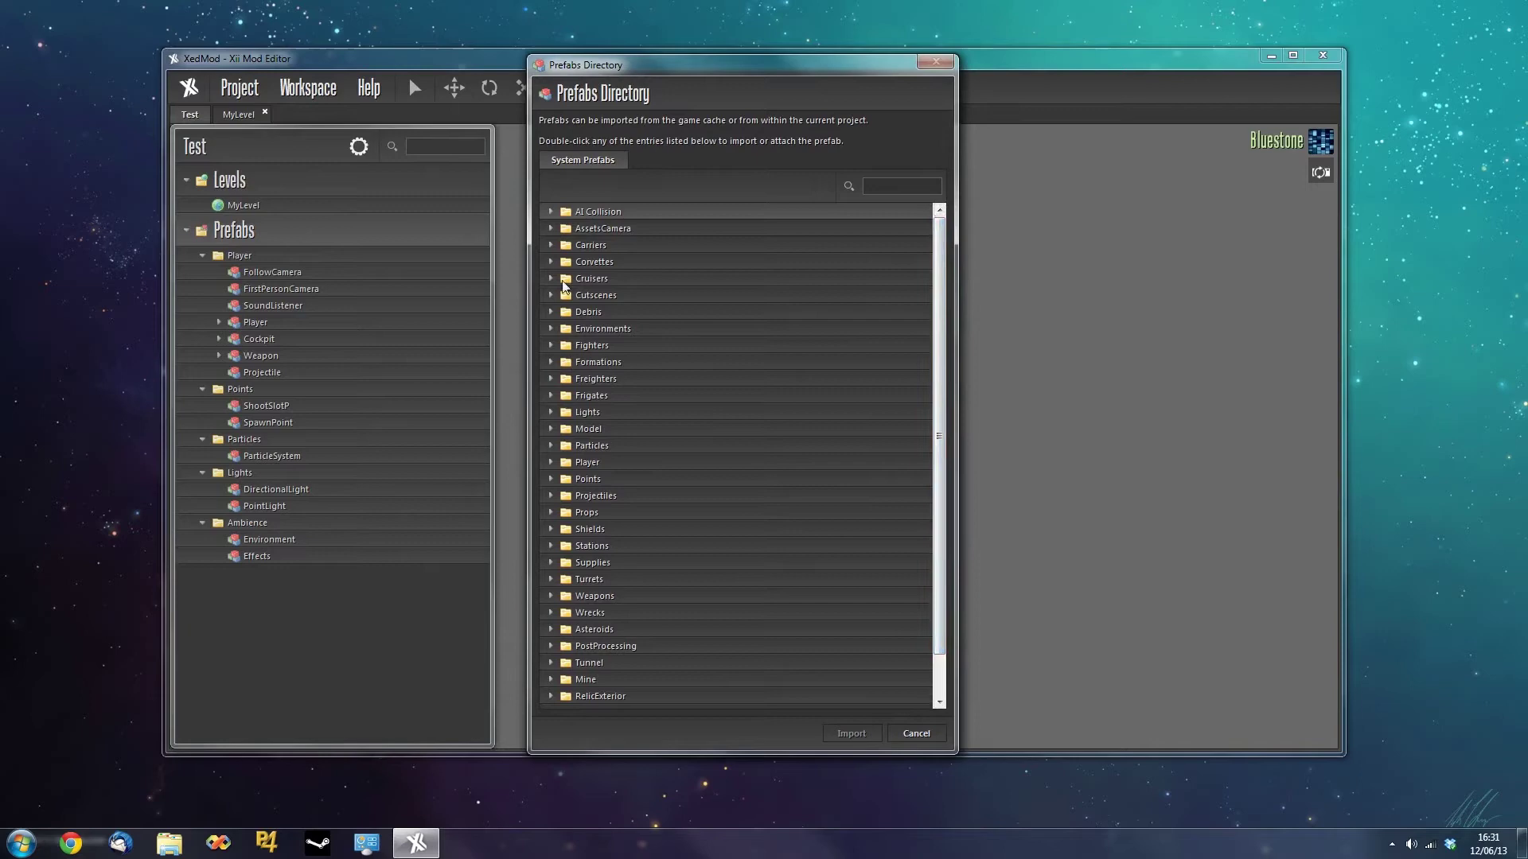
click(551, 346)
click(551, 345)
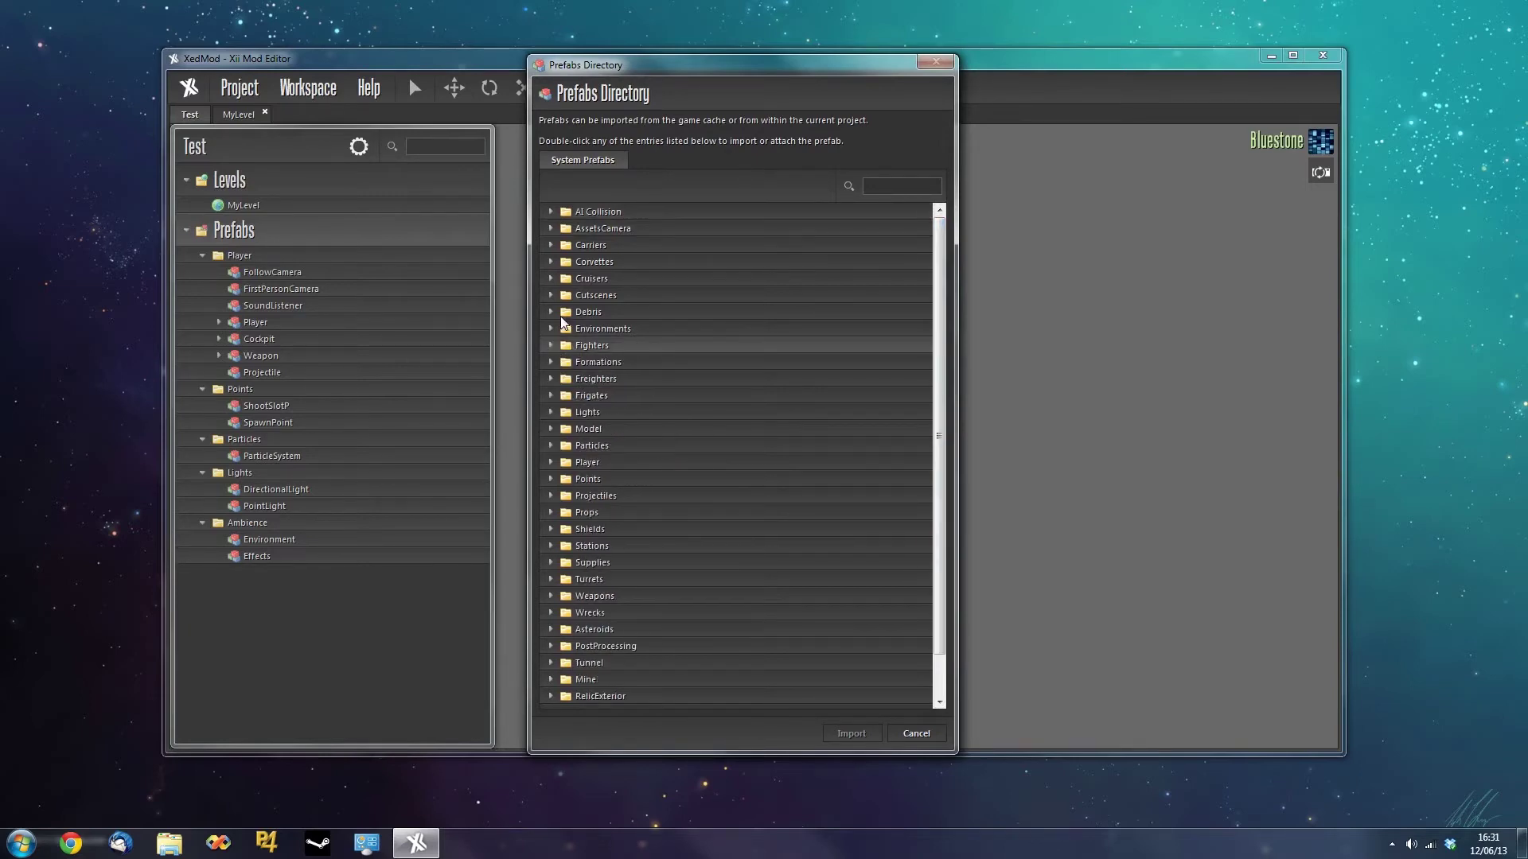
click(550, 245)
click(550, 245)
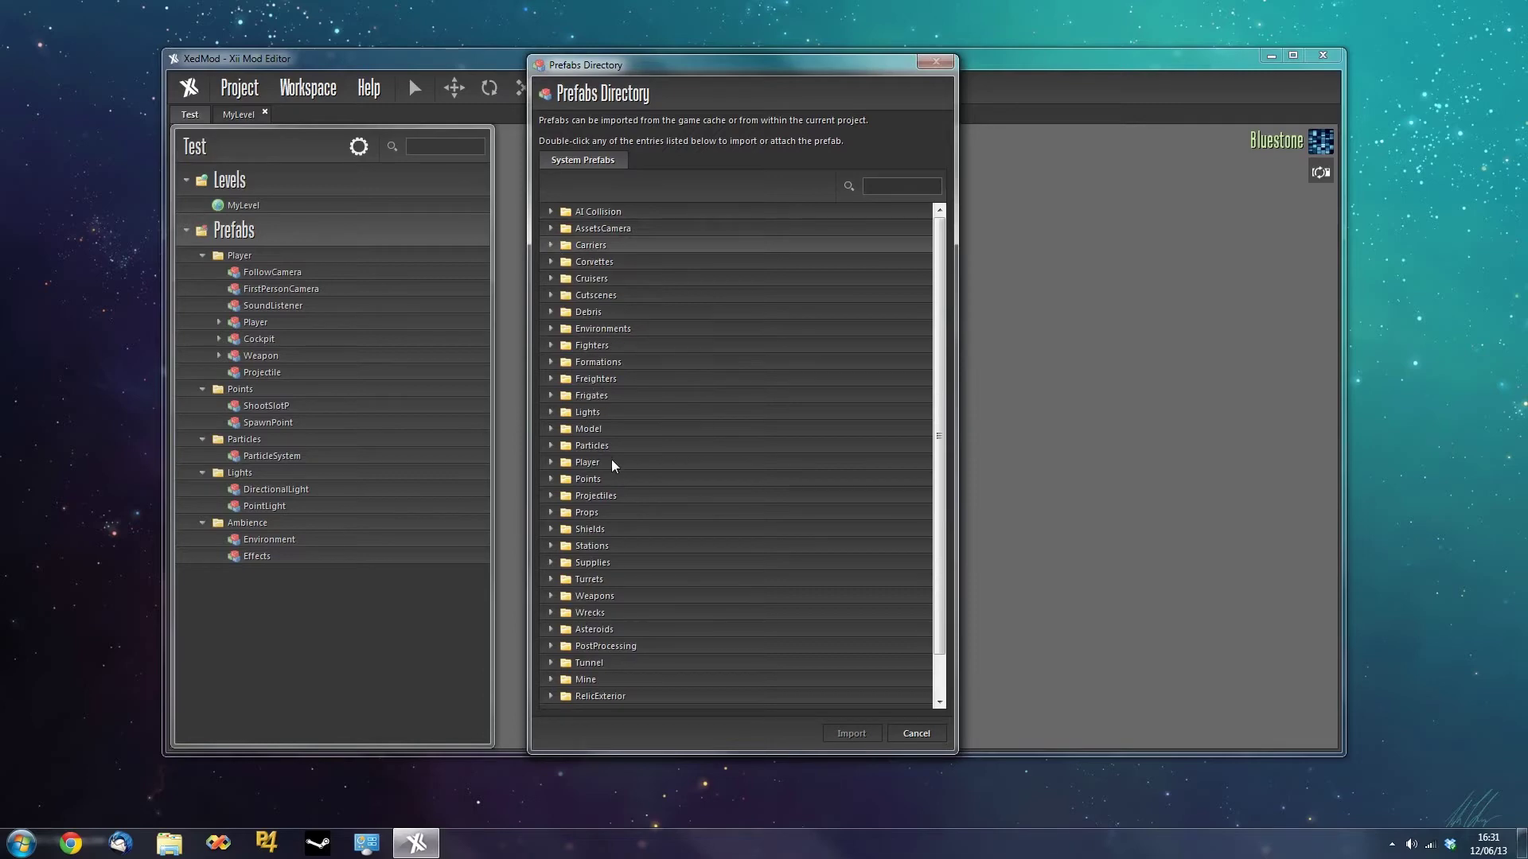
click(550, 545)
scroll(680, 600, down, 2)
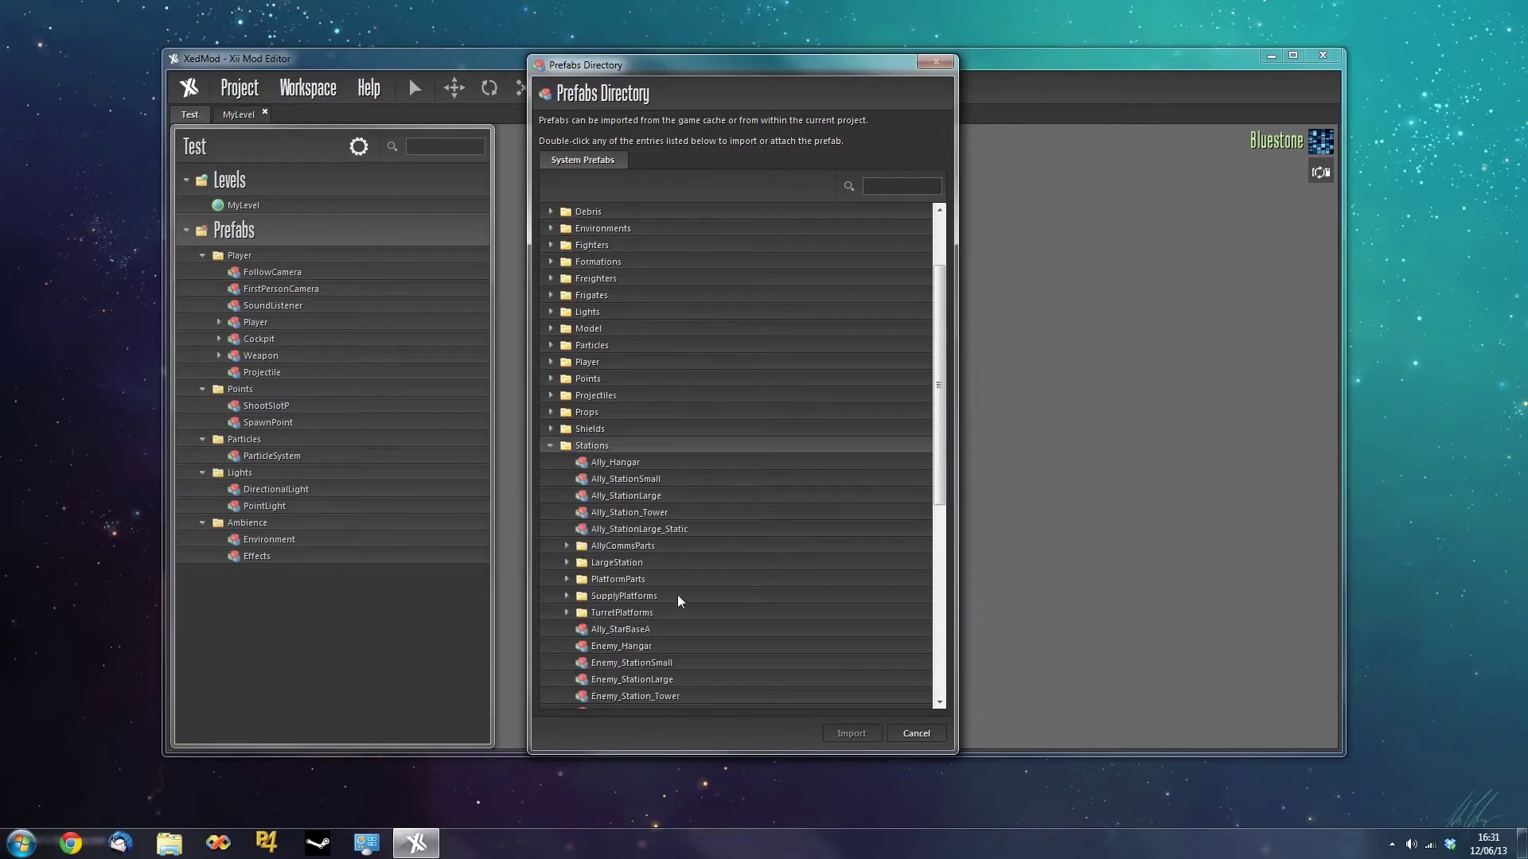
click(551, 445)
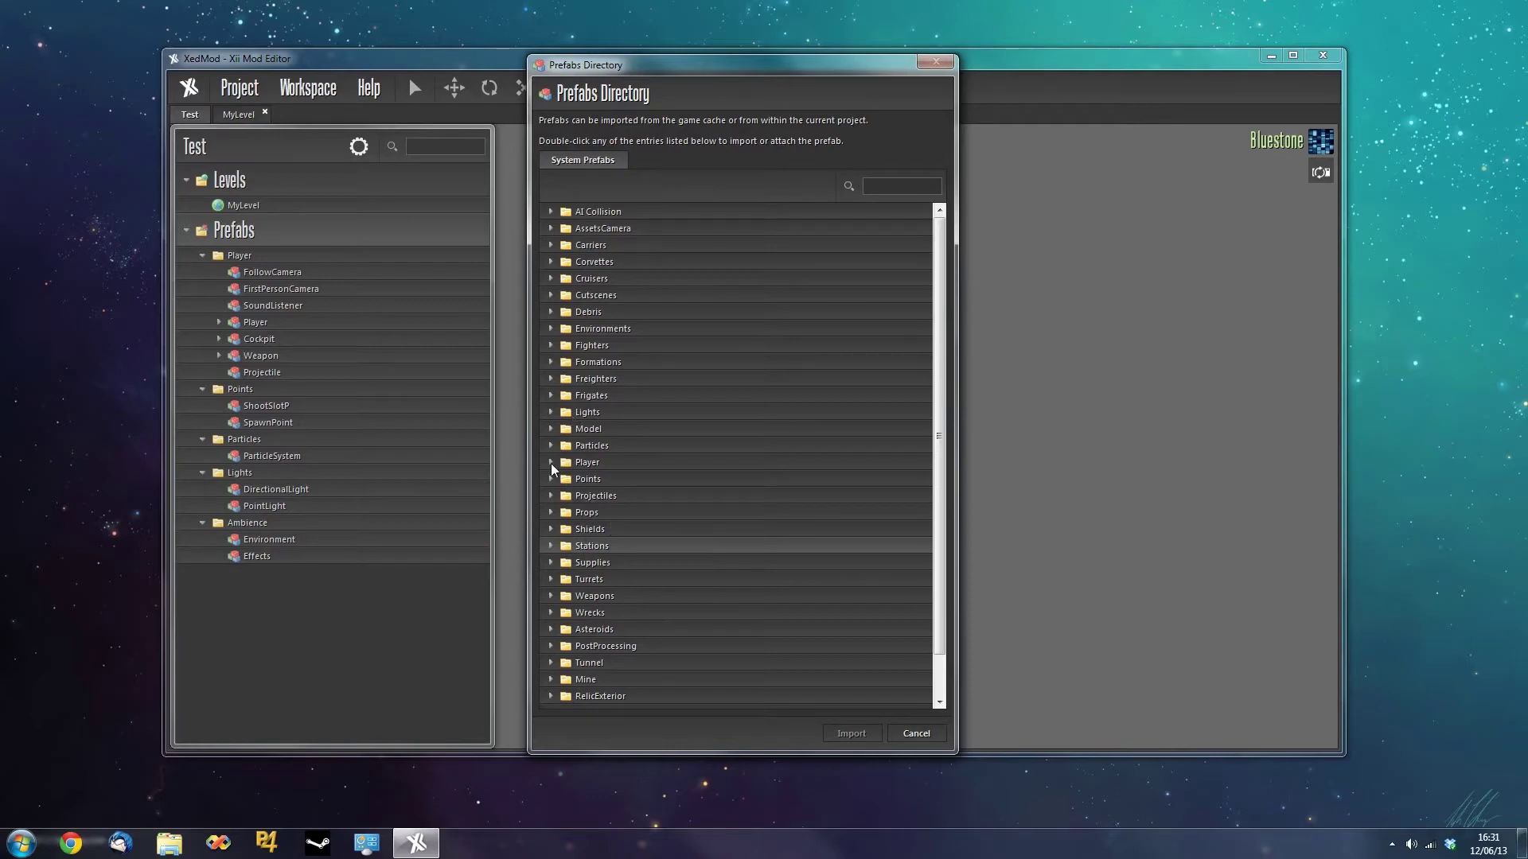
In the Player folder, select Marauder, filter by 'mar', and import it.
click(551, 462)
scroll(672, 488, down, 8)
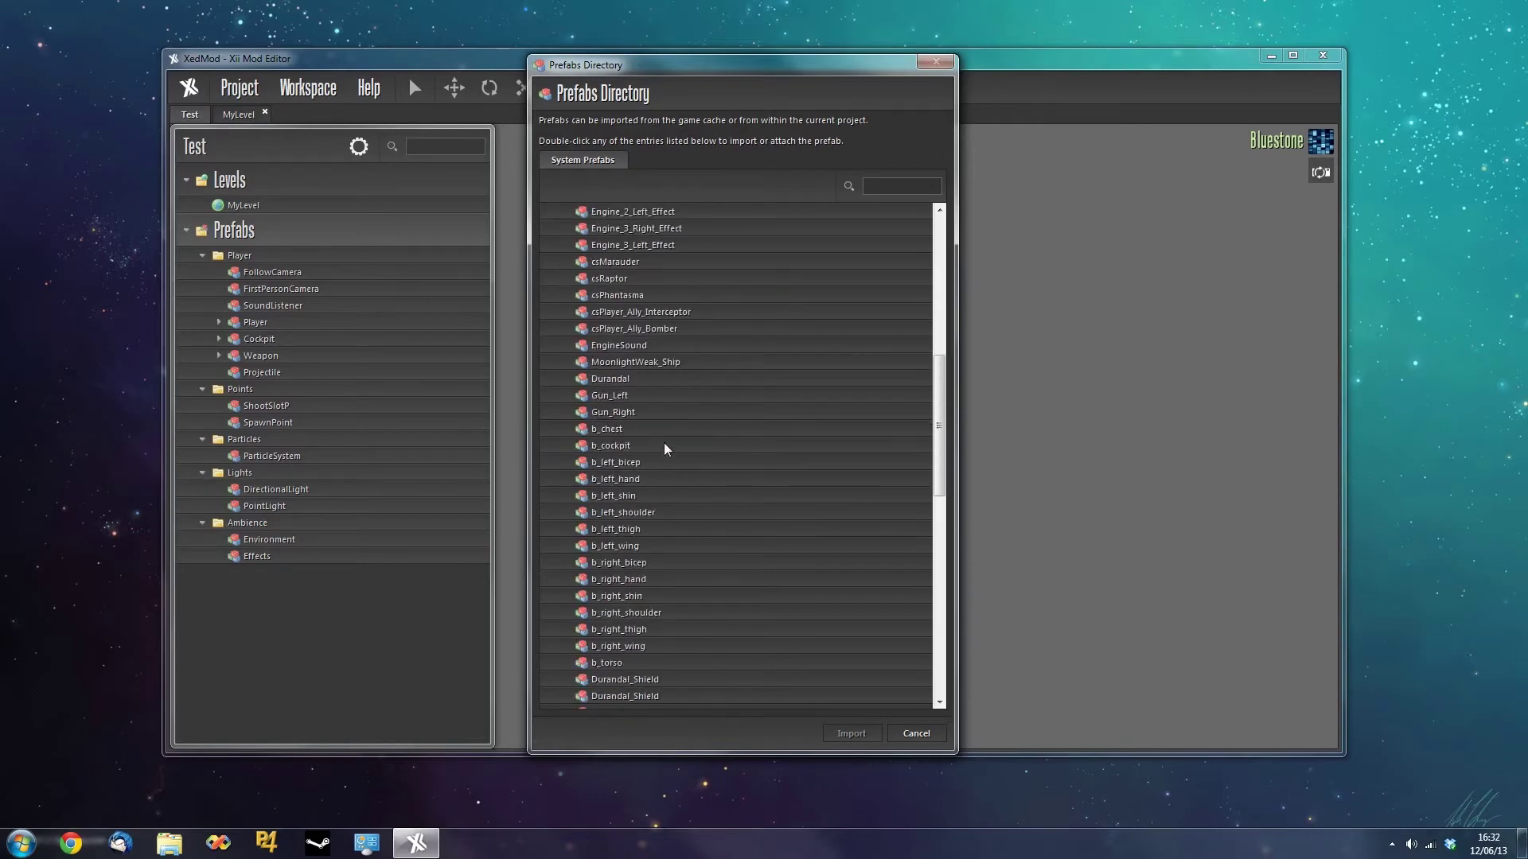
scroll(667, 449, down, 9)
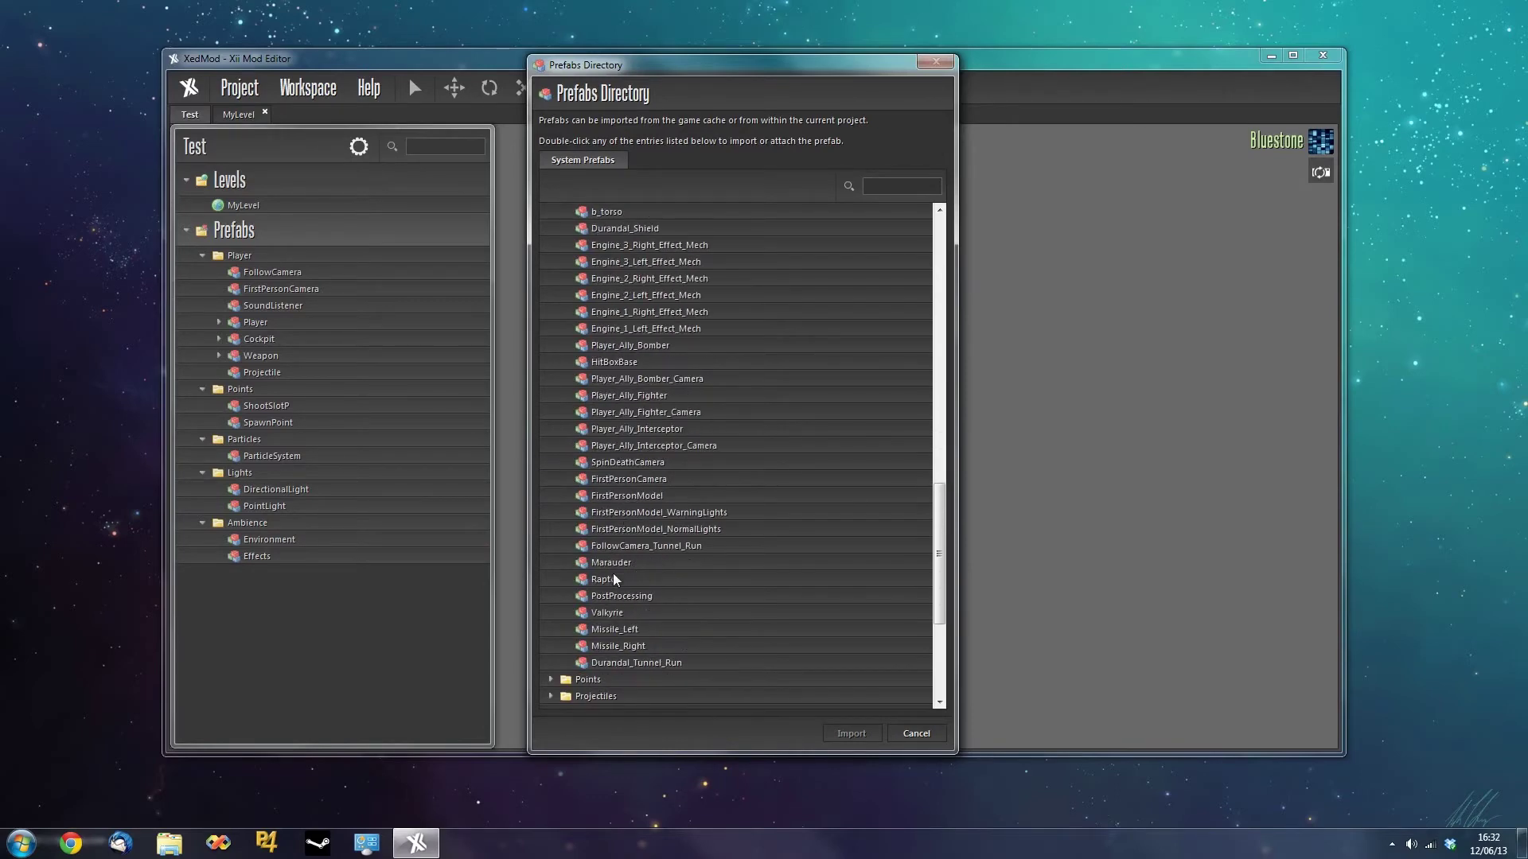
click(613, 564)
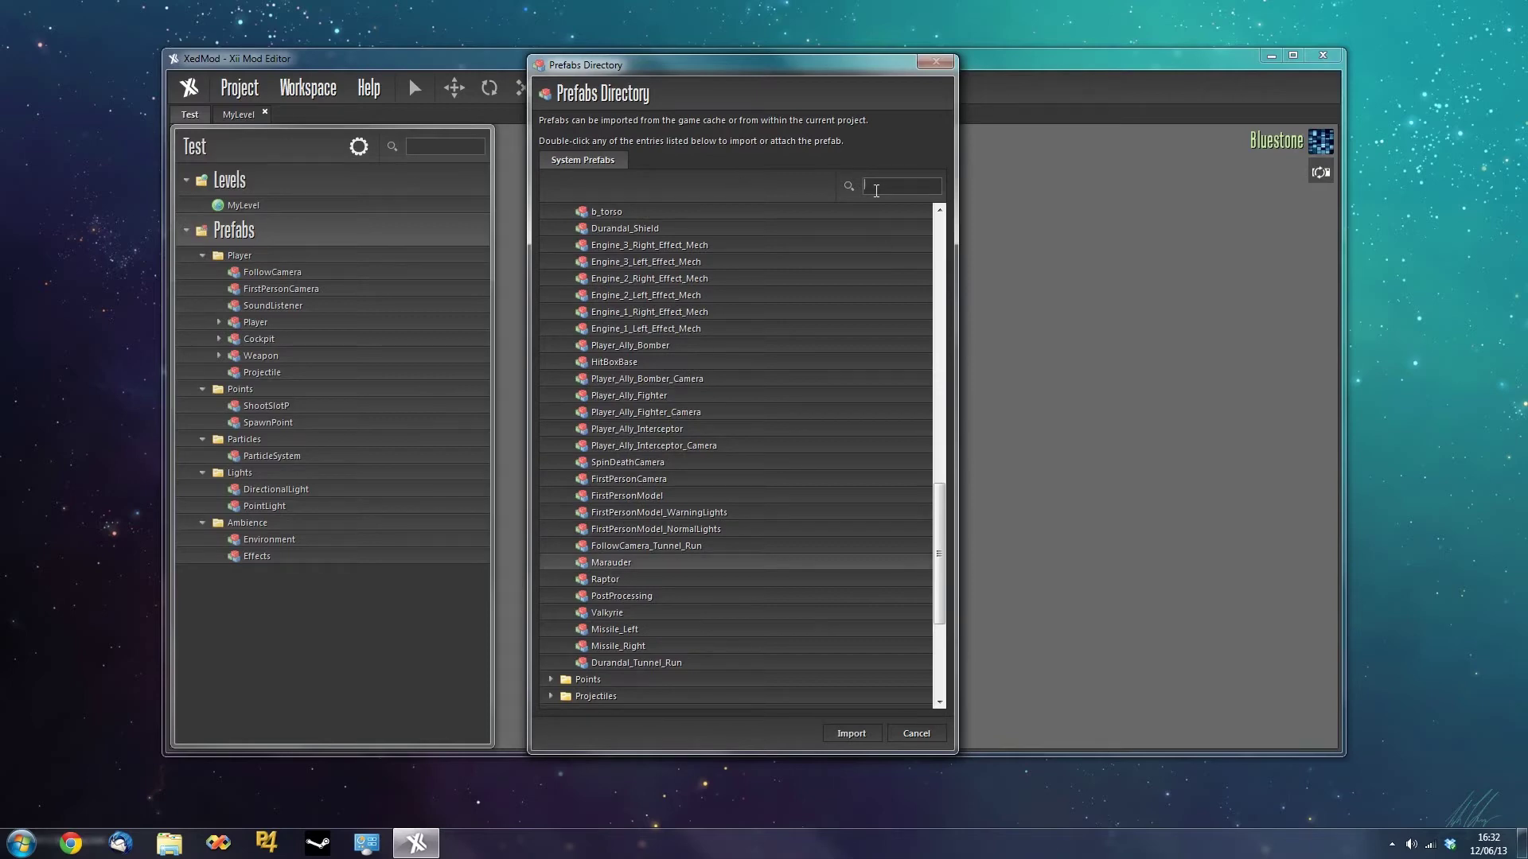
text(mar)
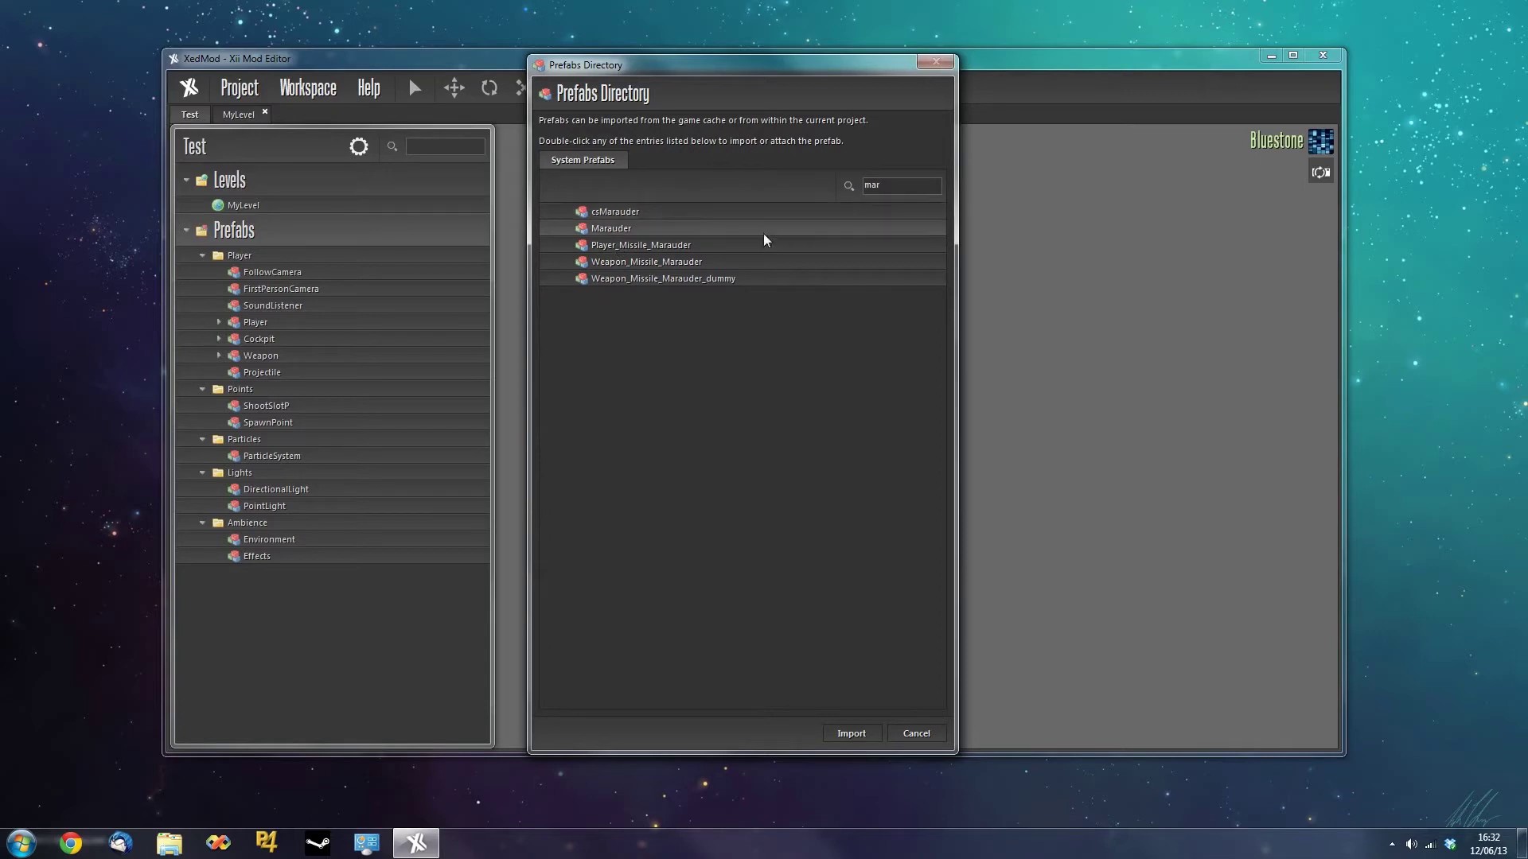
click(851, 732)
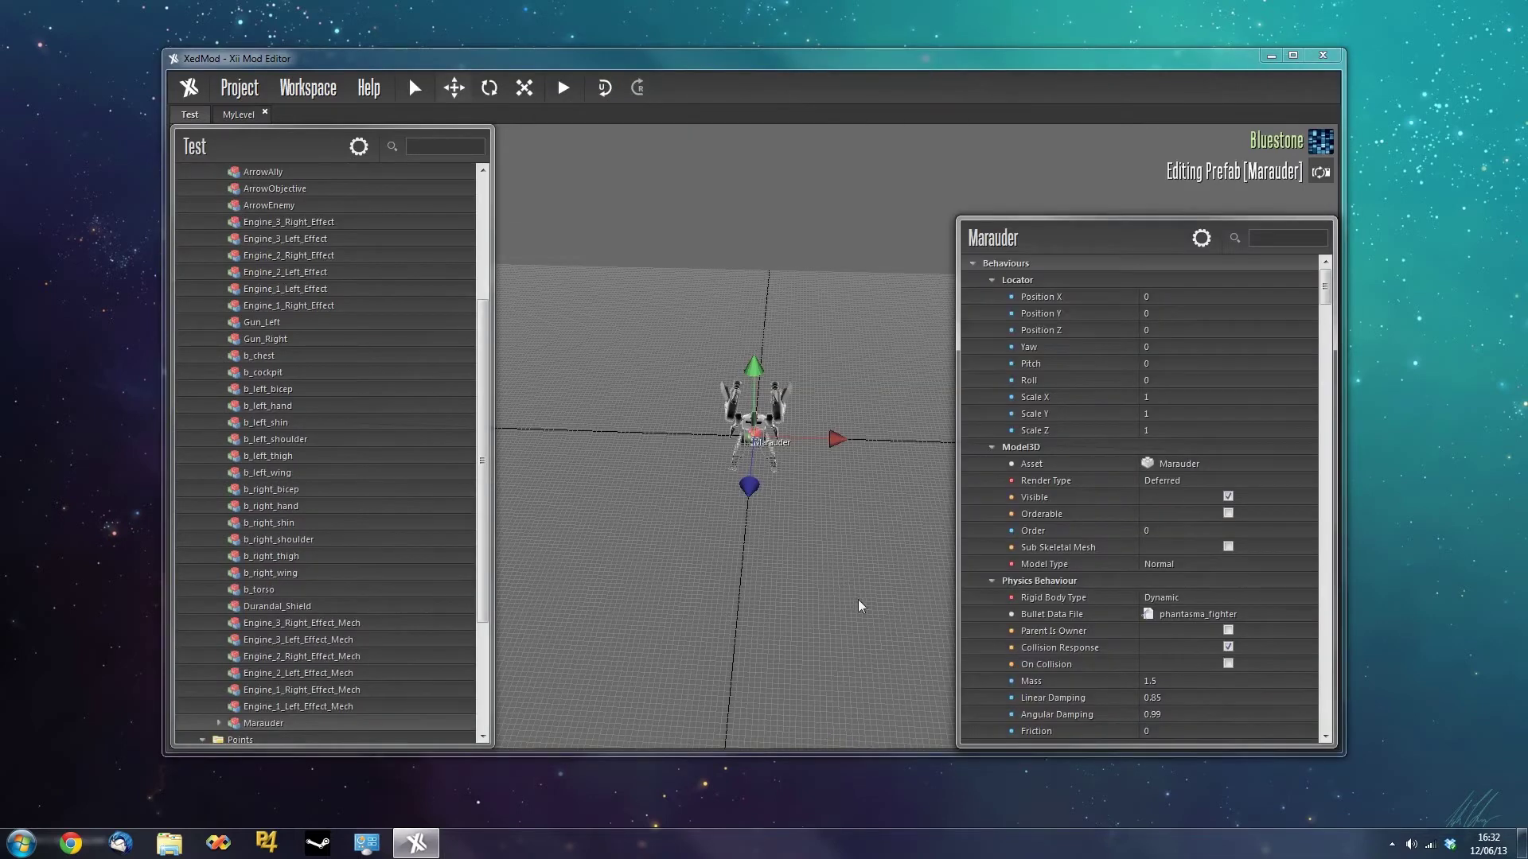
middle_drag(814, 641, 747, 634)
scroll(762, 591, up, 6)
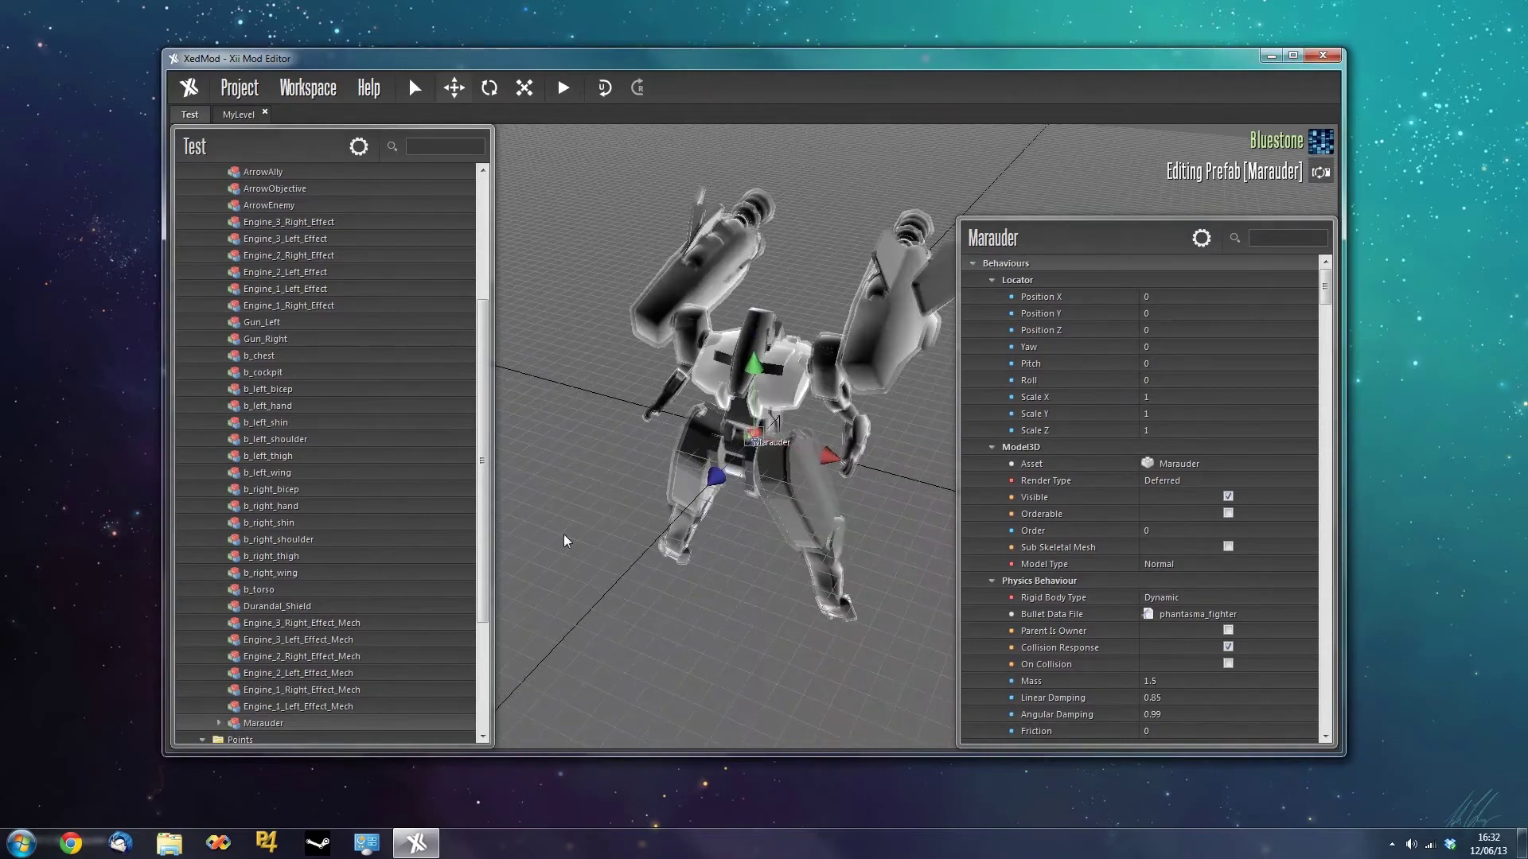
drag(484, 412, 487, 480)
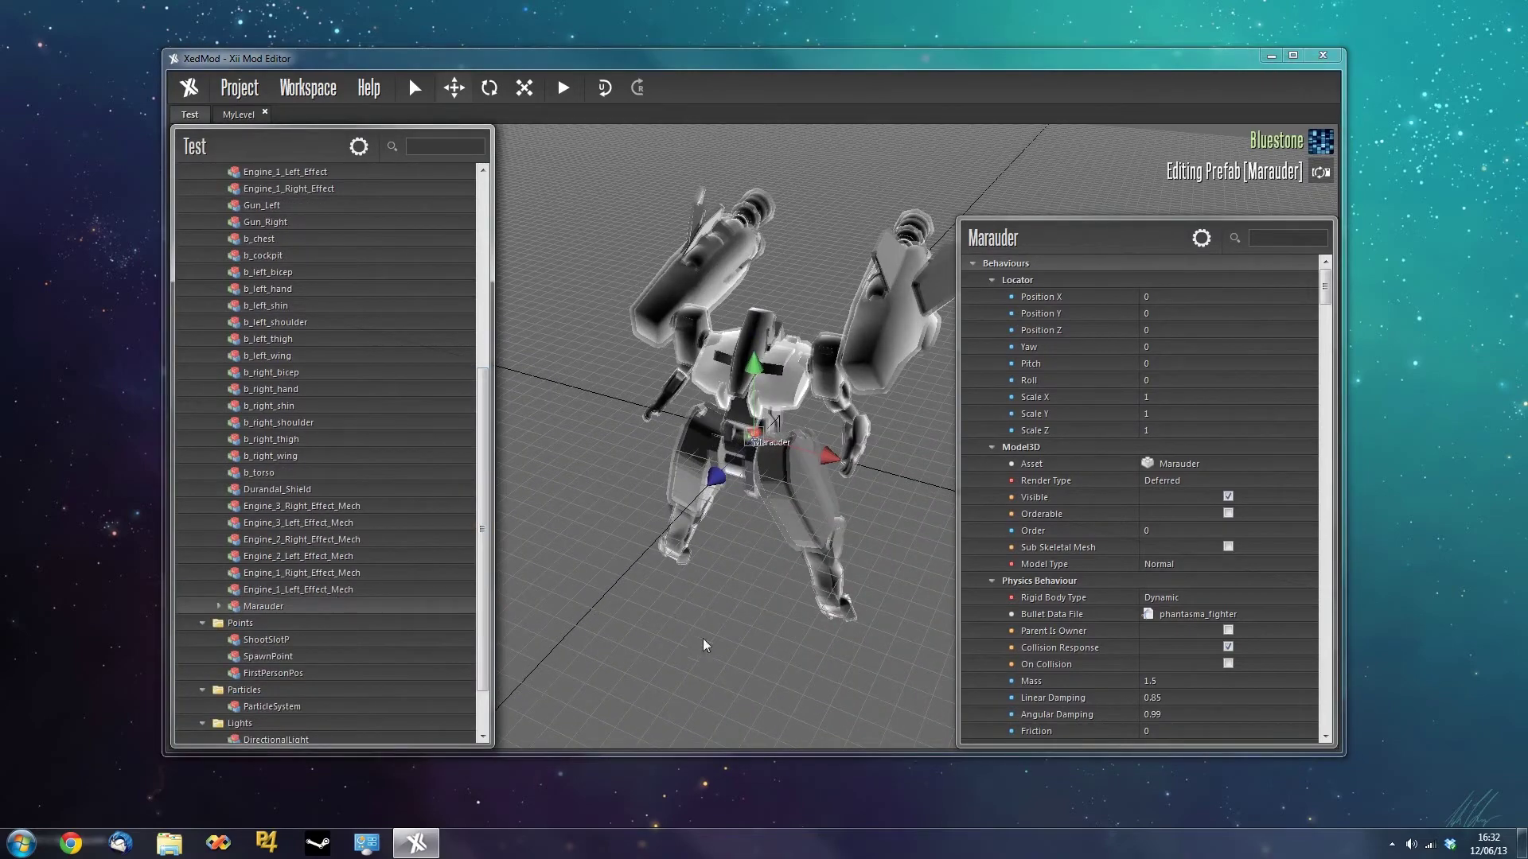
mouse_move(672, 674)
middle_down()
mouse_move(717, 583)
mouse_move(681, 653)
middle_up()
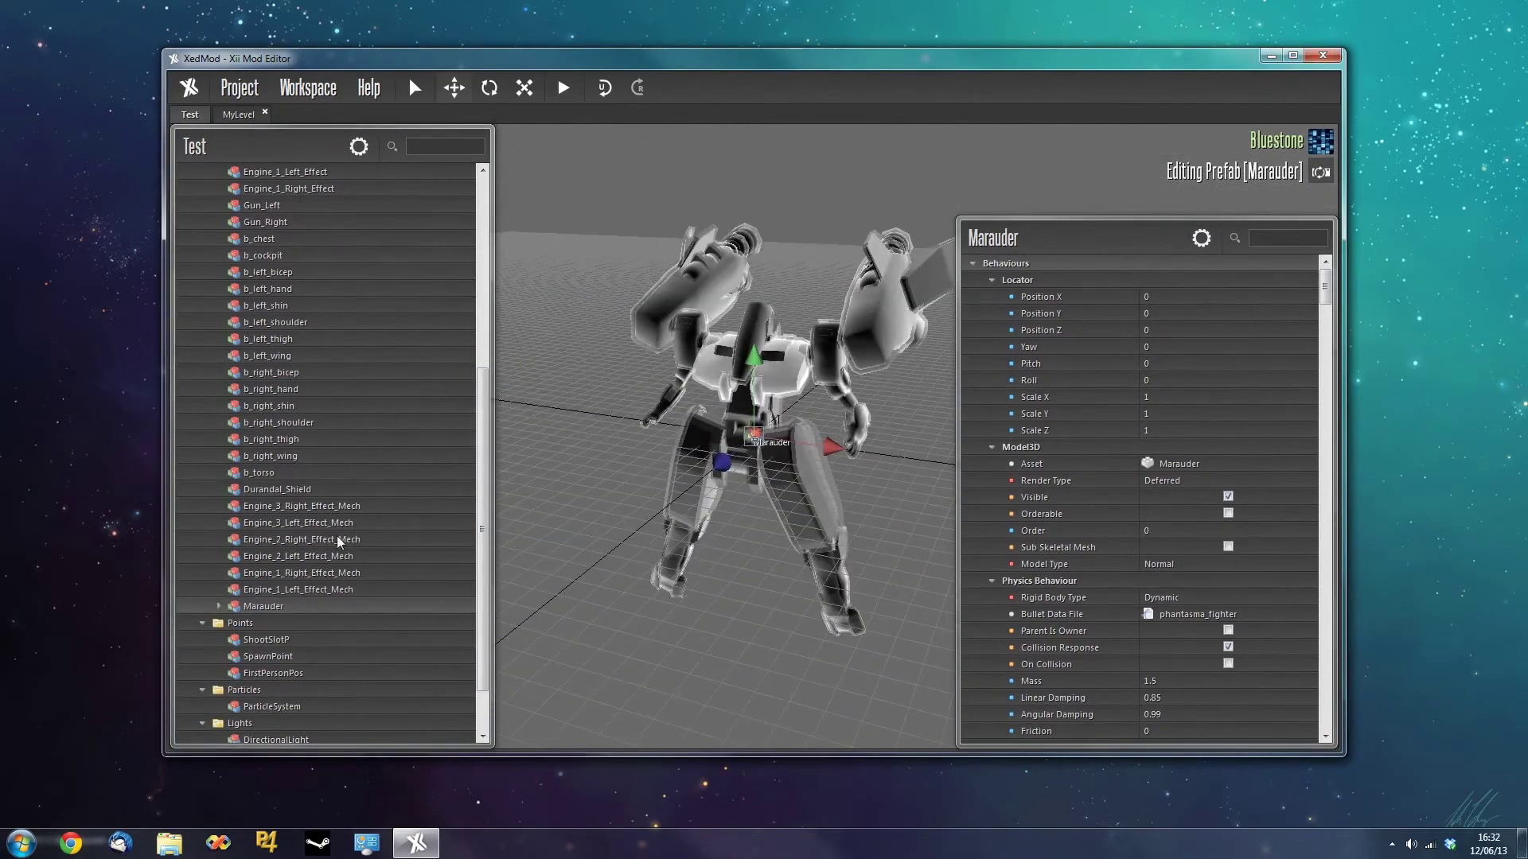
double_click(270, 239)
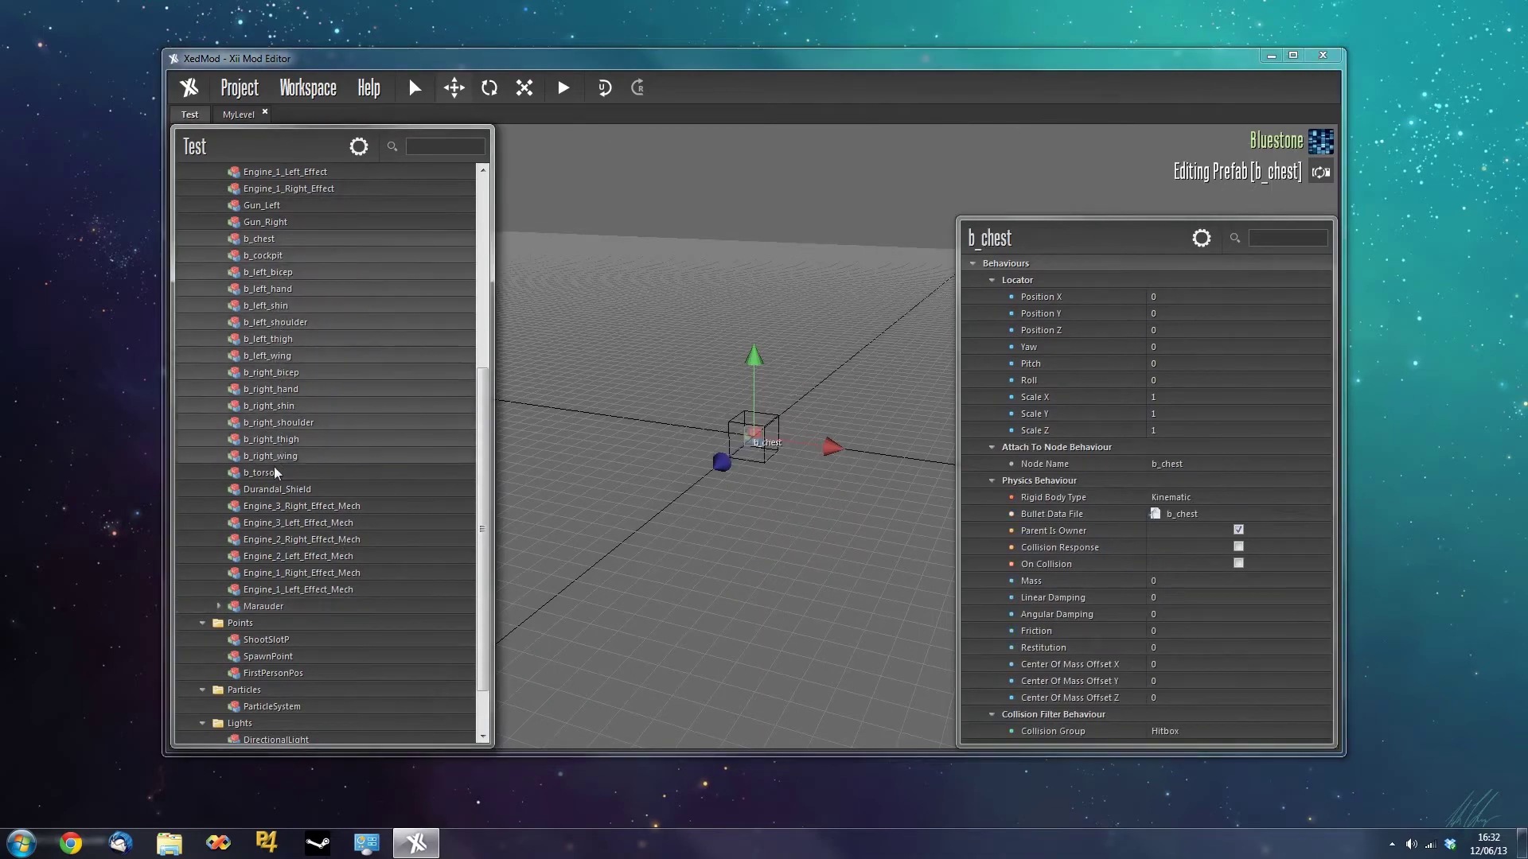
double_click(290, 506)
double_click(282, 475)
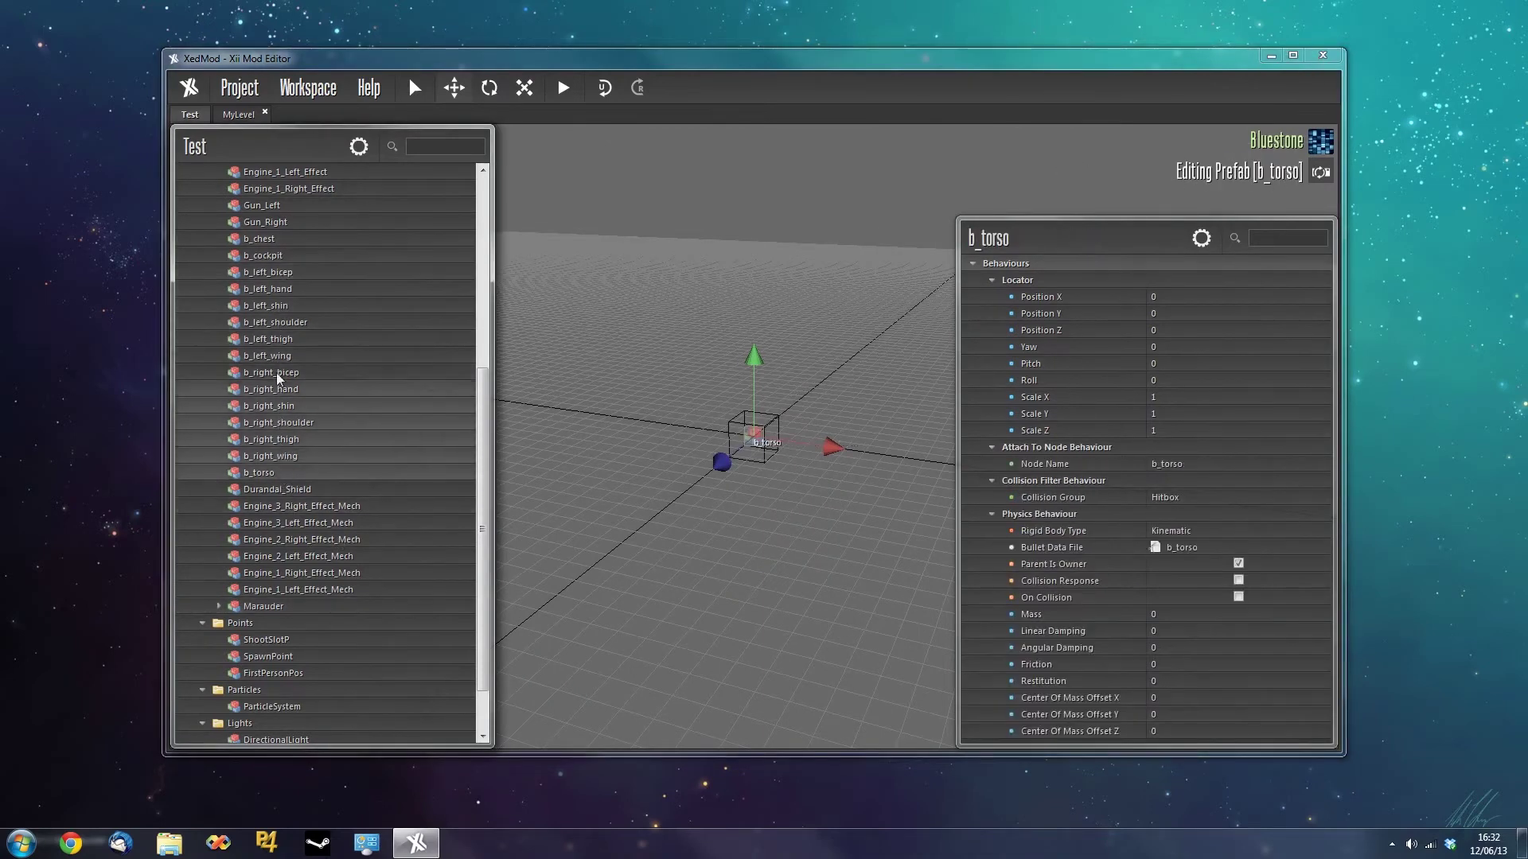
double_click(318, 490)
double_click(307, 456)
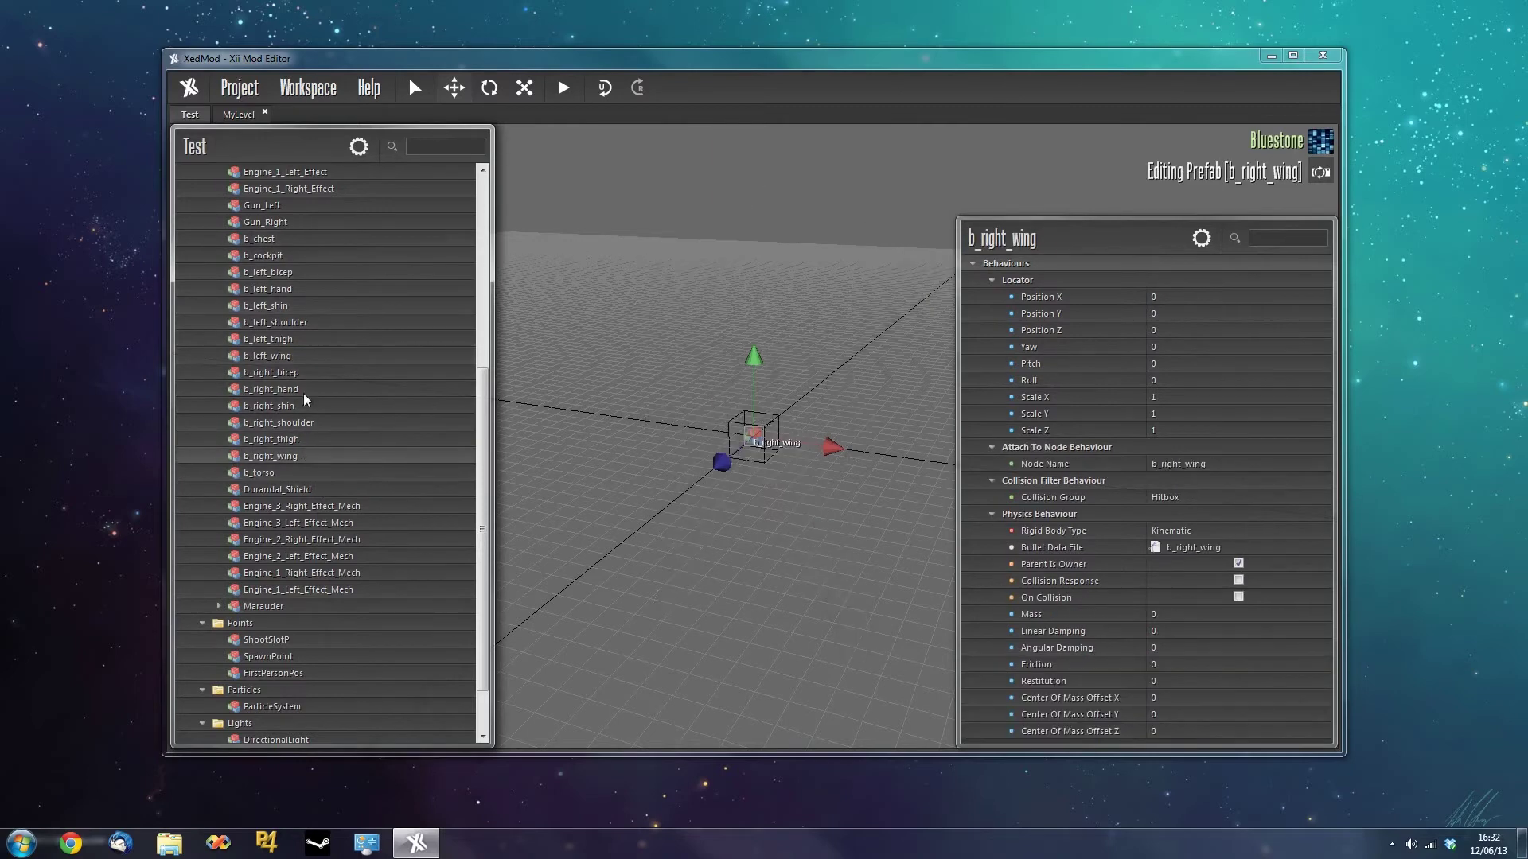
scroll(370, 452, up, 7)
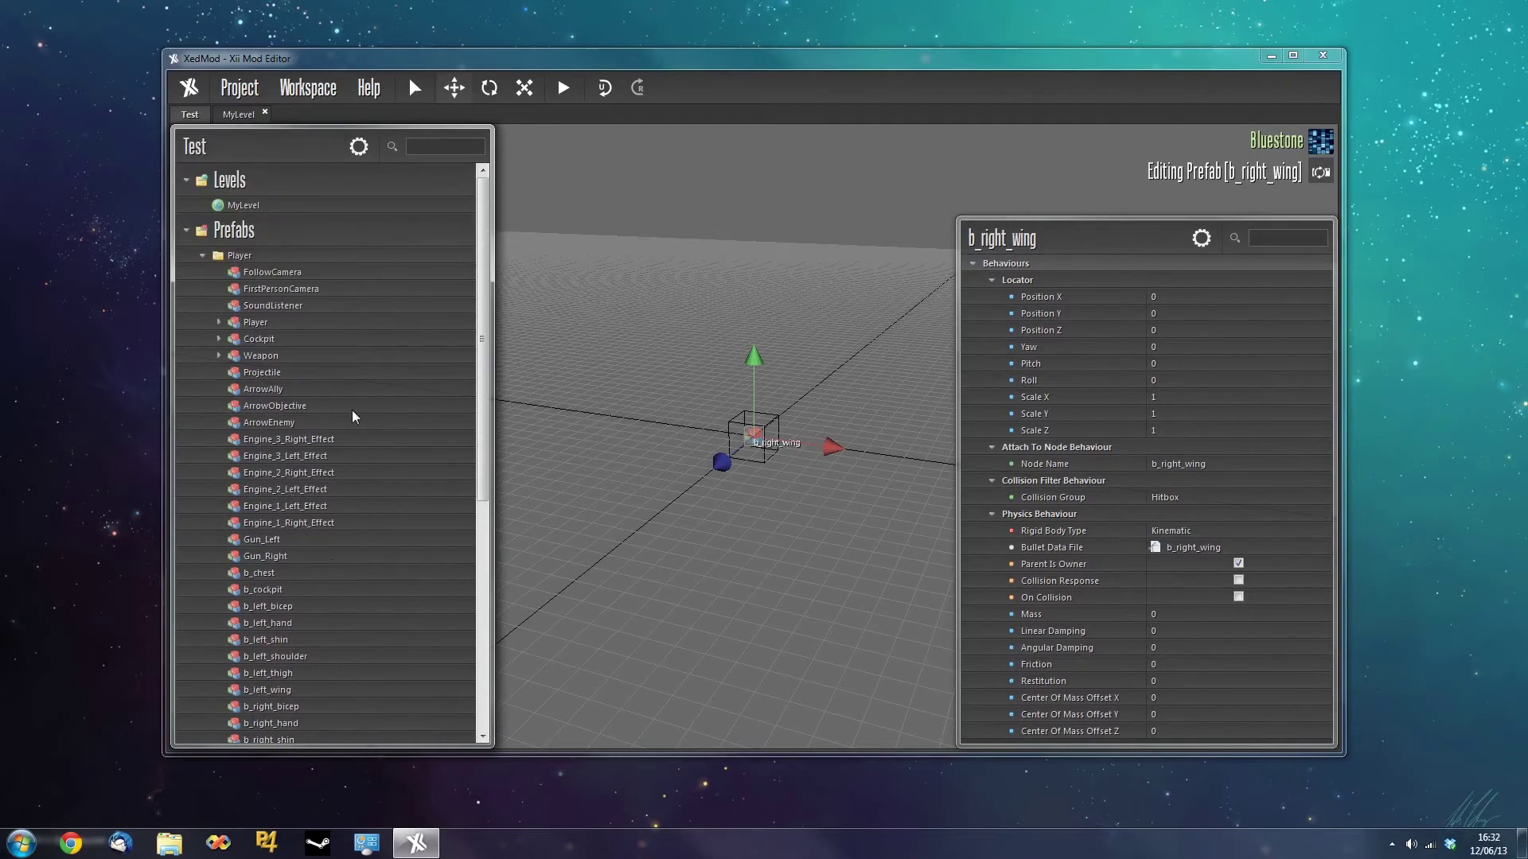
scroll(363, 409, down, 5)
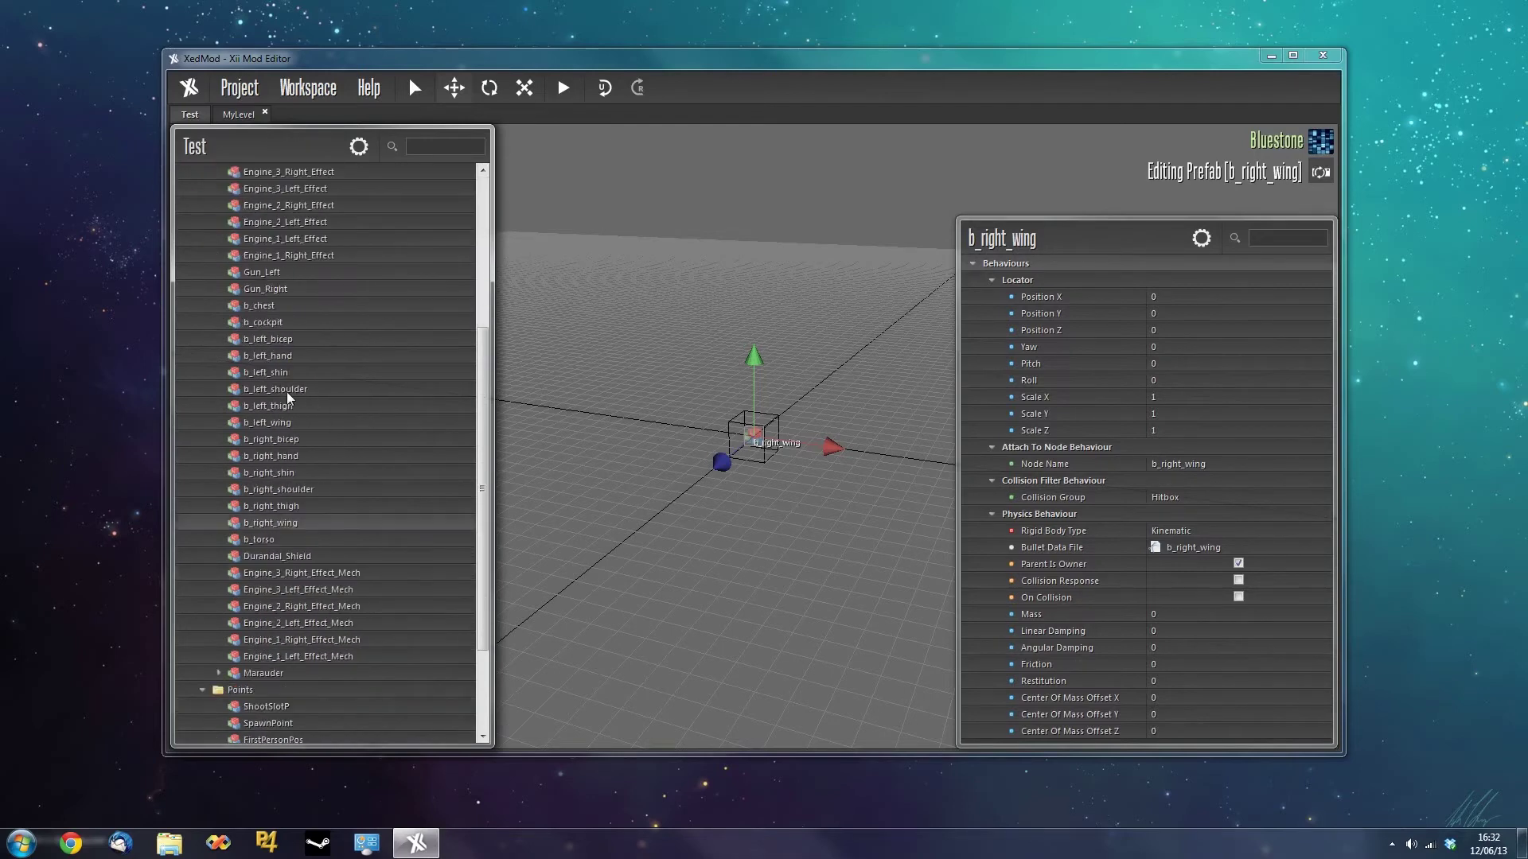
double_click(282, 307)
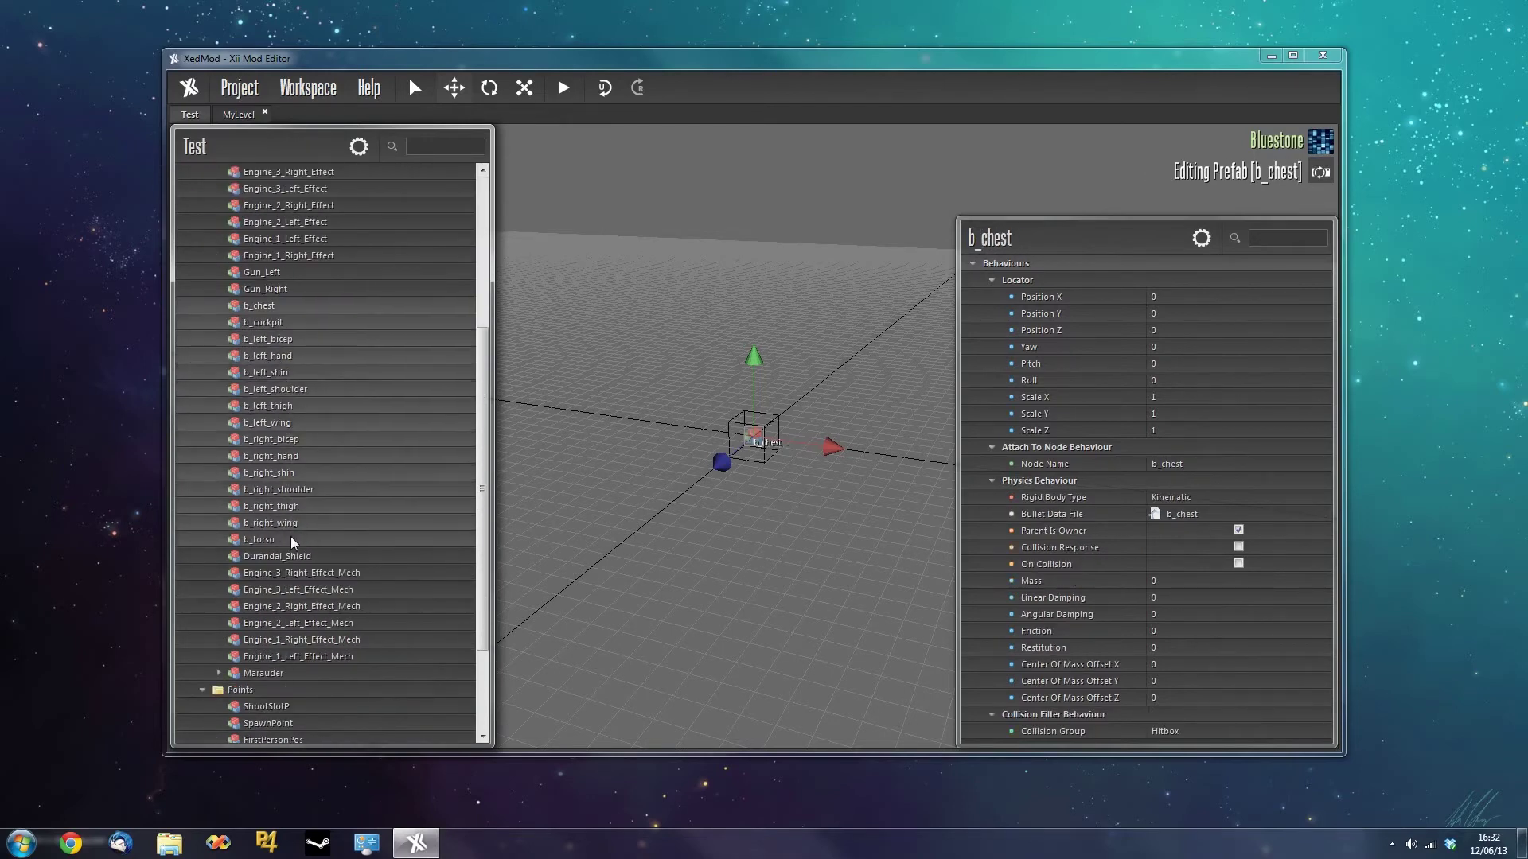
double_click(296, 590)
double_click(266, 675)
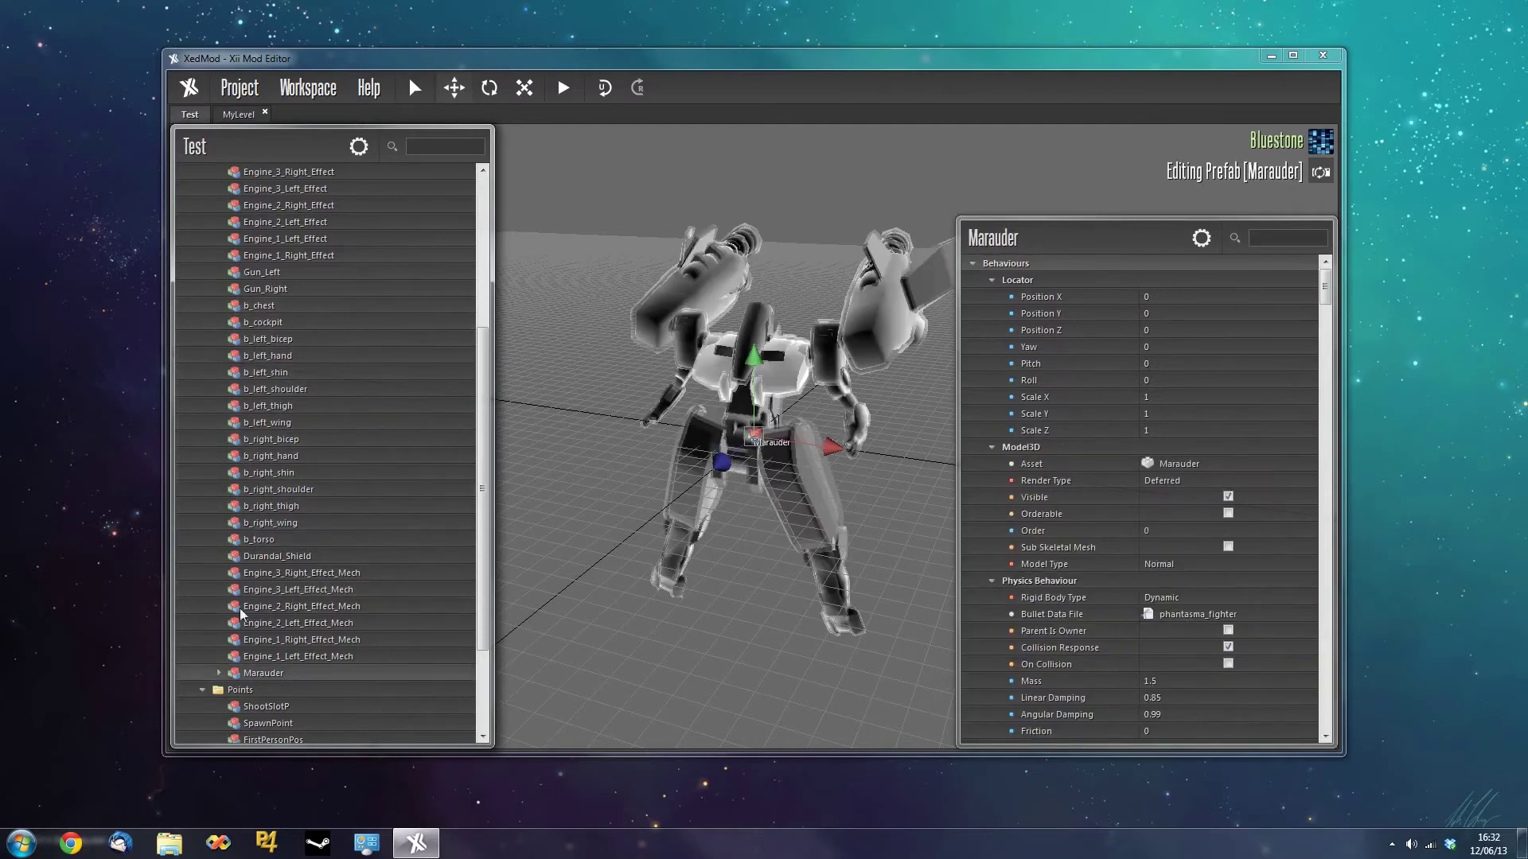
mouse_move(570, 640)
middle_down()
mouse_move(659, 627)
mouse_move(570, 629)
middle_up()
drag(482, 582, 491, 434)
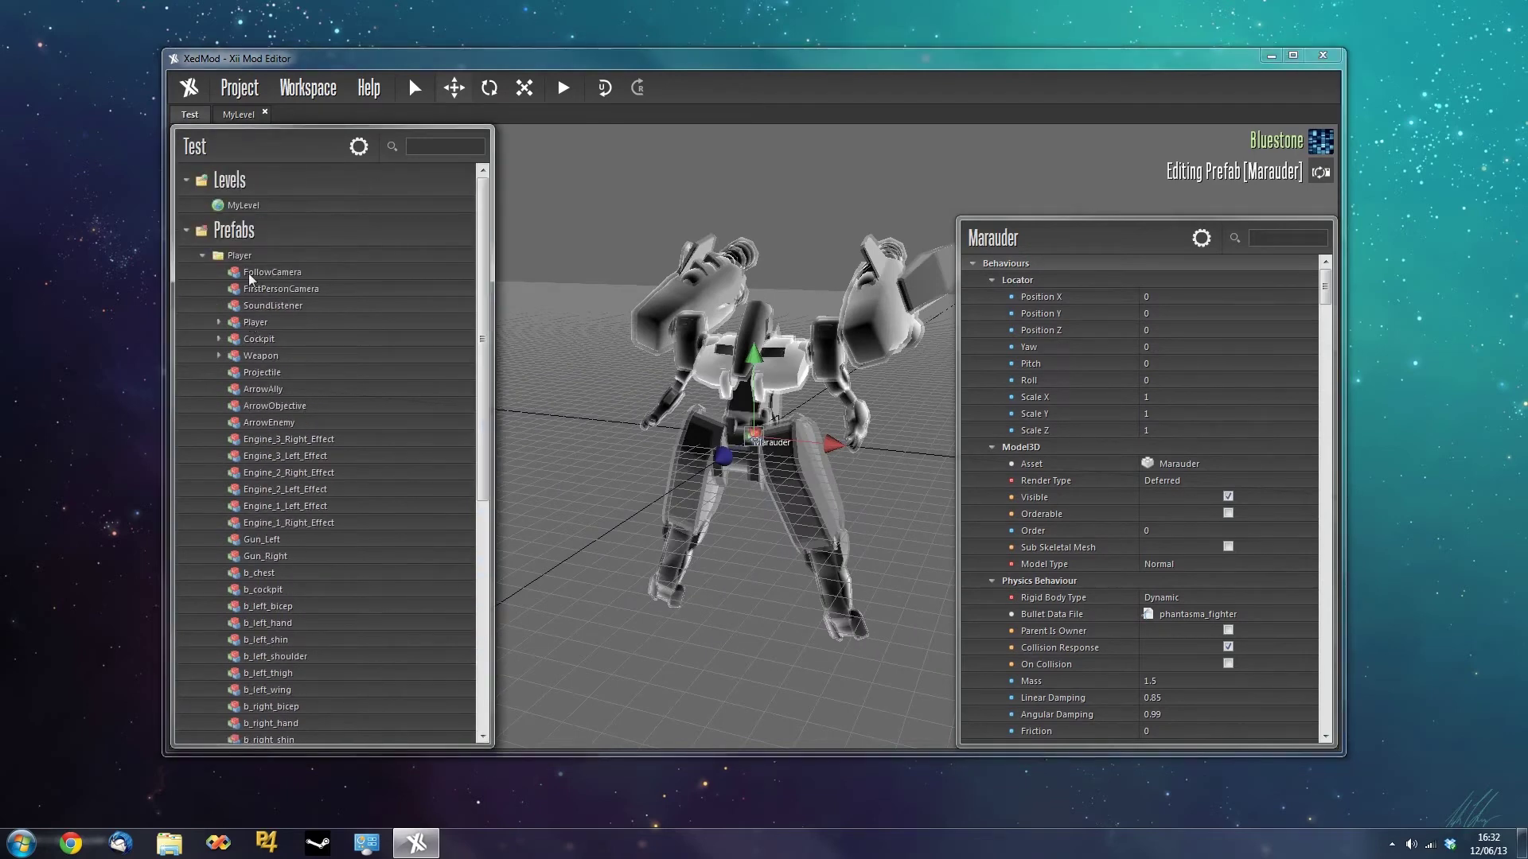
scroll(267, 410, down, 3)
scroll(276, 405, up, 3)
Collapse the Player folder, open MyLevel, and open its Script.lua in Notepad.
click(203, 255)
click(271, 206)
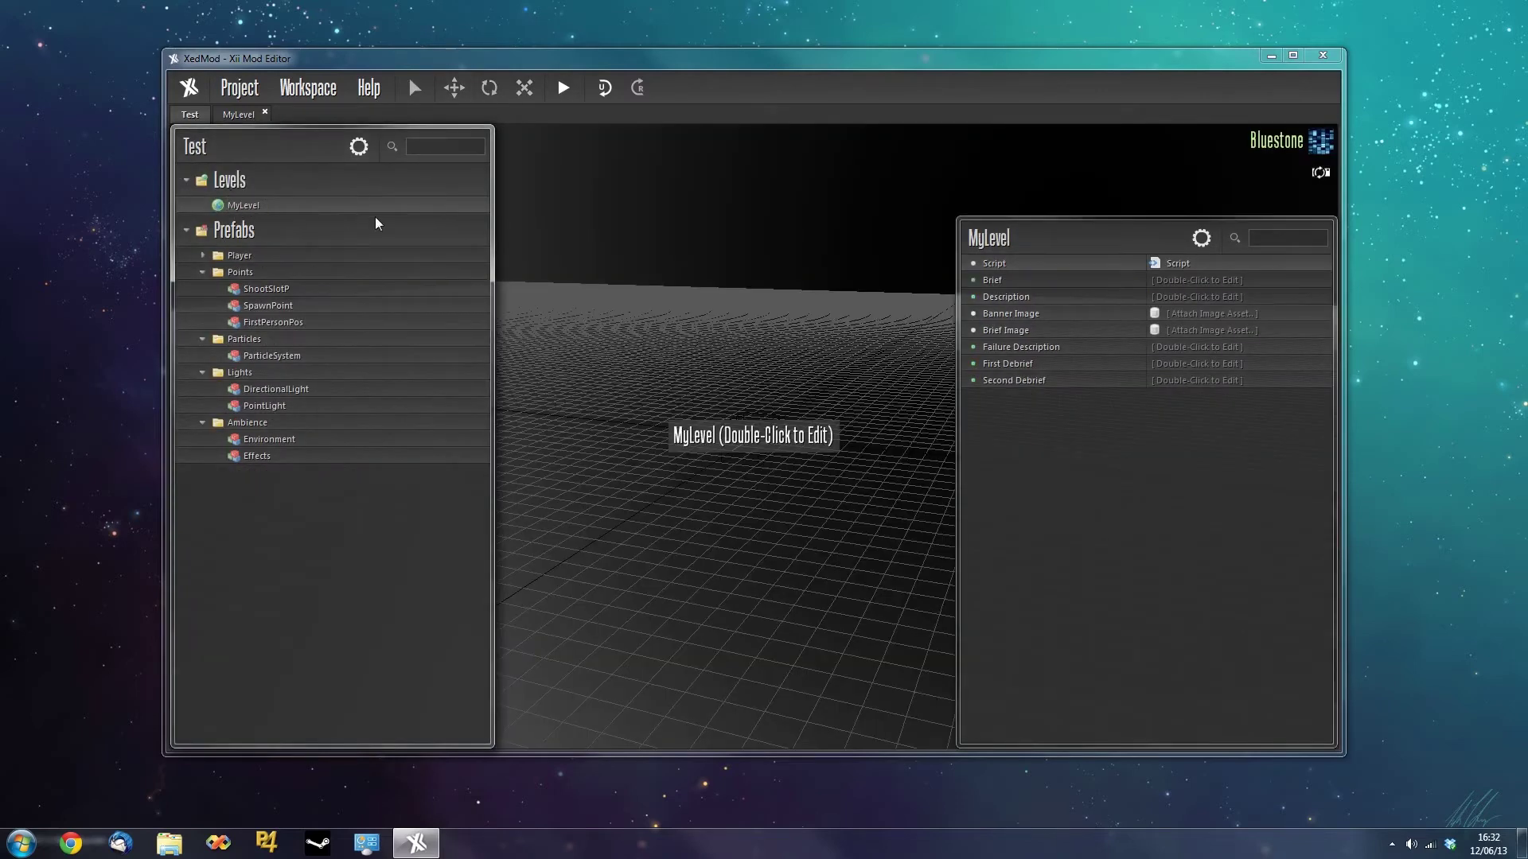
right_click(1185, 272)
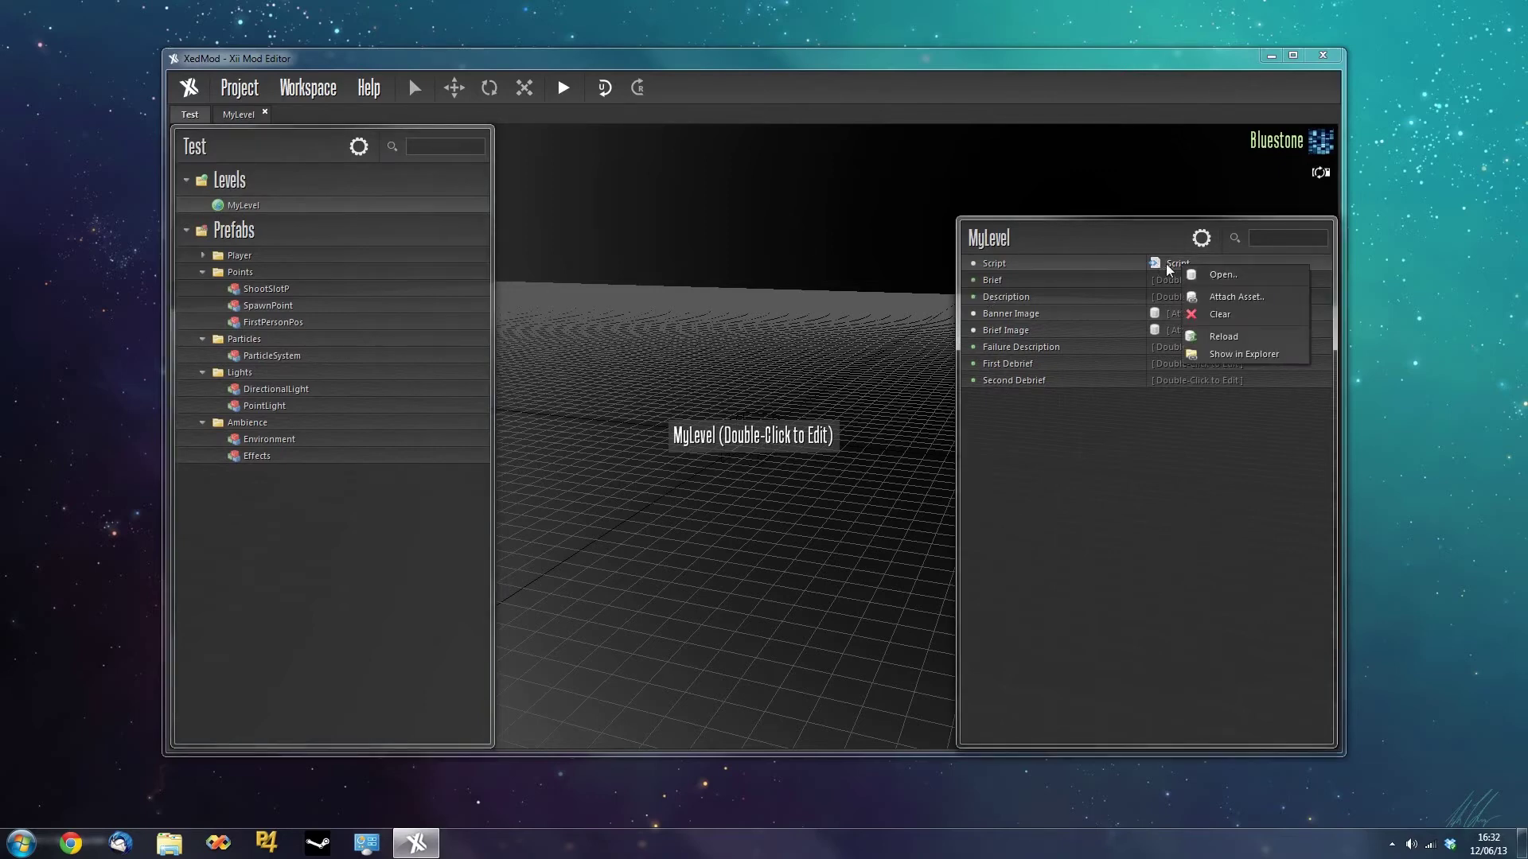
click(1191, 274)
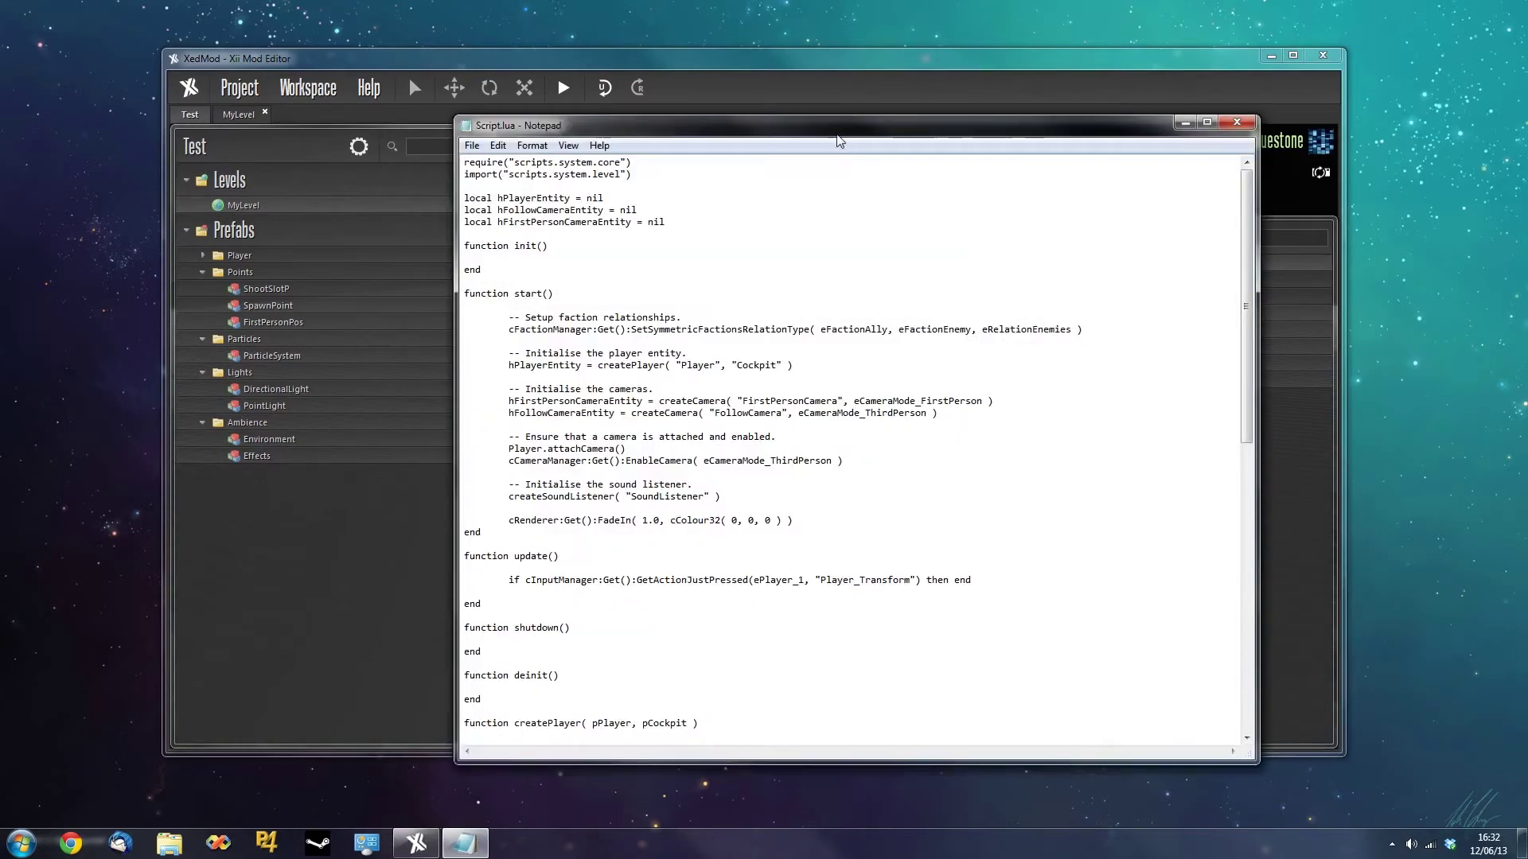
Arrange the Notepad window at the top of the screen in front of XedMod.
drag(837, 137, 652, 34)
drag(1104, 70, 1118, 96)
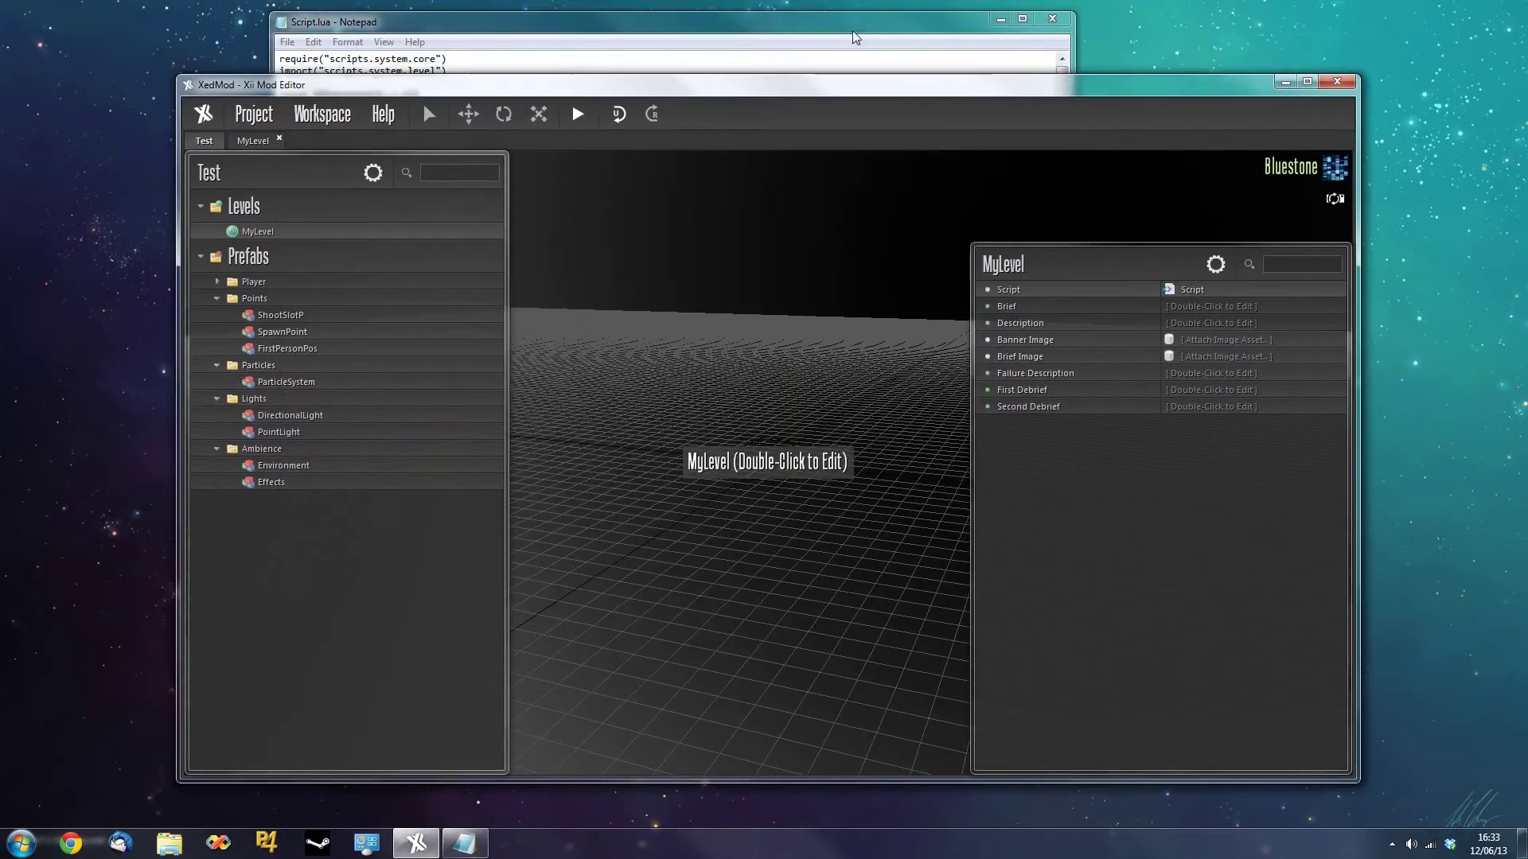
click(853, 26)
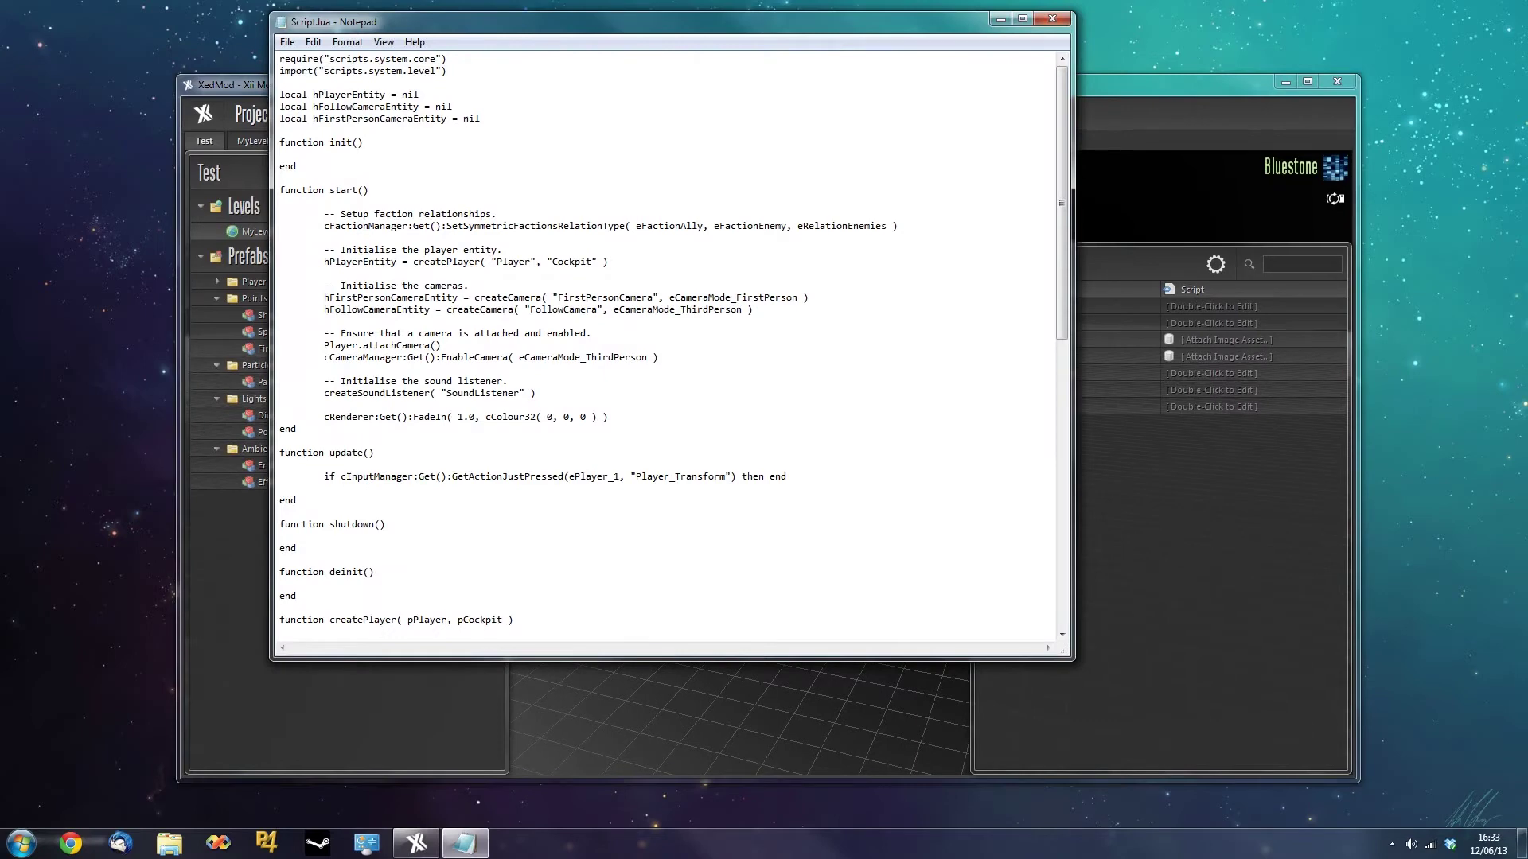
Scroll through Script.lua's functions to find the createPlayer call.
scroll(664, 346, down, 5)
scroll(664, 346, up, 5)
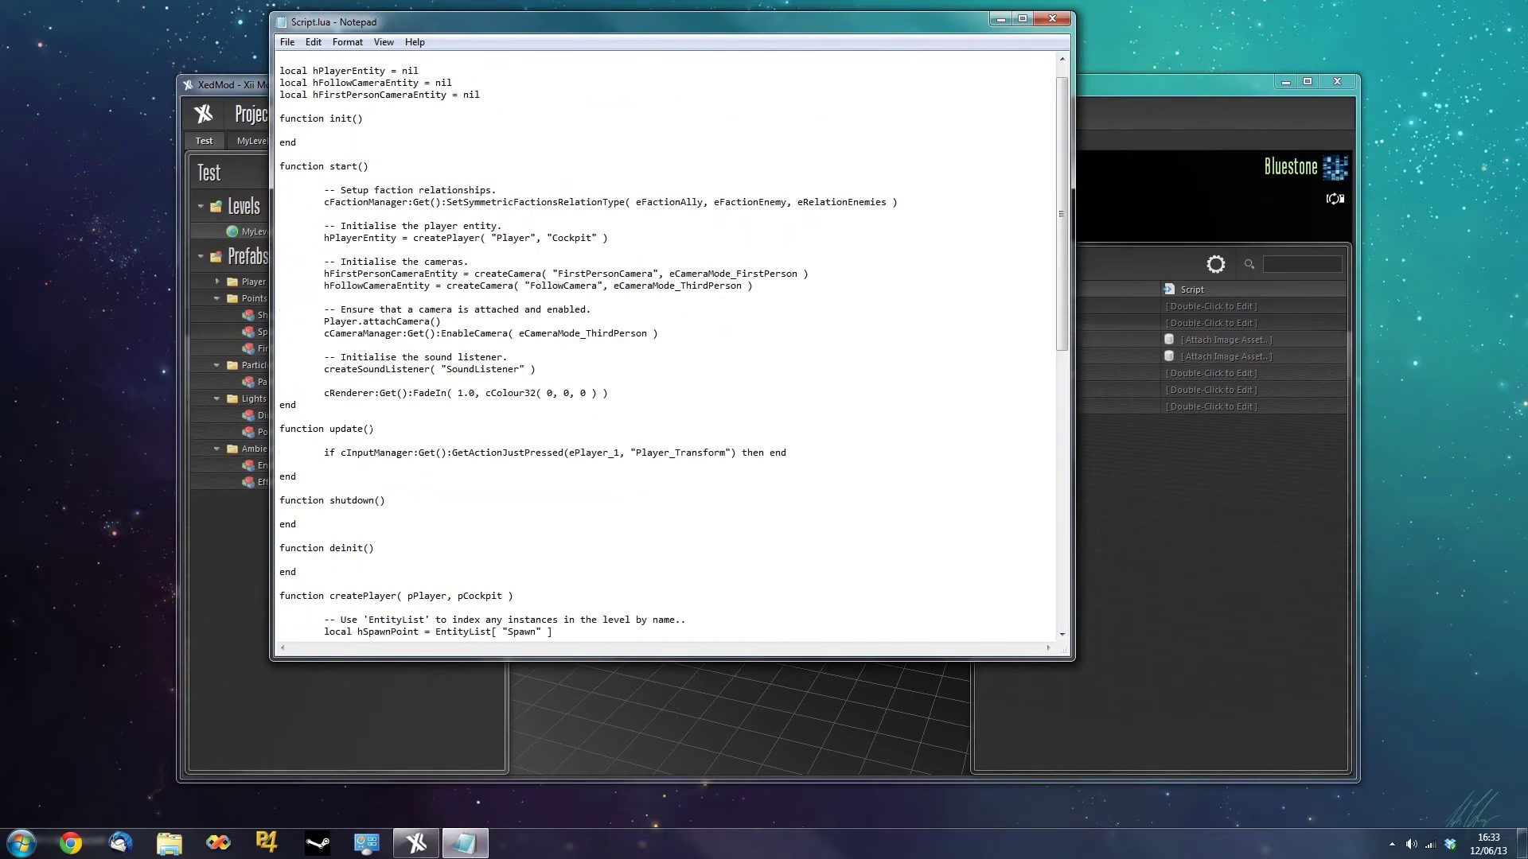
drag(347, 393, 327, 166)
click(463, 309)
scroll(463, 309, down, 4)
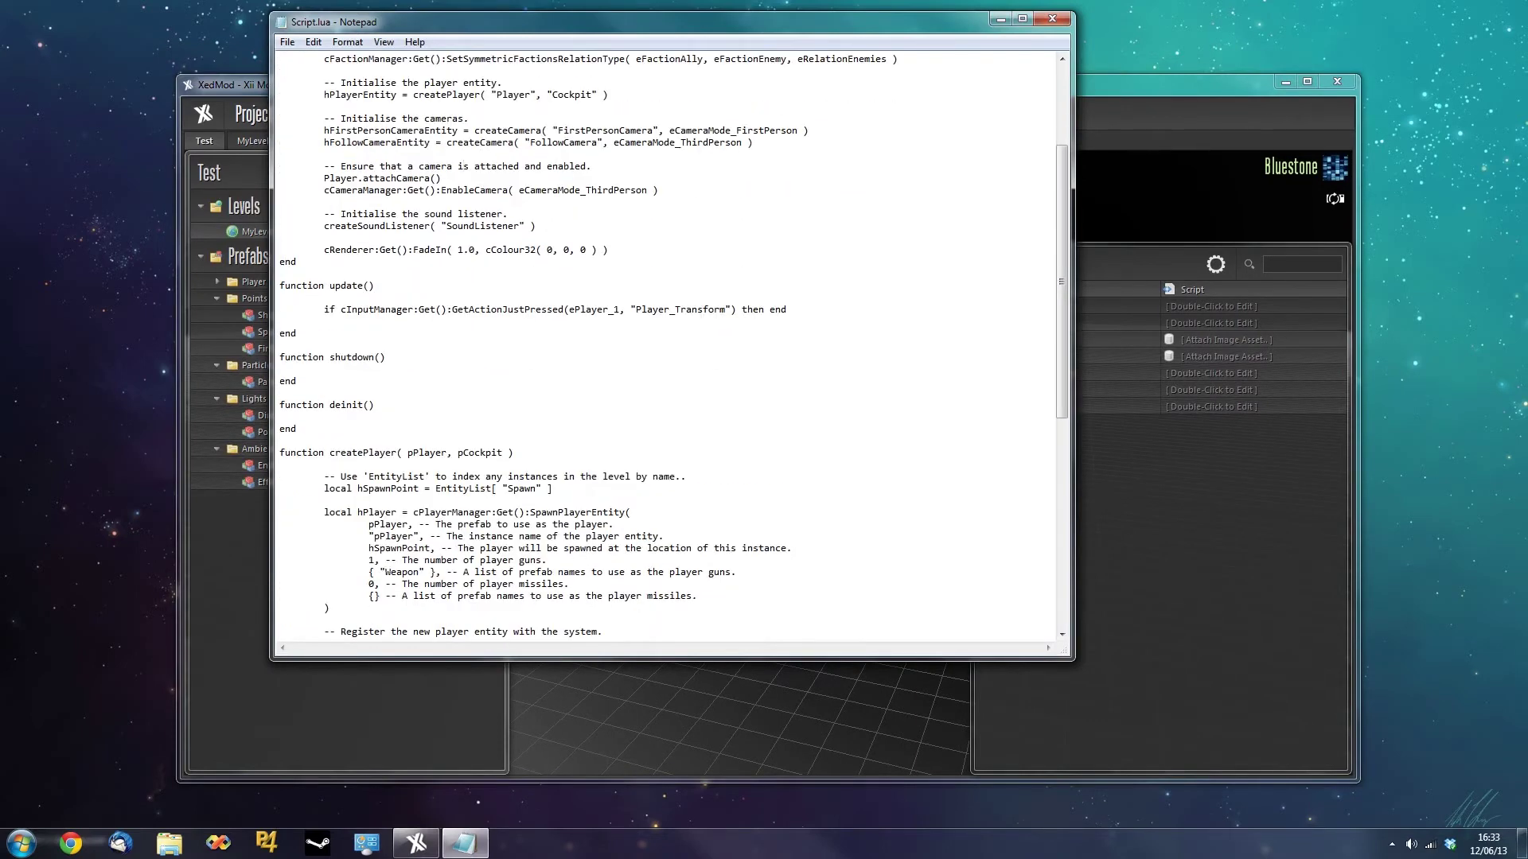
drag(304, 333, 280, 282)
click(370, 322)
scroll(381, 334, down, 3)
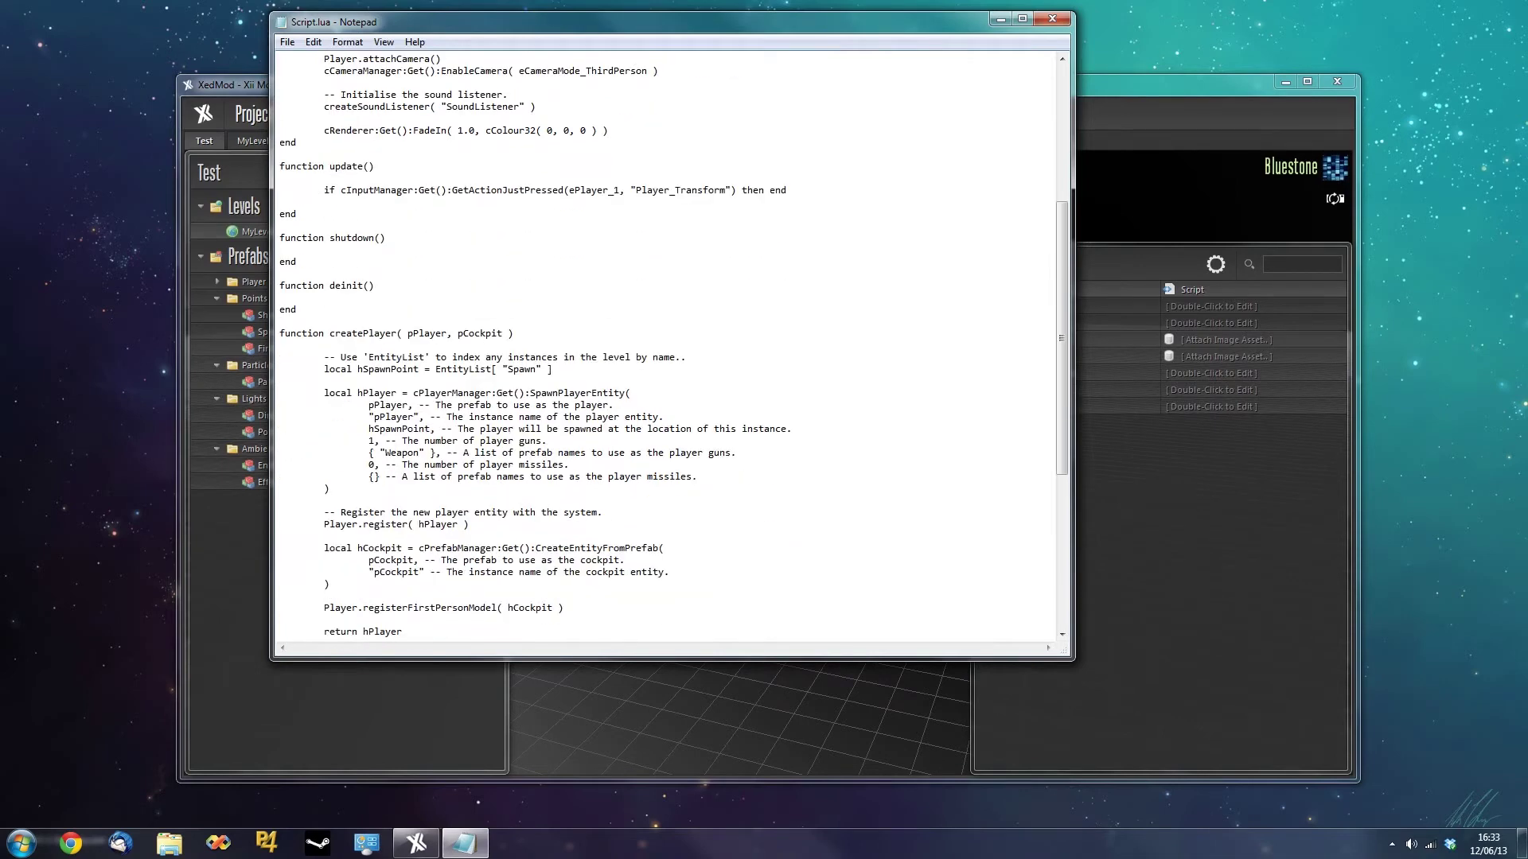
scroll(664, 346, down, 4)
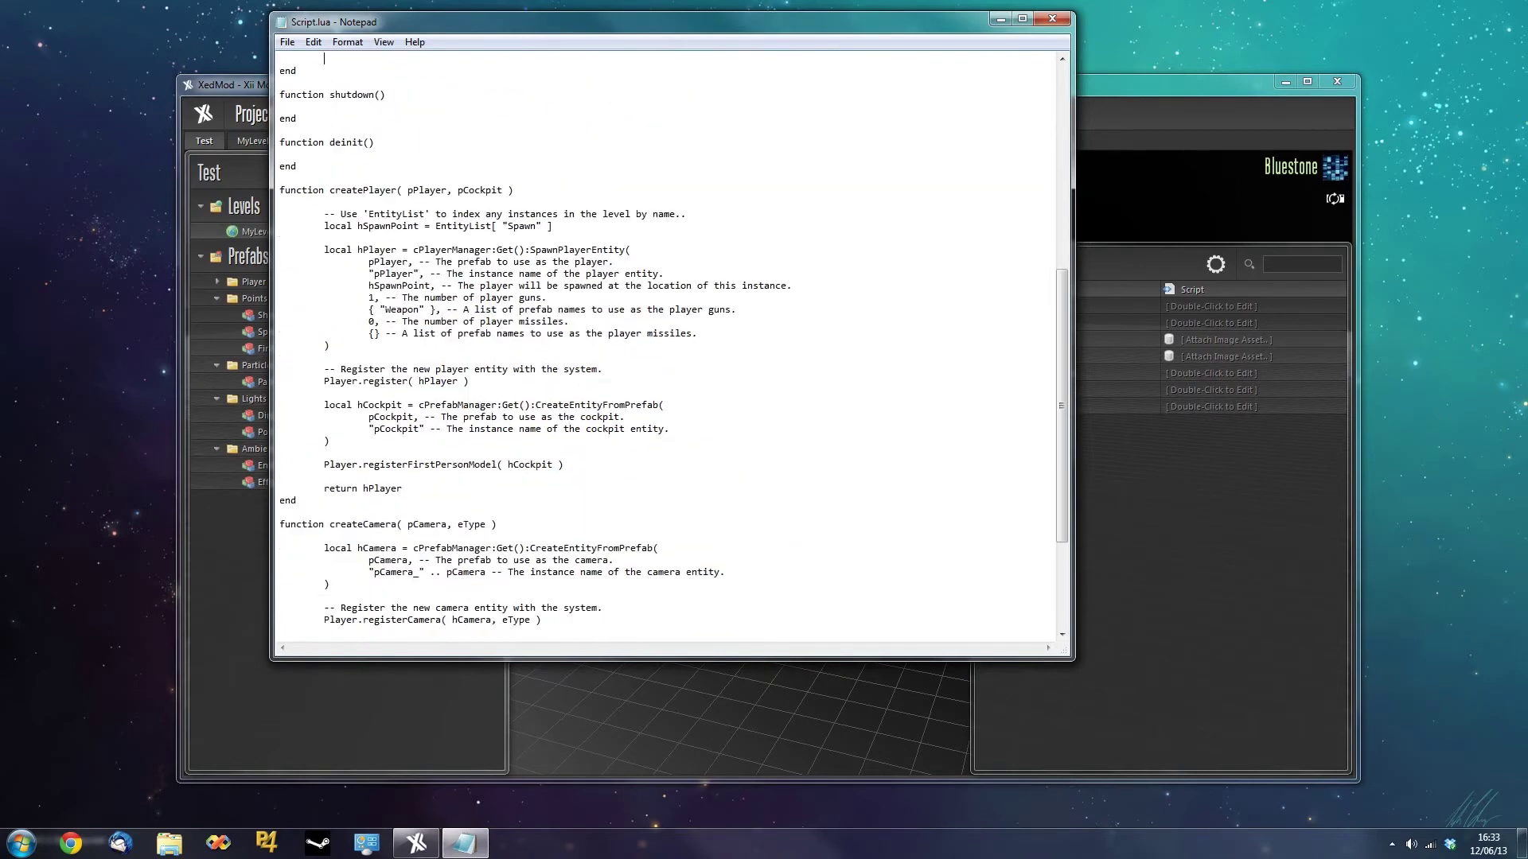
scroll(674, 352, down, 4)
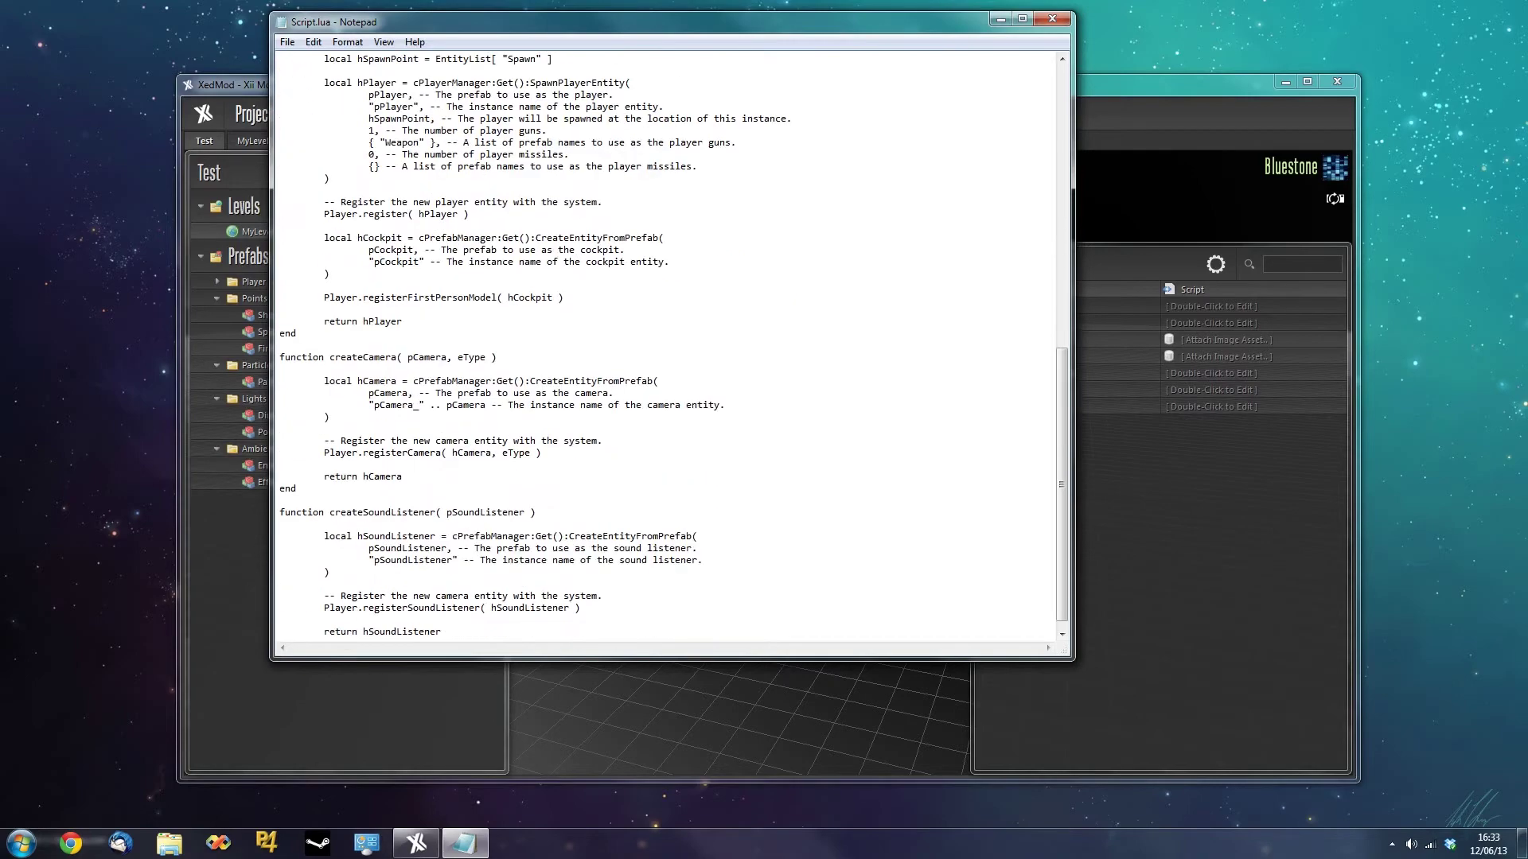
scroll(674, 352, up, 3)
scroll(674, 352, down, 2)
scroll(673, 351, down, 2)
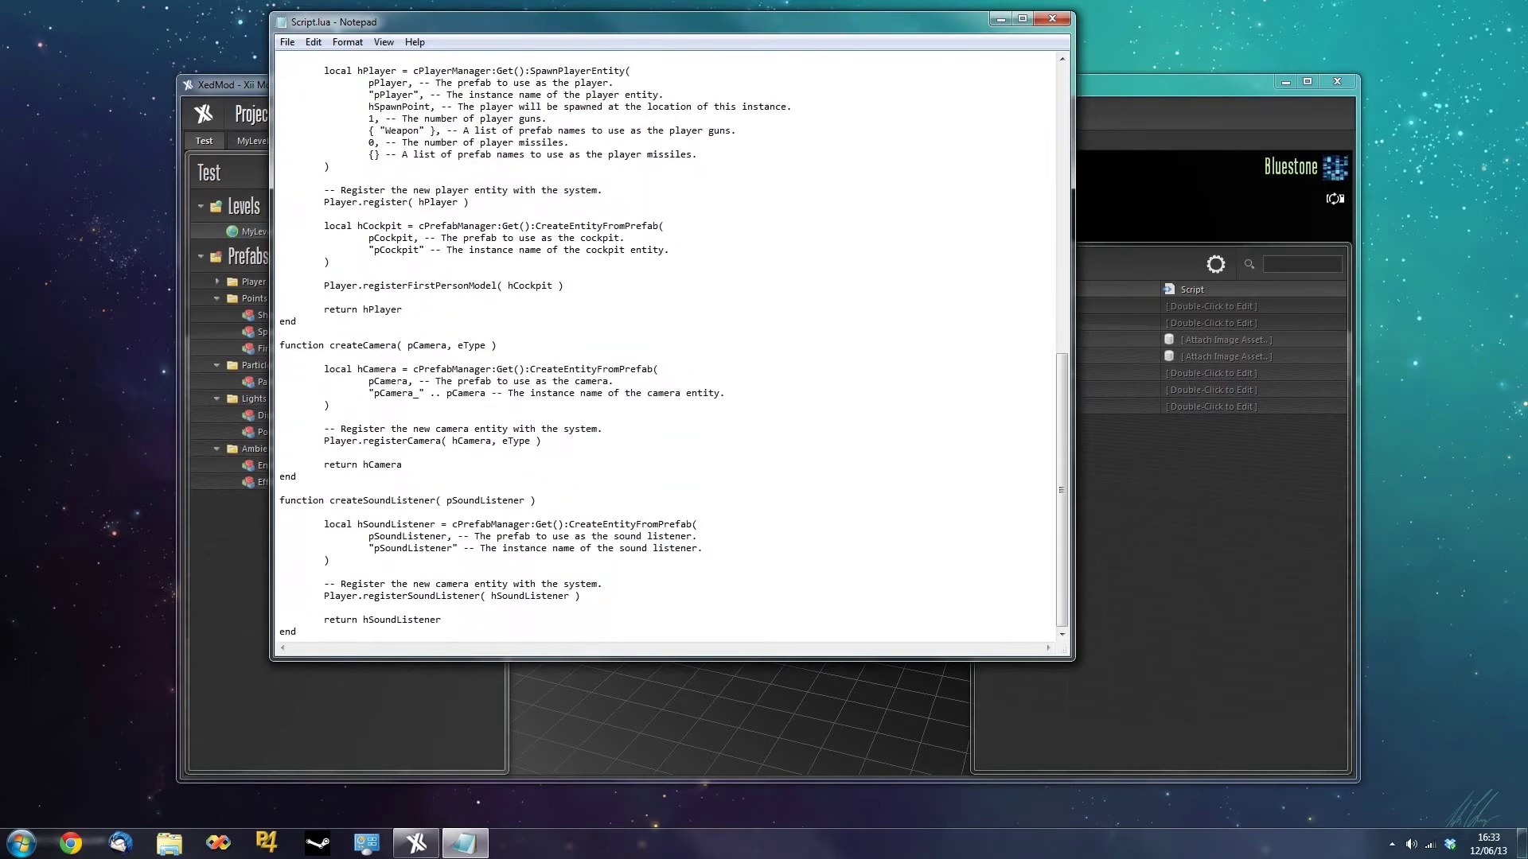
scroll(674, 350, up, 17)
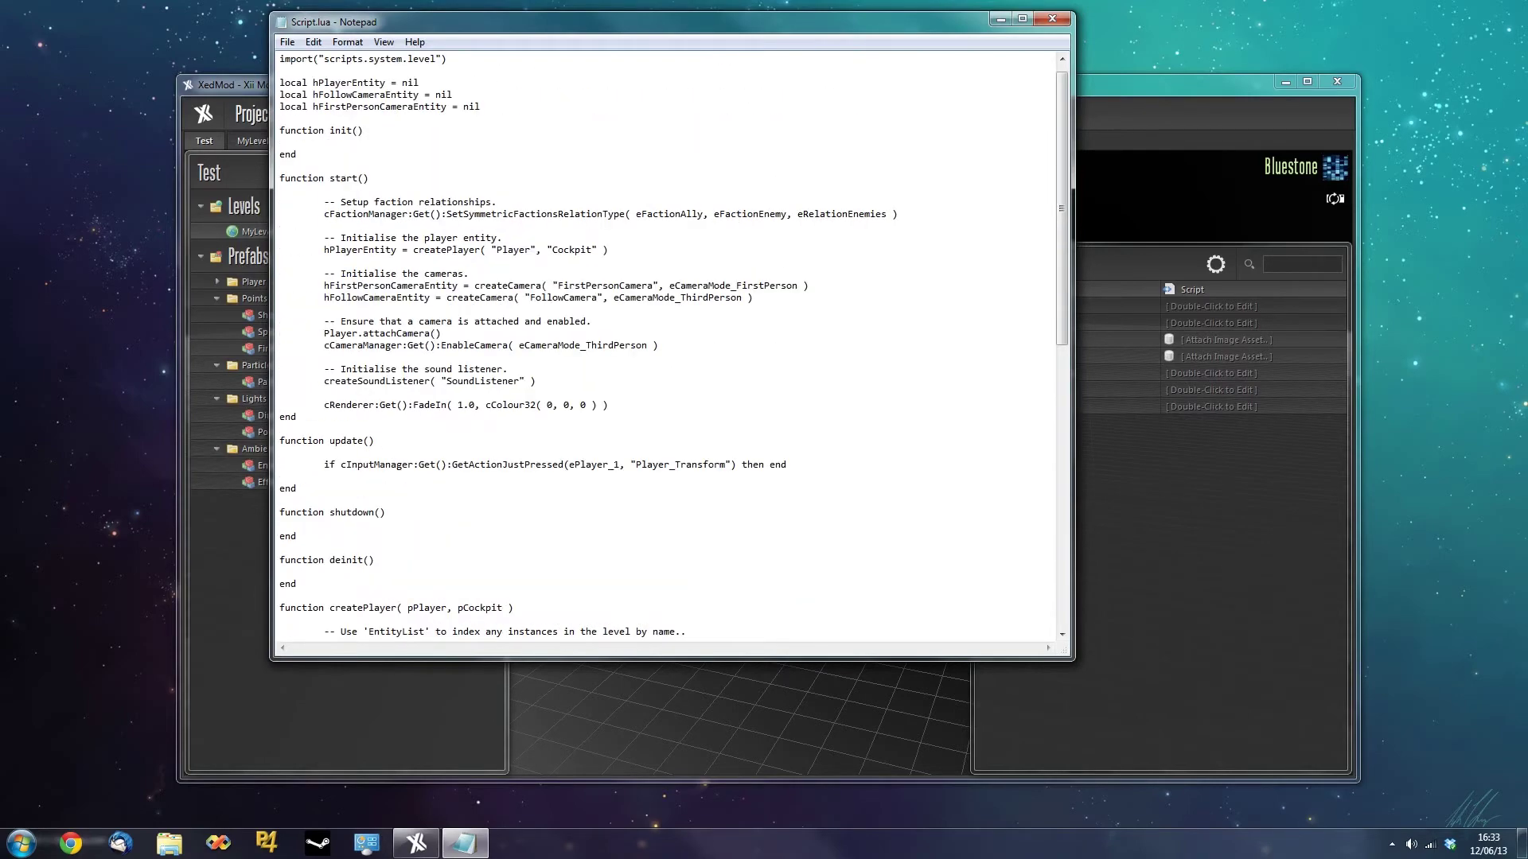
Replace "Player" with "Marauder" in createPlayer and save Script.lua.
drag(532, 249, 513, 249)
click(503, 298)
drag(497, 250, 537, 250)
drag(456, 21, 607, 78)
click(647, 306)
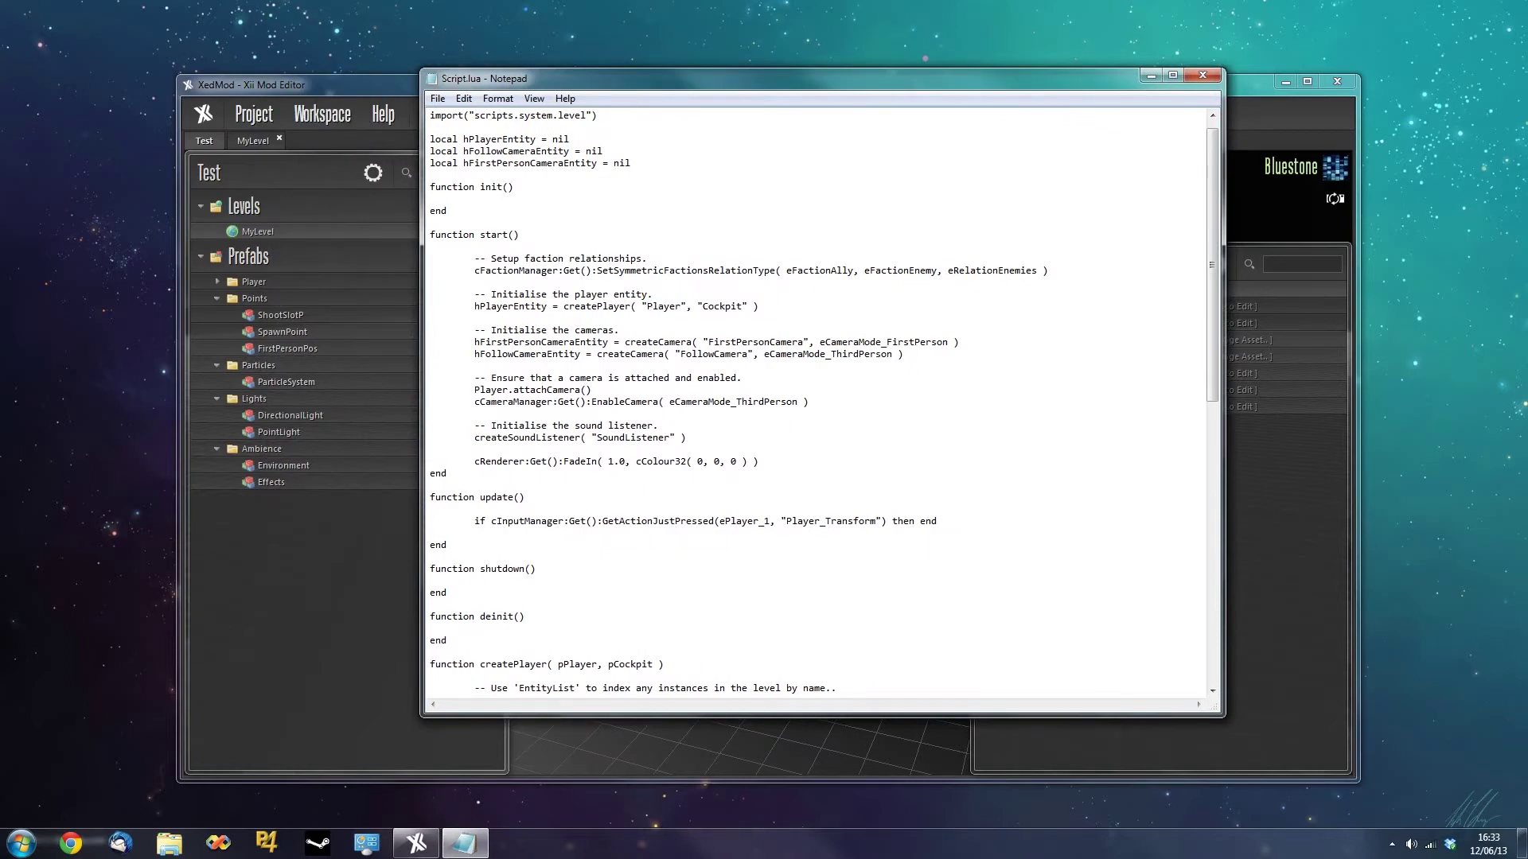
drag(681, 307, 653, 305)
text(Marauder)
click(436, 100)
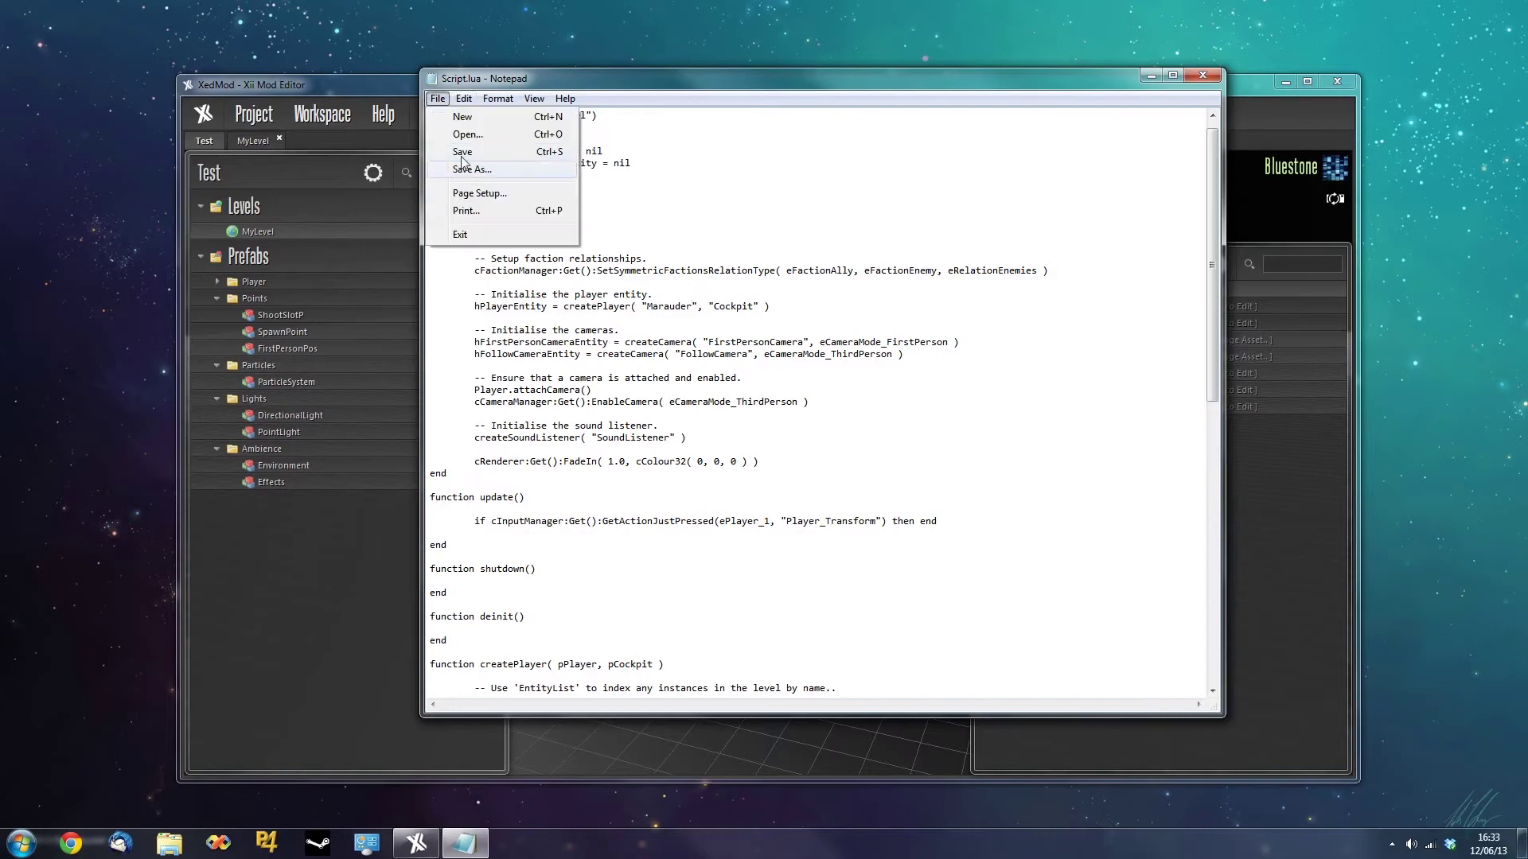
click(462, 152)
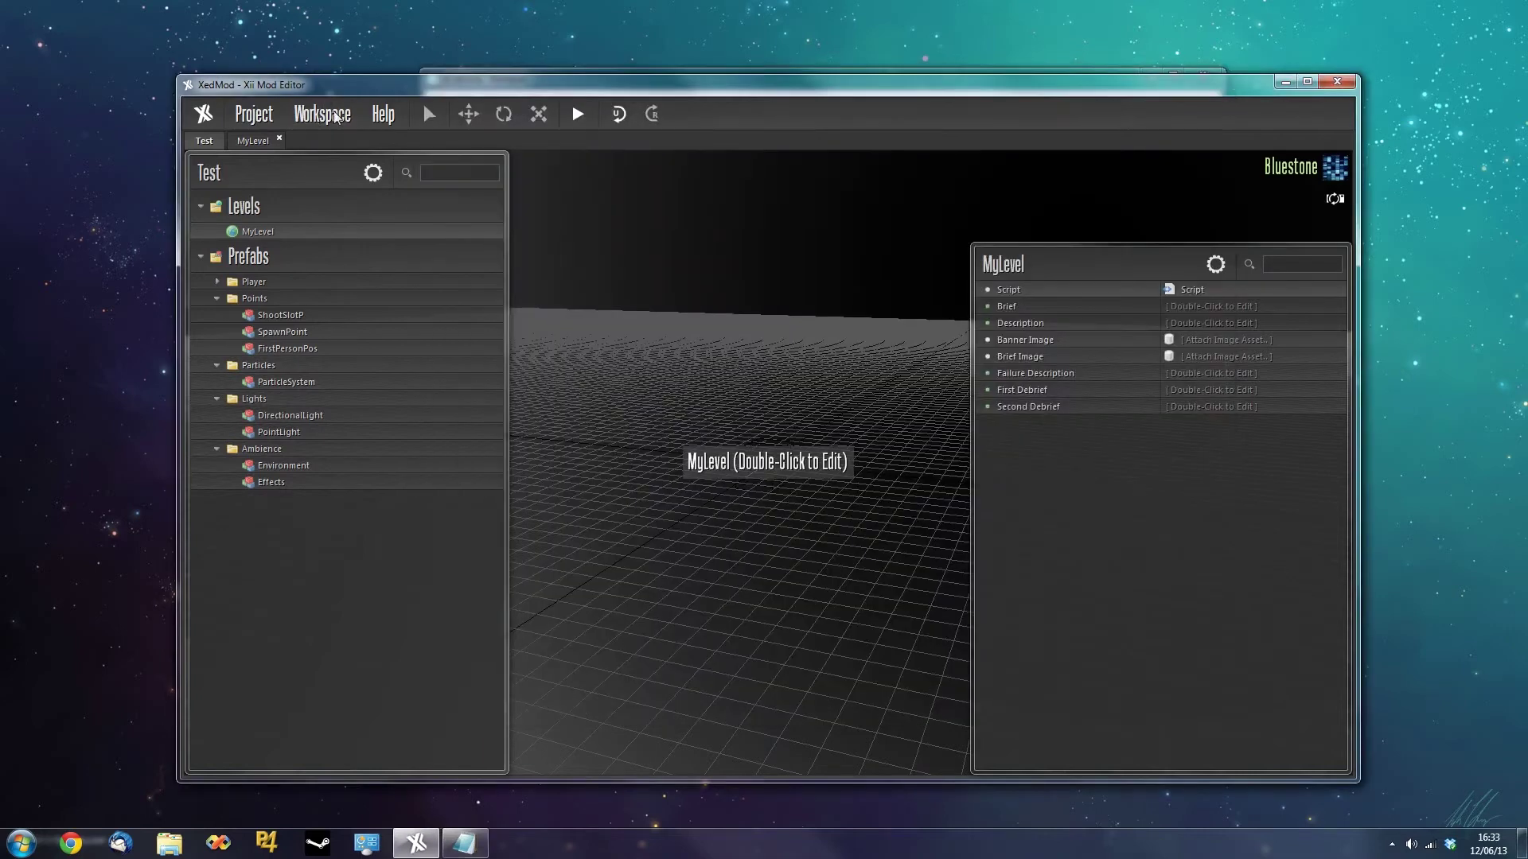
Back in XedMod, expand the Player prefabs and open the Marauder prefab.
click(249, 270)
click(218, 281)
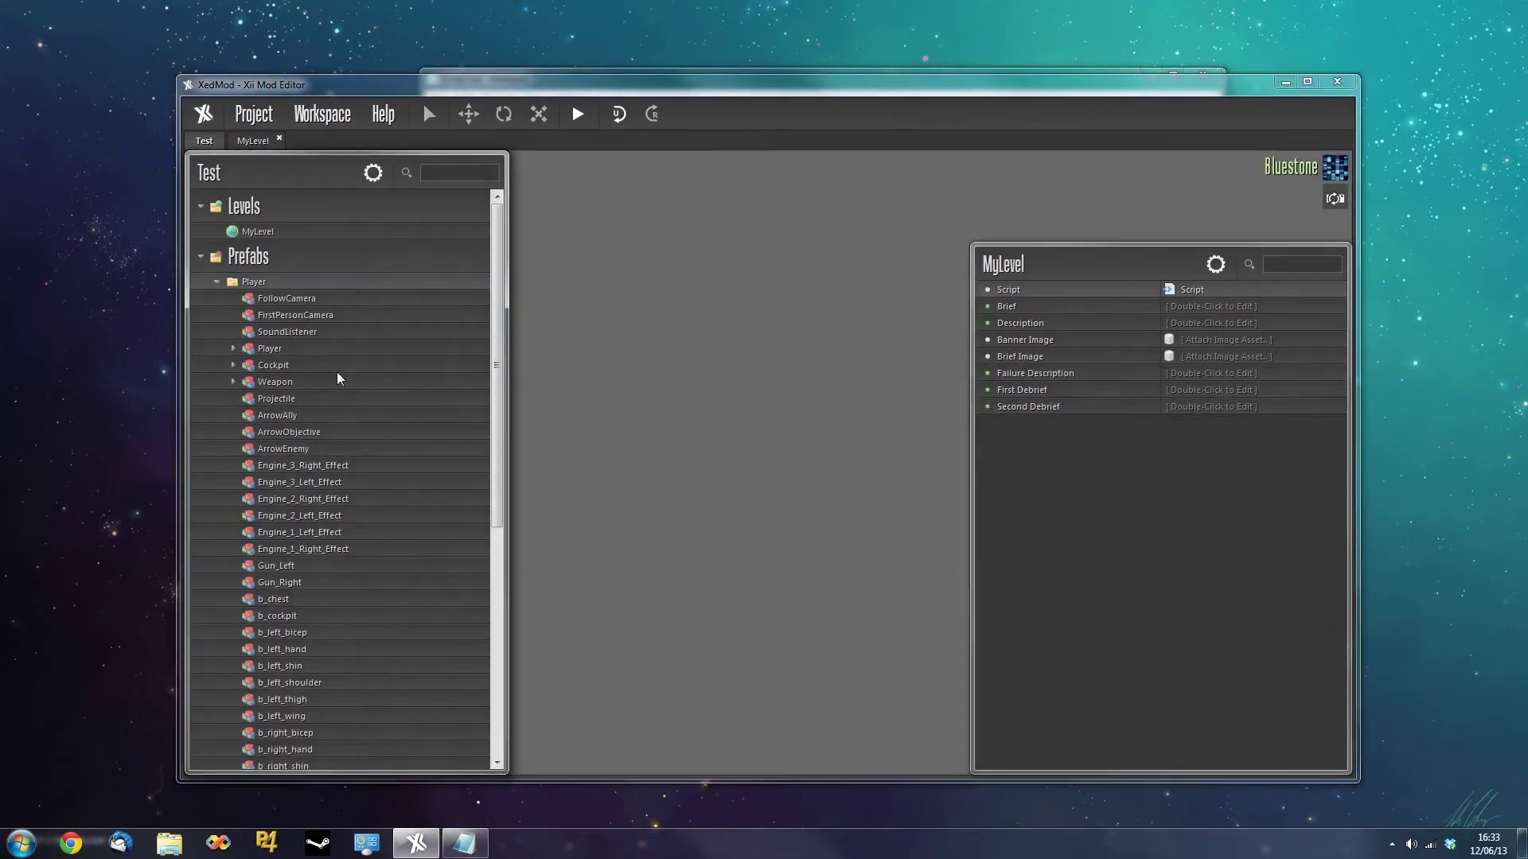
scroll(342, 378, down, 5)
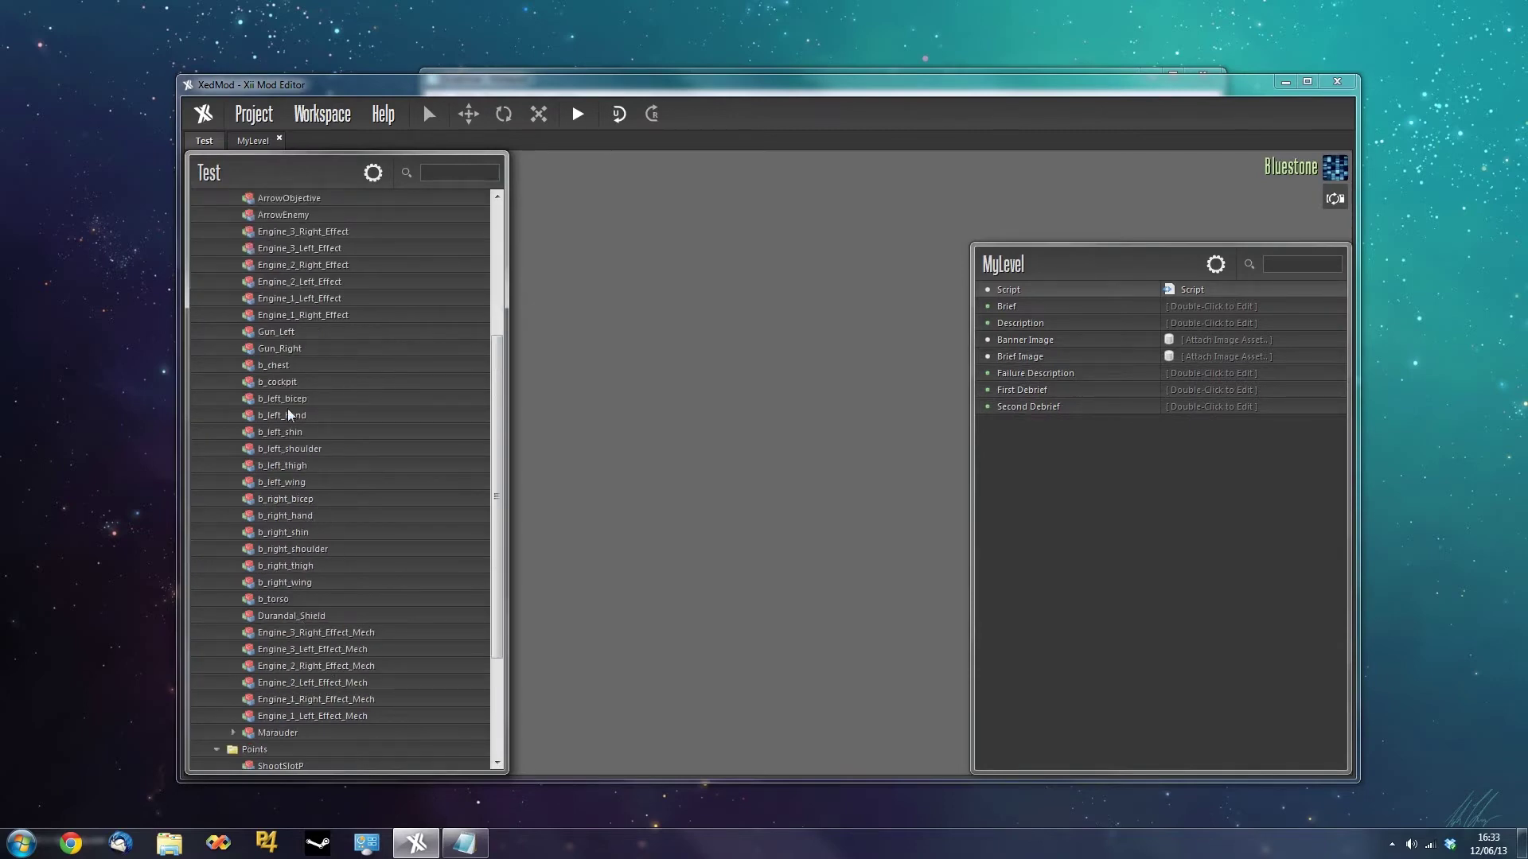
scroll(366, 505, down, 3)
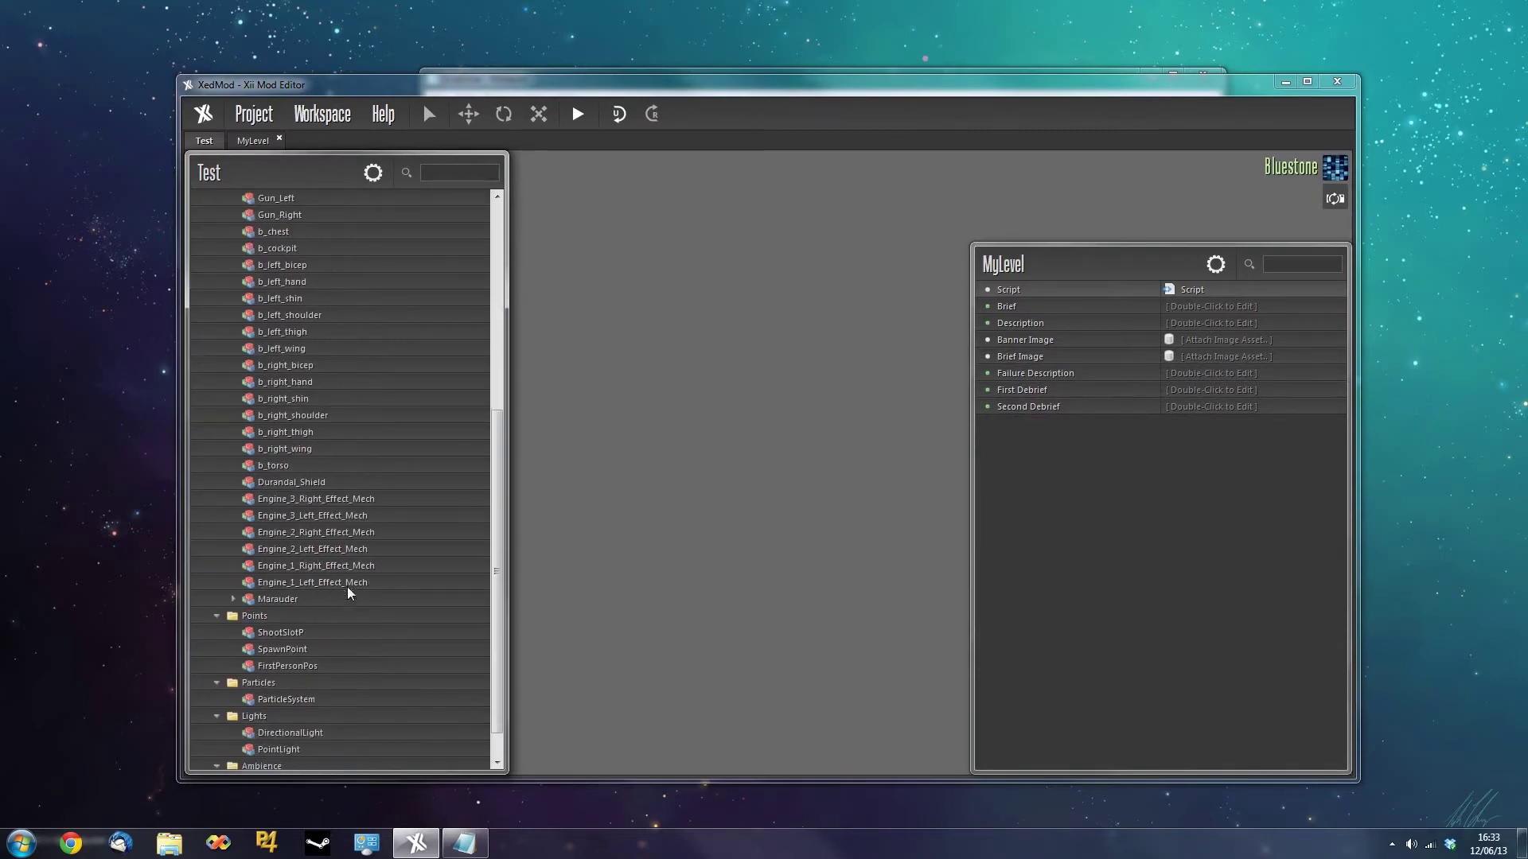
double_click(278, 599)
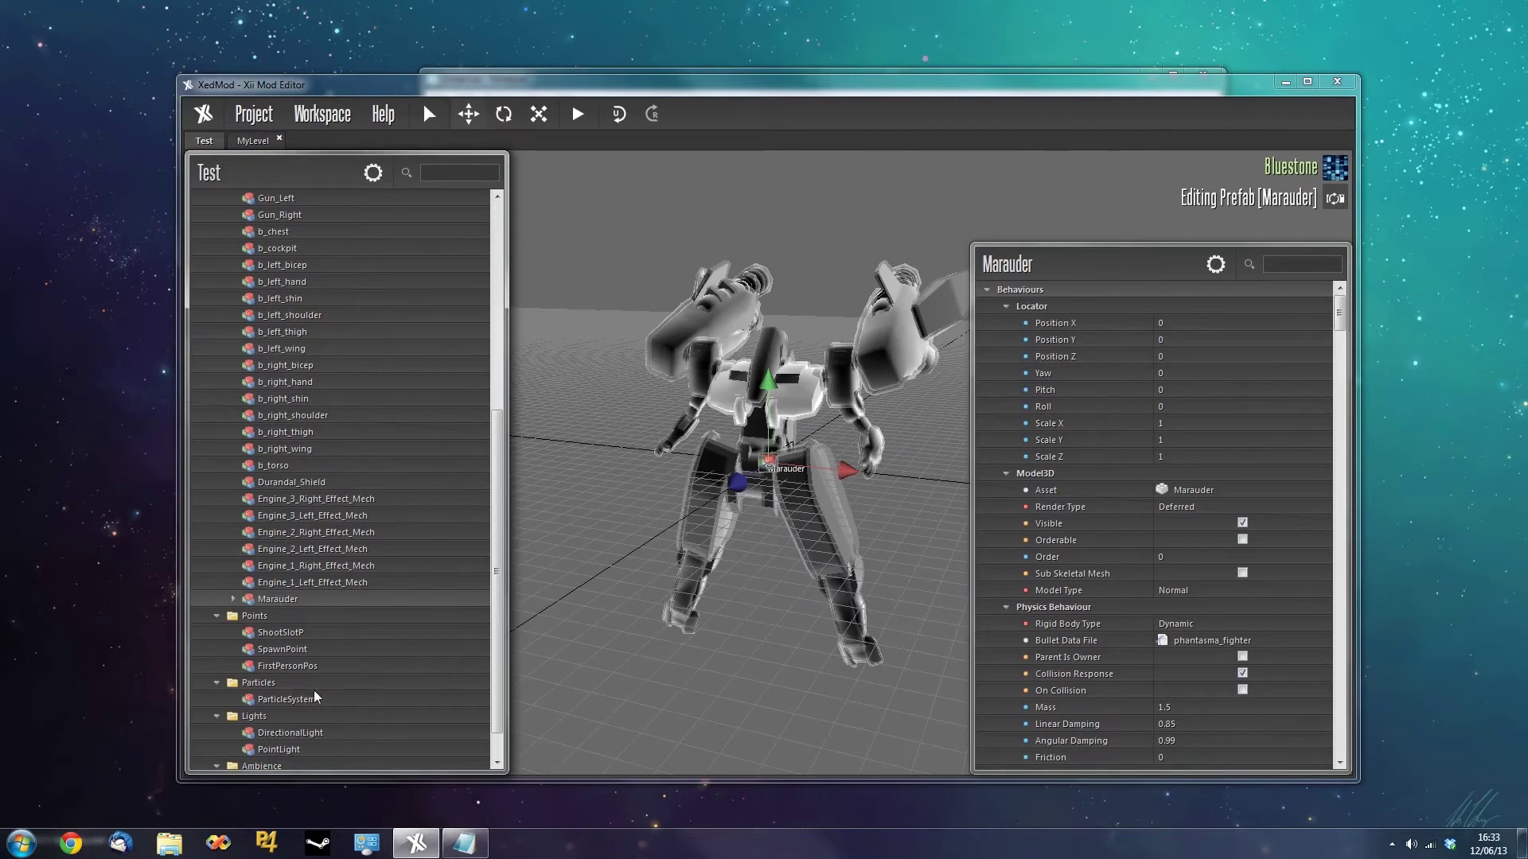
View MyLevel's resources, then return to the Test tree and open Engine_3_Right_Effect.
scroll(322, 634, up, 10)
double_click(259, 233)
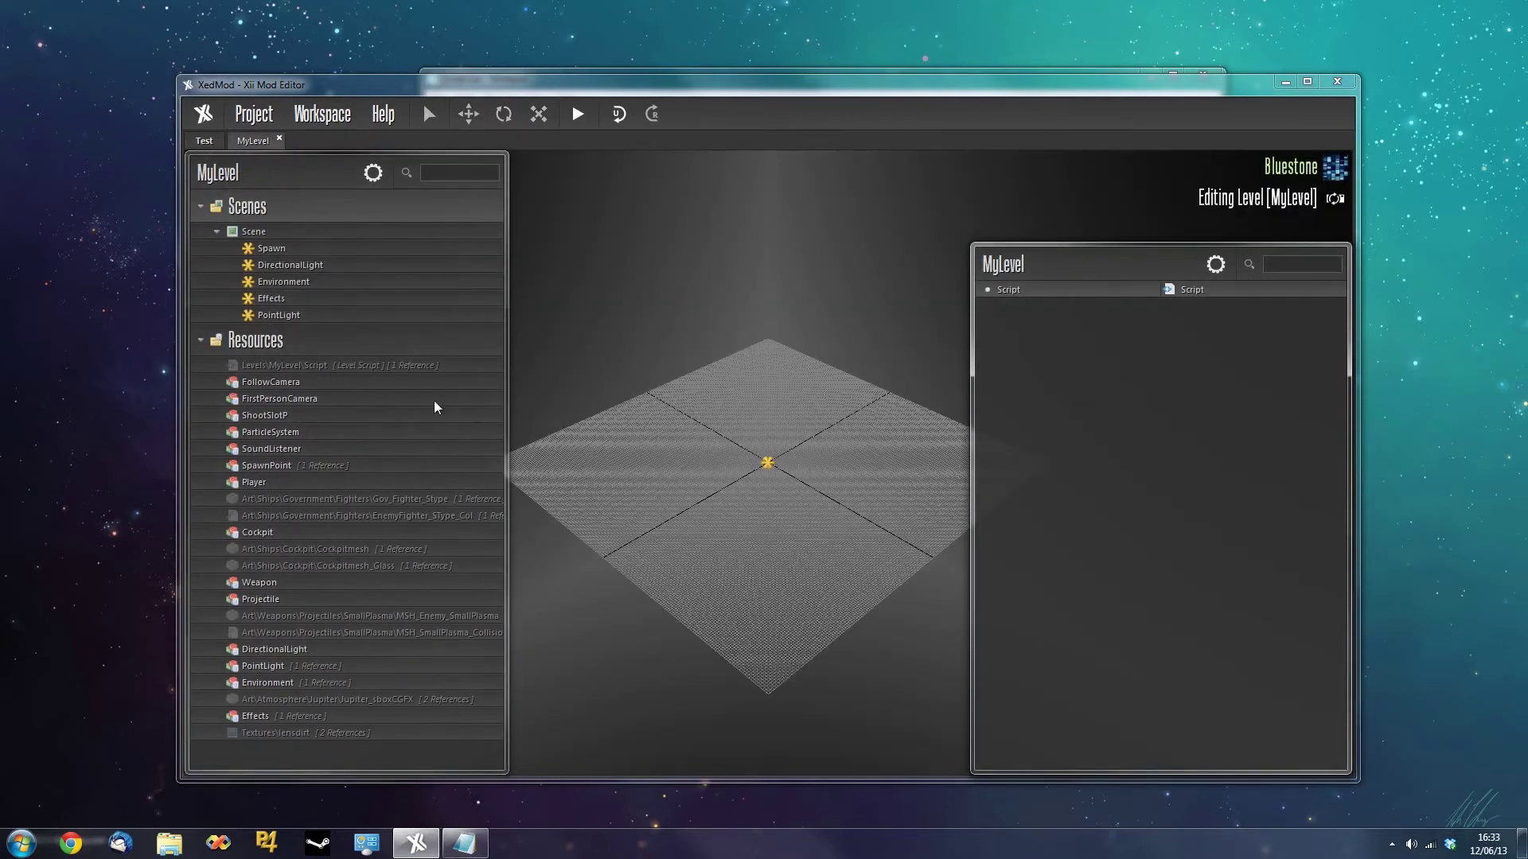
click(202, 142)
click(306, 466)
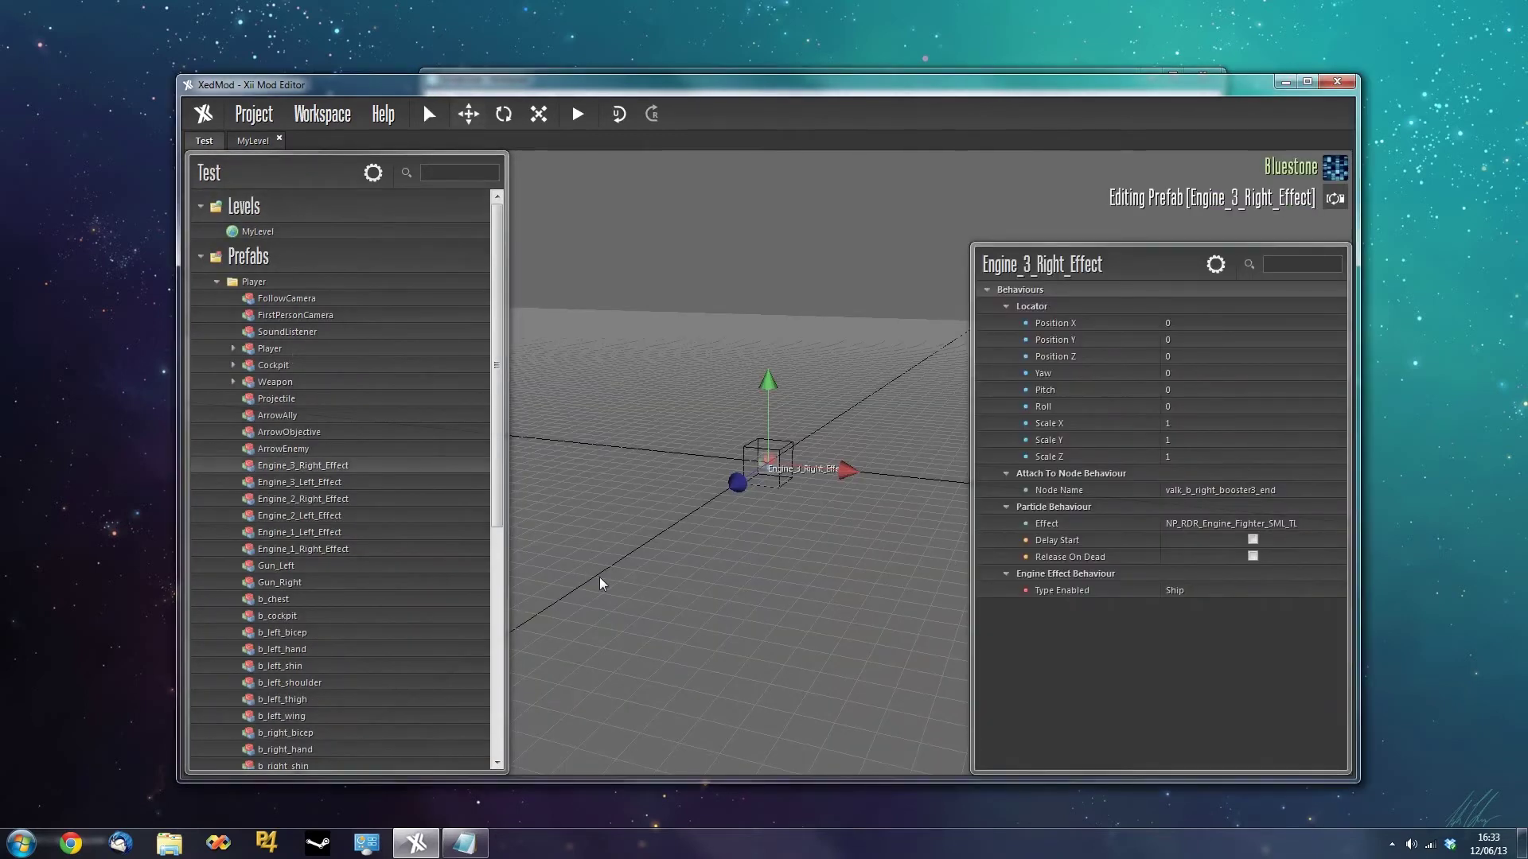
Test-run the level with F5, close the crash report, and open the Marauder prefab.
key(F5)
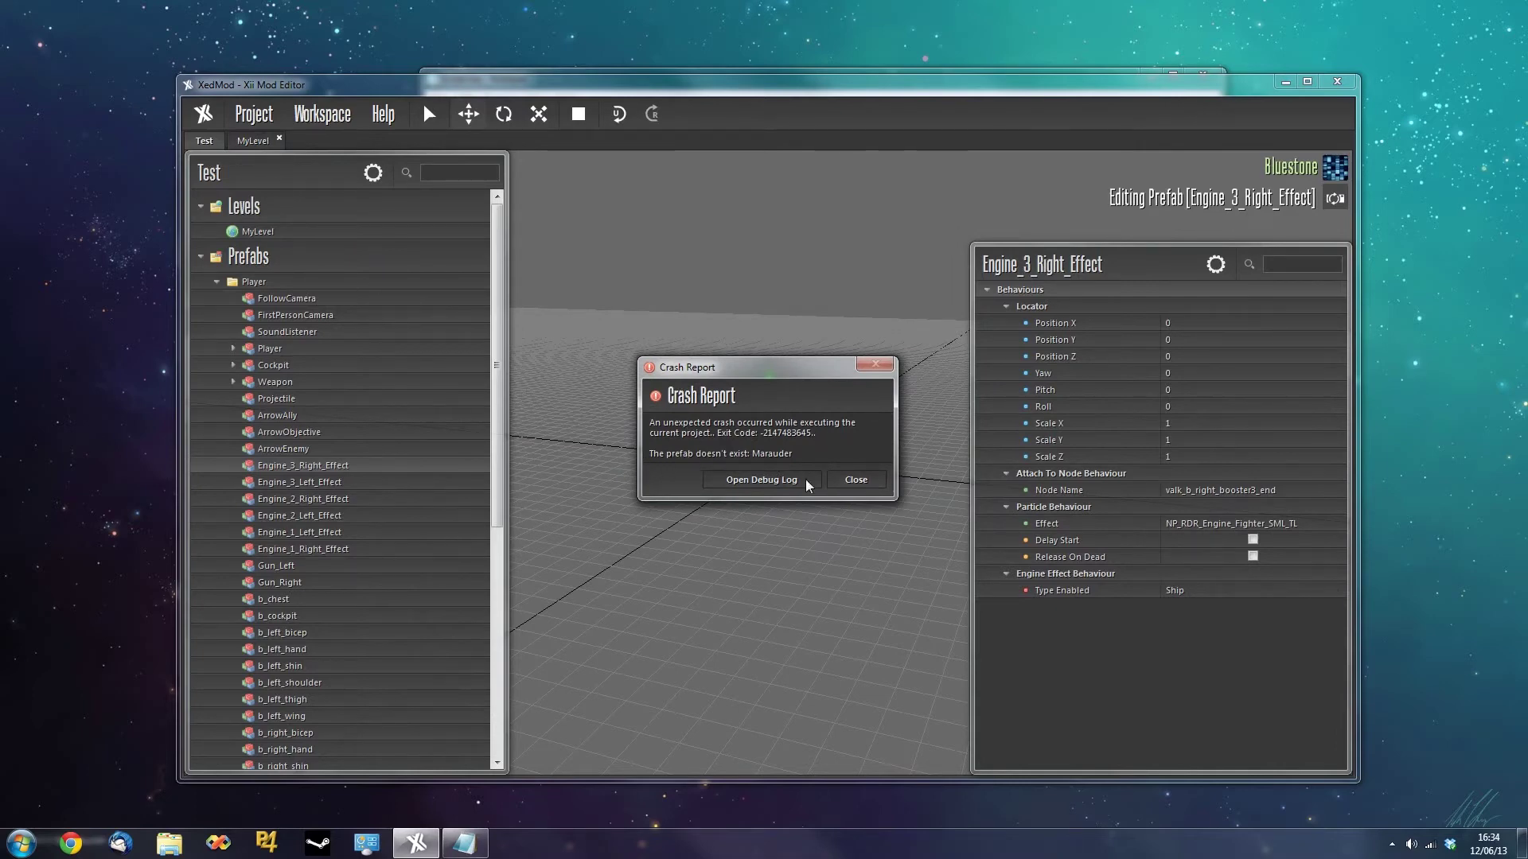
click(855, 479)
click(318, 482)
scroll(357, 438, down, 8)
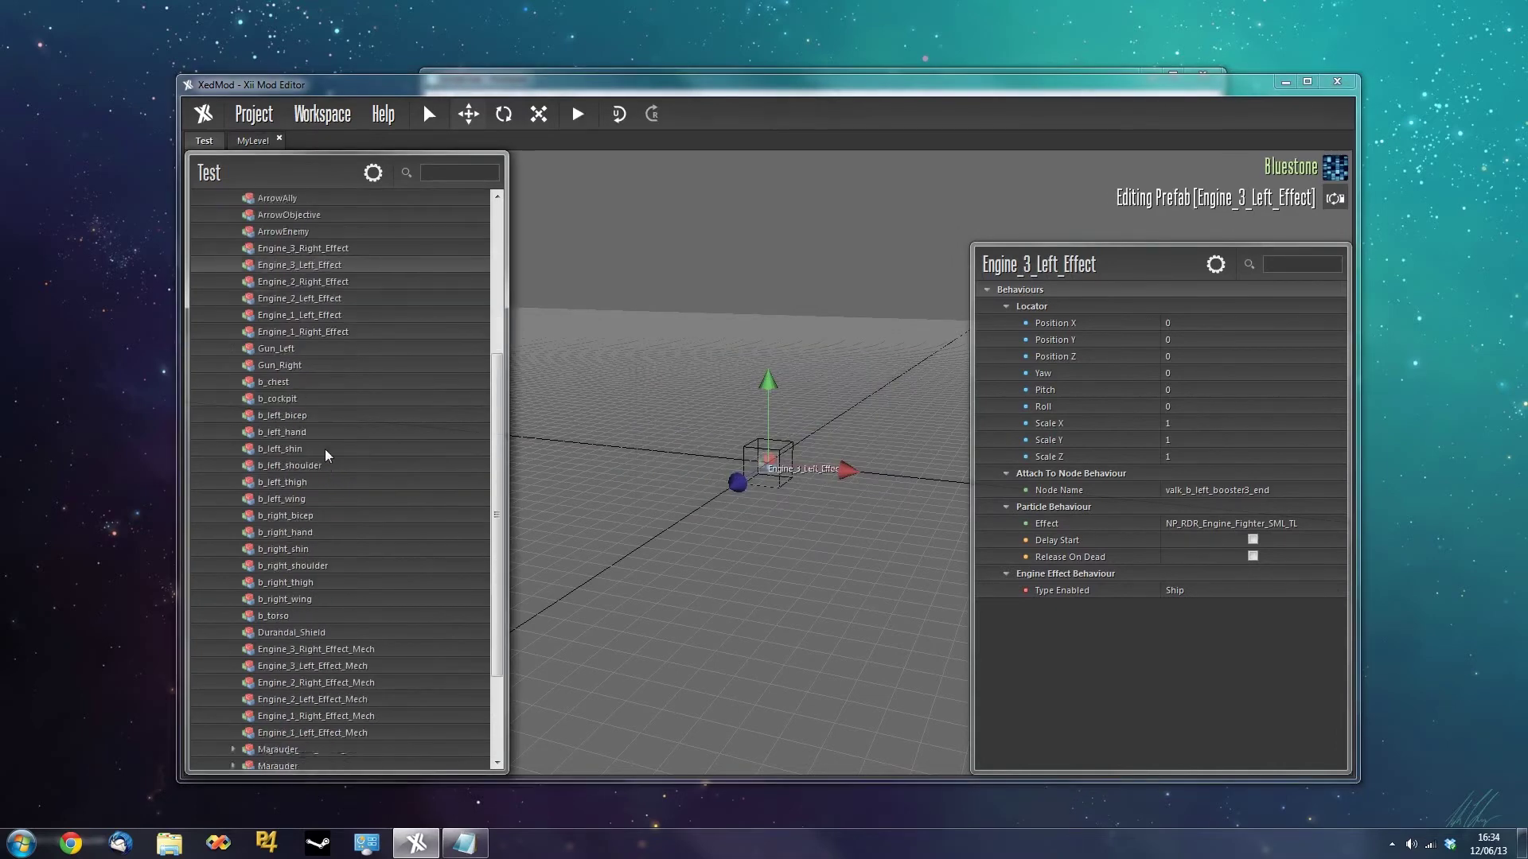
click(265, 557)
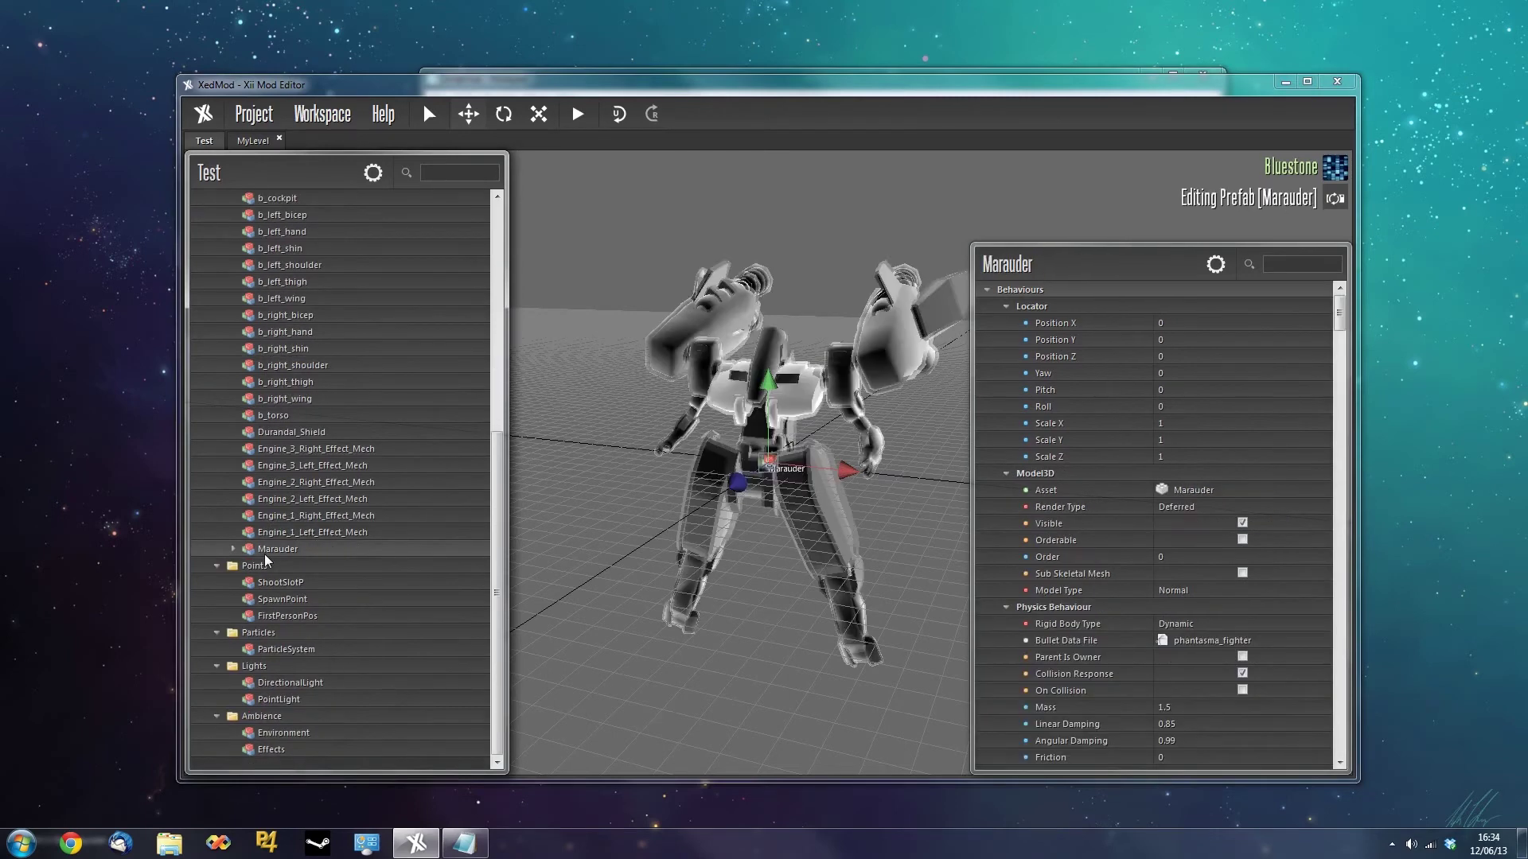
Include the Marauder prefab in MyLevel through Include / Exclude.
right_click(293, 555)
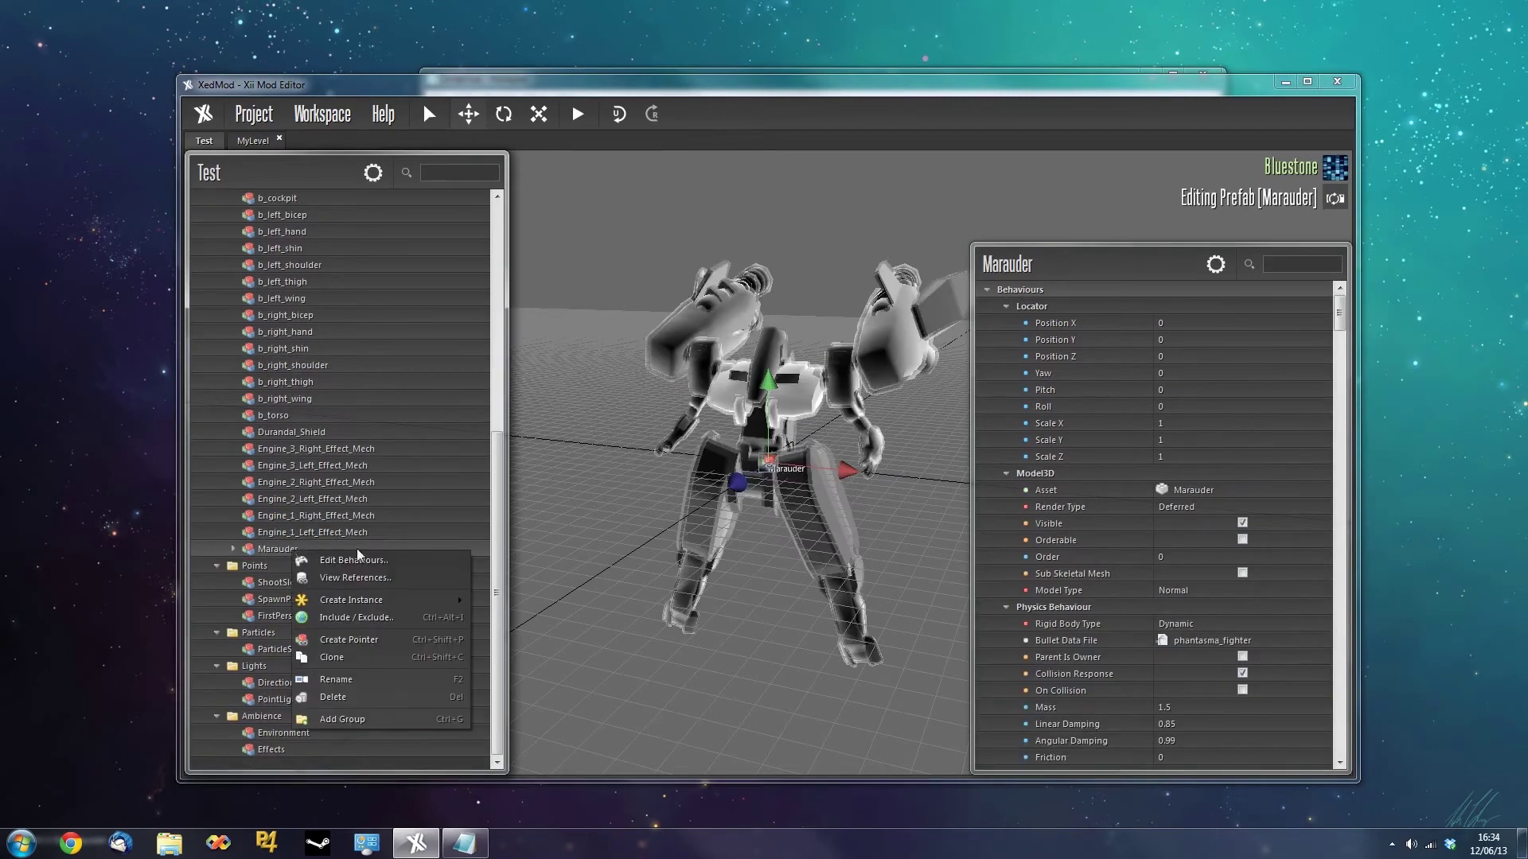
mouse_move(392, 607)
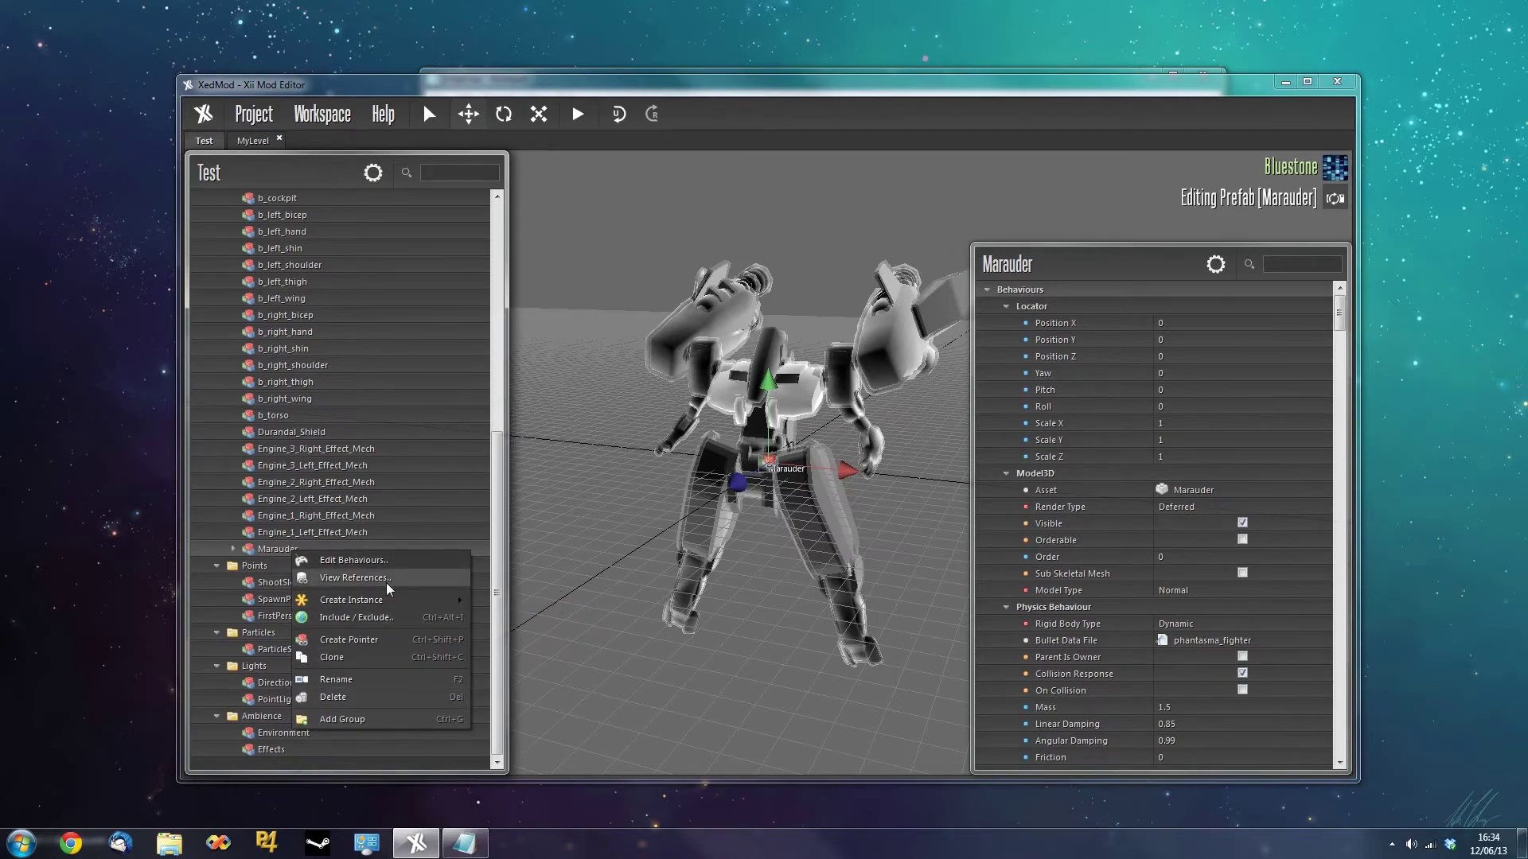
click(366, 625)
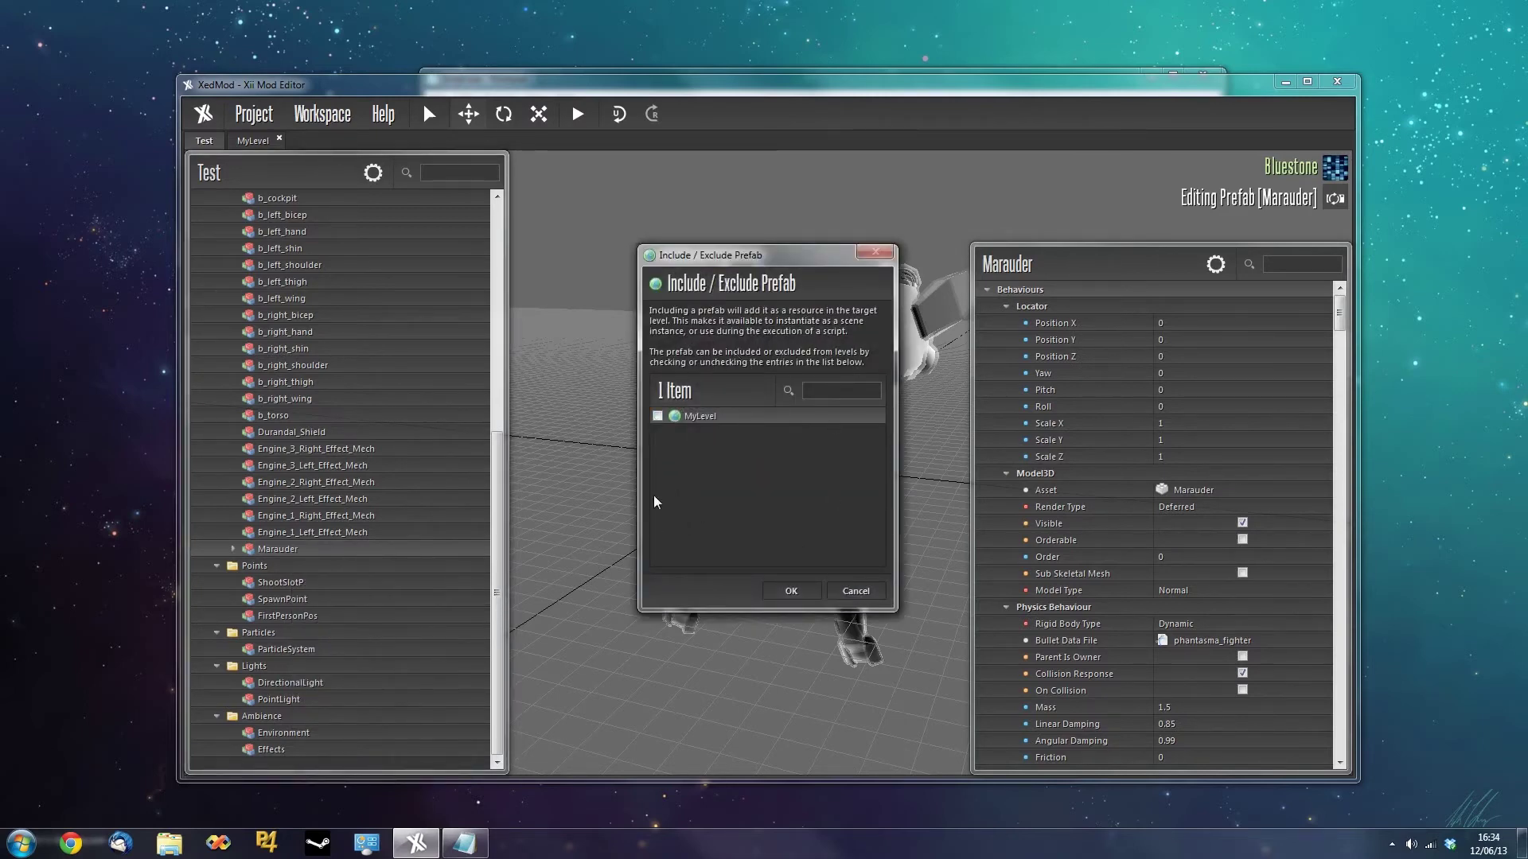
drag(690, 257, 634, 231)
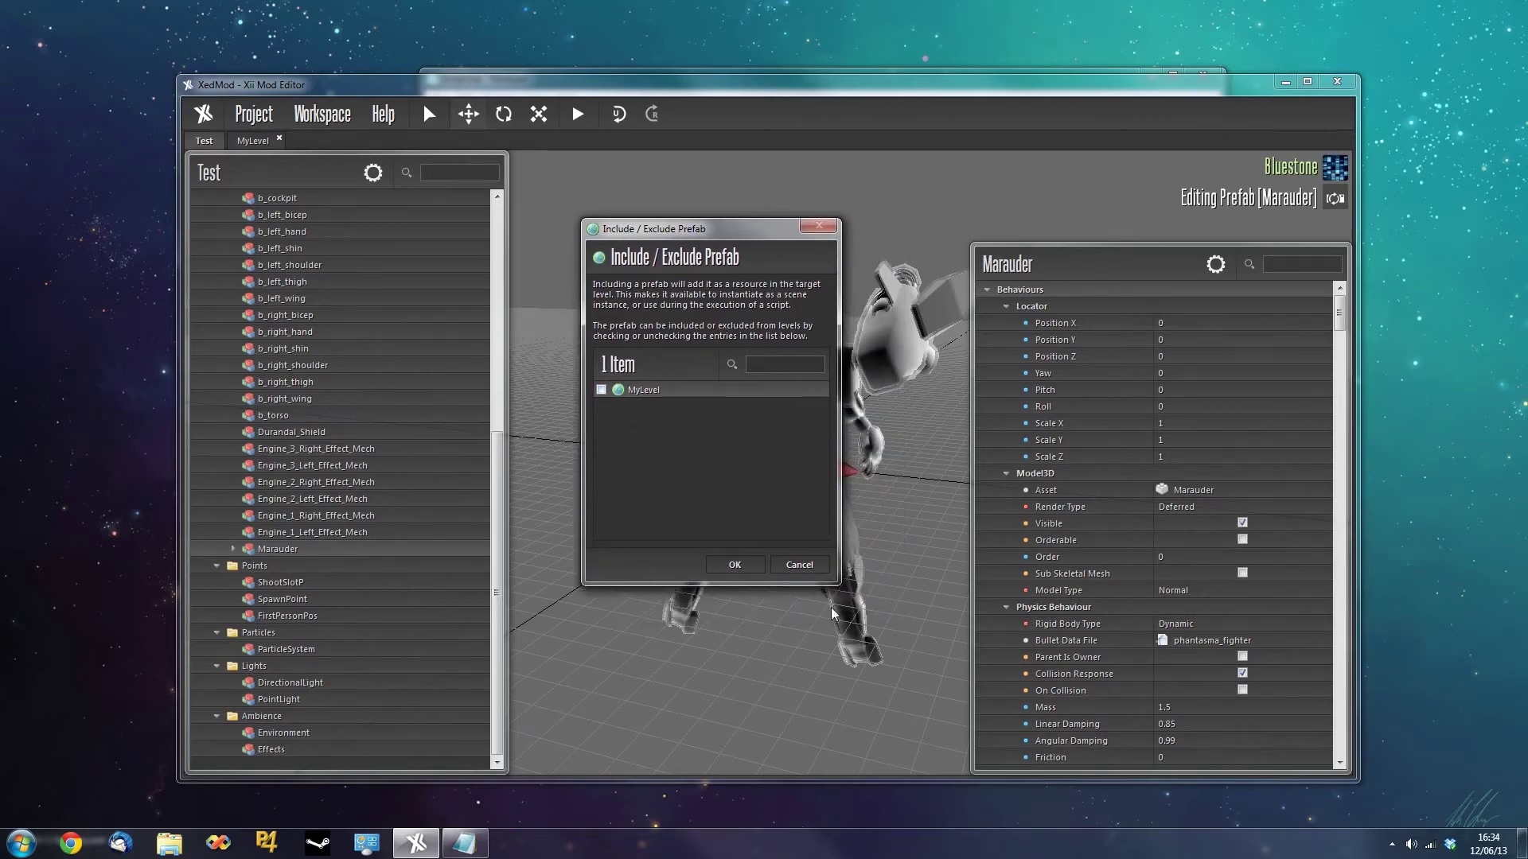
drag(838, 583, 874, 651)
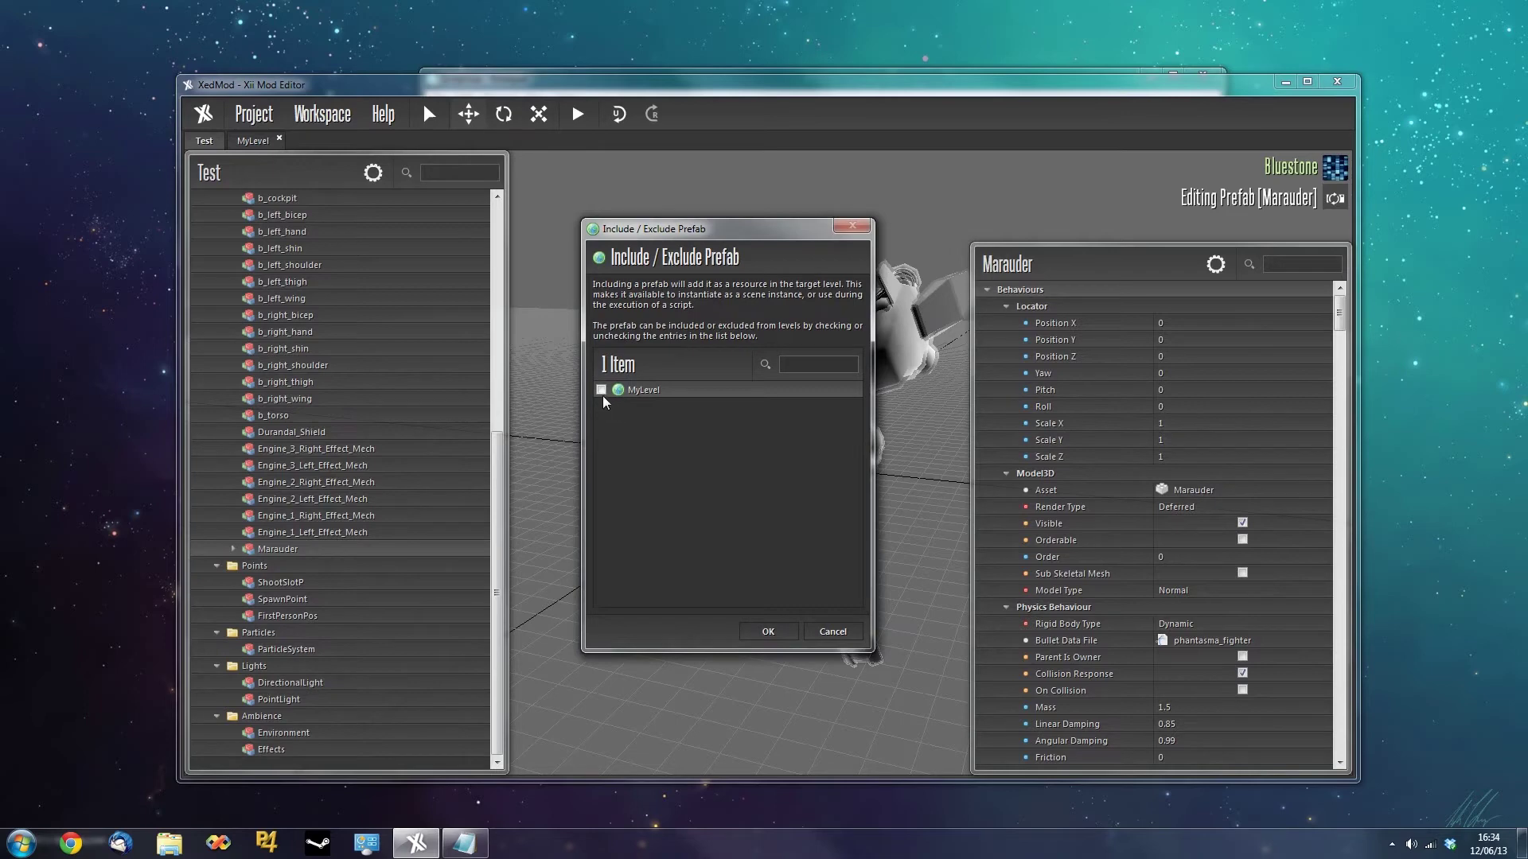
click(766, 631)
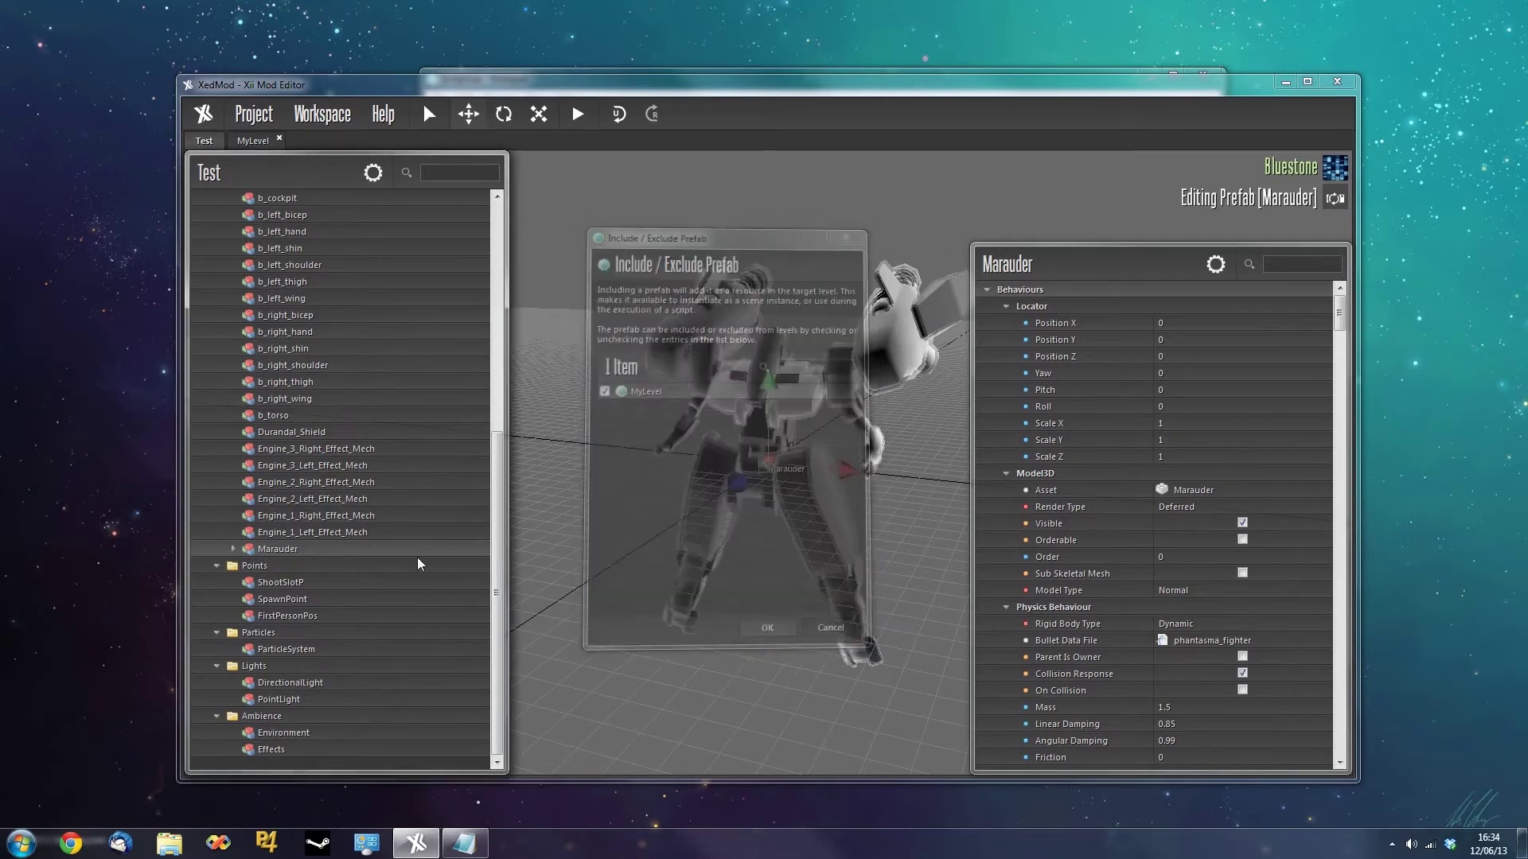
Open MyLevel to confirm Marauder among its resources, then return to the Test tree.
click(301, 498)
scroll(301, 508, up, 9)
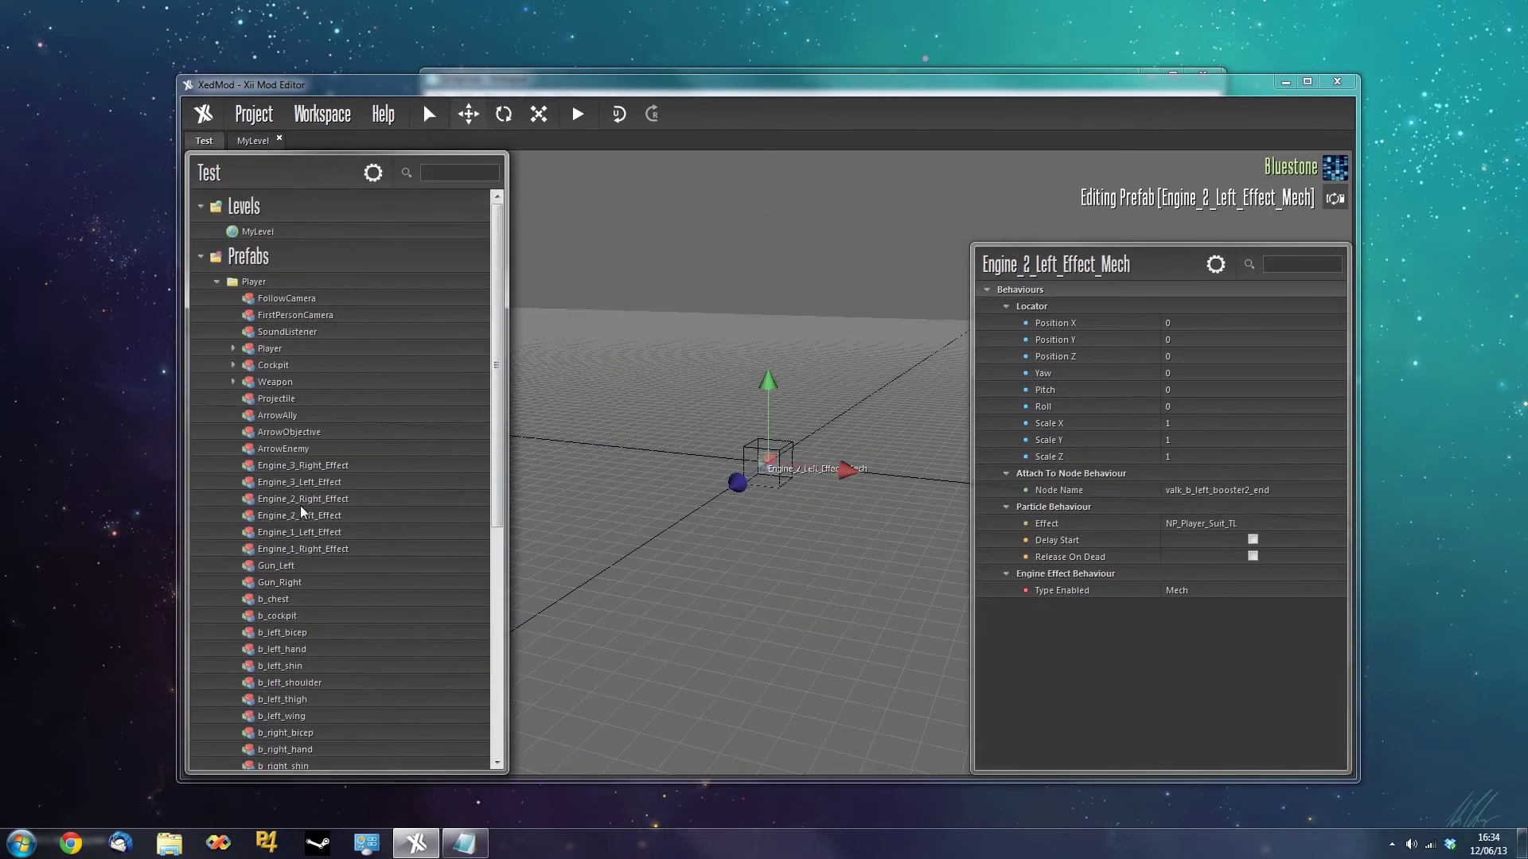
click(260, 232)
double_click(260, 231)
scroll(302, 398, down, 4)
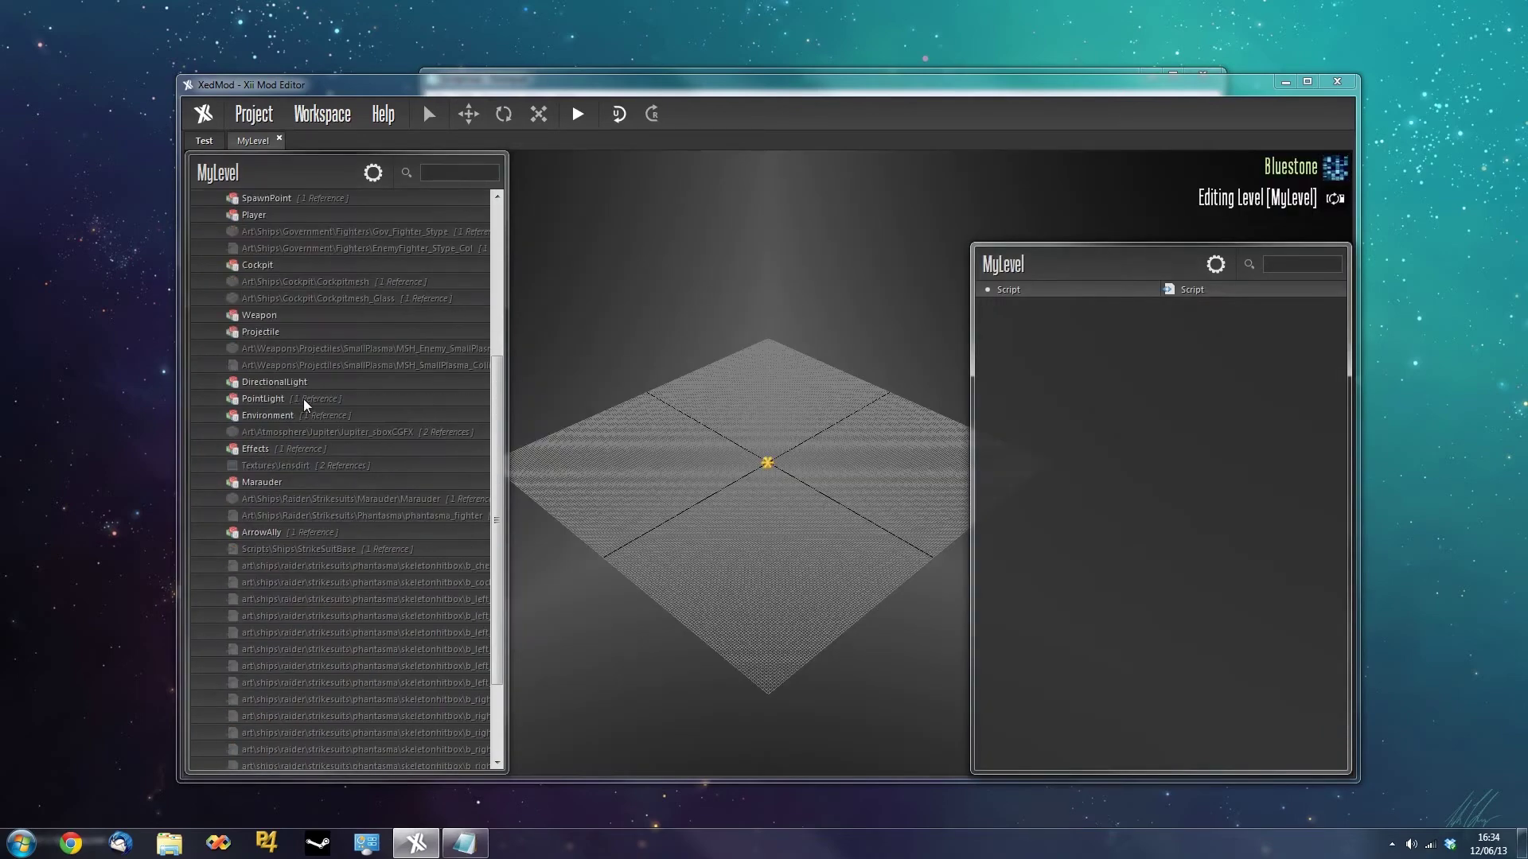
click(247, 482)
scroll(397, 509, down, 4)
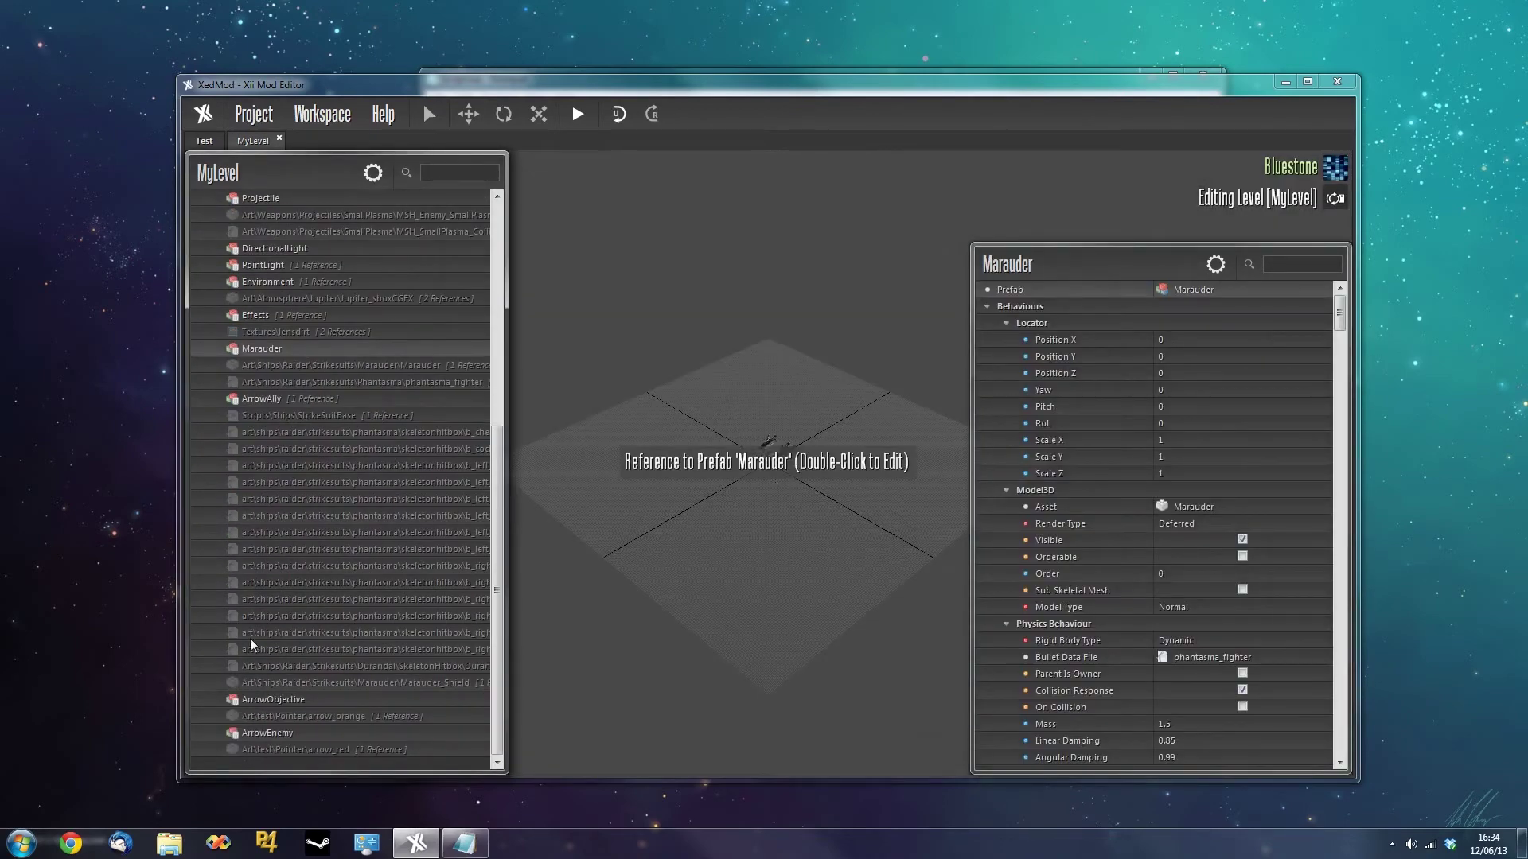
scroll(296, 612, up, 8)
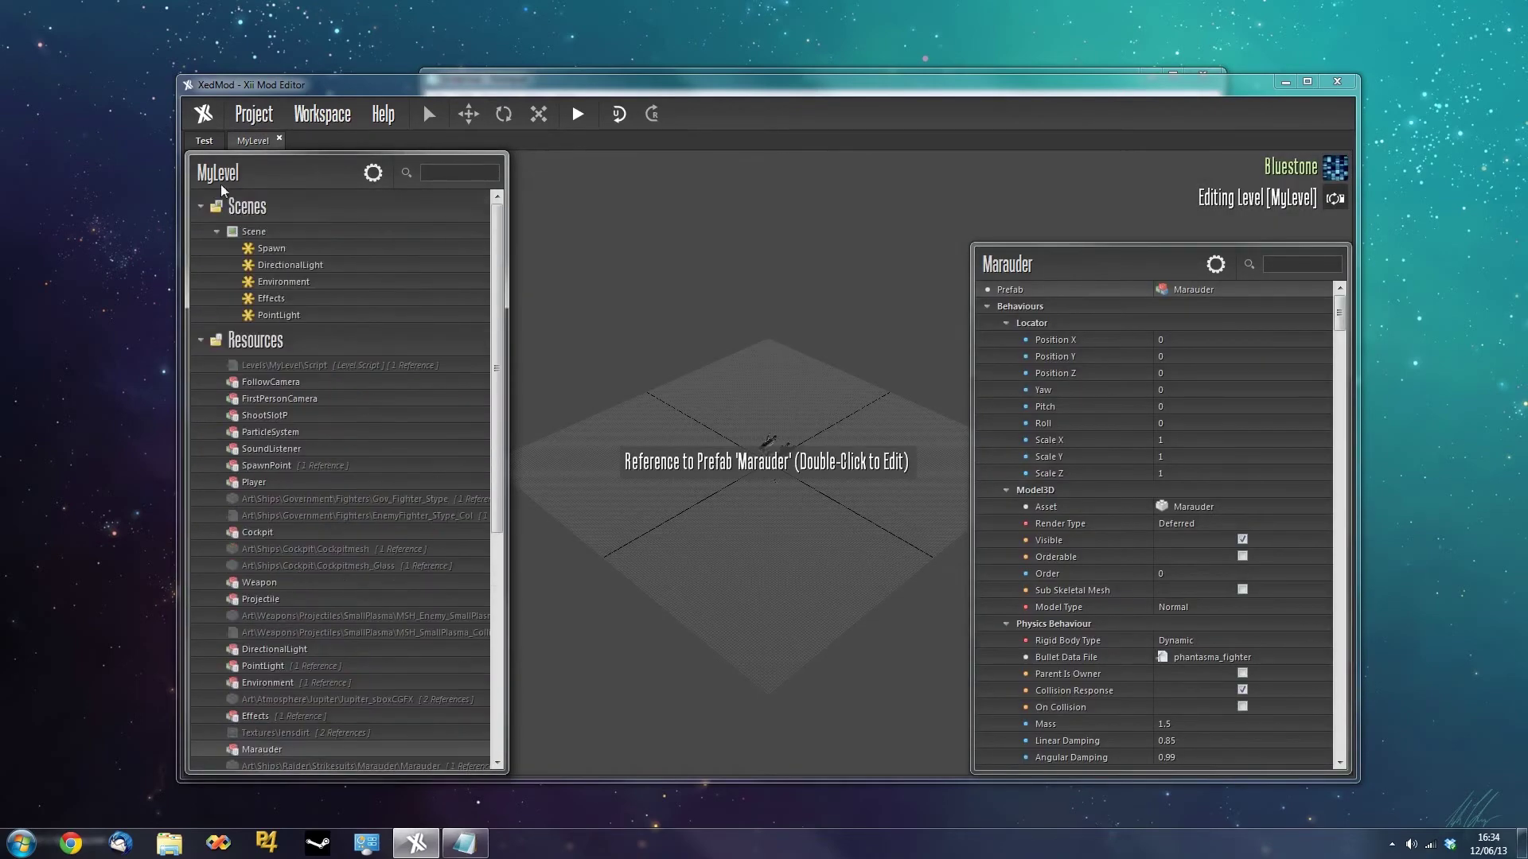
click(204, 140)
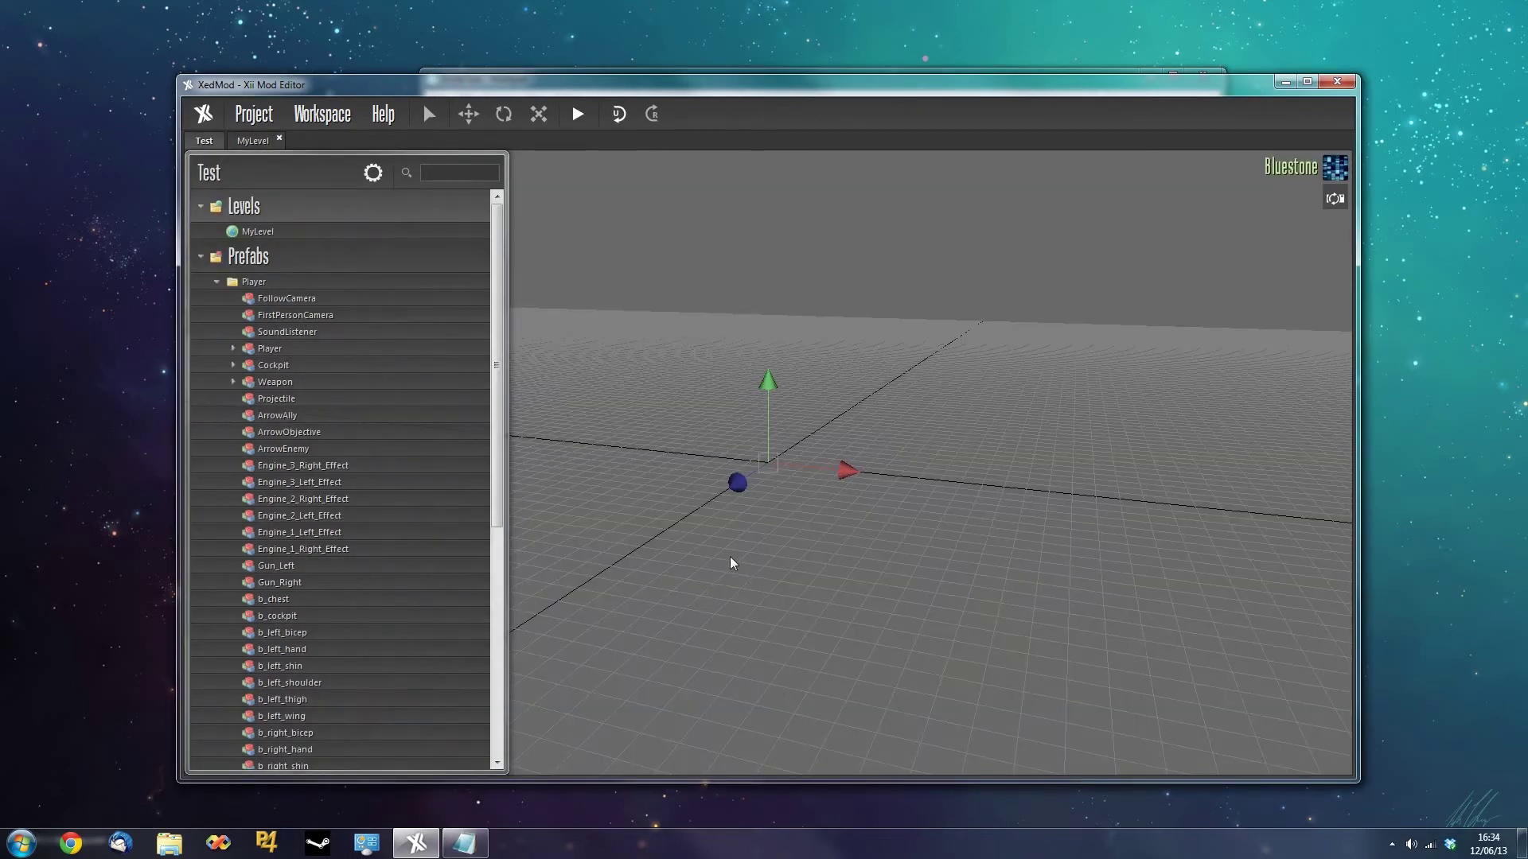
key(F5)
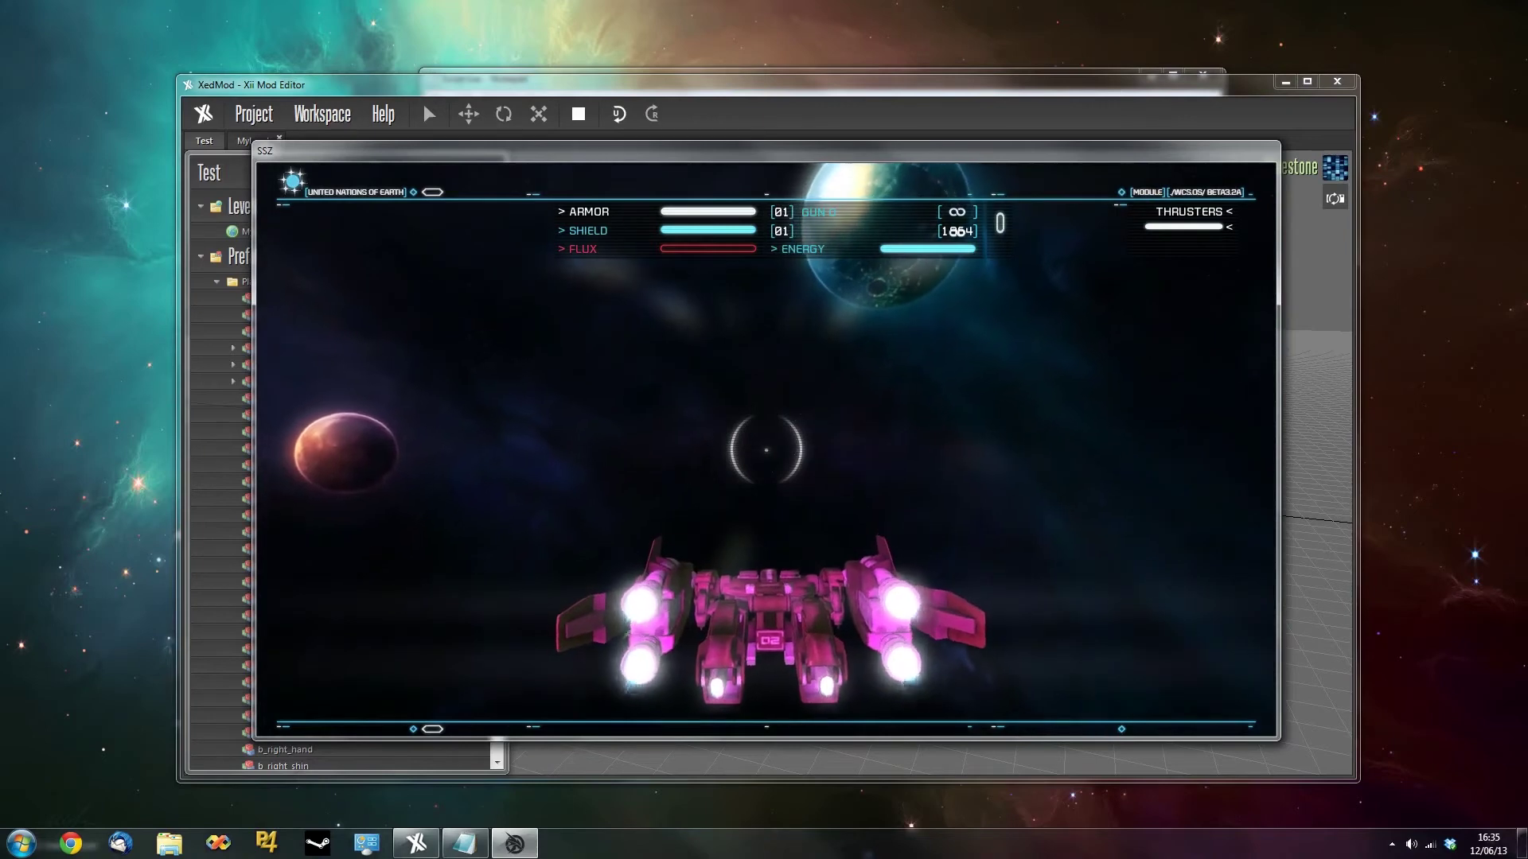
click(578, 114)
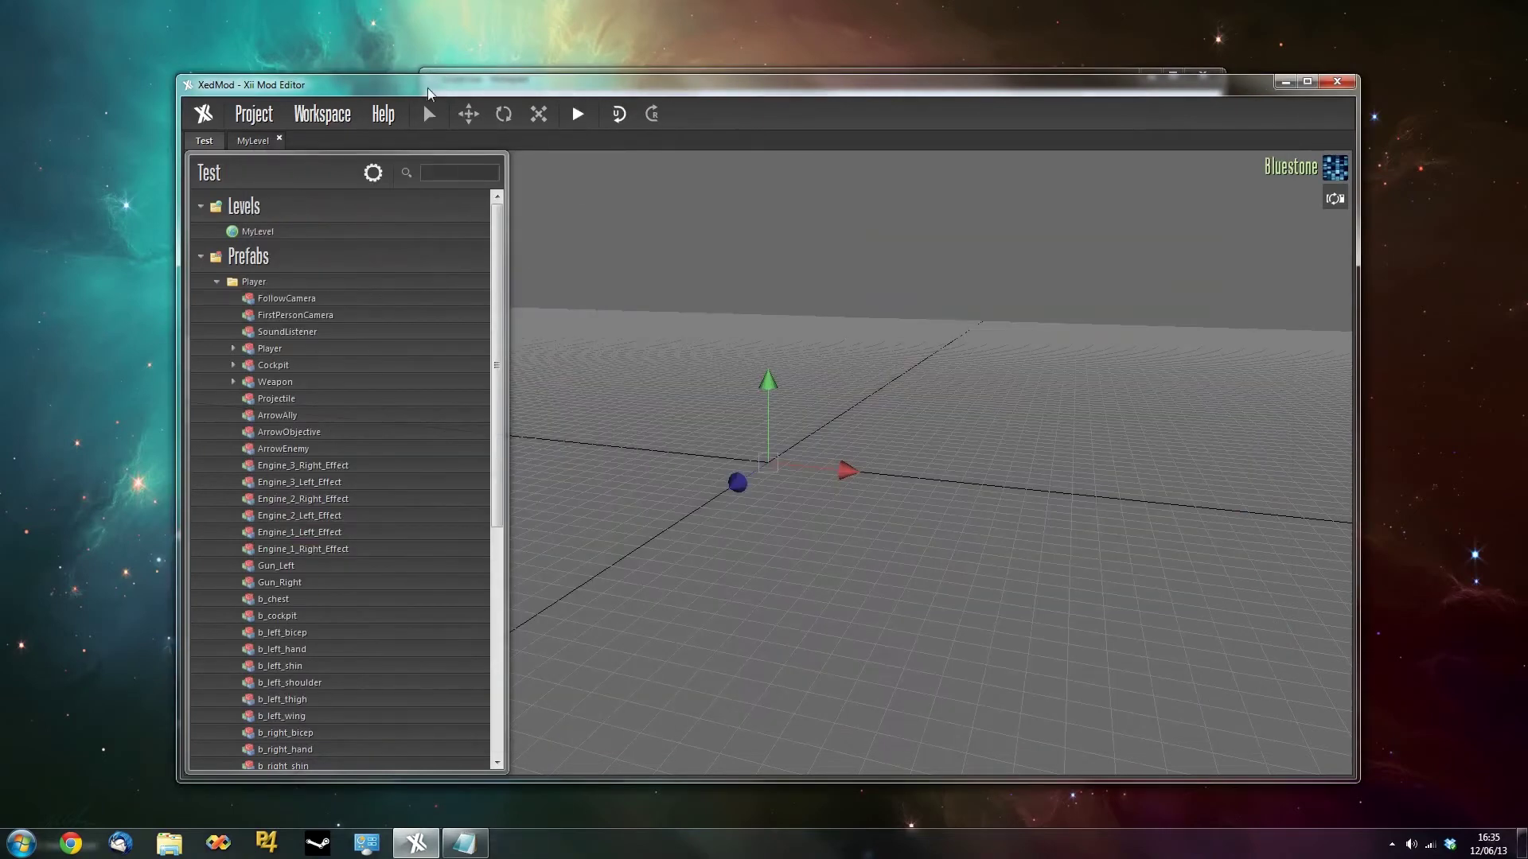
Search the Prefabs Directory for 'weapo' and import Weapon_Gun_MediumPlasma.
drag(428, 92, 401, 105)
double_click(231, 295)
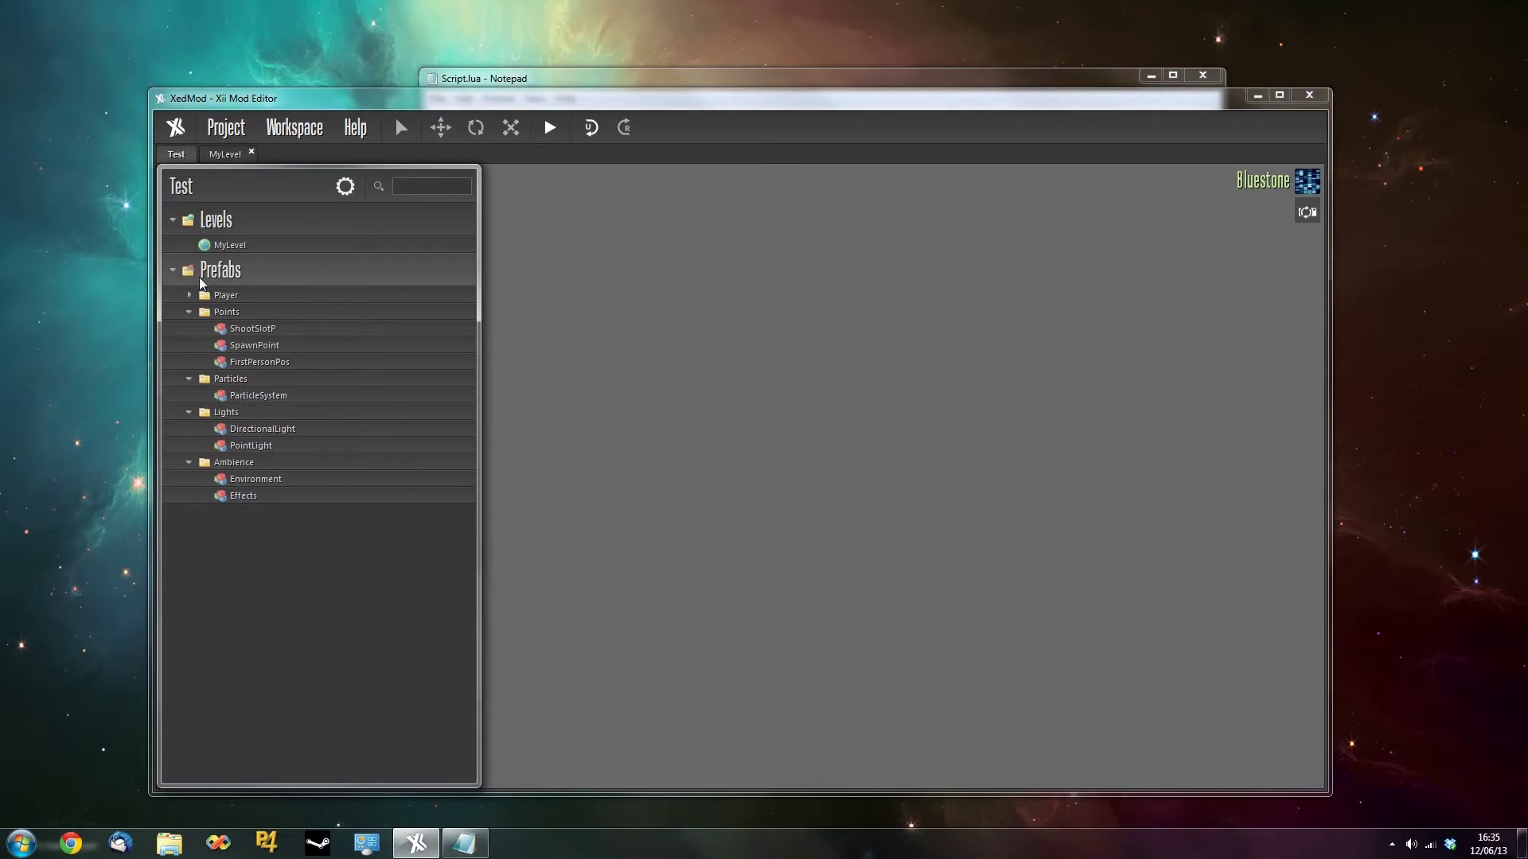
right_click(224, 271)
click(274, 295)
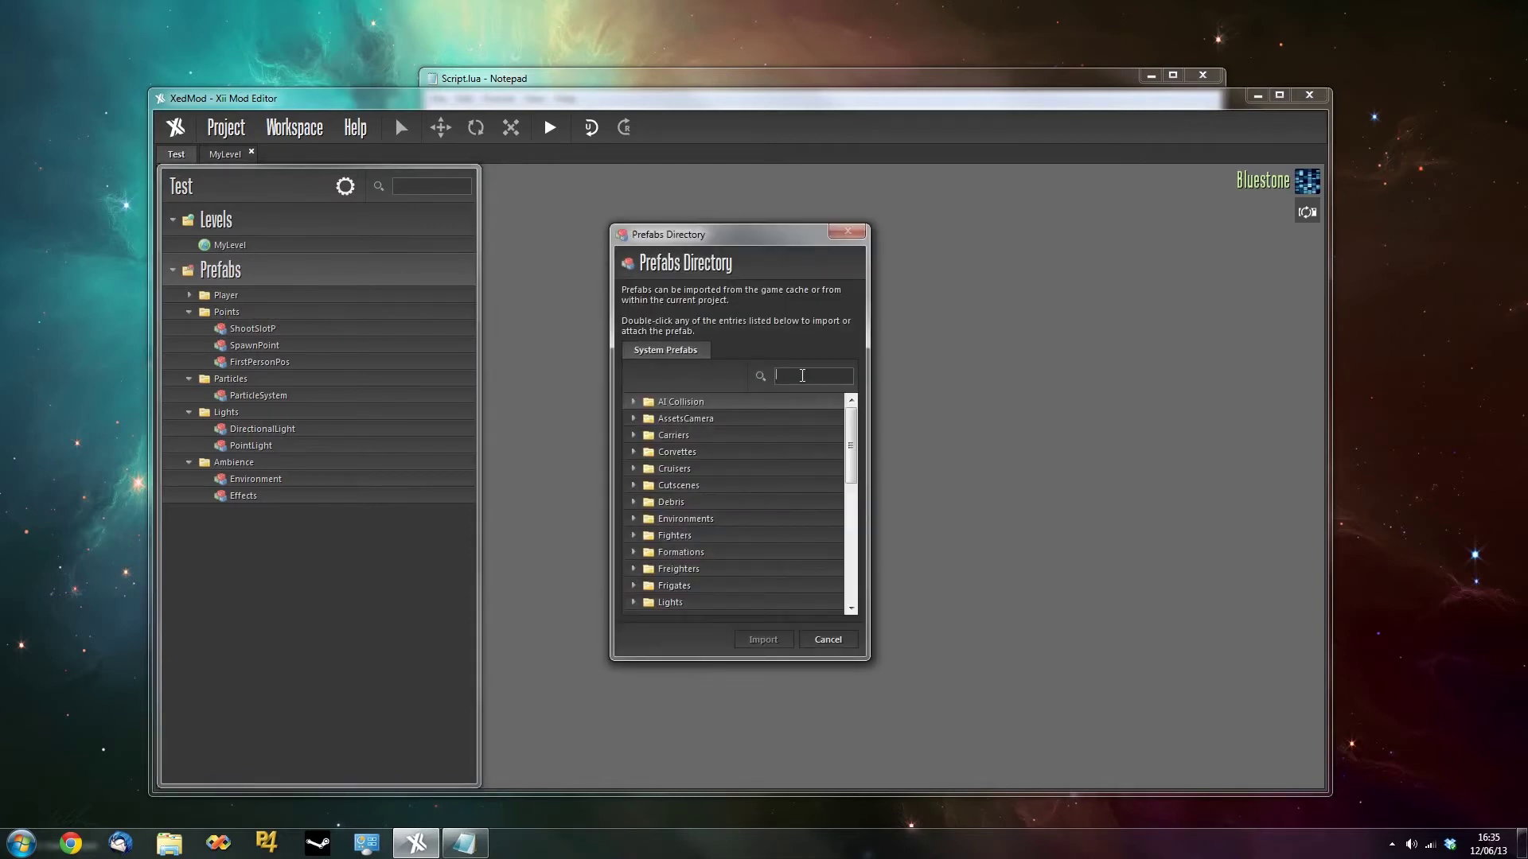
text(weapon)
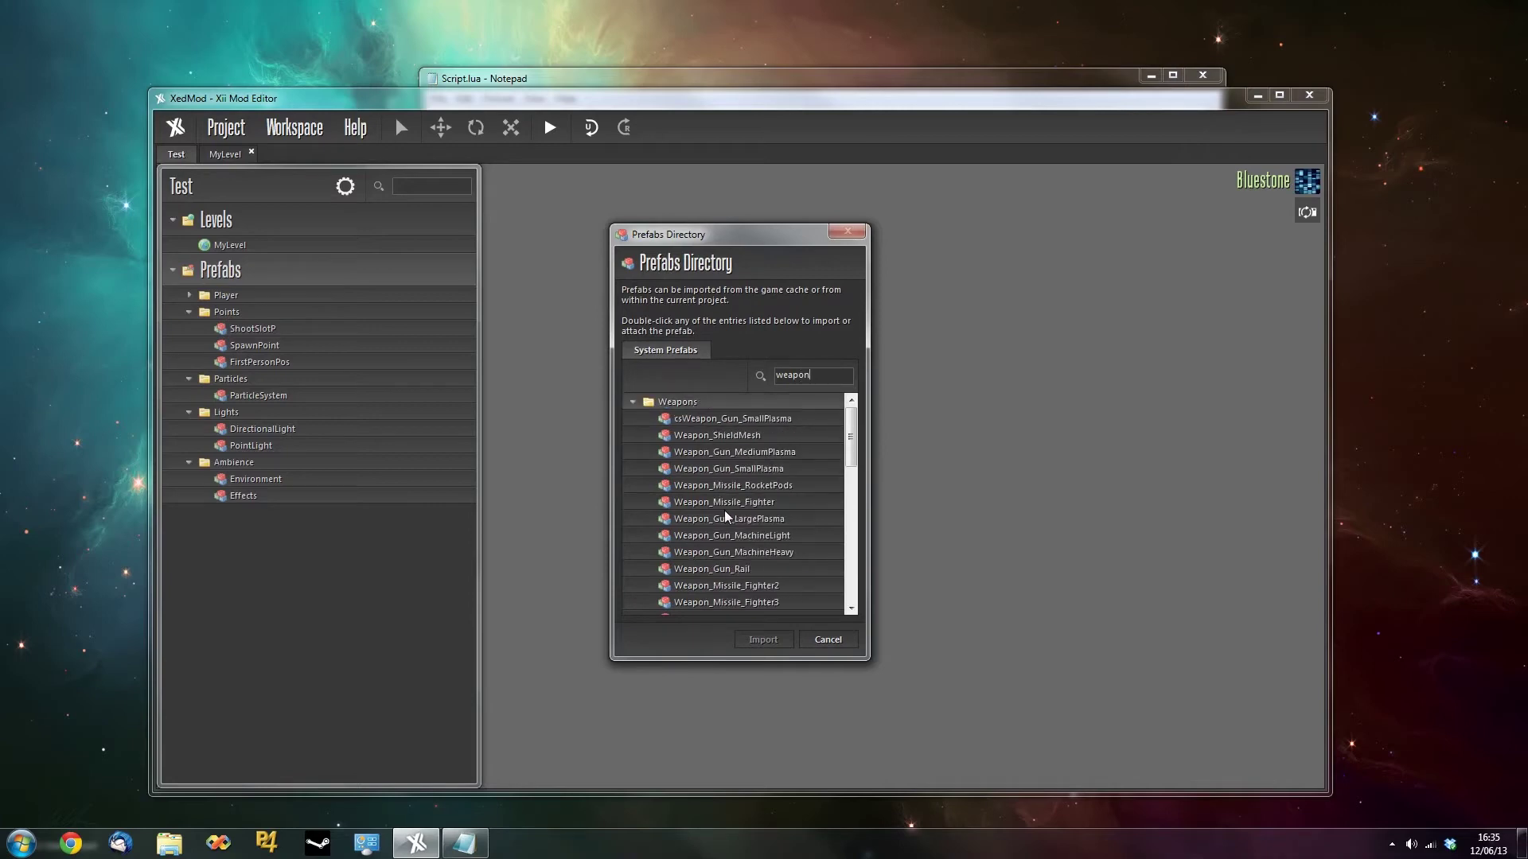
click(728, 453)
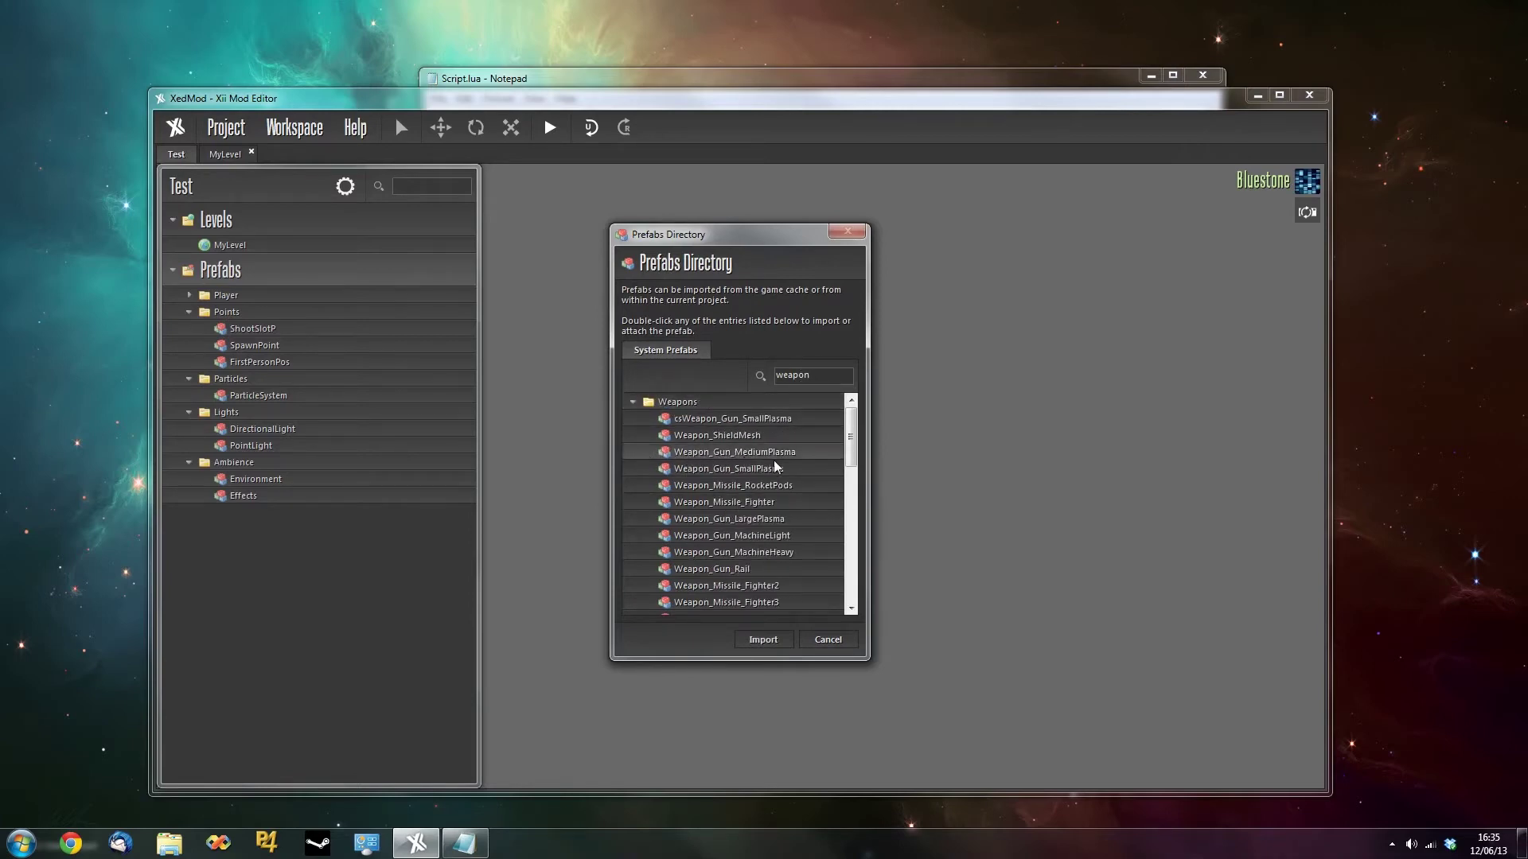
double_click(734, 453)
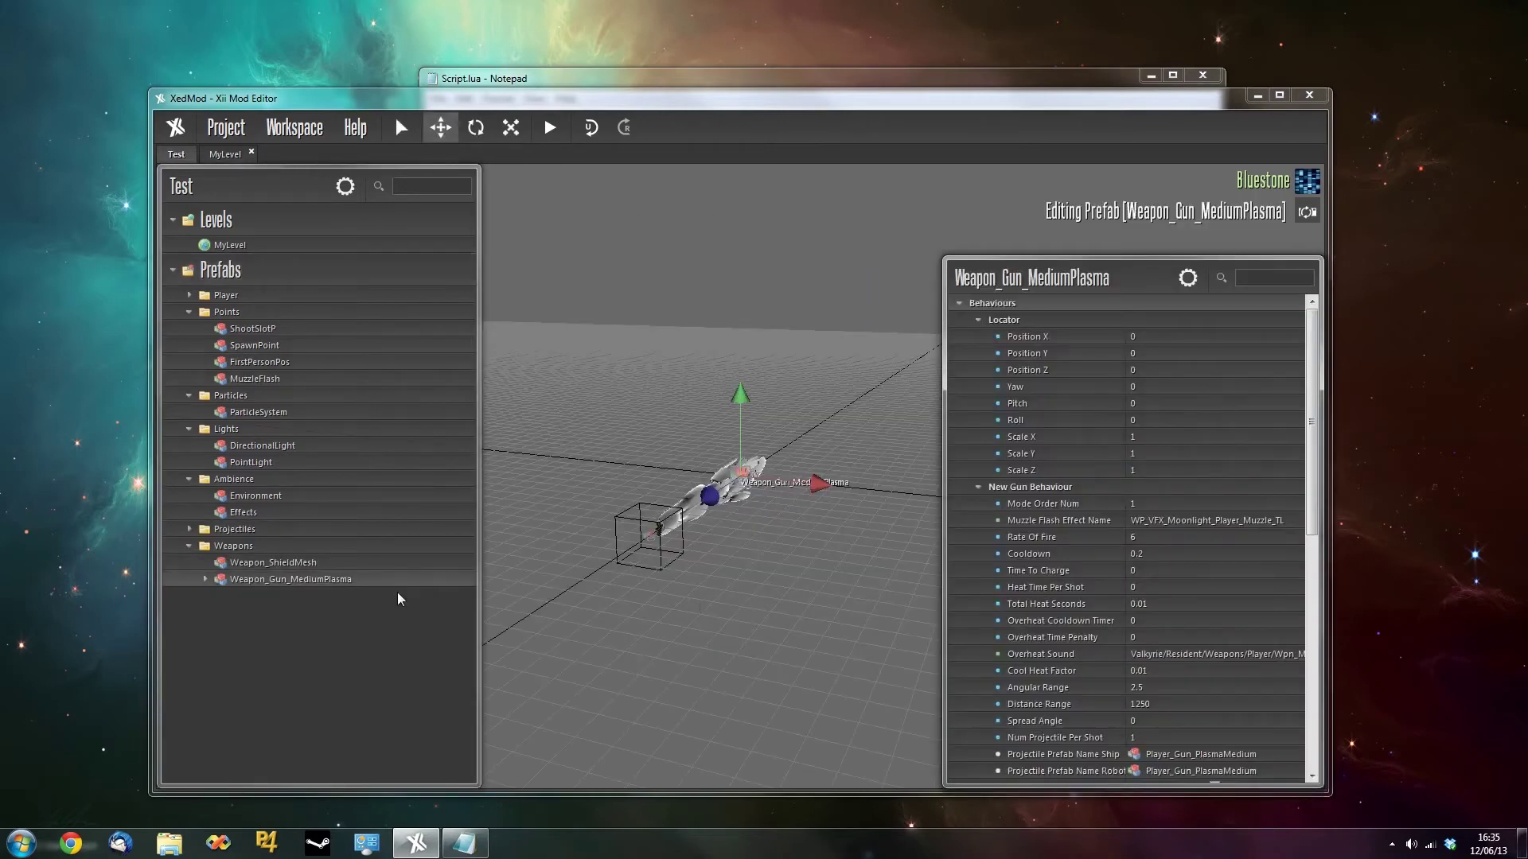
Show the Weapon_Gun_MediumPlasma gun model and enlarge its property list.
middle_drag(774, 646, 553, 655)
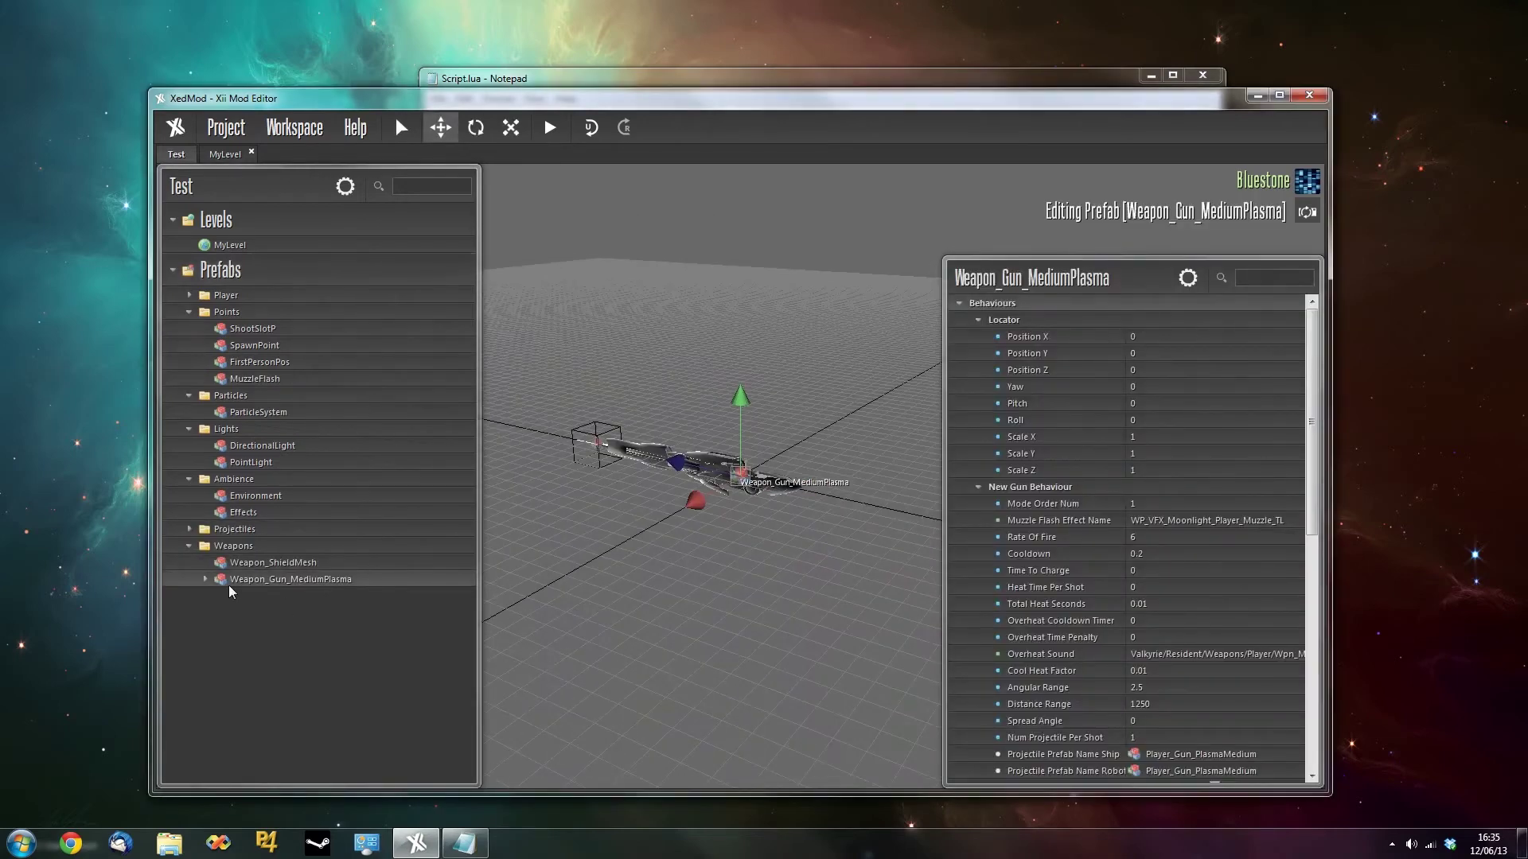
click(189, 530)
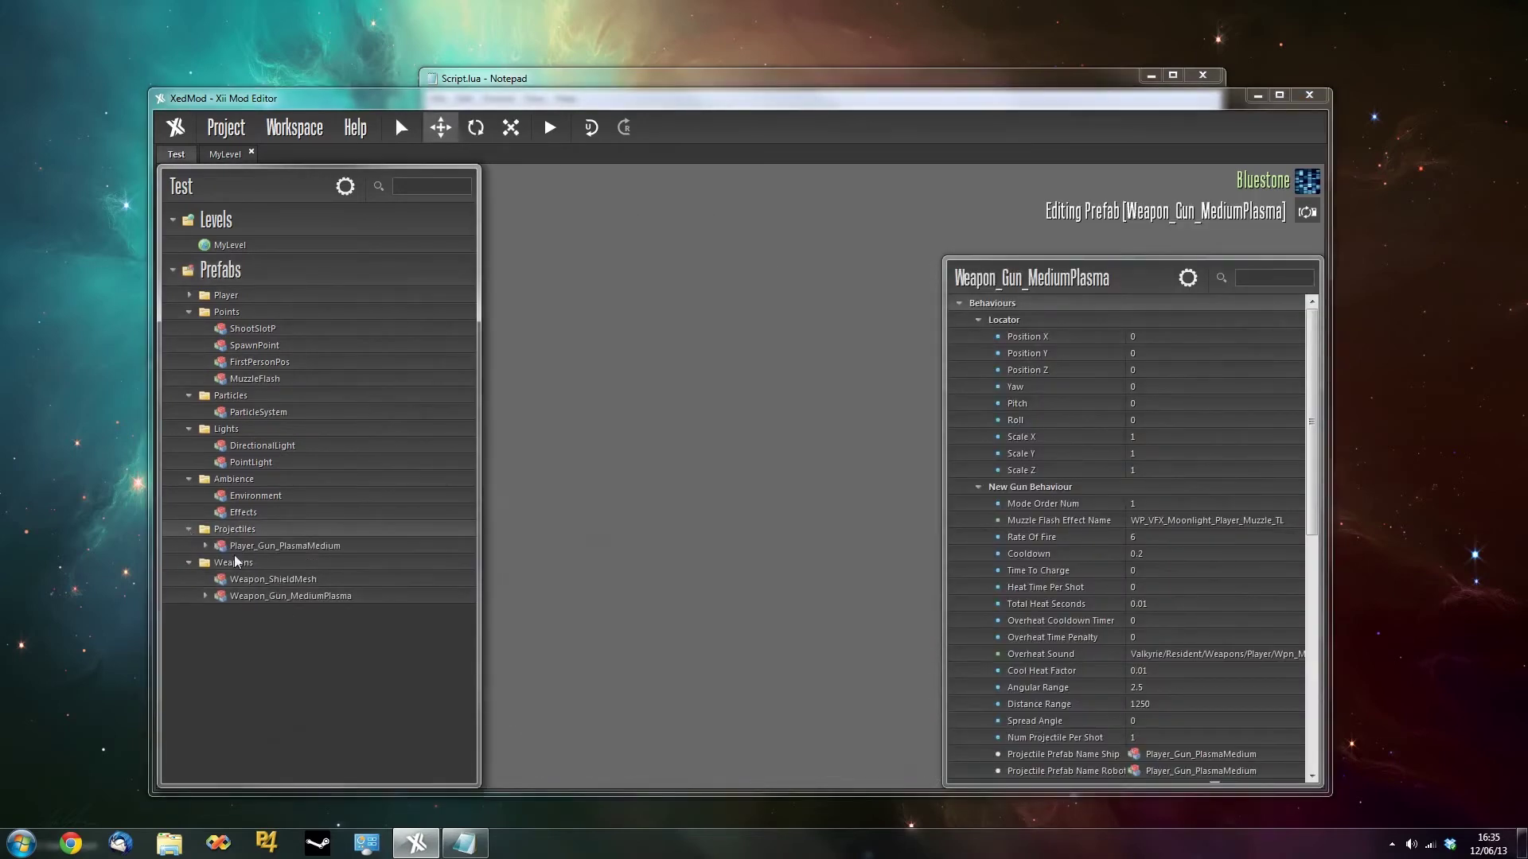
click(253, 598)
click(256, 580)
click(255, 597)
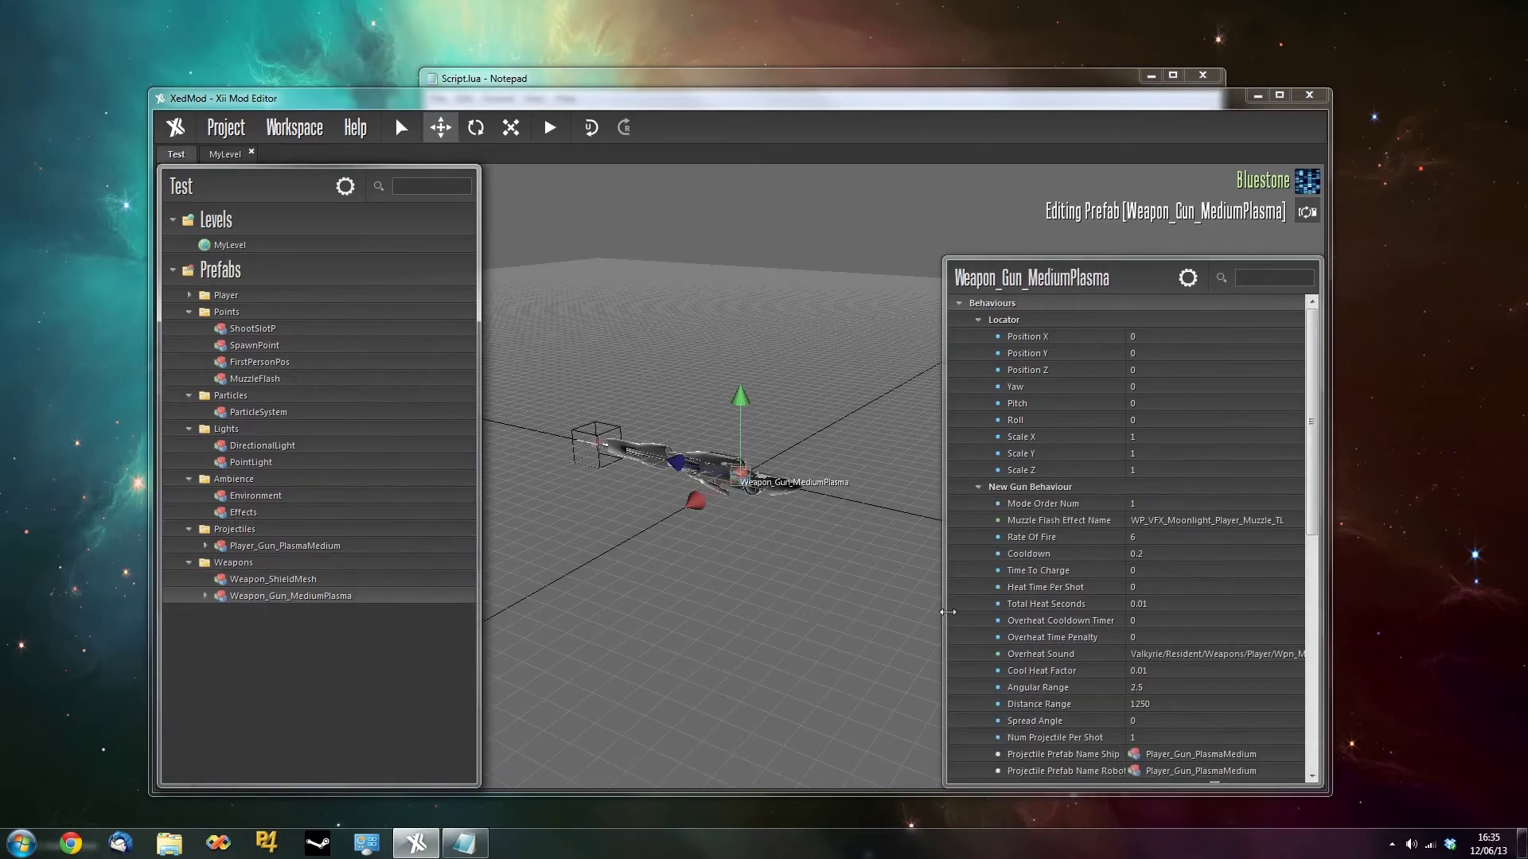
drag(942, 260, 923, 198)
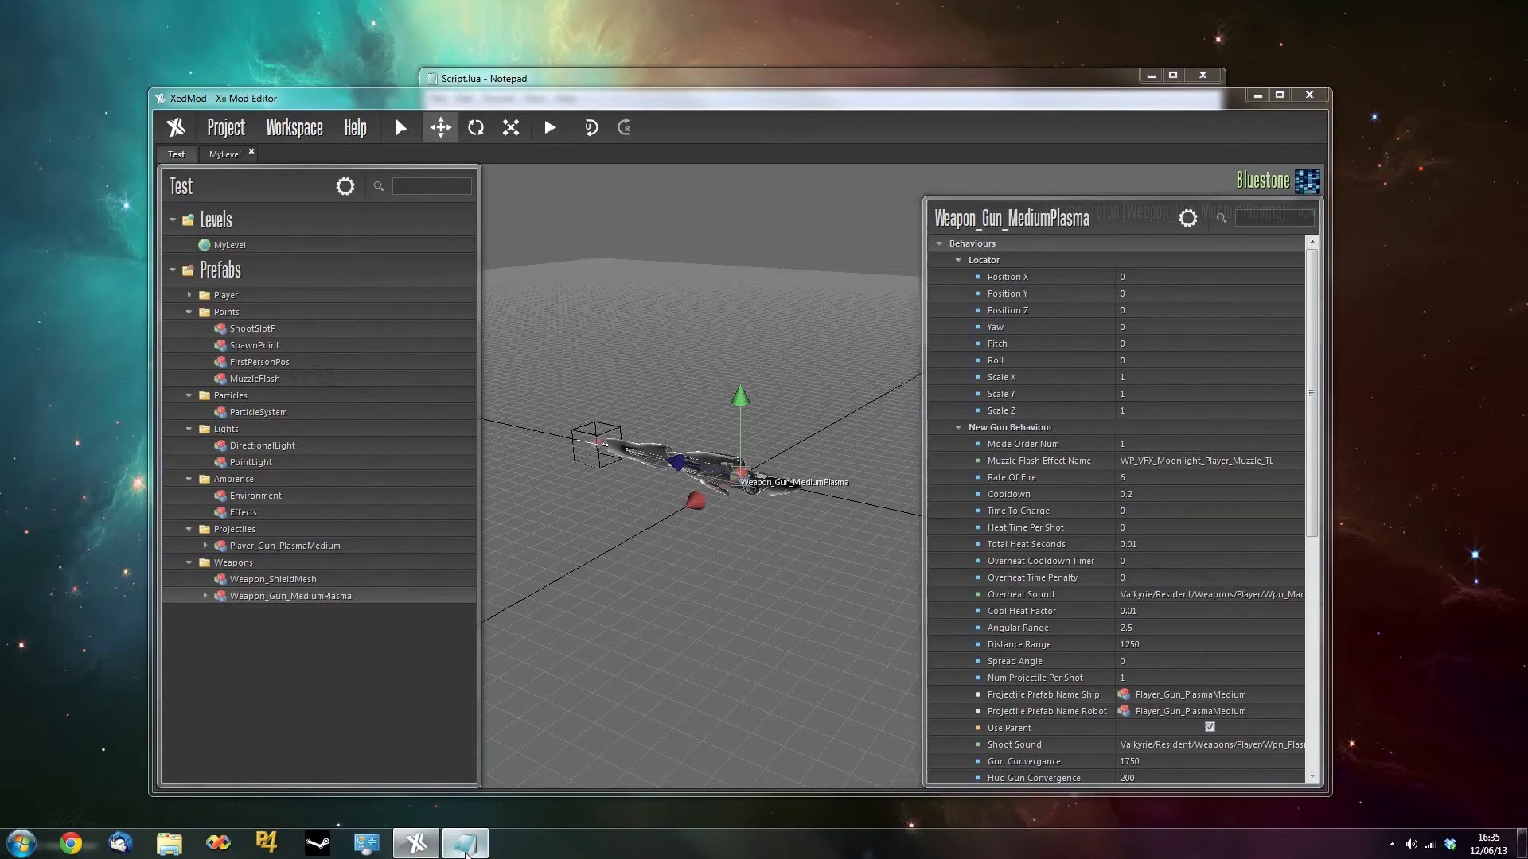
click(466, 843)
Scroll to createPlayer and highlight its SpawnPlayerEntity call and player gun list.
scroll(816, 402, down, 3)
scroll(394, 117, down, 7)
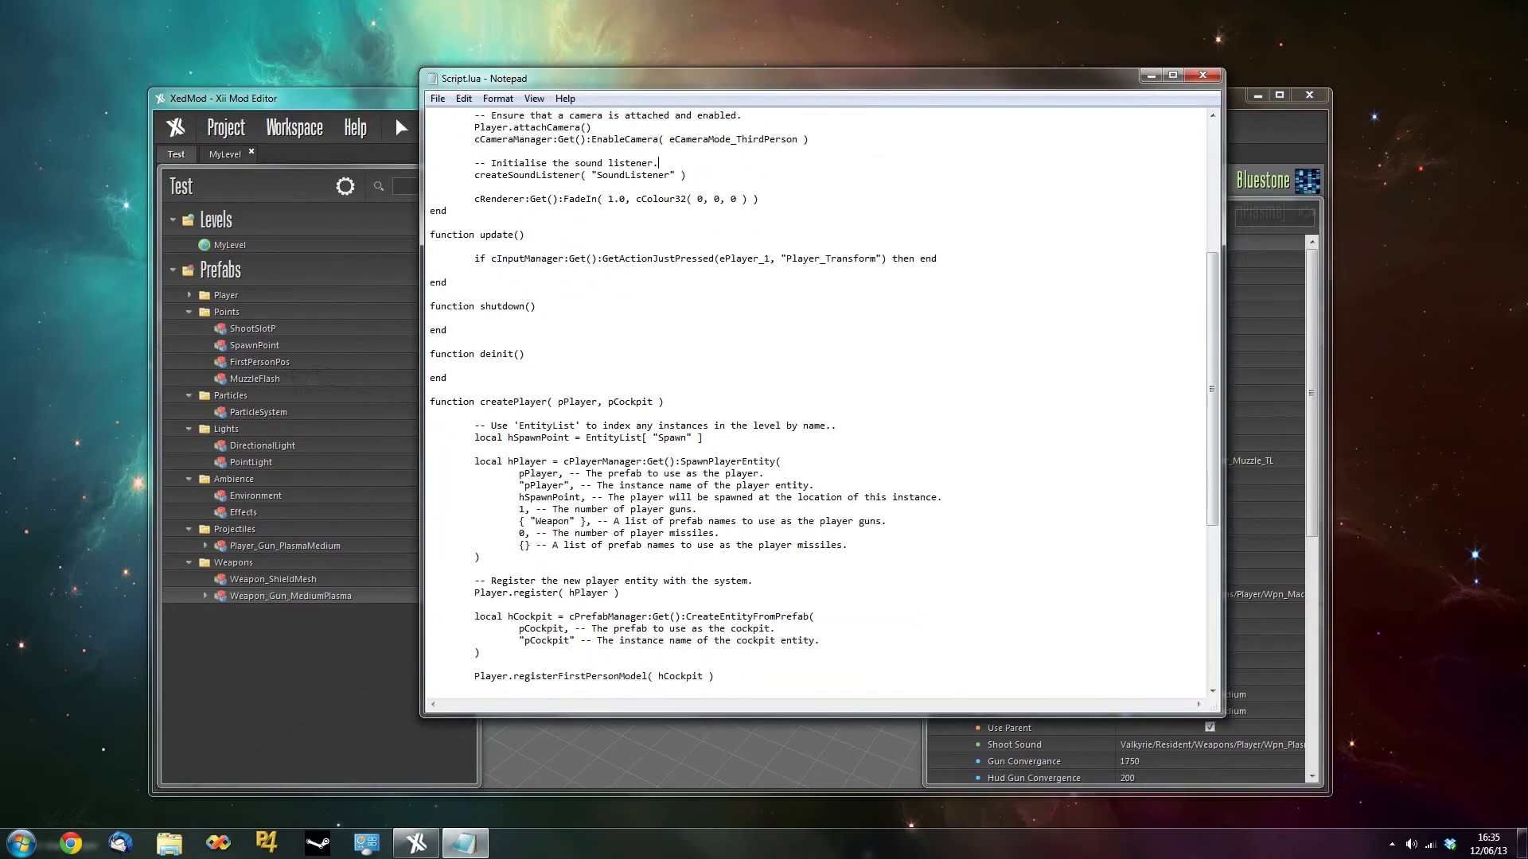
drag(464, 283, 574, 464)
click(575, 474)
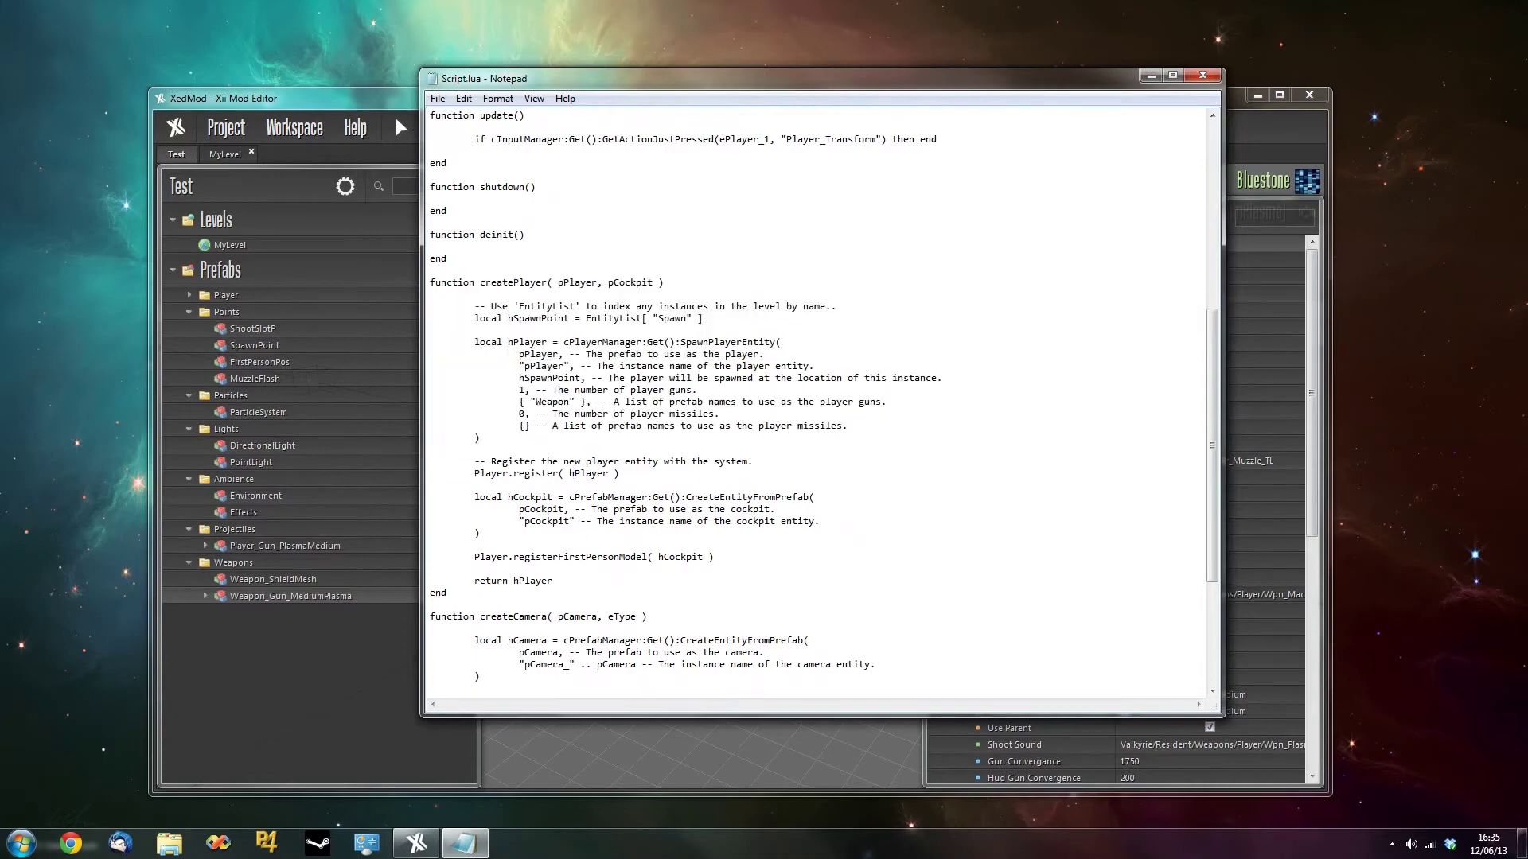
drag(564, 342, 754, 344)
click(720, 343)
drag(518, 401, 592, 402)
click(525, 390)
drag(521, 402, 588, 402)
Add placeholder gun names after "Weapon" in the list, then delete them.
click(584, 401)
text(, £)
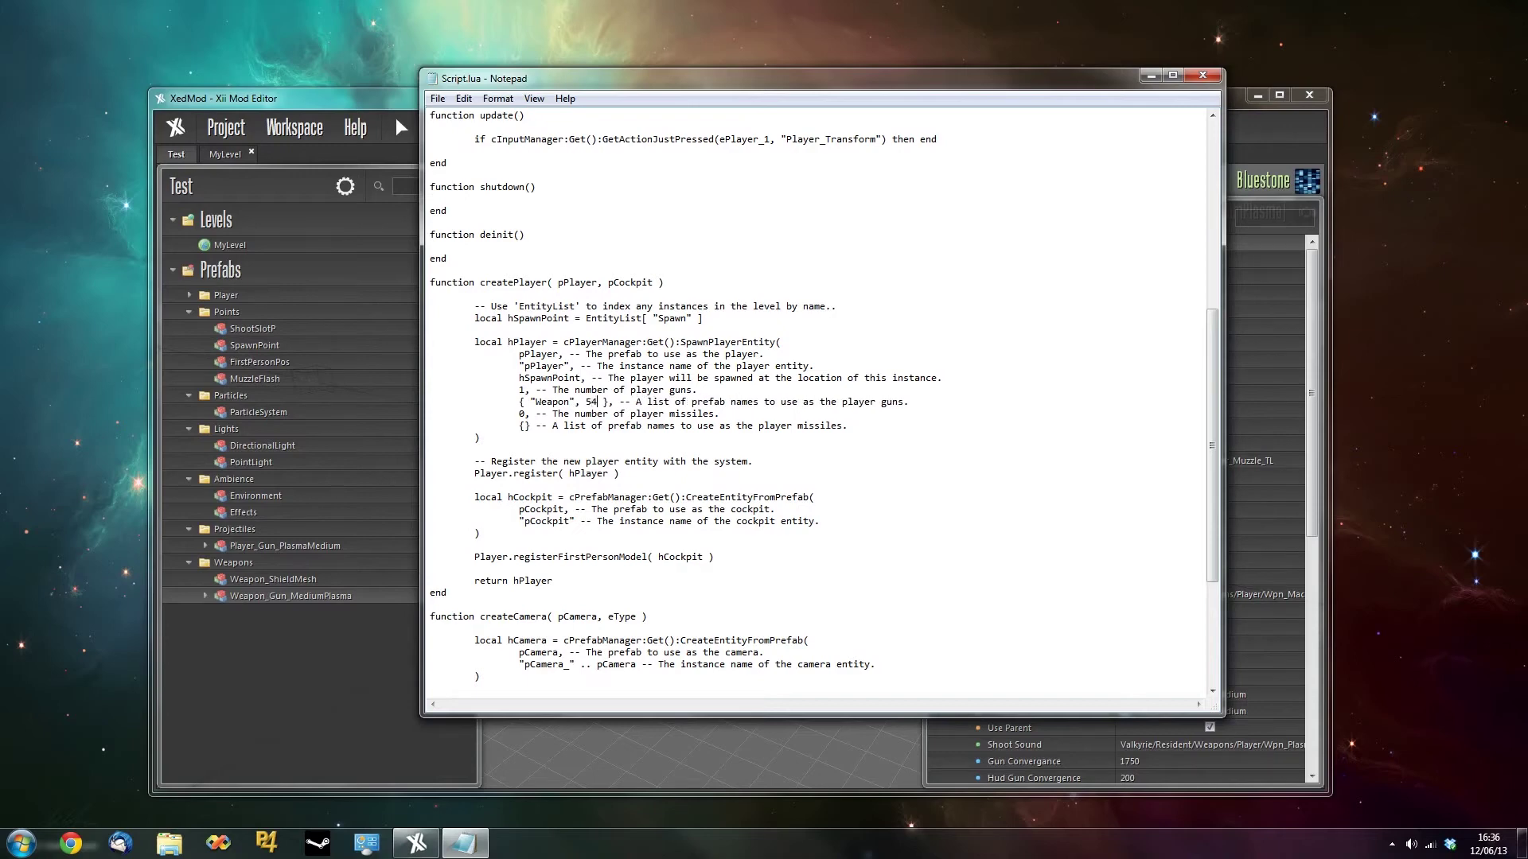
text(fhdjksfndkj", ")
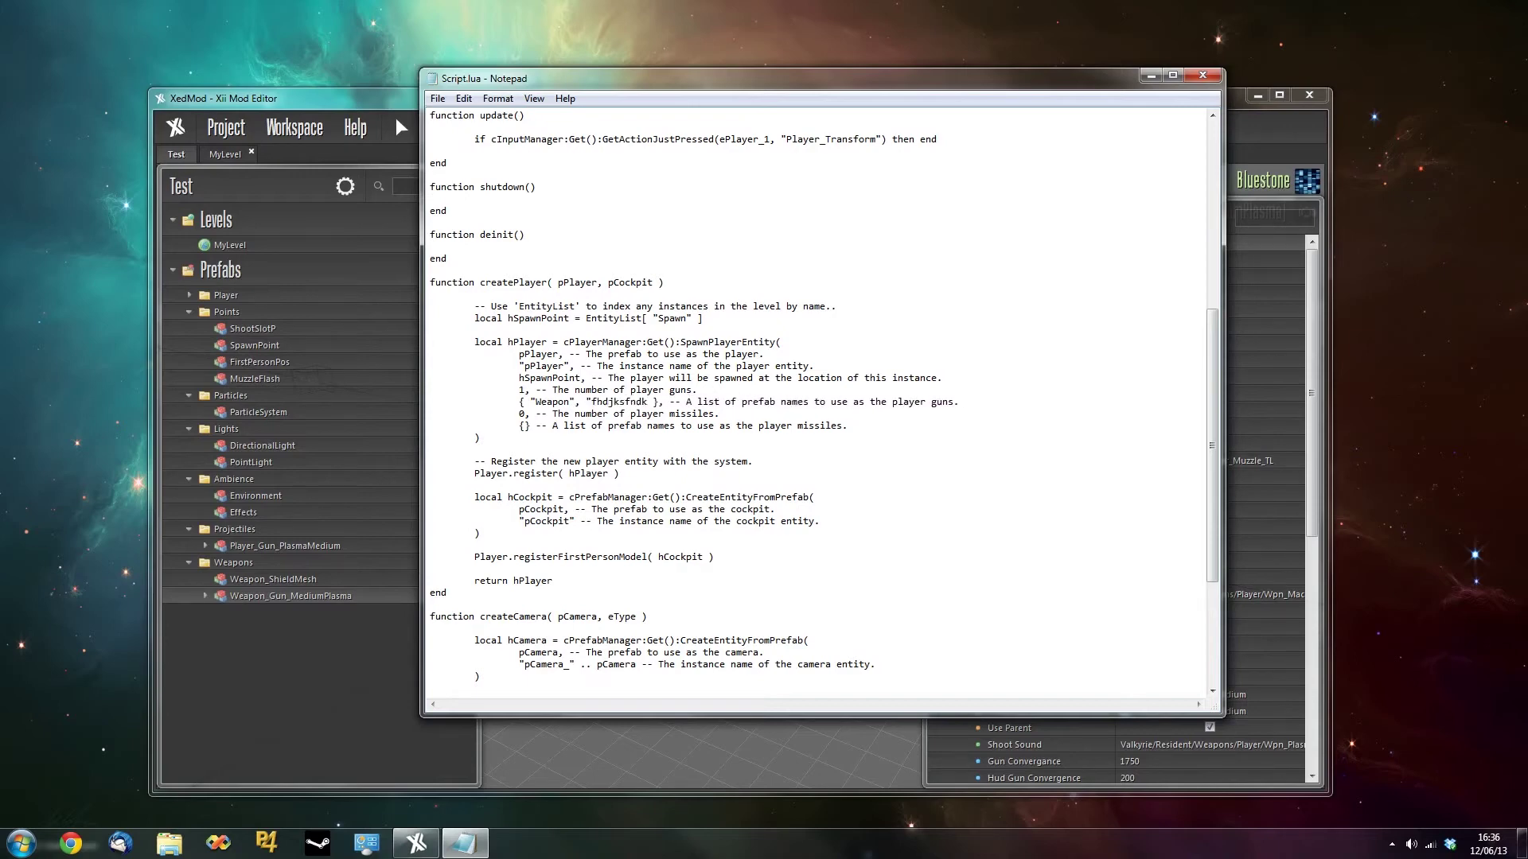
text(fdnskjfndk")
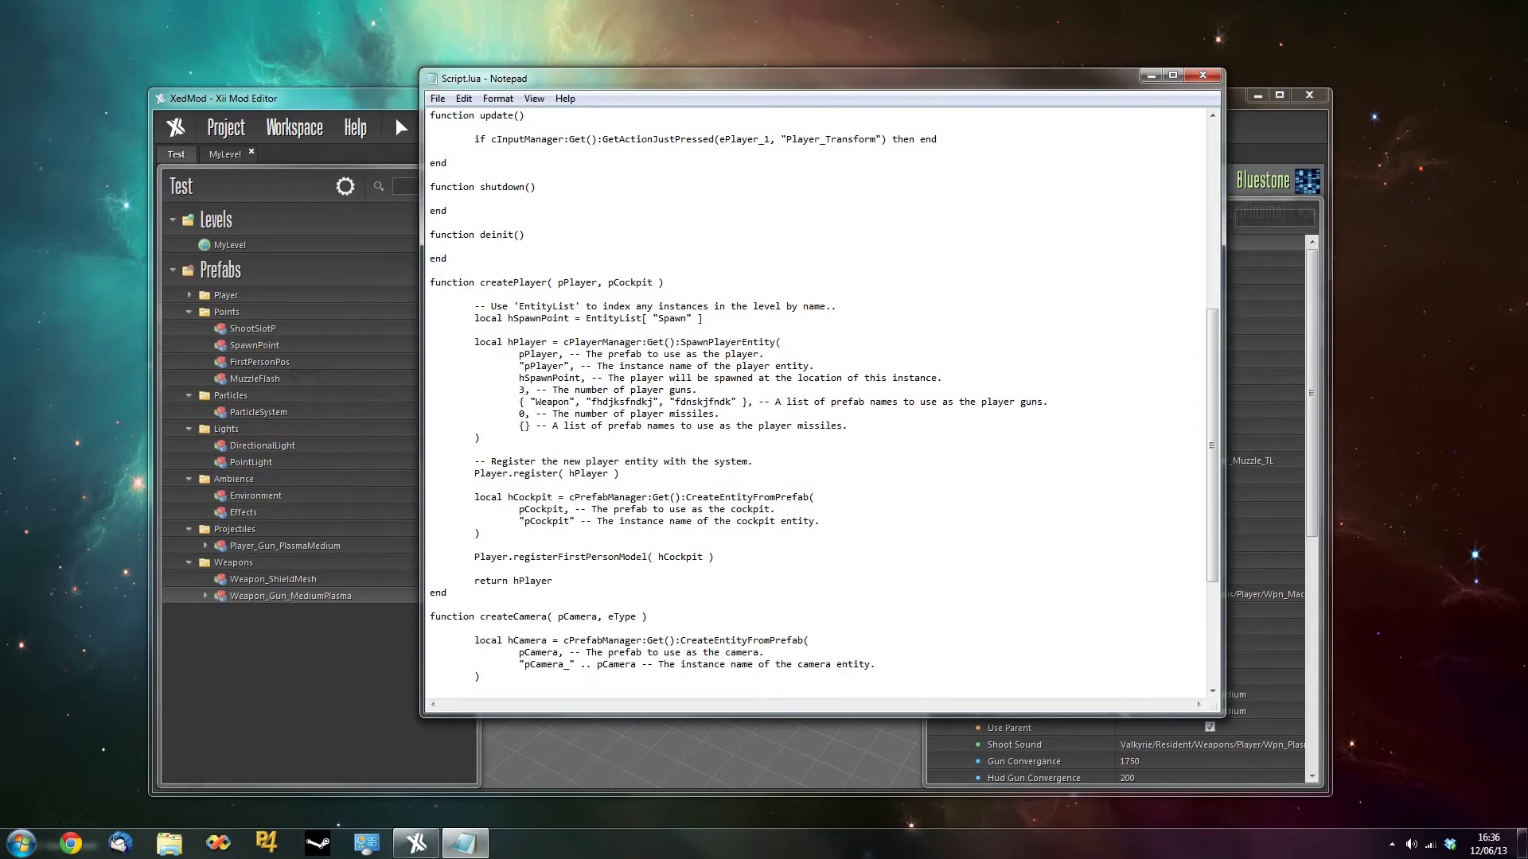
key(ctrl+shift+Left)
key(ctrl+shift+Left)
key(ctrl+shift+Left)
key(ctrl+shift+Left)
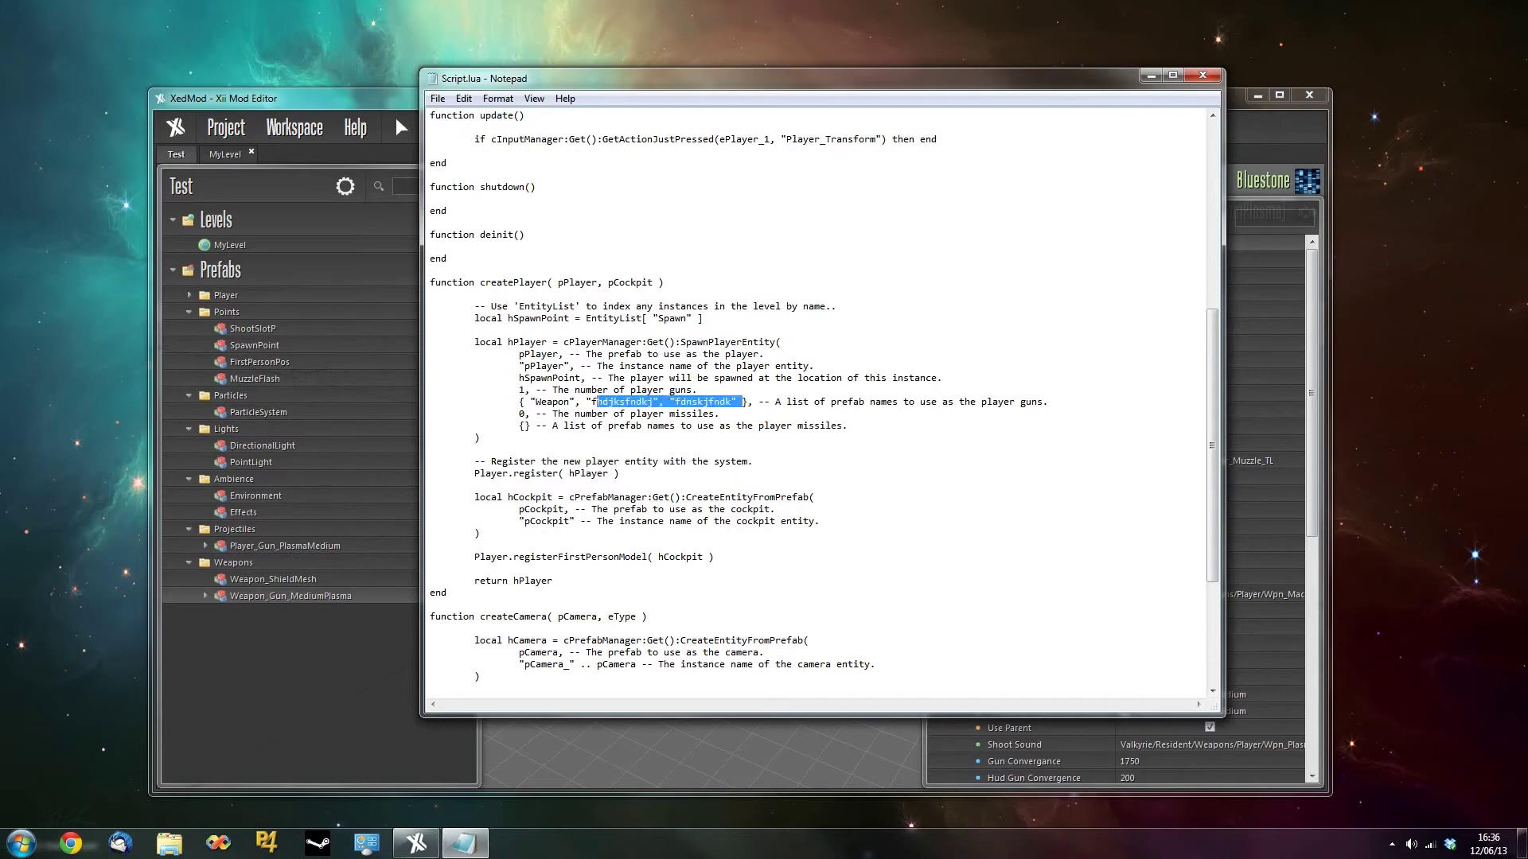
key(BackSpace)
key(BackSpace)
key(BackSpace)
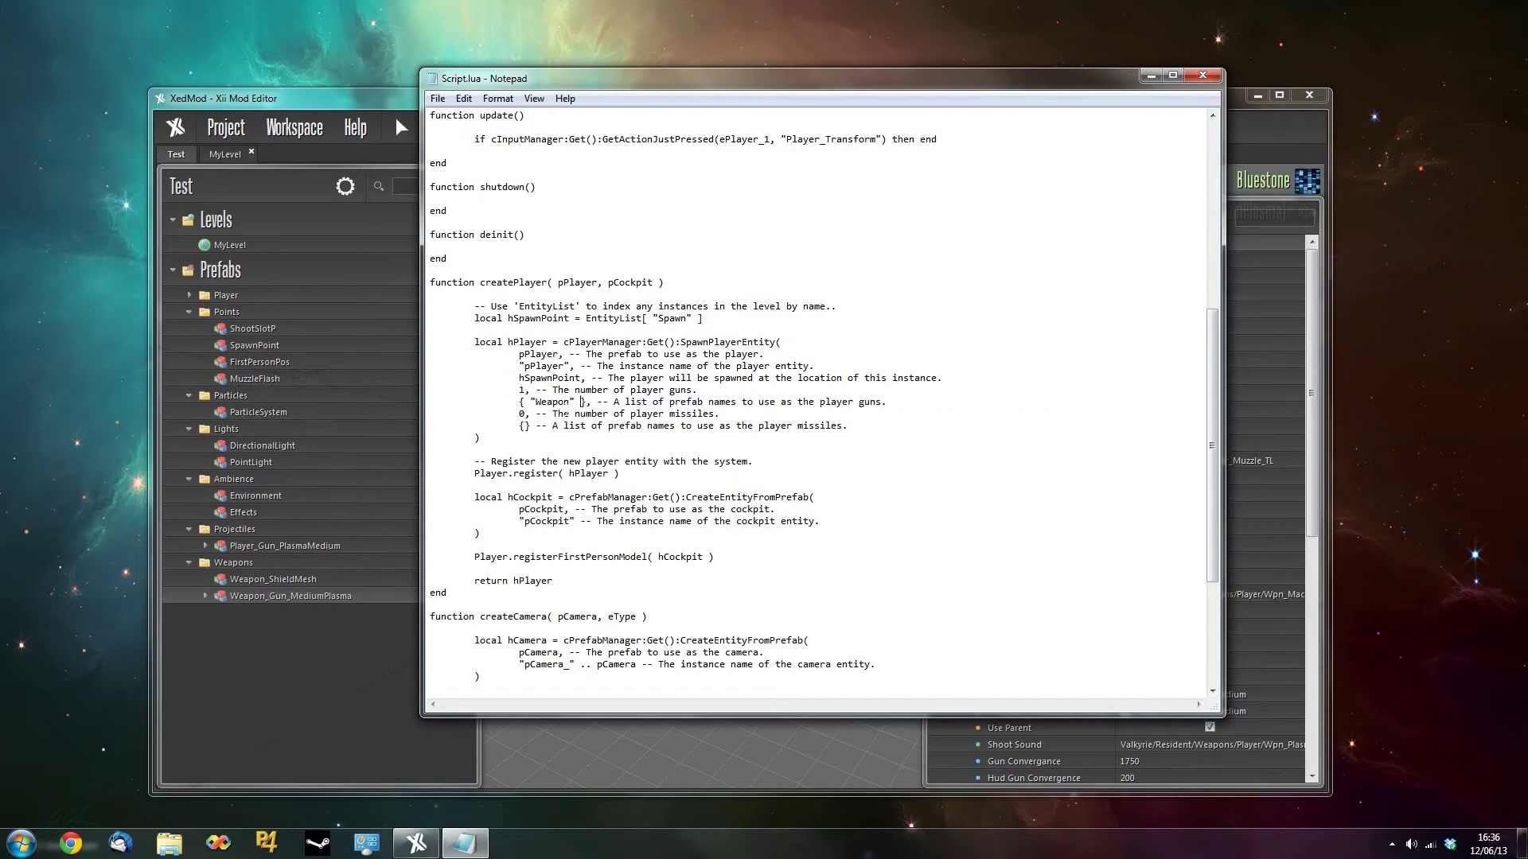
key(shift+Left)
key(shift+Left)
key(shift+Left)
key(shift+Left)
click(553, 414)
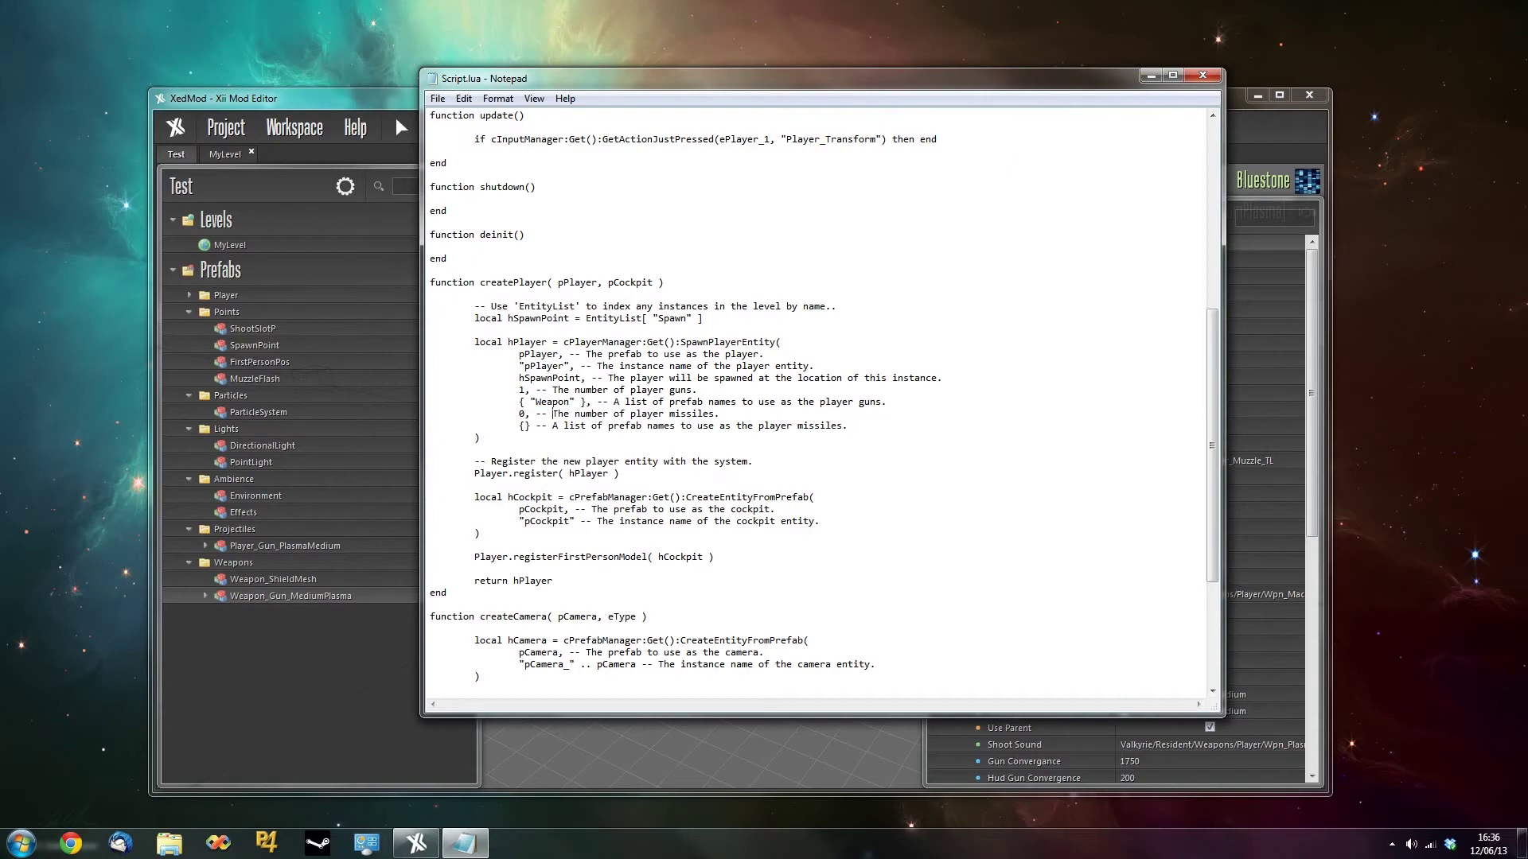
click(190, 295)
Inspect the default Weapon prefab's settings in the Player folder.
scroll(255, 432, down, 3)
scroll(256, 430, down, 3)
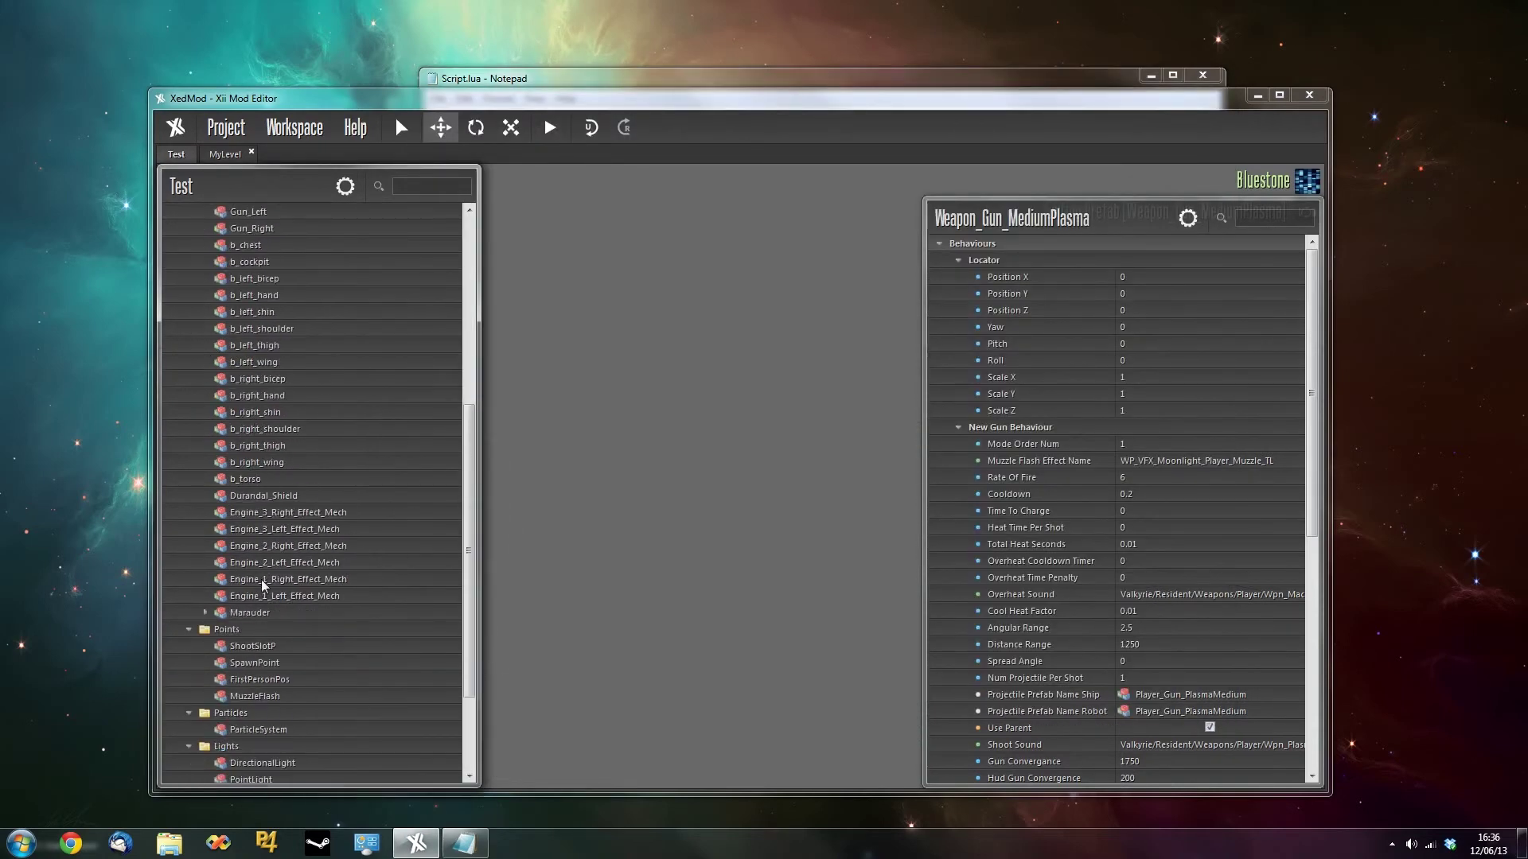
scroll(249, 522, up, 10)
click(249, 395)
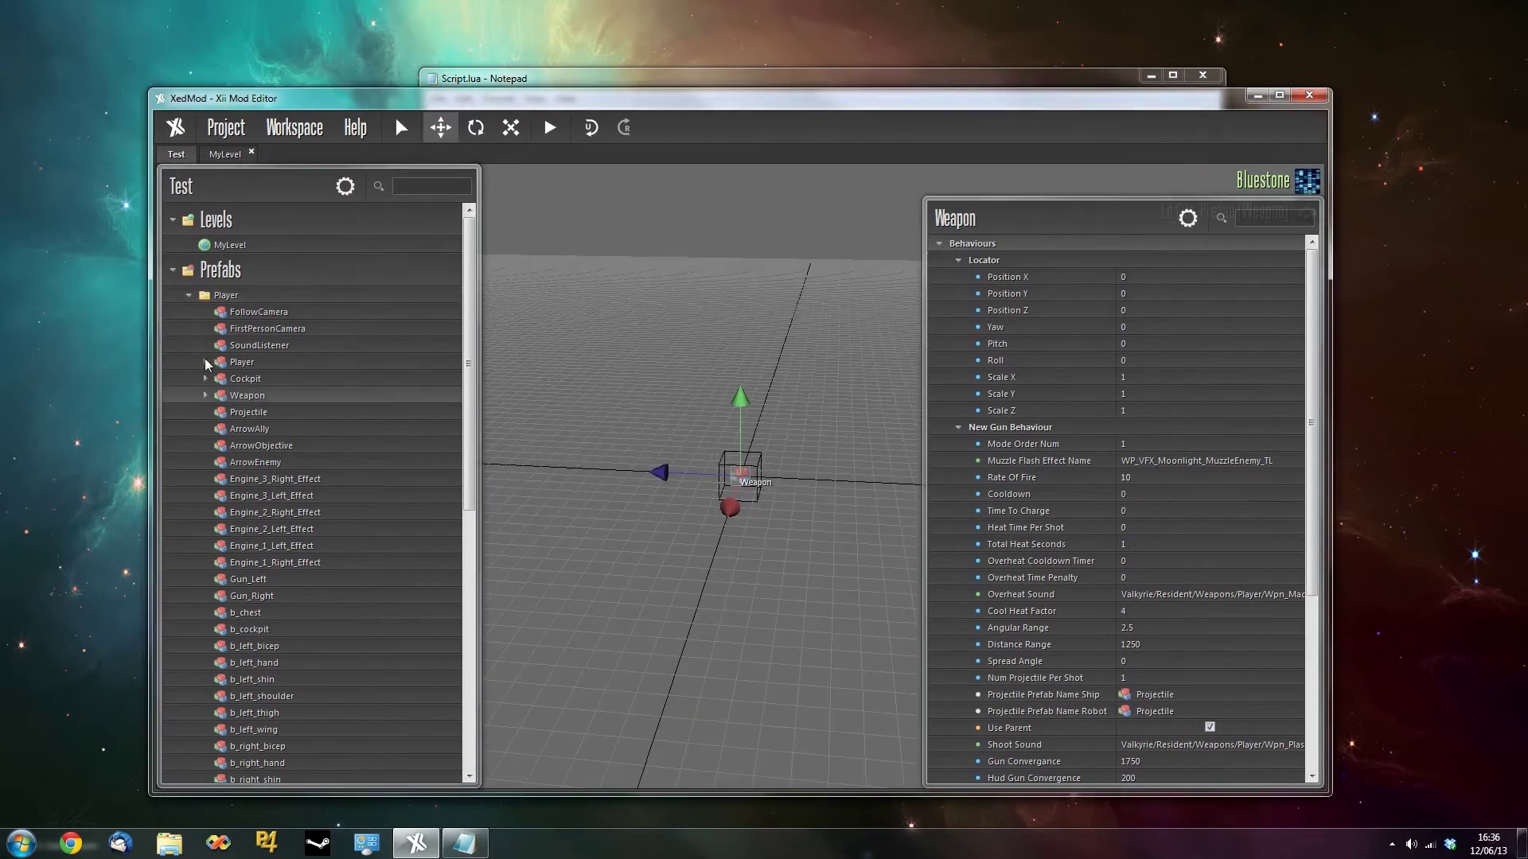
click(189, 295)
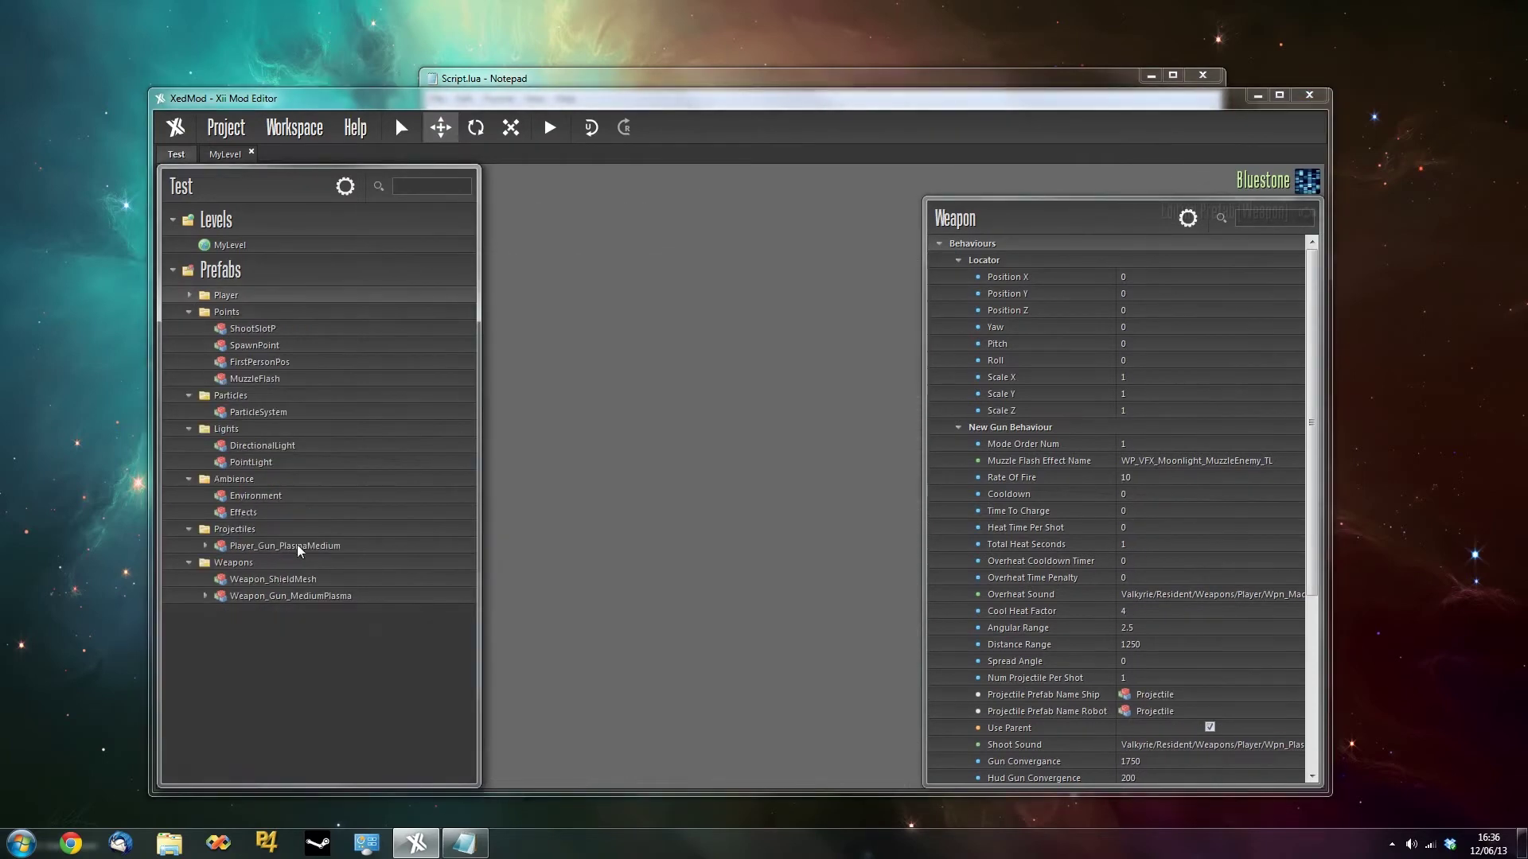
Include Weapon_Gun_MediumPlasma in MyLevel through Include / Exclude.
click(262, 598)
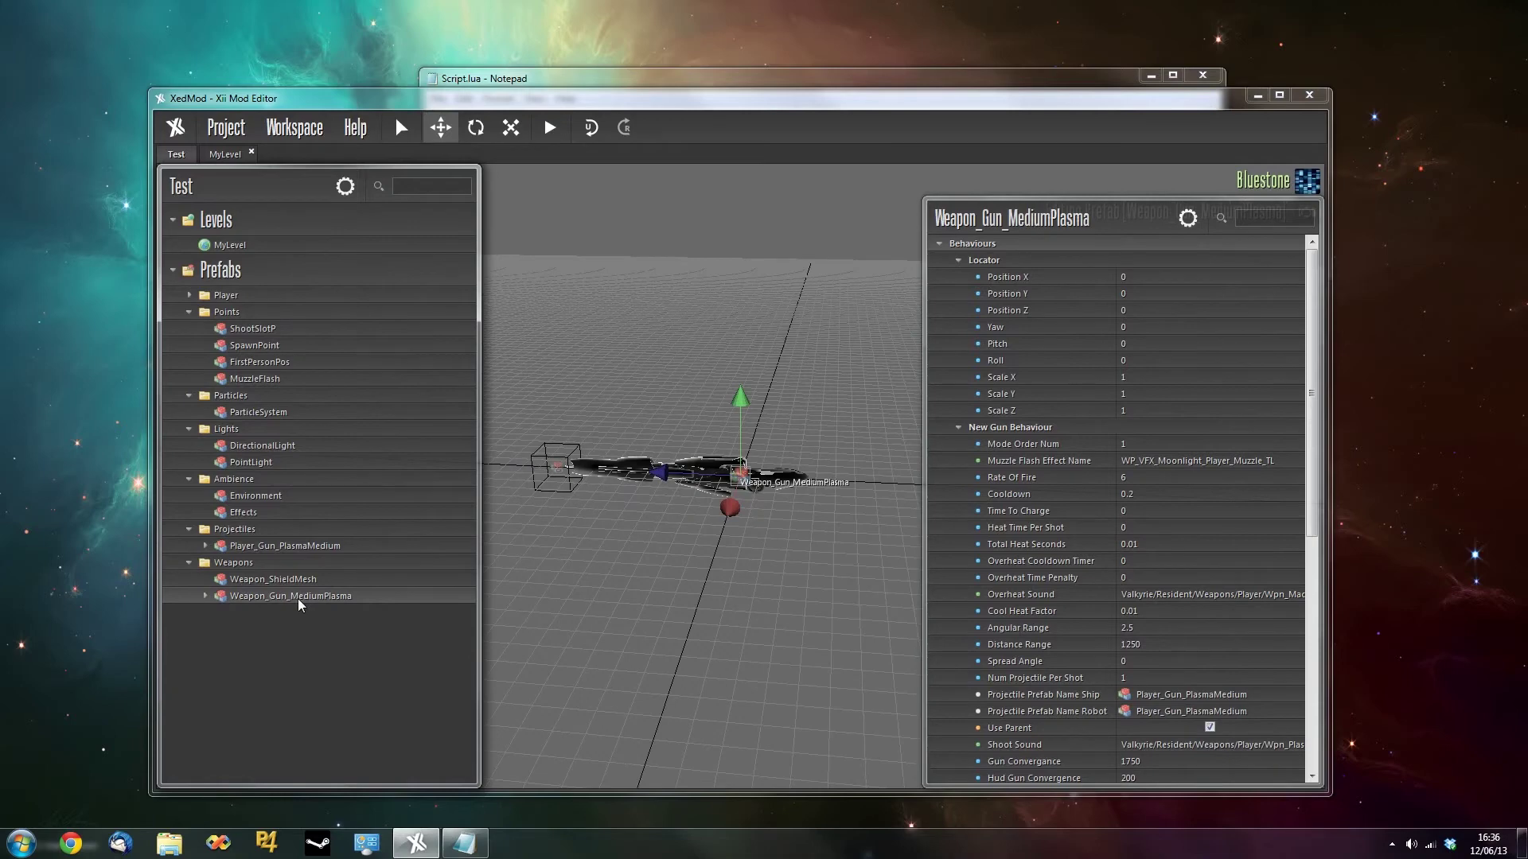
right_click(236, 598)
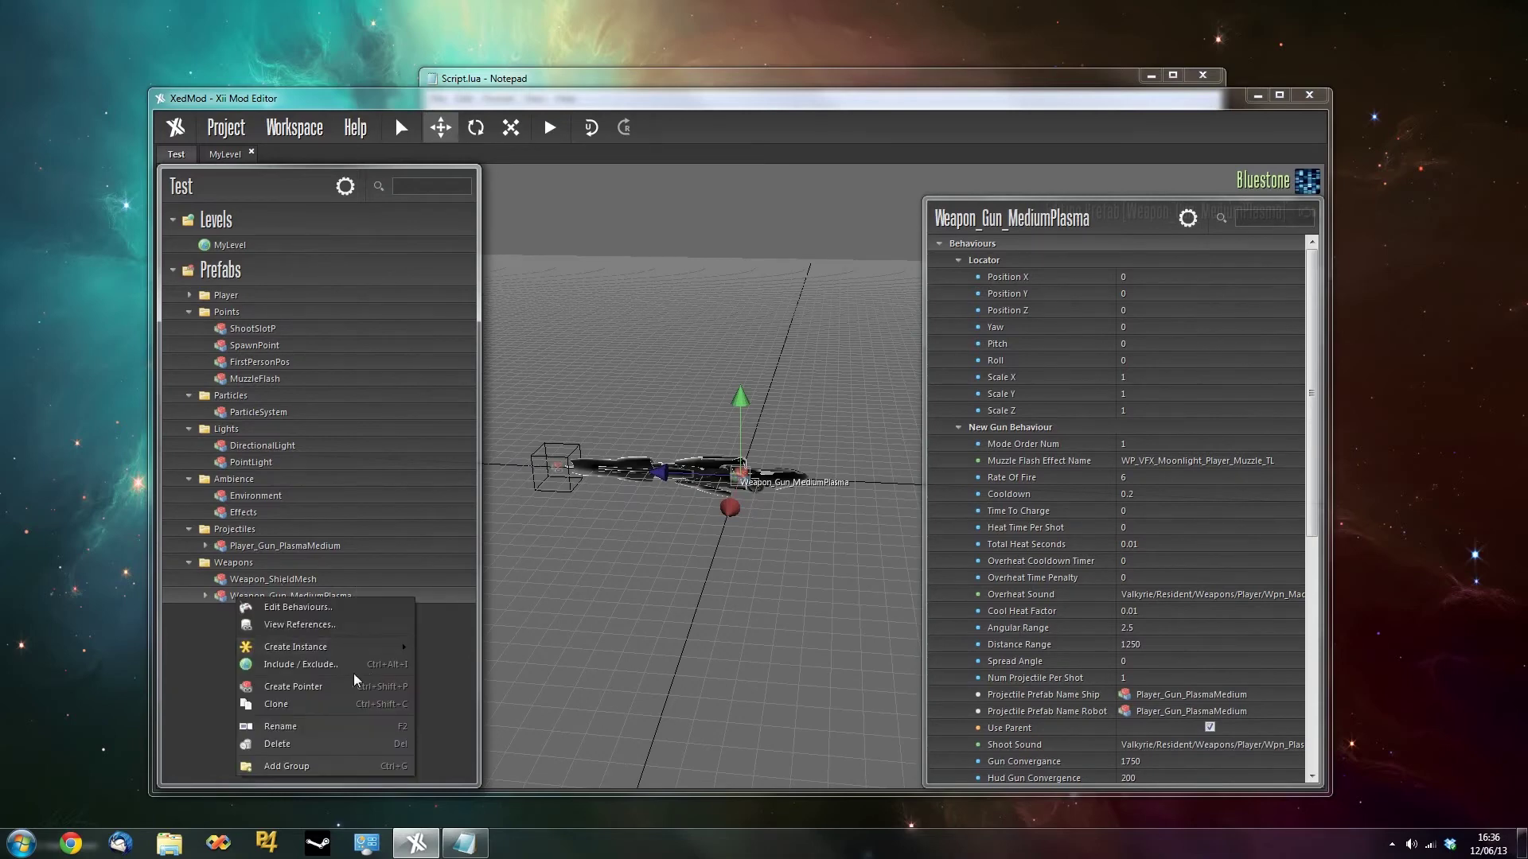
click(322, 666)
click(629, 431)
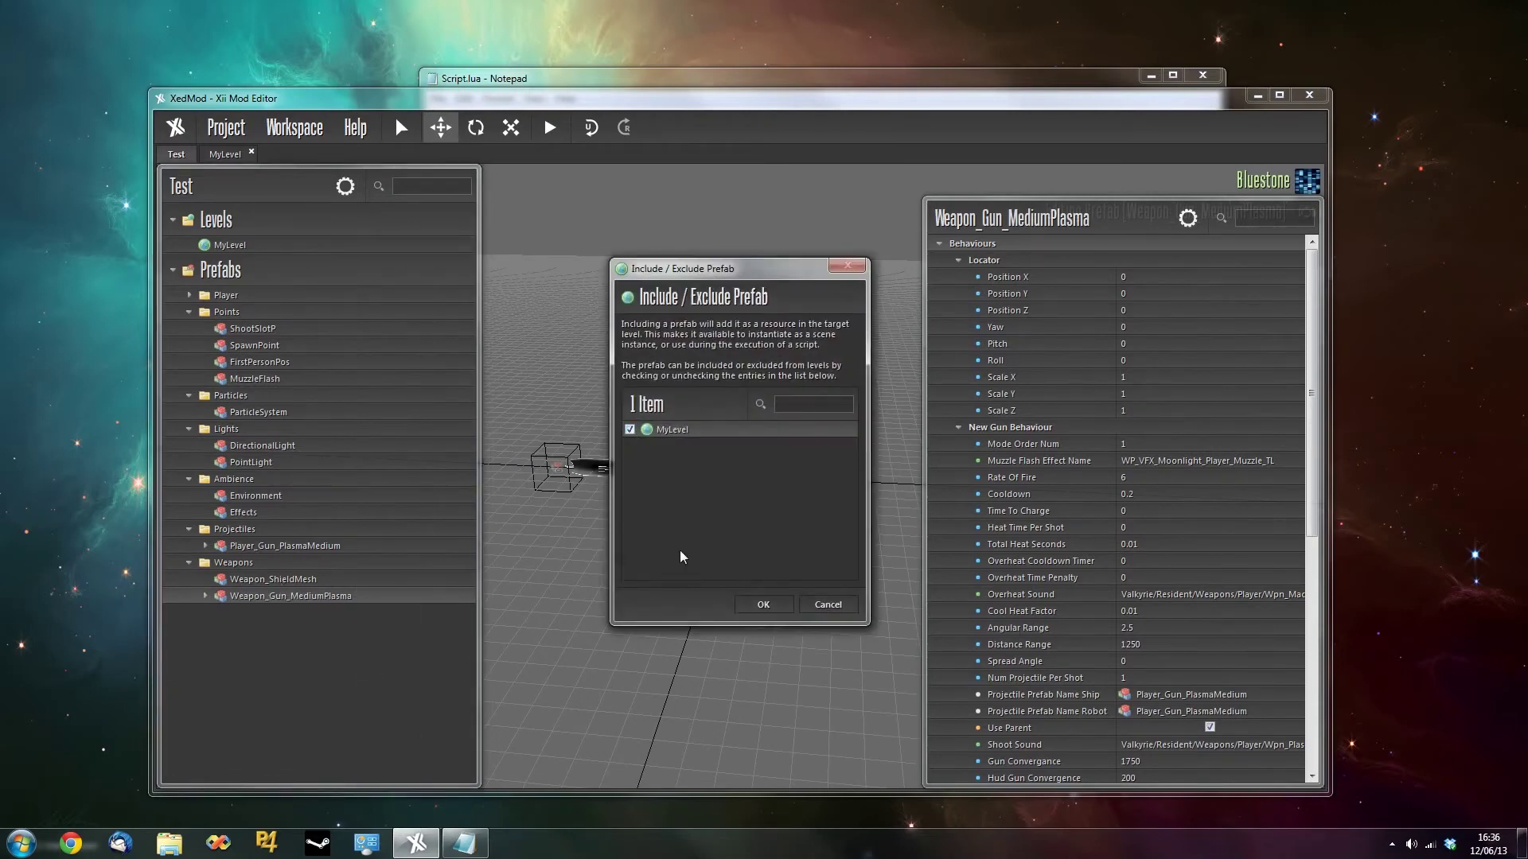
click(762, 605)
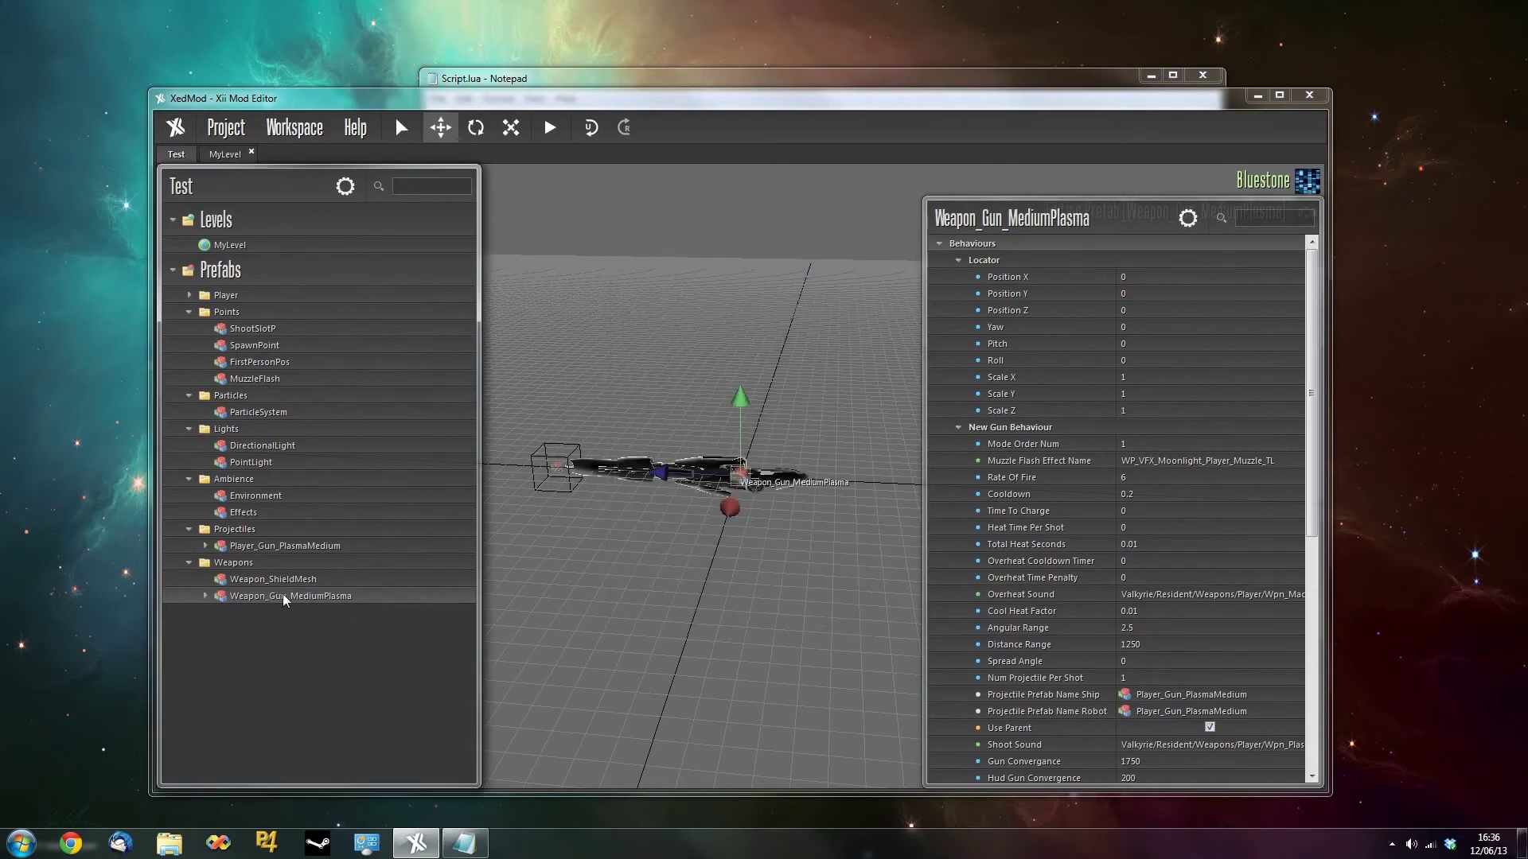
Copy Weapon_Gun_MediumPlasma's exact name from its Rename field.
right_click(338, 603)
click(410, 724)
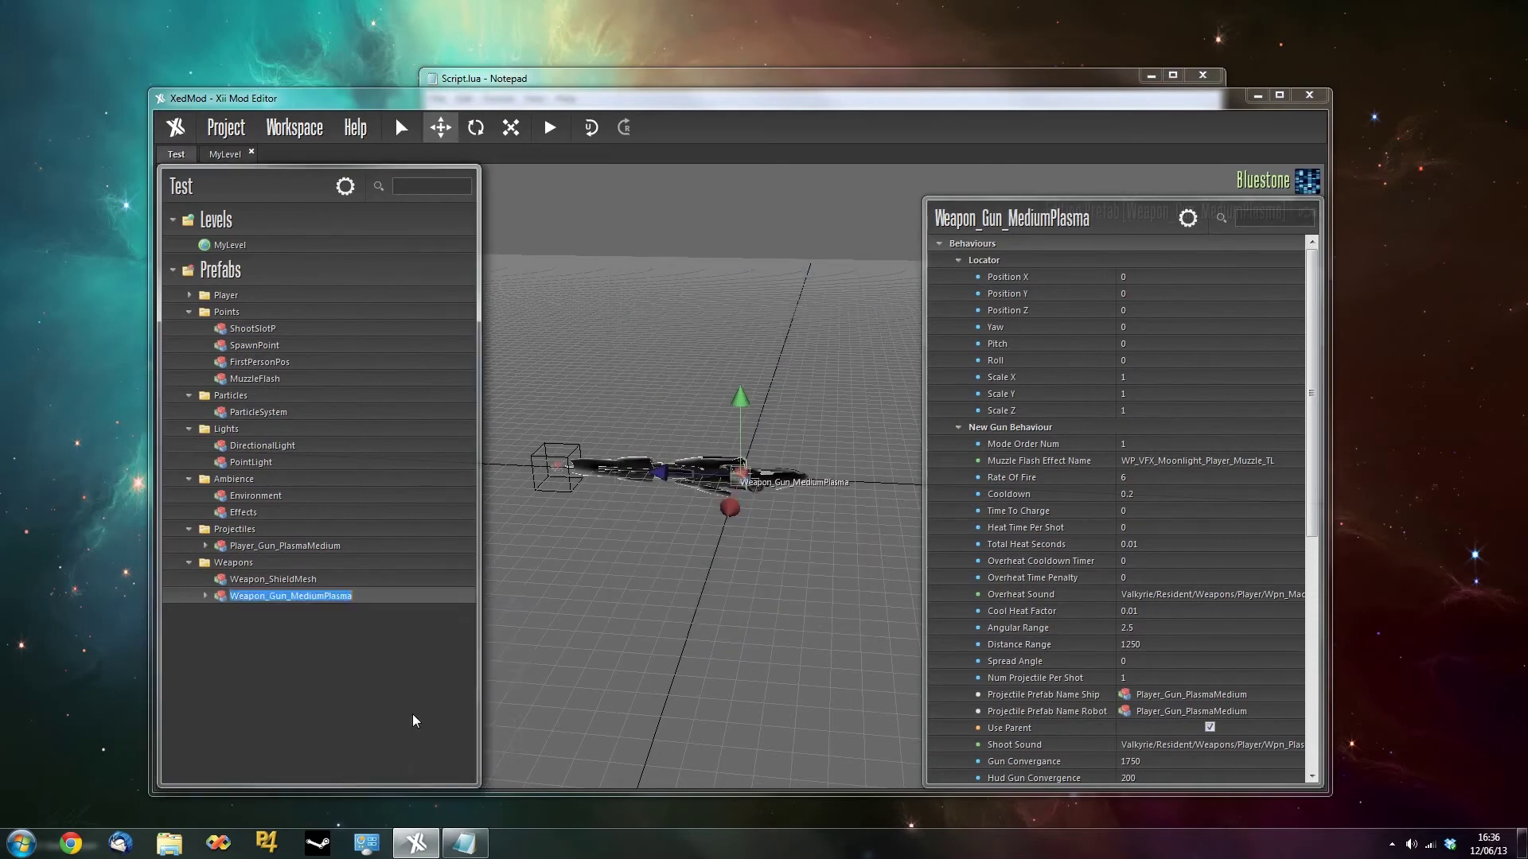
right_click(331, 605)
click(362, 675)
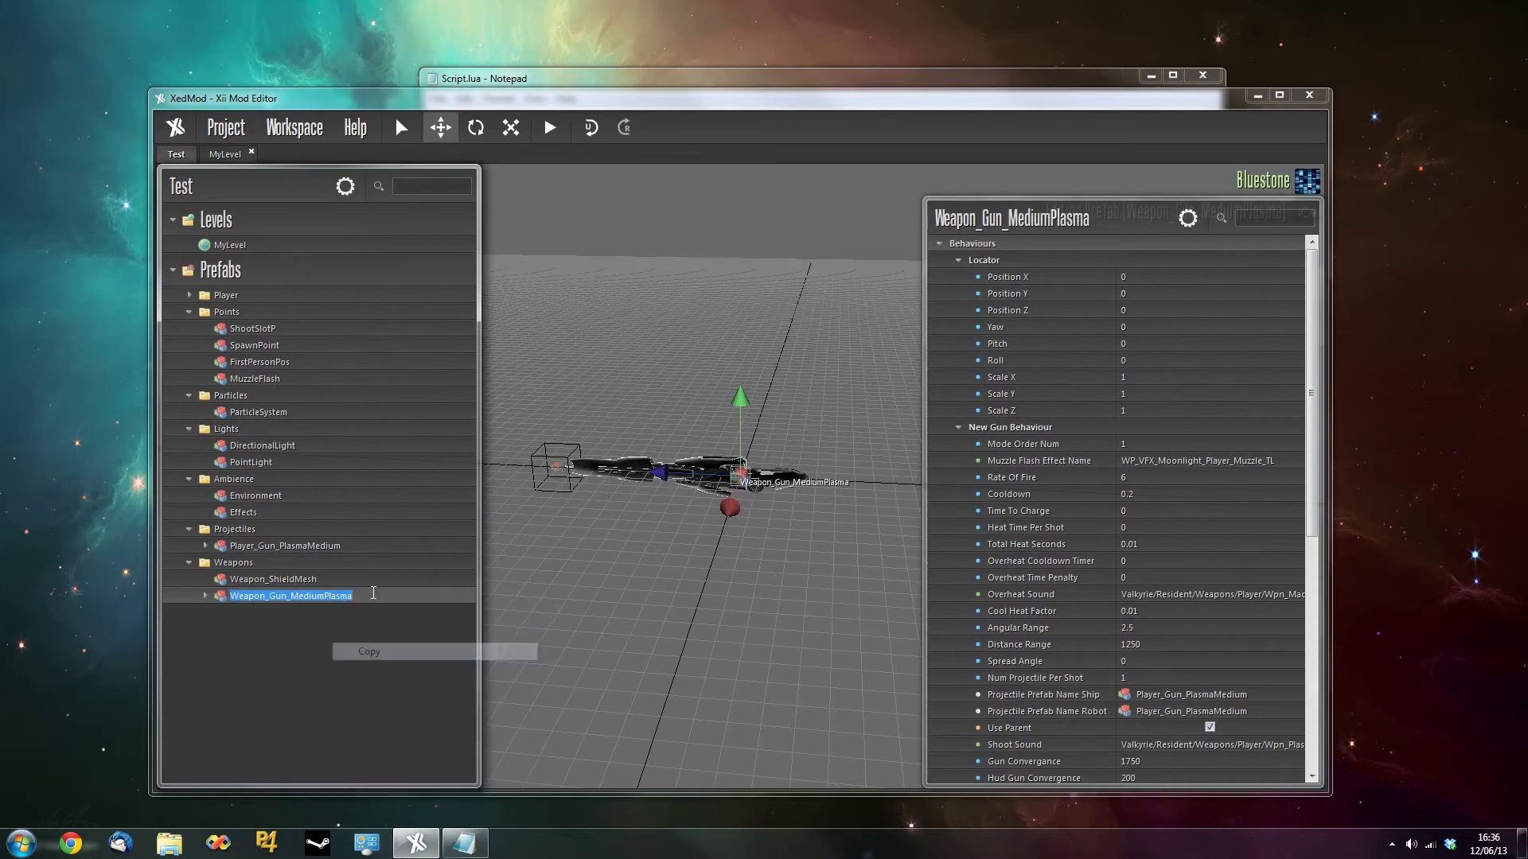
Replace 'Weapon' with Weapon_Gun_MediumPlasma in Script.lua's player gun list, save, and start a test run.
click(464, 842)
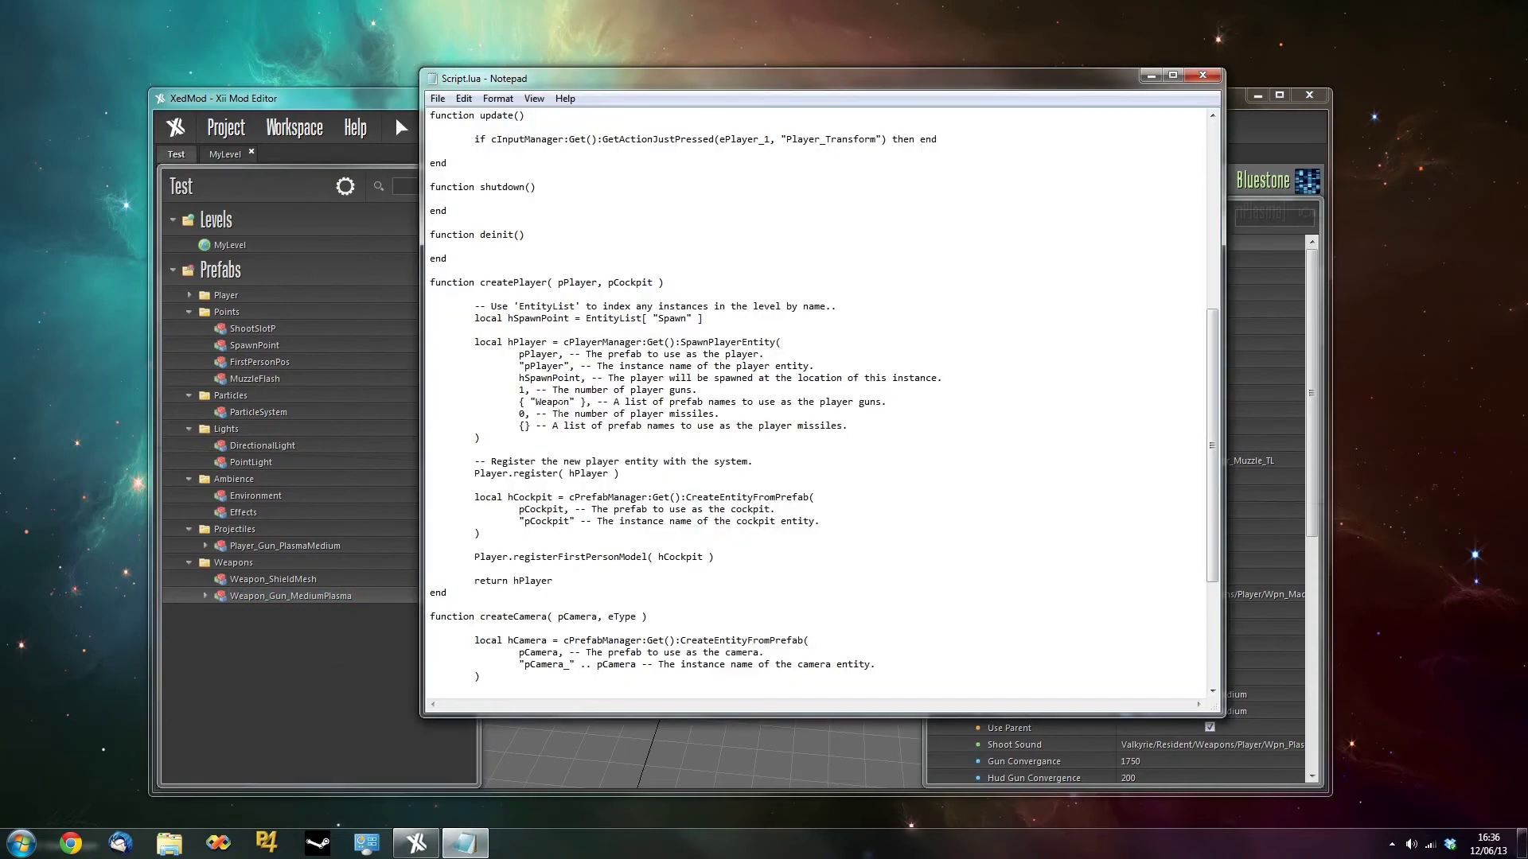
drag(571, 403, 541, 403)
key(ctrl+v)
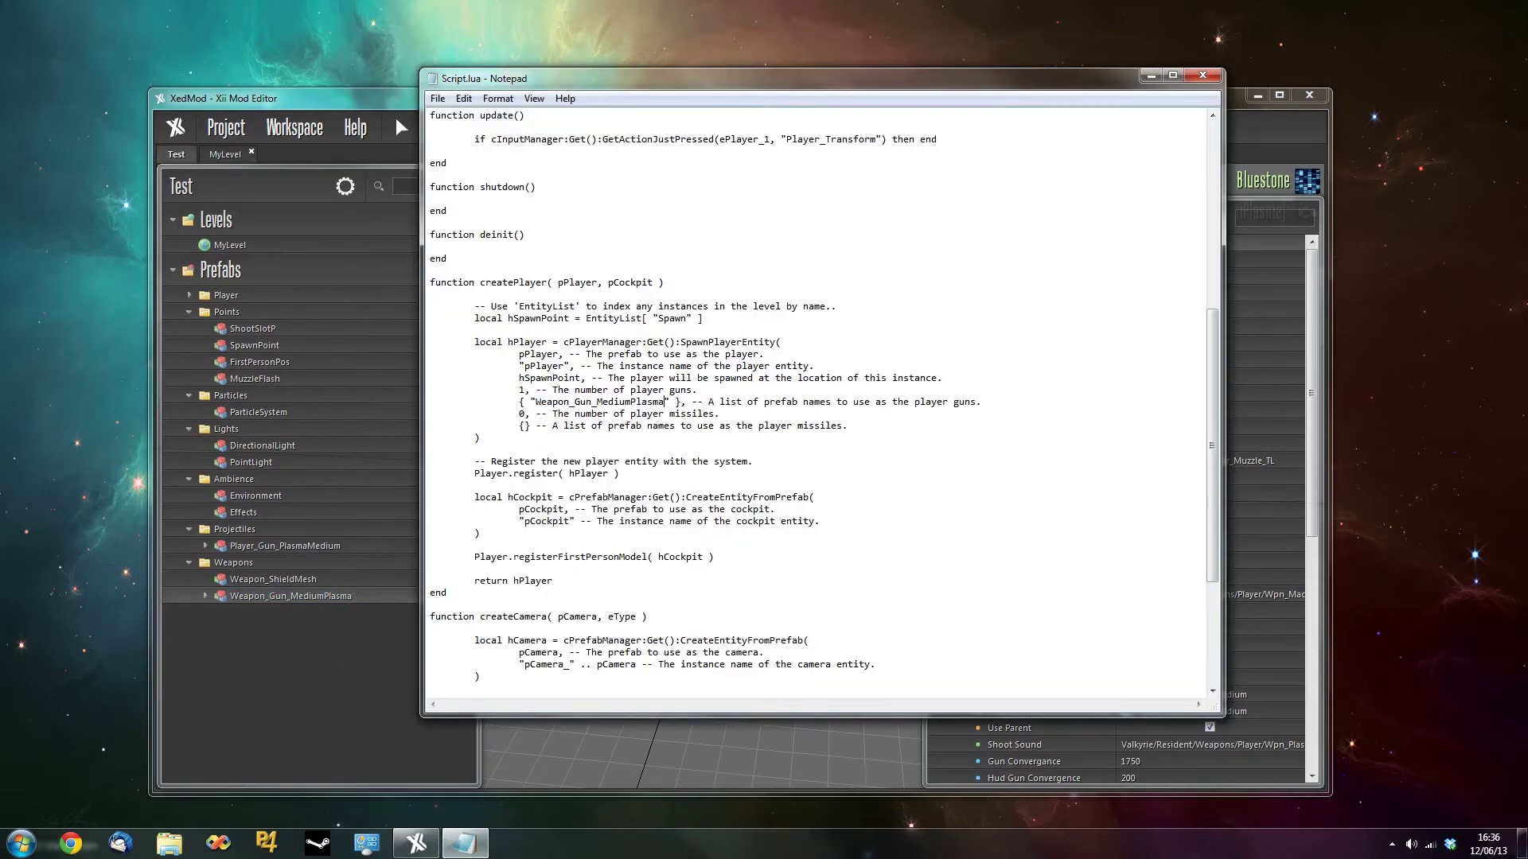
click(438, 98)
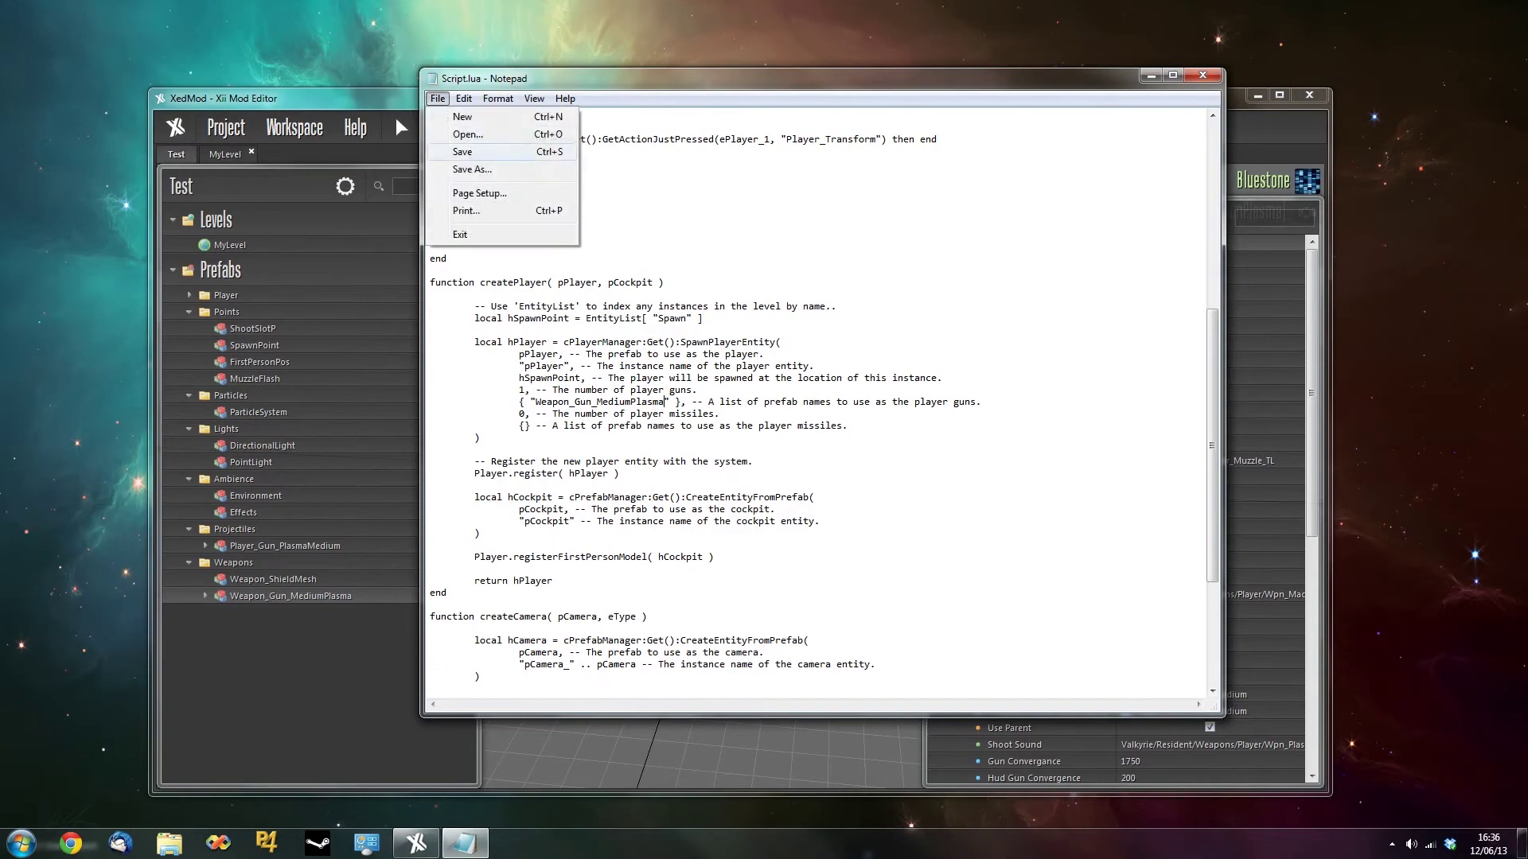
click(475, 155)
click(262, 362)
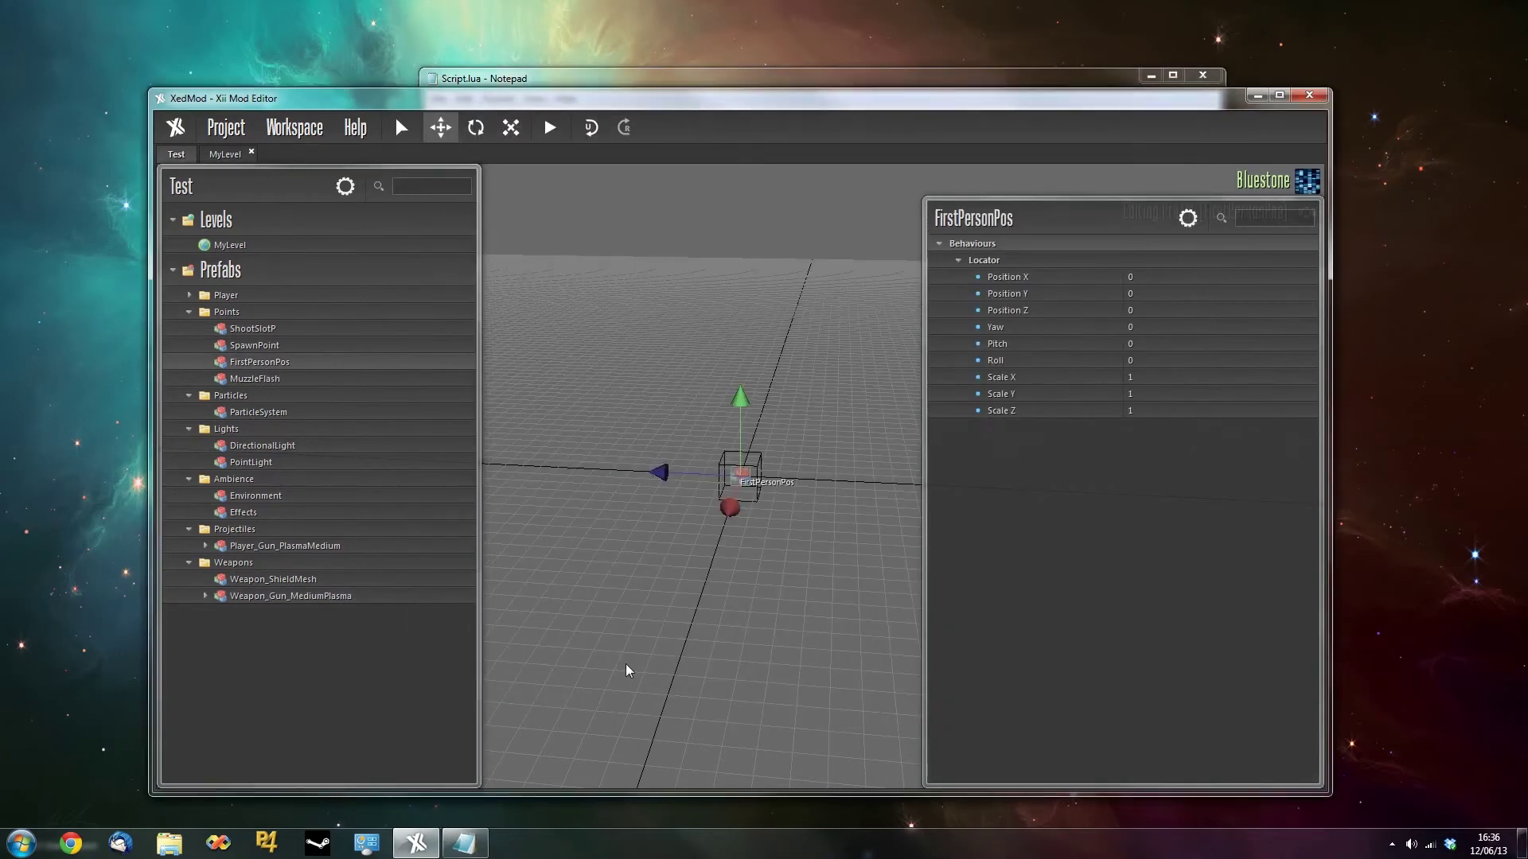
key(F5)
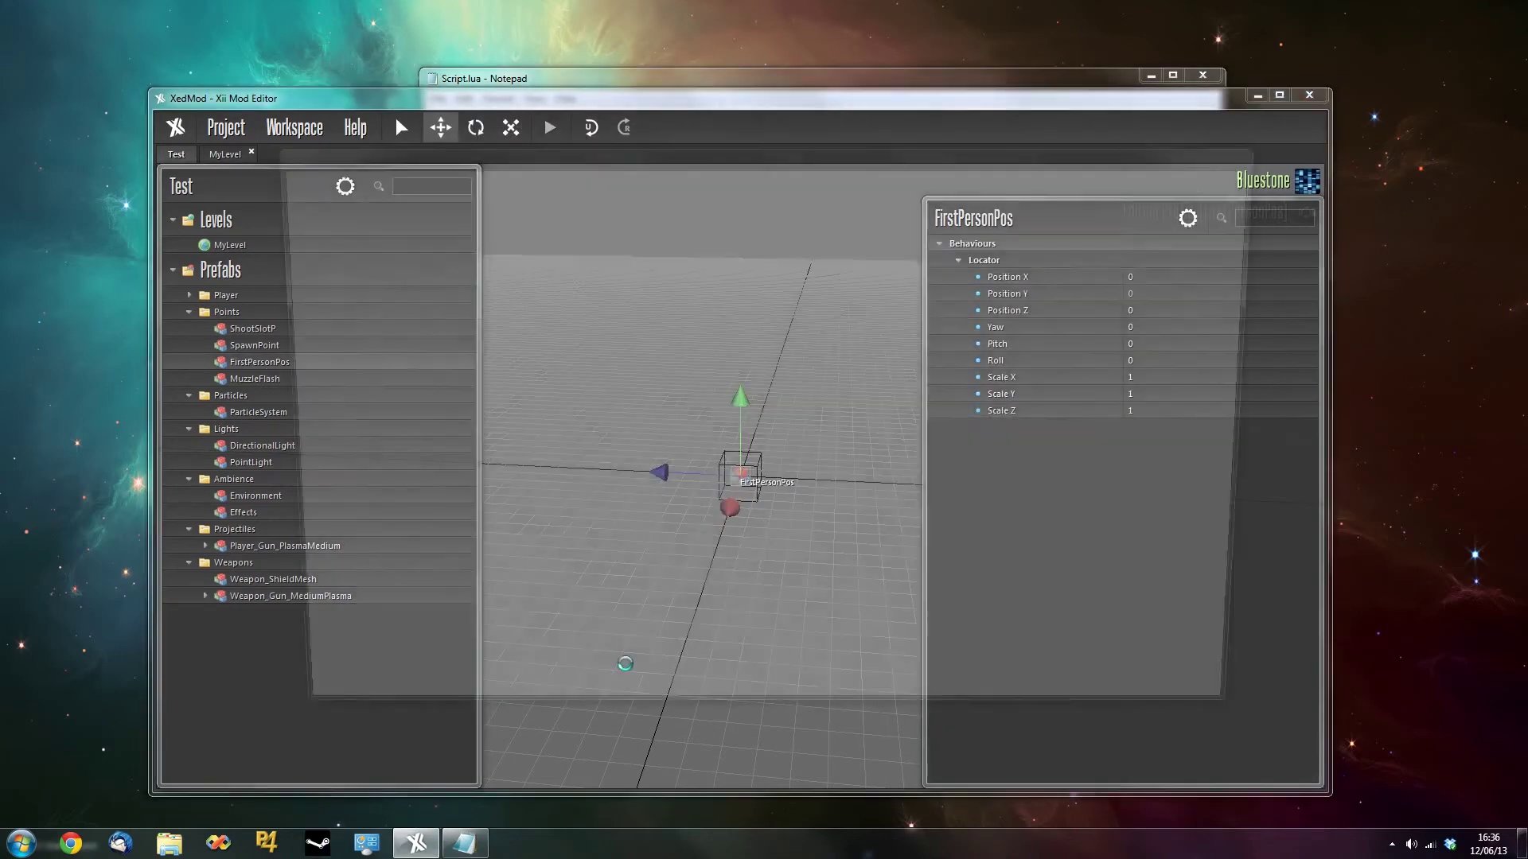
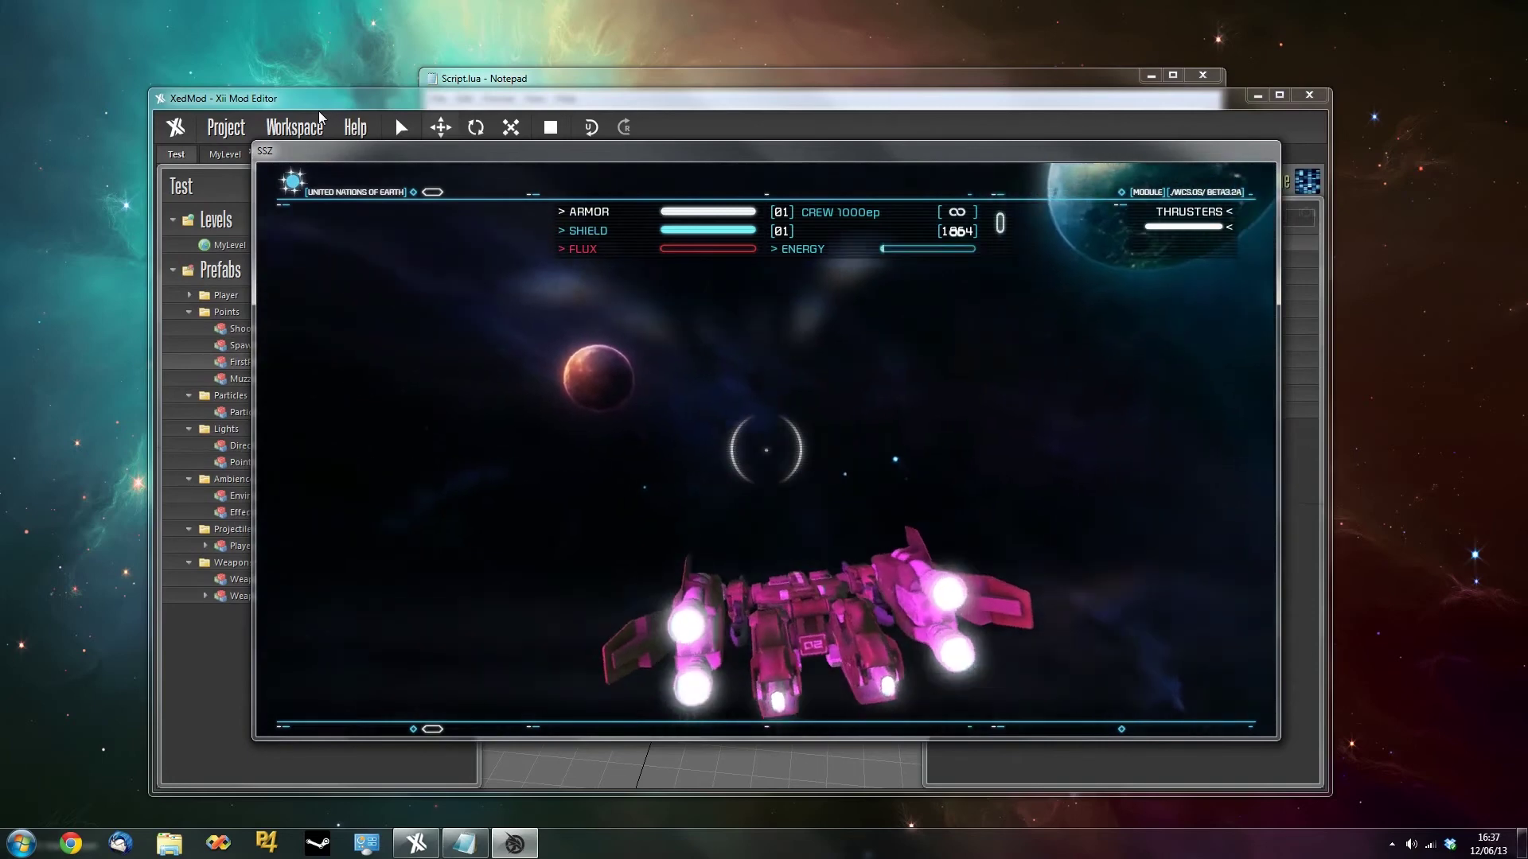
Stop the running ship test and return to the XedMod editor.
click(362, 110)
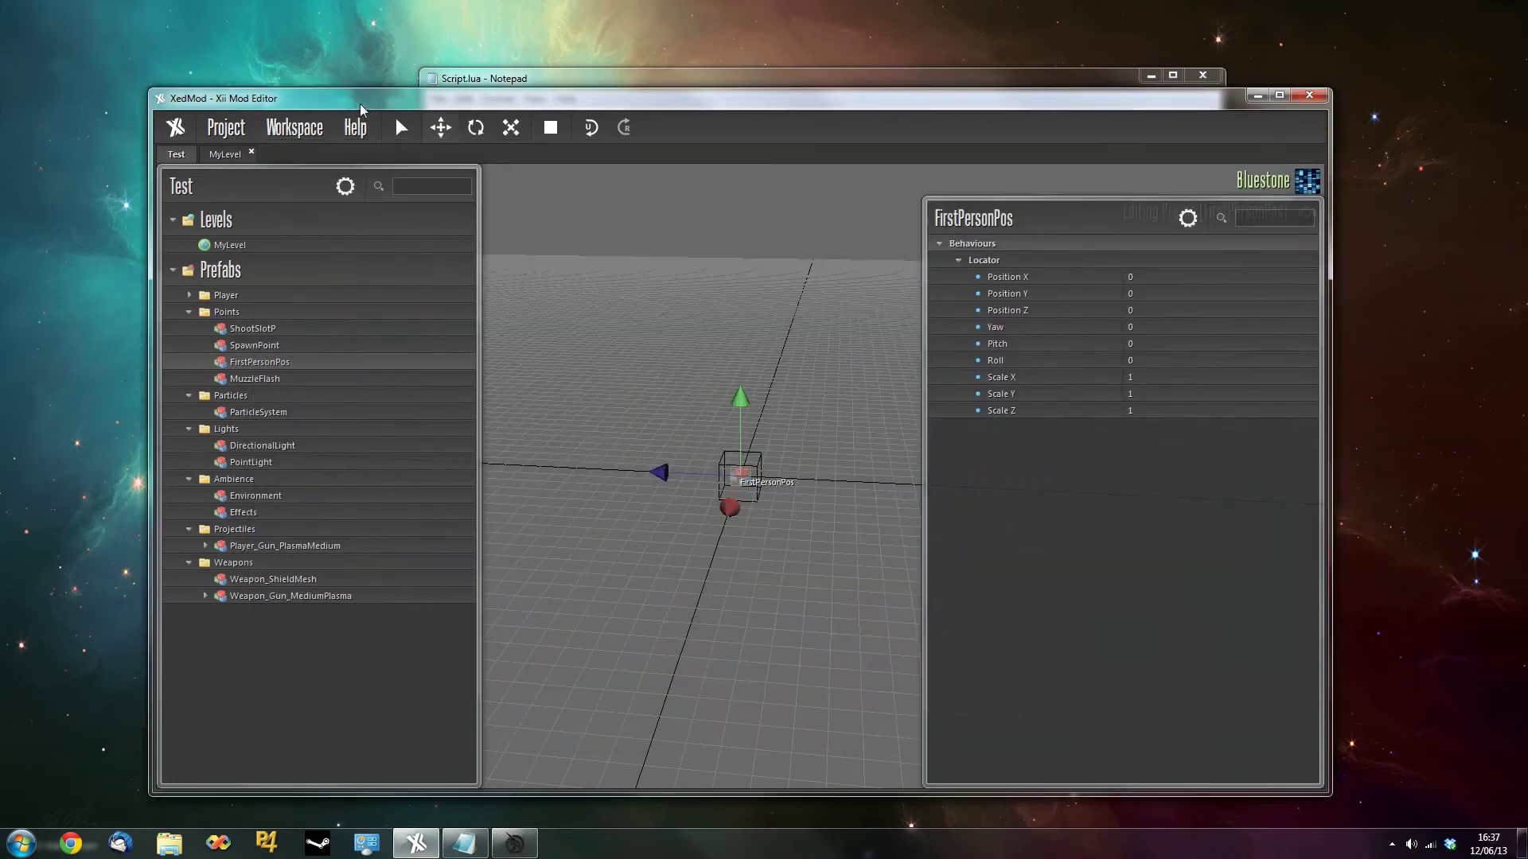
click(548, 129)
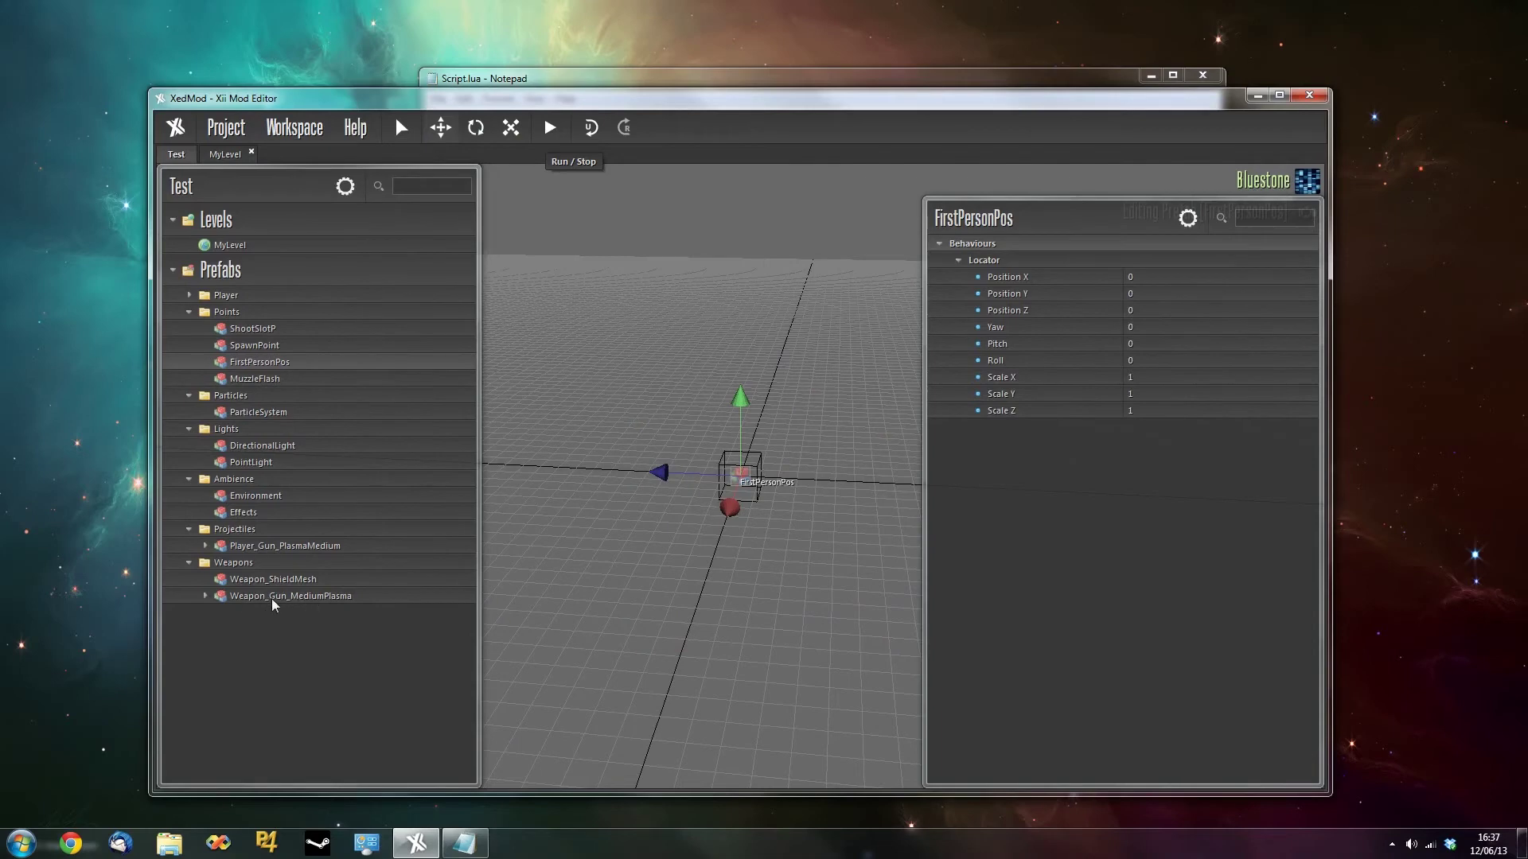
Select Weapon_Gun_MediumPlasma and set Cooldown, Total Heat Seconds and Cool Heat Factor to 0.
click(280, 596)
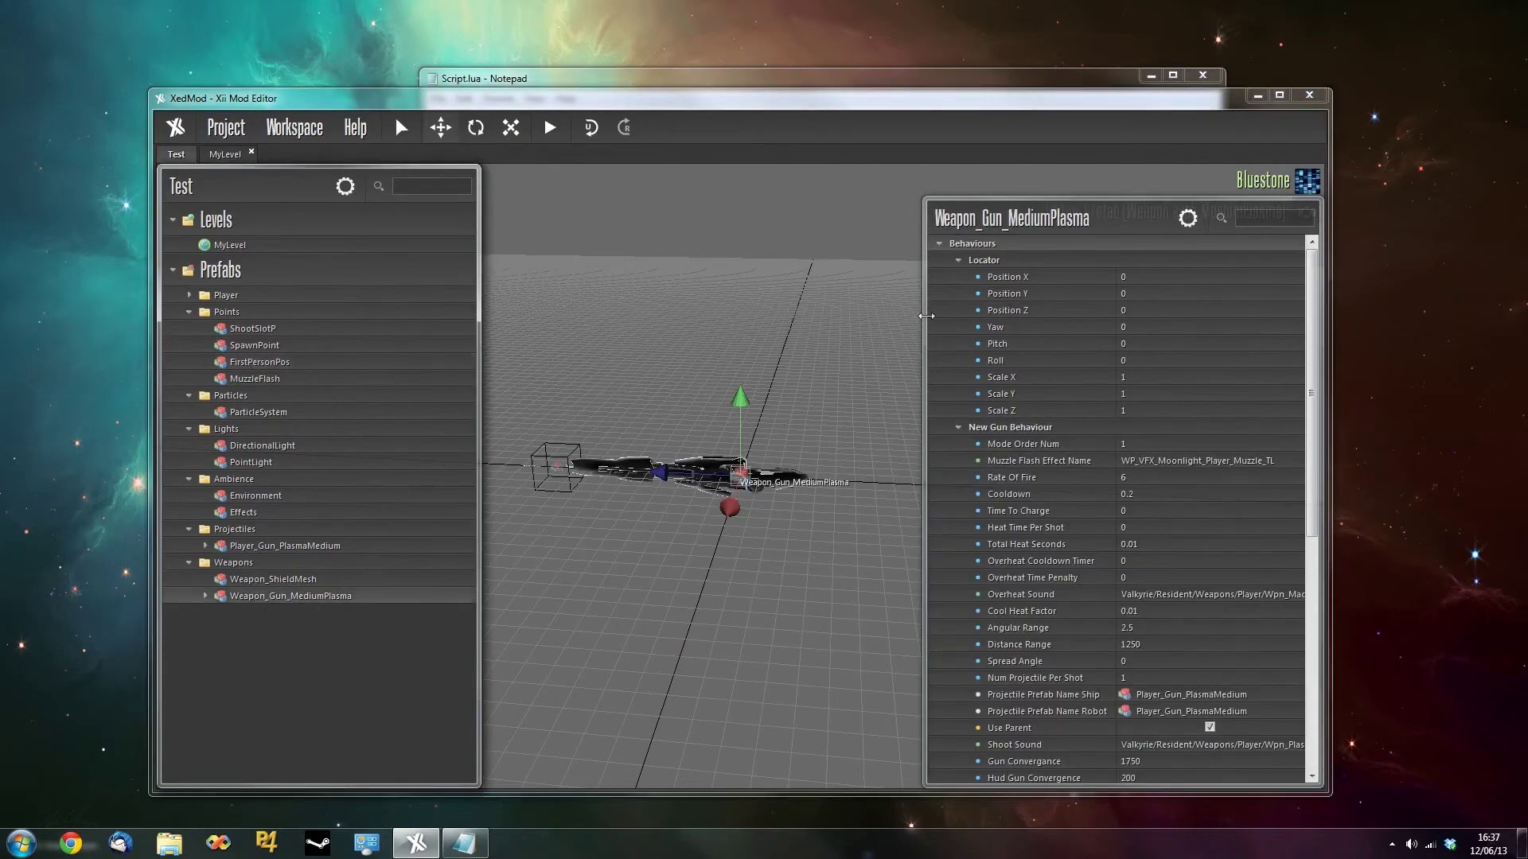
drag(926, 316, 832, 326)
scroll(958, 584, down, 3)
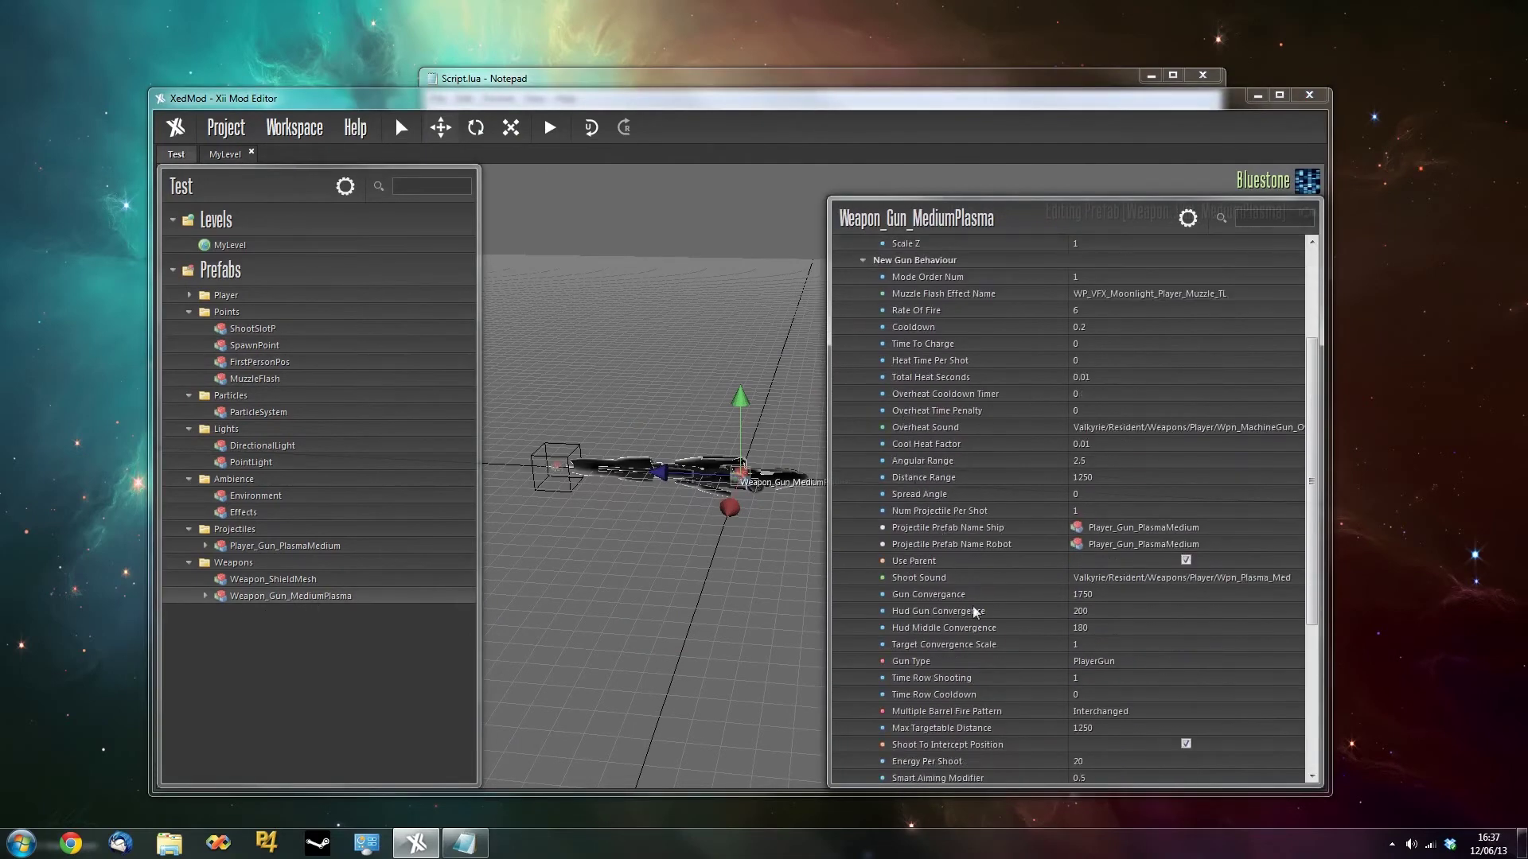
scroll(973, 612, down, 5)
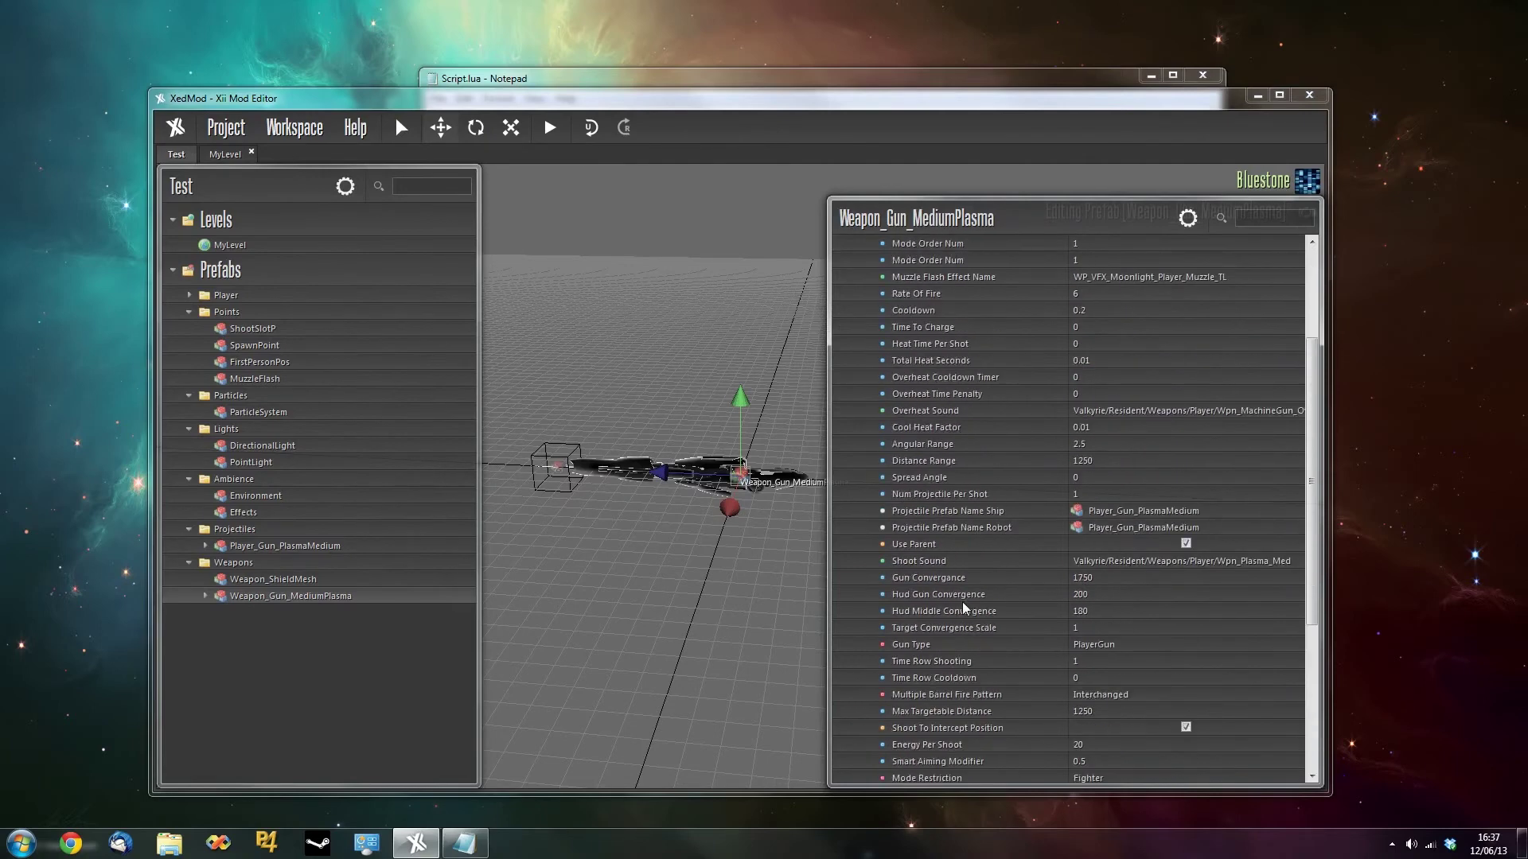
scroll(962, 601, up, 4)
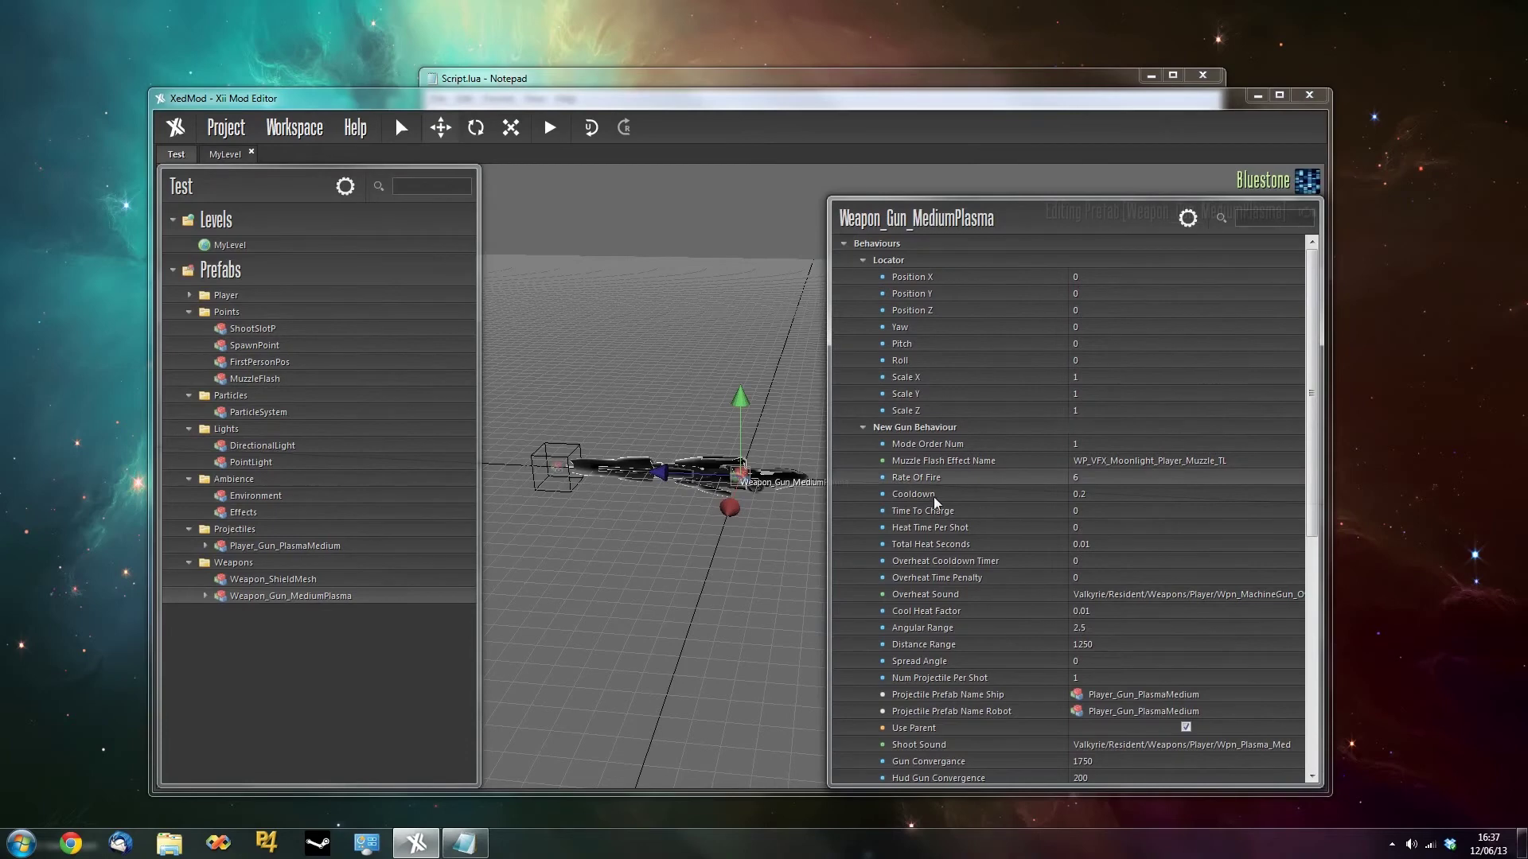
scroll(985, 522, down, 3)
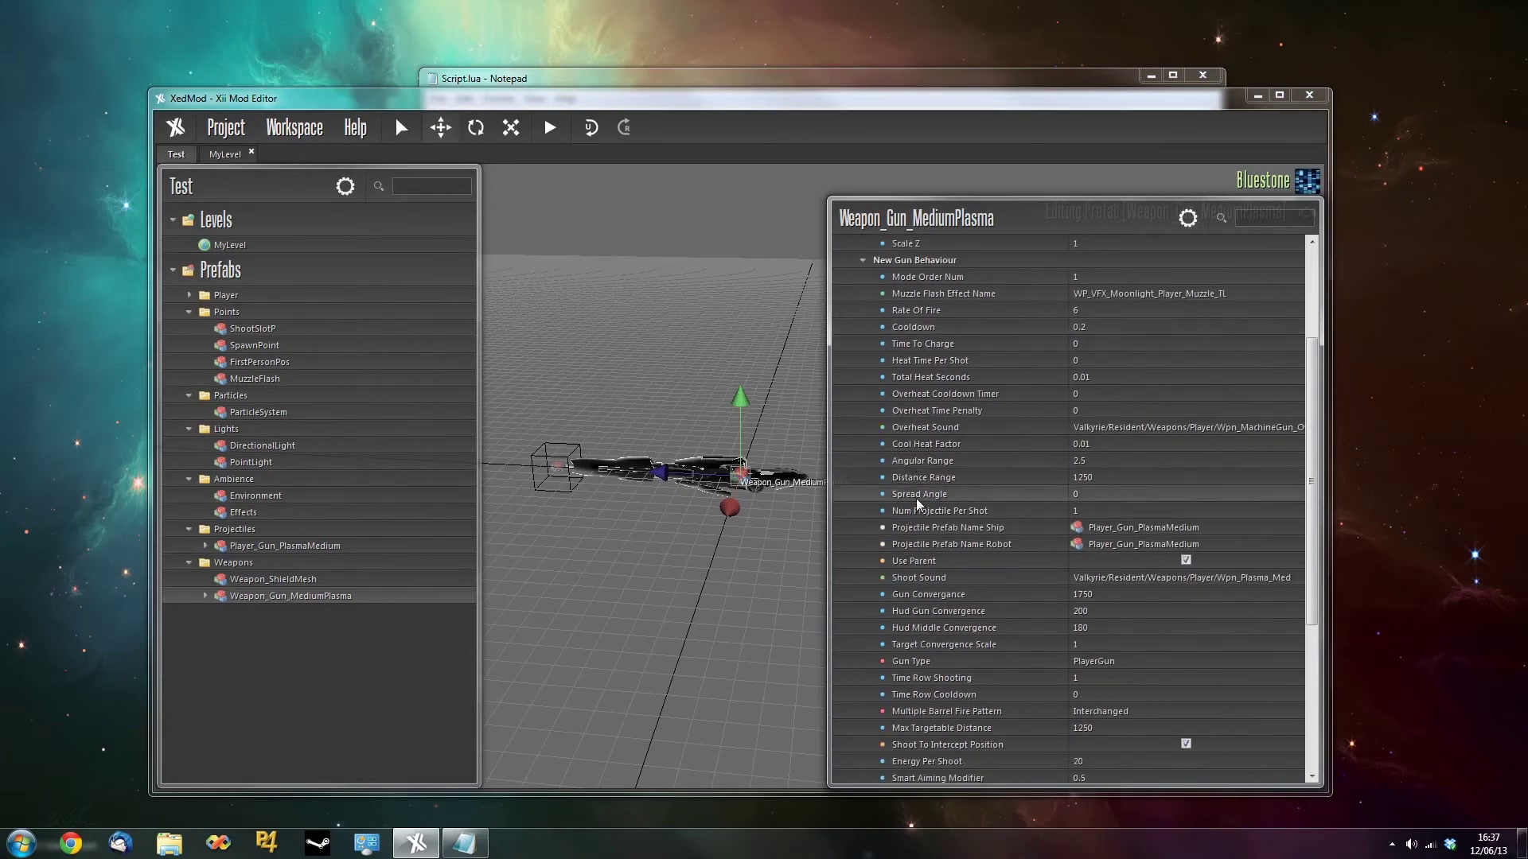
scroll(955, 587, up, 1)
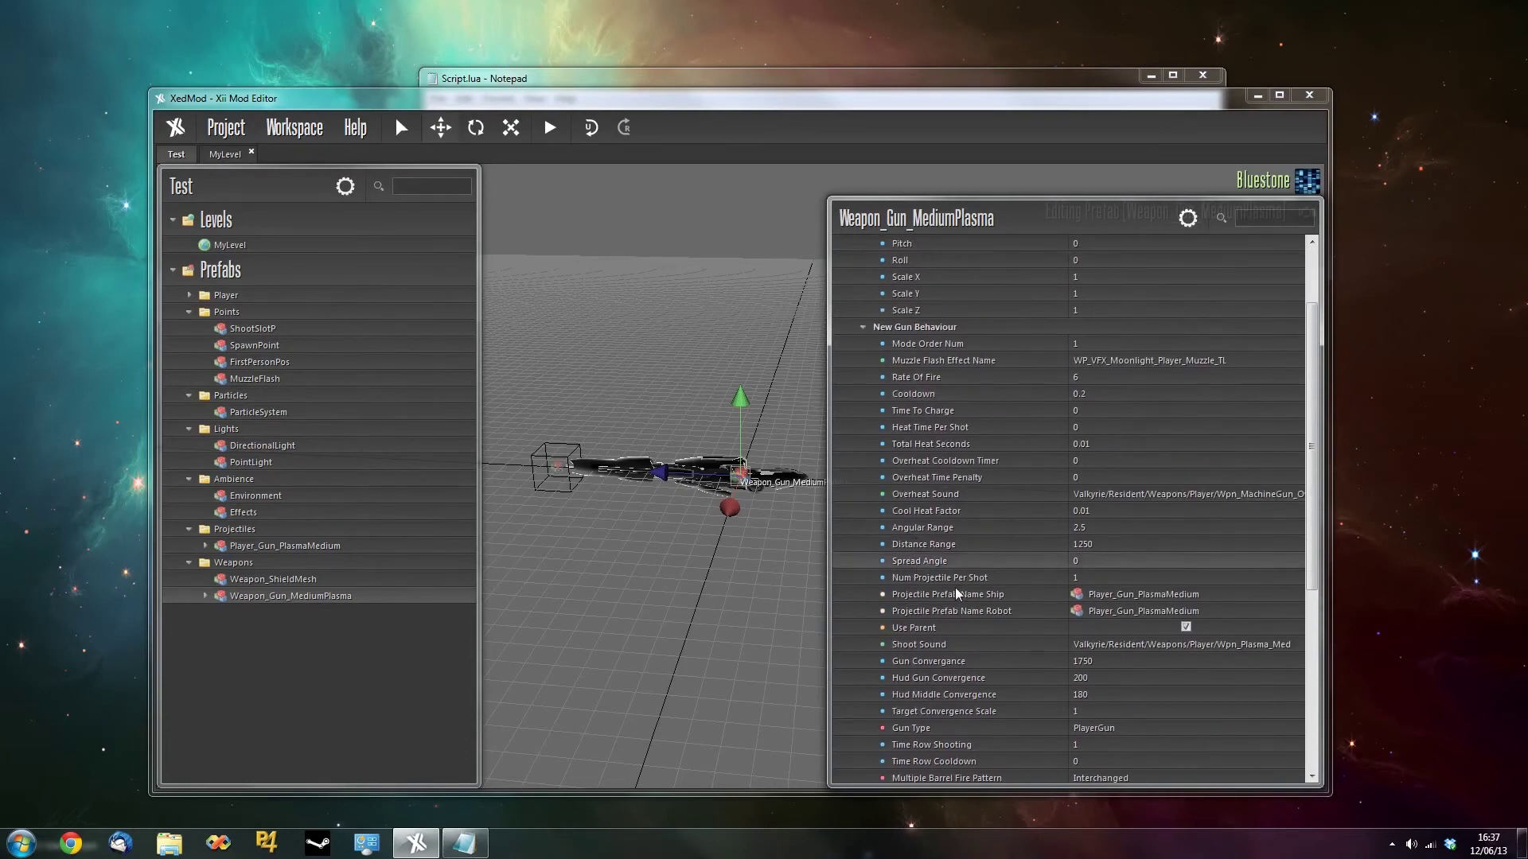
click(1106, 395)
click(1091, 445)
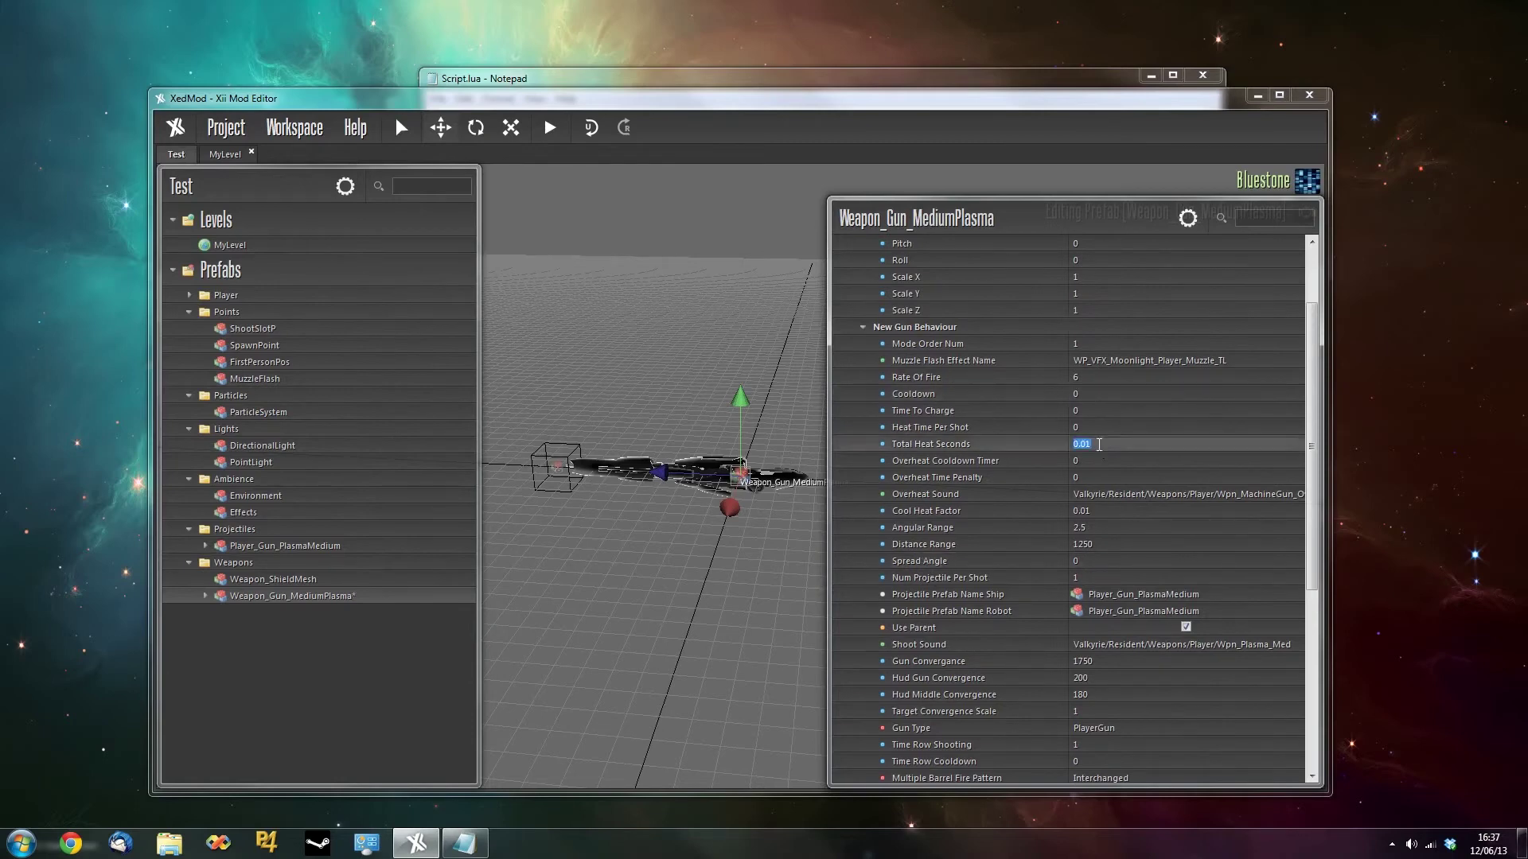
text(0)
click(976, 513)
text(0)
Set the gun's Rate Of Fire to 150 and Spread Angle to 9.
click(1101, 379)
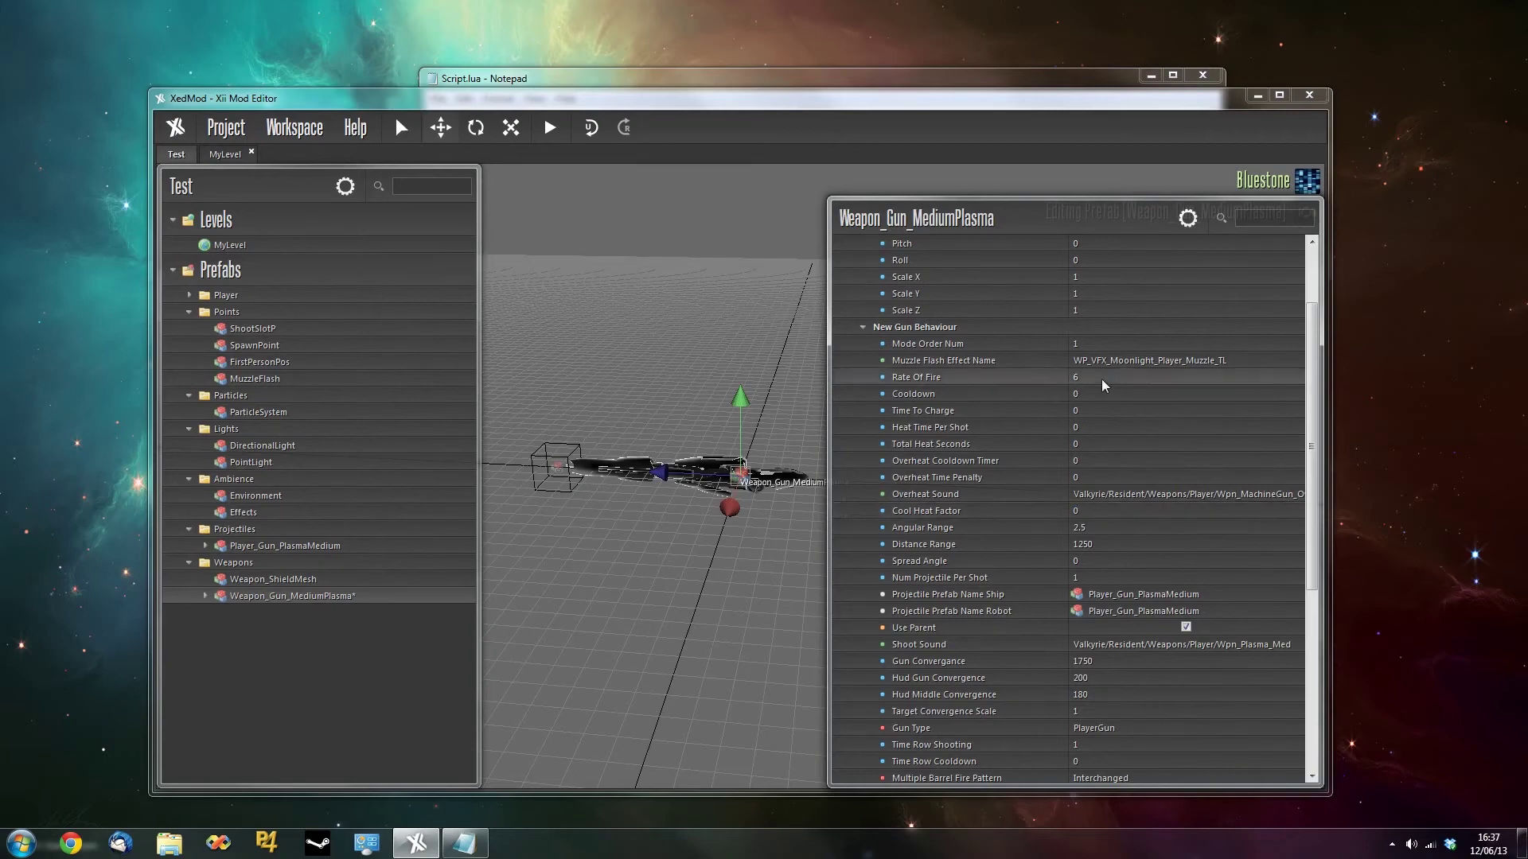
text(150)
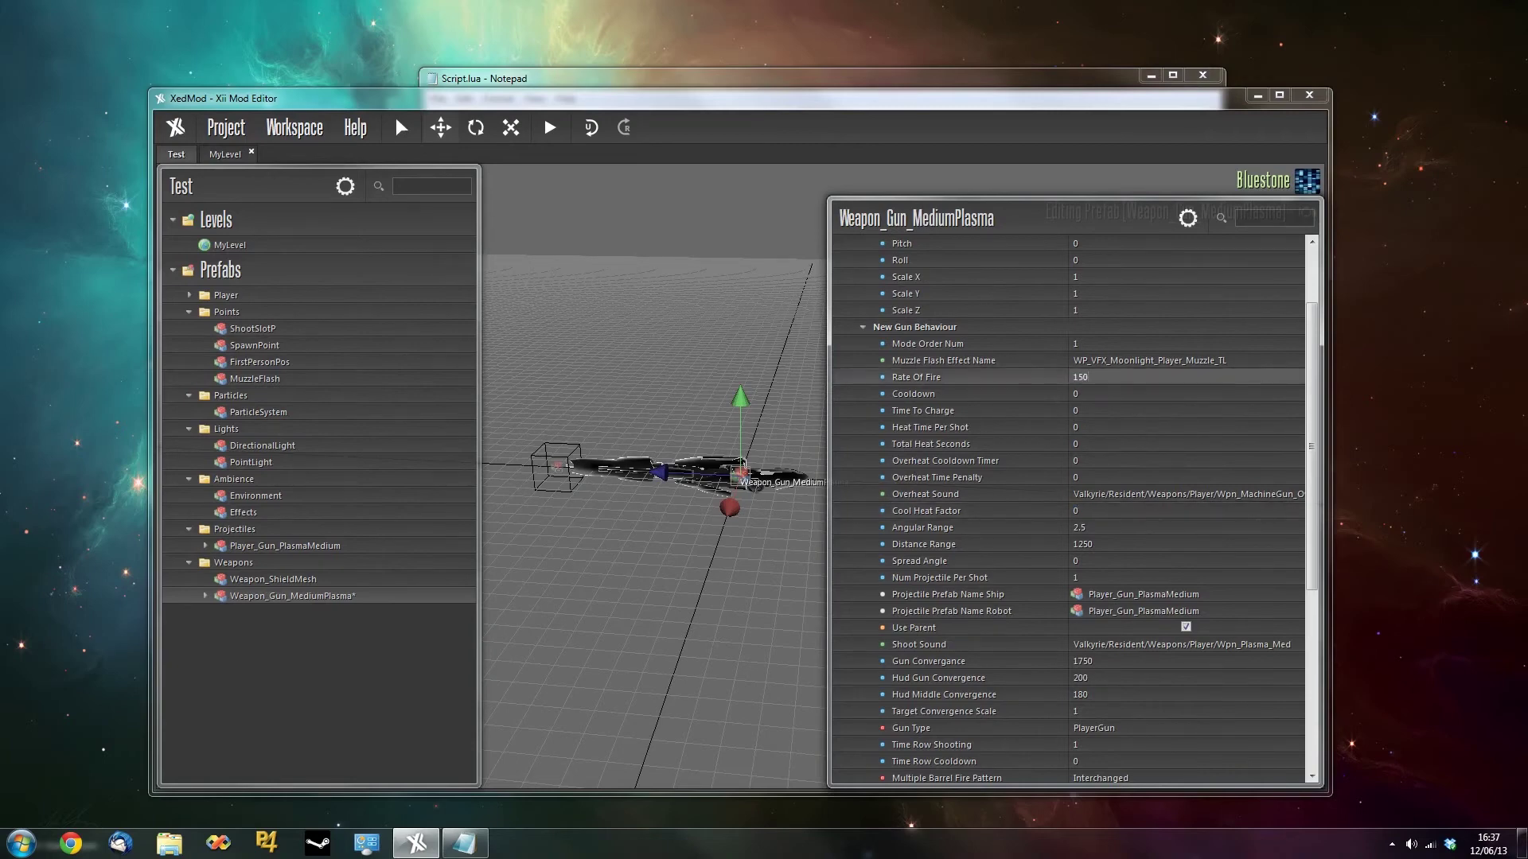
key(Return)
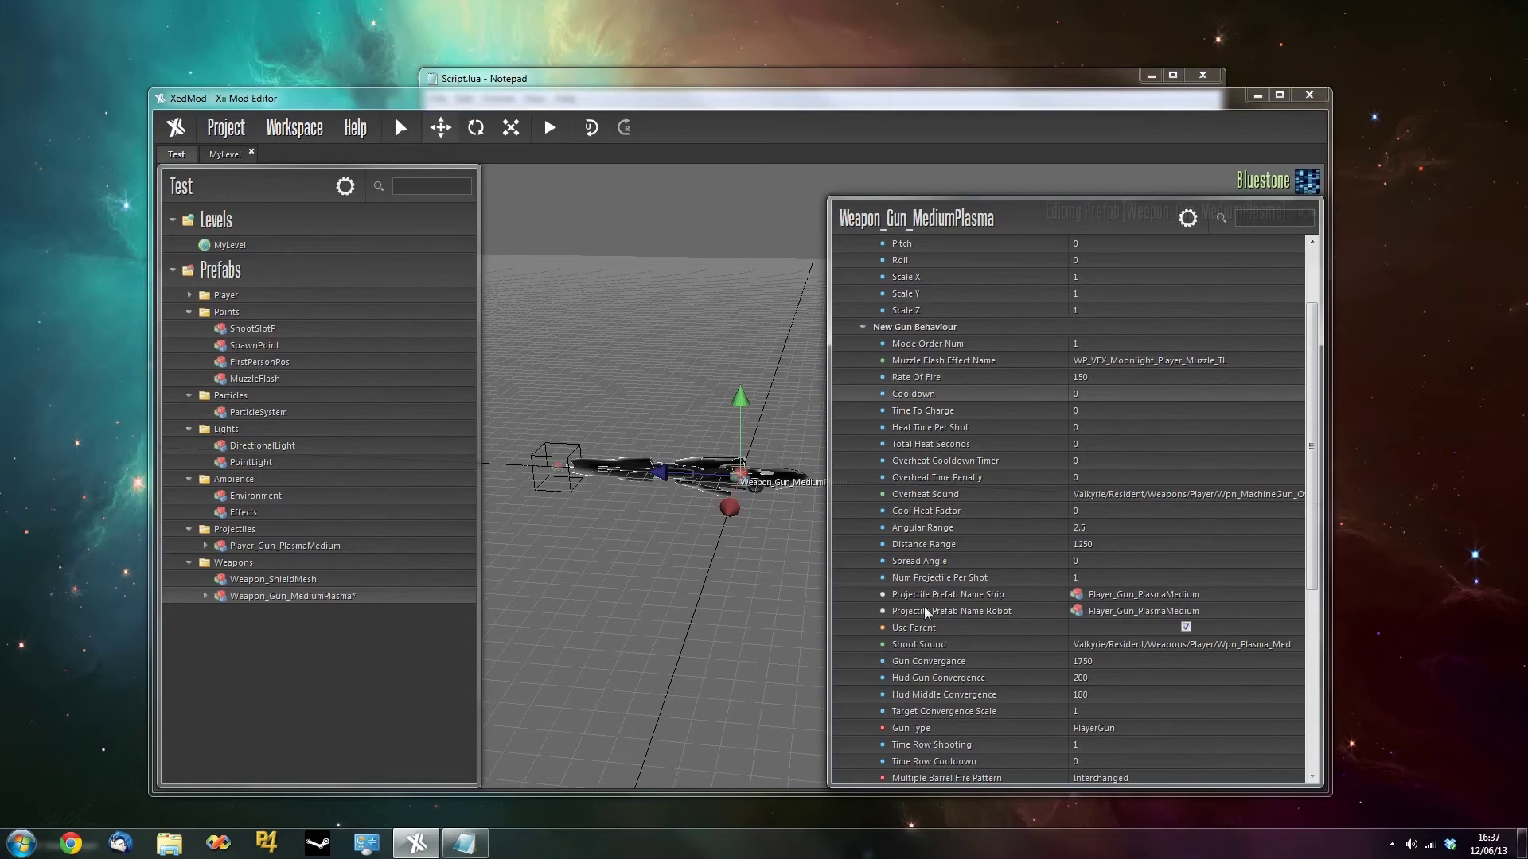
scroll(938, 600, down, 2)
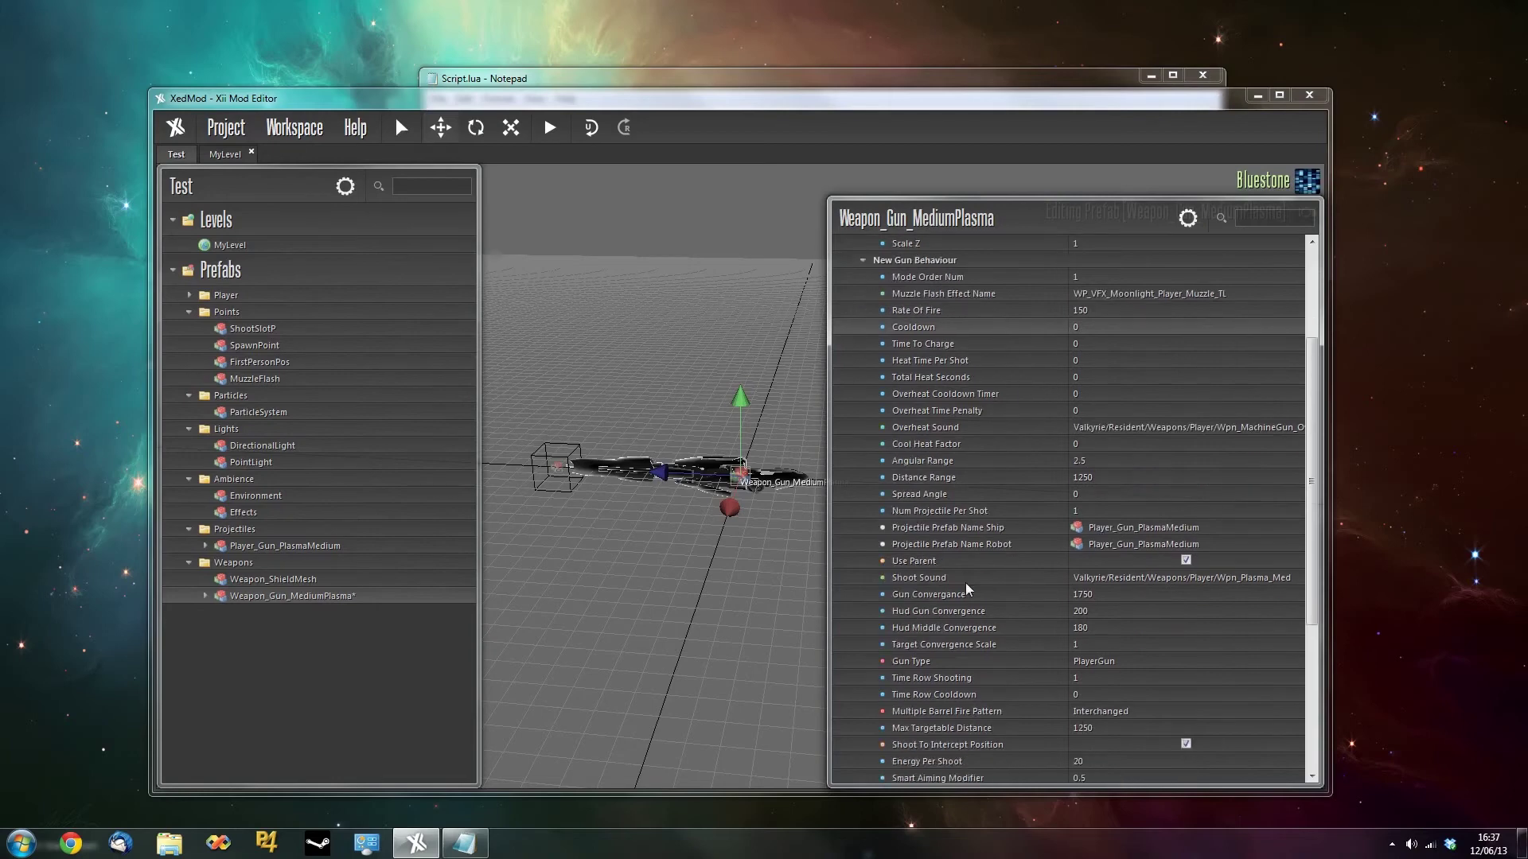
click(1087, 499)
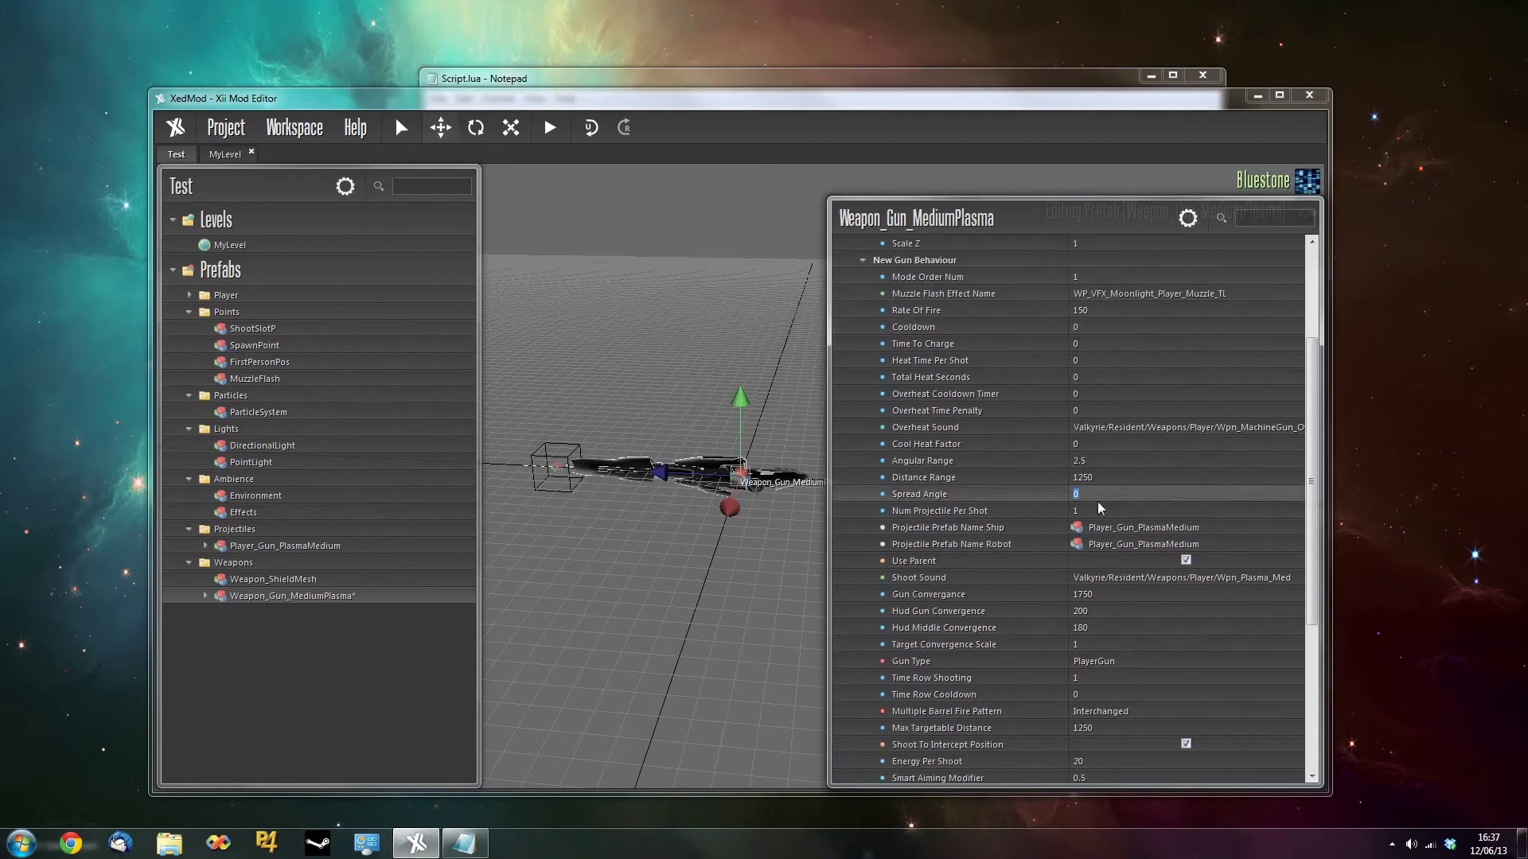
key(Return)
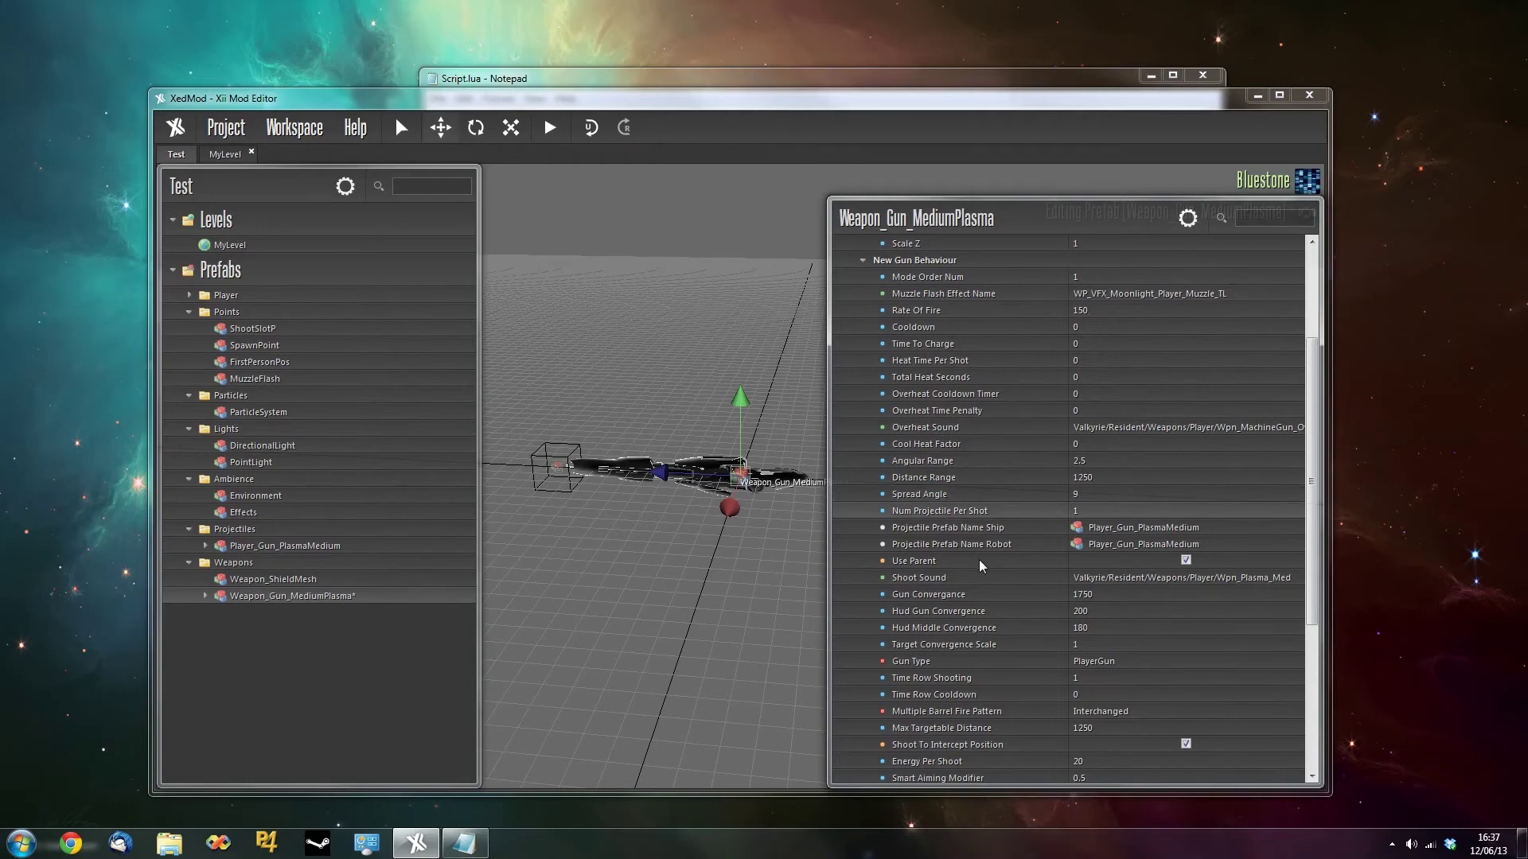
Set the gun's Energy Per Shoot to 0.
scroll(979, 560, down, 2)
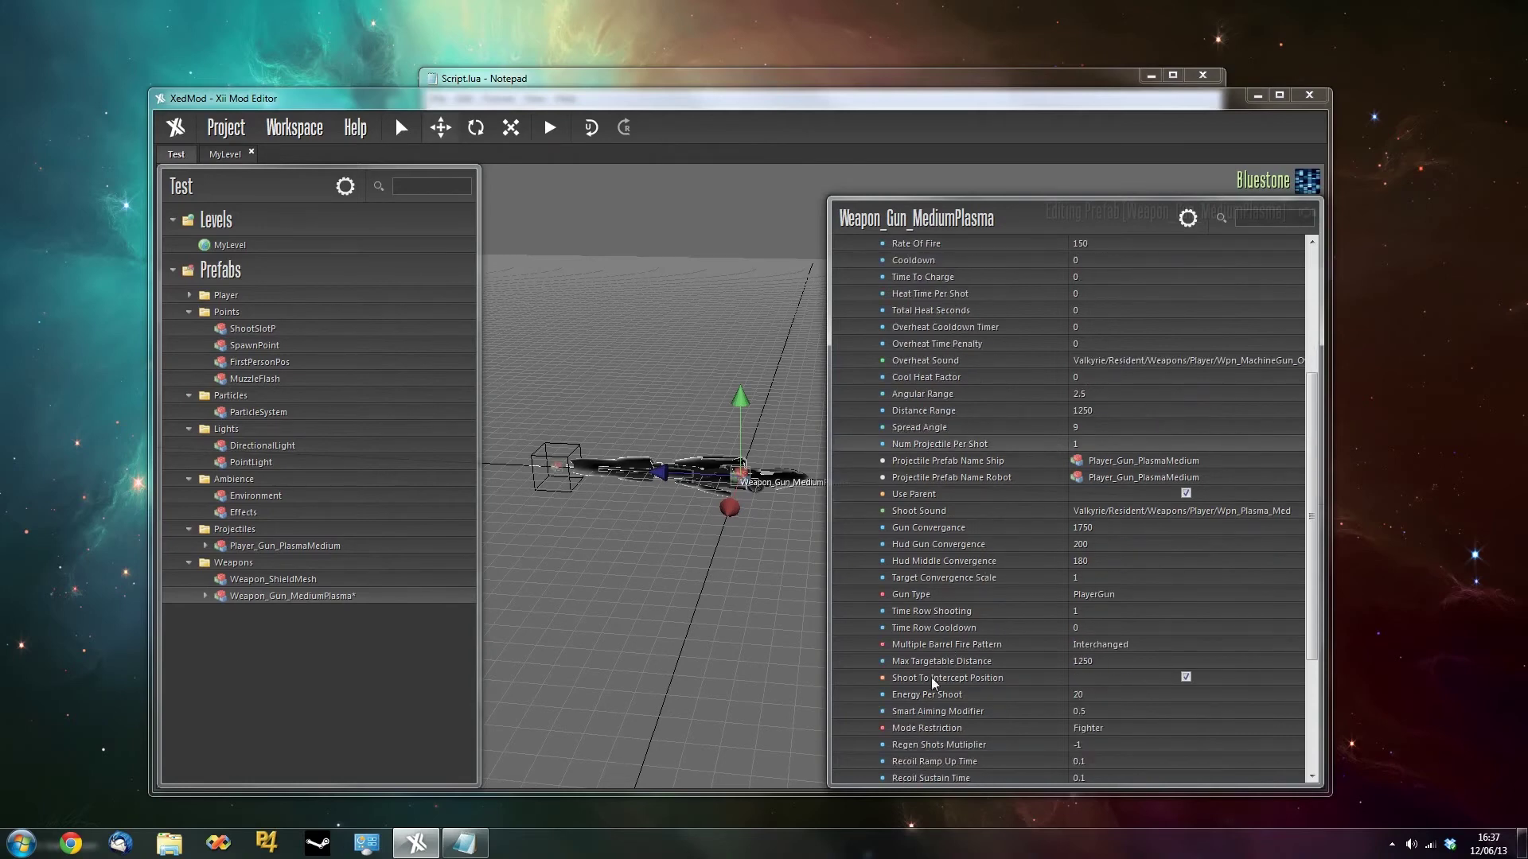
scroll(981, 491, down, 2)
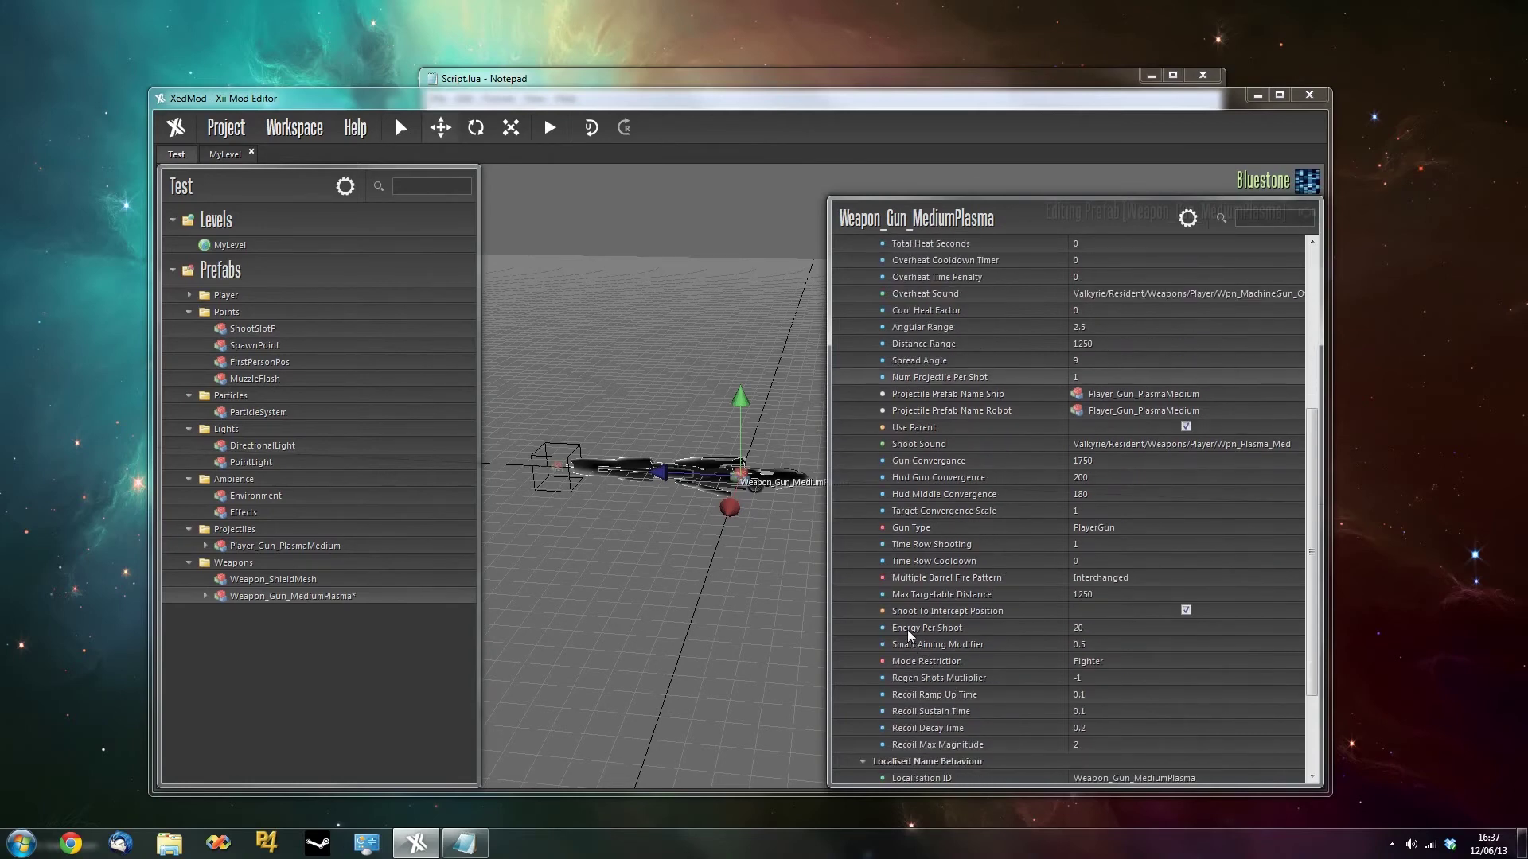
click(1090, 629)
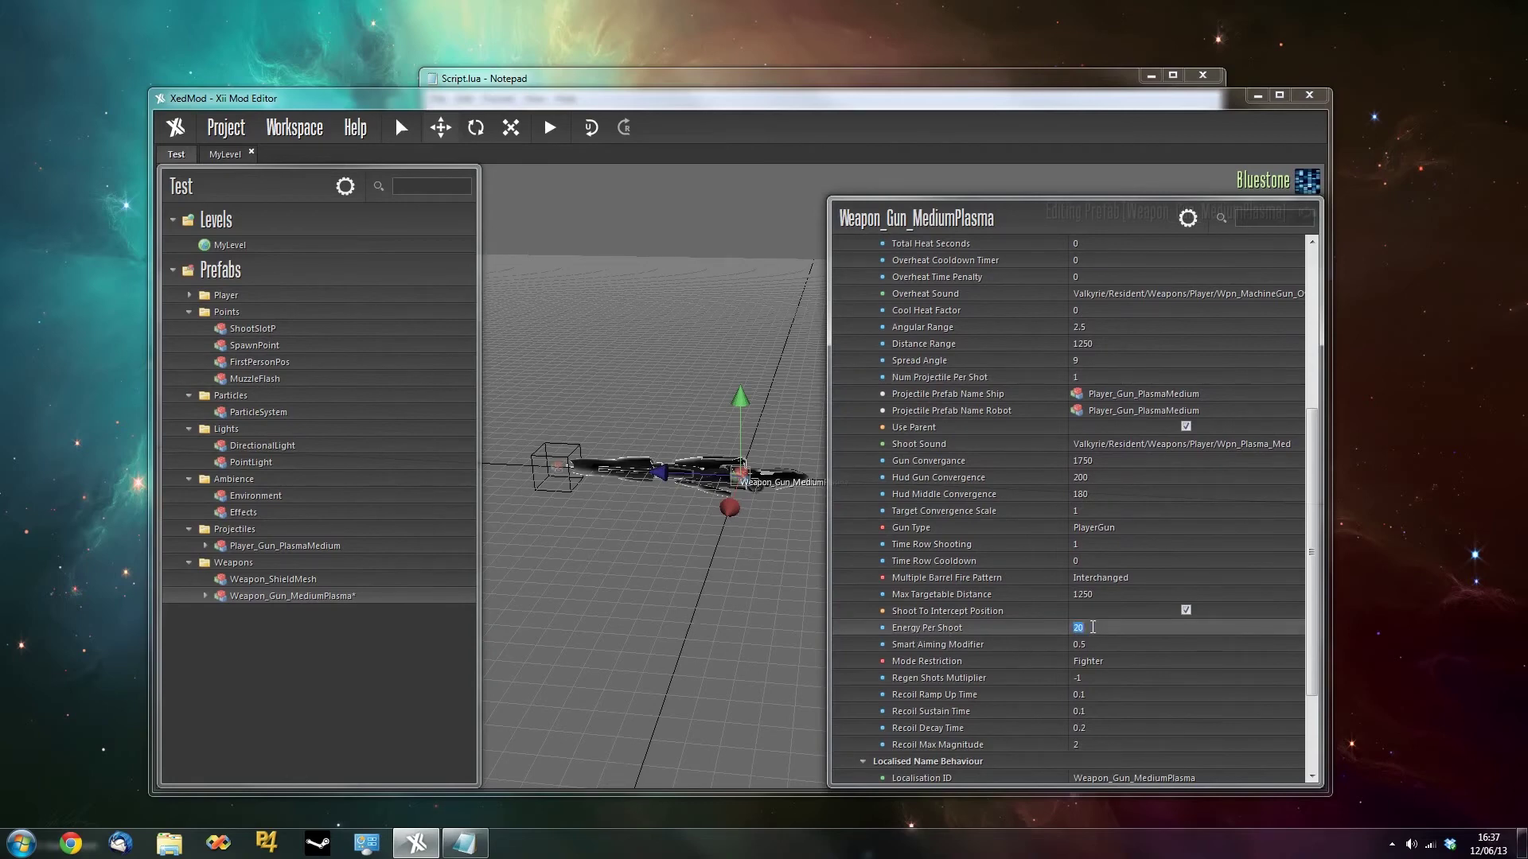
text(0)
key(Return)
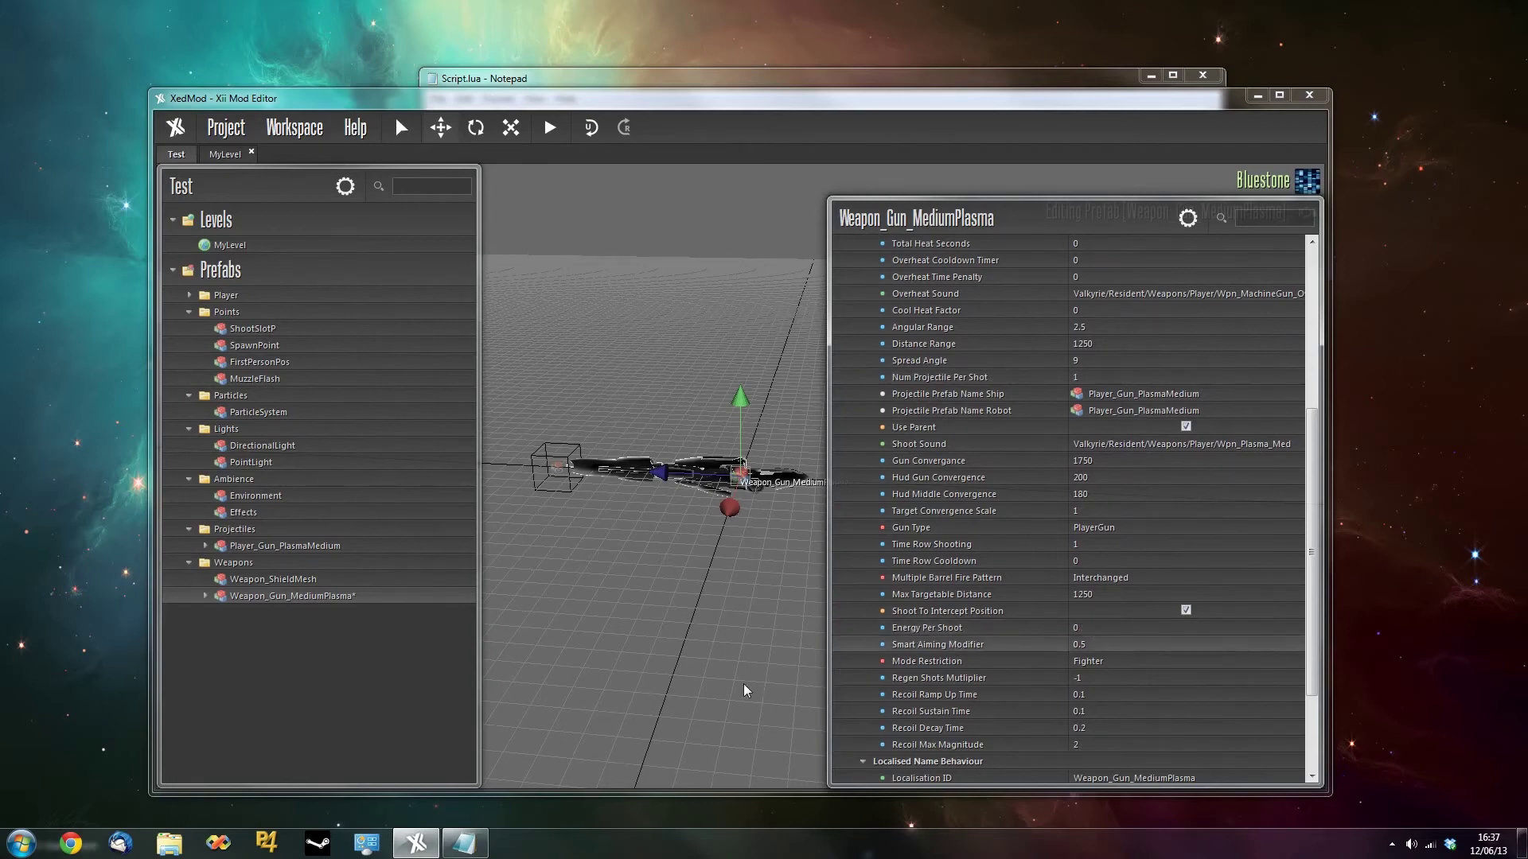
middle_drag(745, 689, 712, 670)
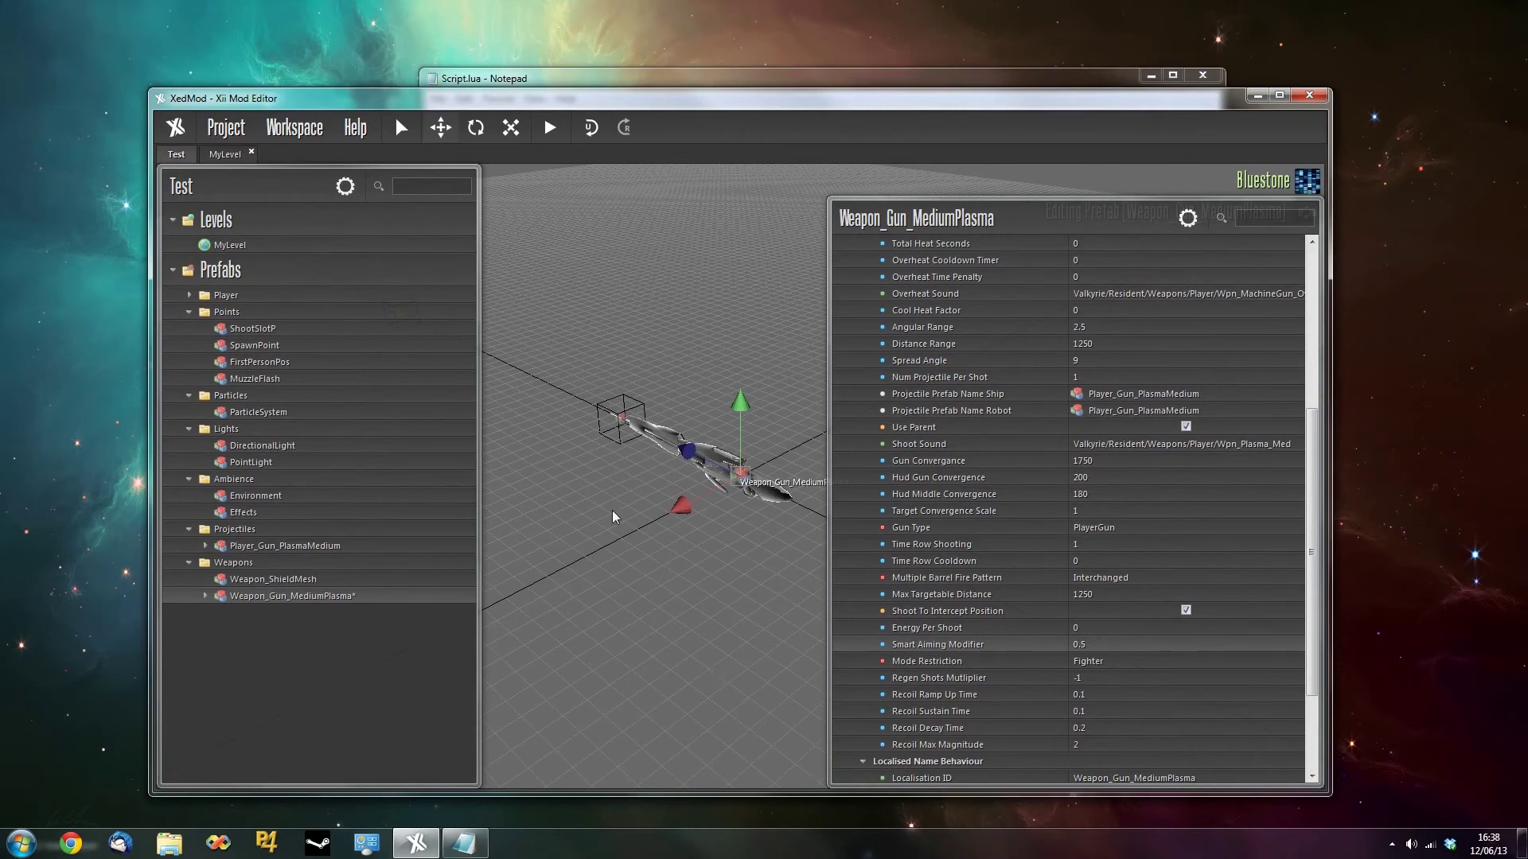
click(223, 129)
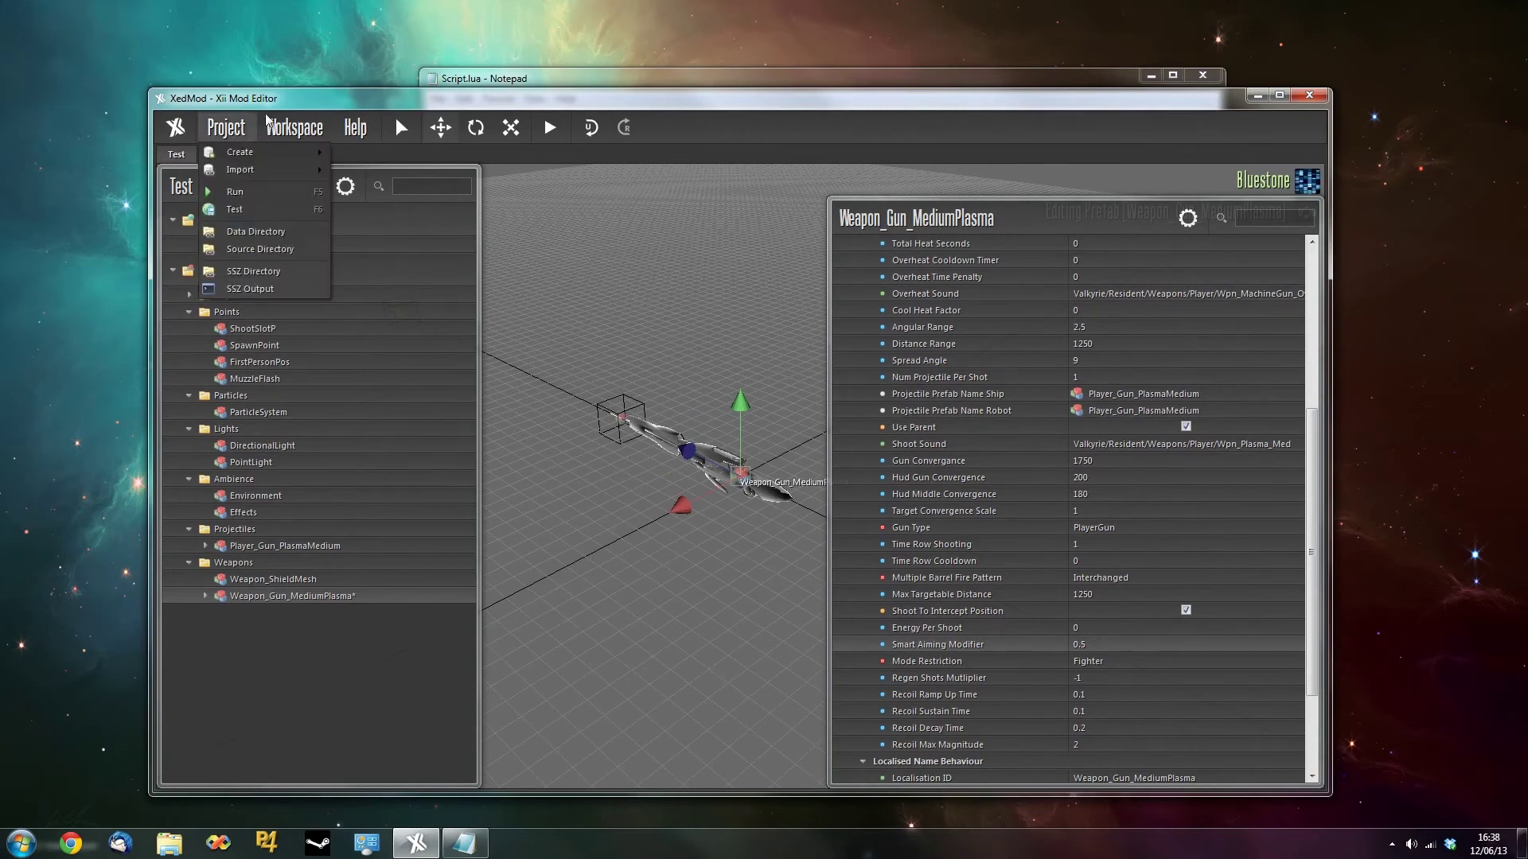
click(223, 128)
click(217, 132)
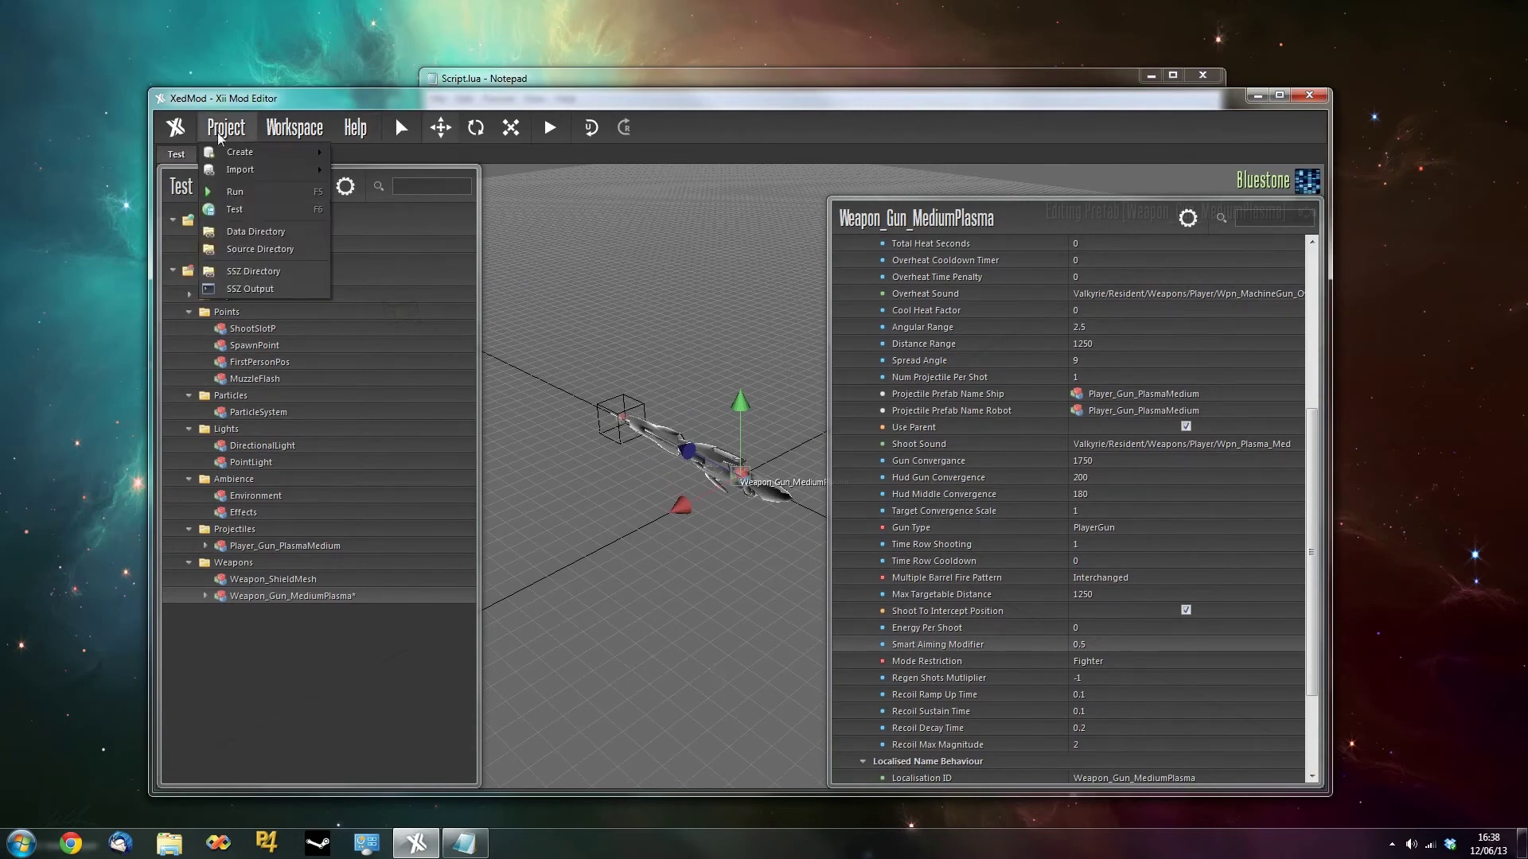
click(245, 211)
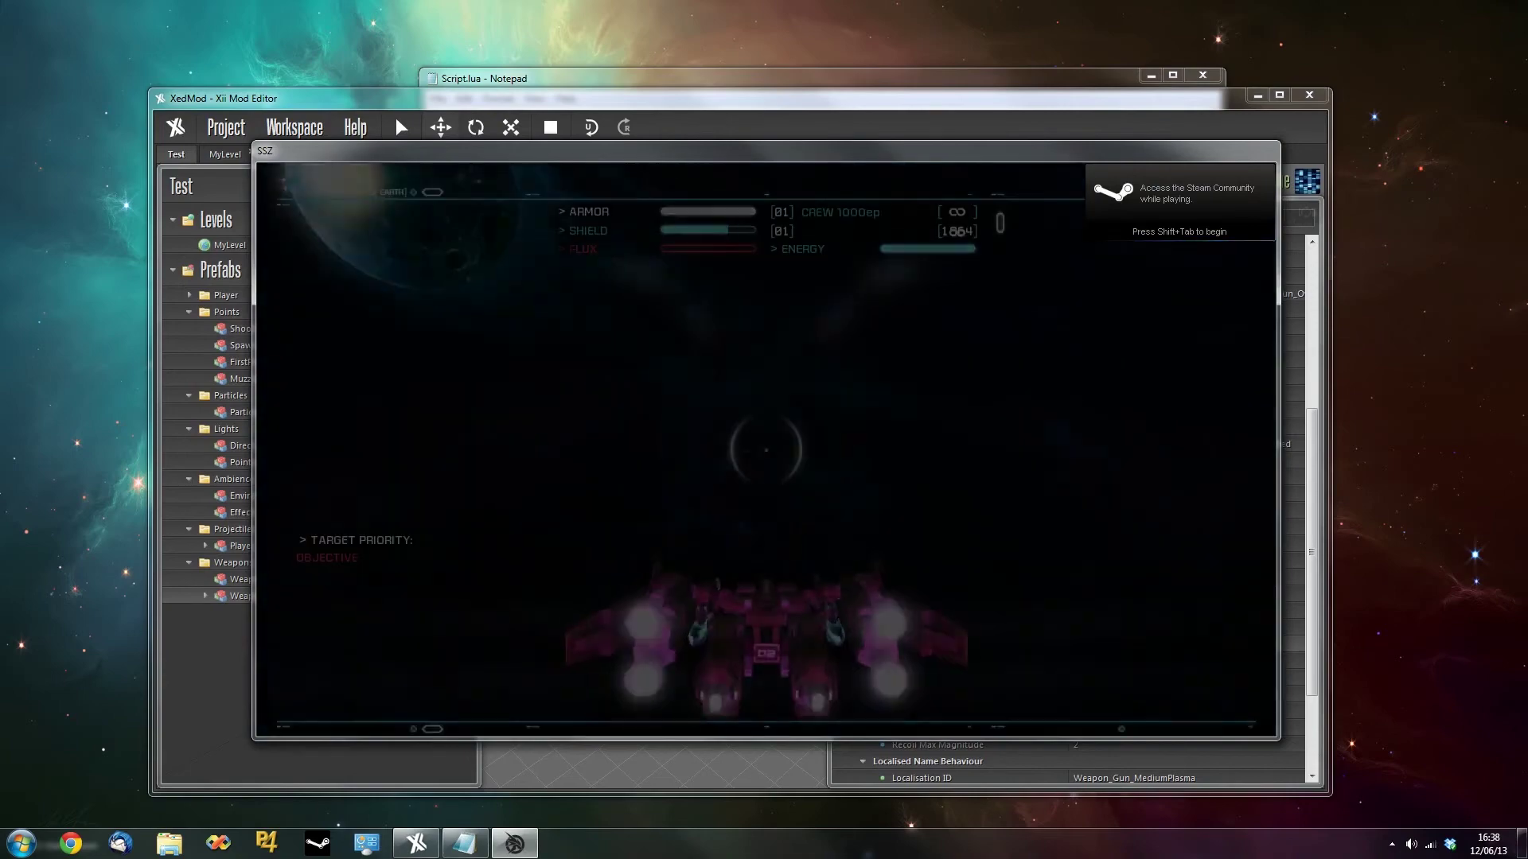
click(766, 451)
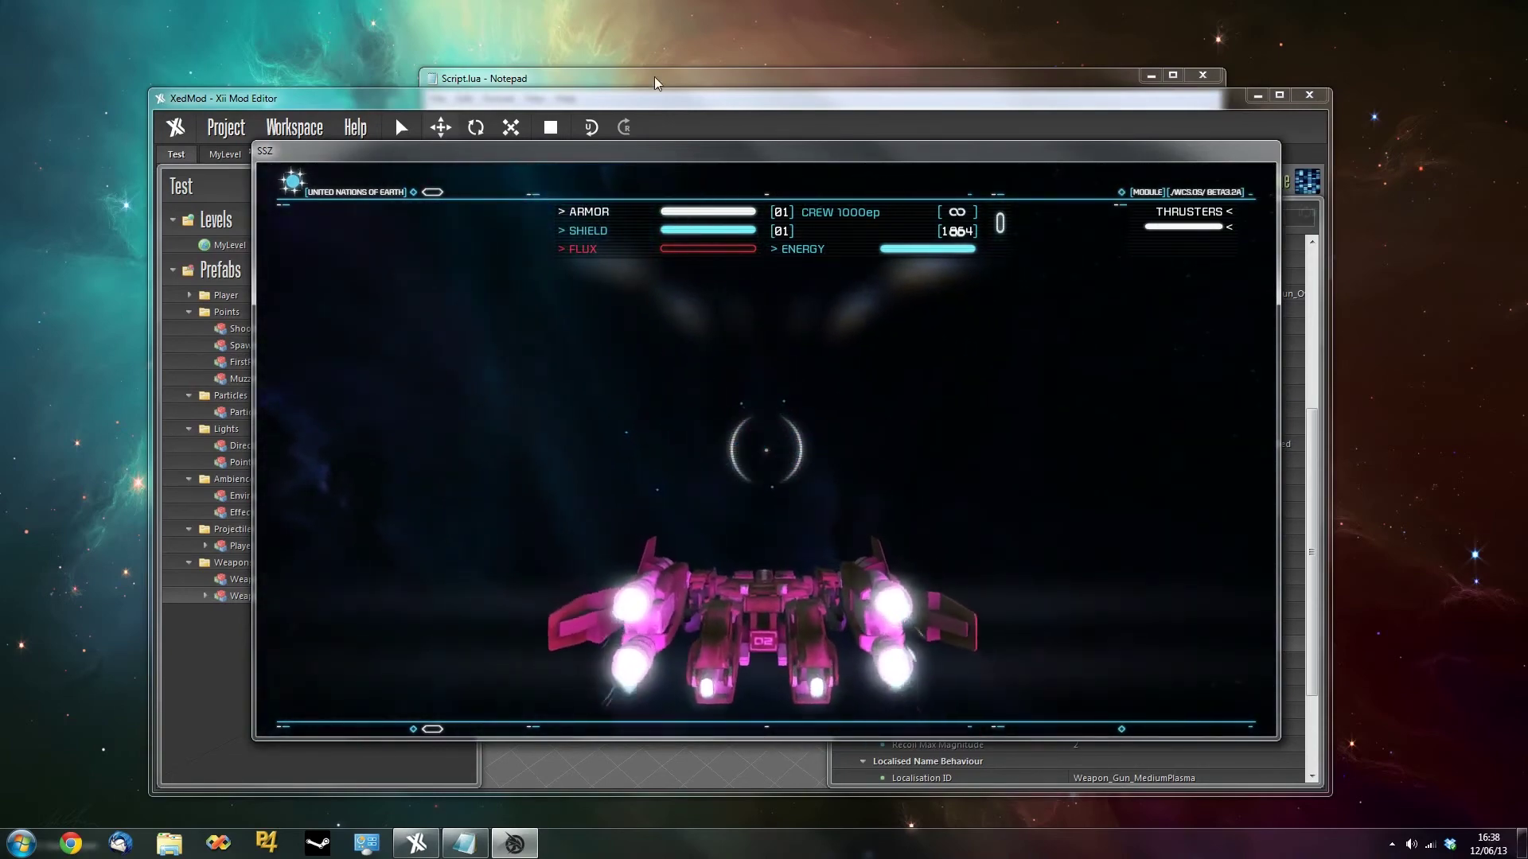
click(551, 128)
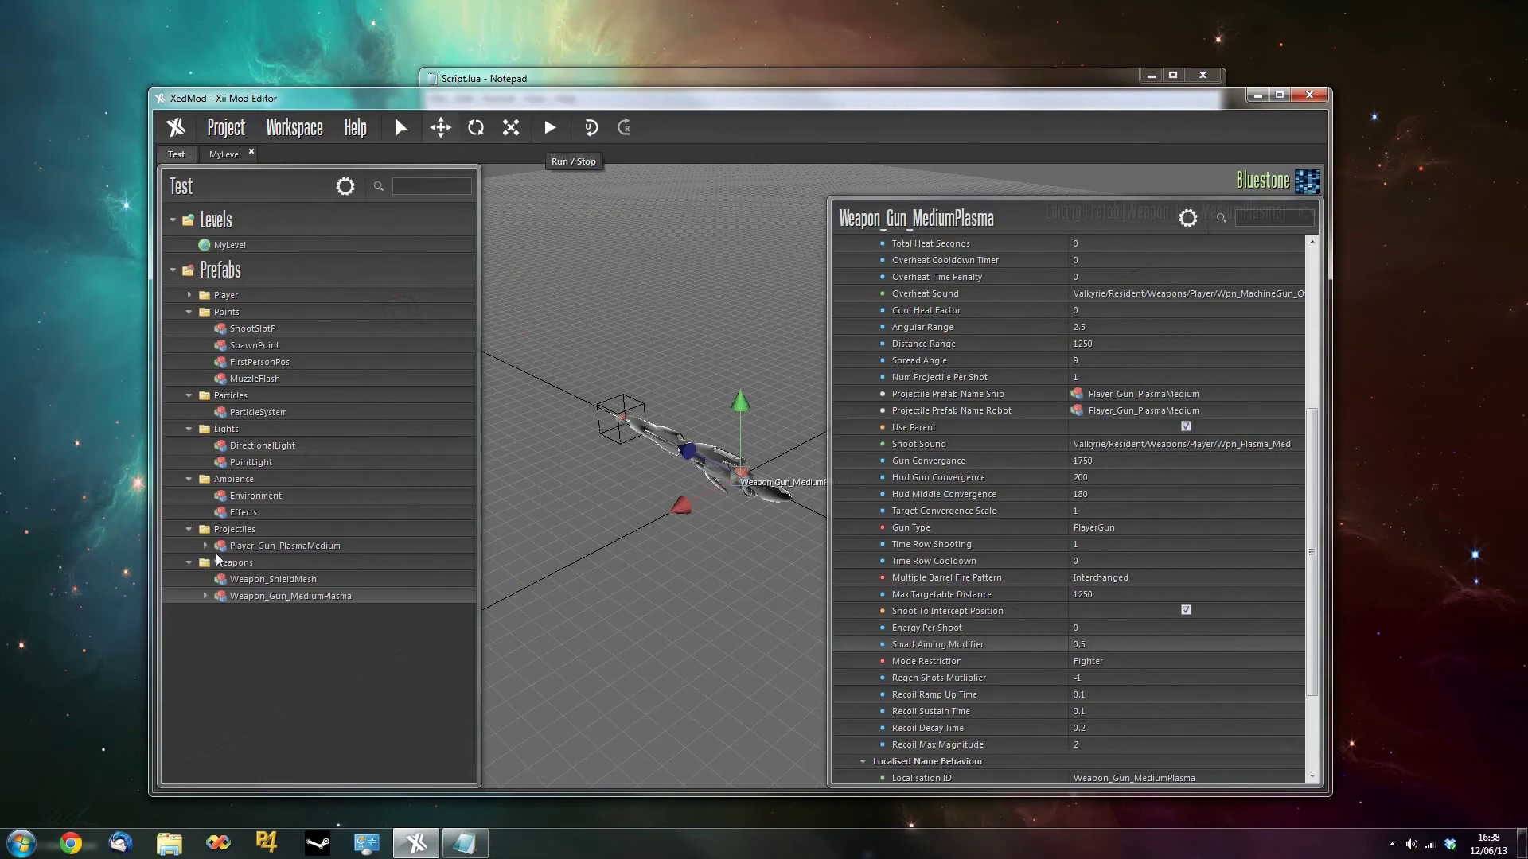
Jump to the Player_Gun_PlasmaMedium projectile prefab and widen the 3D view to inspect its mesh.
scroll(952, 479, up, 3)
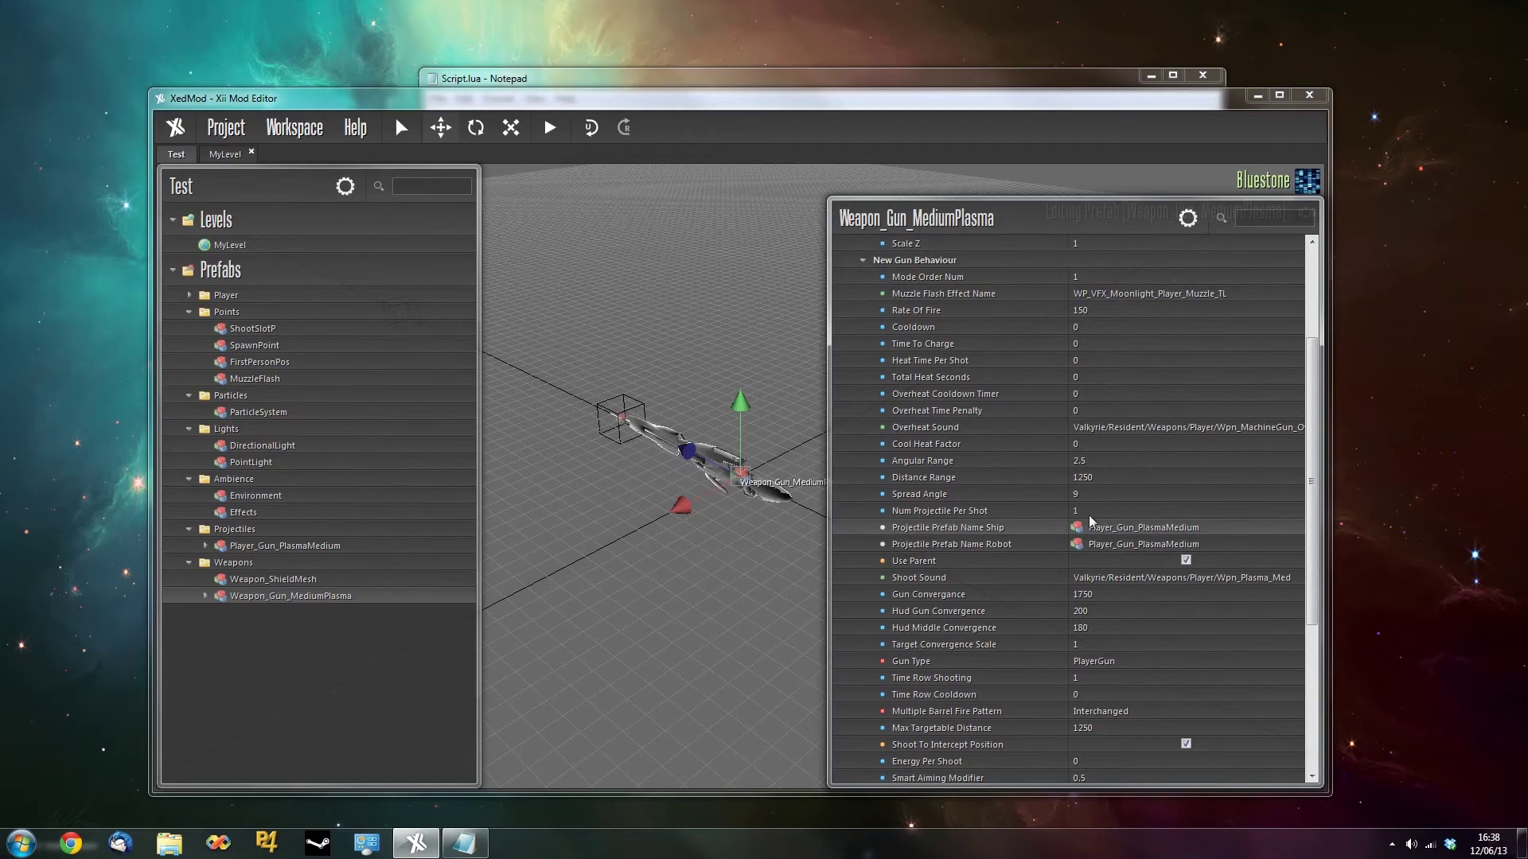
right_click(1125, 529)
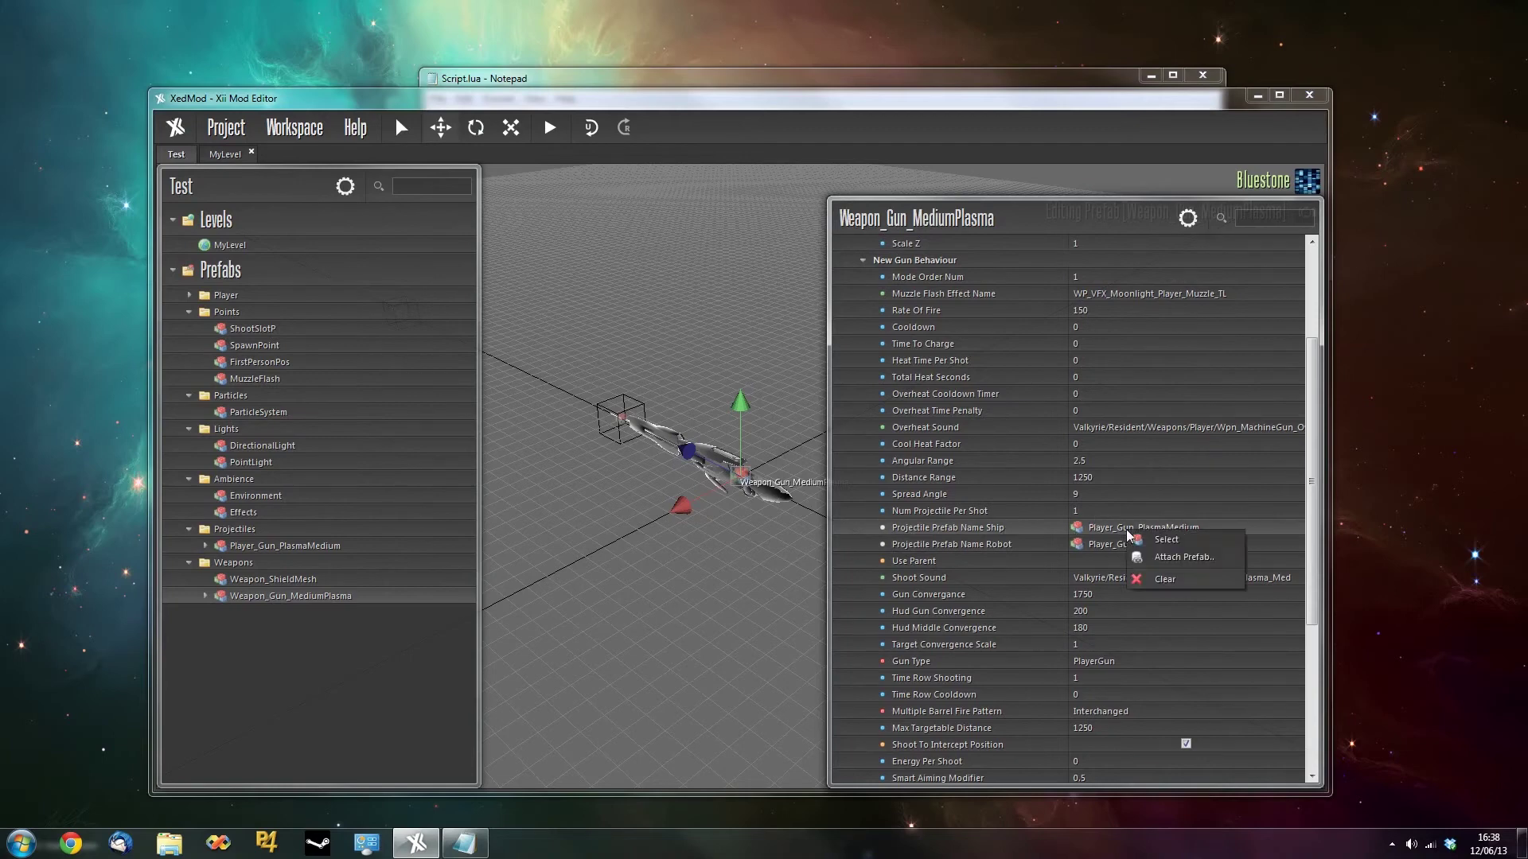
click(1172, 541)
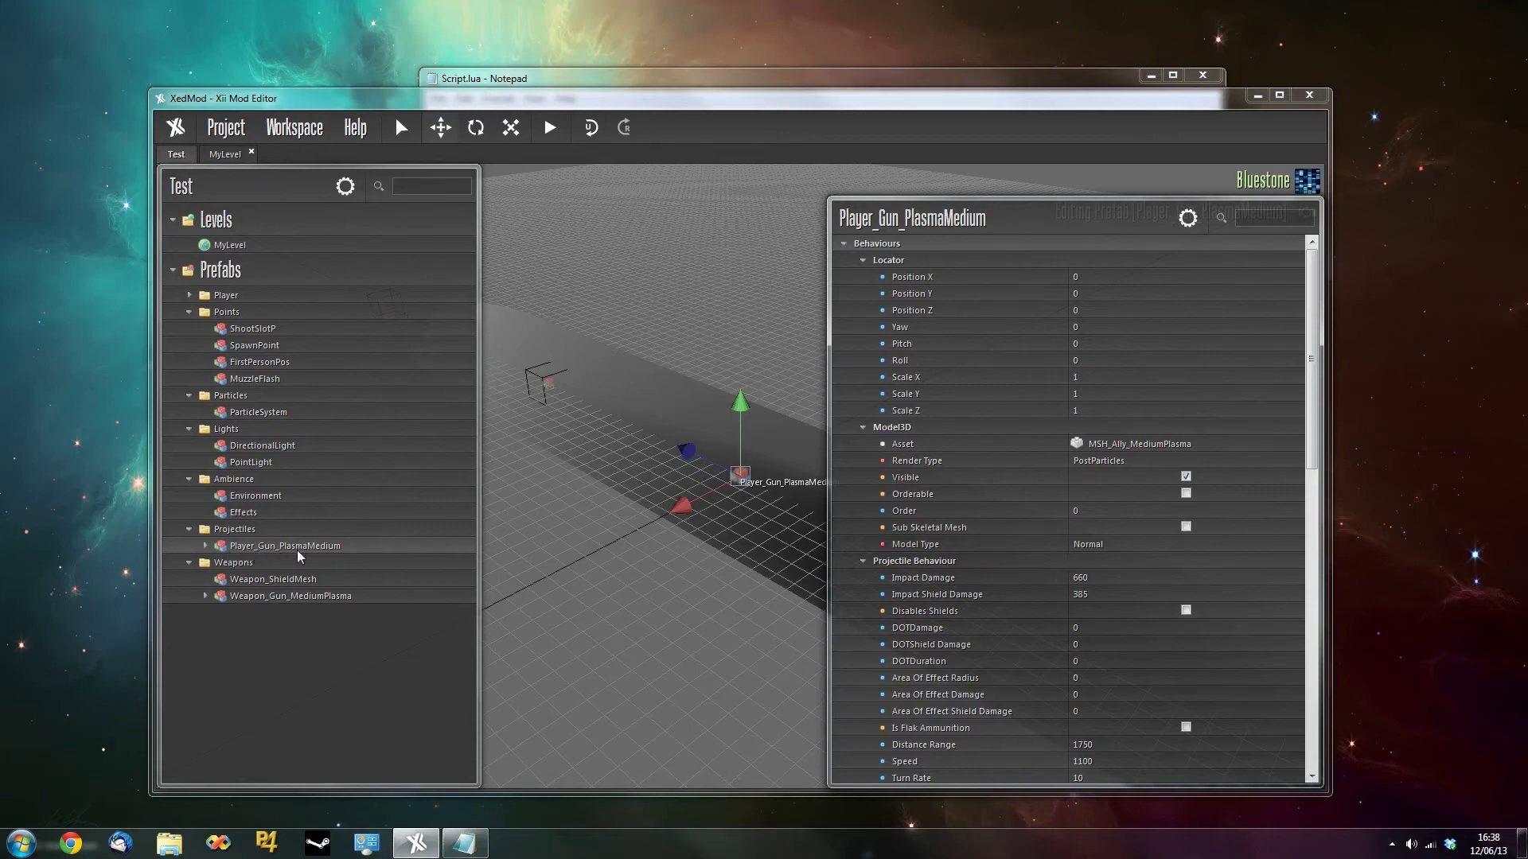
middle_drag(700, 667, 744, 592)
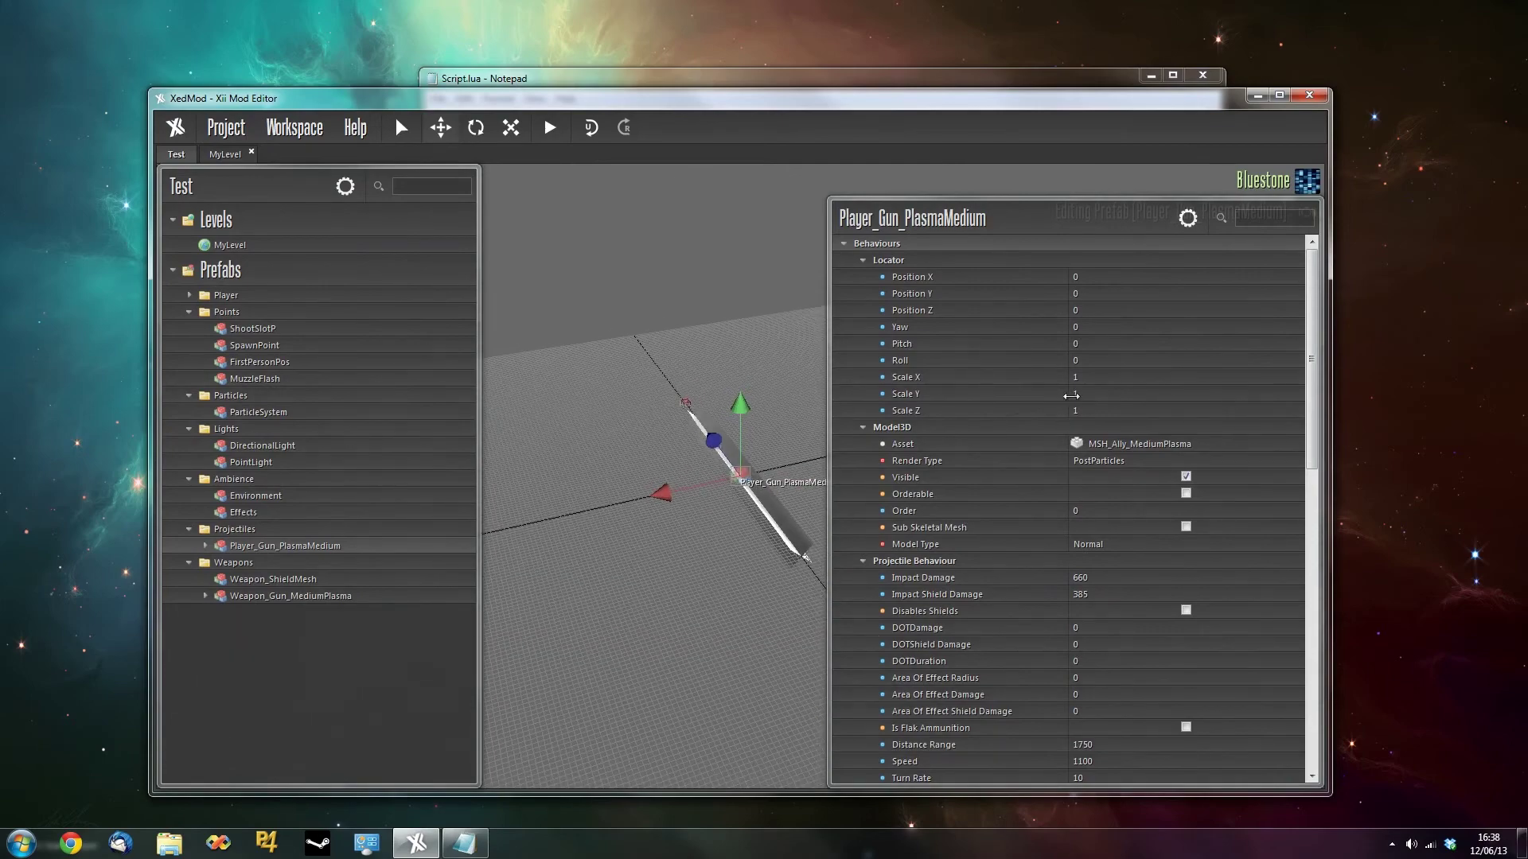
drag(832, 446, 964, 450)
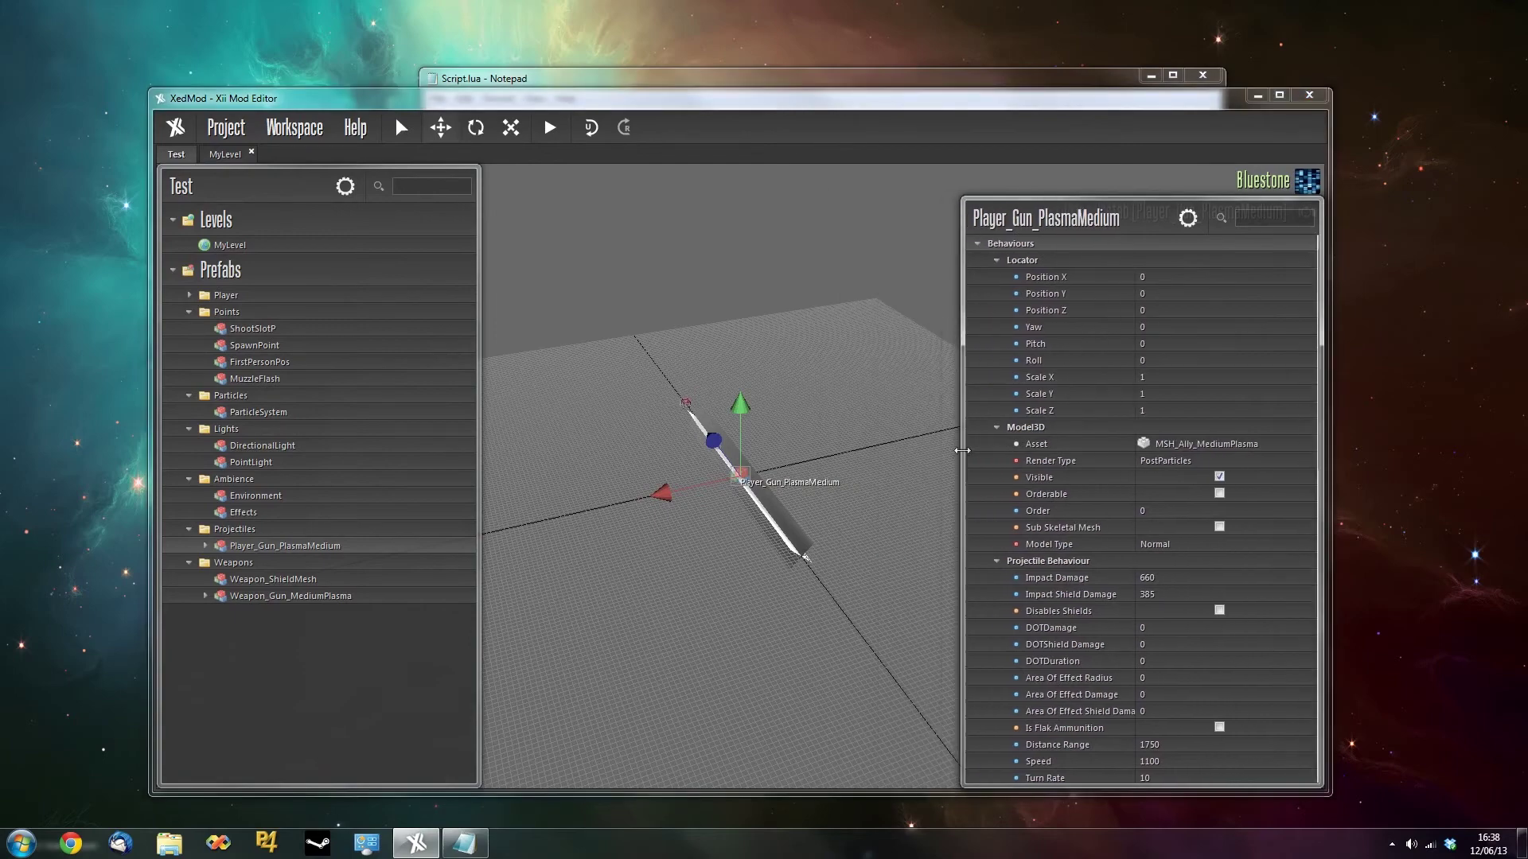
middle_drag(780, 619, 849, 657)
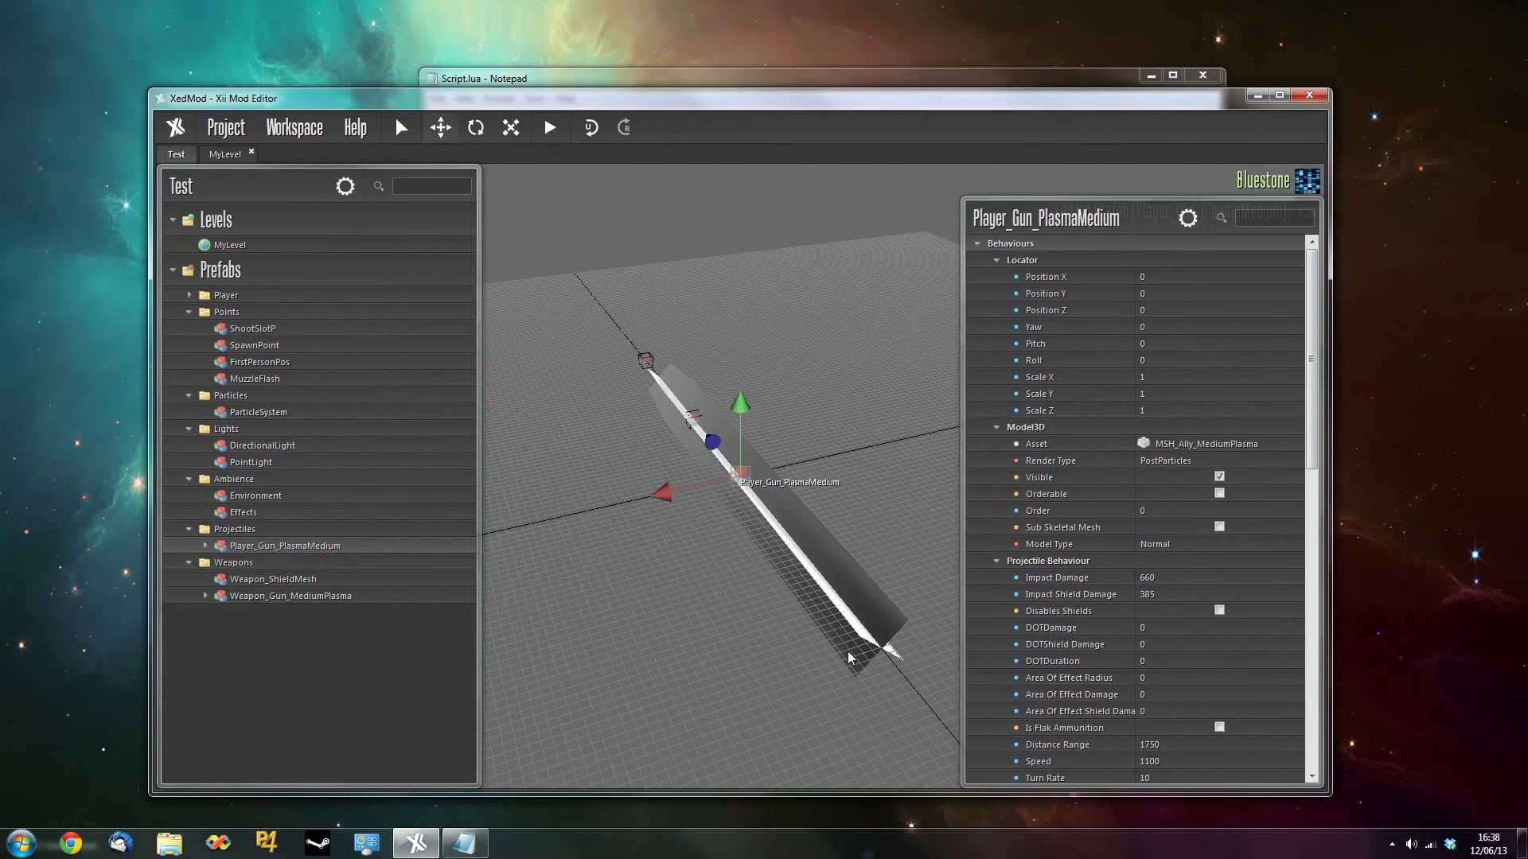
Attach the System Models Raider_Axe fighter as the projectile's model and launch a test run.
right_click(1182, 445)
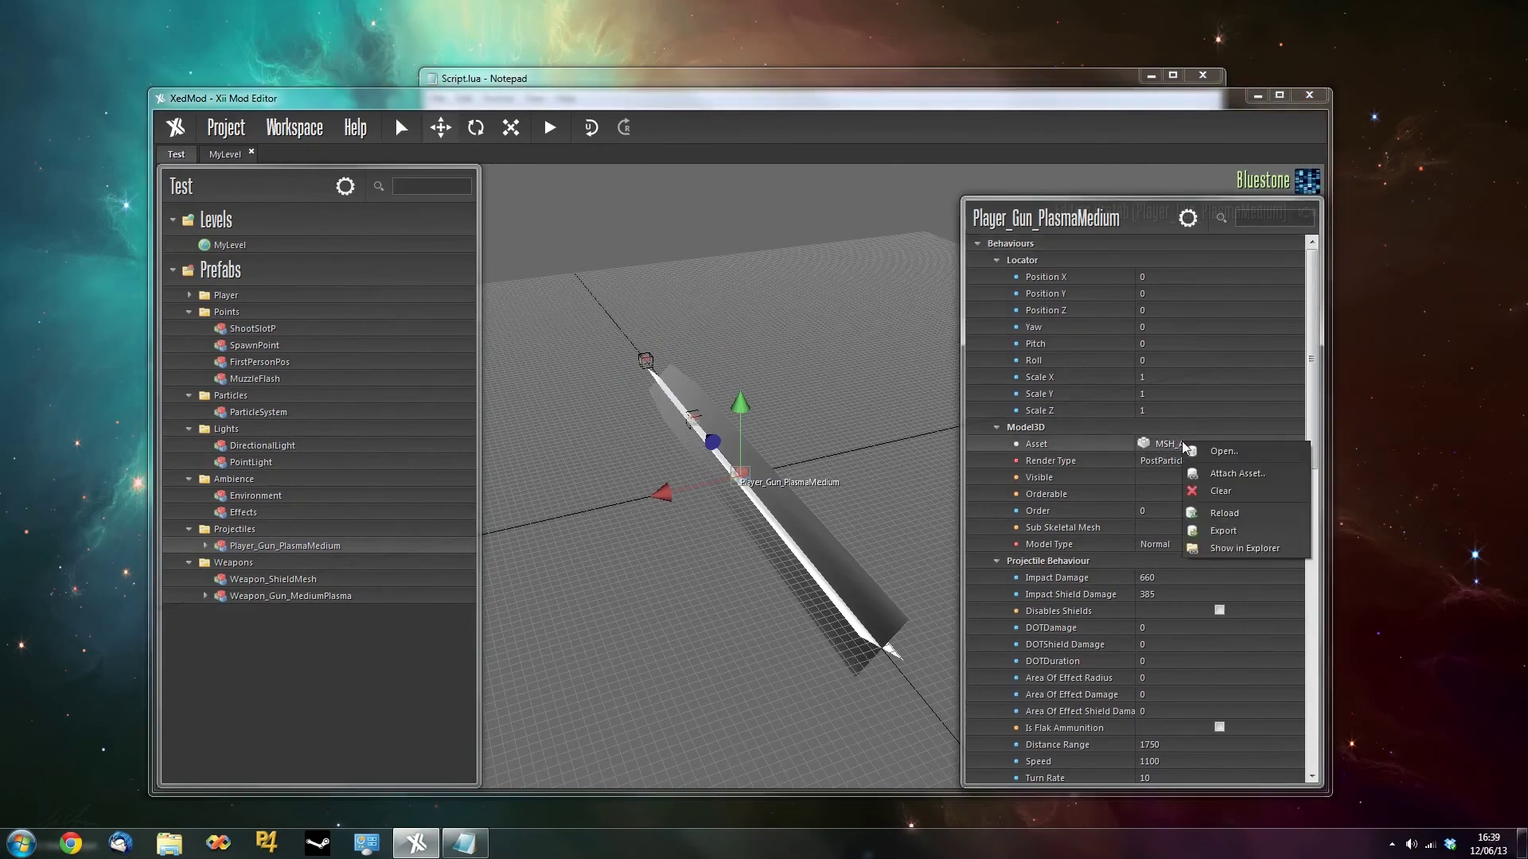
click(1234, 471)
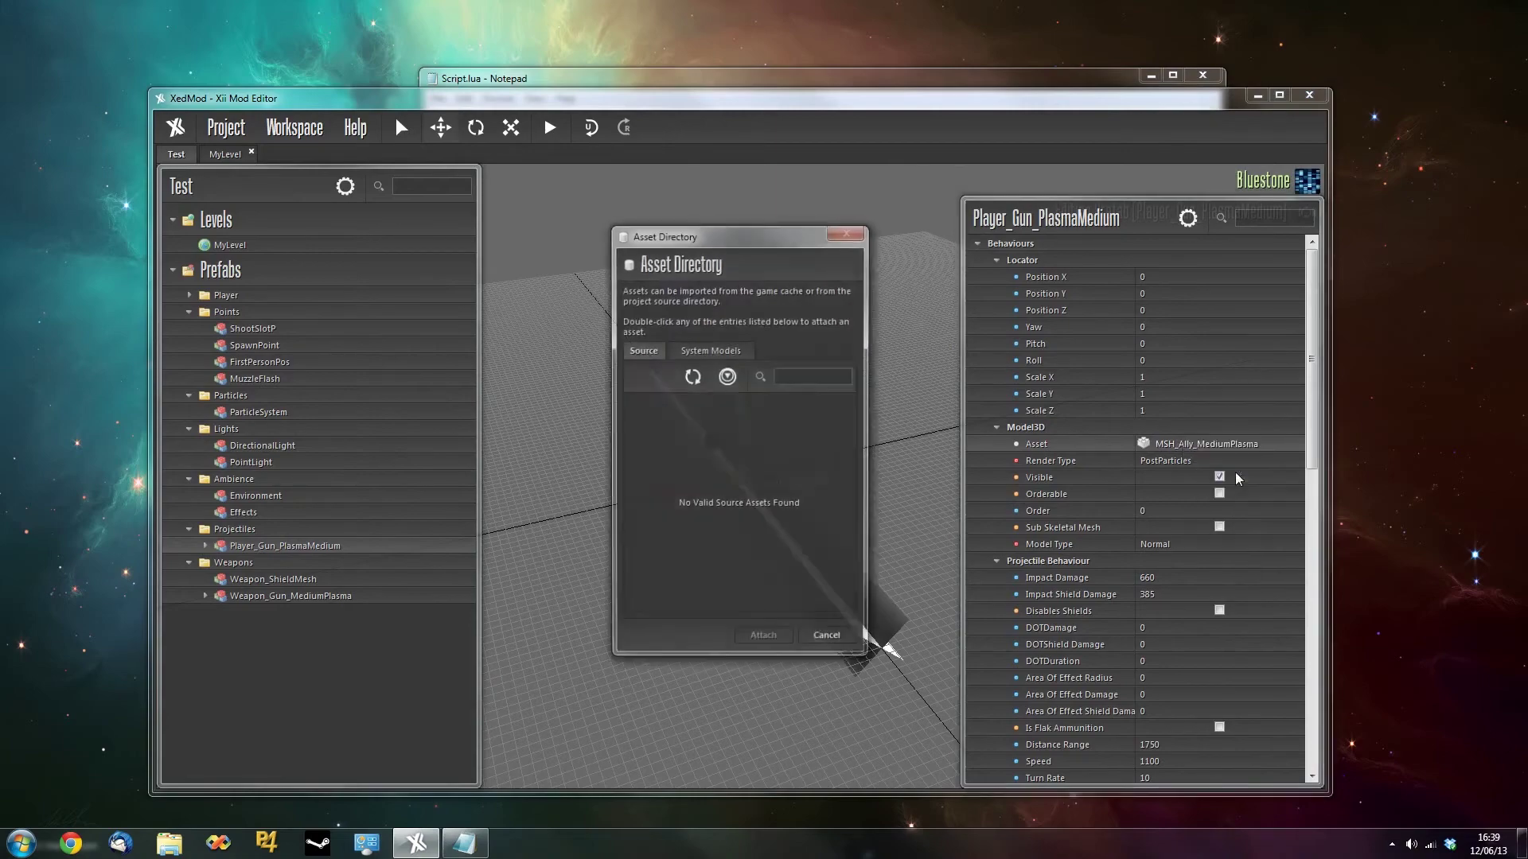
click(713, 351)
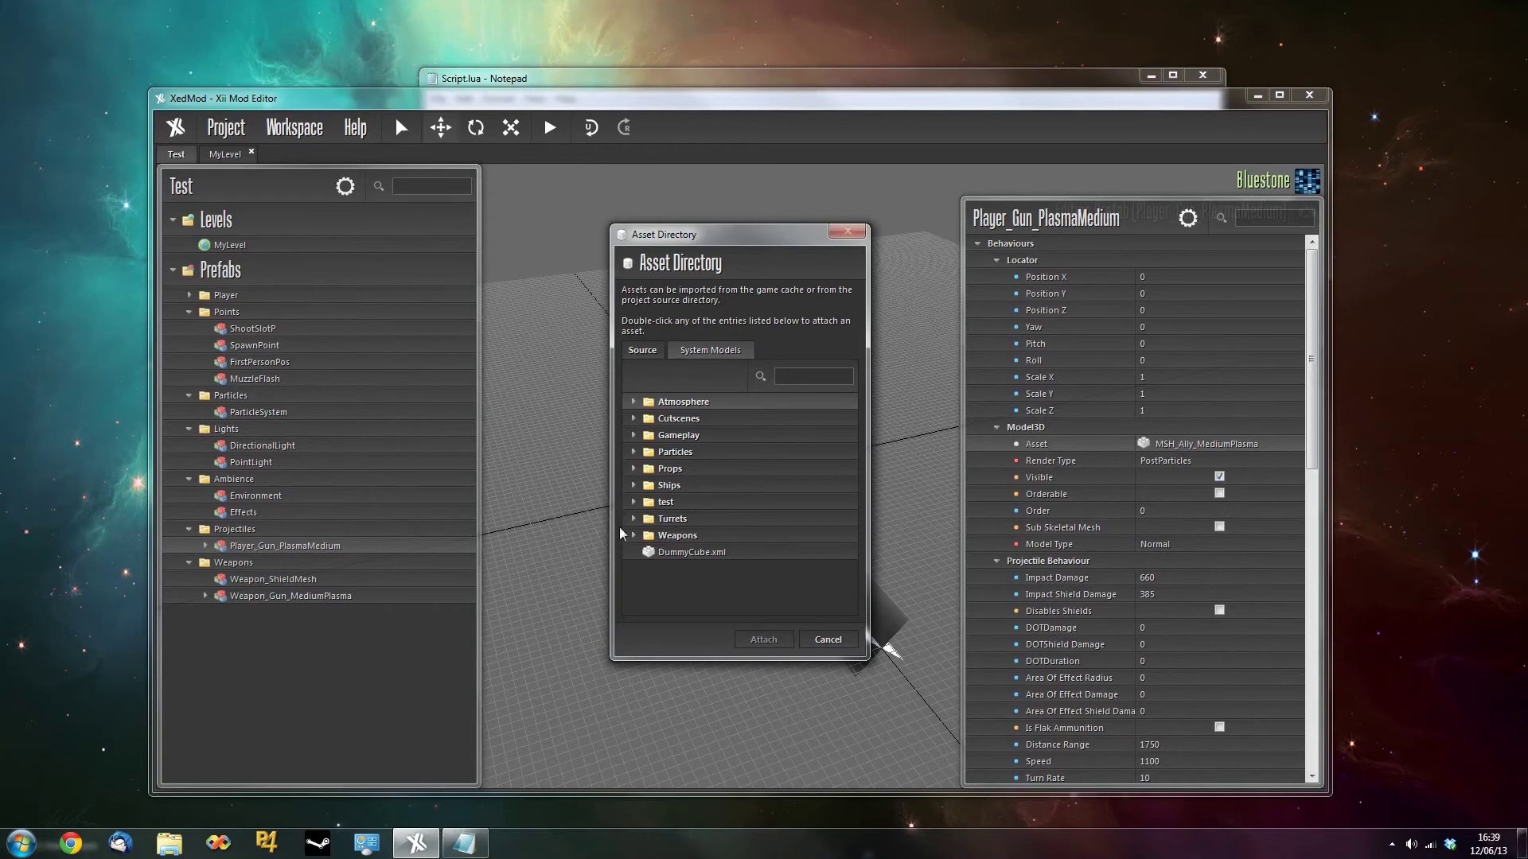
click(634, 484)
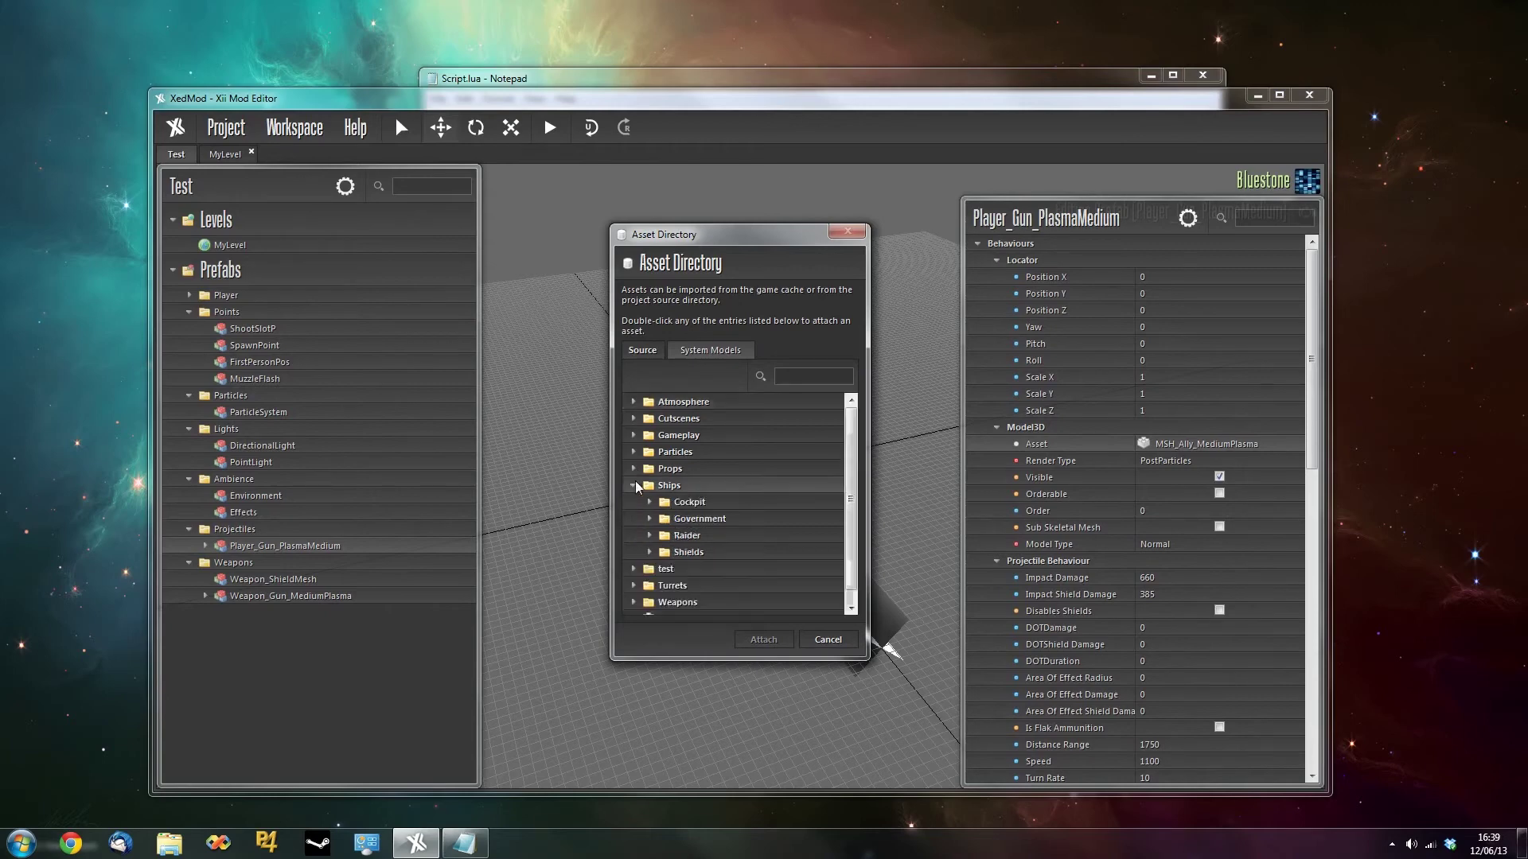
click(650, 535)
scroll(686, 517, down, 2)
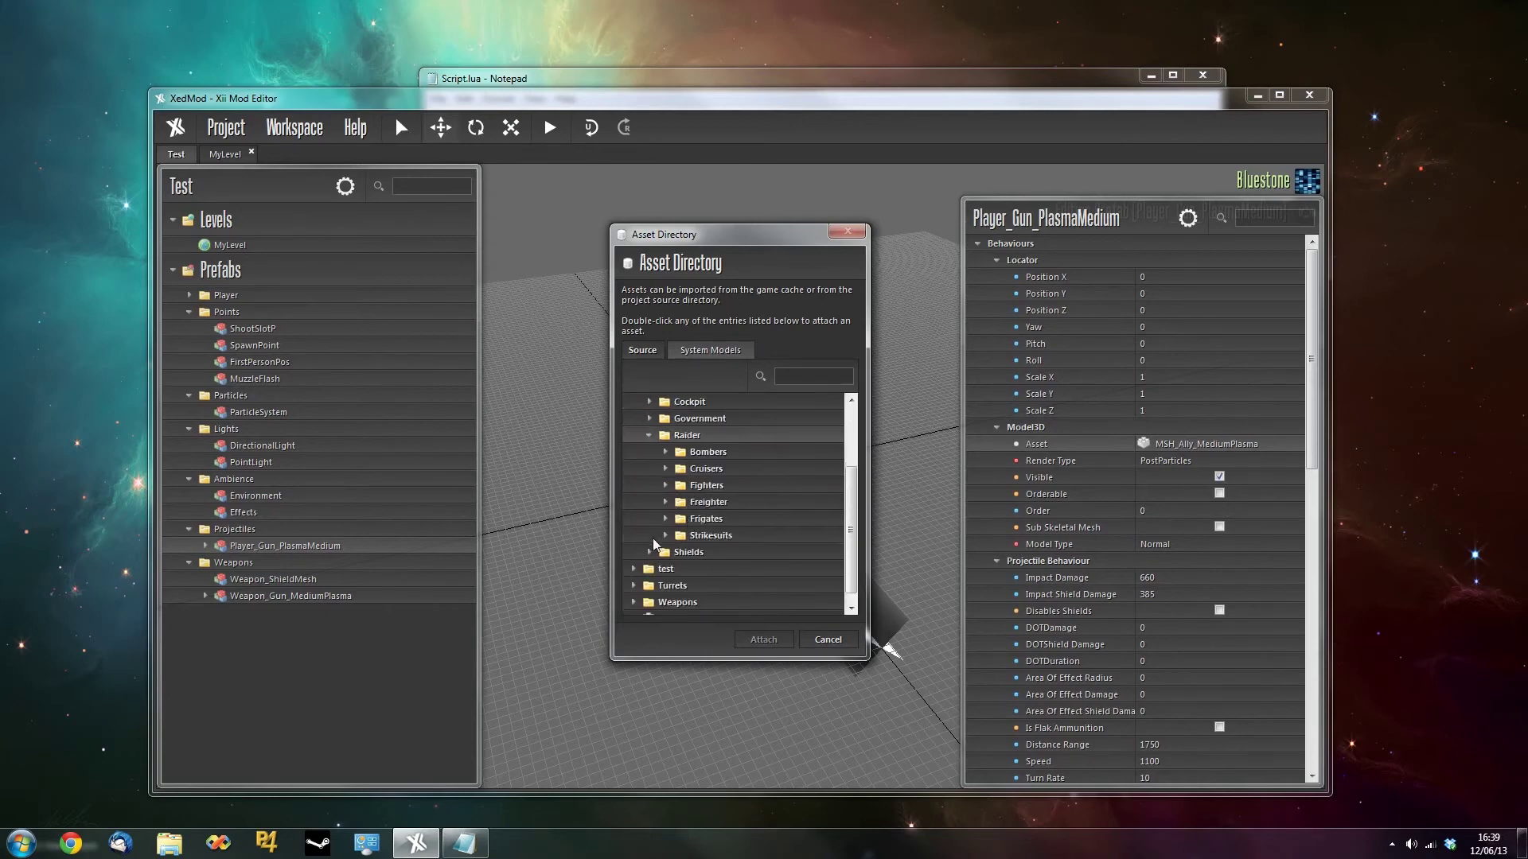
click(665, 486)
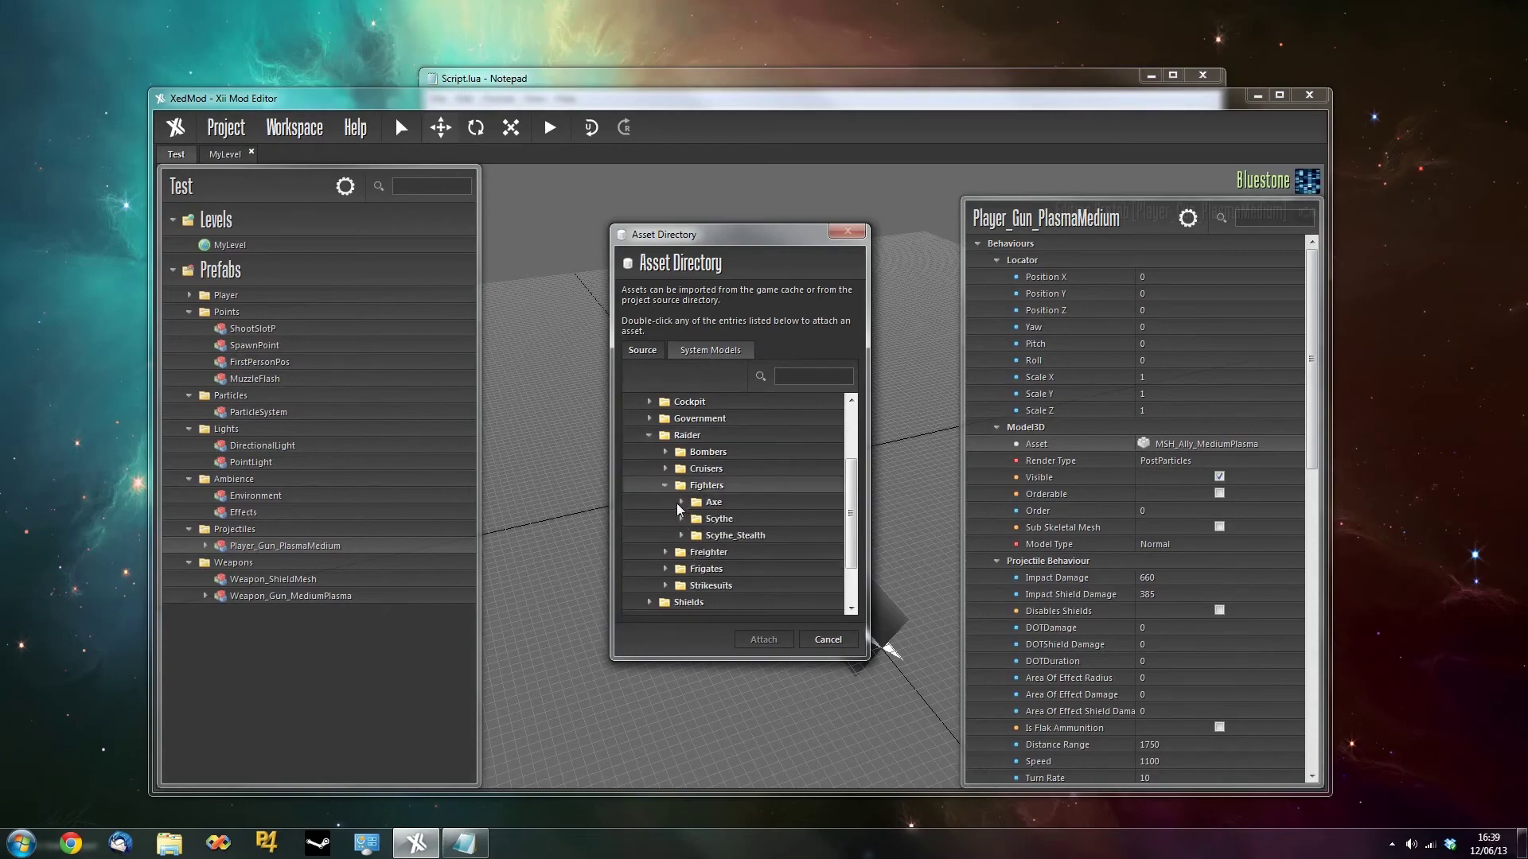
click(681, 503)
double_click(737, 539)
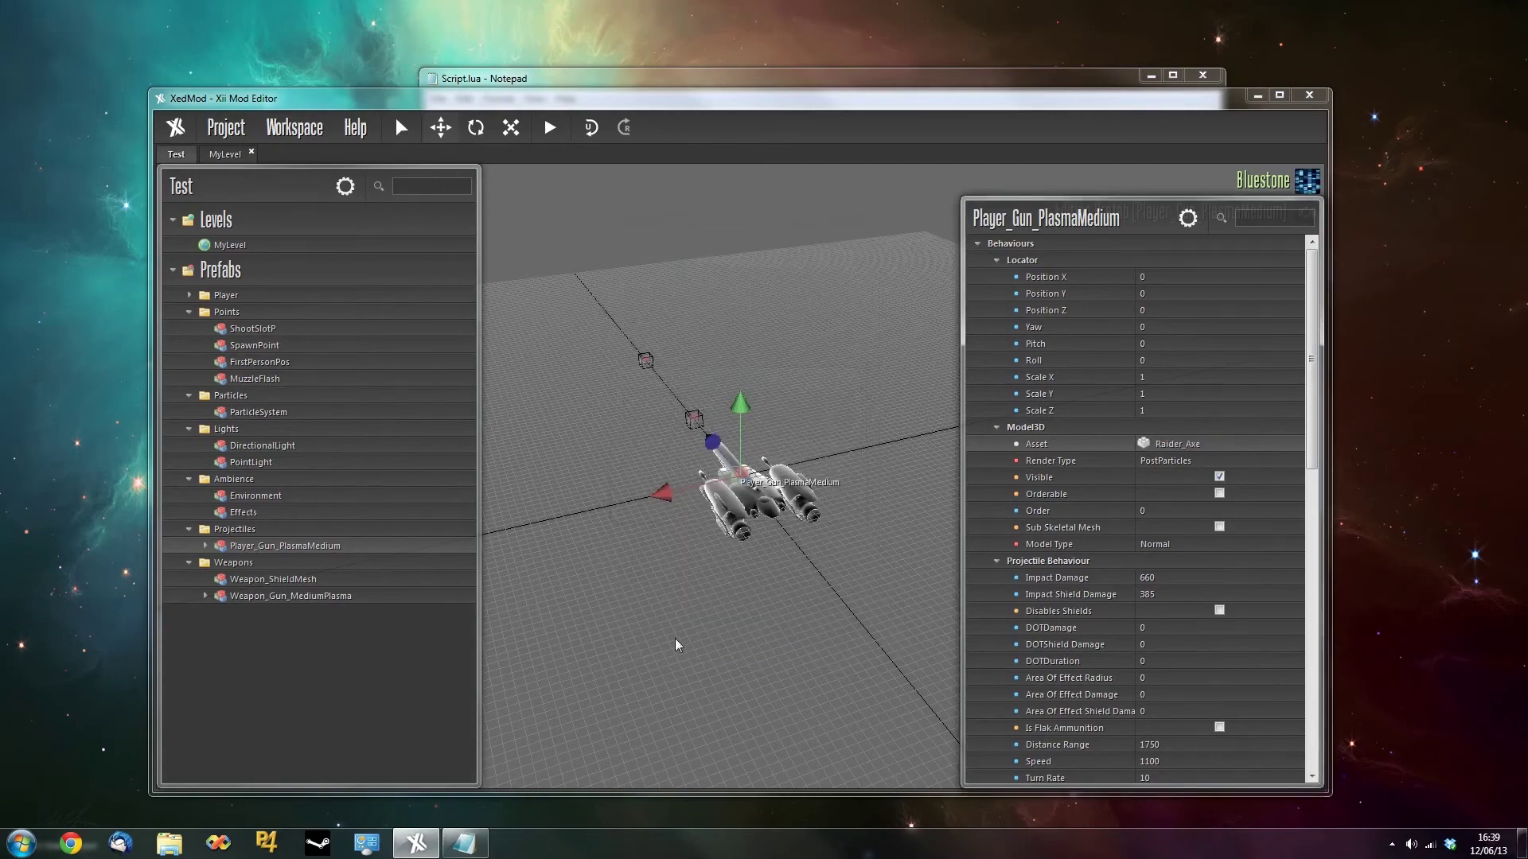
middle_drag(605, 646, 642, 676)
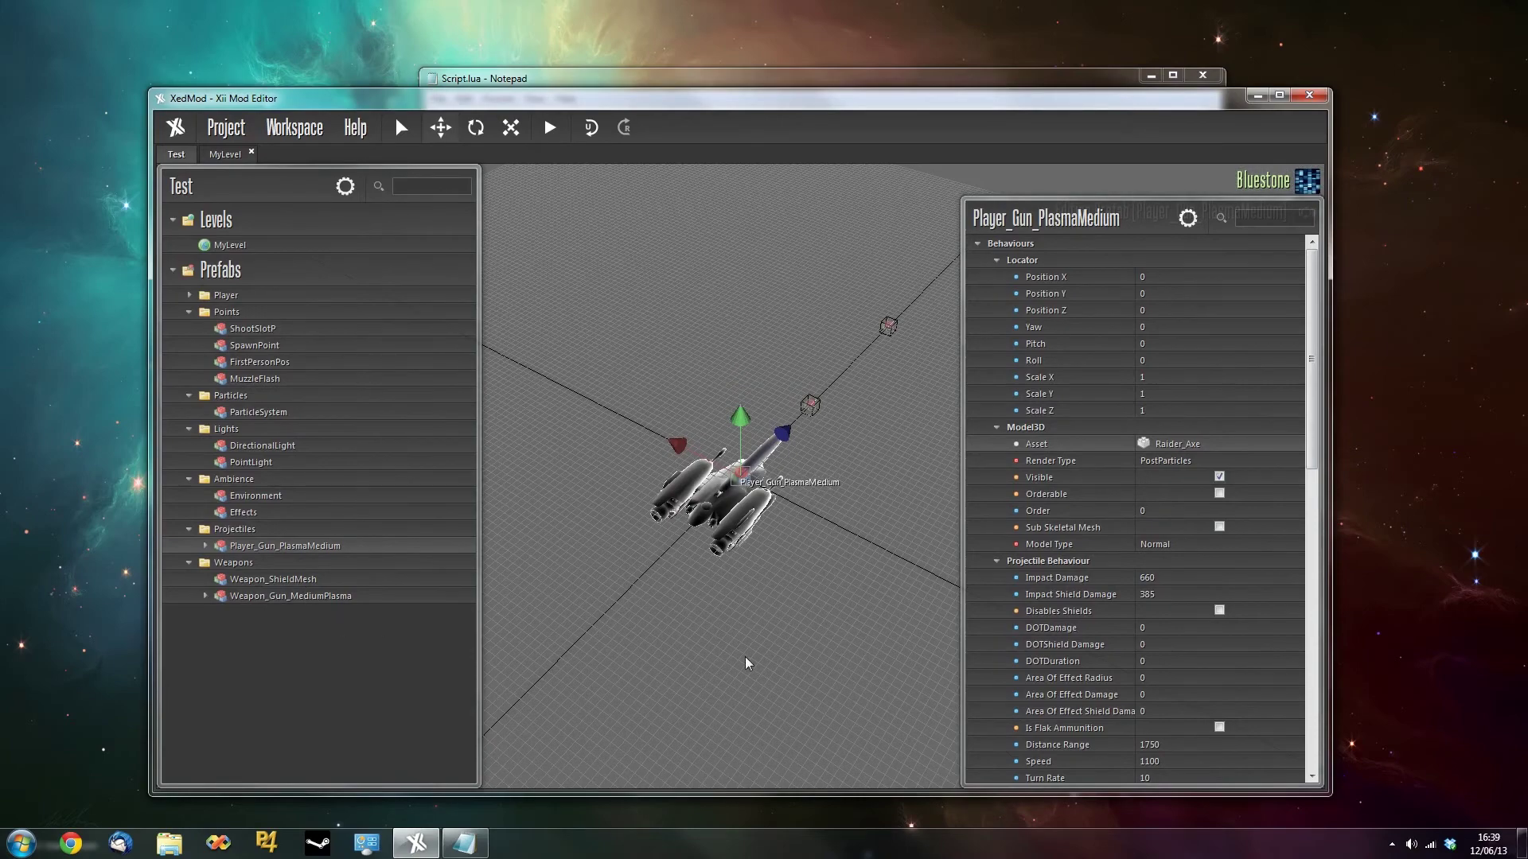
key(F5)
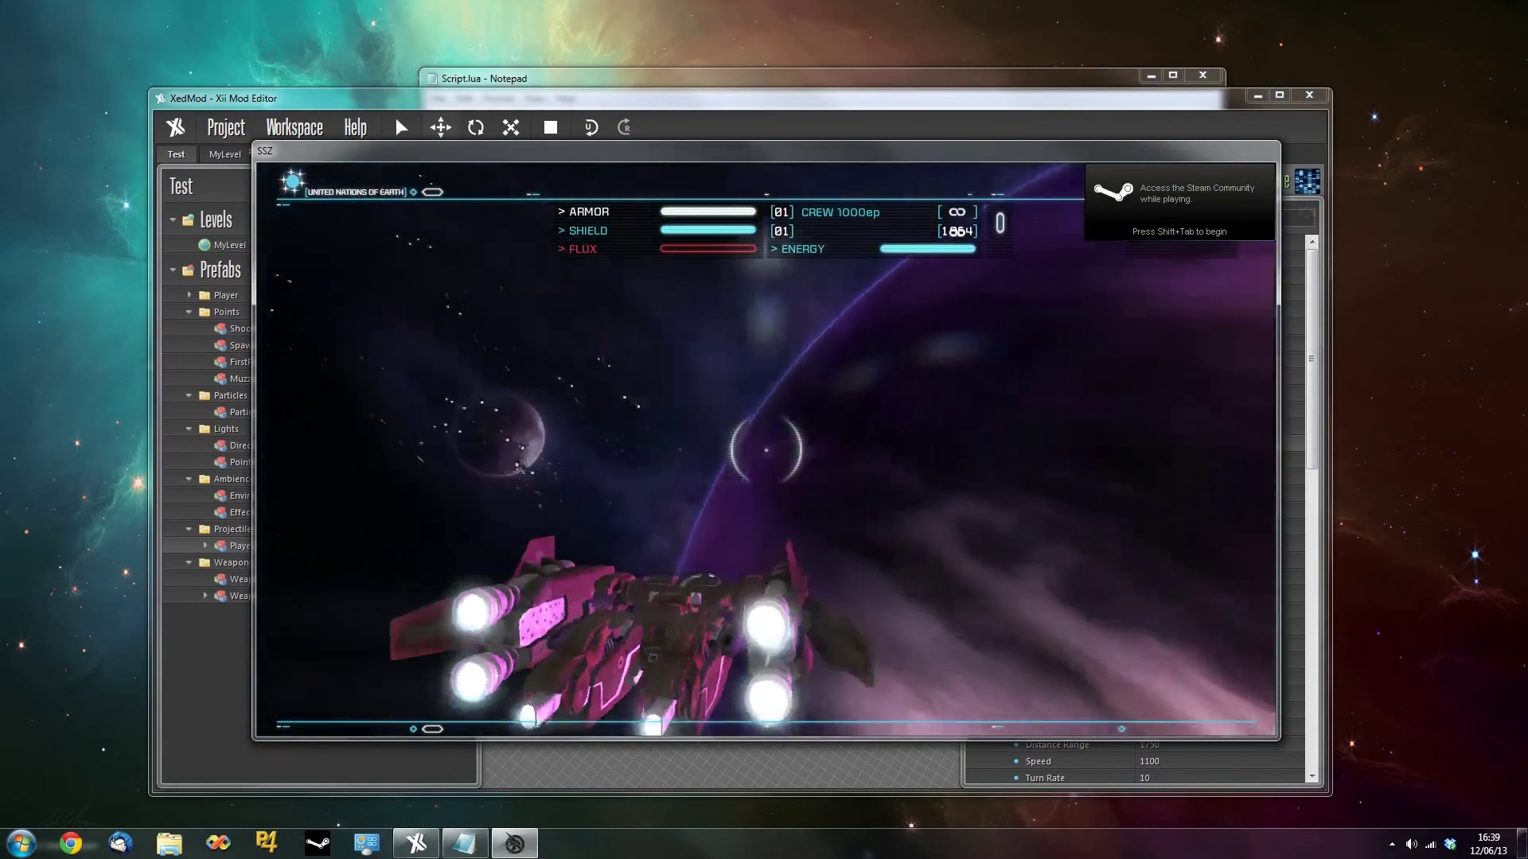
Fire two bursts of the ship-shaped projectile at the reticle, then stop the test.
click(766, 451)
click(766, 451)
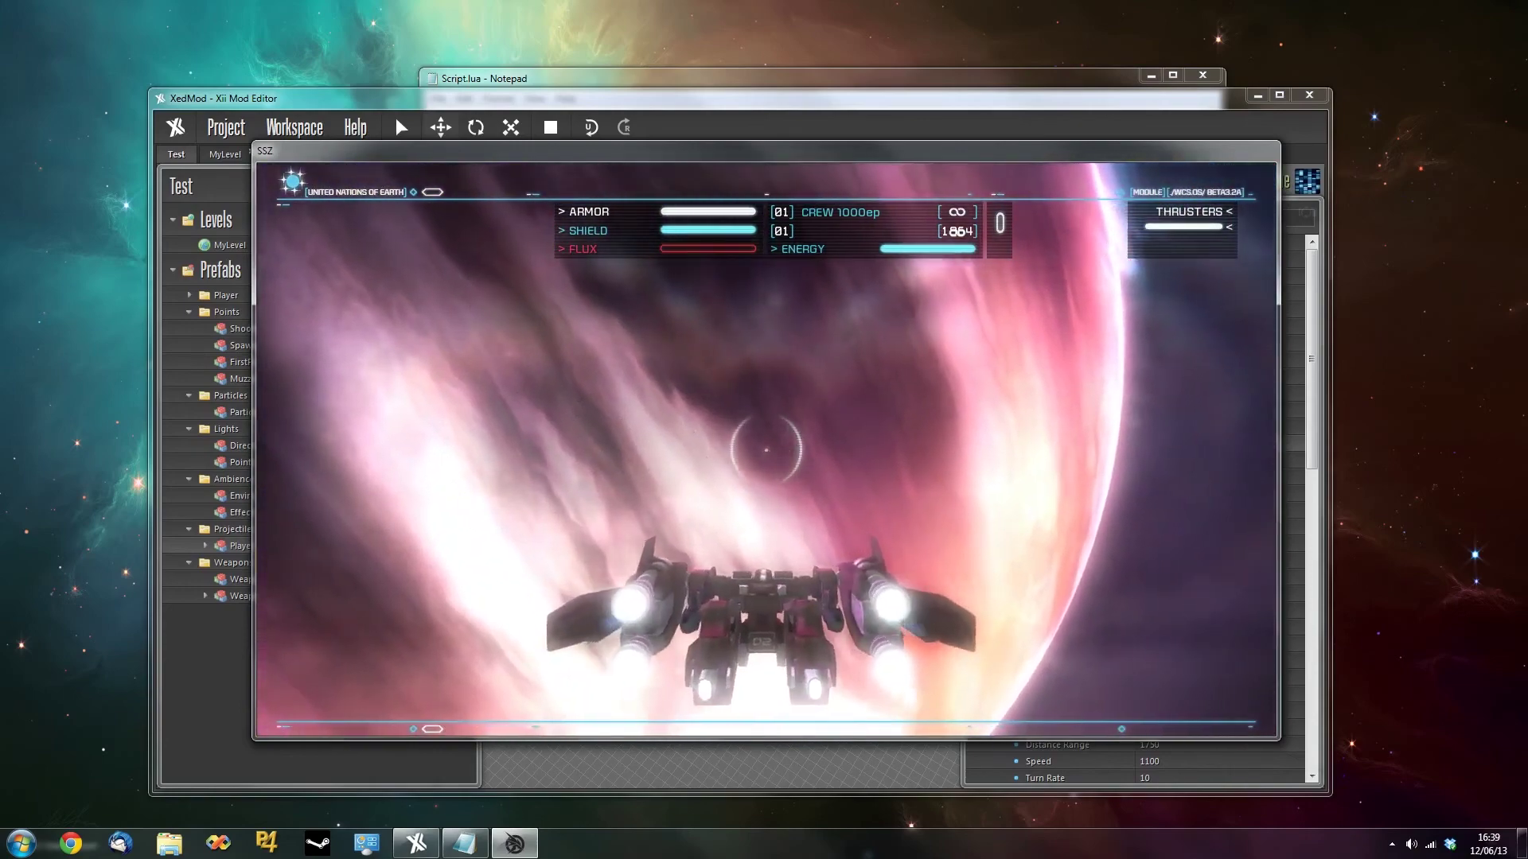
click(549, 127)
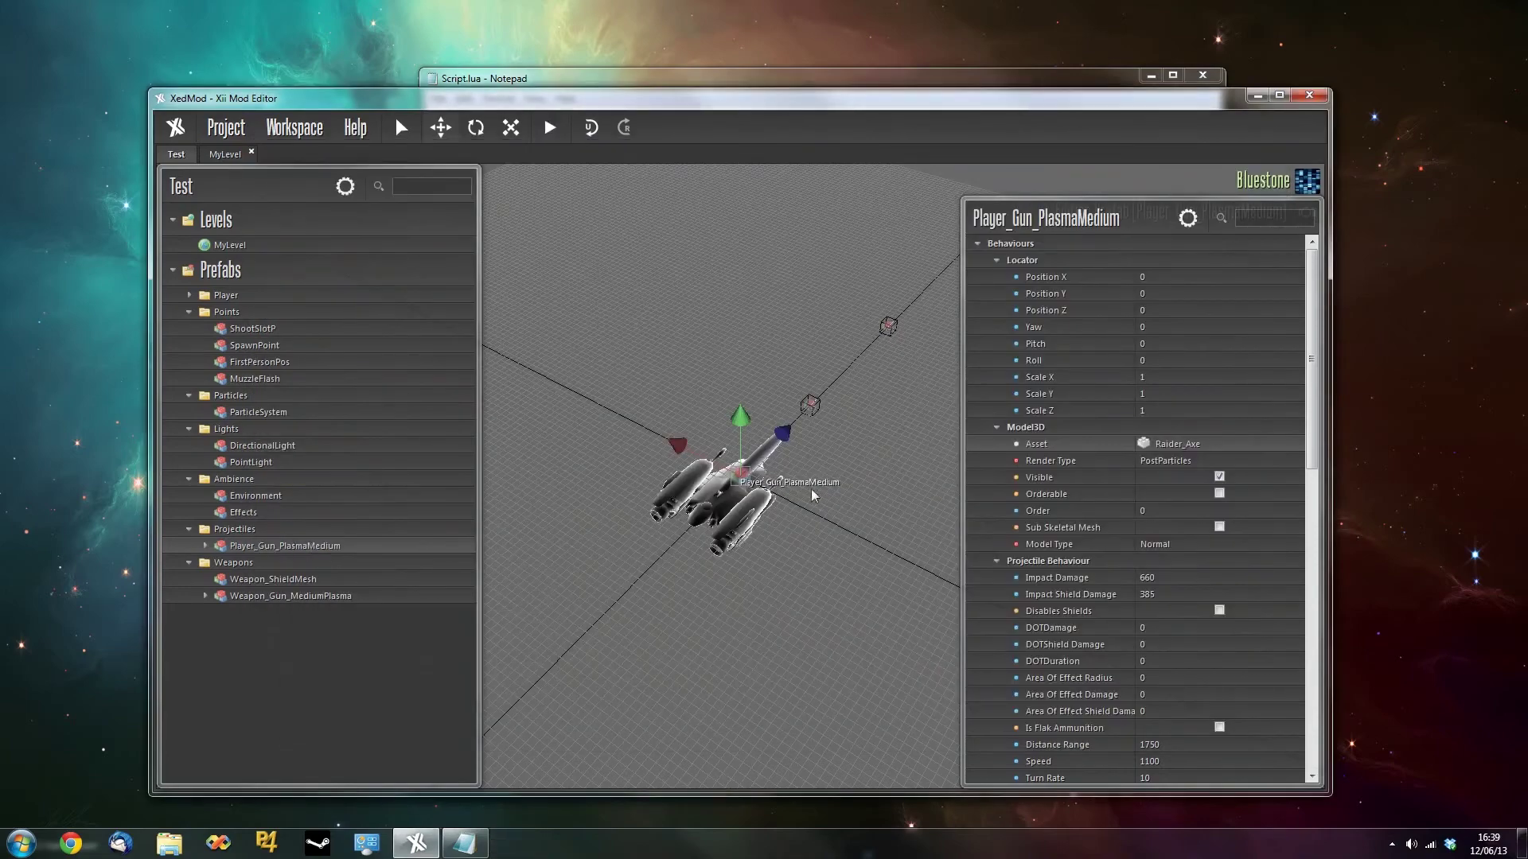
Change Player_Gun_PlasmaMedium's Impact Damage from 660 to 1000000 and review the remaining properties.
scroll(1103, 534, down, 3)
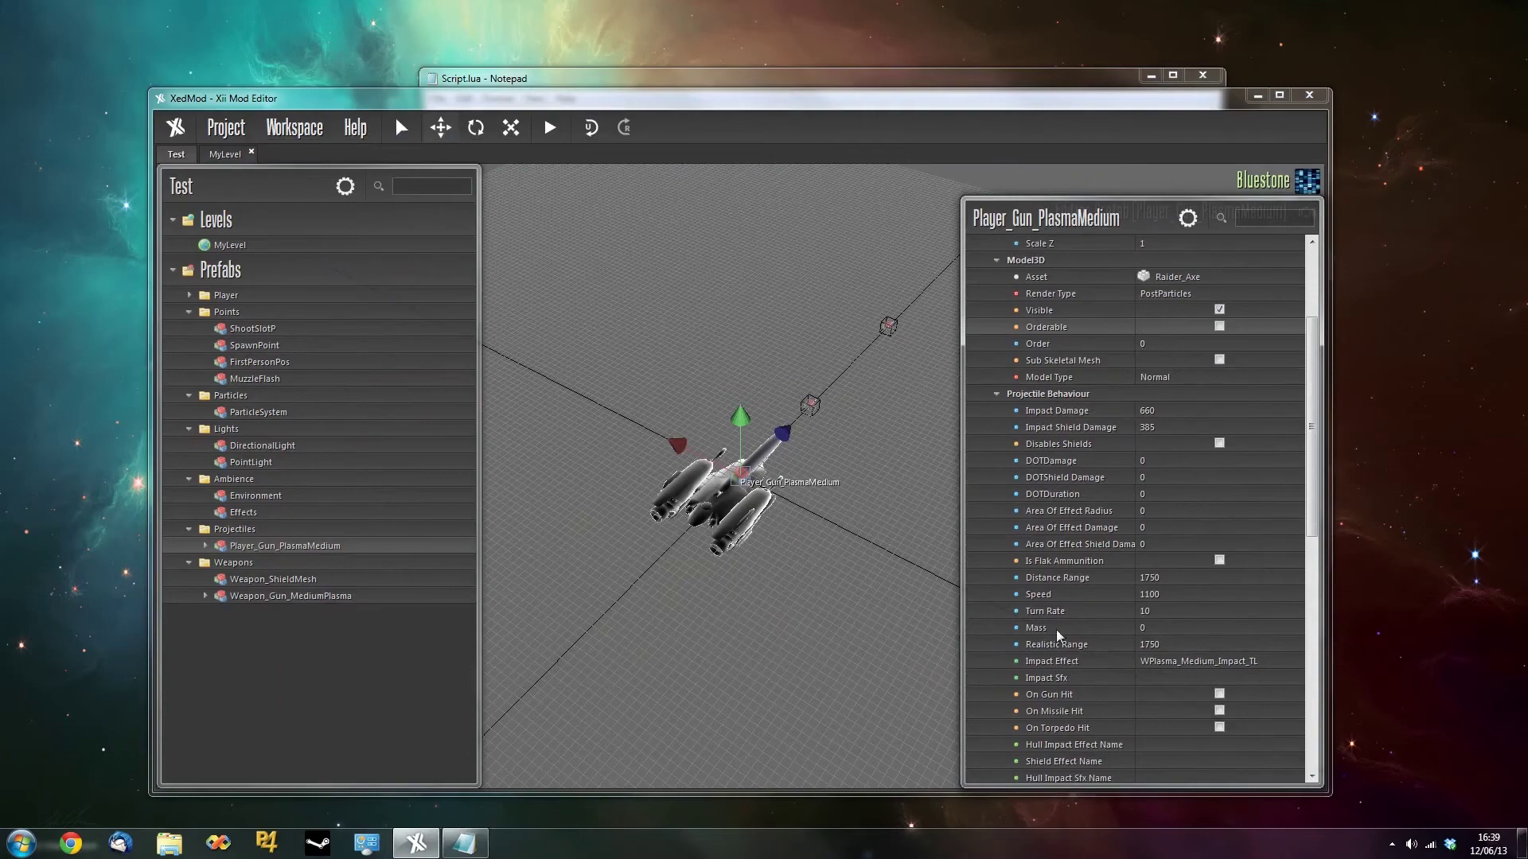
click(1180, 410)
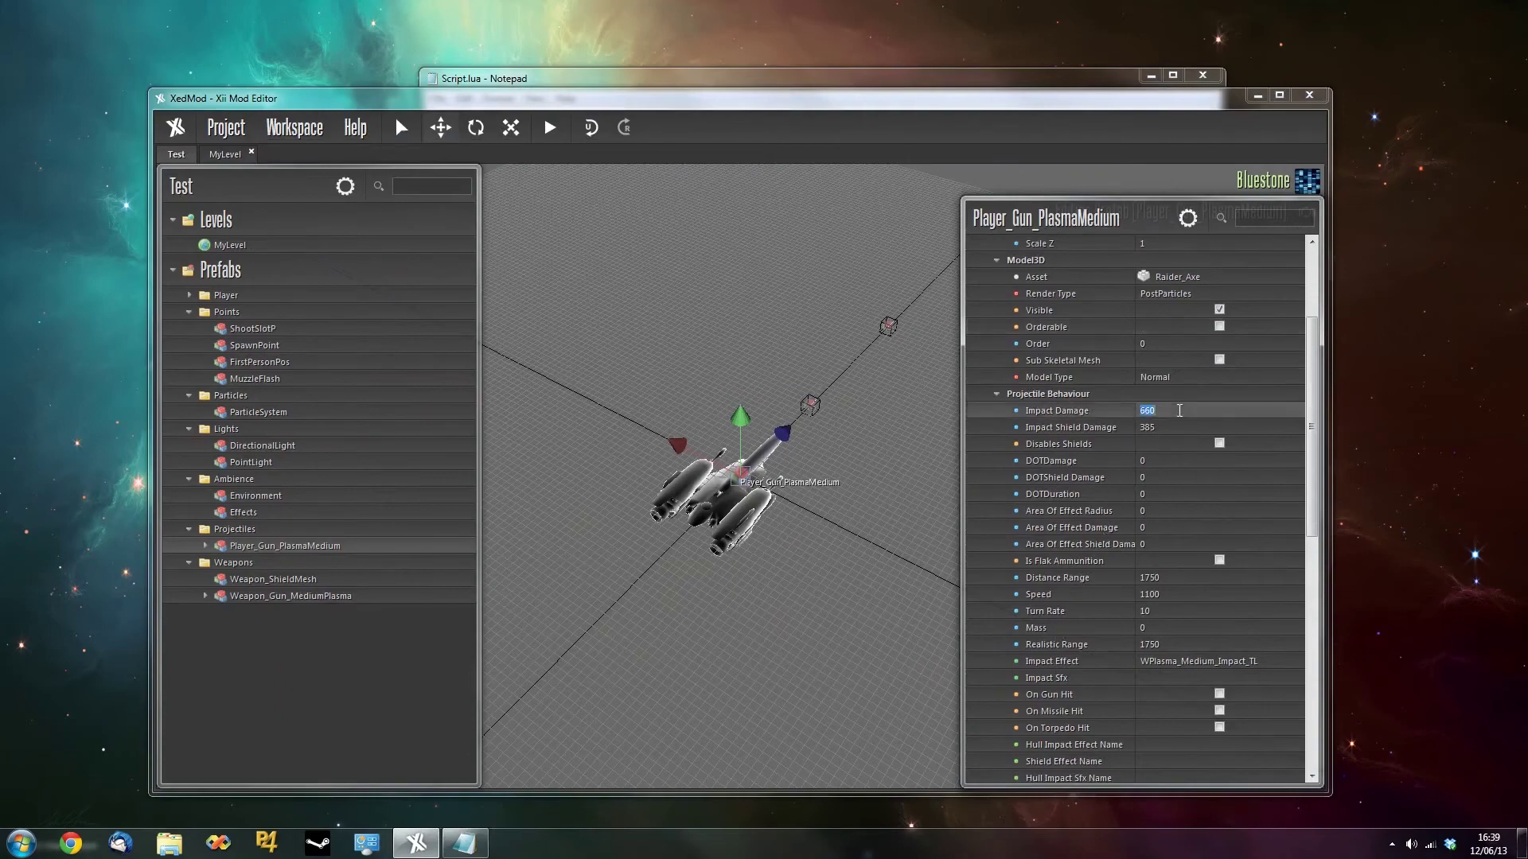
text(1000000)
key(Return)
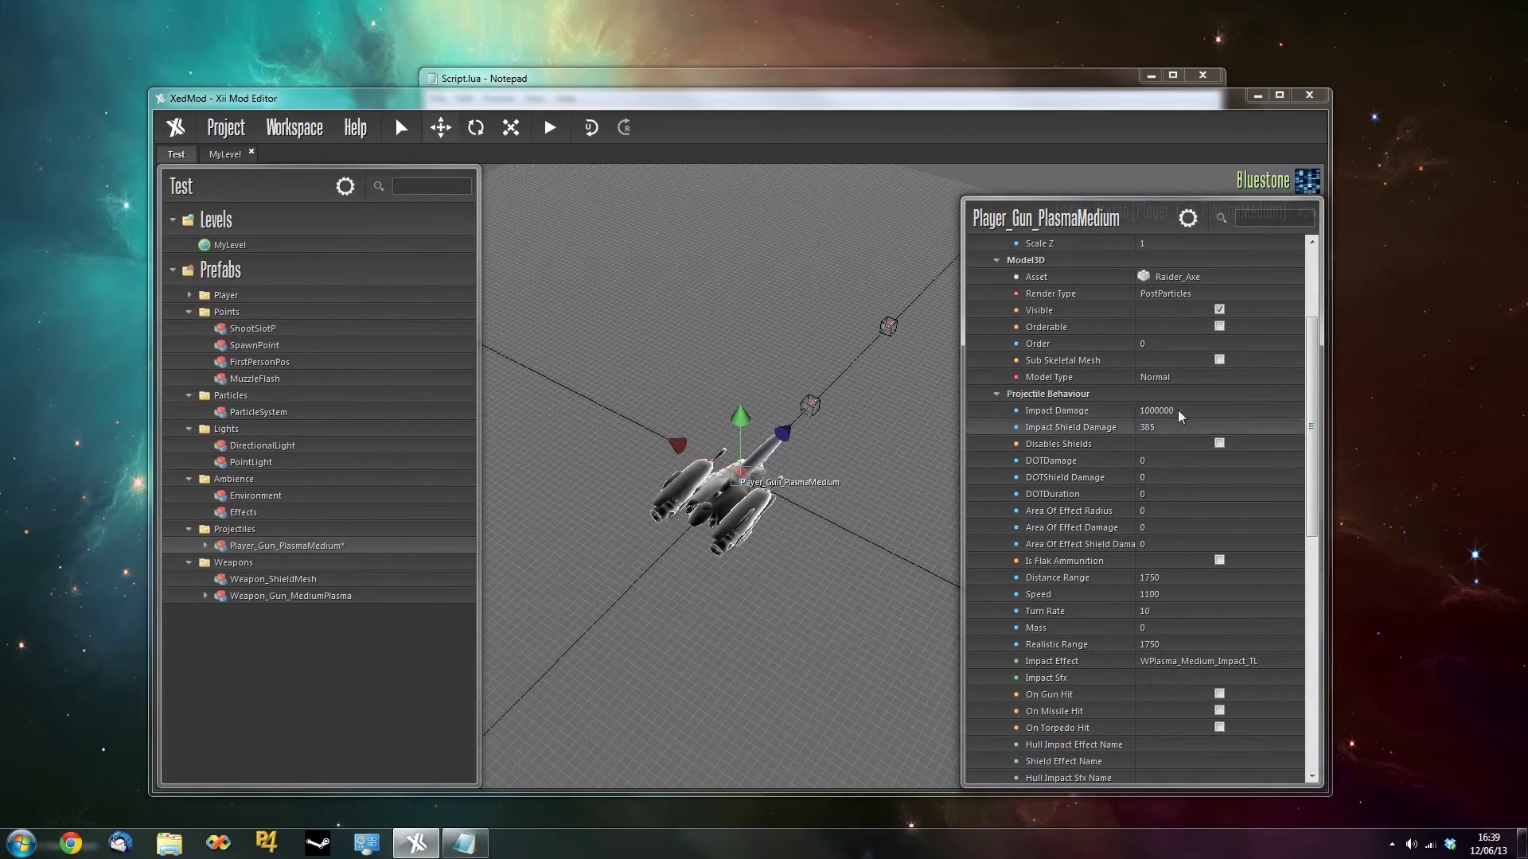
scroll(1047, 590, down, 4)
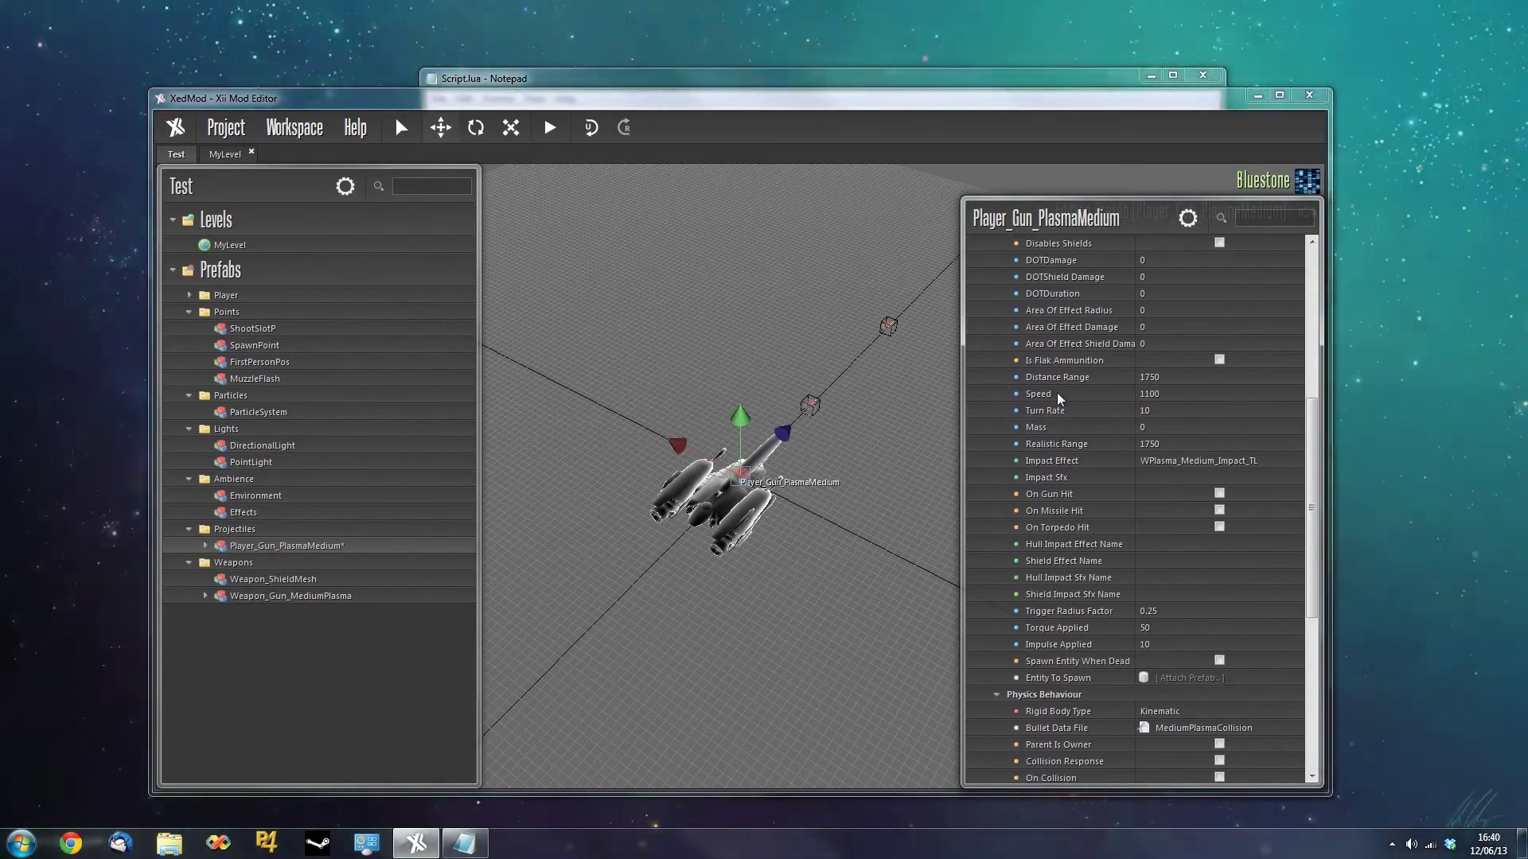
scroll(1062, 598, down, 3)
scroll(1058, 617, up, 3)
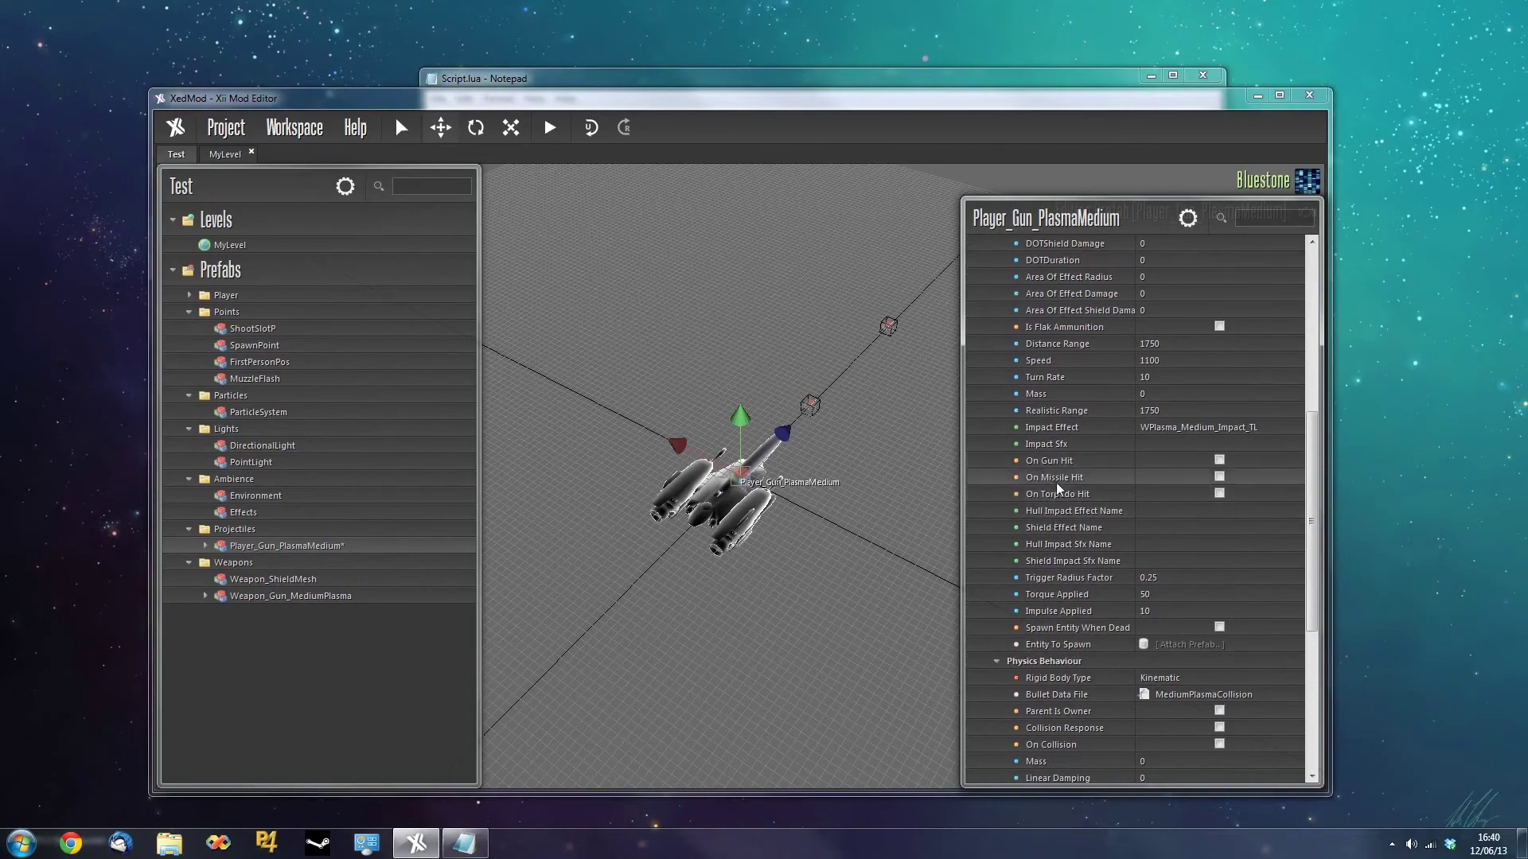
scroll(1079, 571, down, 4)
scroll(1071, 624, down, 3)
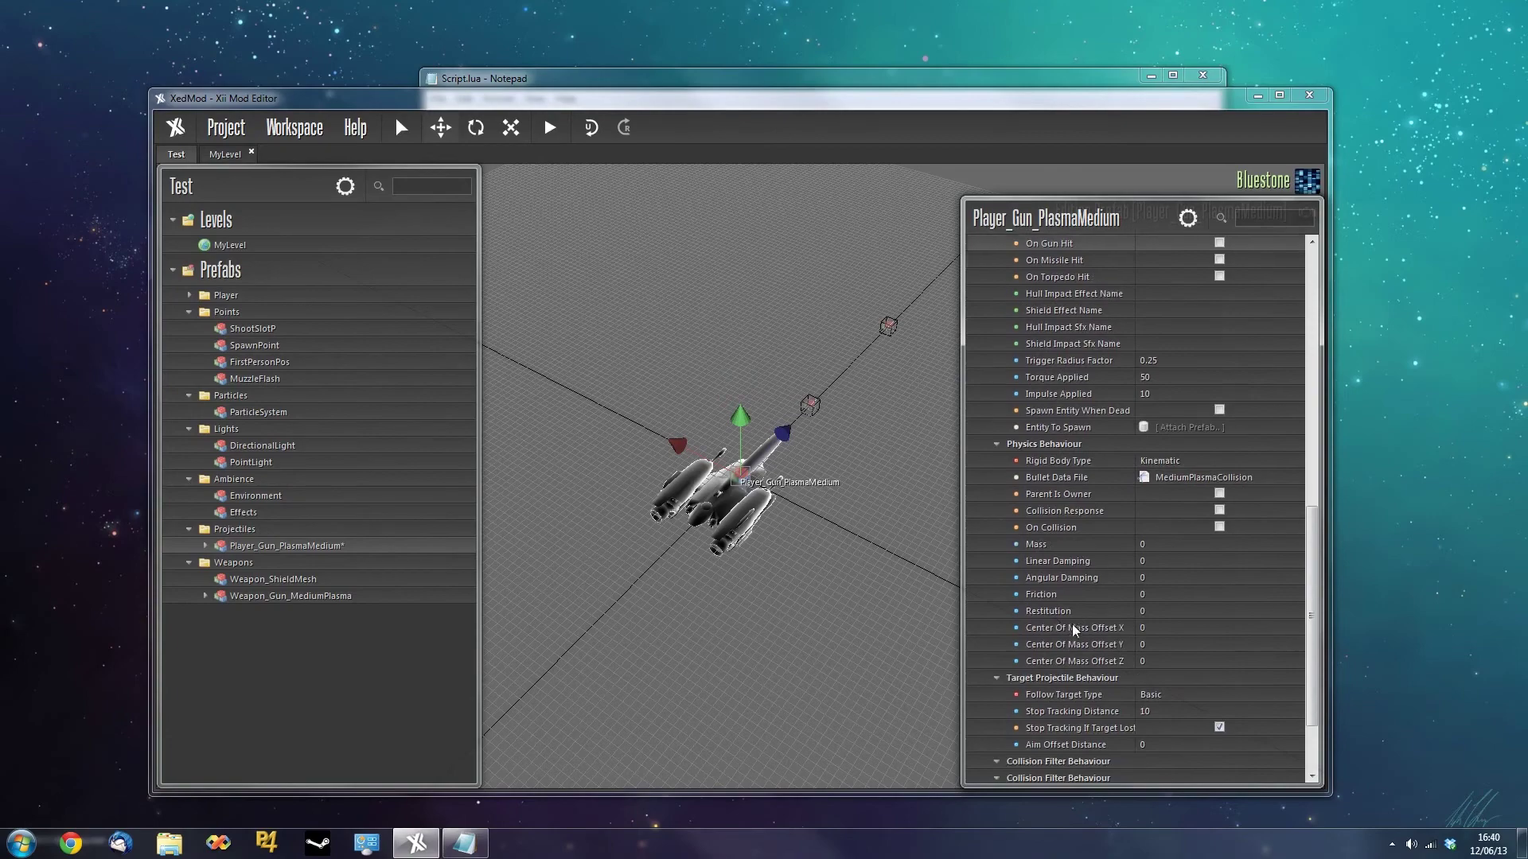
scroll(1066, 640, up, 8)
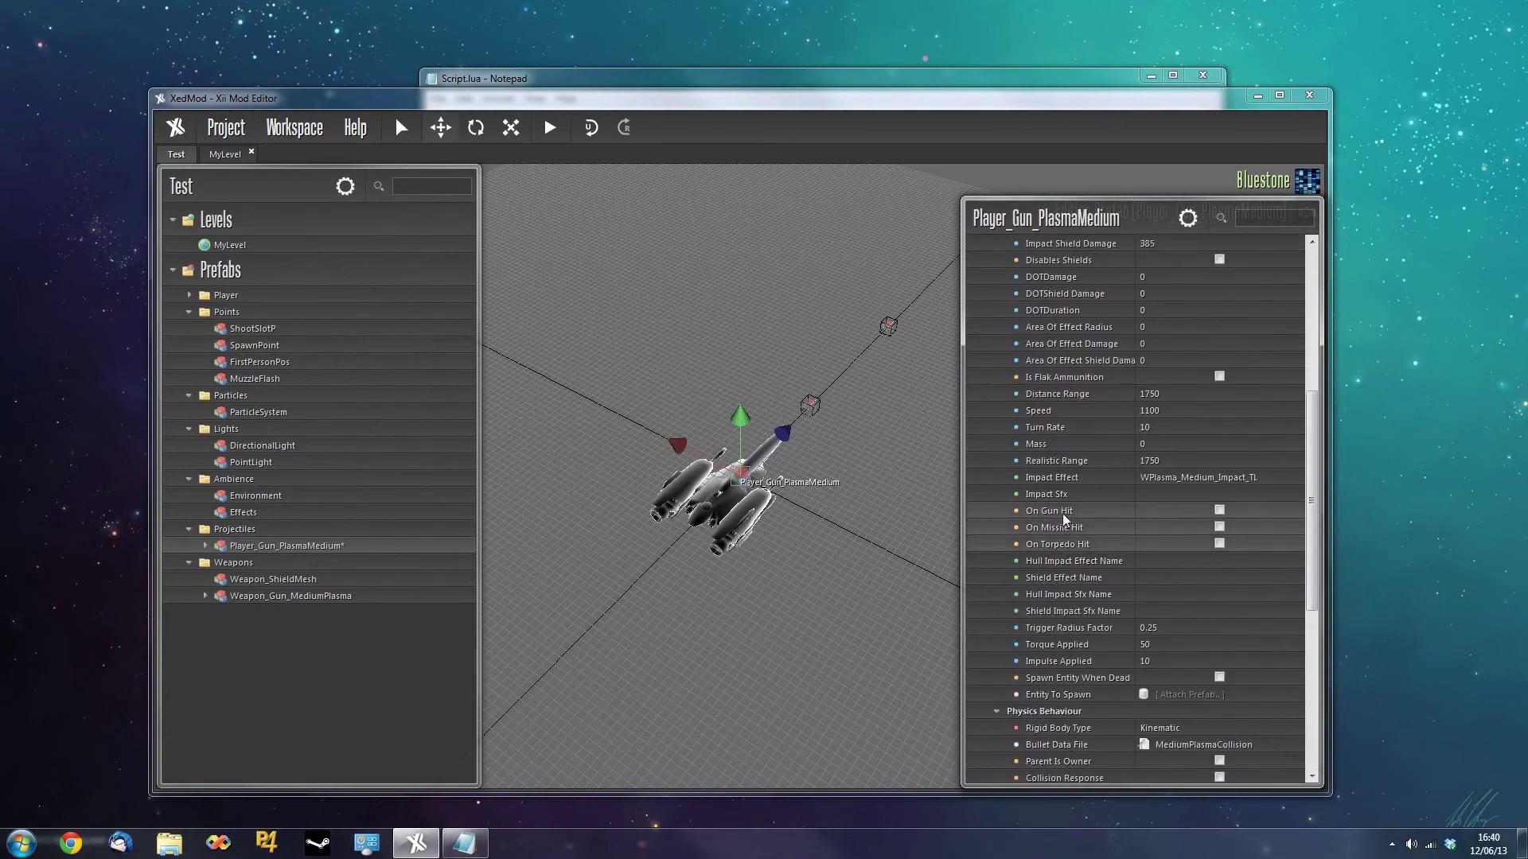
scroll(1049, 555, up, 4)
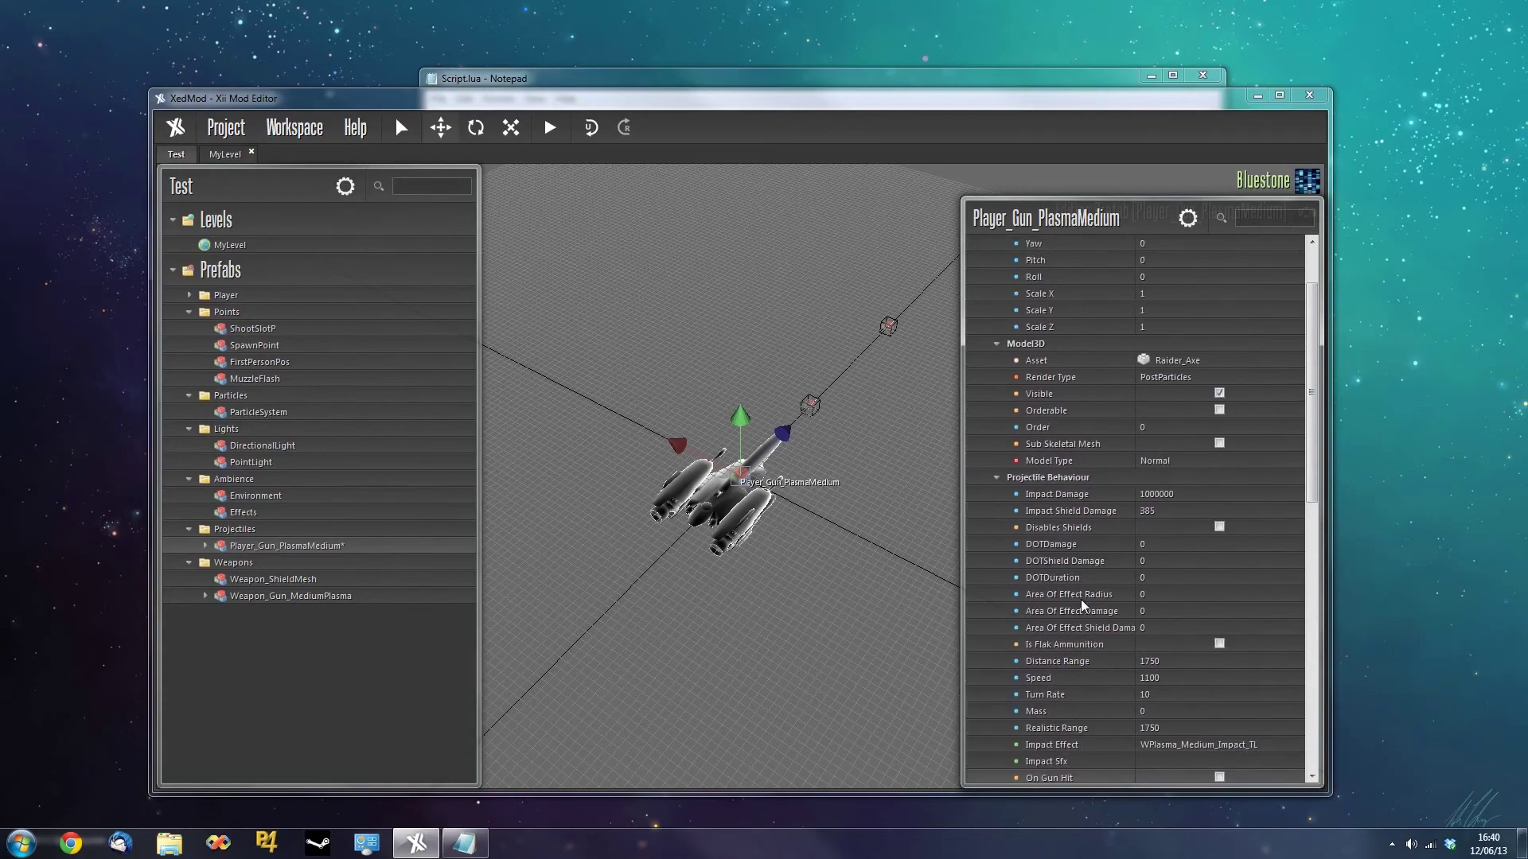
scroll(1080, 594, down, 3)
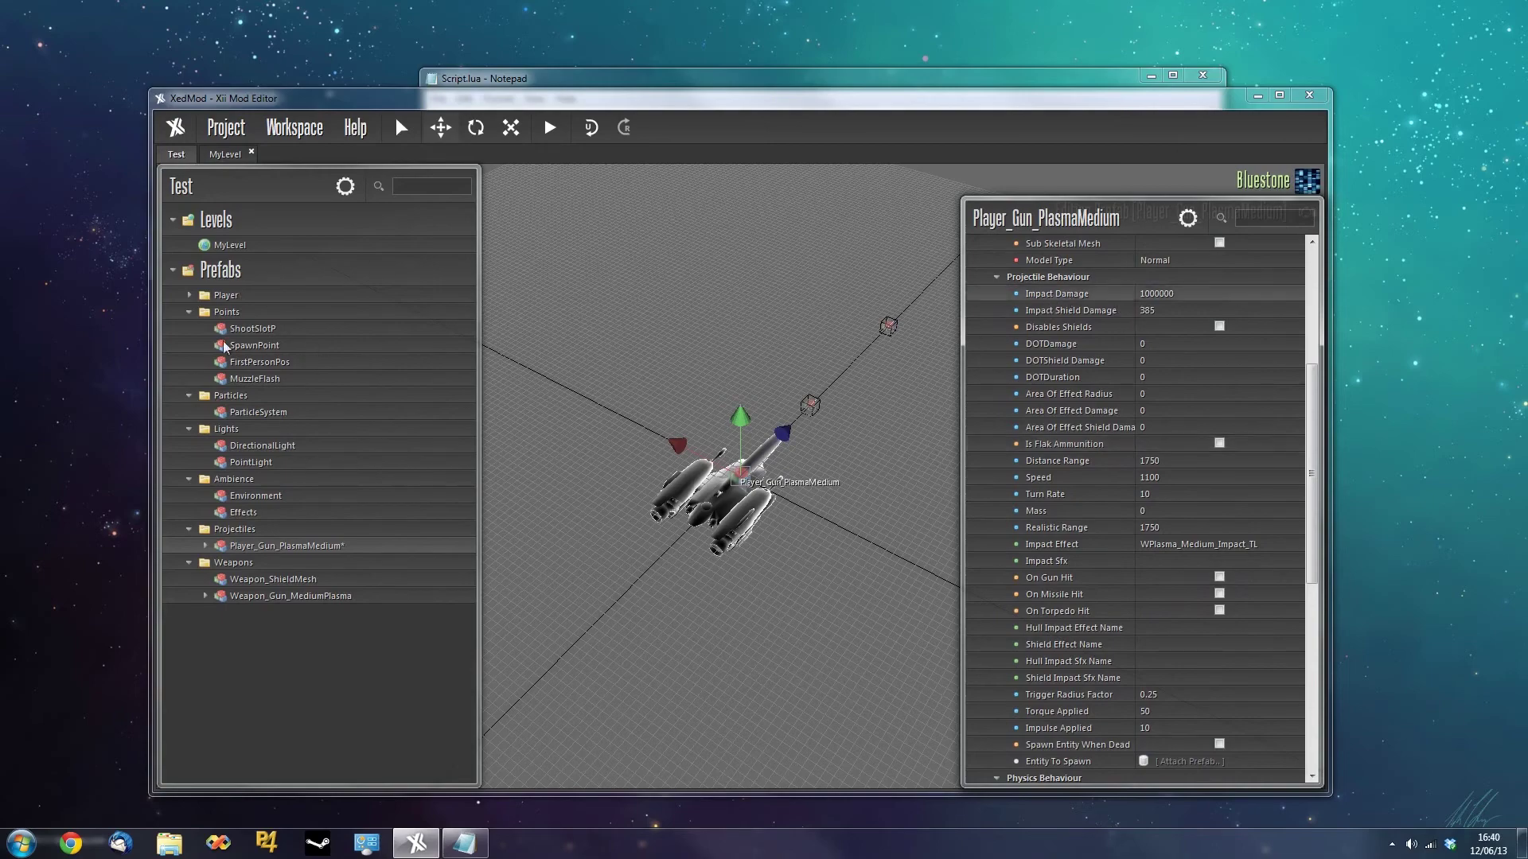
Import Enemy_Frigate into Prefabs via Import Prefab, searching 'fri' under Frigates.
click(226, 274)
right_click(226, 274)
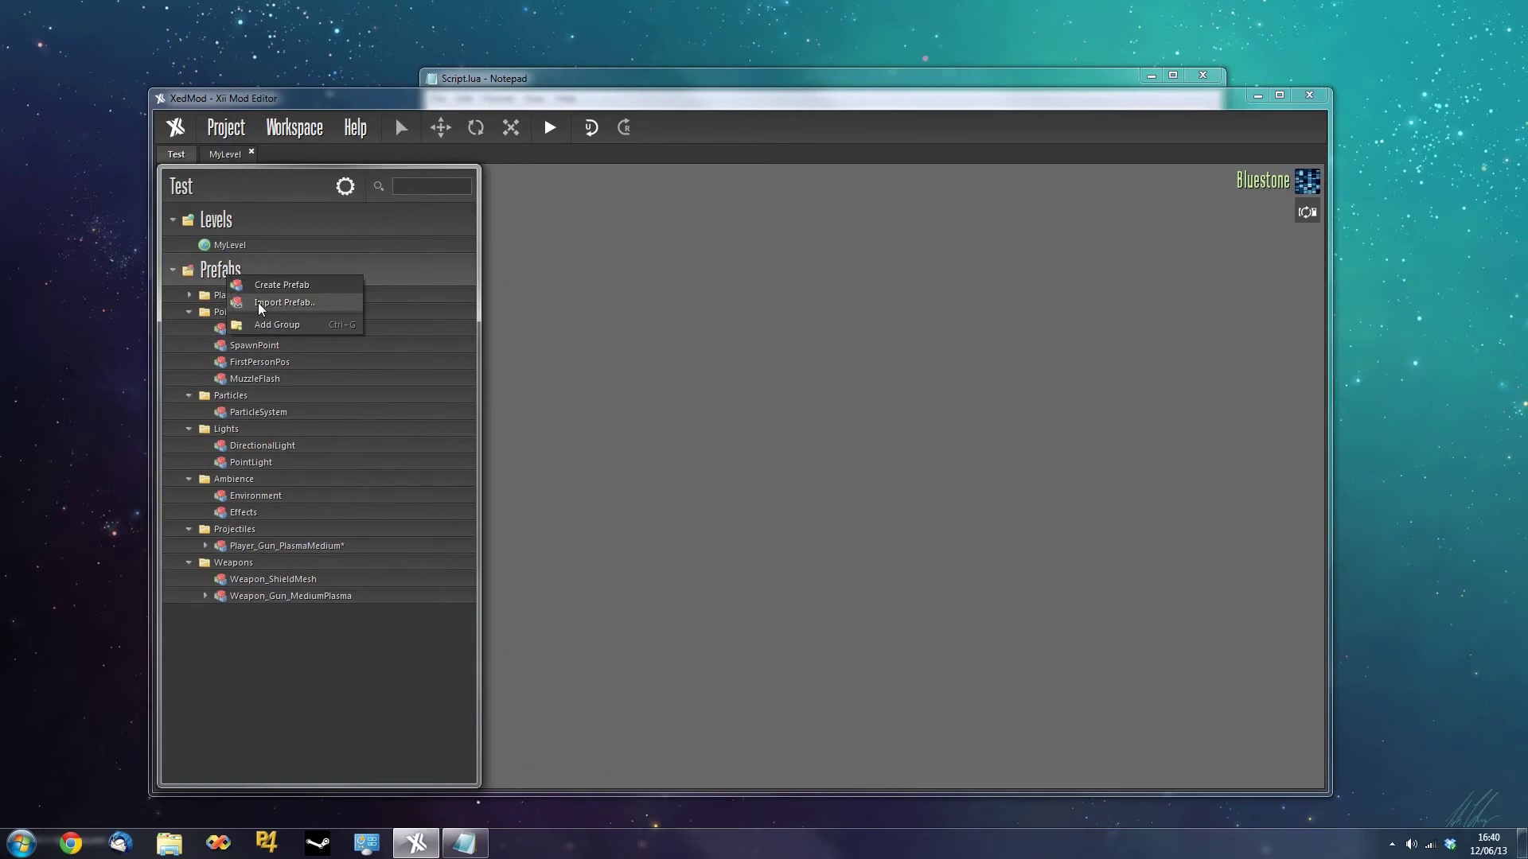
click(258, 302)
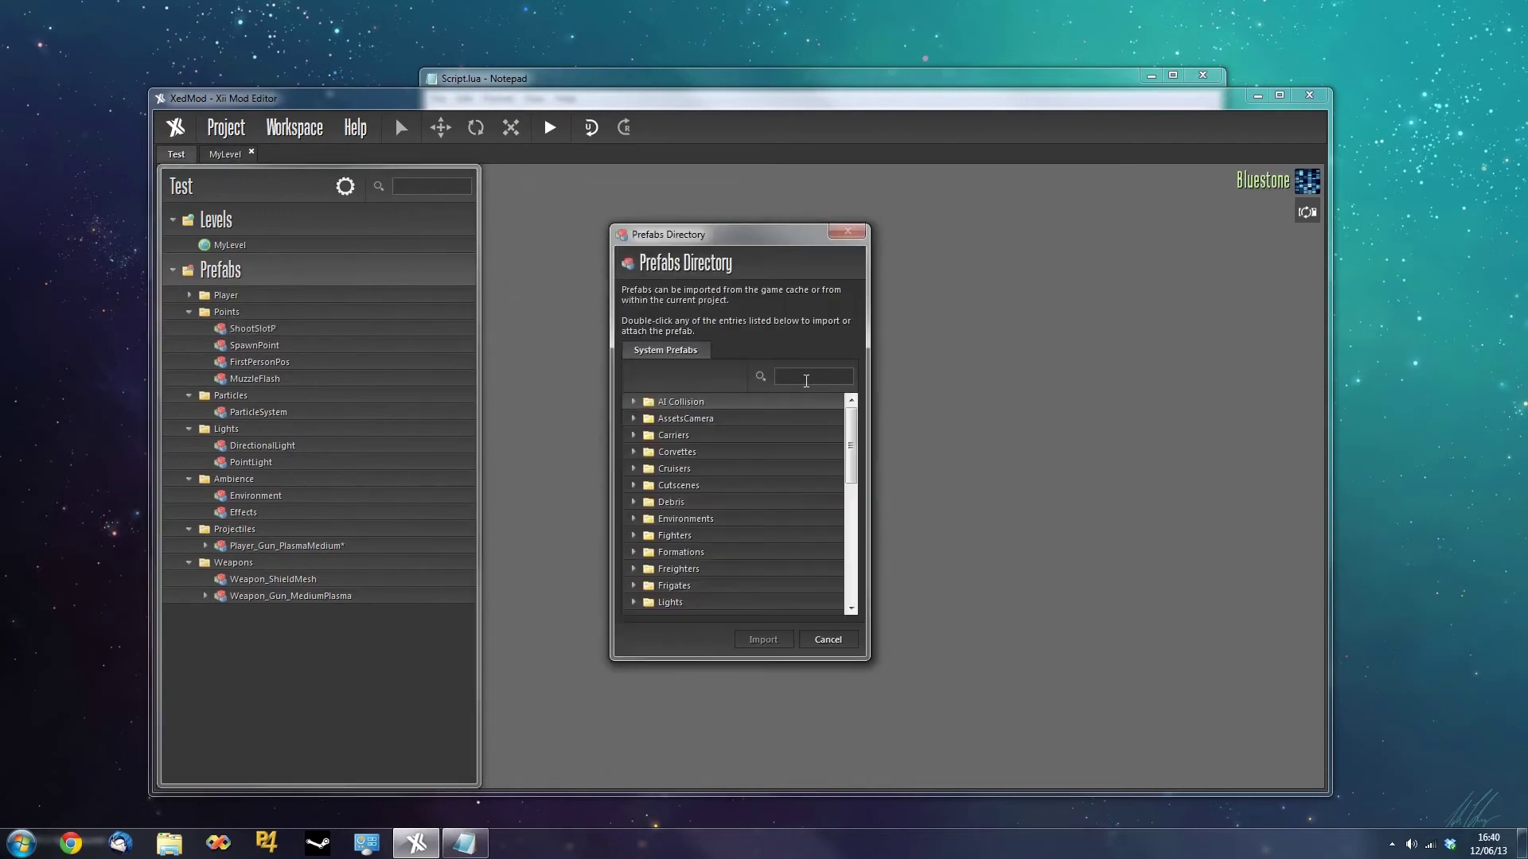
text(friga)
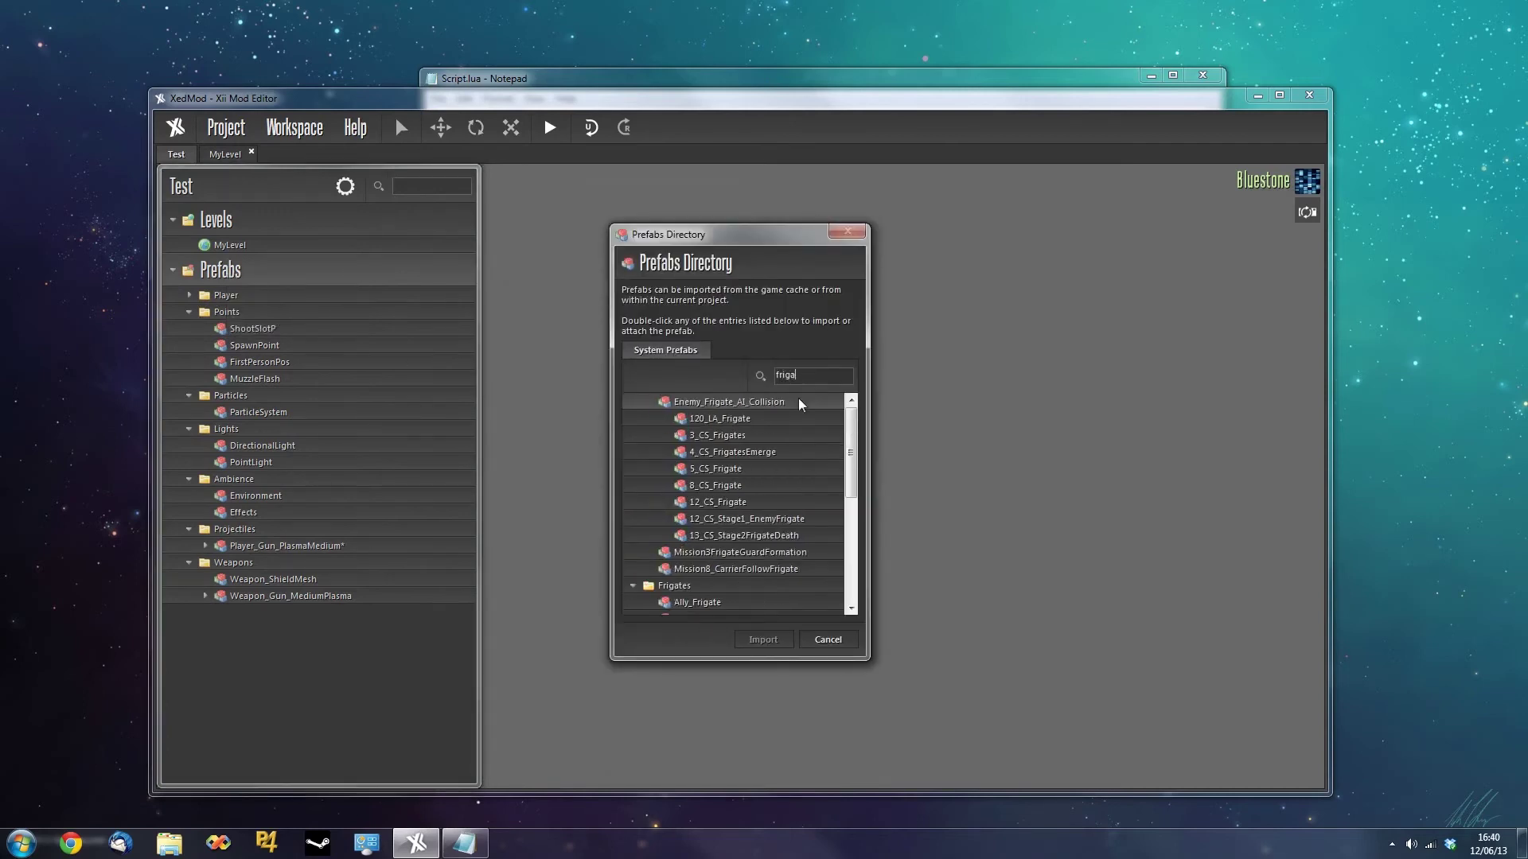
scroll(762, 485, down, 4)
click(739, 485)
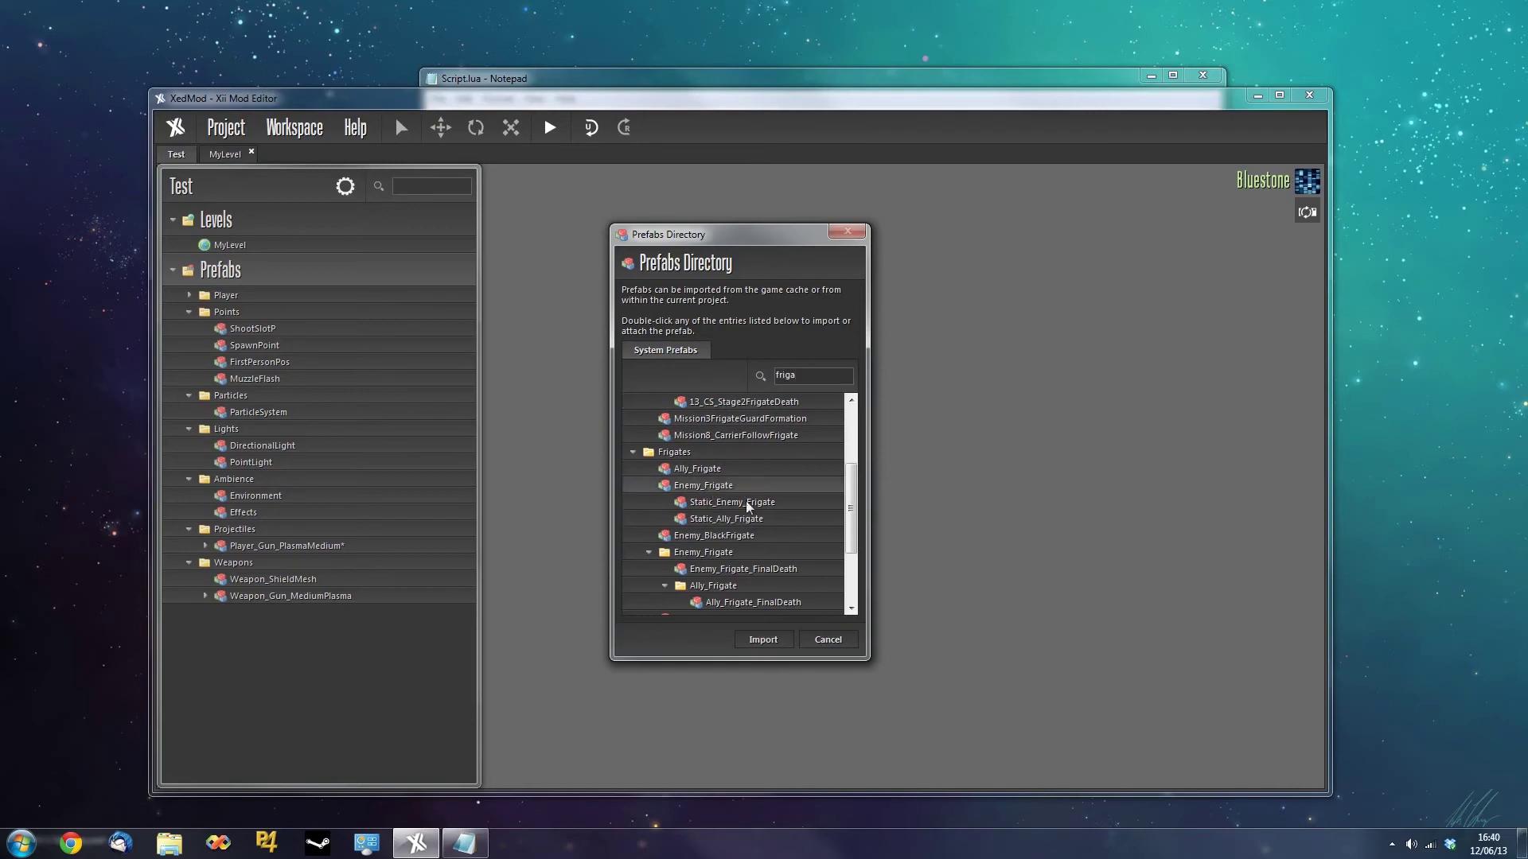
double_click(686, 484)
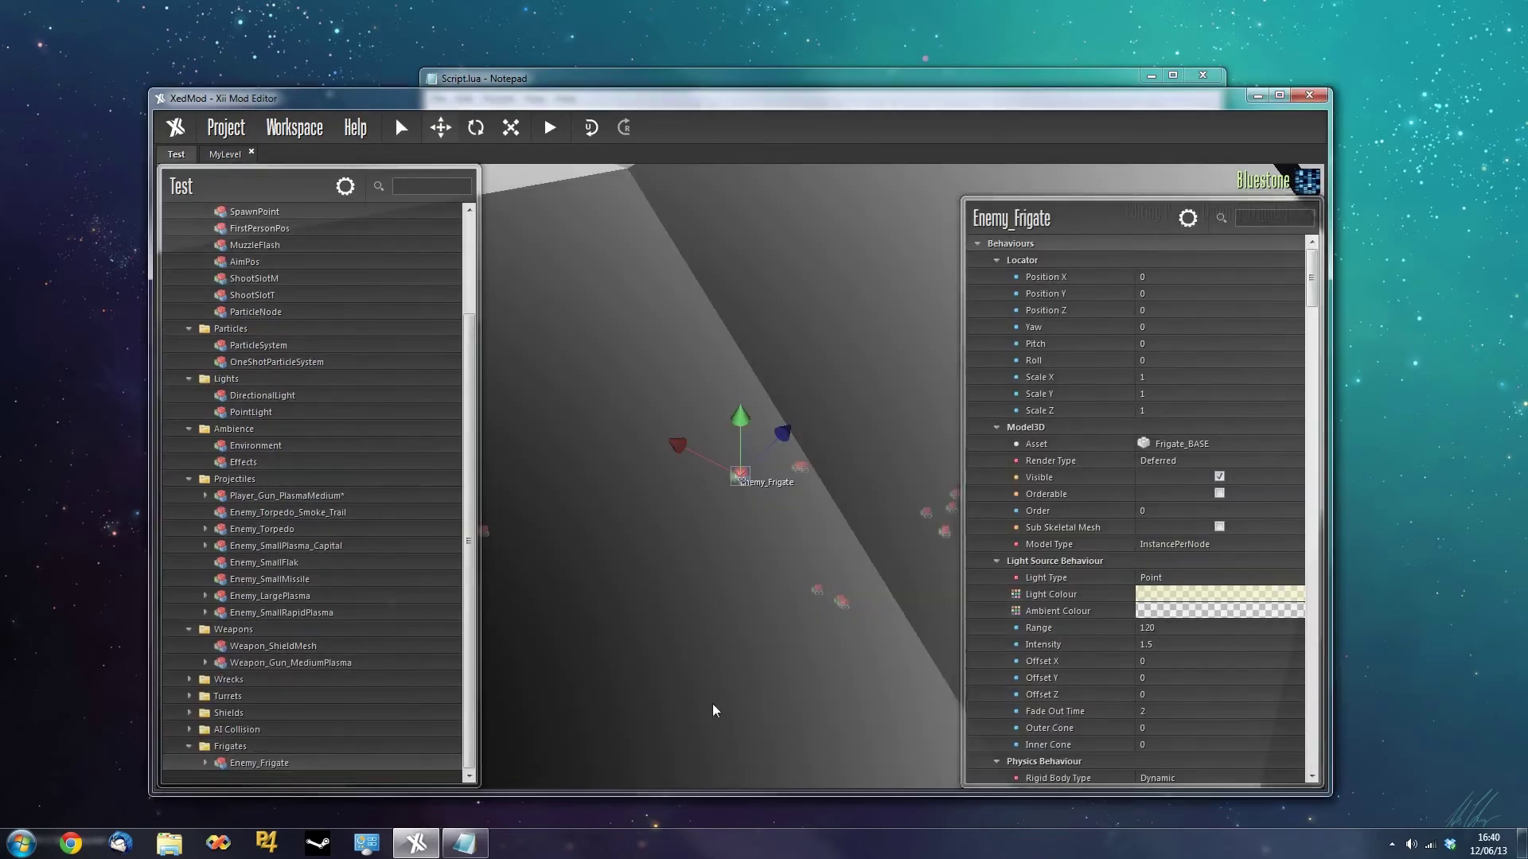
middle_drag(712, 704, 651, 702)
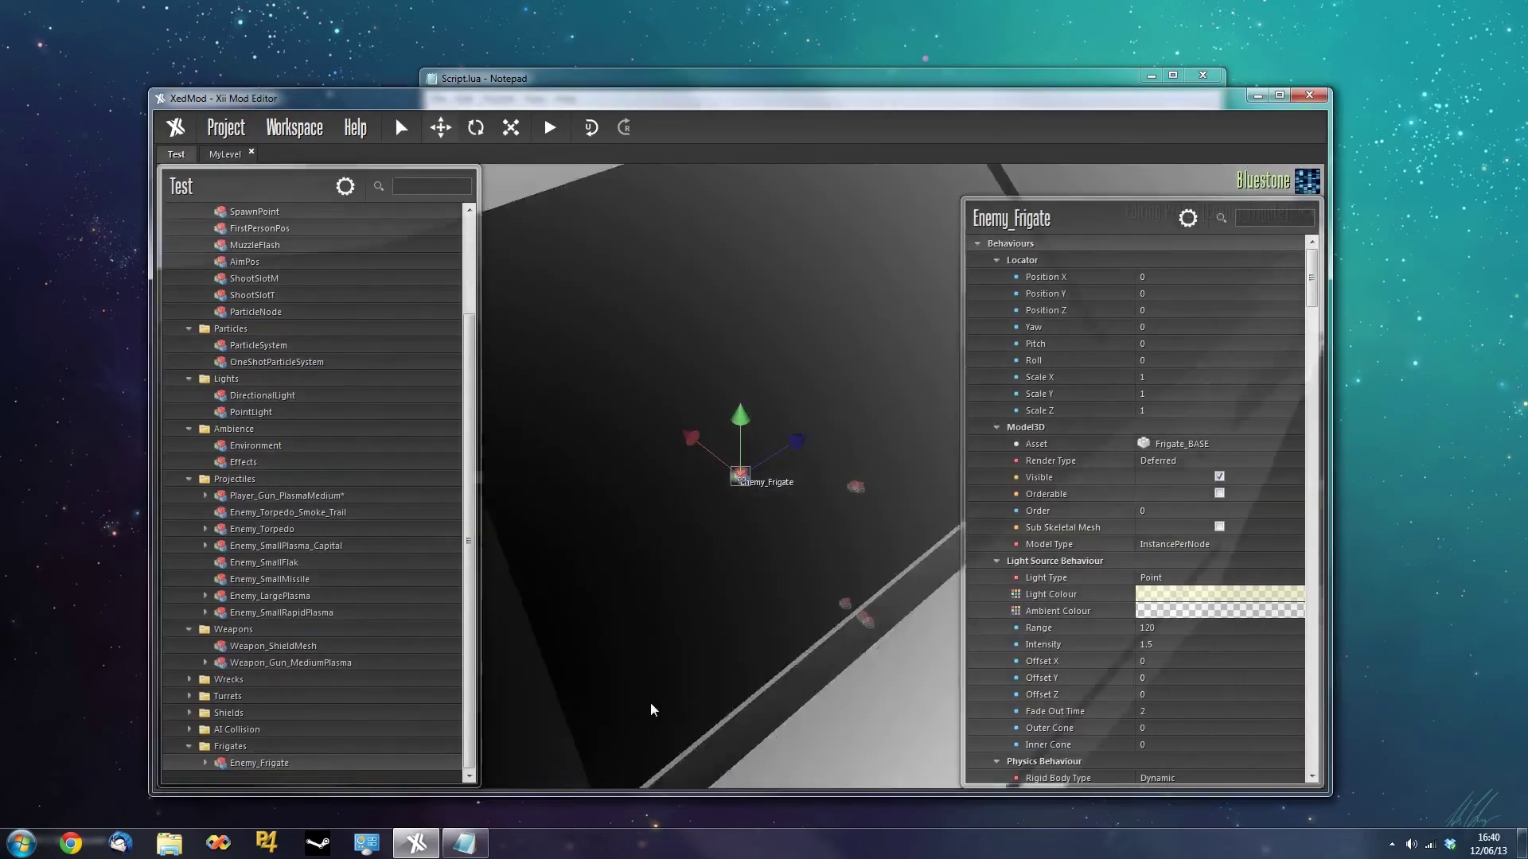
scroll(647, 685, down, 8)
middle_drag(817, 661, 263, 662)
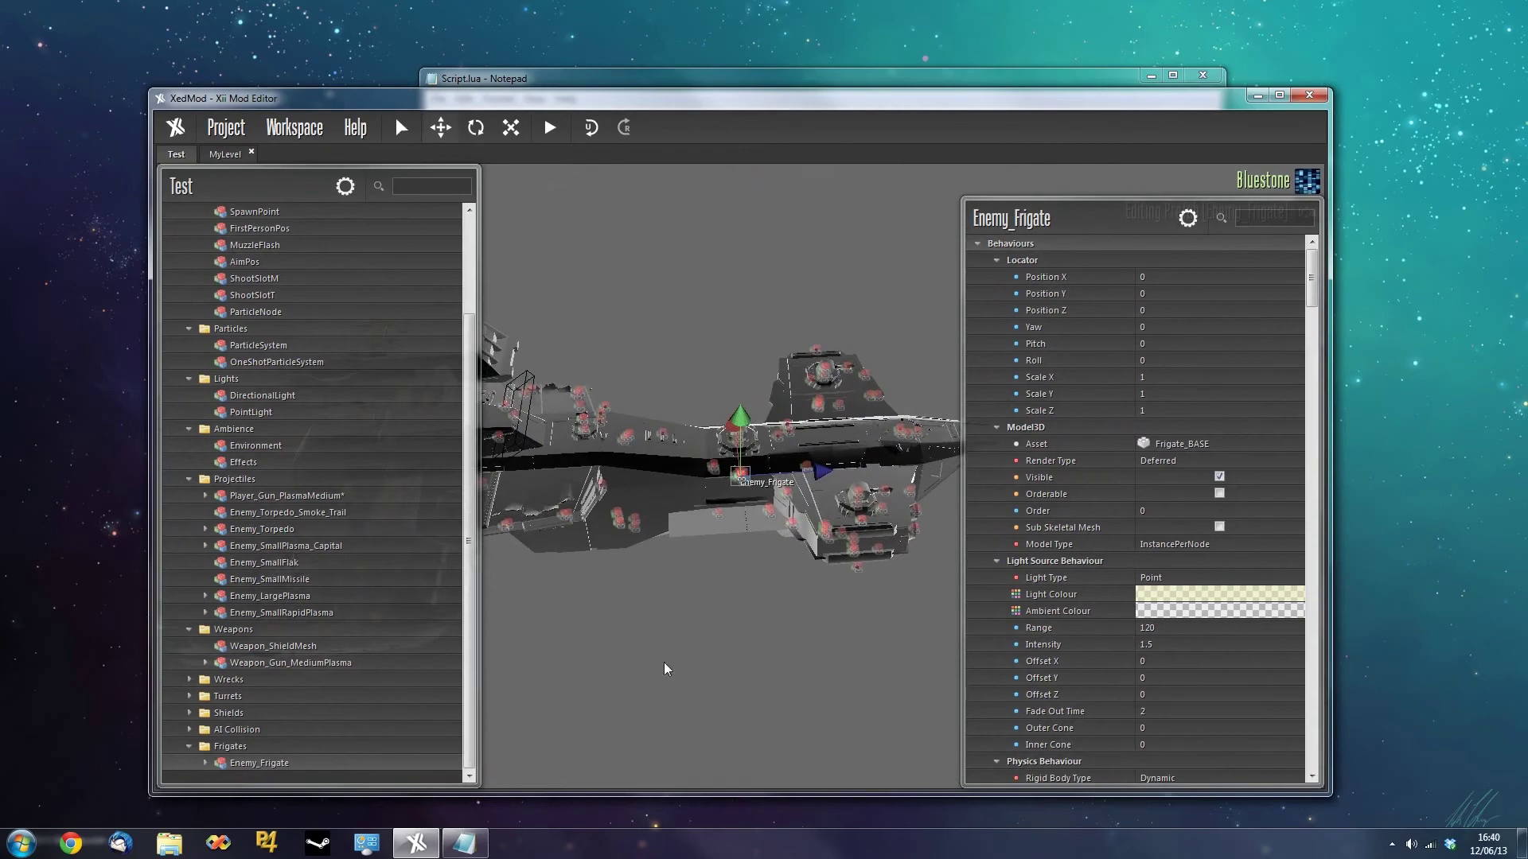
mouse_move(668, 662)
middle_down()
mouse_move(231, 663)
mouse_move(632, 728)
mouse_move(423, 622)
mouse_move(513, 690)
mouse_move(698, 704)
mouse_move(570, 682)
middle_up()
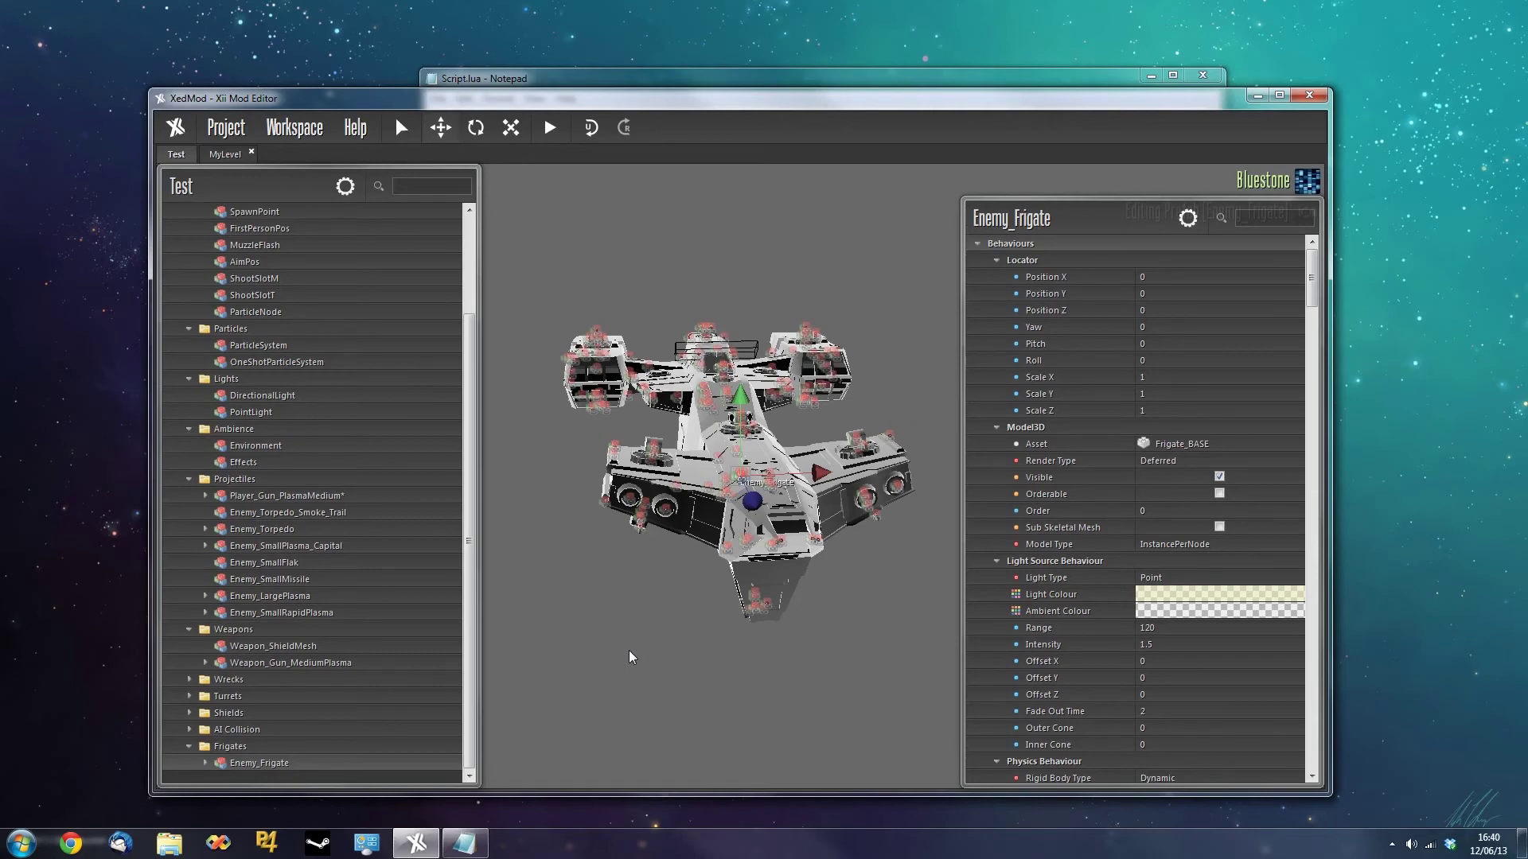
middle_drag(558, 629, 856, 782)
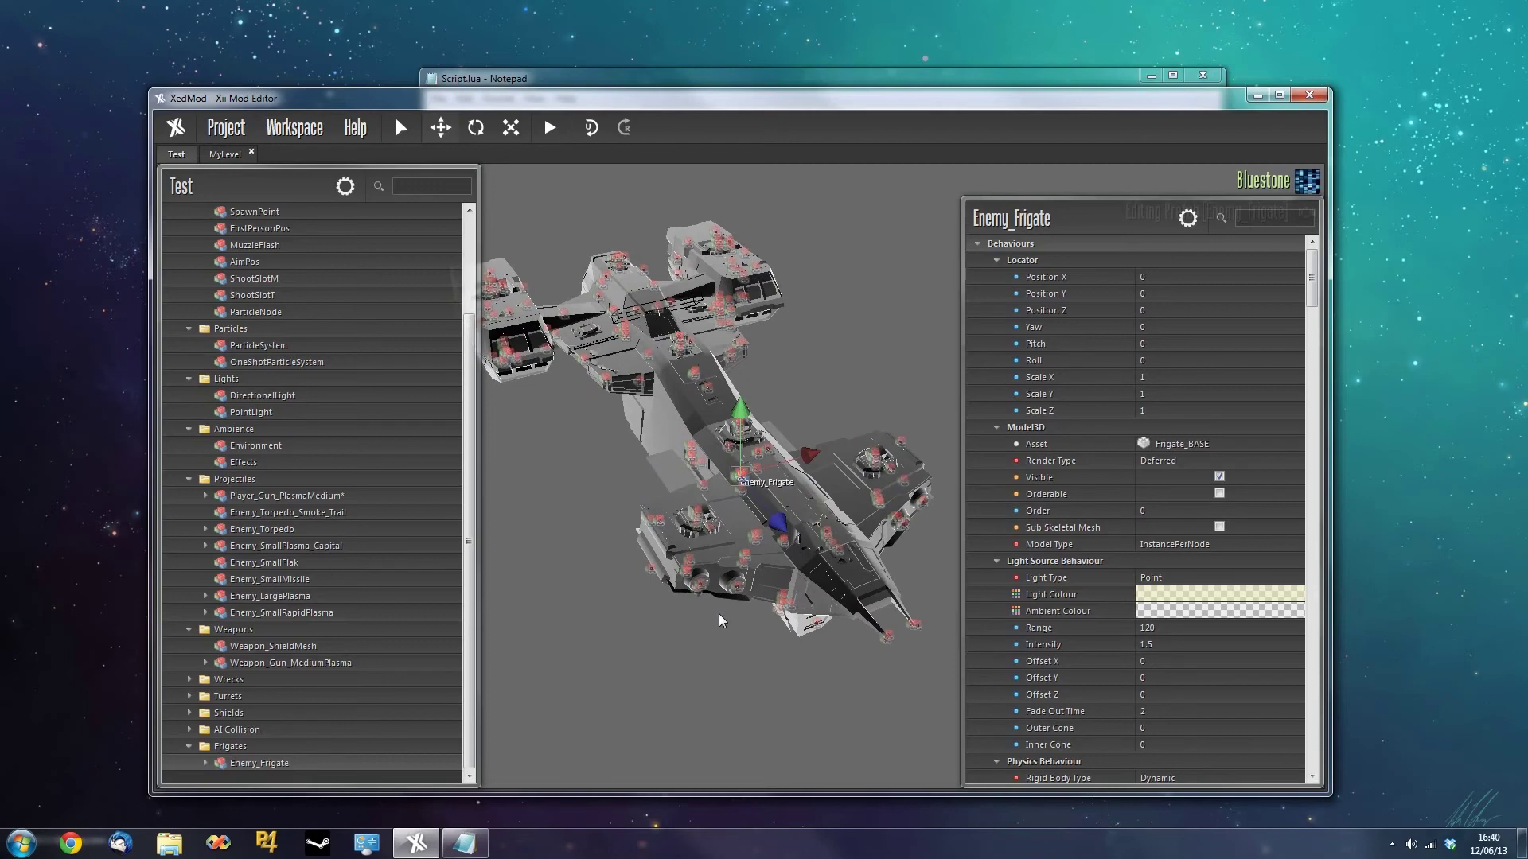
middle_drag(719, 613, 843, 693)
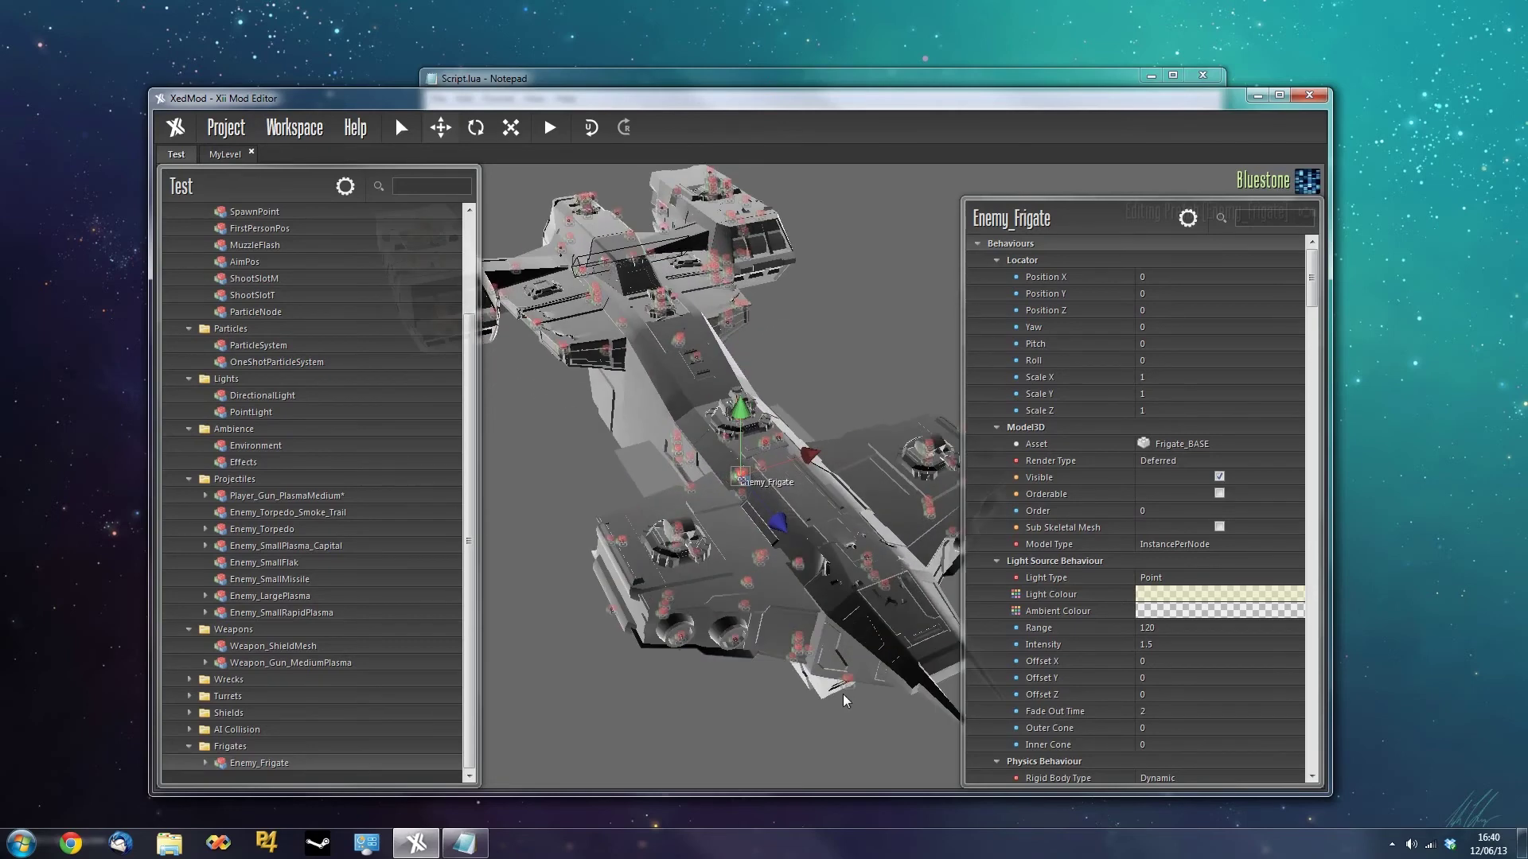
middle_drag(585, 500, 619, 525)
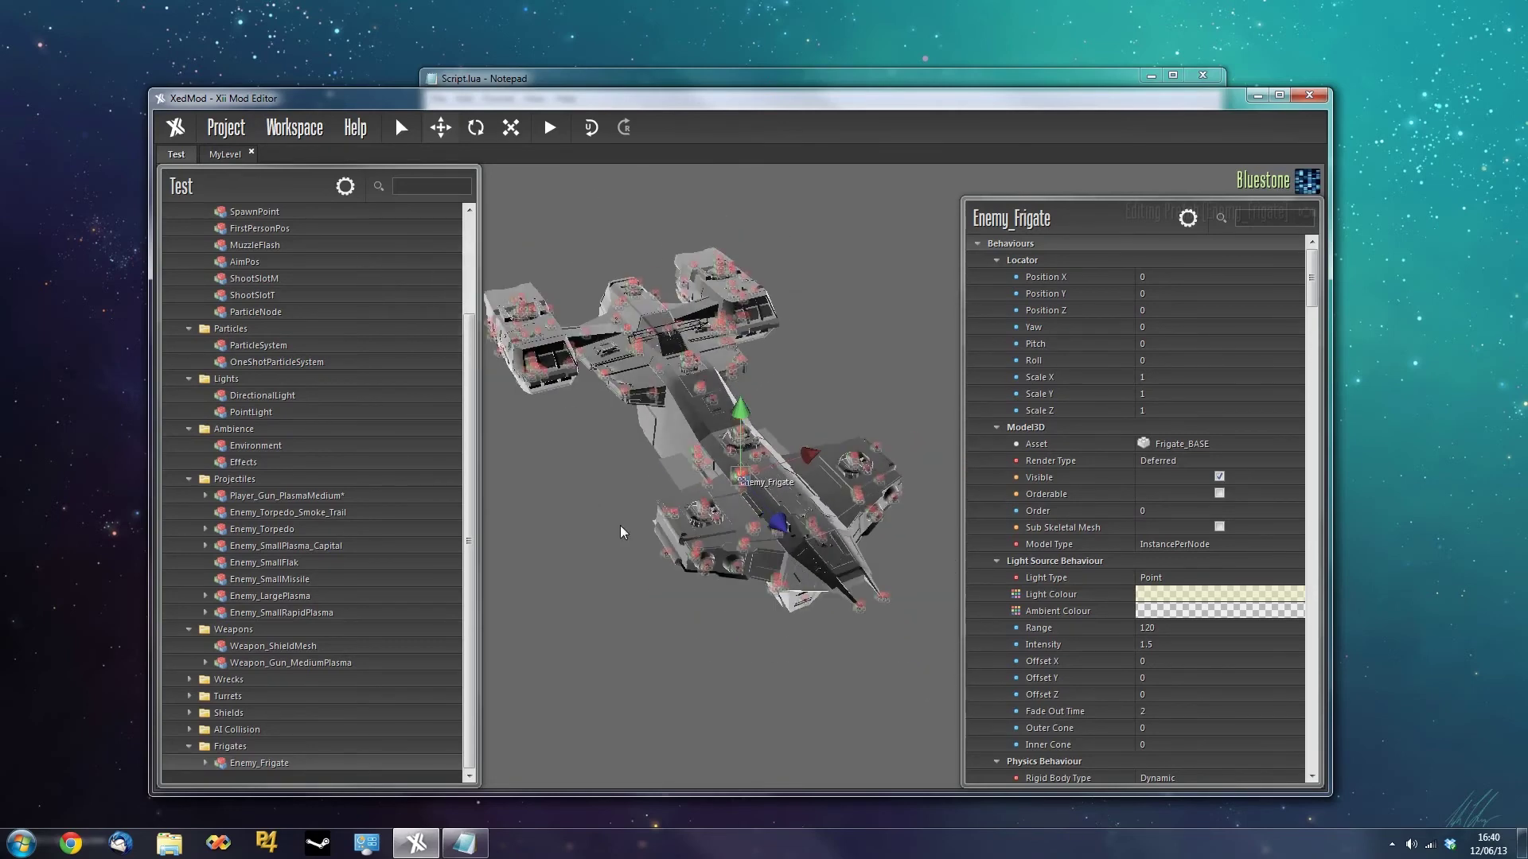
click(690, 368)
middle_drag(665, 533, 672, 603)
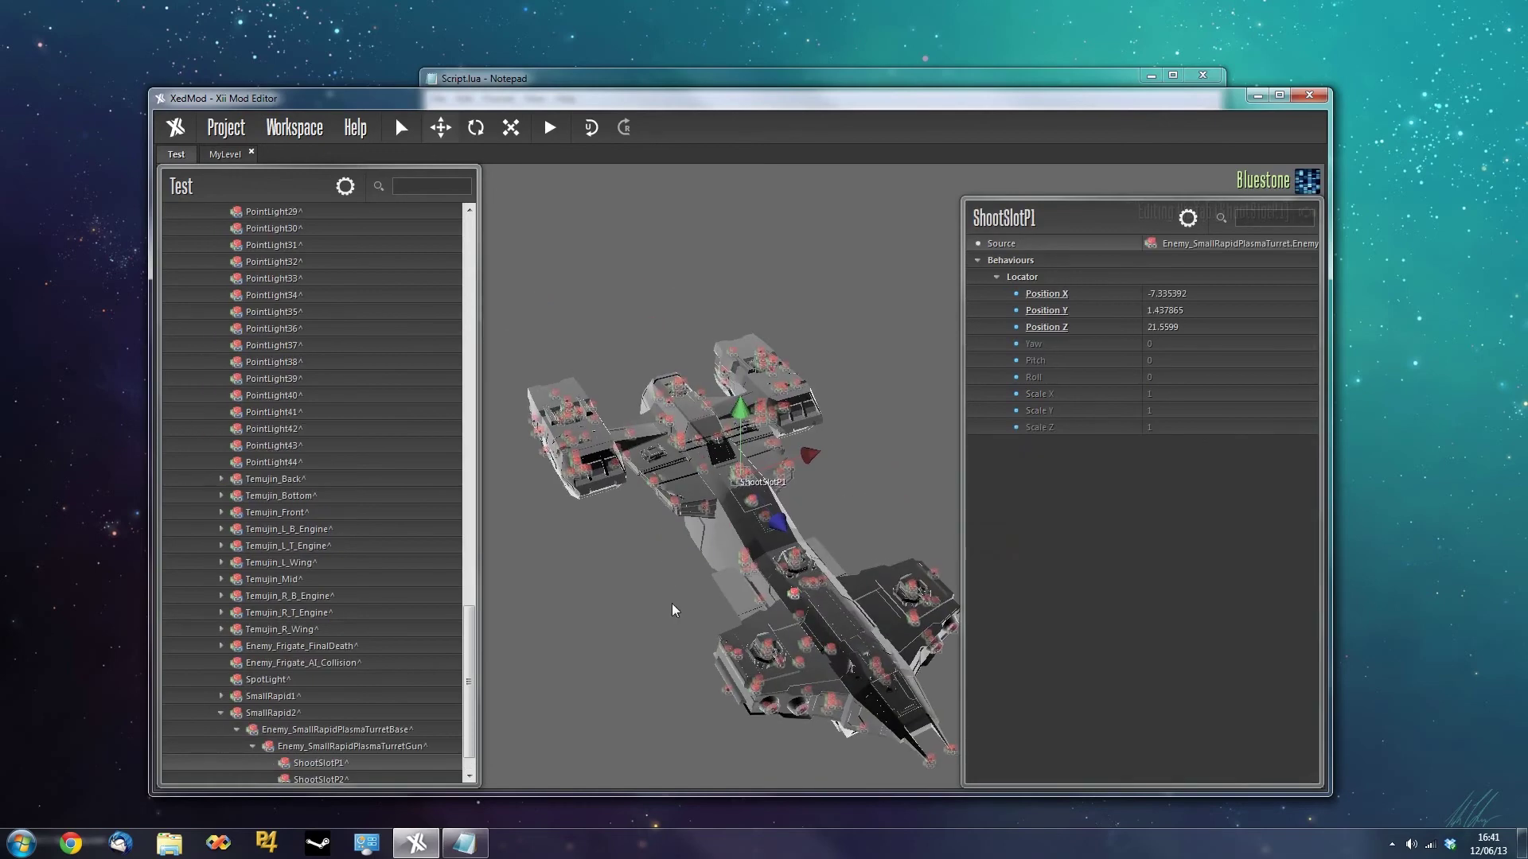
drag(464, 648, 474, 508)
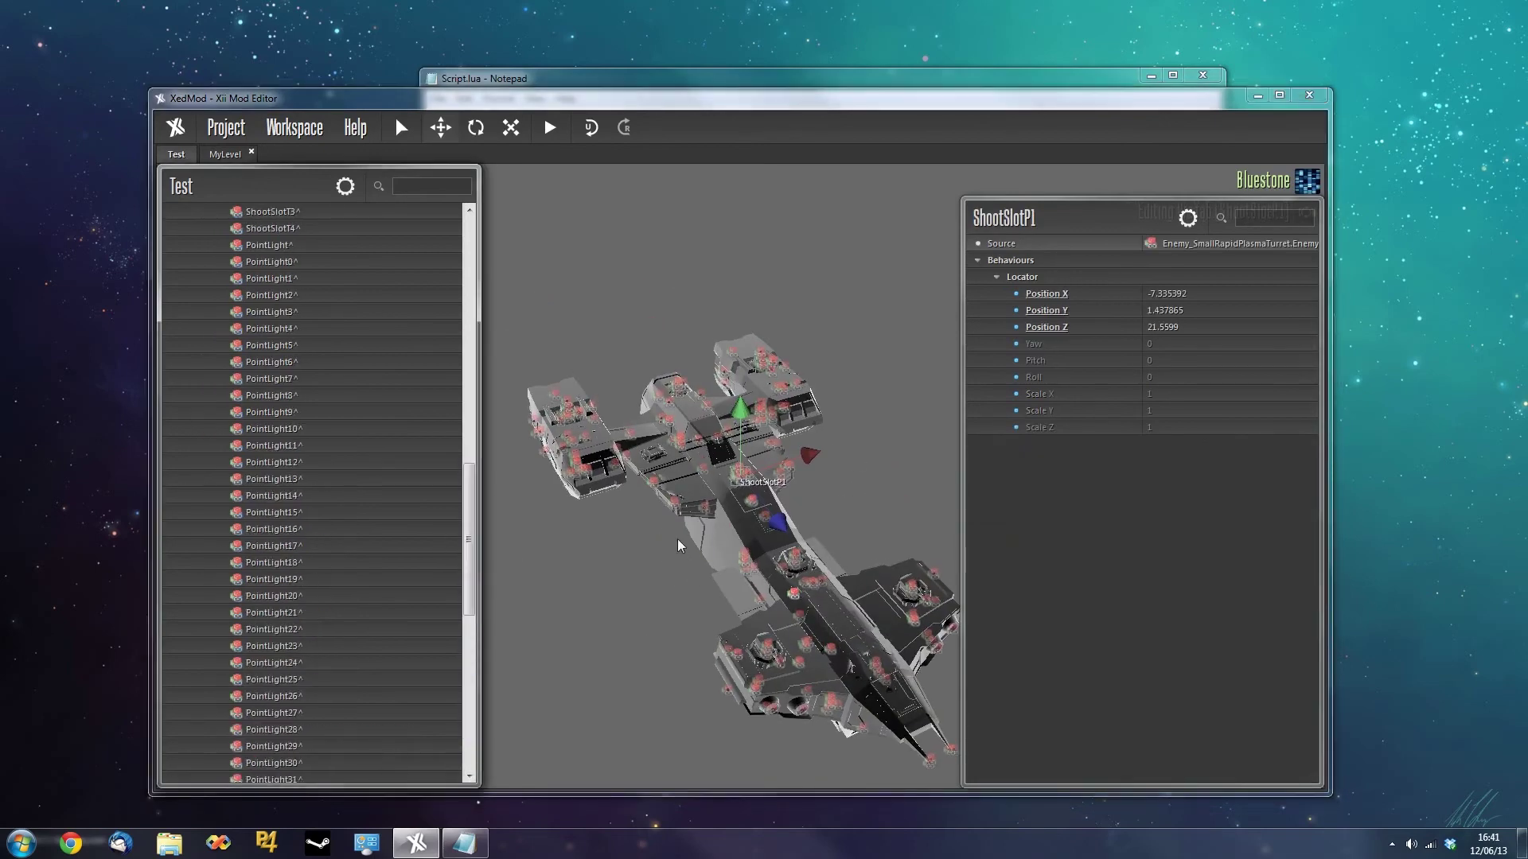
scroll(661, 575, up, 5)
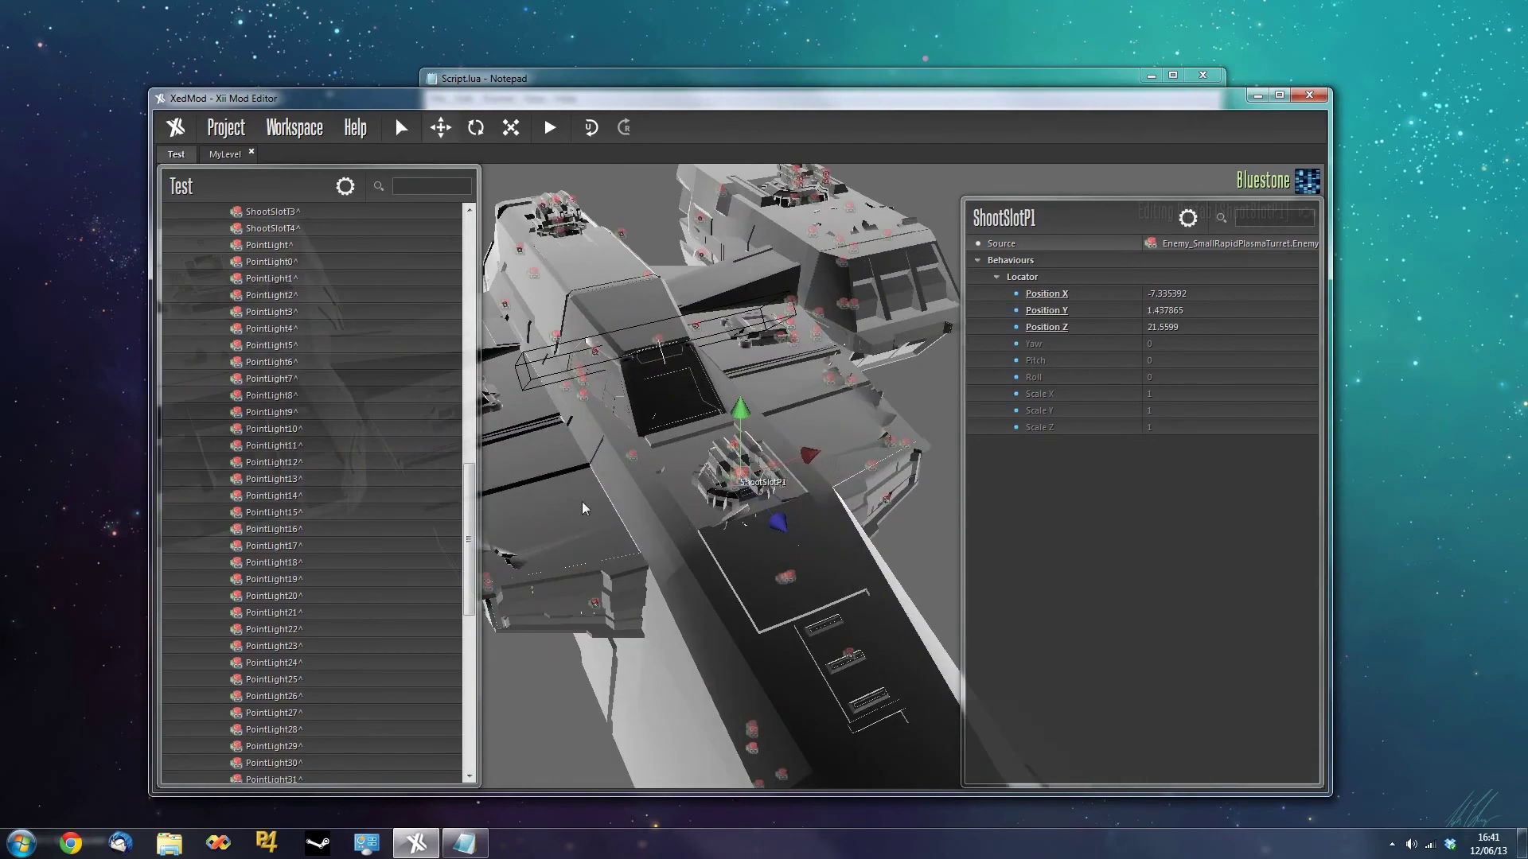
click(459, 543)
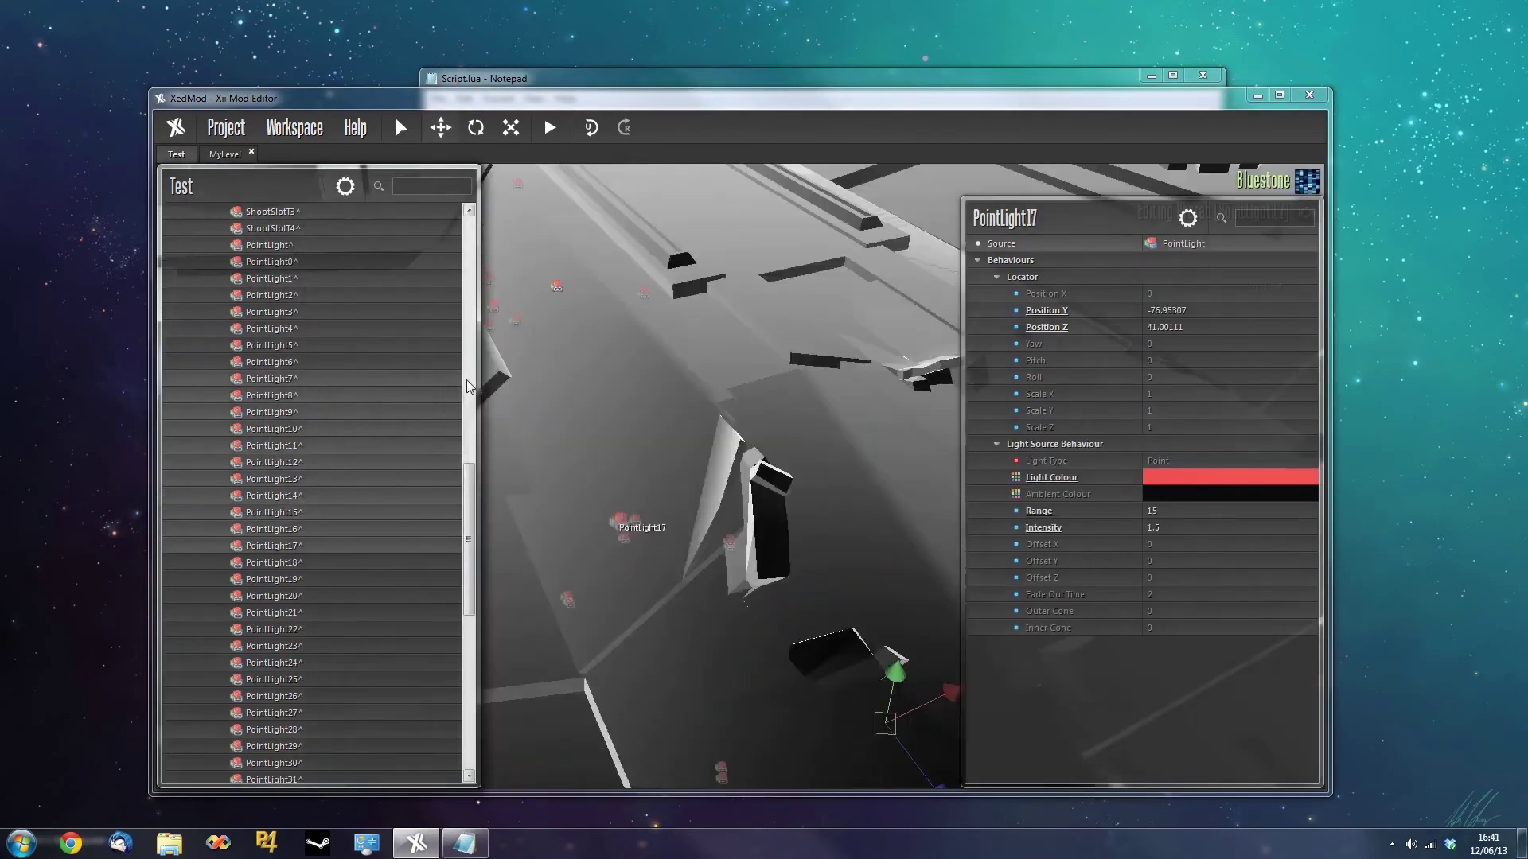
scroll(385, 537, up, 5)
click(329, 427)
scroll(358, 520, up, 3)
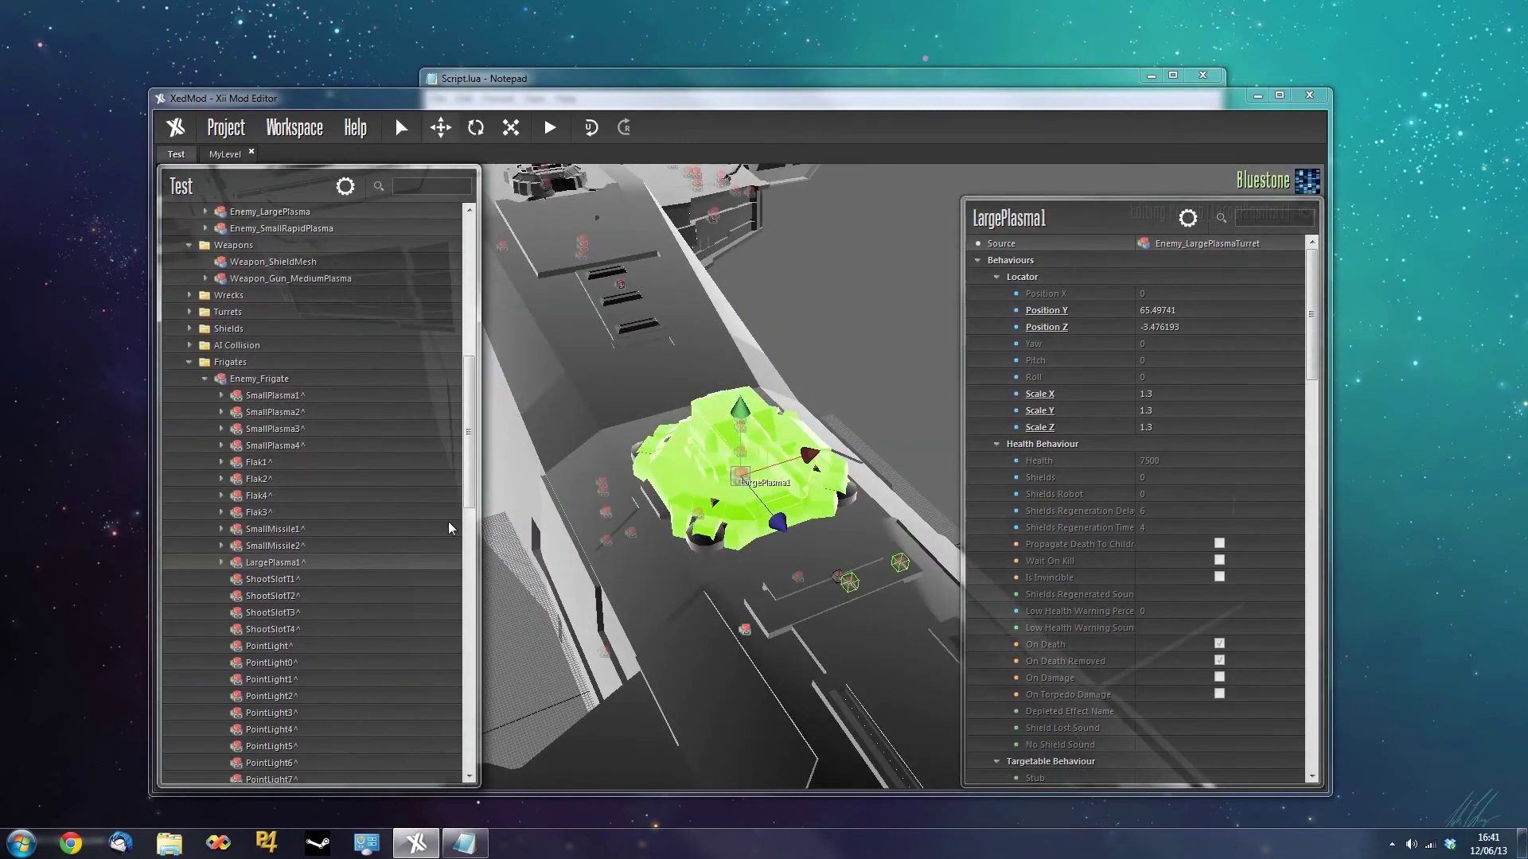
drag(471, 431, 470, 379)
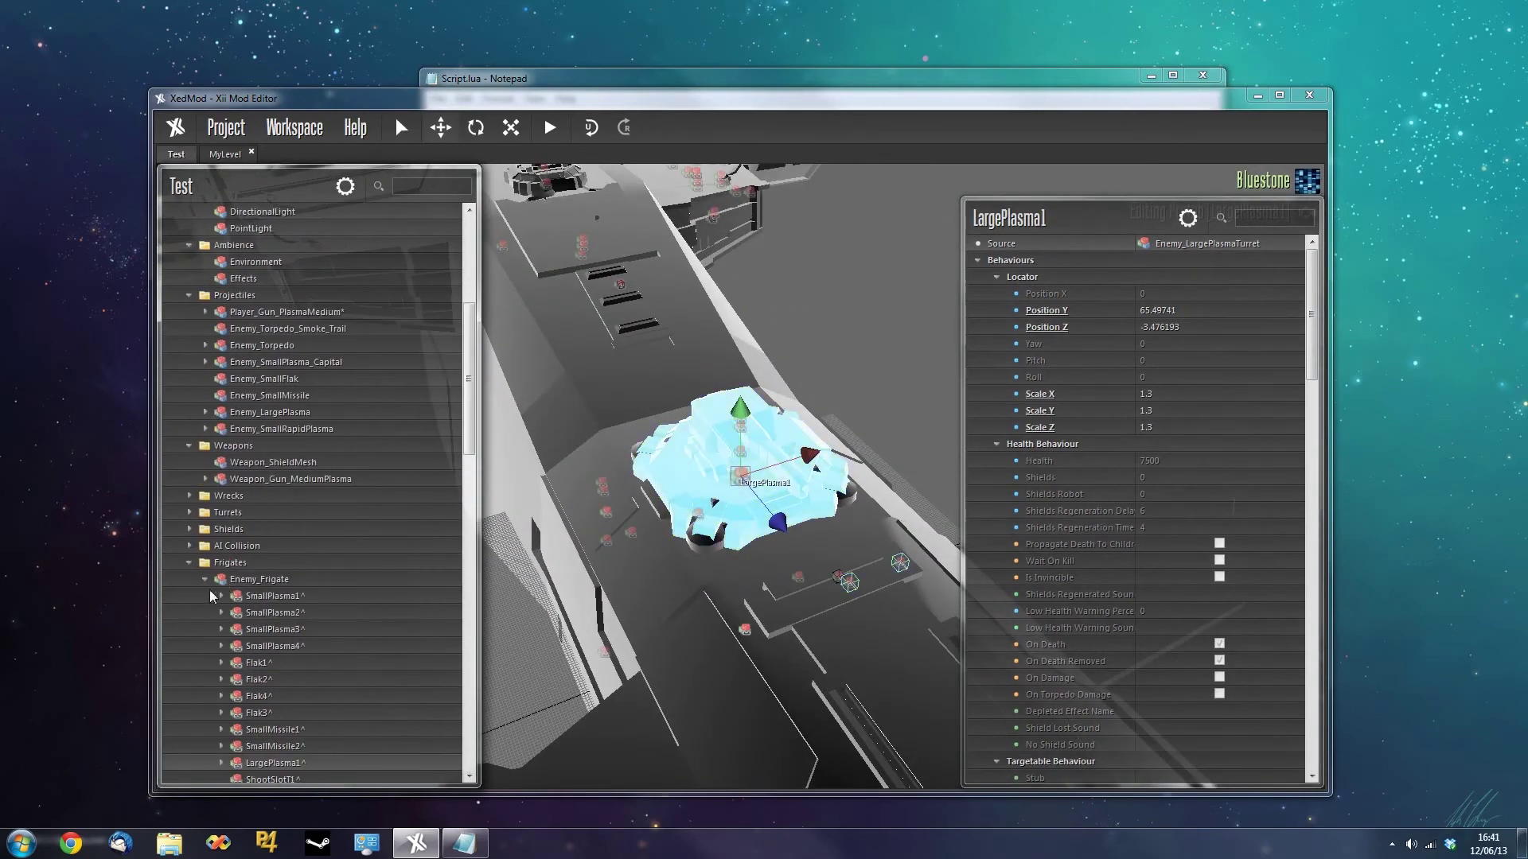
click(600, 653)
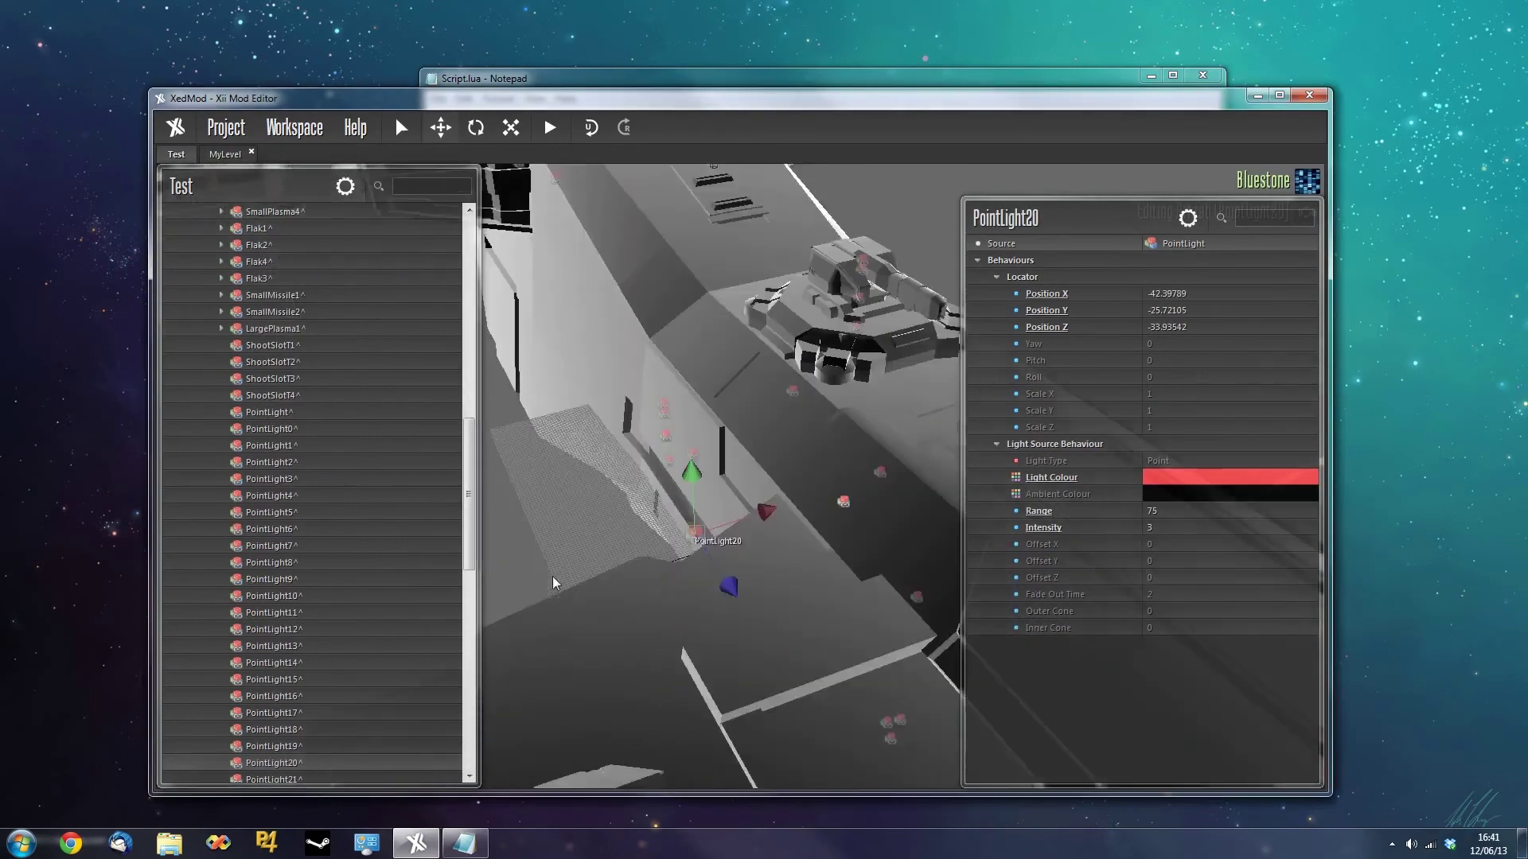
scroll(316, 533, up, 4)
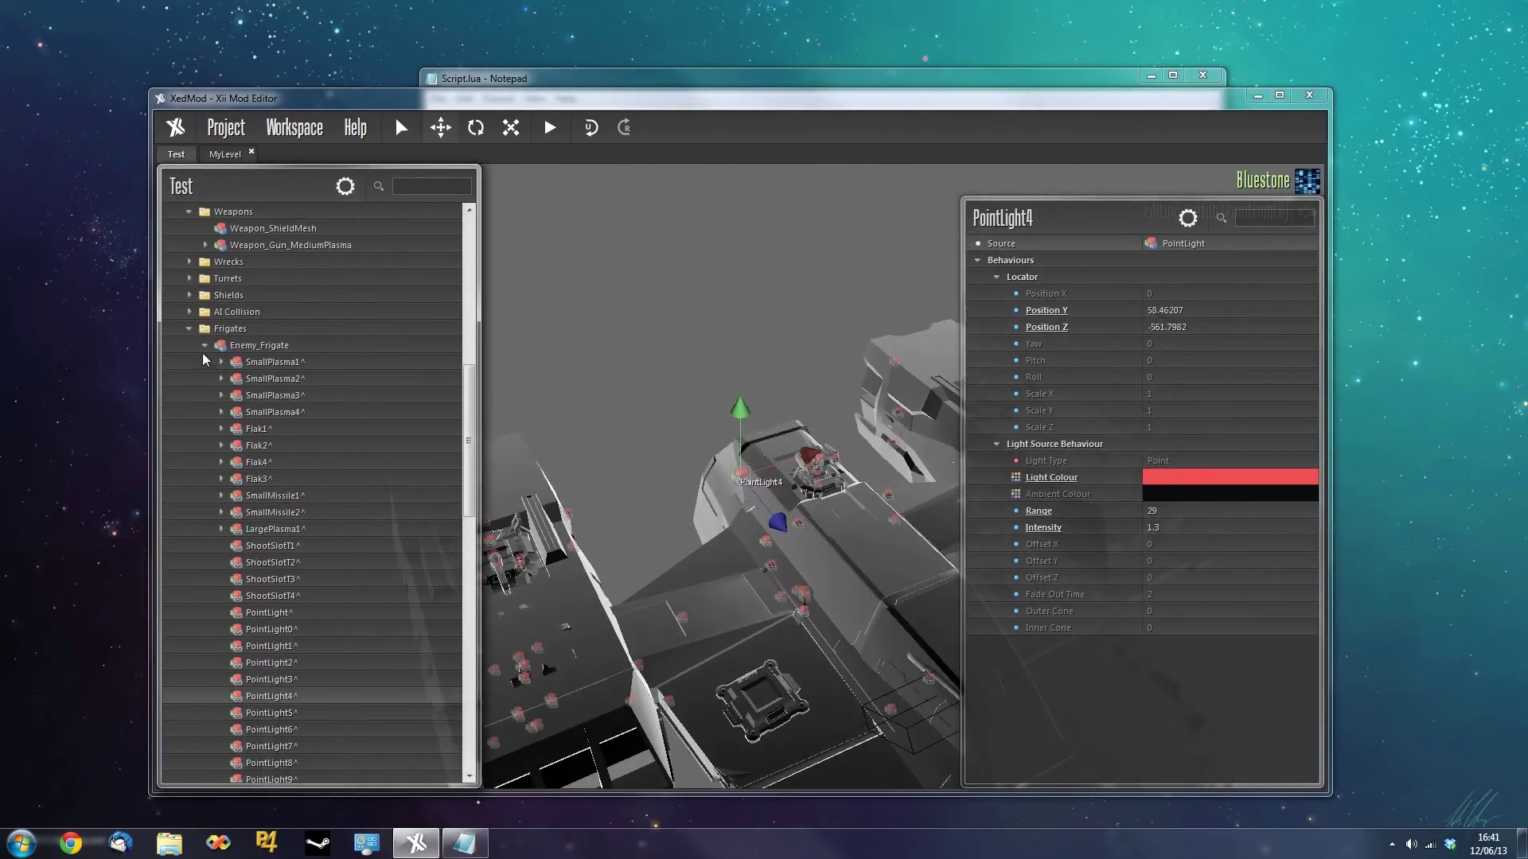
click(204, 345)
scroll(614, 643, down, 8)
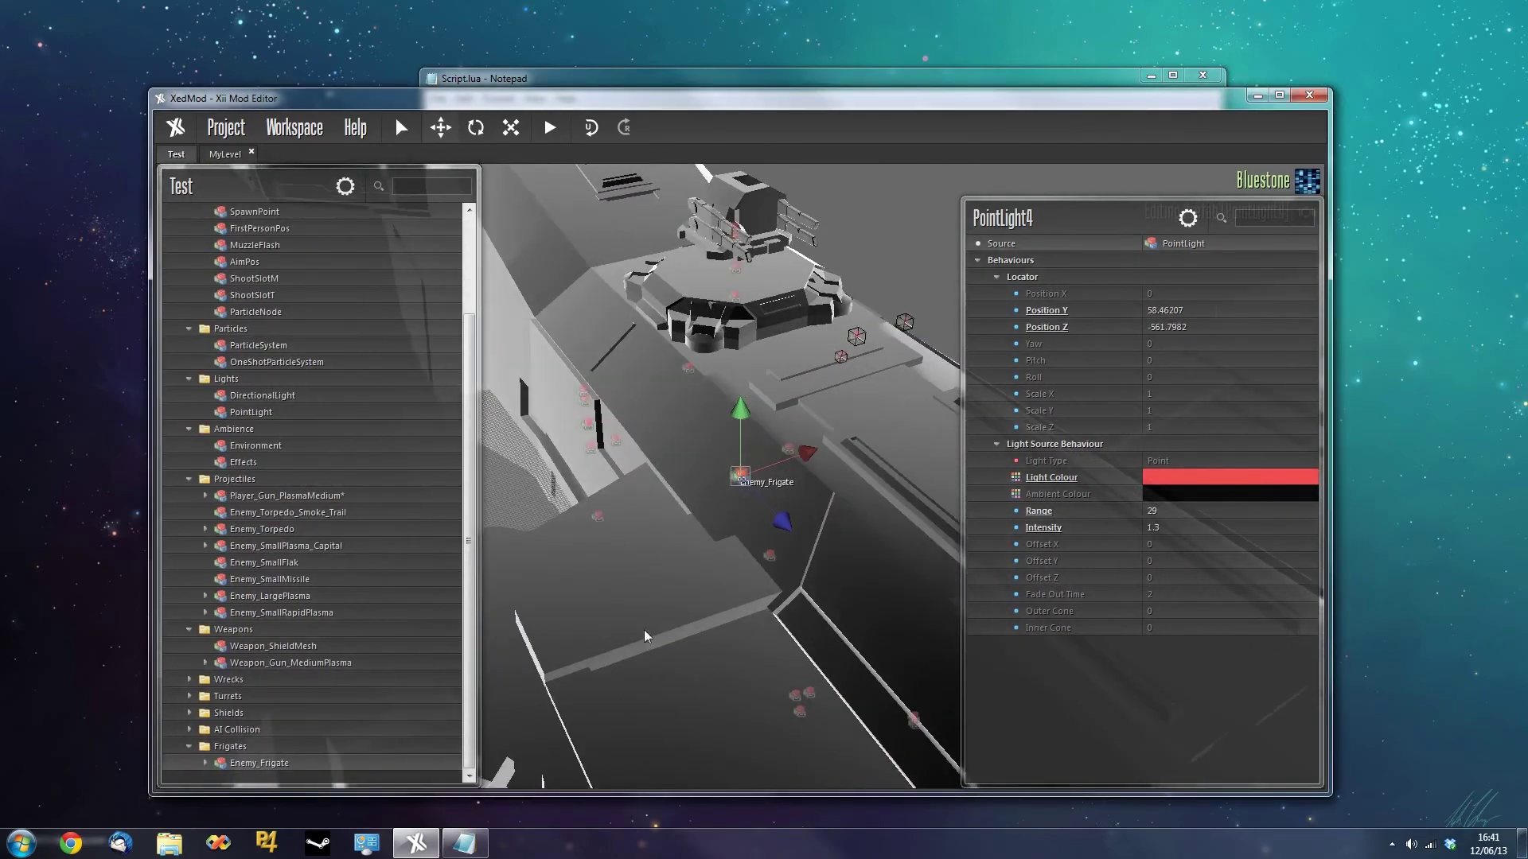
middle_drag(679, 679, 723, 631)
scroll(724, 630, up, 6)
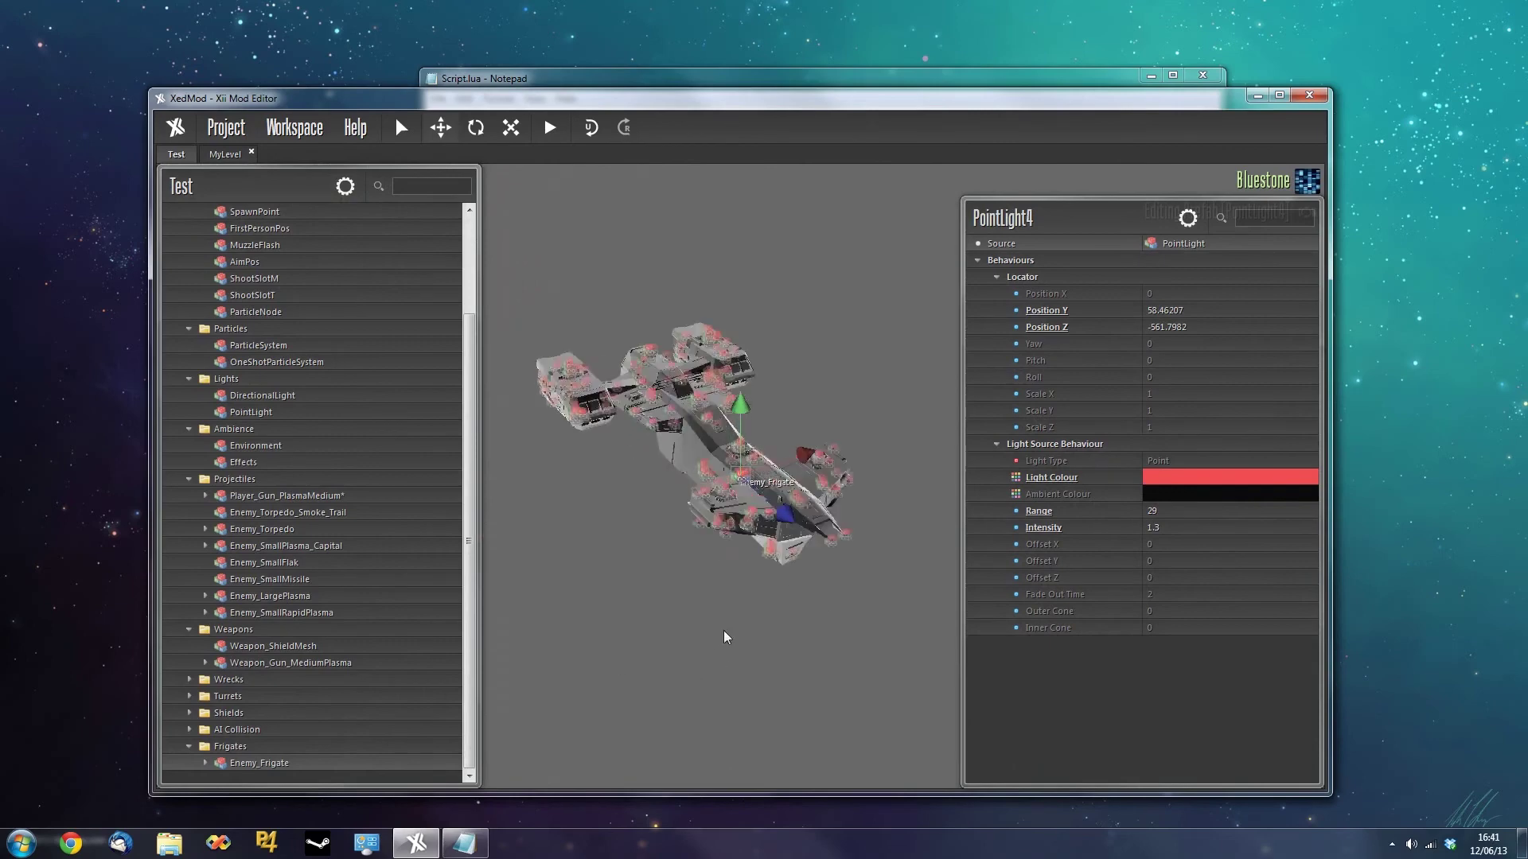
right_click(227, 762)
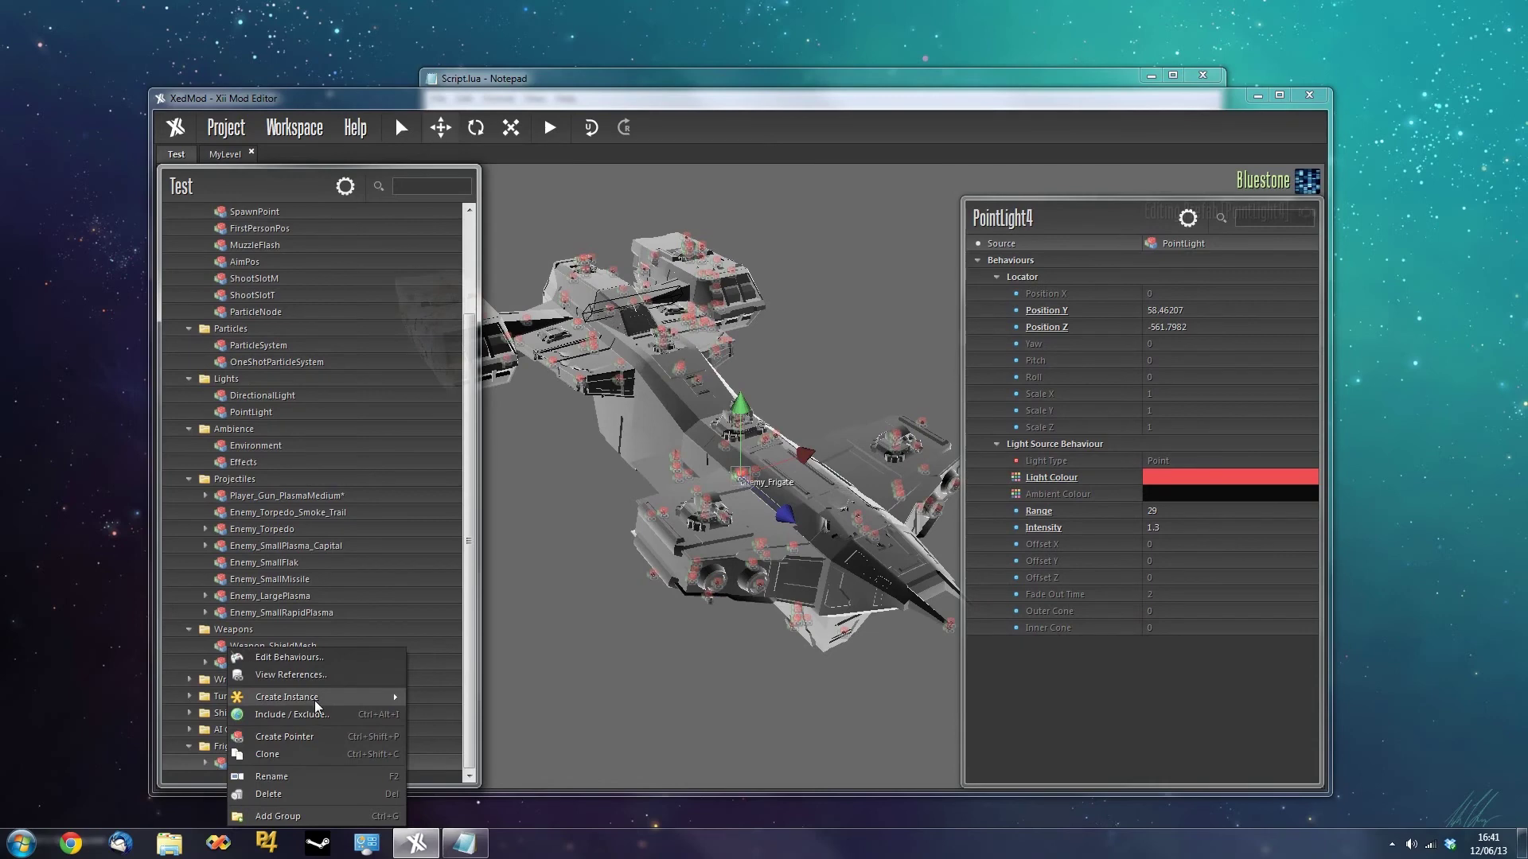
Create an Enemy_Frigate instance in MyLevel's Scene.
mouse_move(316, 700)
click(441, 698)
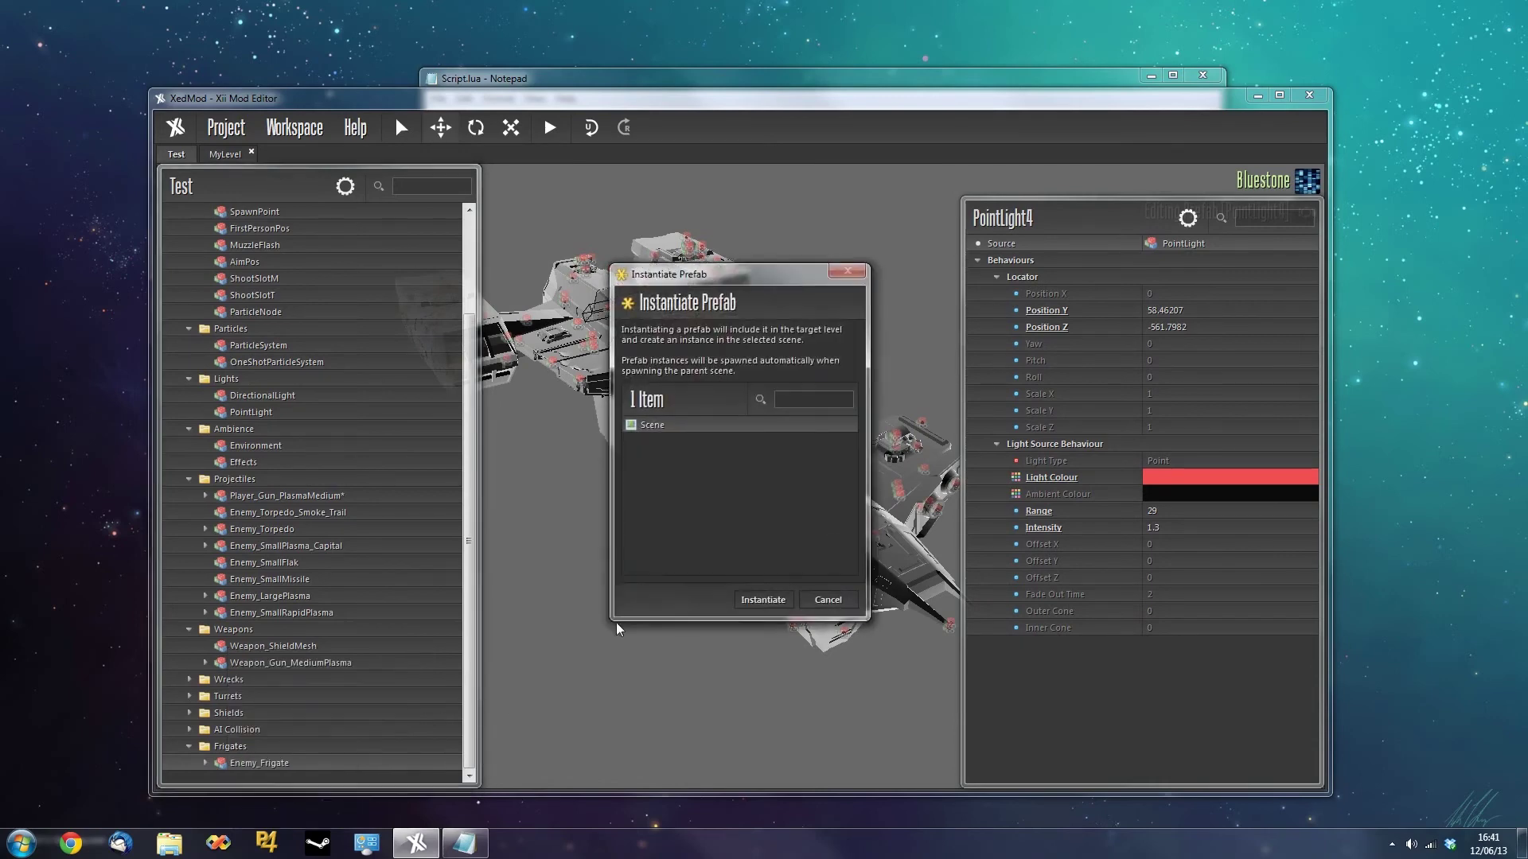
double_click(657, 423)
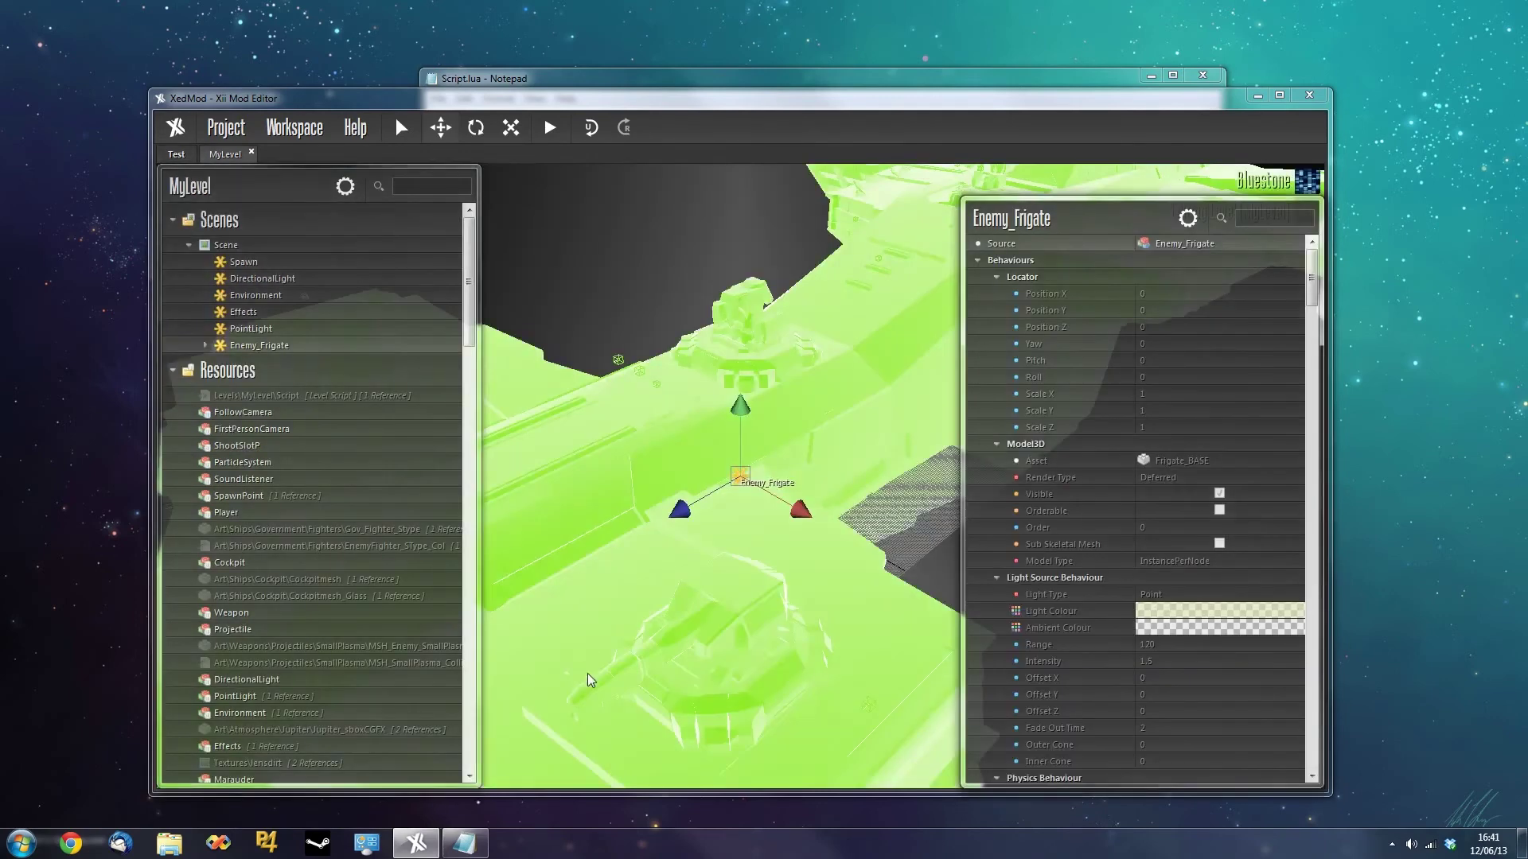
middle_drag(592, 691, 714, 639)
scroll(714, 639, down, 12)
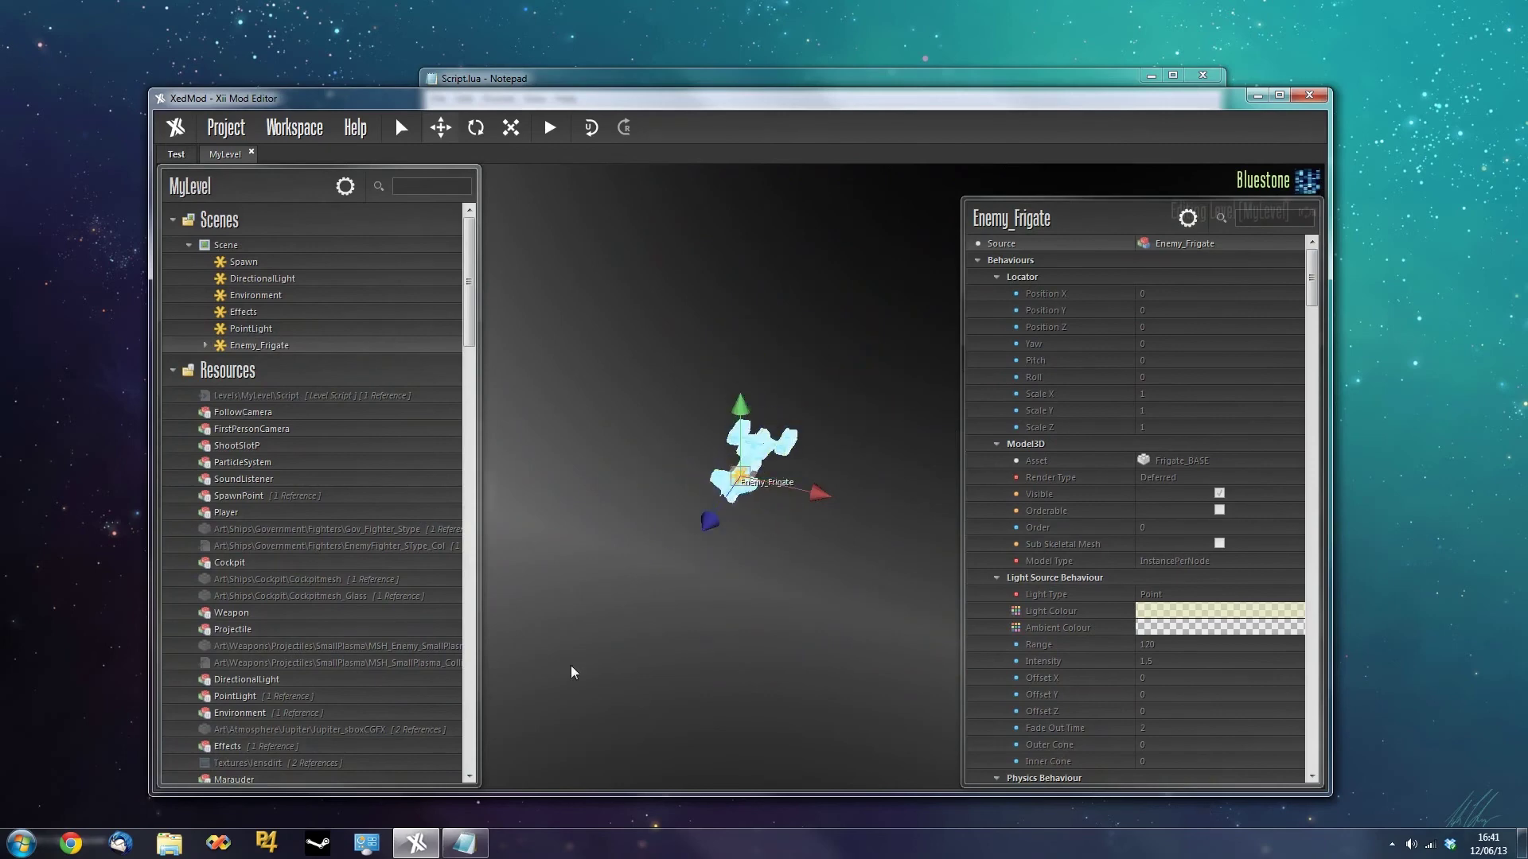
middle_drag(570, 665, 661, 640)
Move the frigate 2281.435 along Z and rotate it to yaw -147.8277.
drag(730, 528, 622, 774)
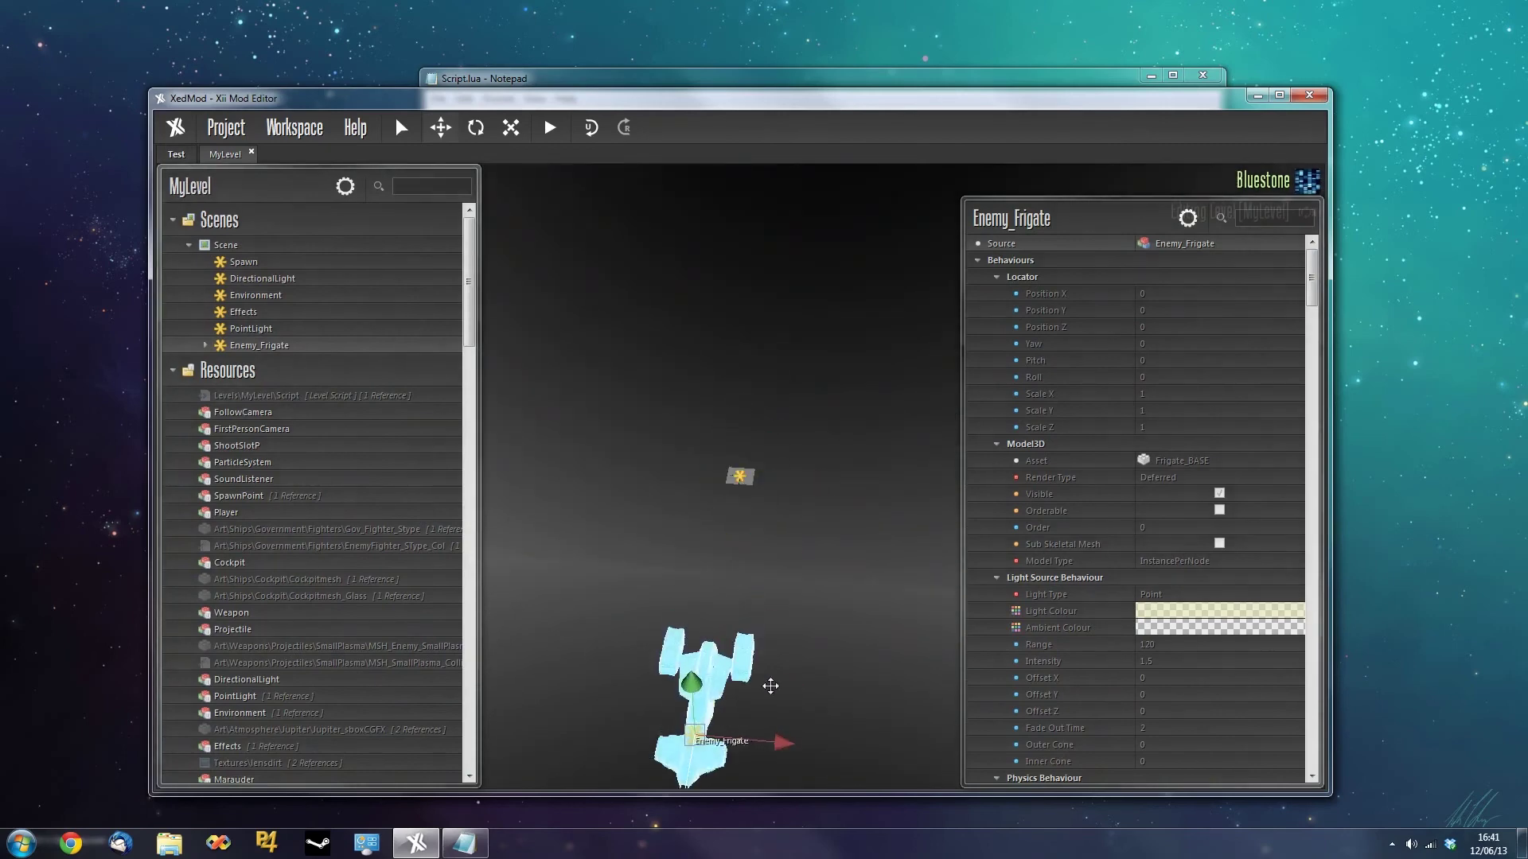
key(f)
key(e)
drag(795, 528, 631, 590)
middle_drag(833, 710, 585, 723)
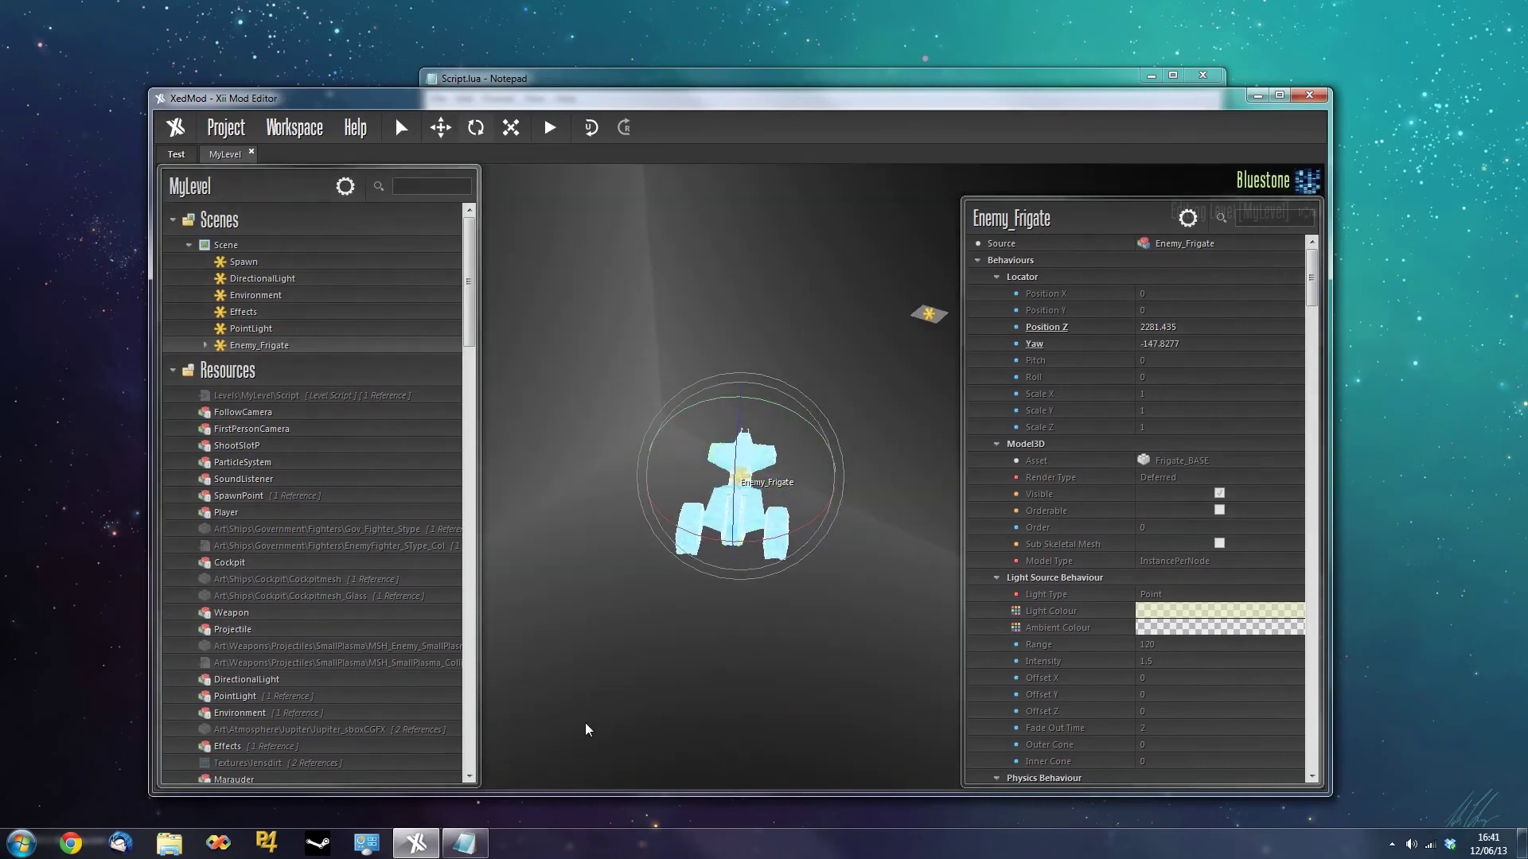
Back in the Test project, open the Enemy_Torpedo prefab showing Impact Damage 30000.
click(170, 155)
click(287, 662)
scroll(346, 573, down, 3)
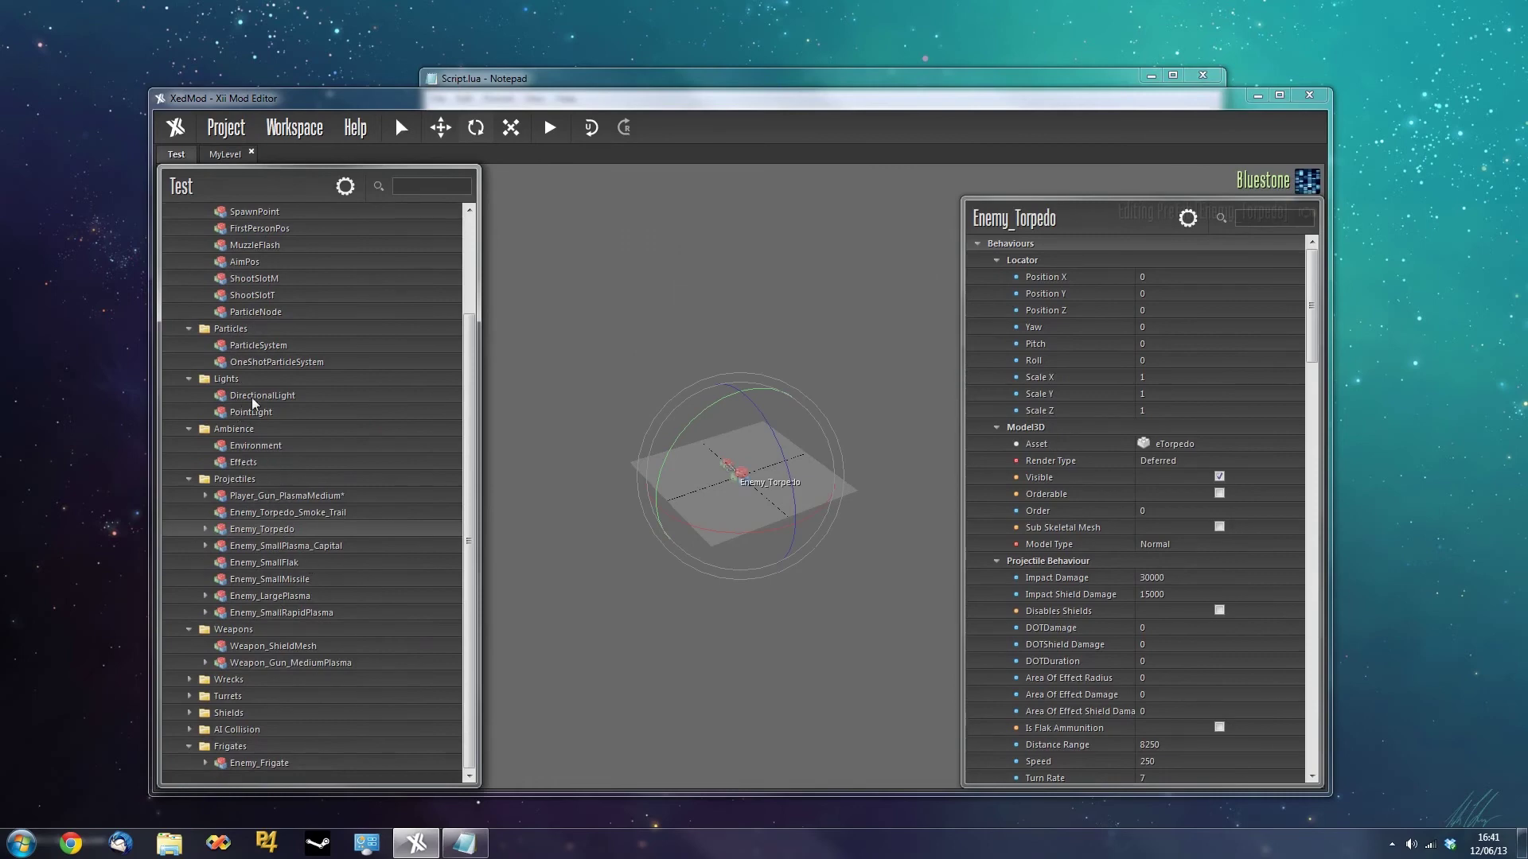
Run the level with F5, shoot the frigate with the medium plasma gun, then quit to the editor.
click(285, 495)
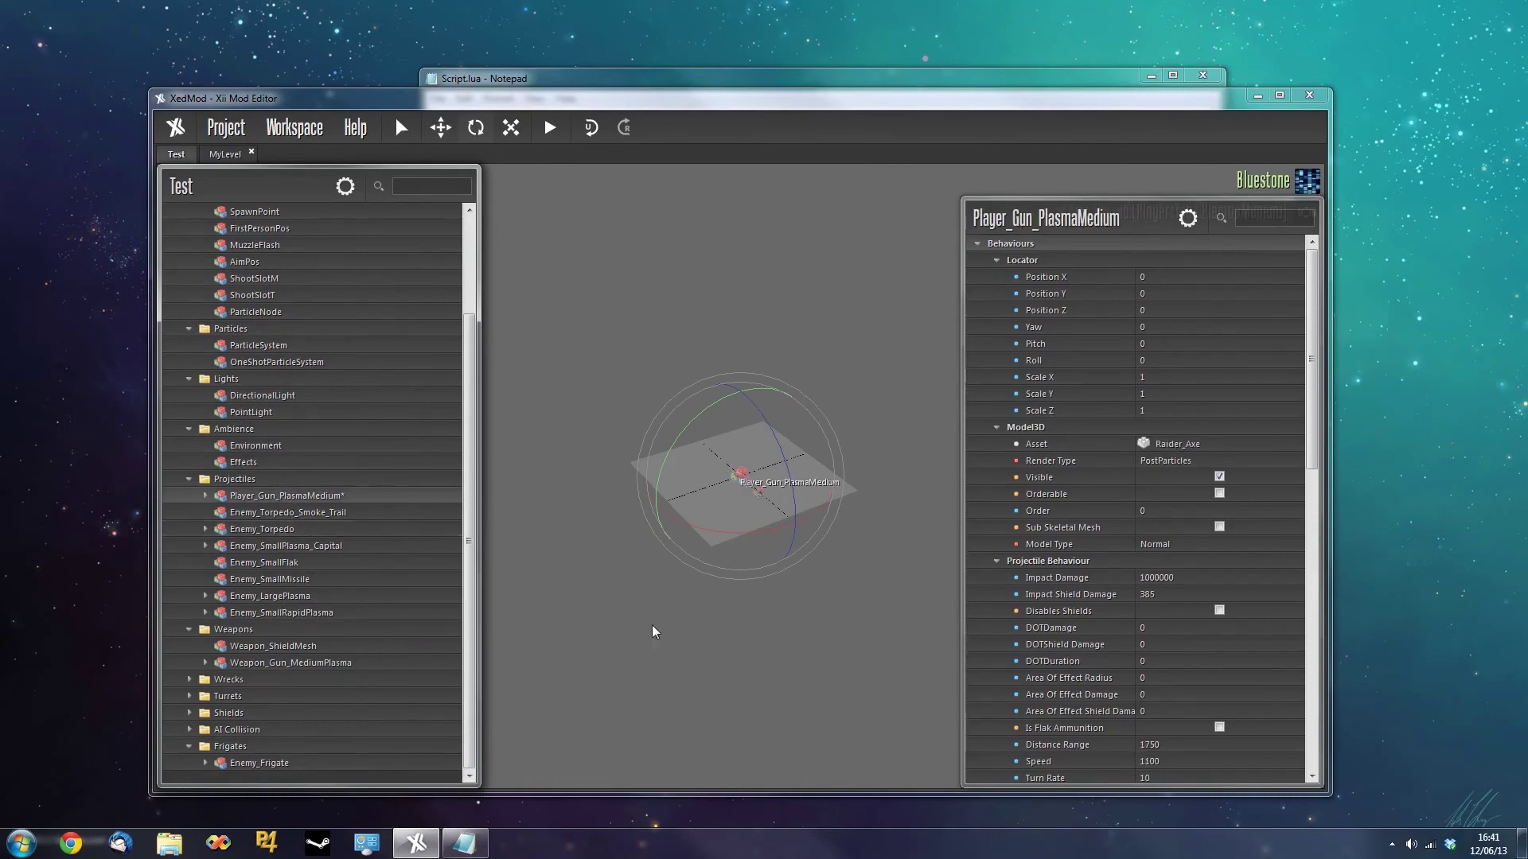
middle_drag(715, 675, 583, 740)
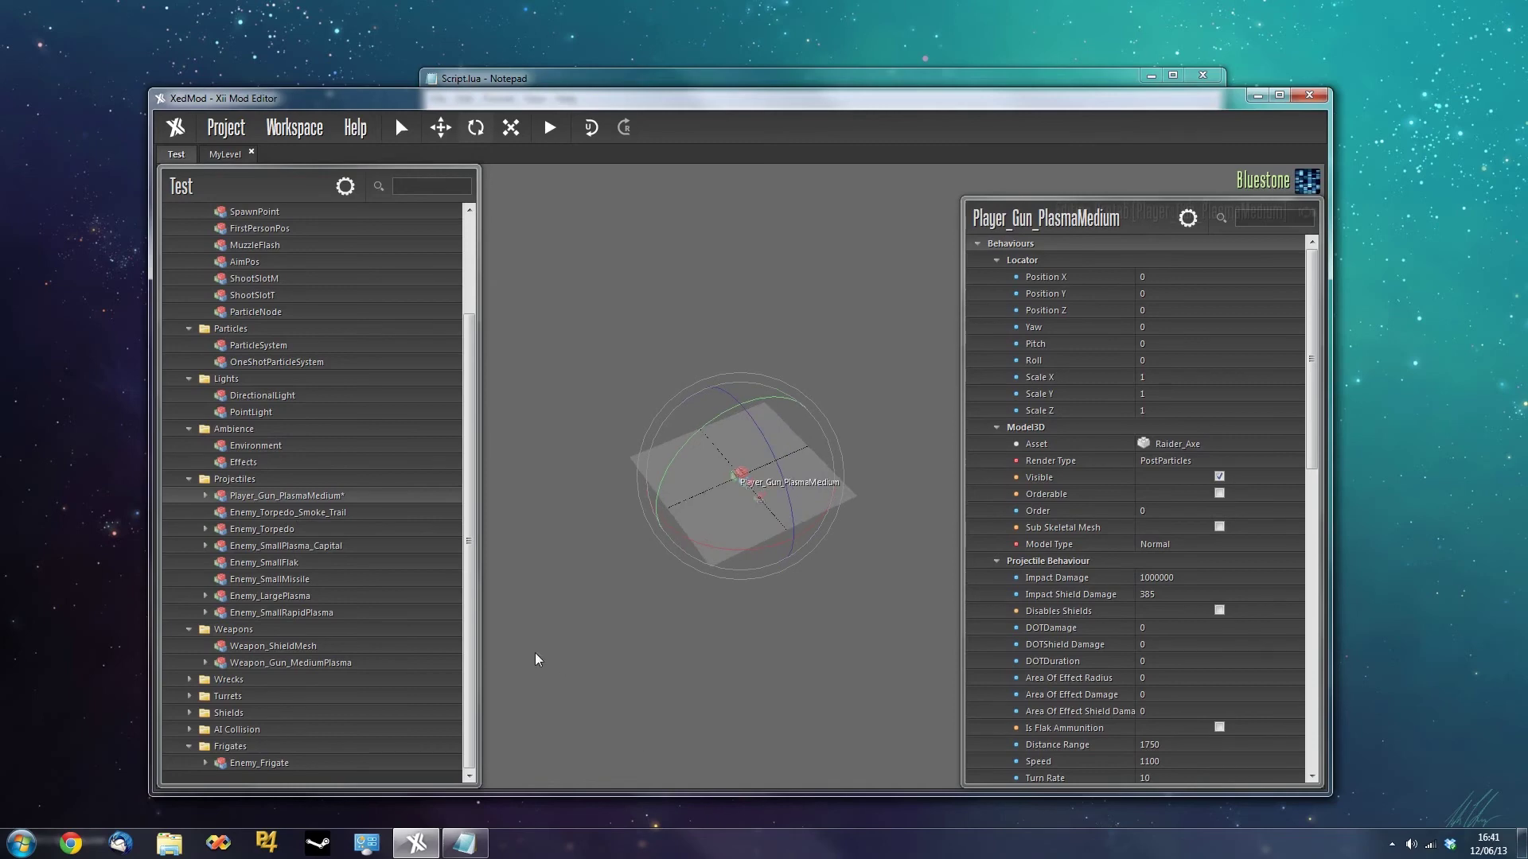
click(263, 762)
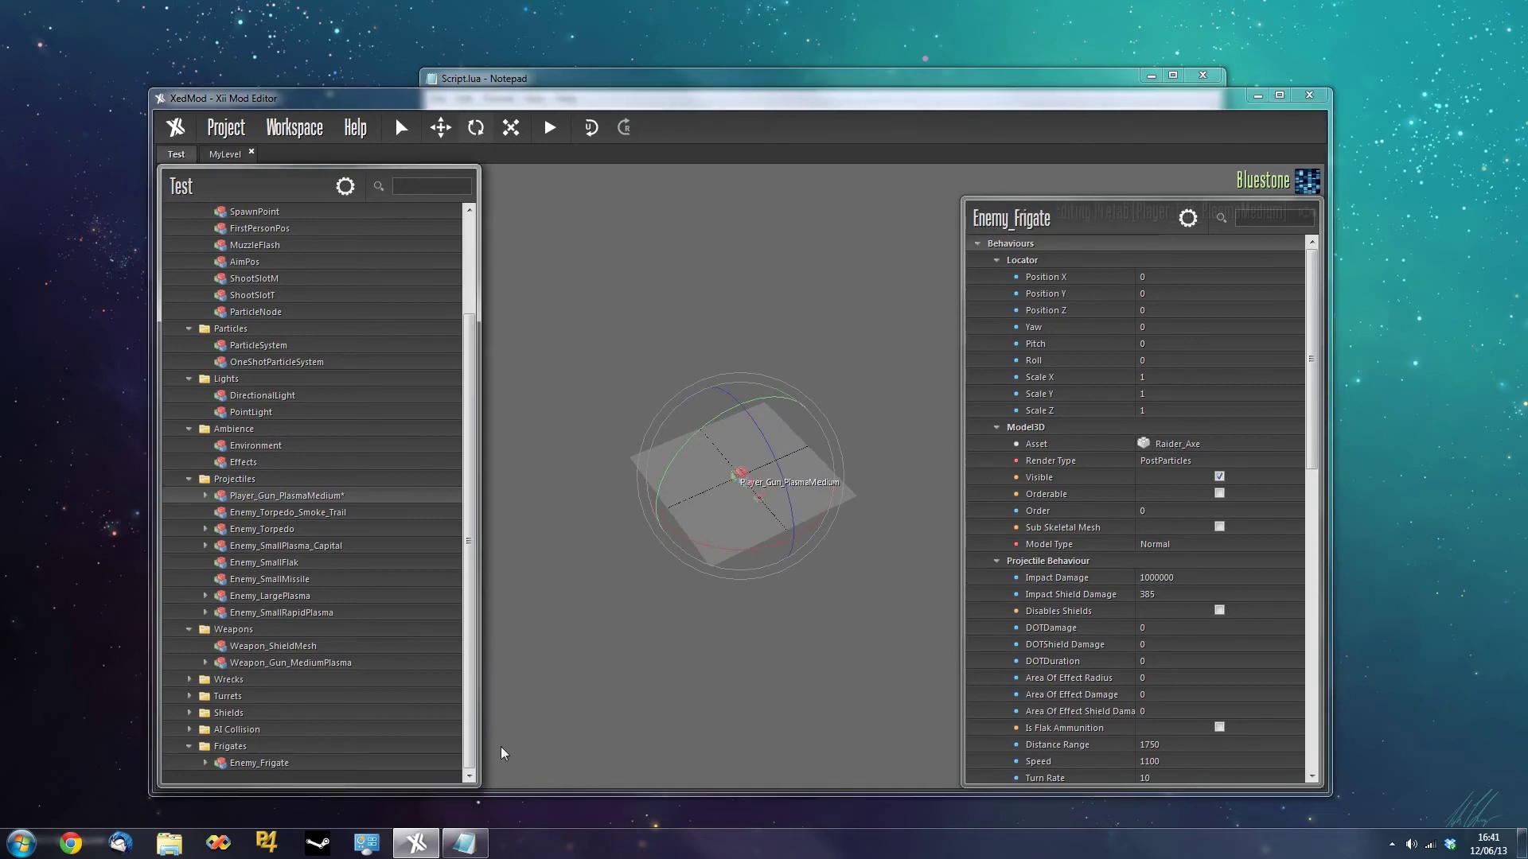
key(F5)
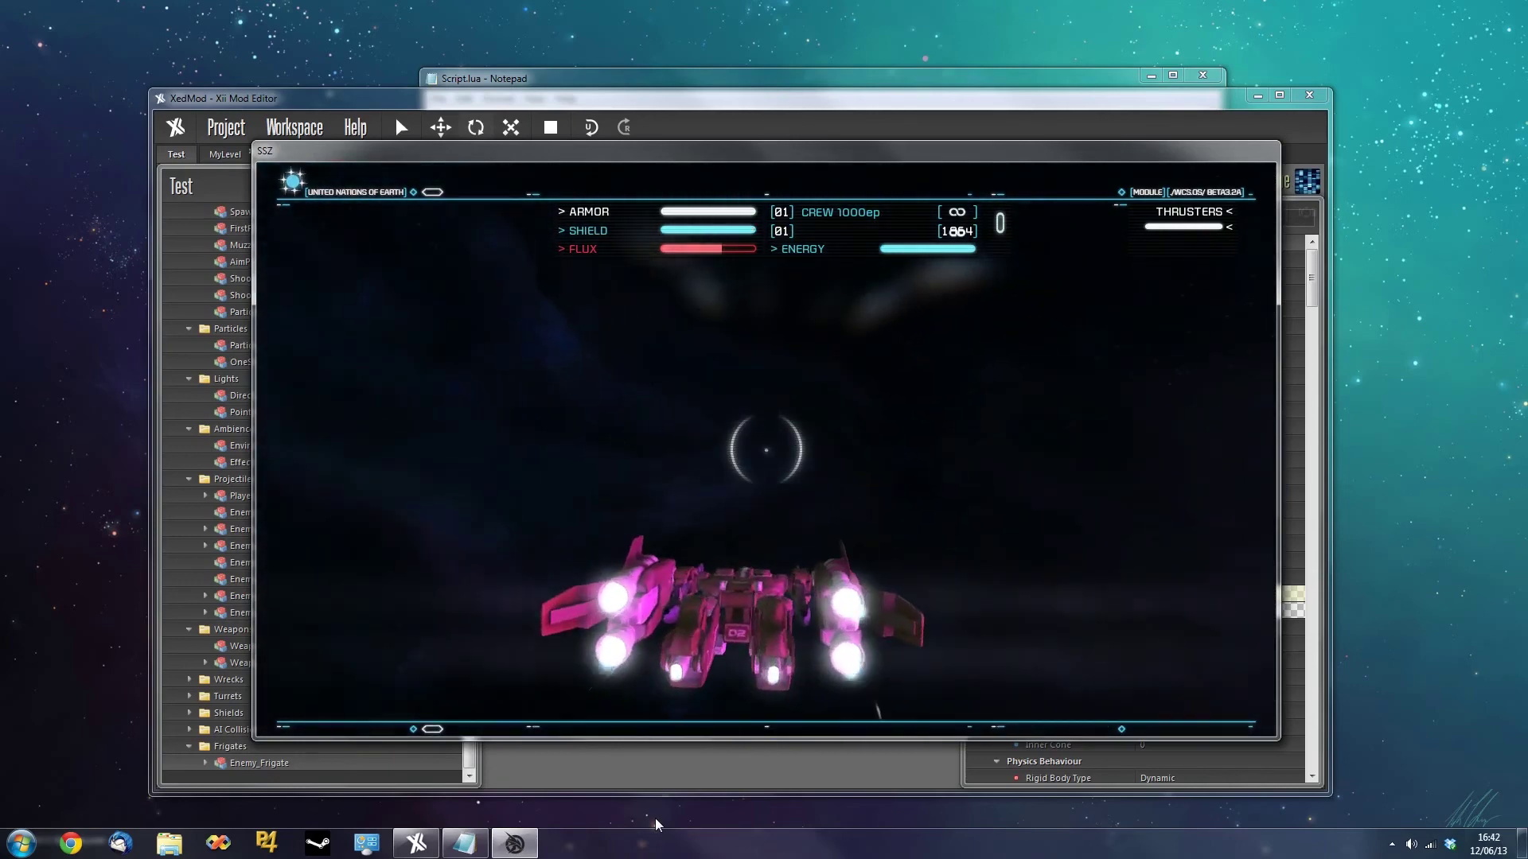
key(alt+F4)
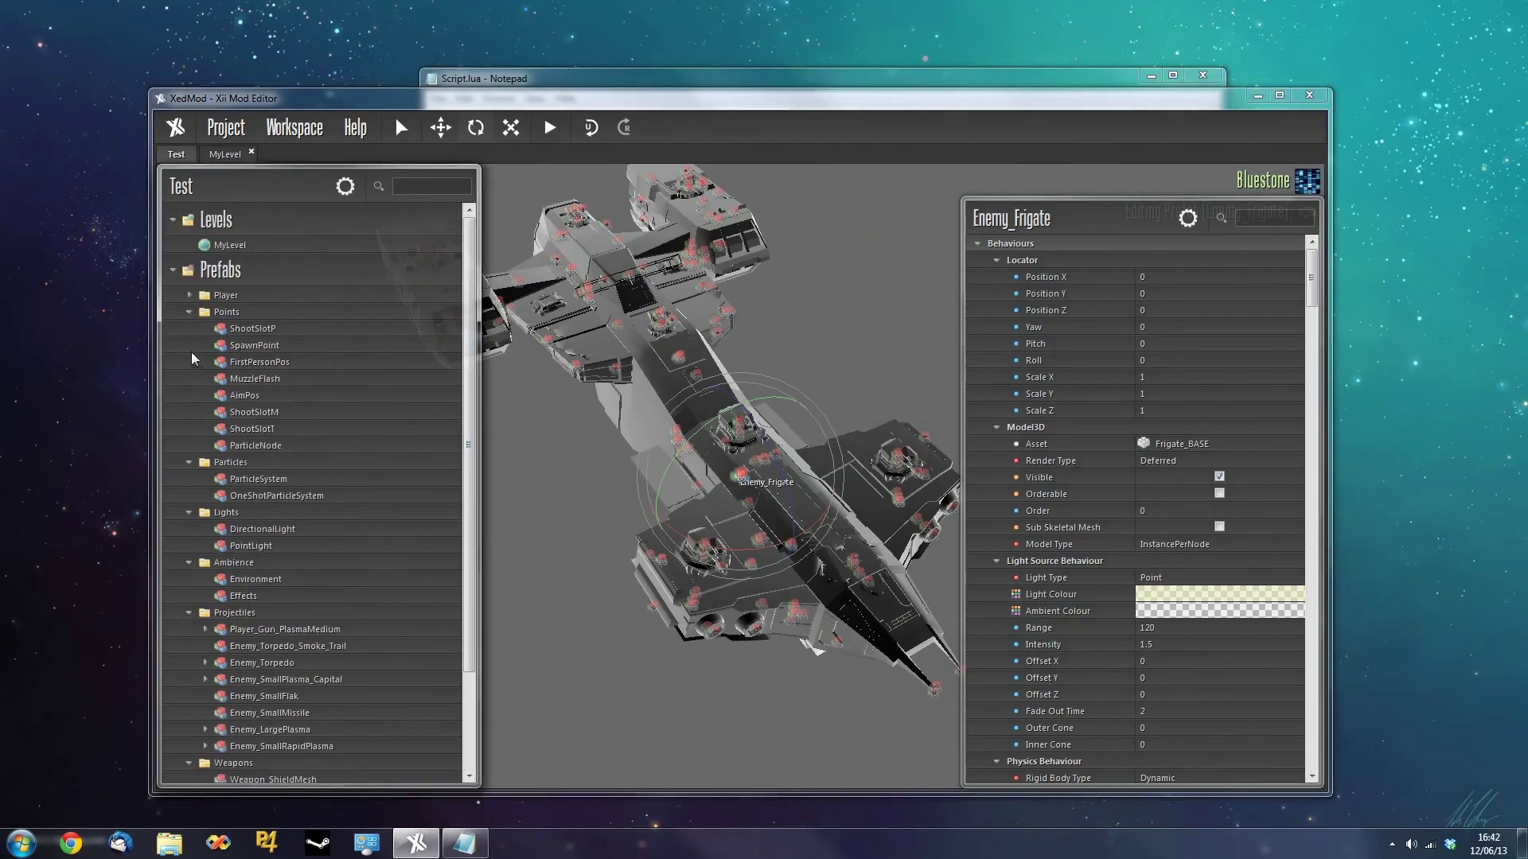
Replace Marauder with Player in the createPlayer call of MyLevel's Script.lua.
click(188, 312)
click(188, 329)
click(226, 246)
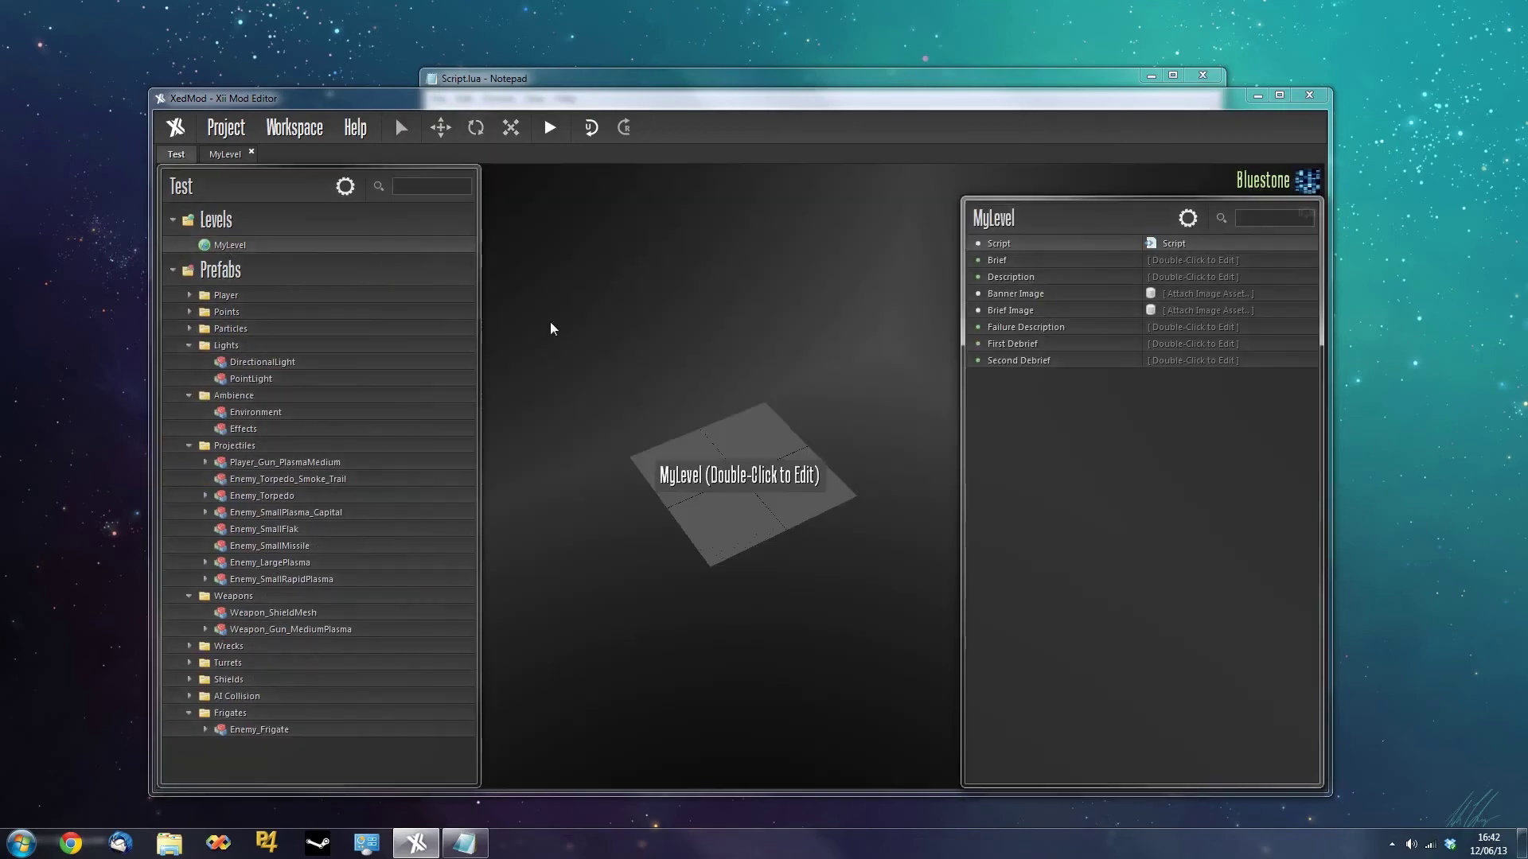
drag(667, 80, 586, 154)
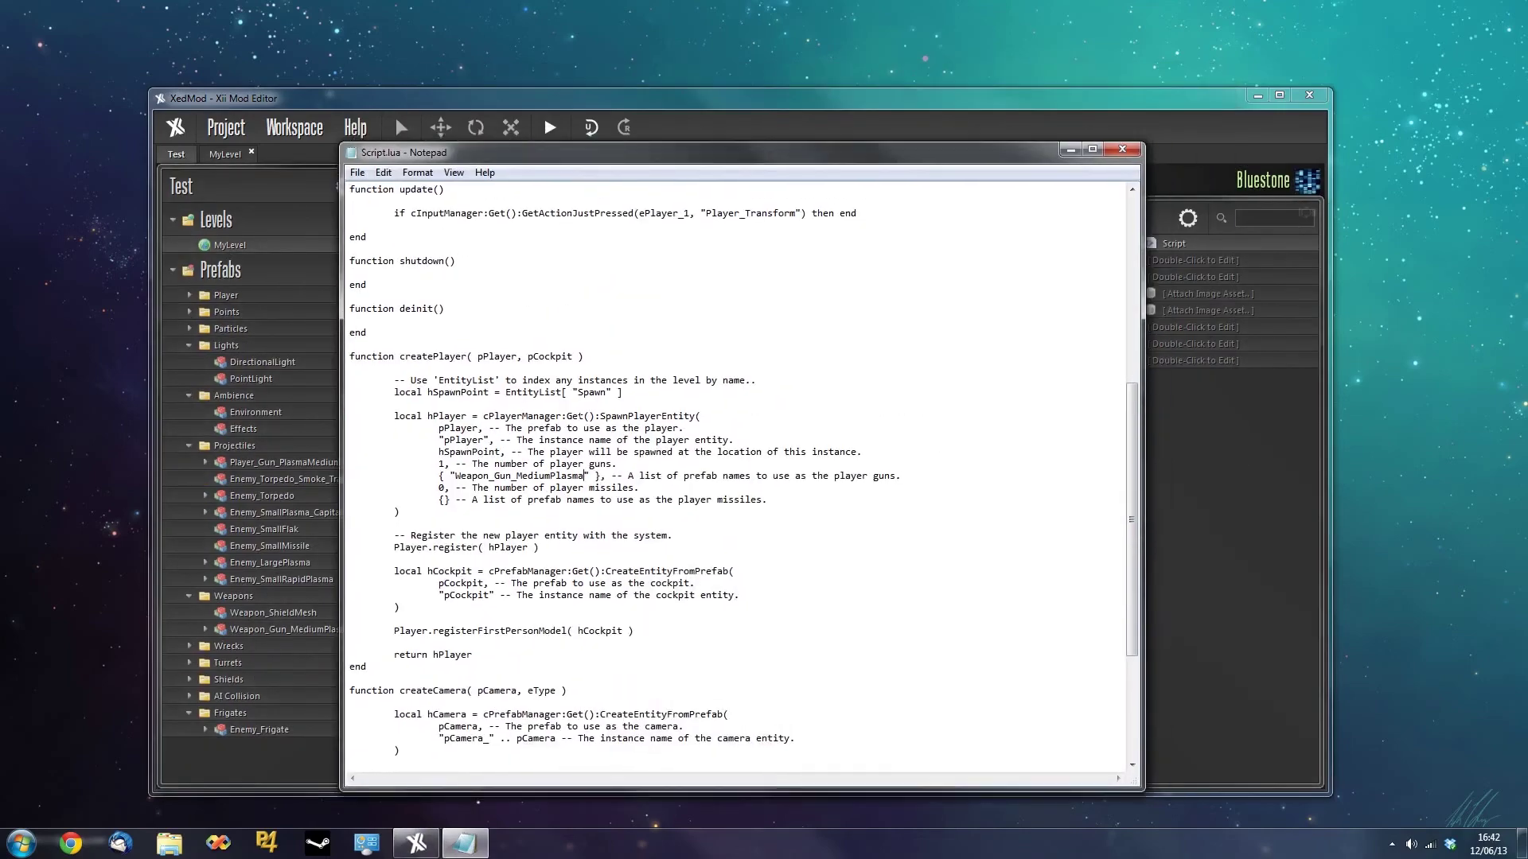
scroll(740, 477, up, 4)
drag(613, 309, 568, 309)
text(Player)
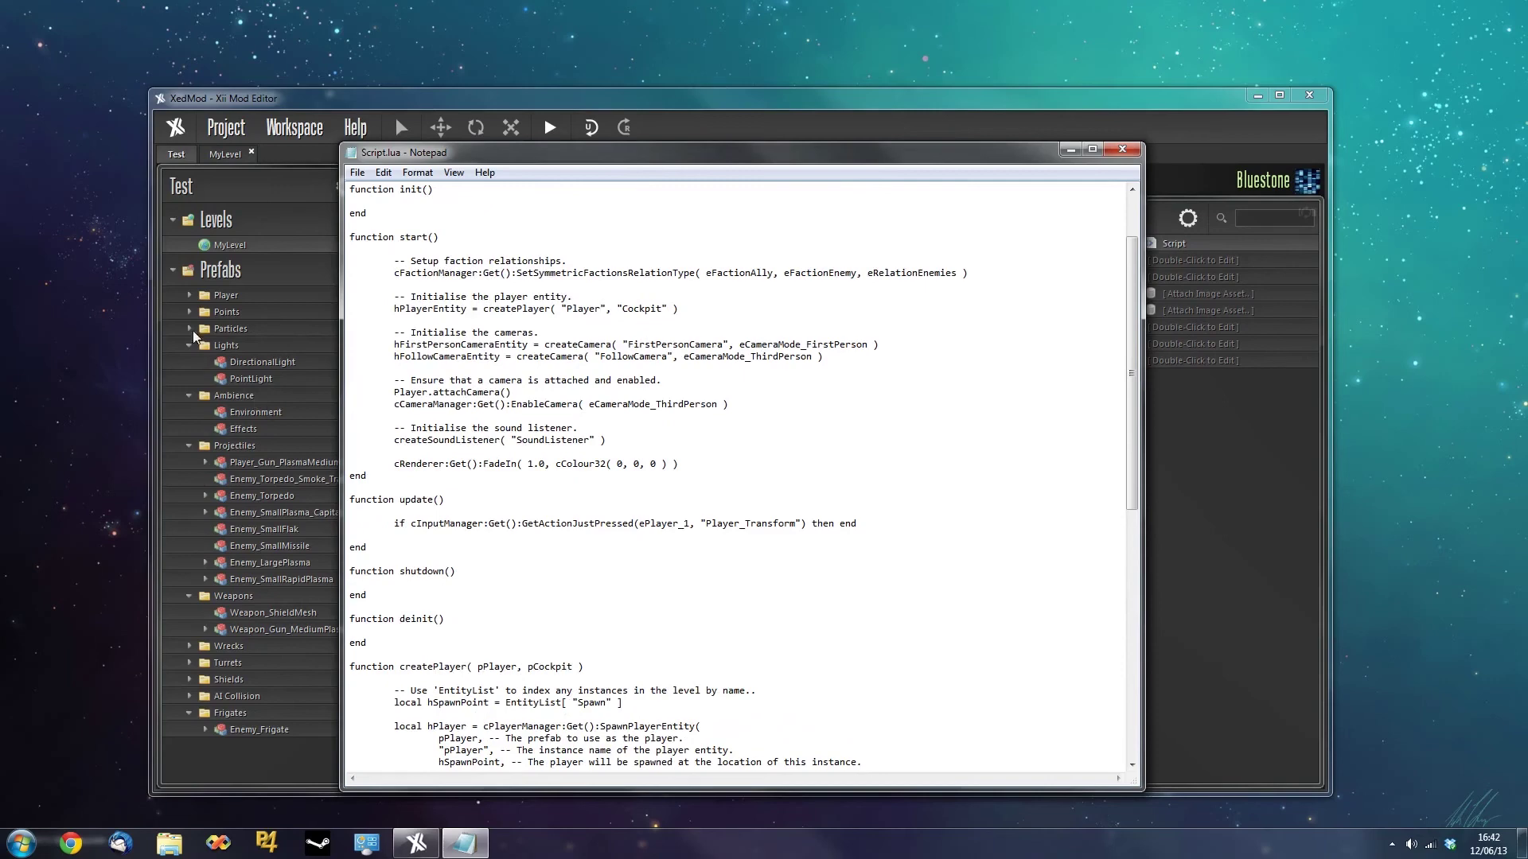
click(193, 303)
click(190, 296)
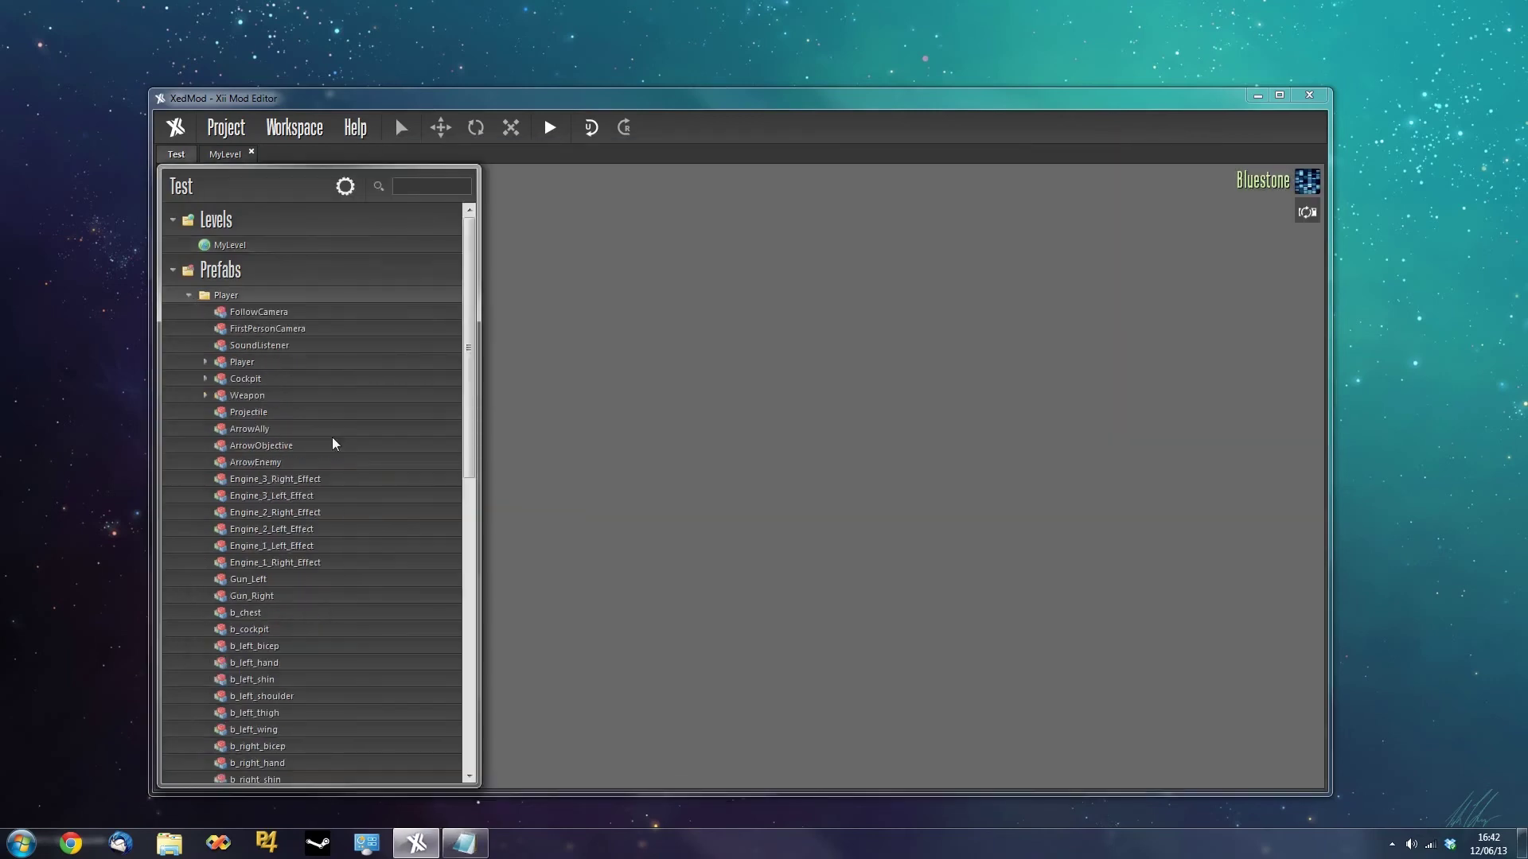
double_click(241, 364)
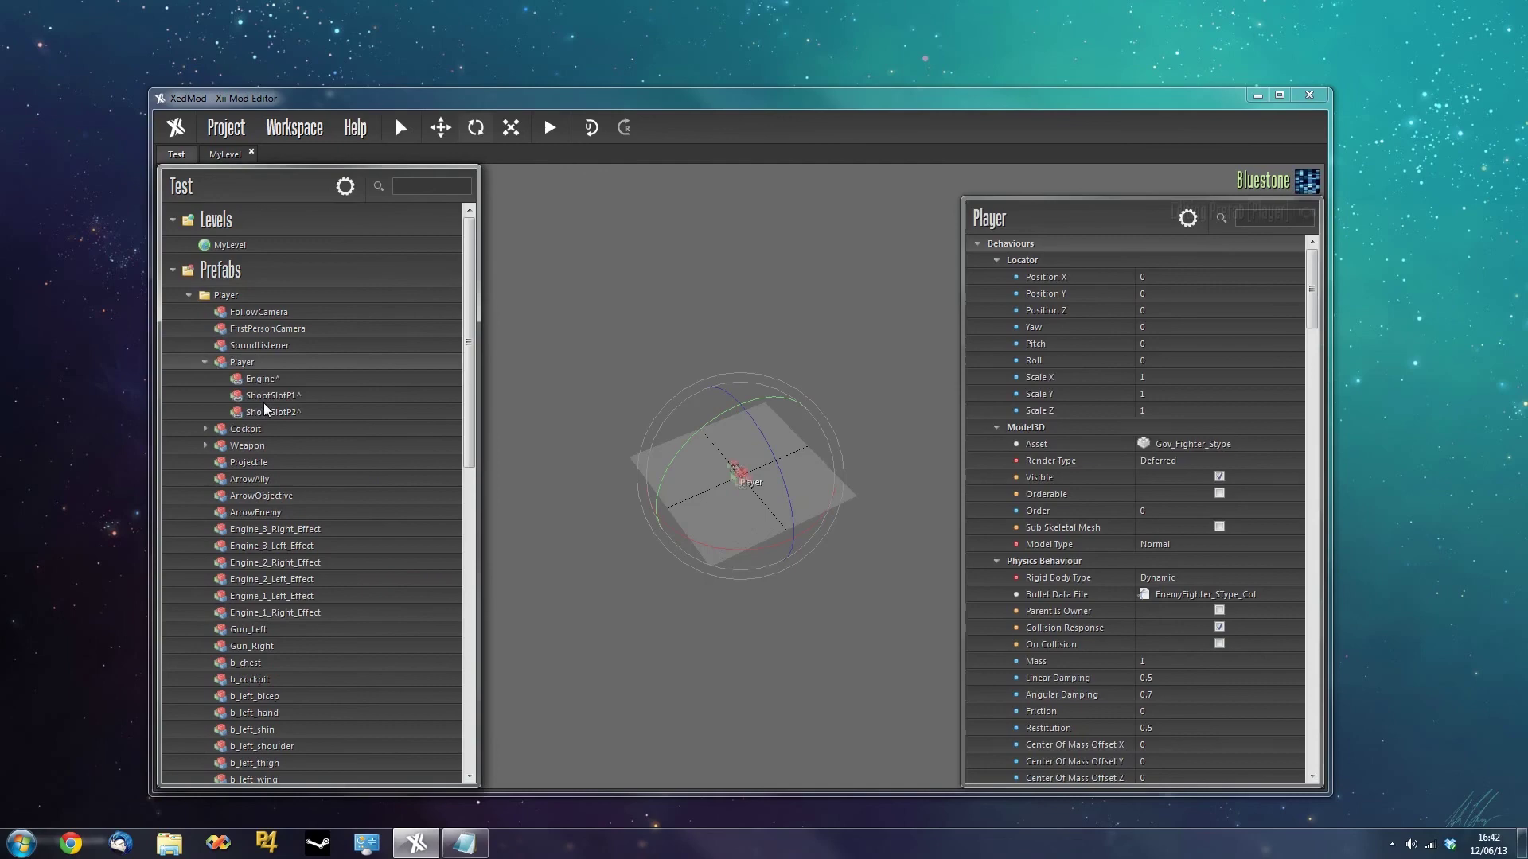
click(266, 400)
click(274, 412)
click(278, 398)
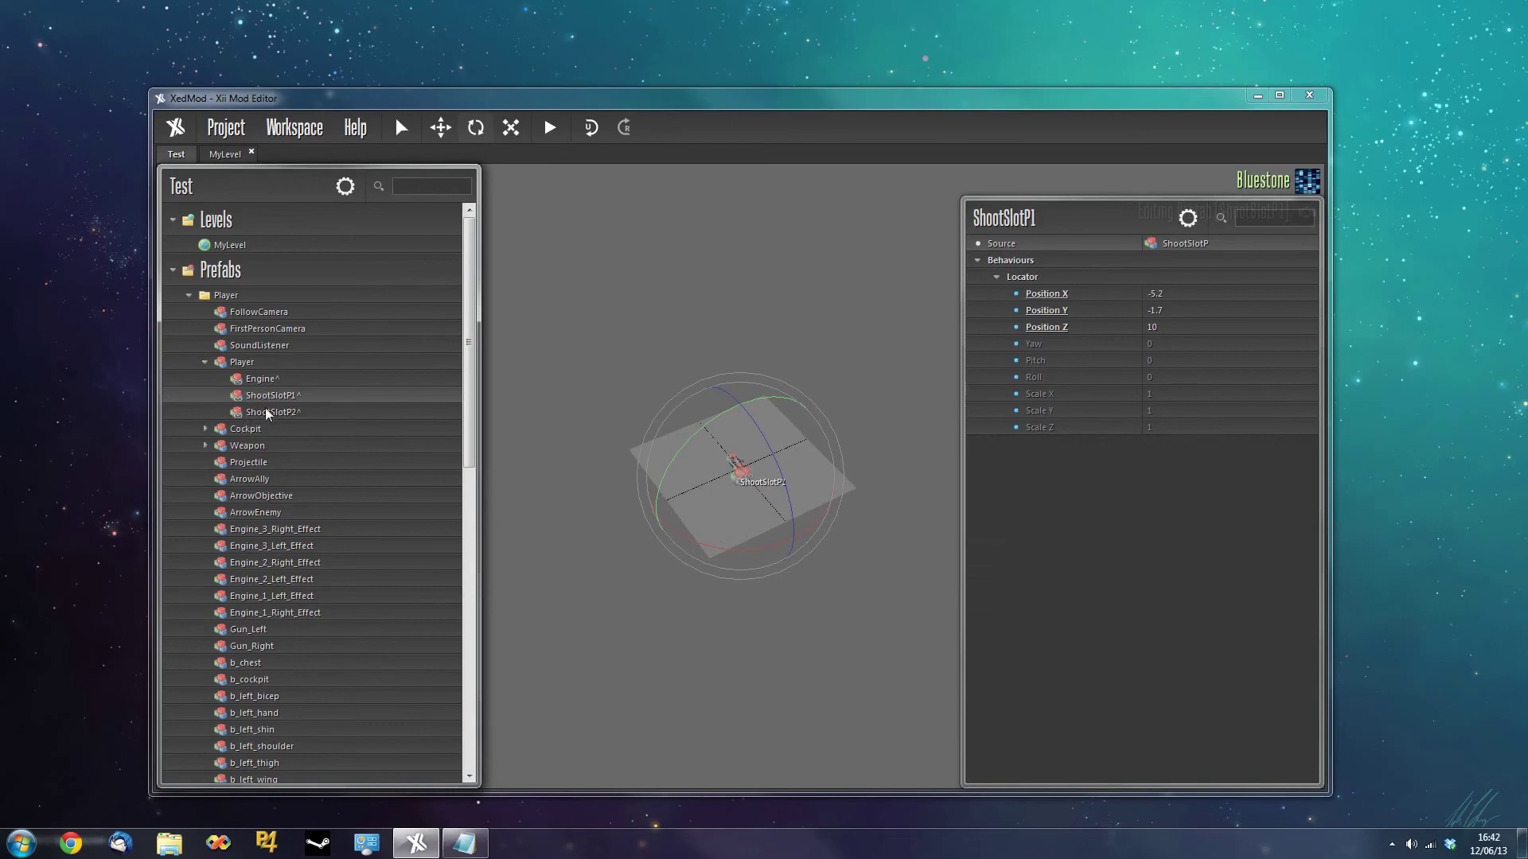
scroll(596, 612, up, 3)
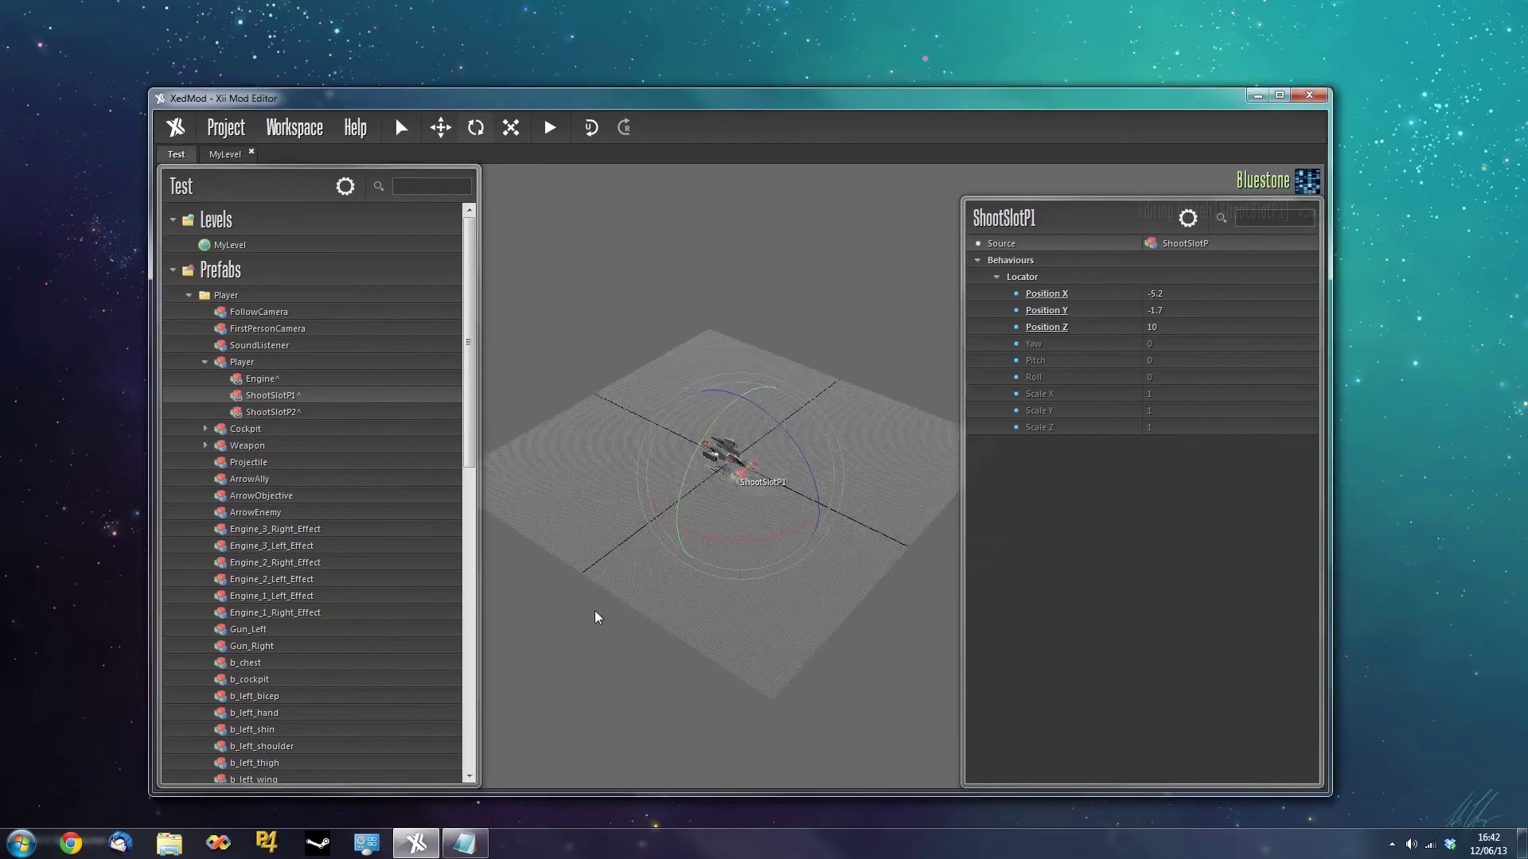
scroll(595, 611, up, 6)
middle_drag(776, 703, 629, 628)
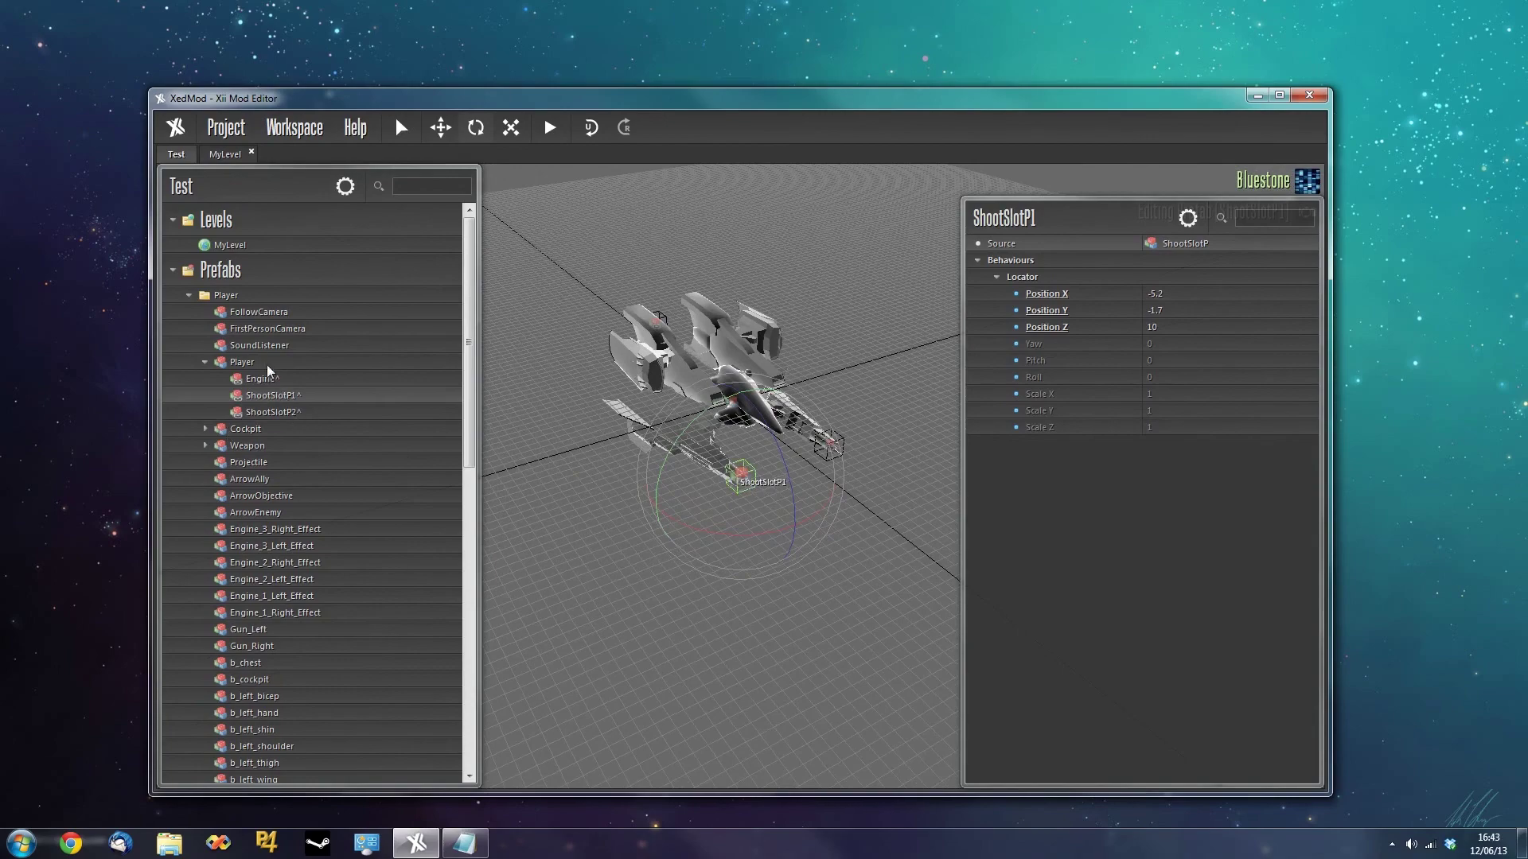
click(291, 409)
click(294, 395)
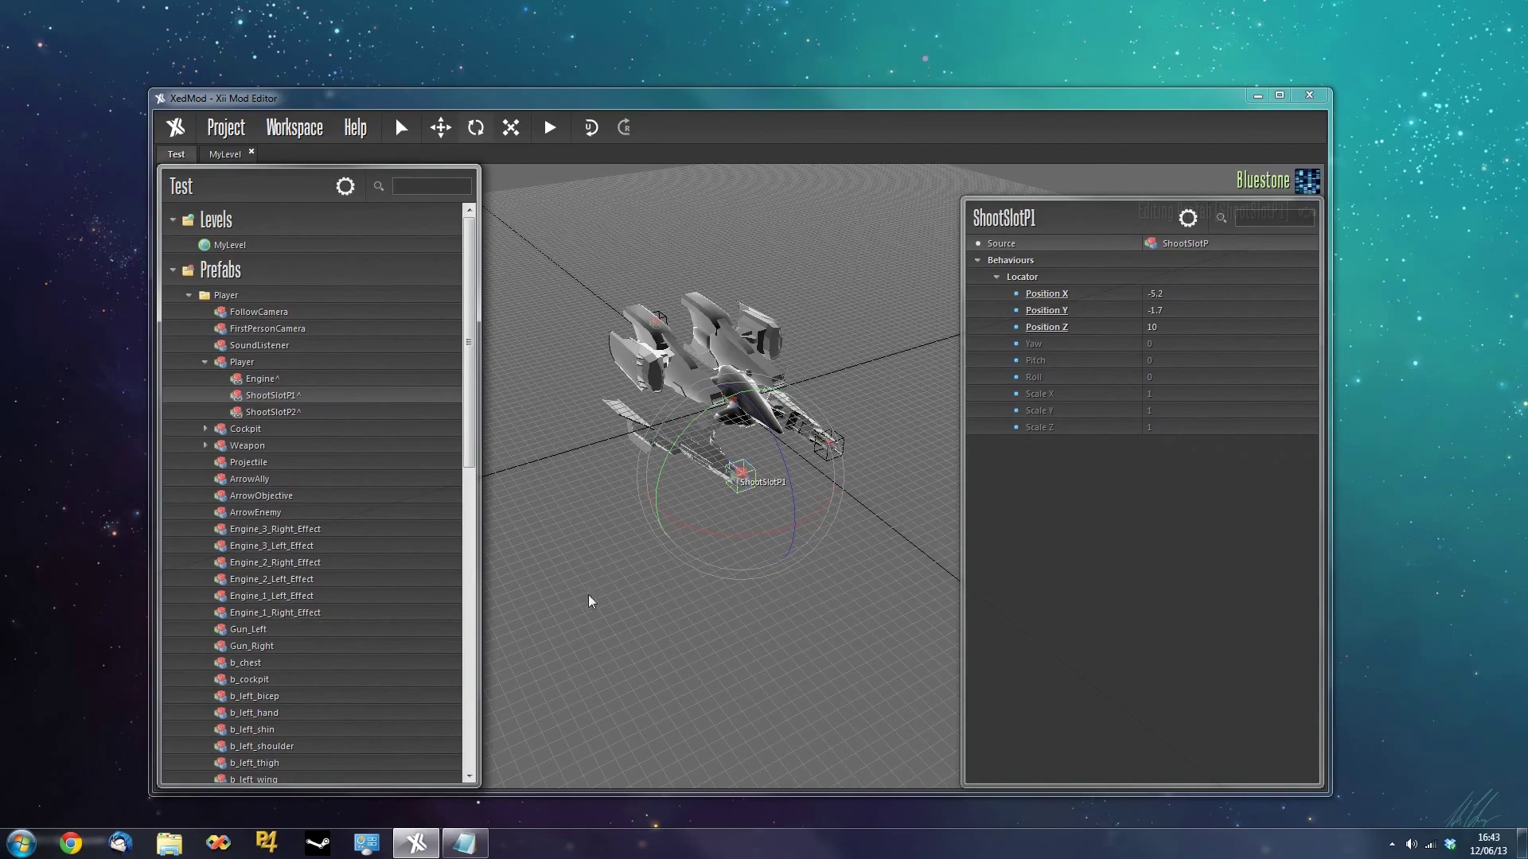
middle_drag(589, 601, 583, 565)
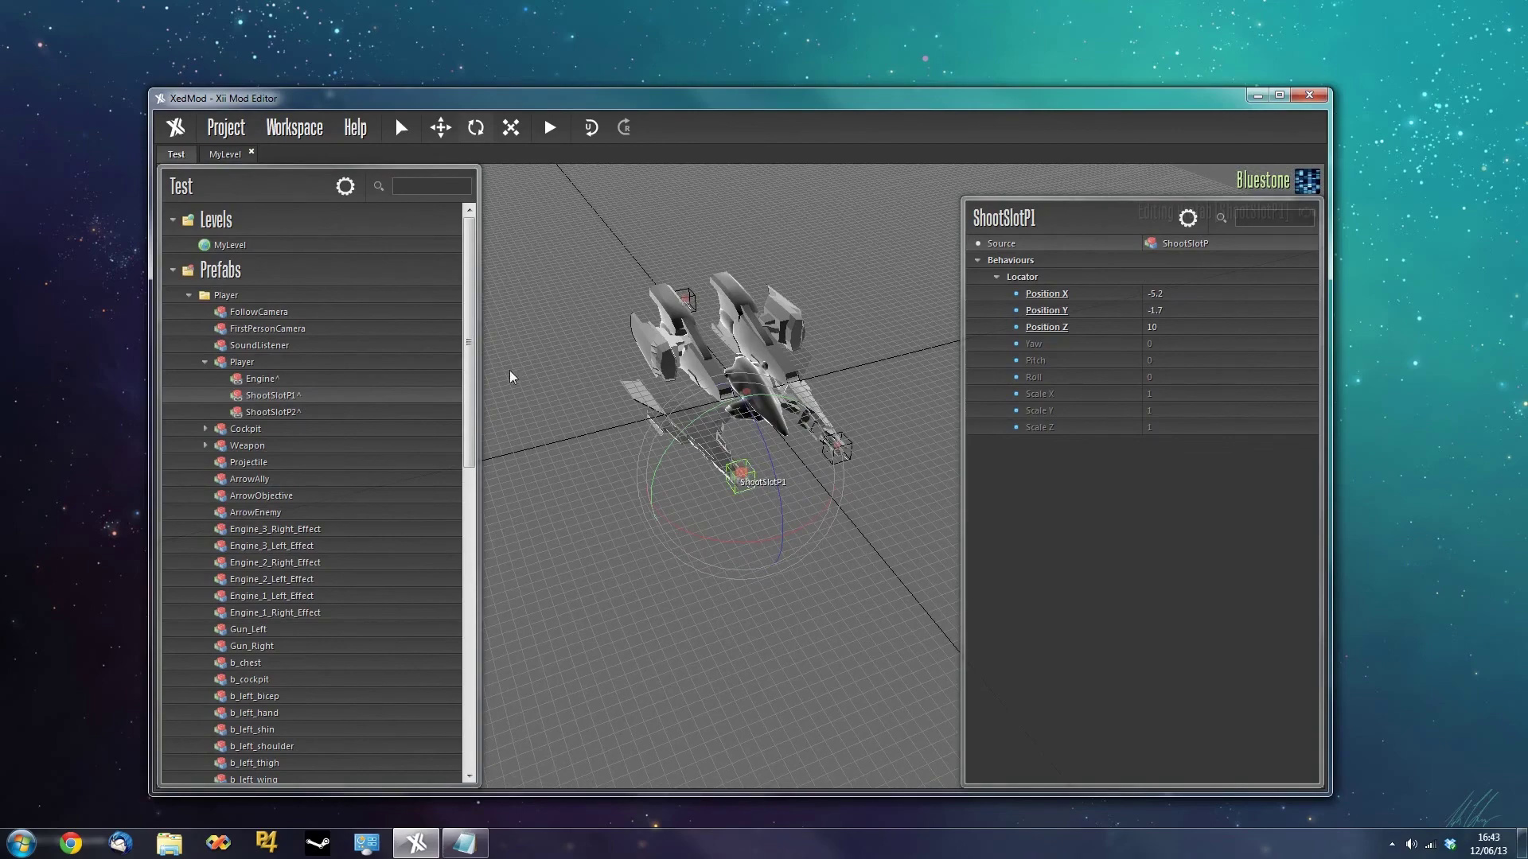
scroll(370, 469, down, 5)
scroll(342, 470, up, 5)
click(298, 423)
click(299, 412)
click(304, 399)
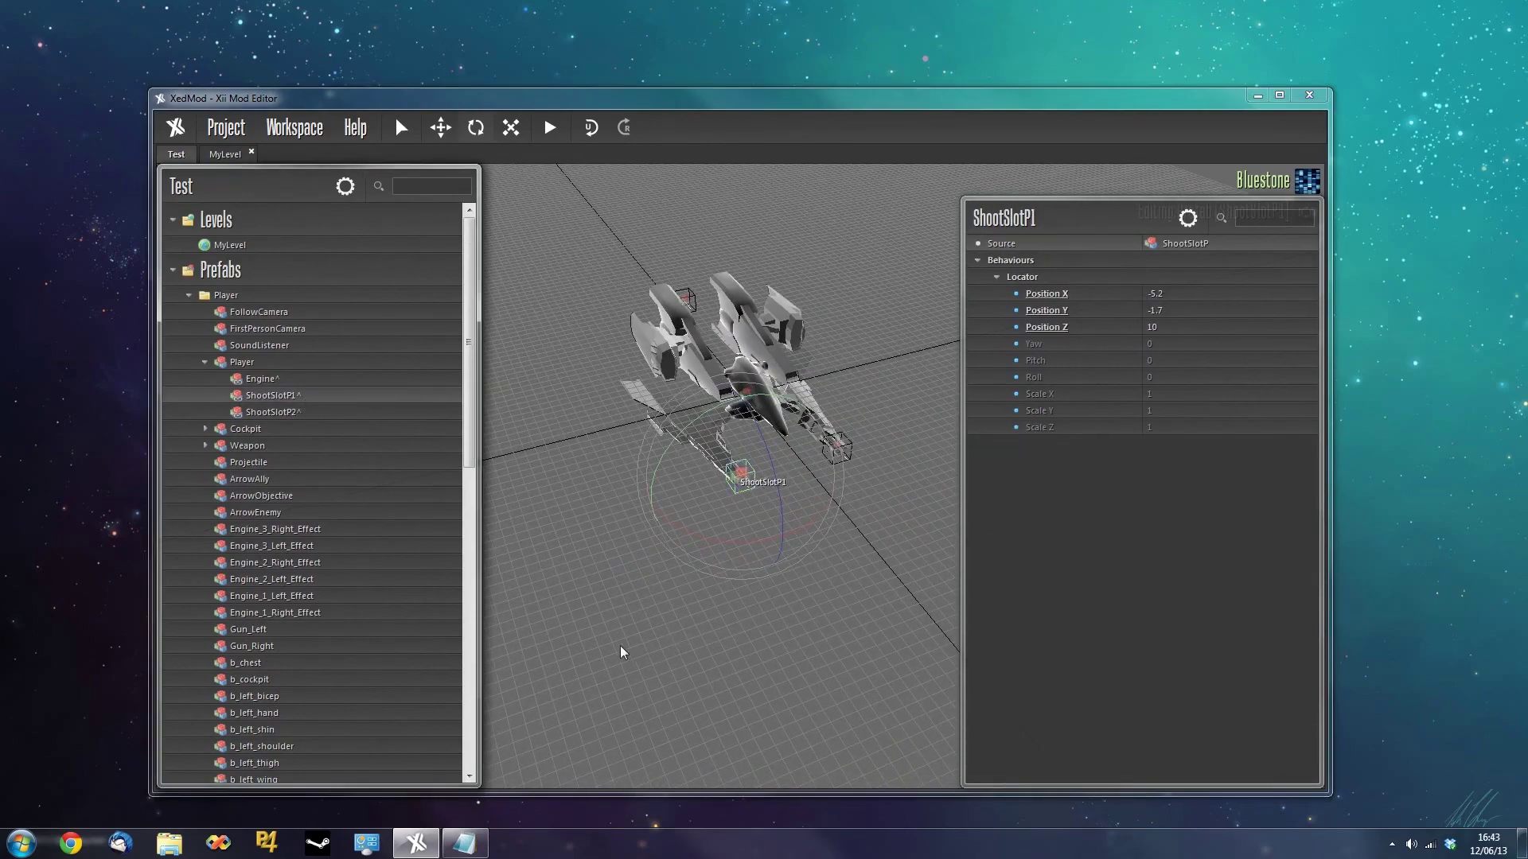
middle_drag(620, 646, 758, 648)
scroll(569, 590, up, 5)
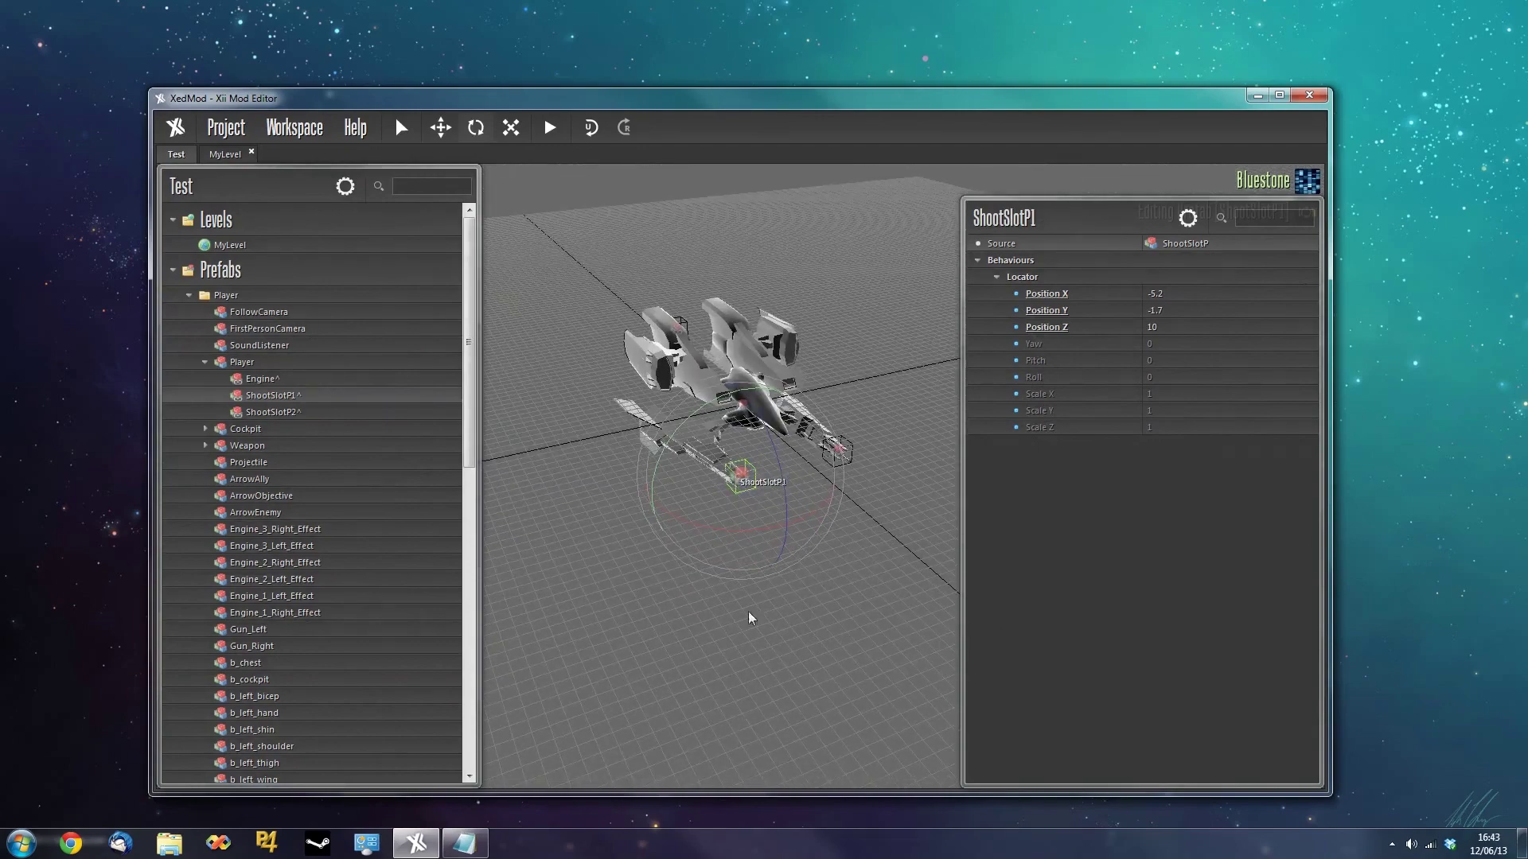
middle_drag(749, 617, 561, 509)
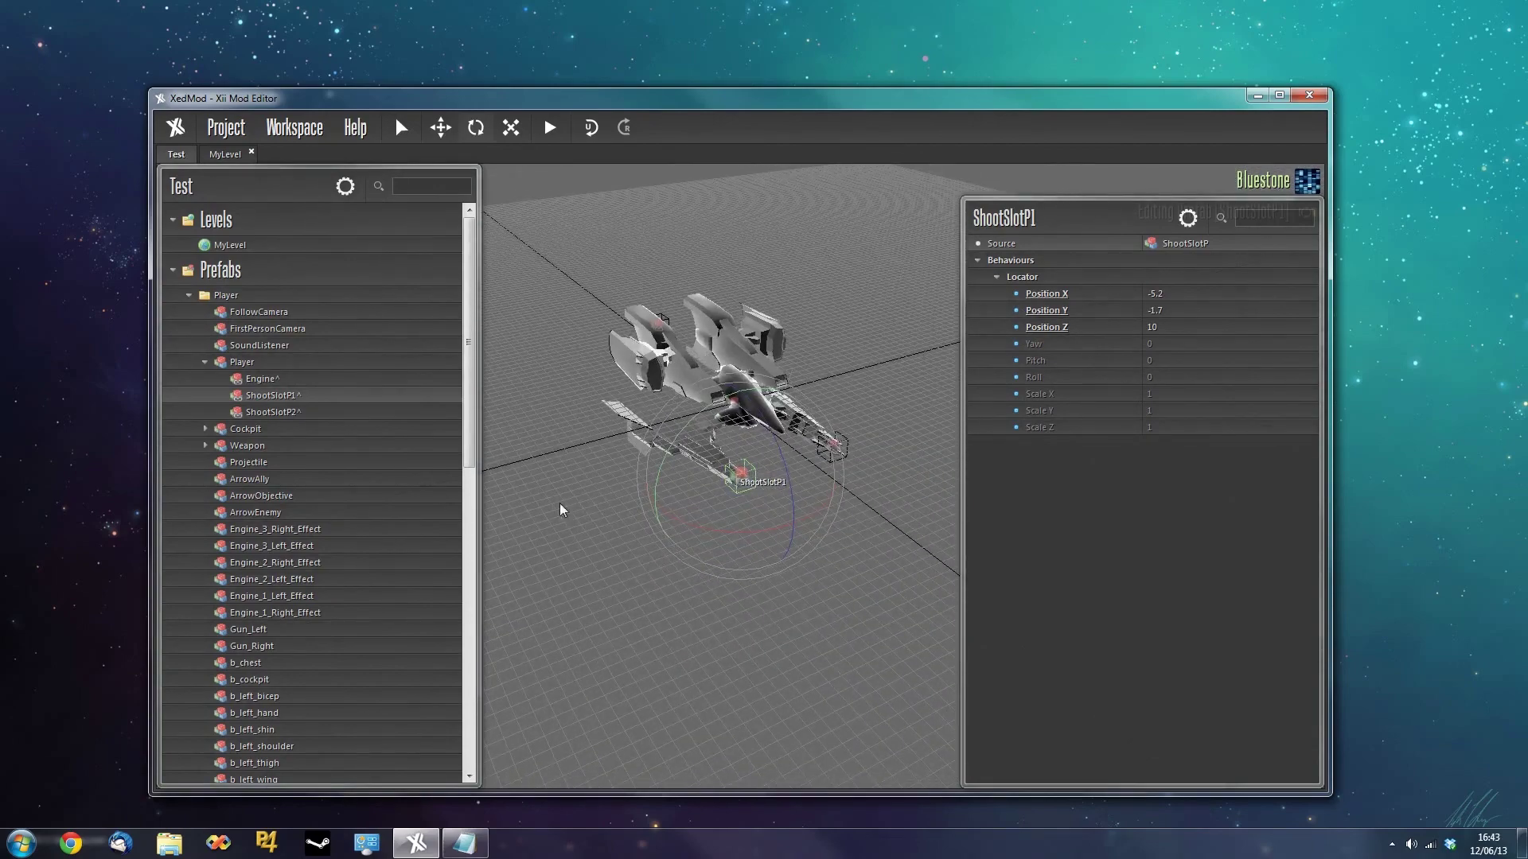
click(280, 412)
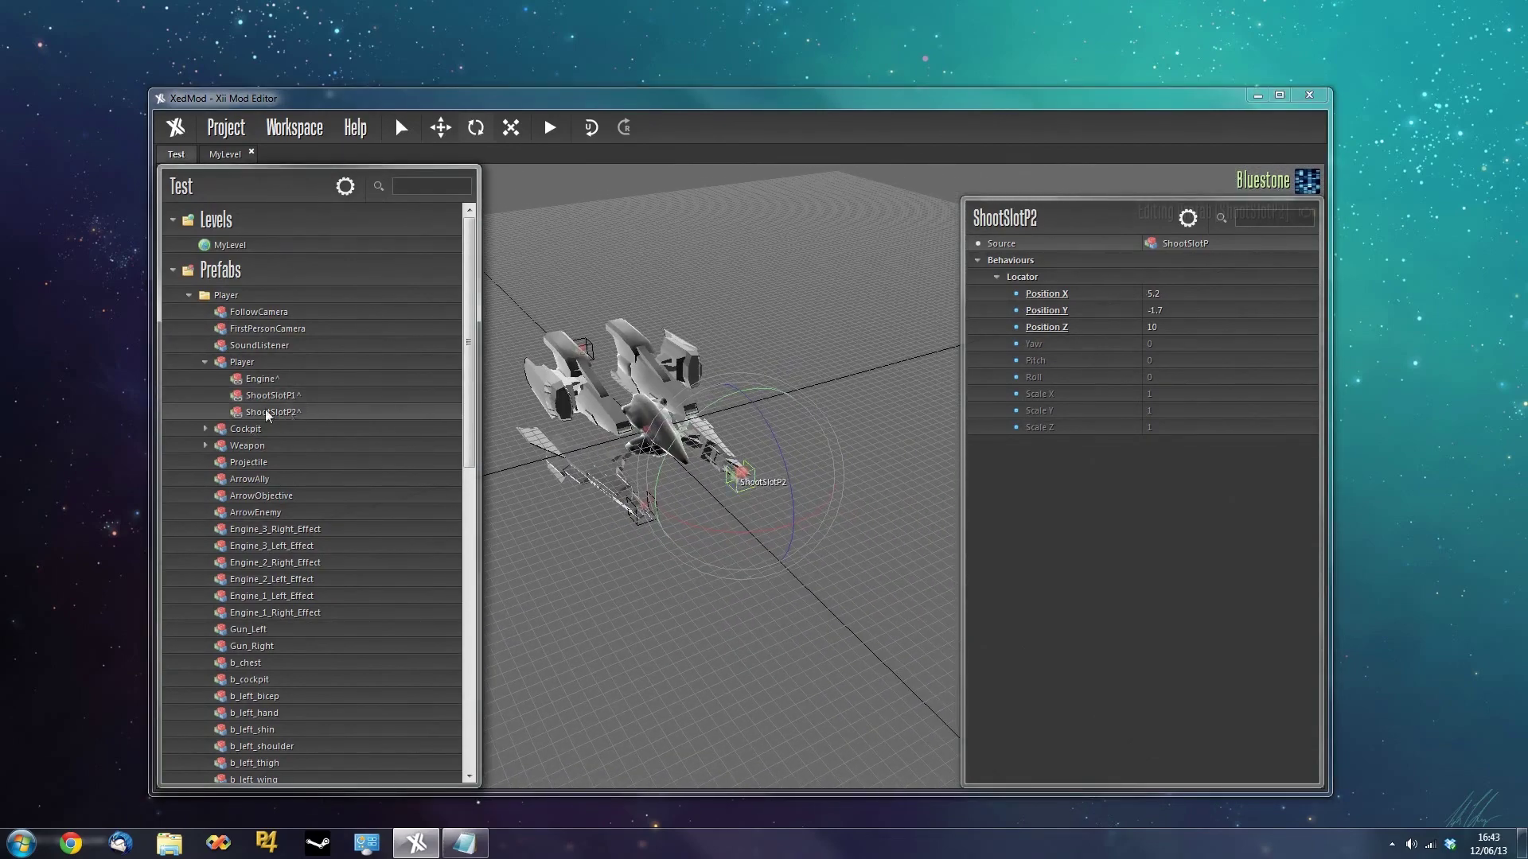
Clone ShootSlotP2 twice, naming the copies ShootSlotP3 and ShootSlotP4.
right_click(270, 411)
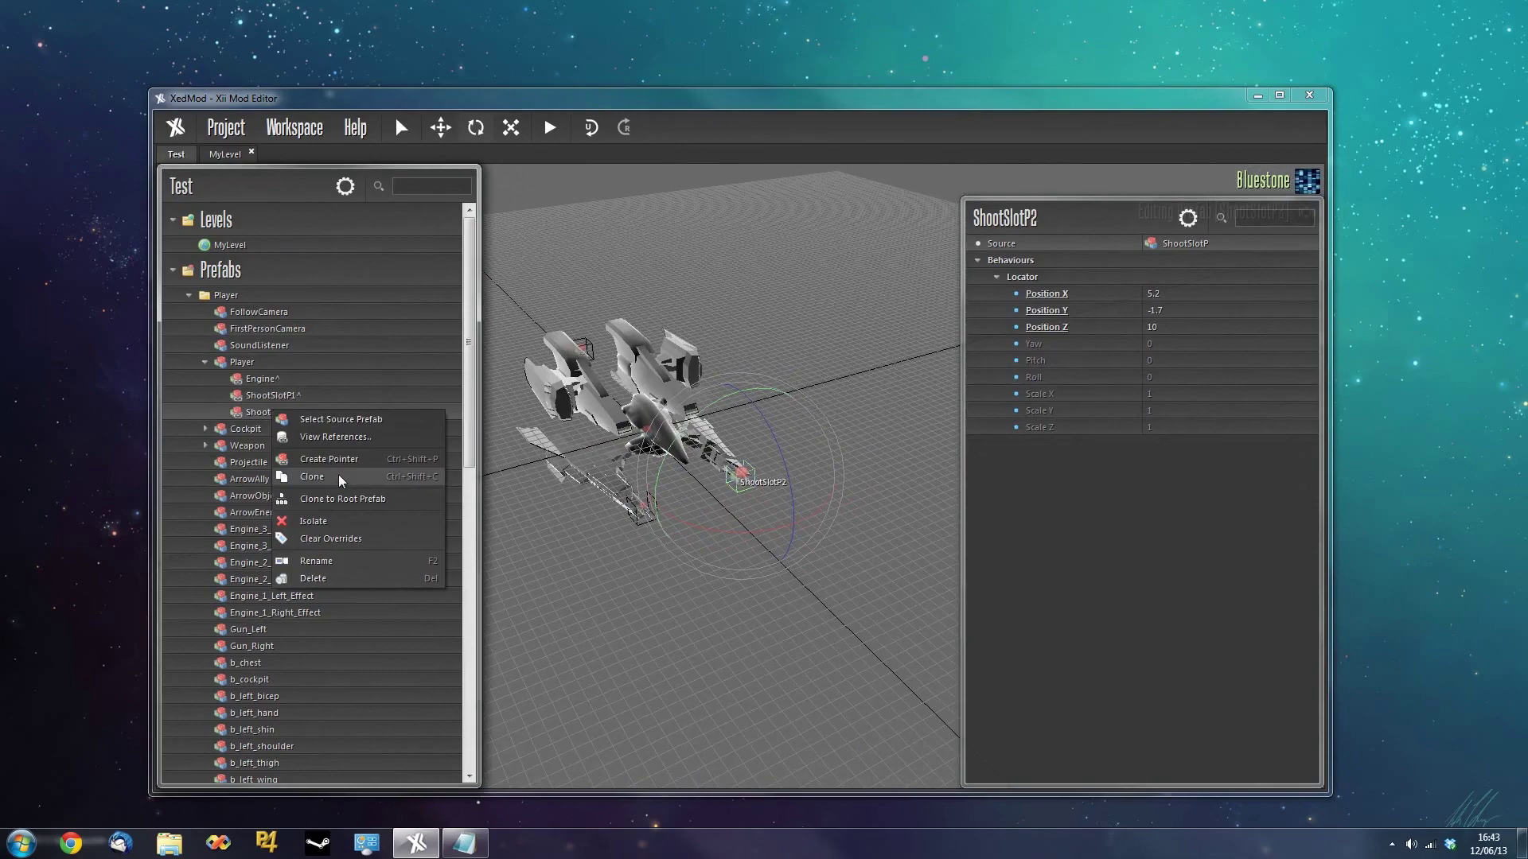
click(337, 476)
click(303, 426)
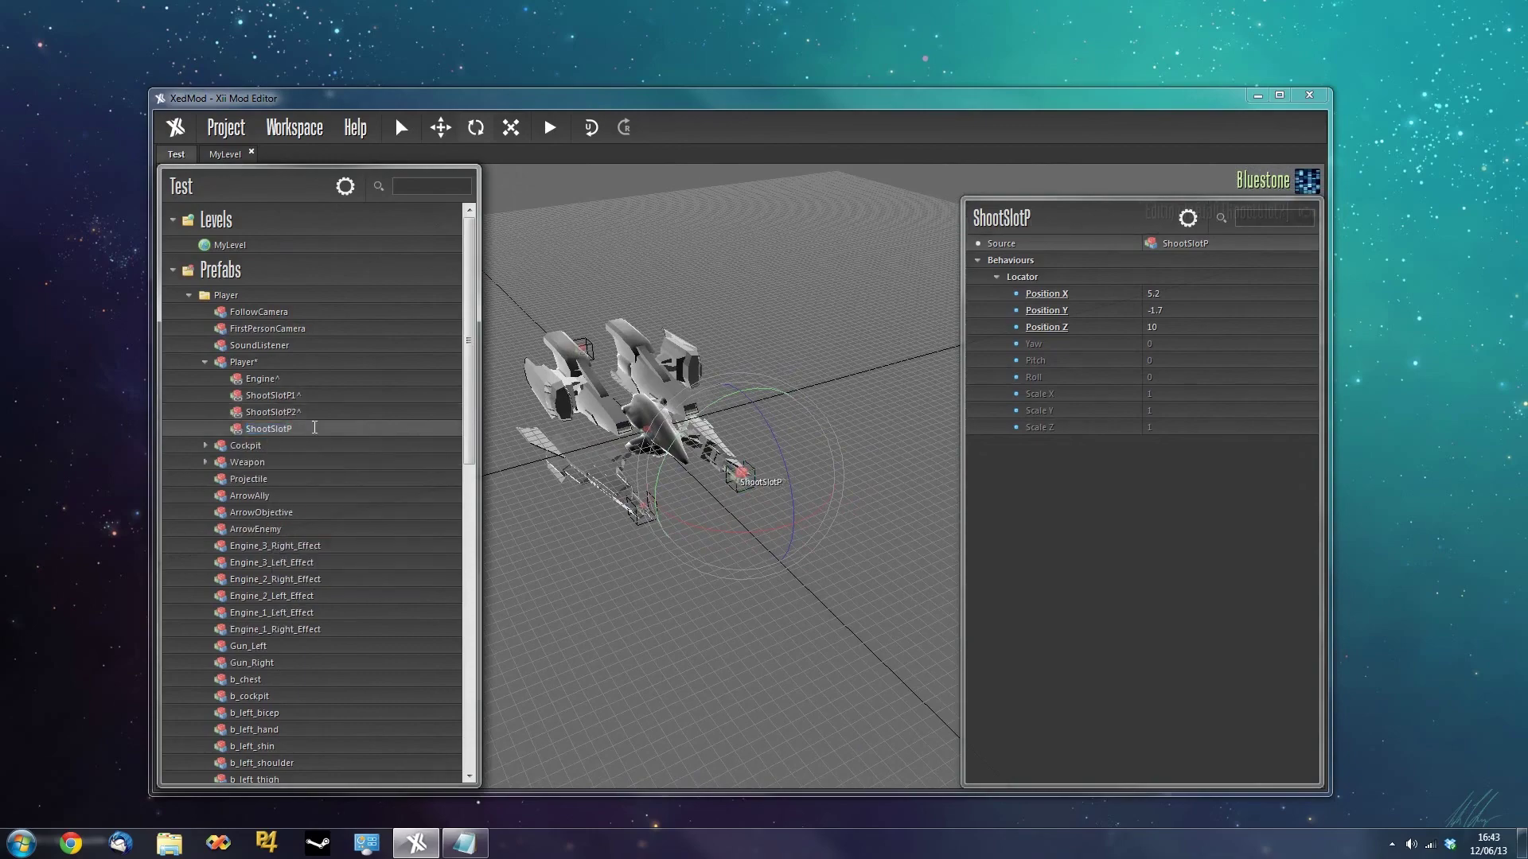
text(3)
key(Return)
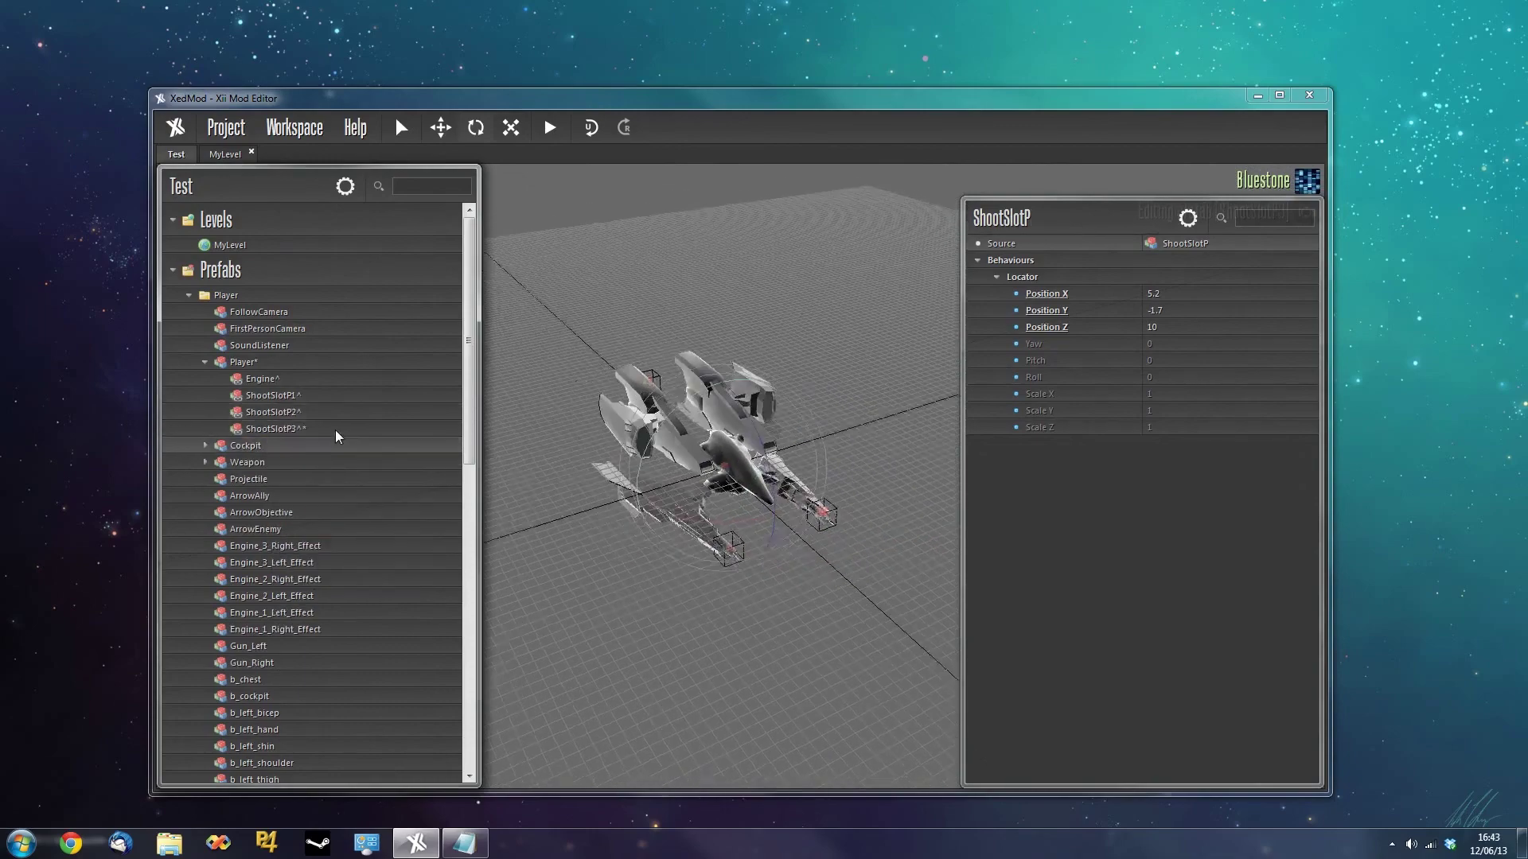
right_click(336, 430)
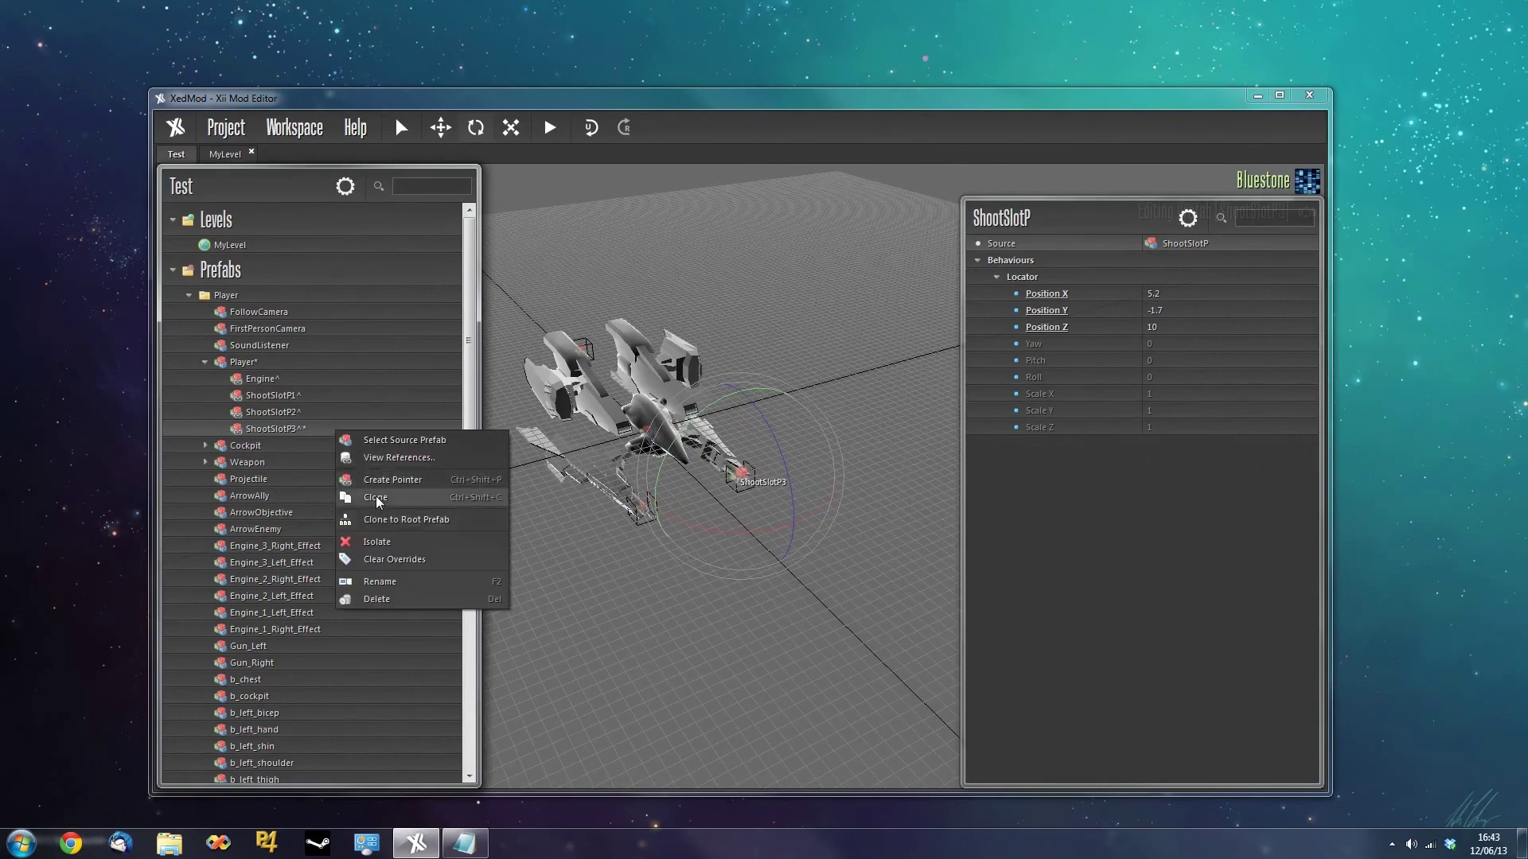
click(376, 496)
click(303, 442)
click(305, 443)
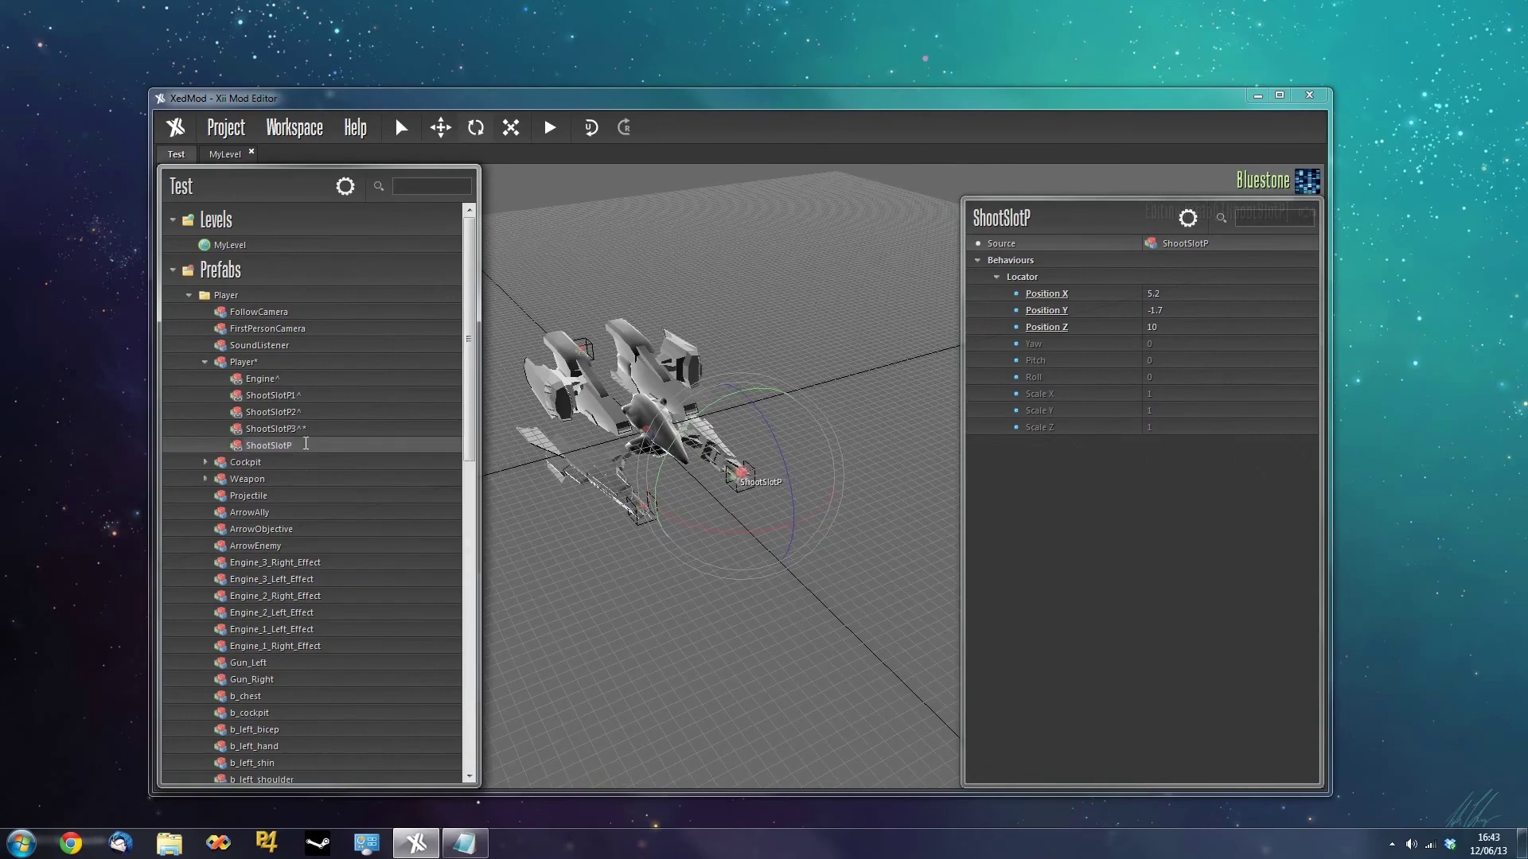
text(4^*)
key(Return)
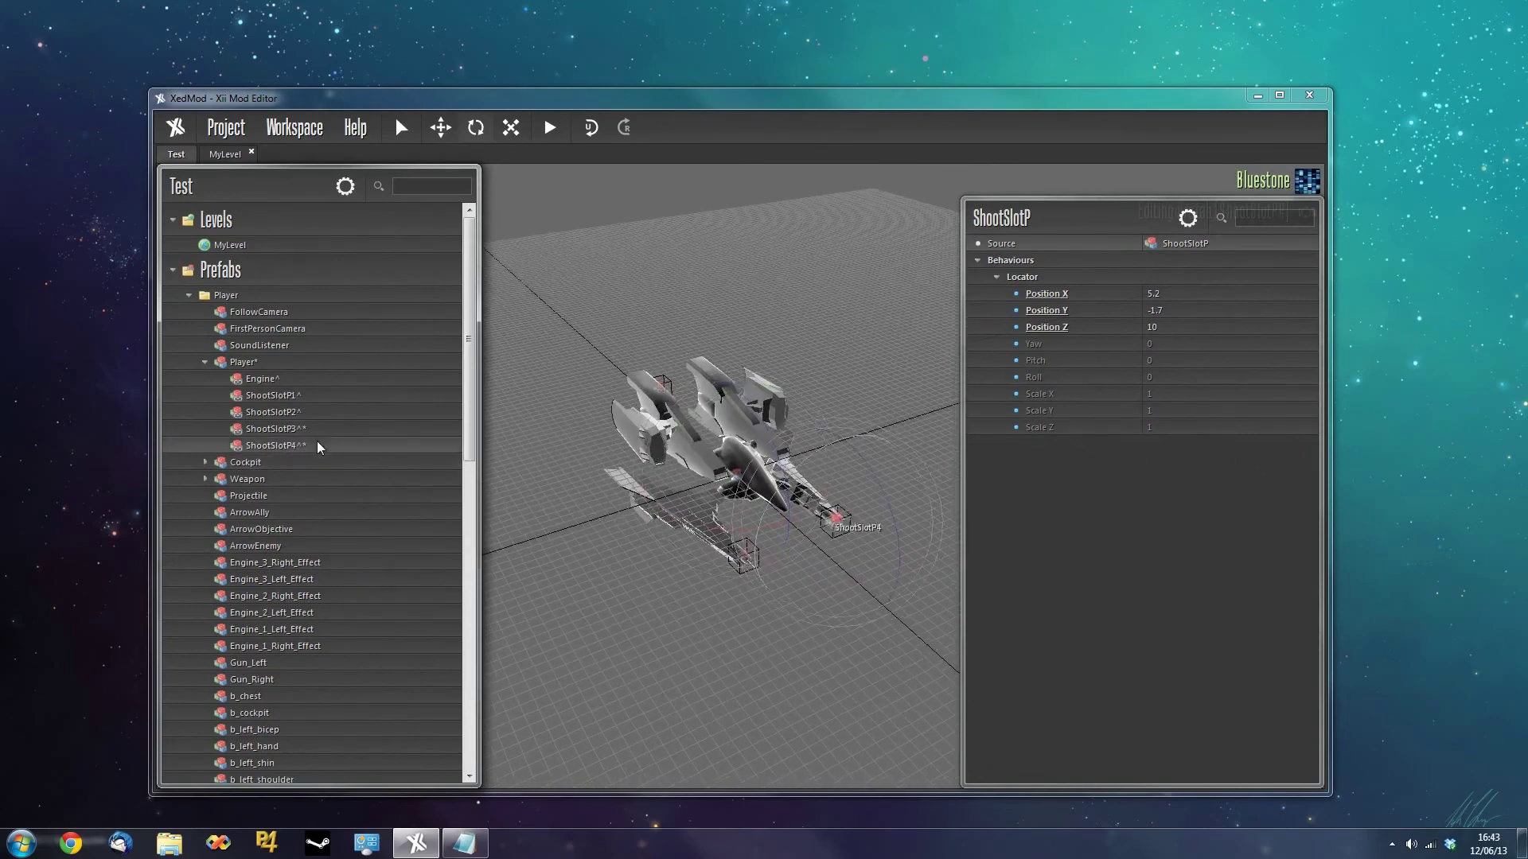
Switch to the move gizmo and raise ShootSlotP4 upward.
middle_drag(697, 646, 713, 627)
key(w)
scroll(678, 608, down, 5)
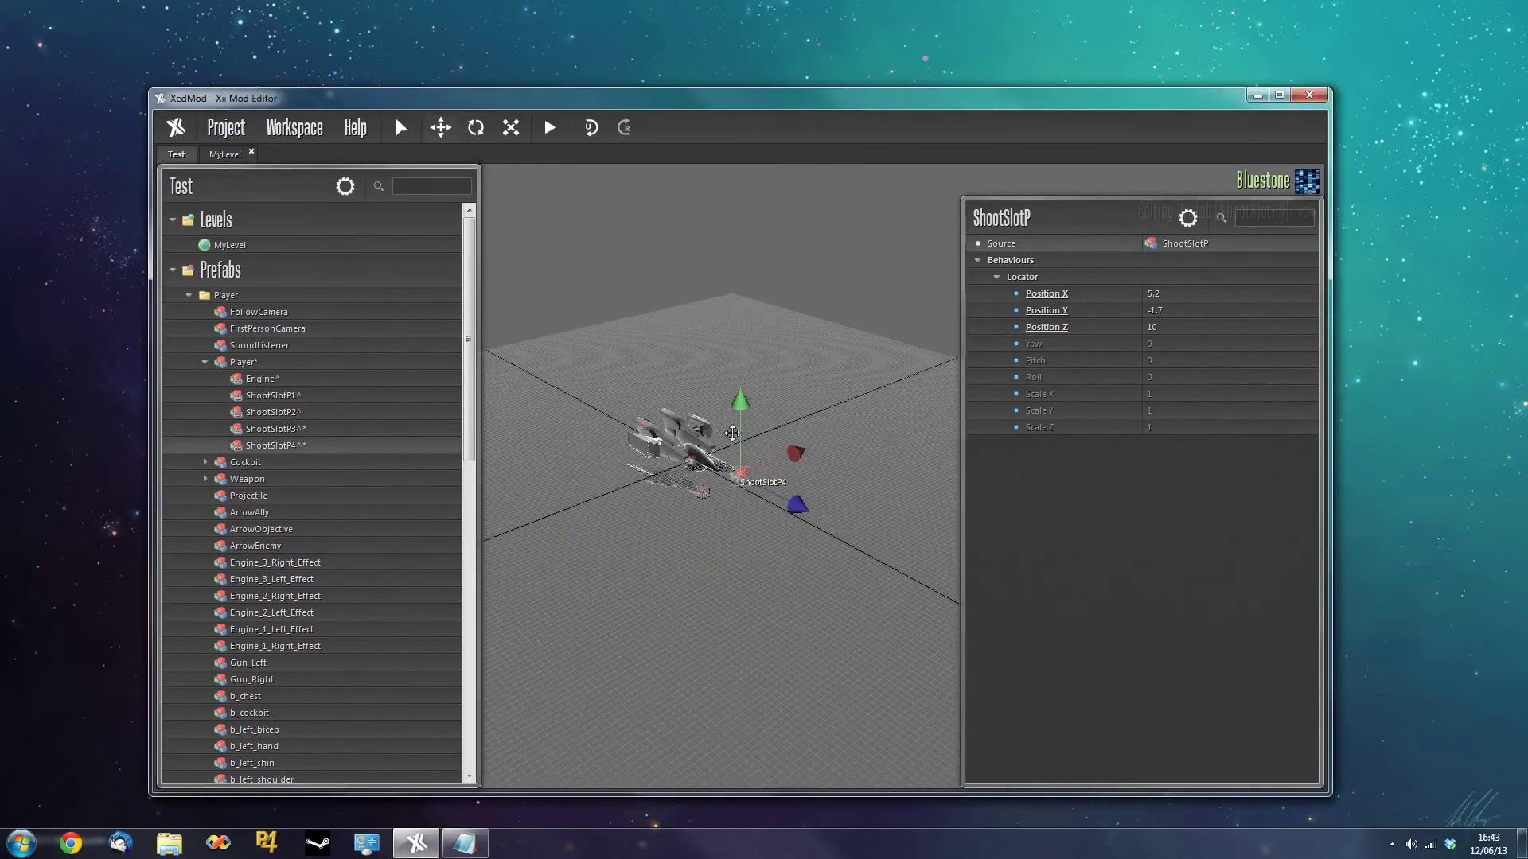
drag(738, 420, 738, 293)
Move ShootSlotP3 along X to about -48.6 and save the Player prefab.
click(275, 428)
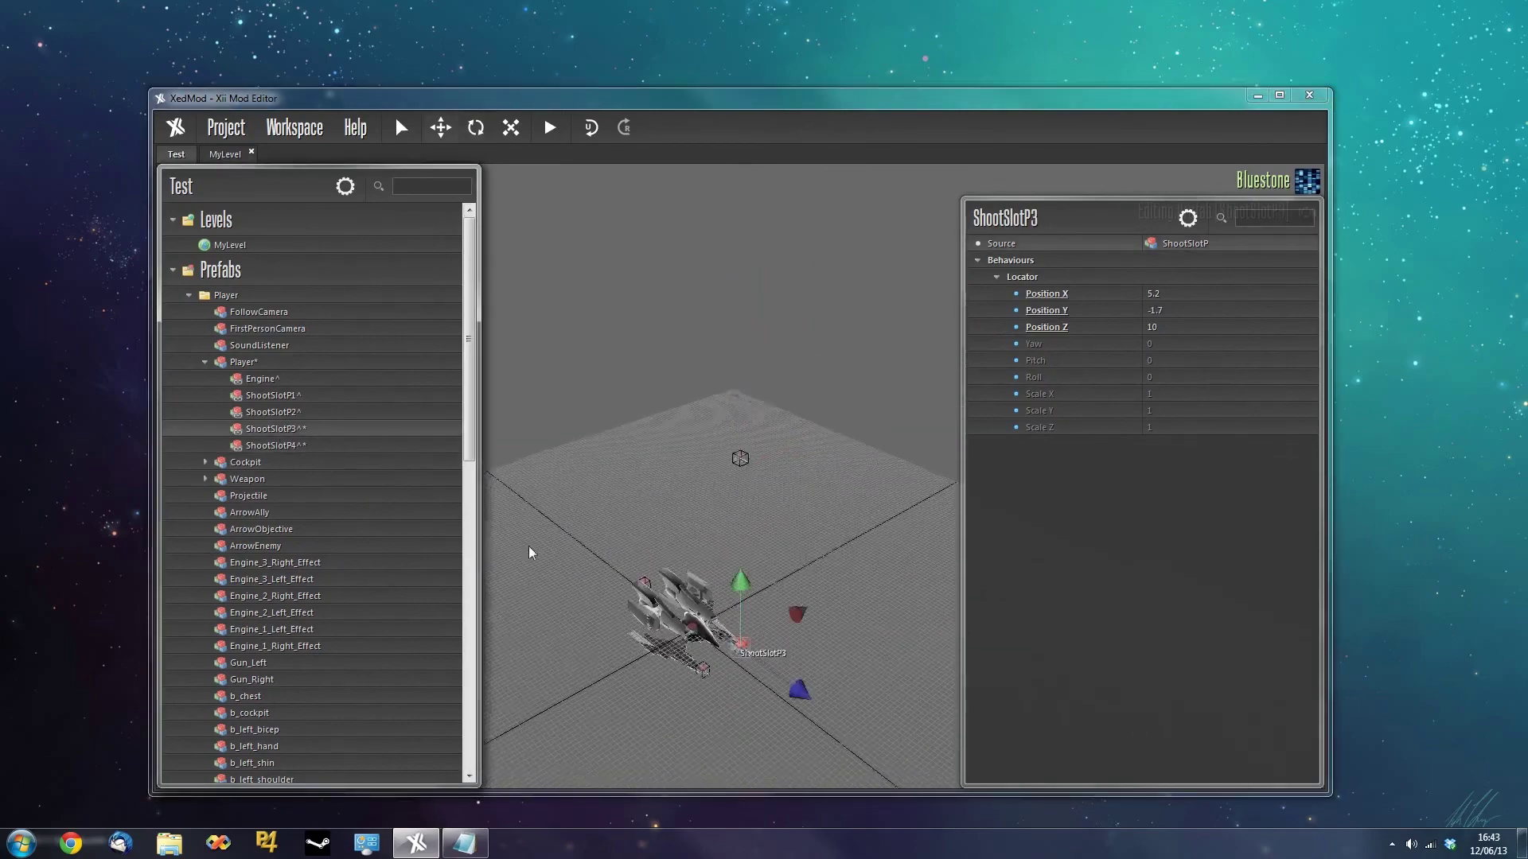
drag(788, 453, 561, 548)
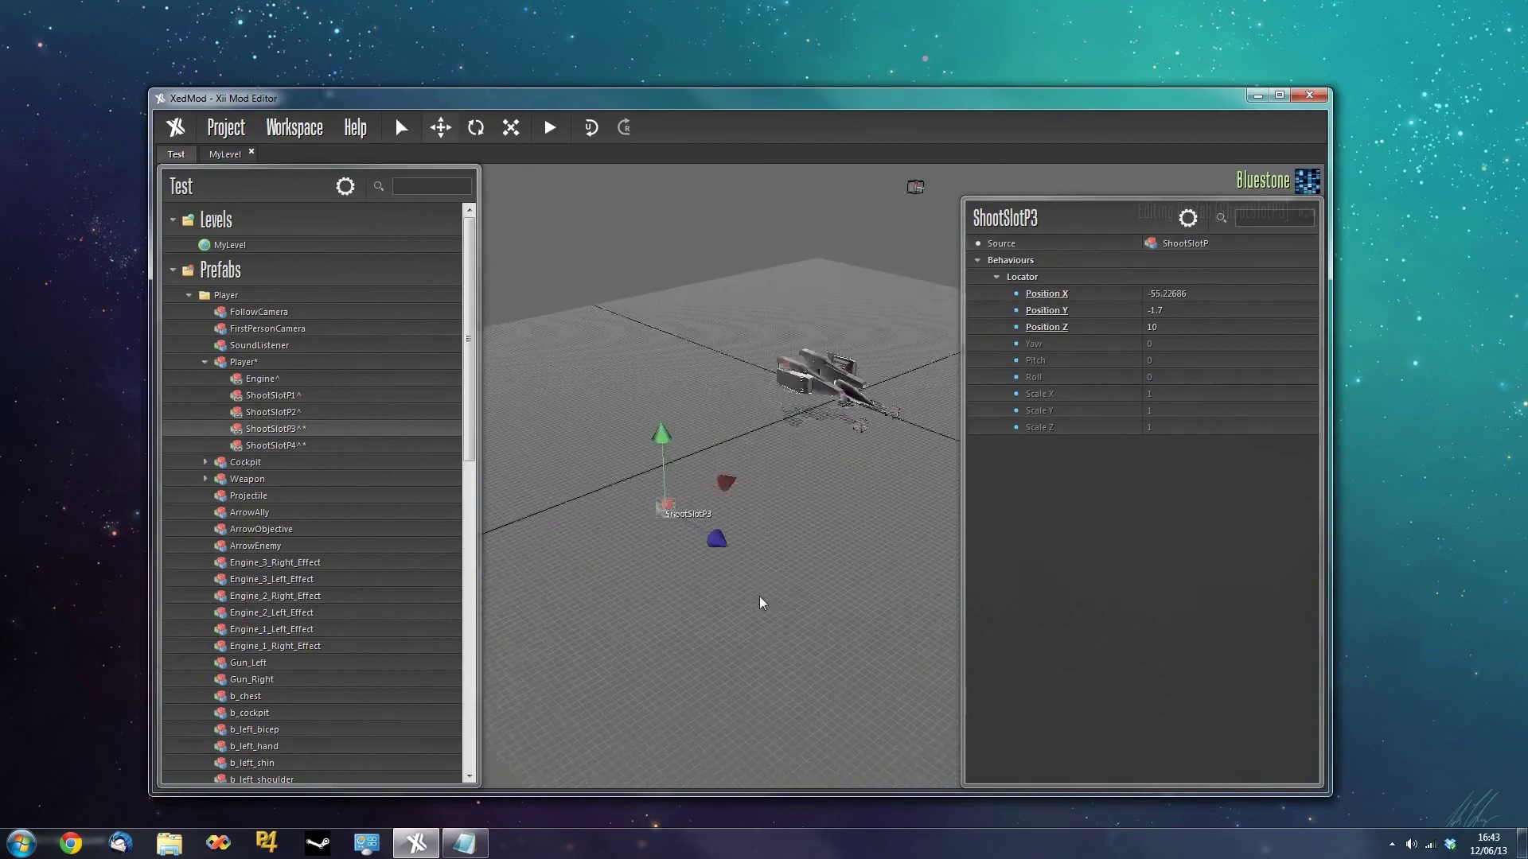
drag(788, 460, 816, 448)
middle_drag(590, 619, 701, 574)
scroll(700, 574, down, 1)
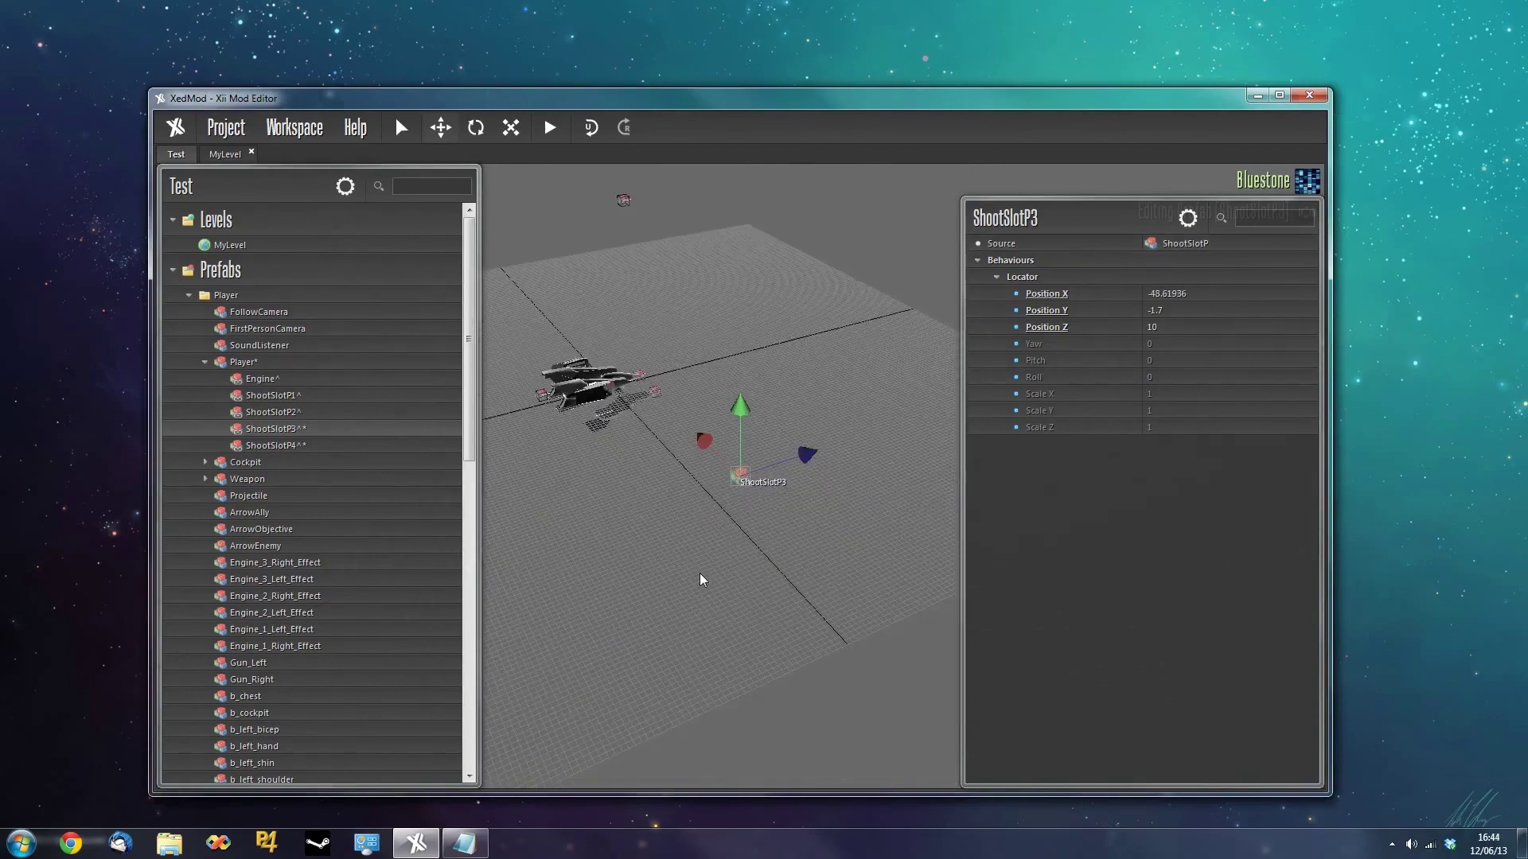
key(ctrl+s)
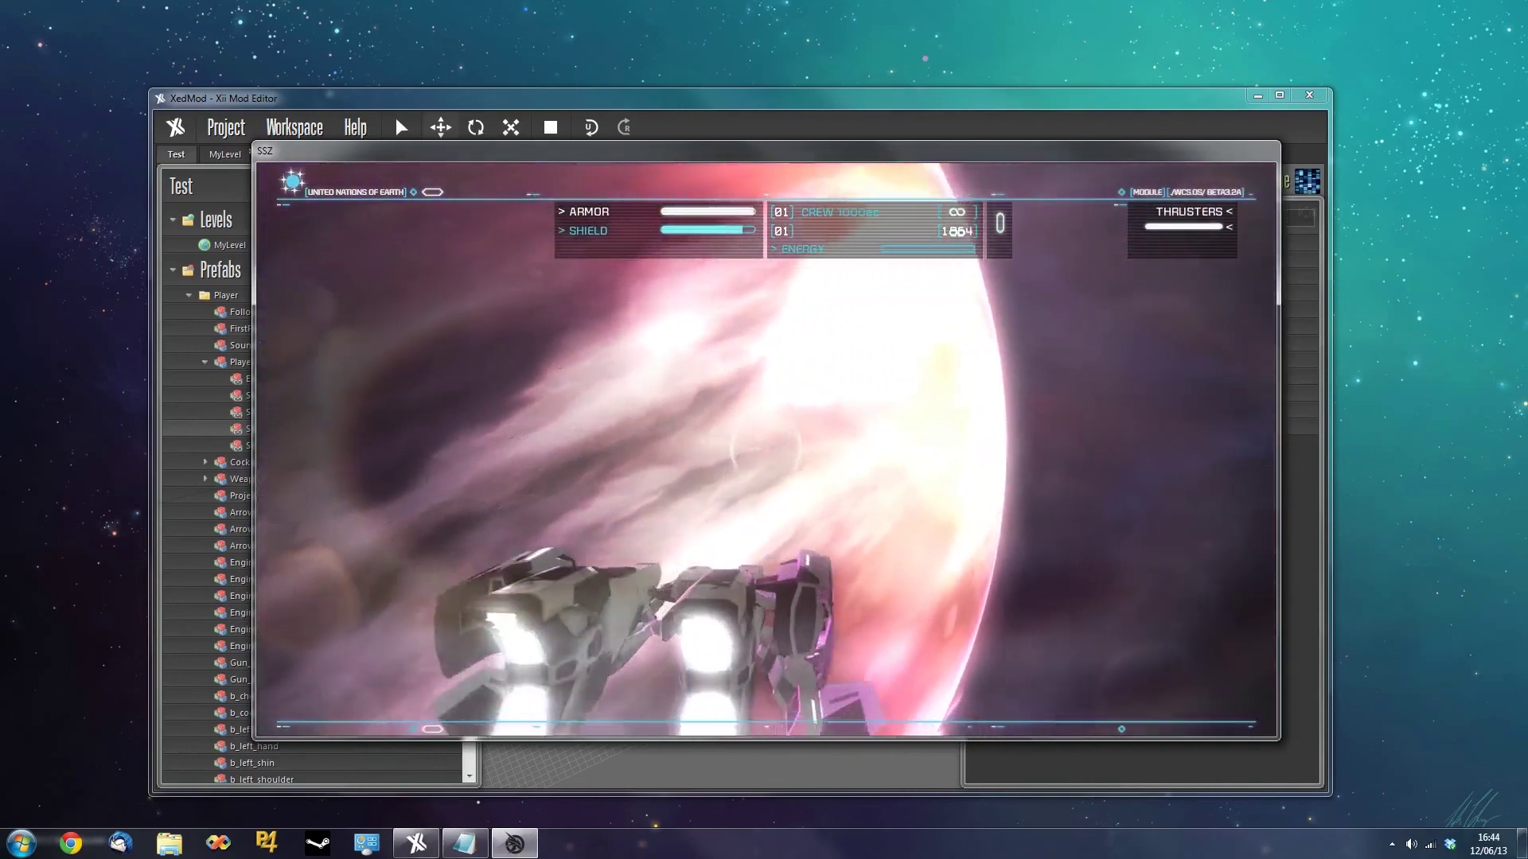
Stop the game test play and return to the editor.
click(549, 127)
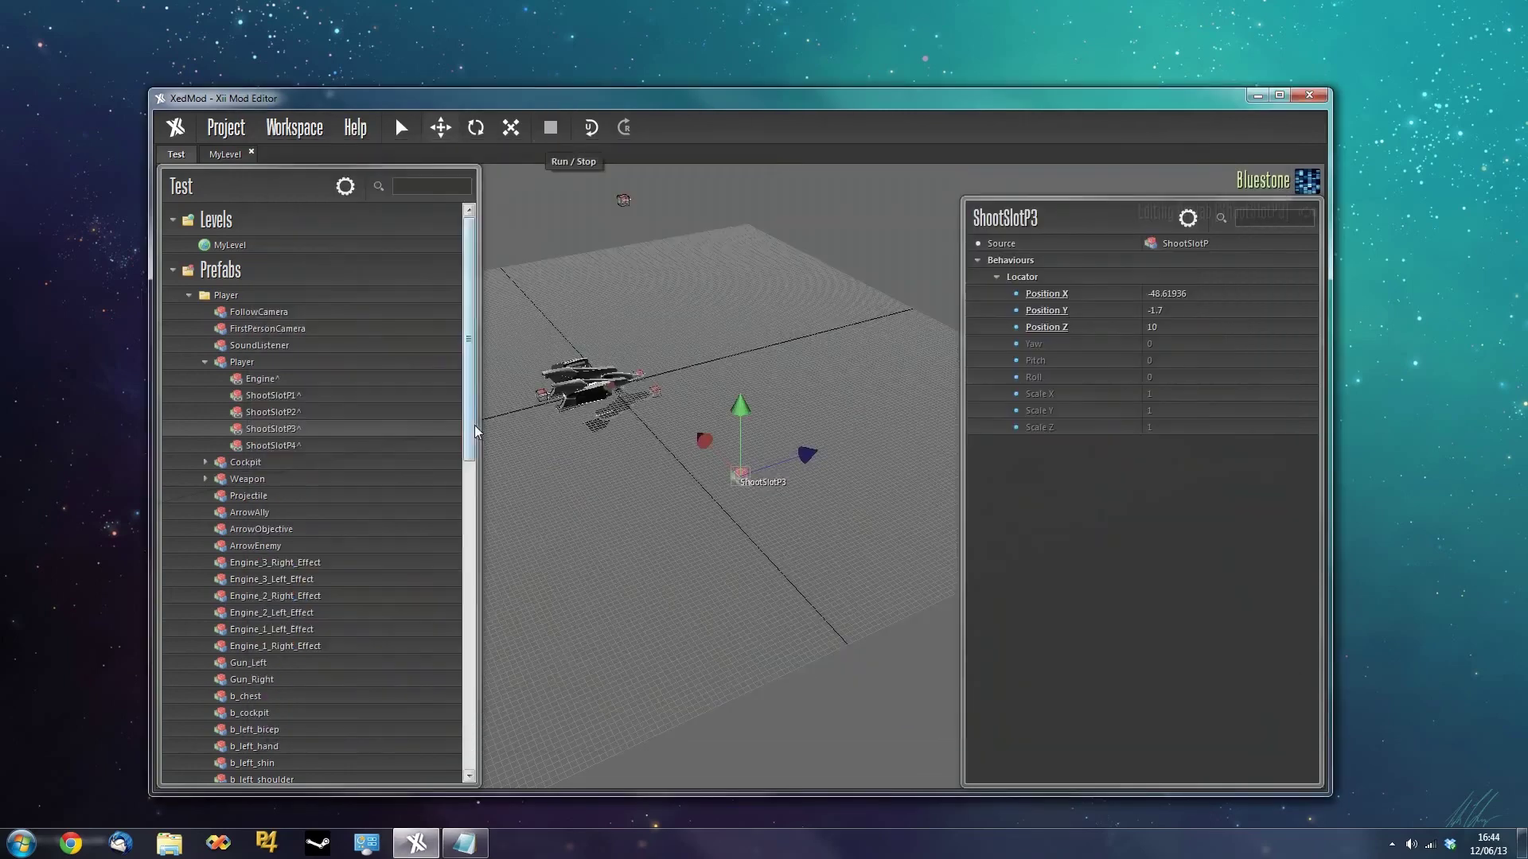
Collapse the Player prefab's parts, then the Projectiles, Ambience, Lights and Player folders.
mouse_move(466, 335)
mouse_down()
mouse_move(447, 590)
mouse_move(465, 347)
mouse_up()
click(204, 329)
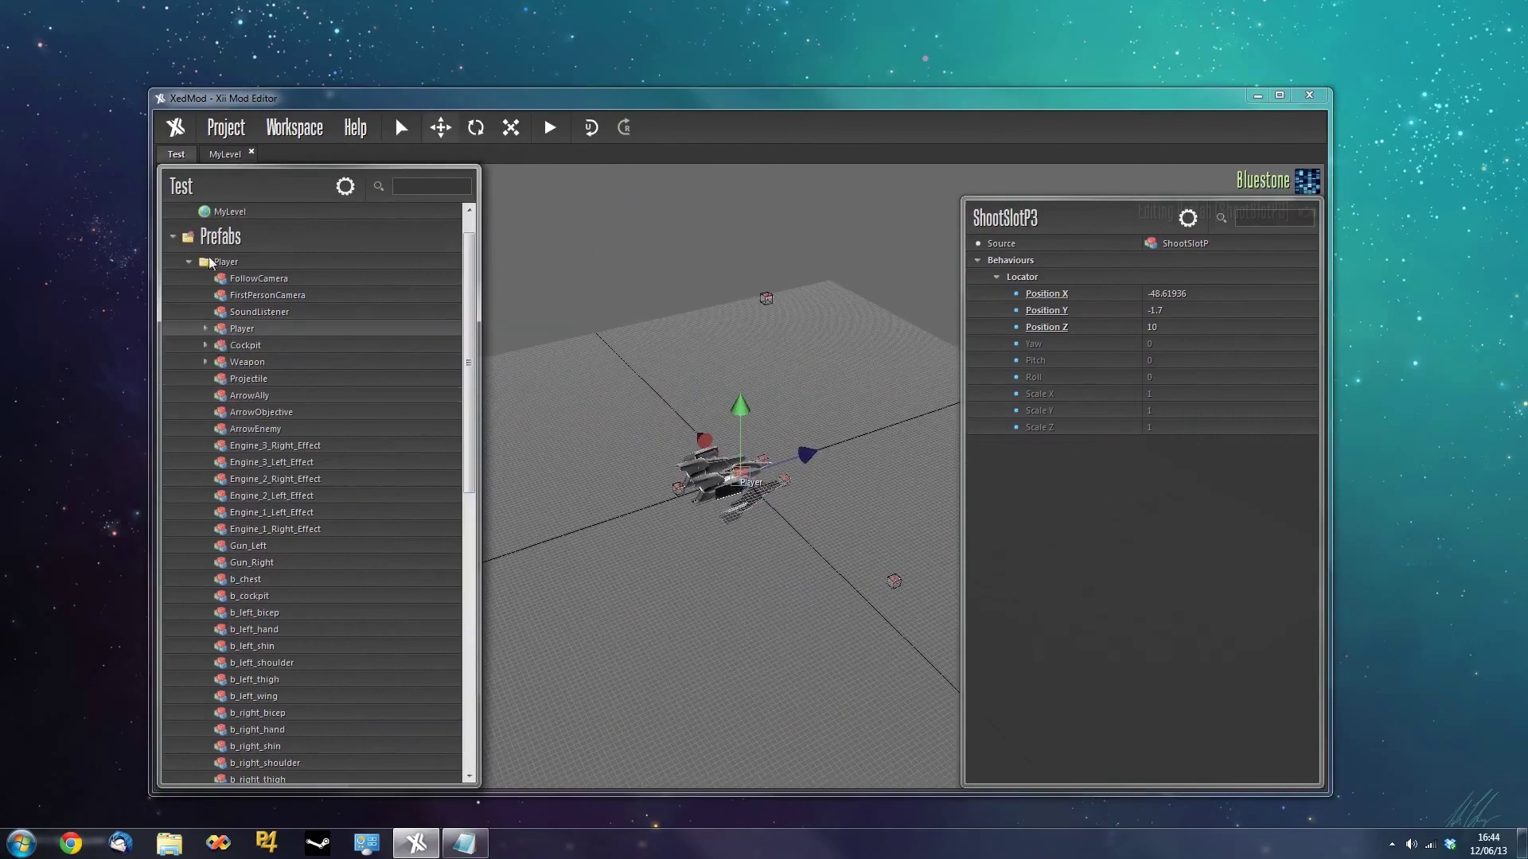
scroll(319, 507, down, 4)
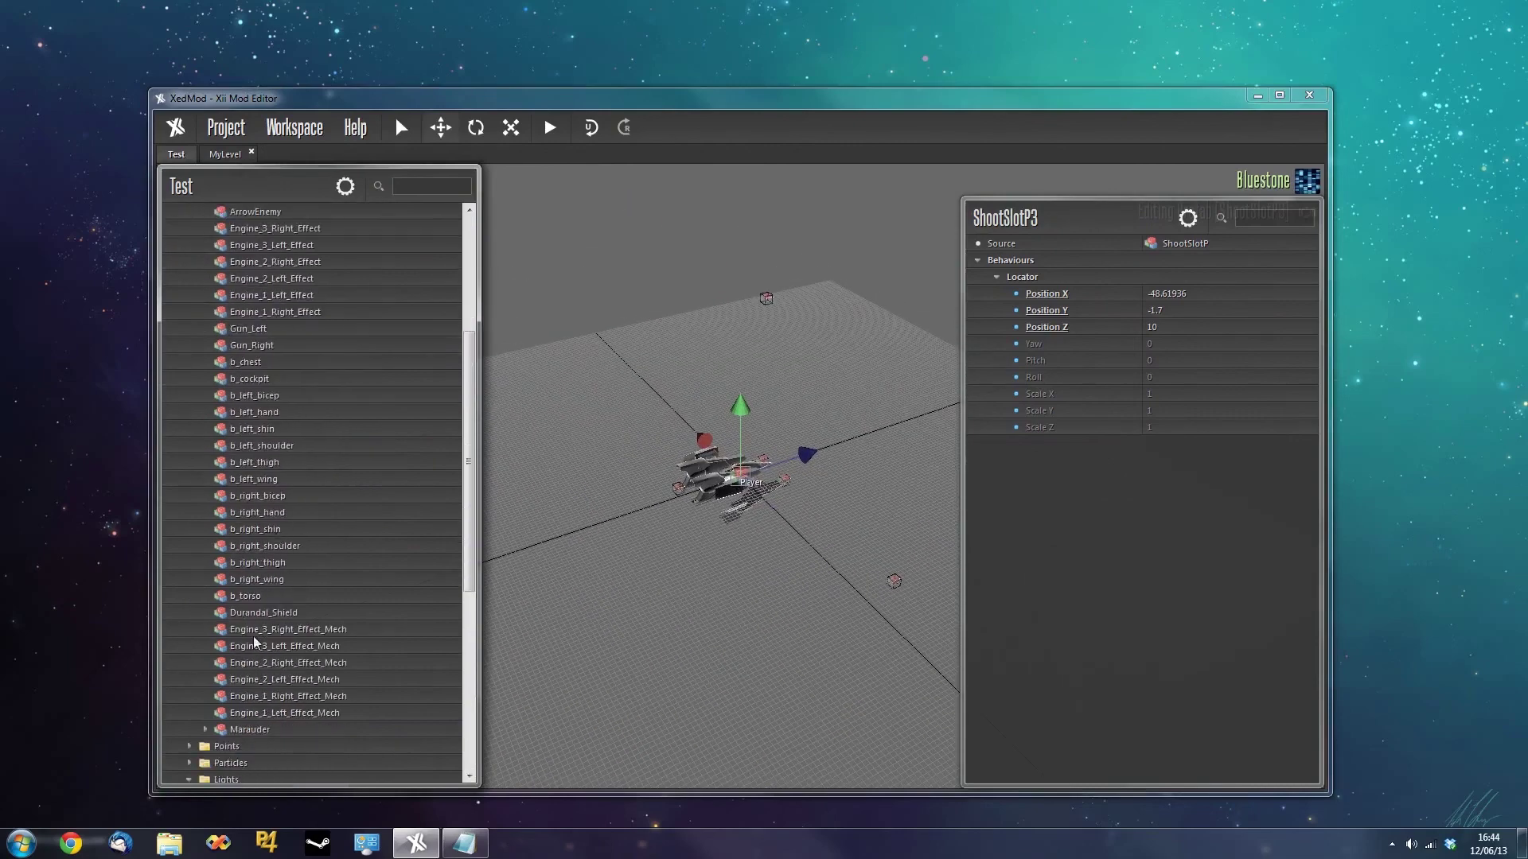
drag(471, 417, 450, 517)
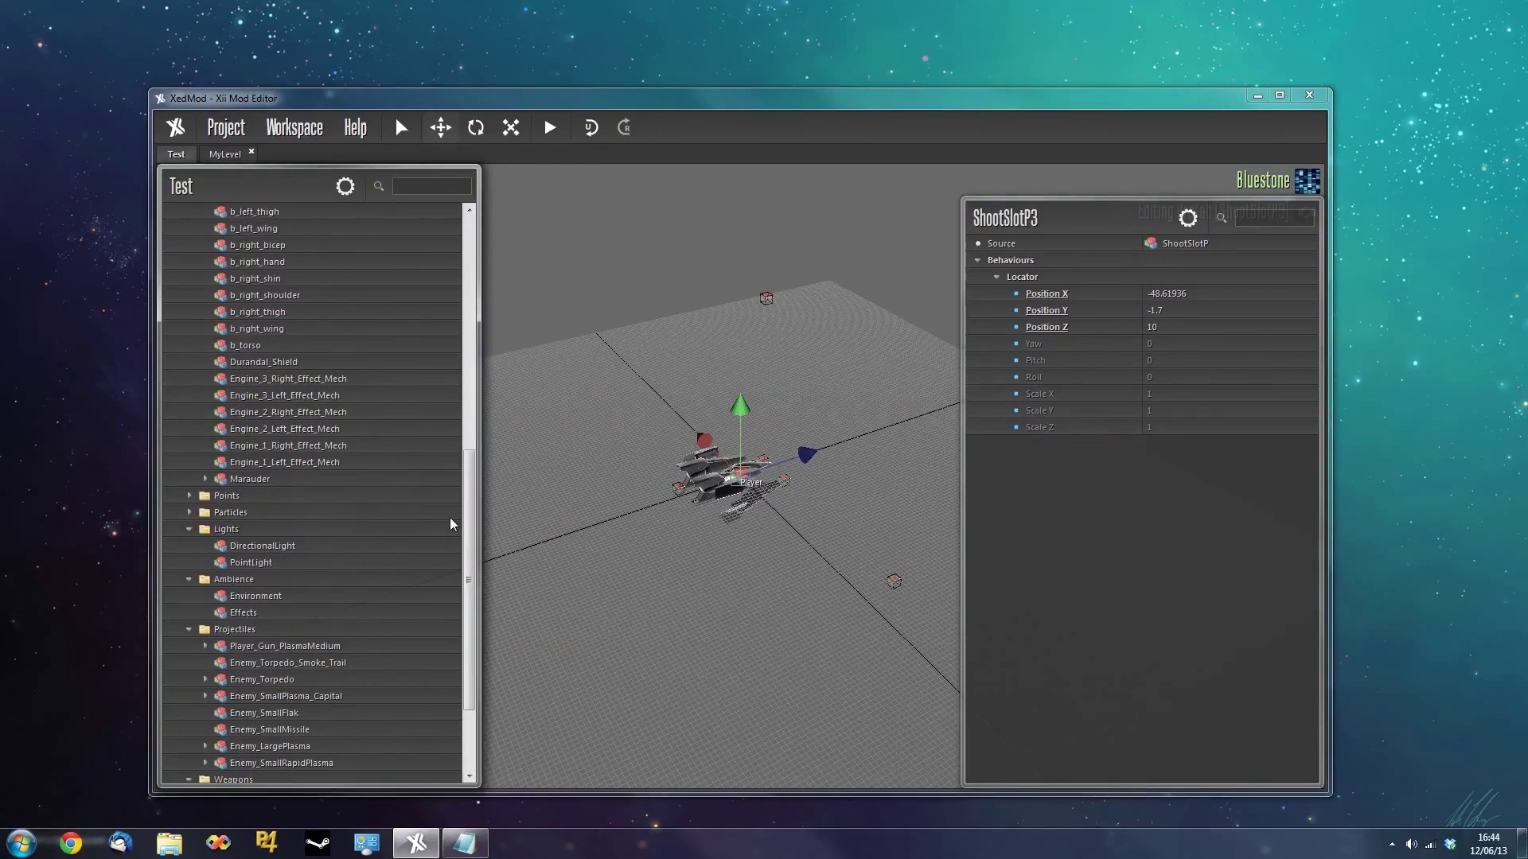
scroll(315, 488, down, 3)
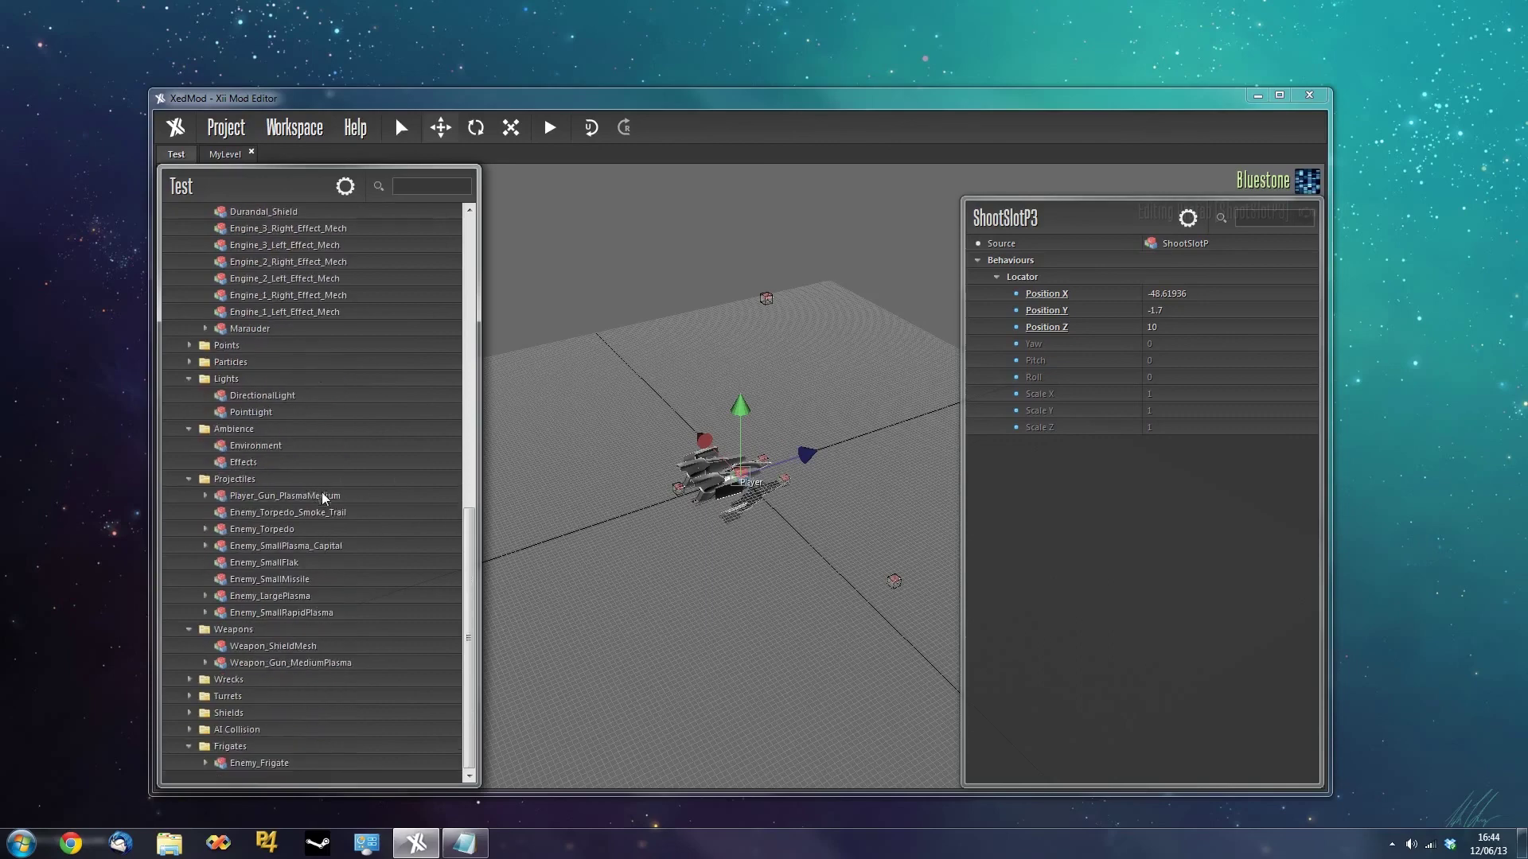
click(189, 479)
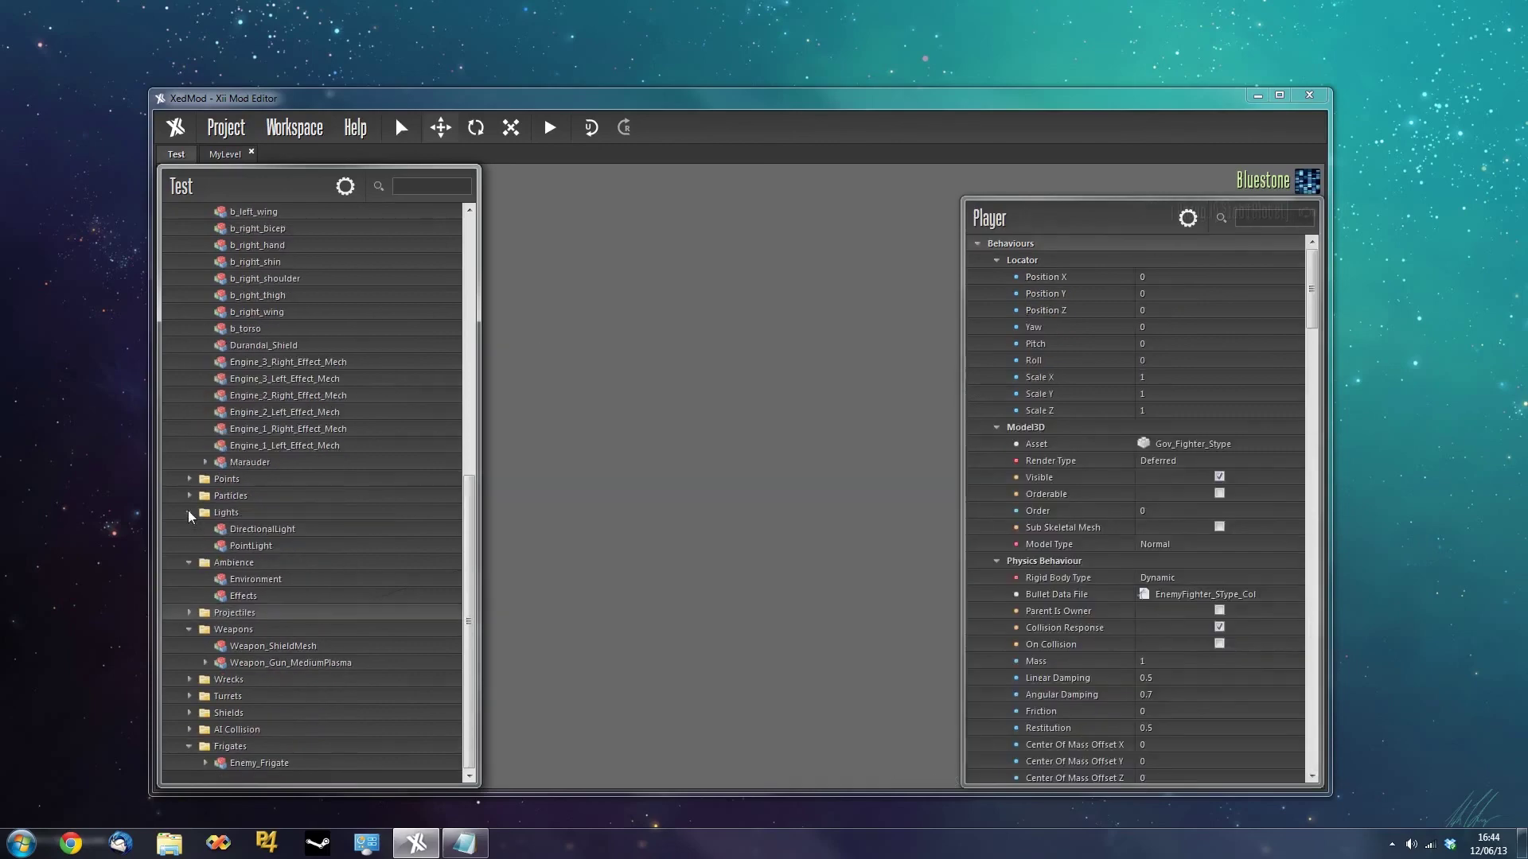
click(189, 562)
click(189, 546)
scroll(232, 538, up, 9)
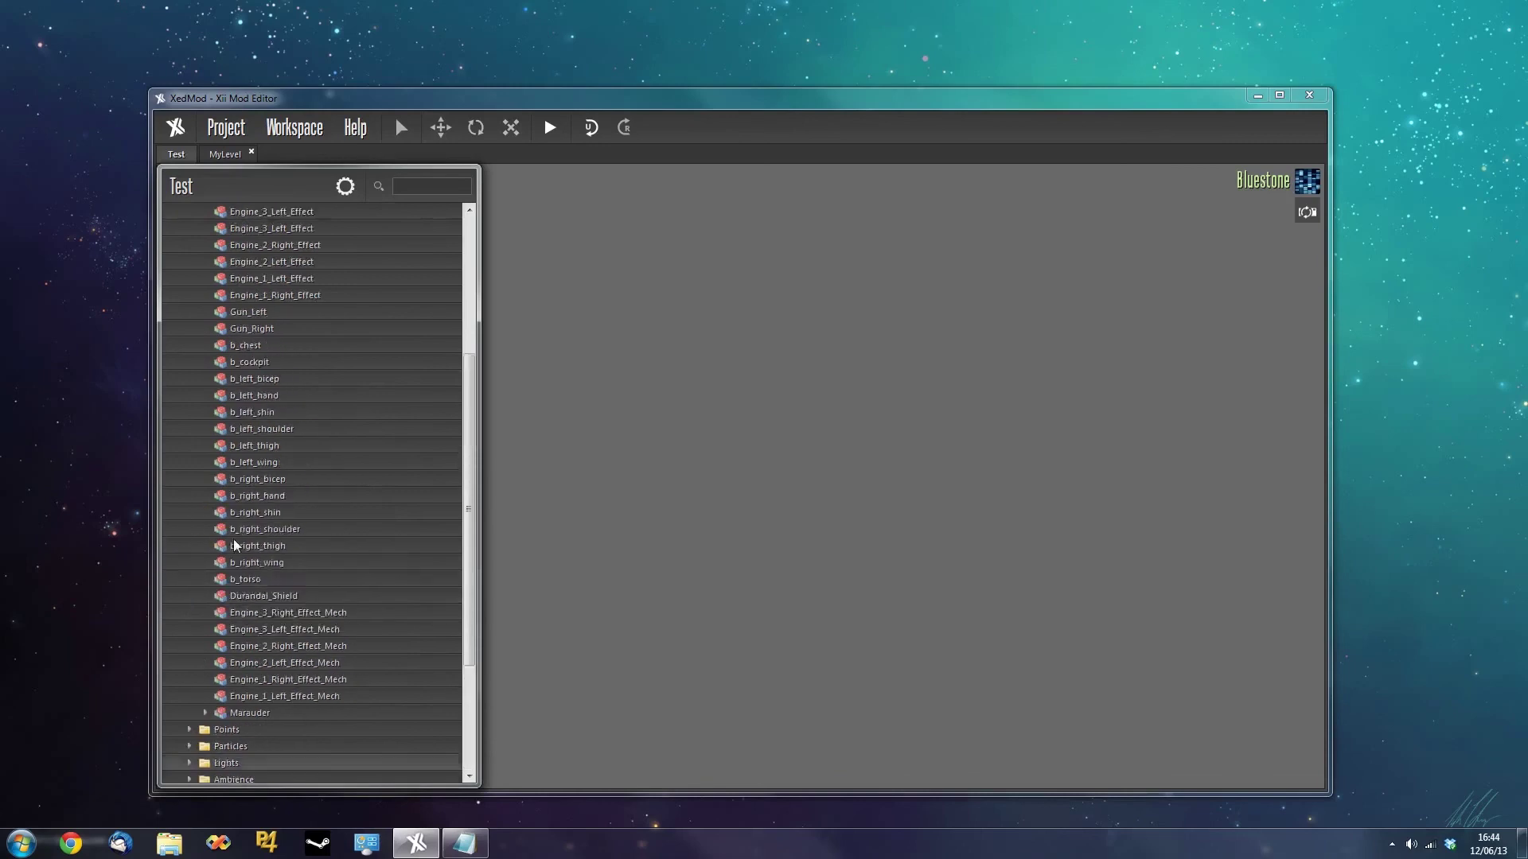
click(188, 295)
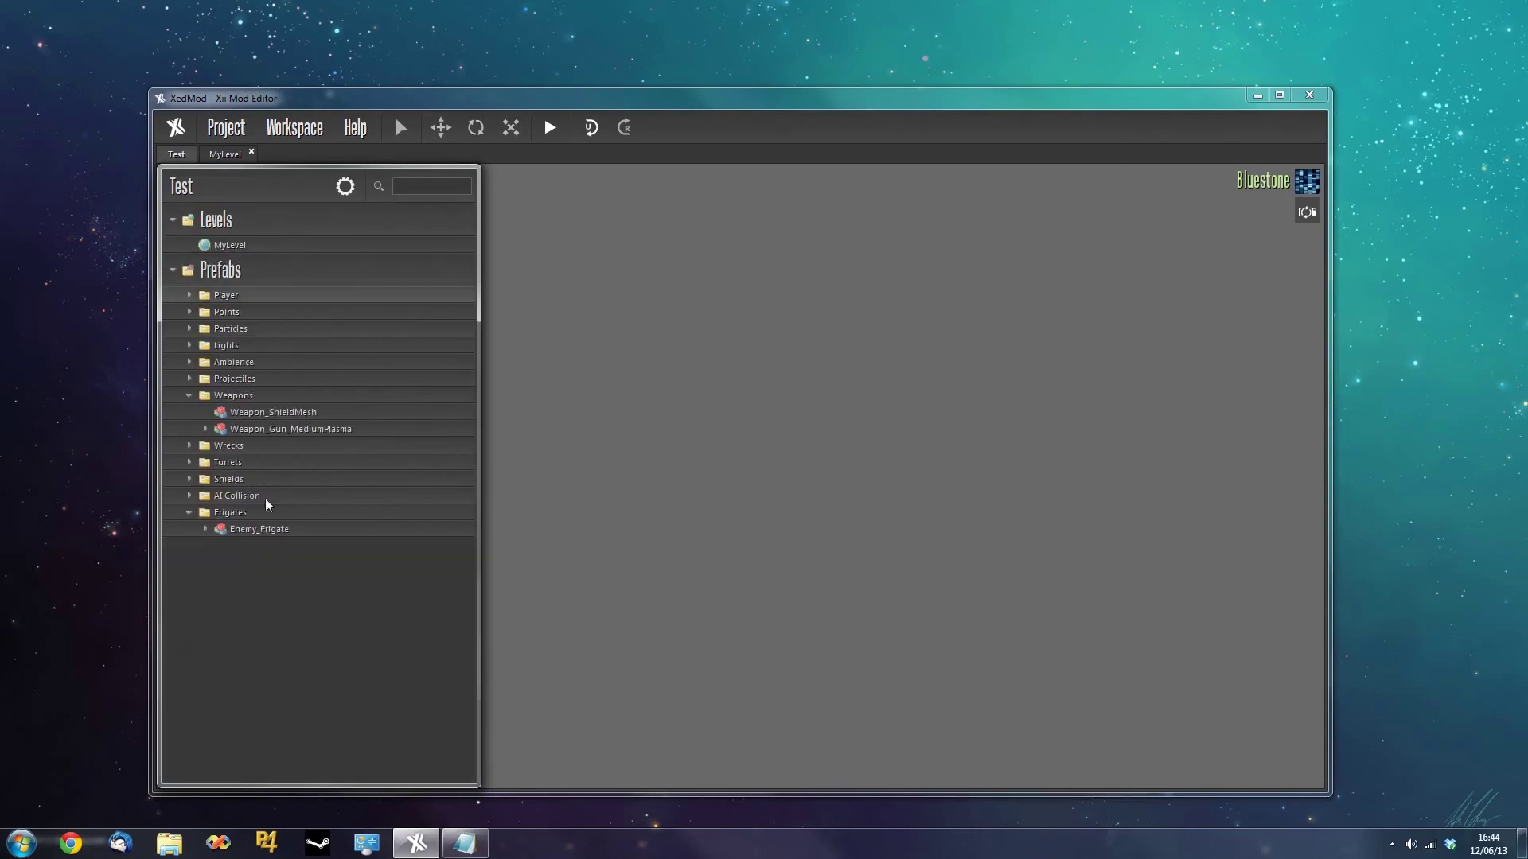